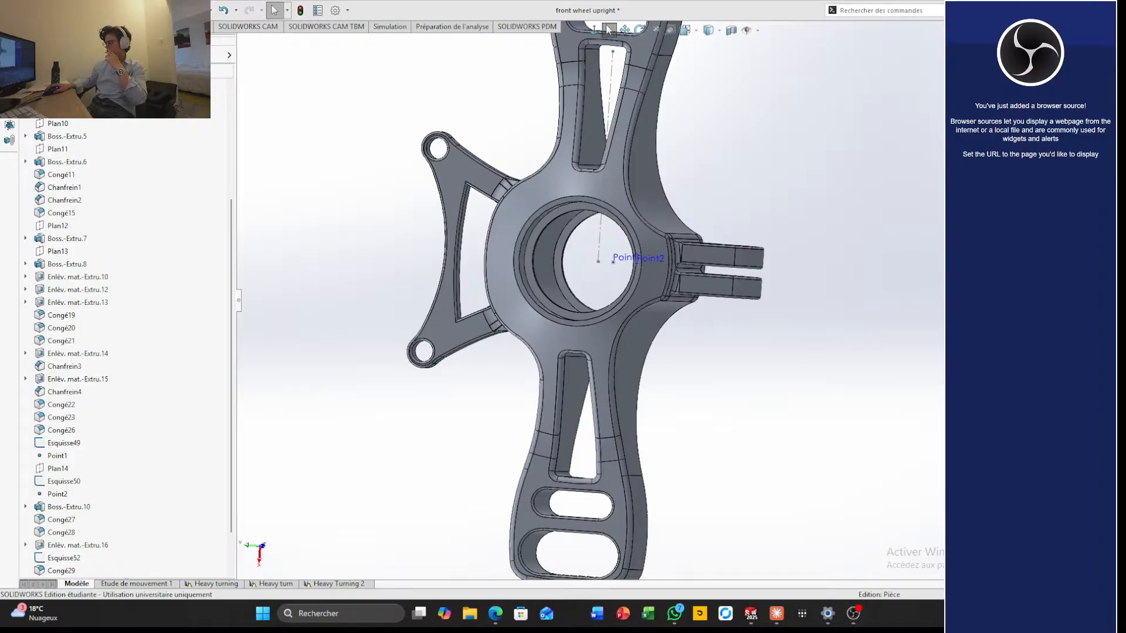
Examine the front wheel upright's central bore, brake bracket, and clevis lugs from several angles
left_click(495, 614)
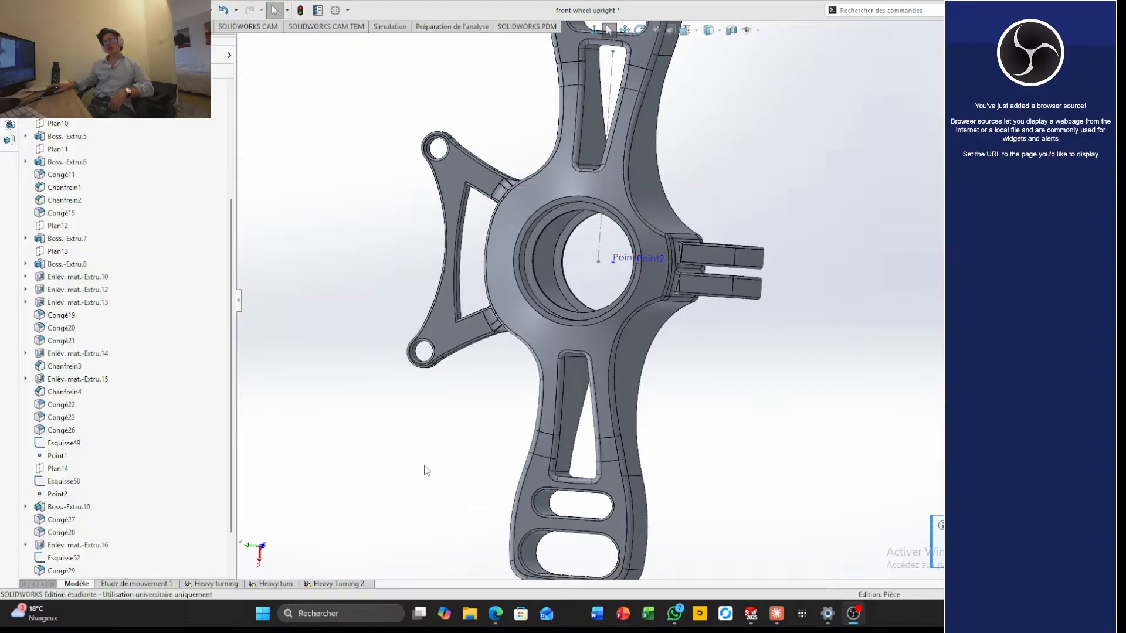
middle_click_drag(570, 334, 542, 372)
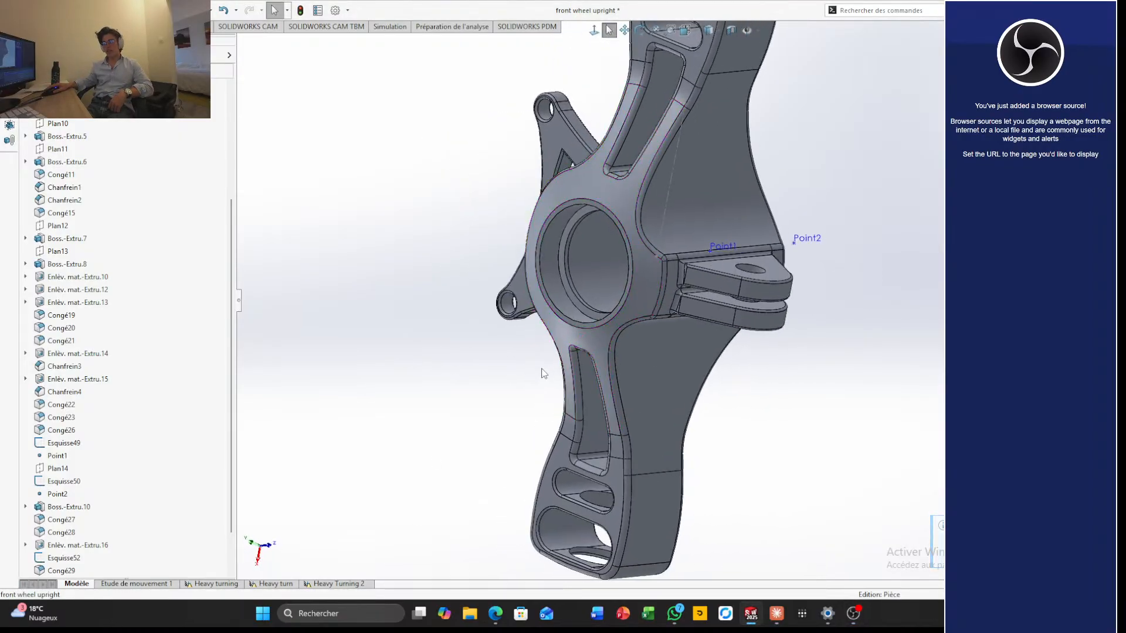
scroll(544, 373, "up", 5)
scroll(621, 345, "down", 8)
scroll(740, 300, "up", 3)
middle_click_drag(740, 300, 834, 276)
scroll(701, 354, "up", 3)
scroll(752, 350, "down", 3)
scroll(732, 376, "up", 4)
mouse_move(733, 378)
middle_mouse_down()
mouse_move(822, 287)
mouse_move(753, 384)
middle_mouse_up()
scroll(755, 385, "down", 5)
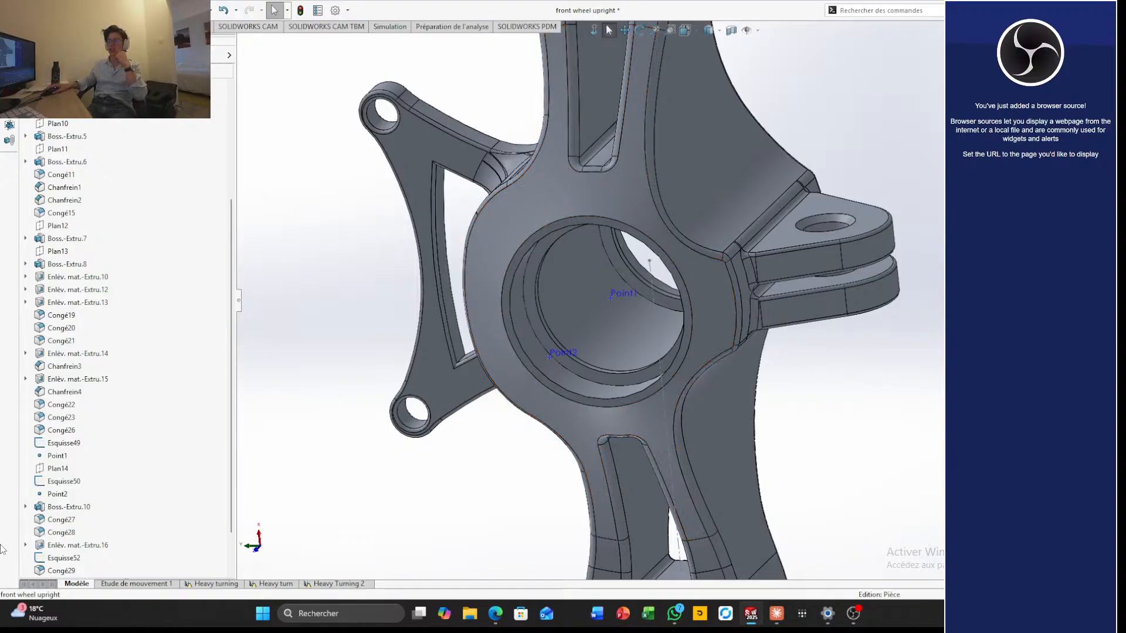
Start a new static simulation study with the name heavy breaking 1
left_click(391, 27)
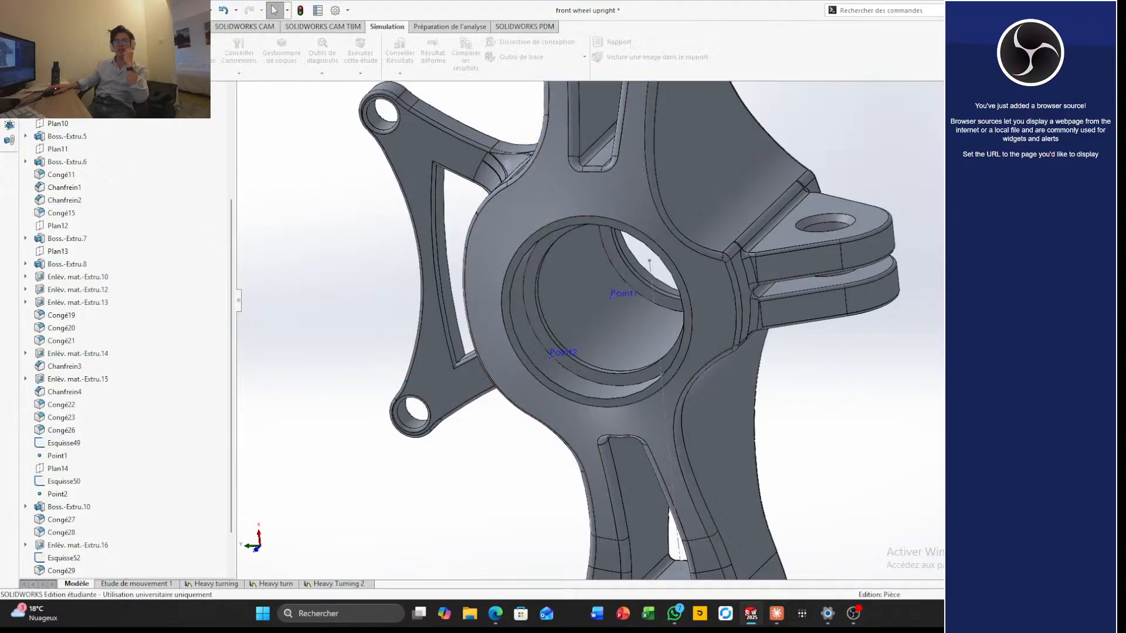
left_click(23, 50)
left_click(125, 161)
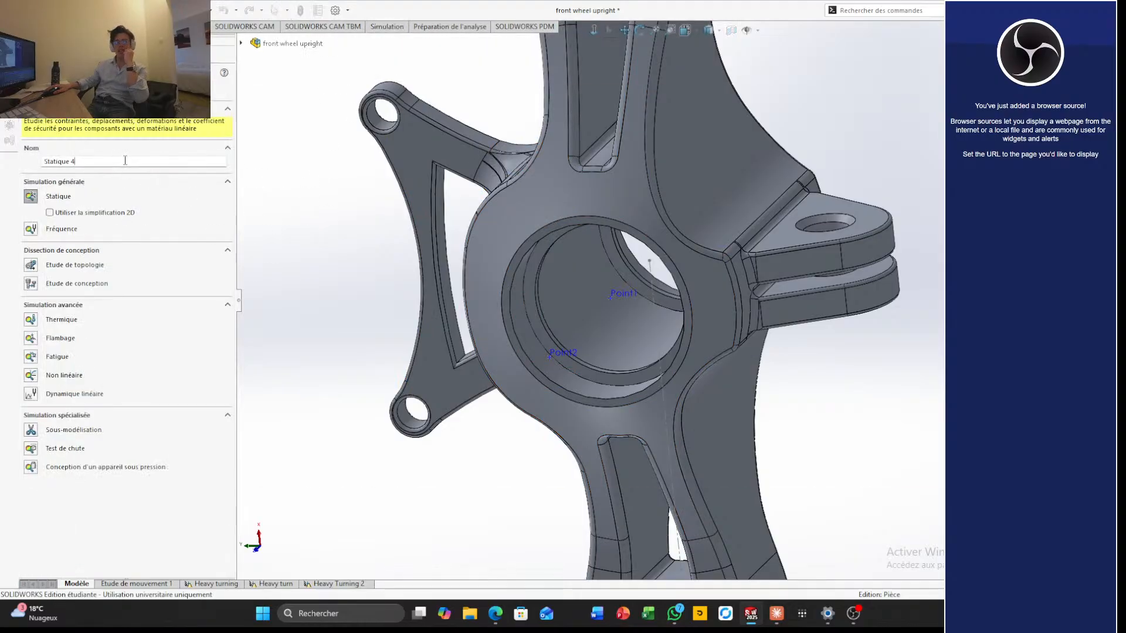
key("ctrl+a")
type("hea")
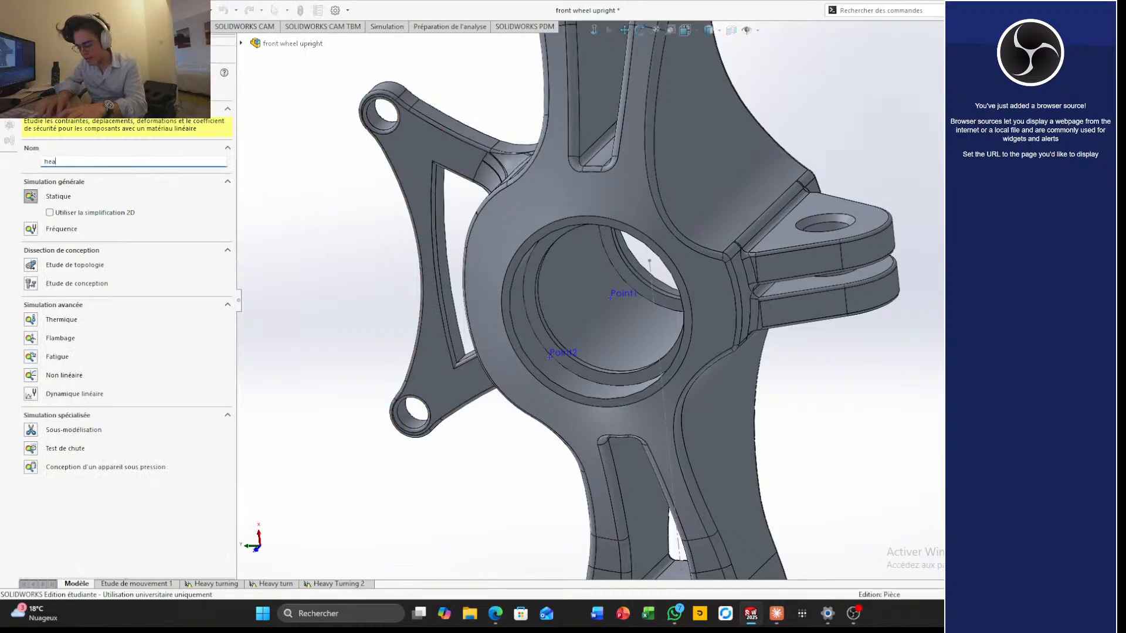
type("vy breaking 3")
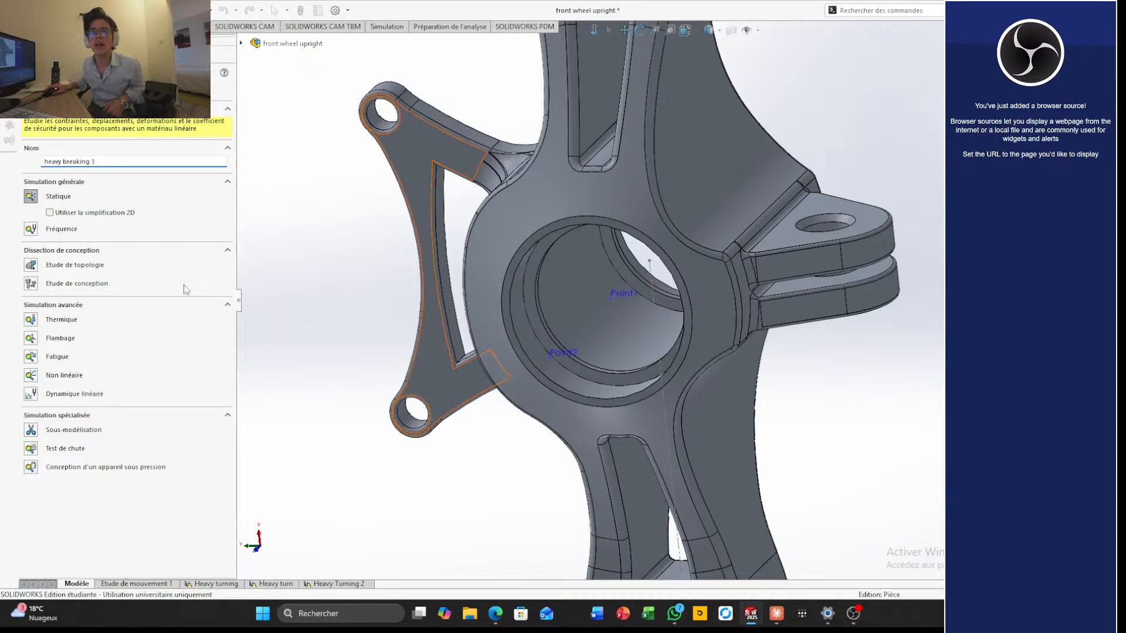
left_click(35, 197)
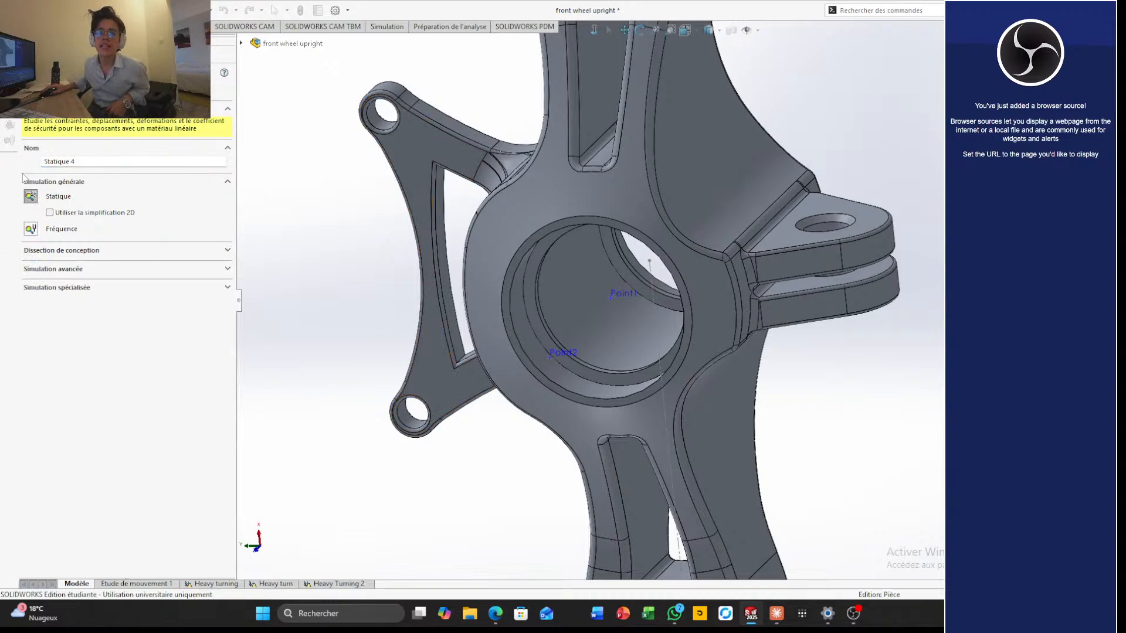
Name the new static study Heavy braking 4 and create it
left_click(88, 161)
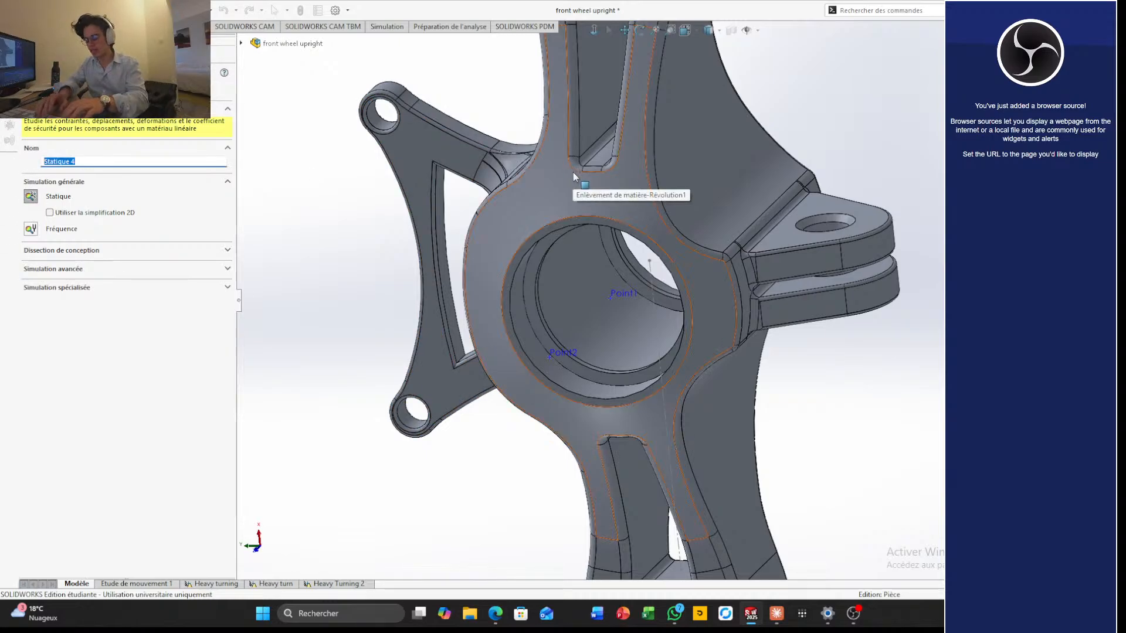
type("Heavy brea")
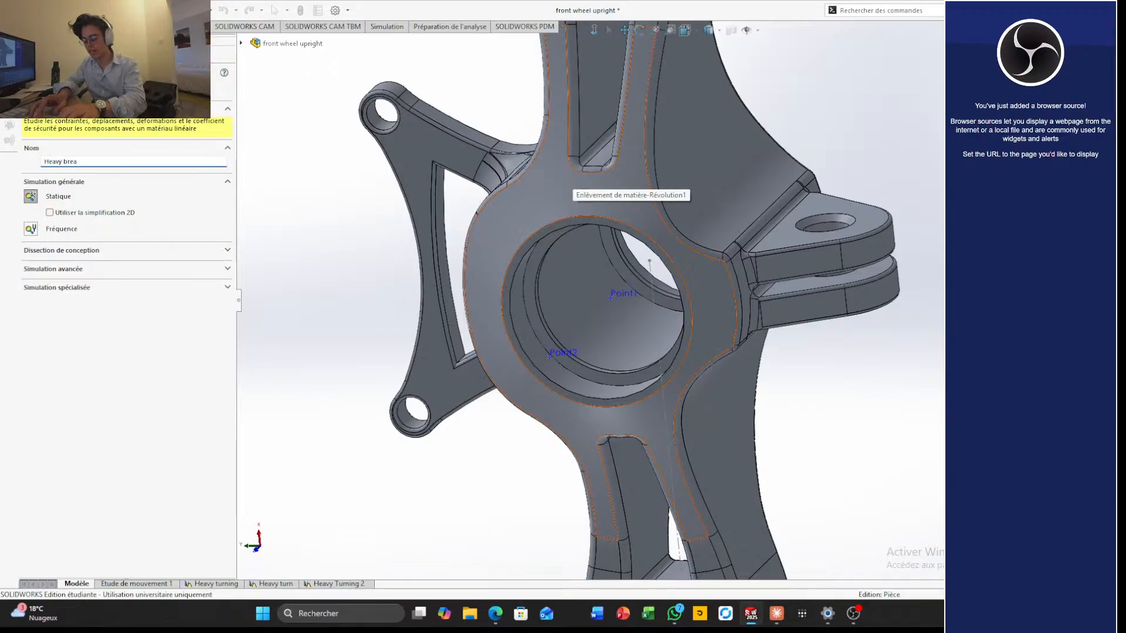
key("BackSpace")
key("BackSpace")
type("aking ")
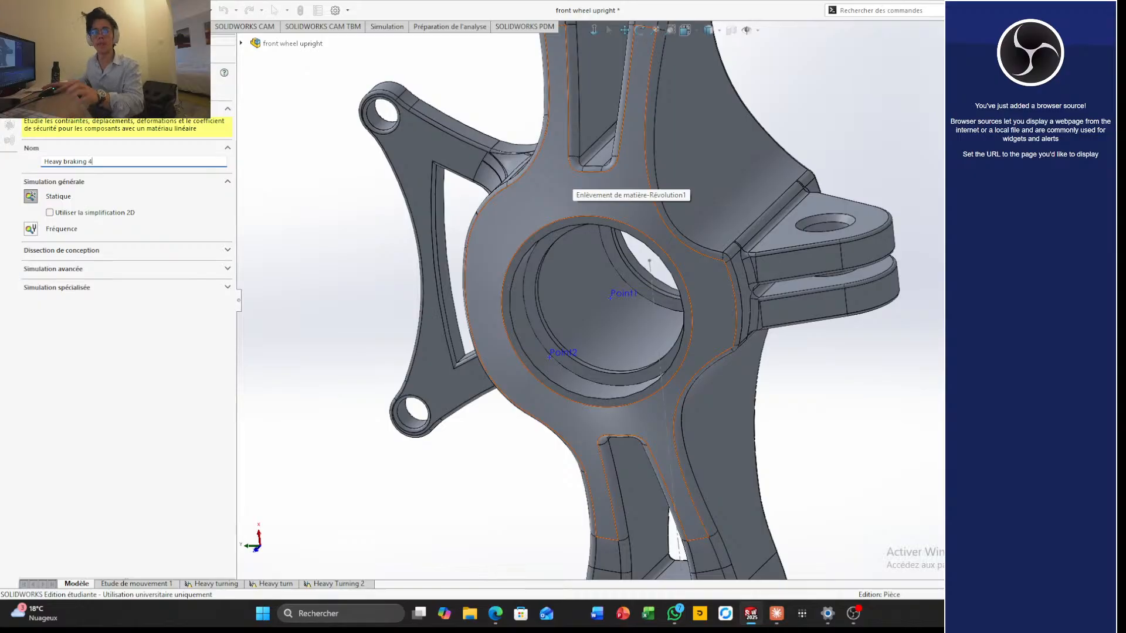
type("4")
key("Return")
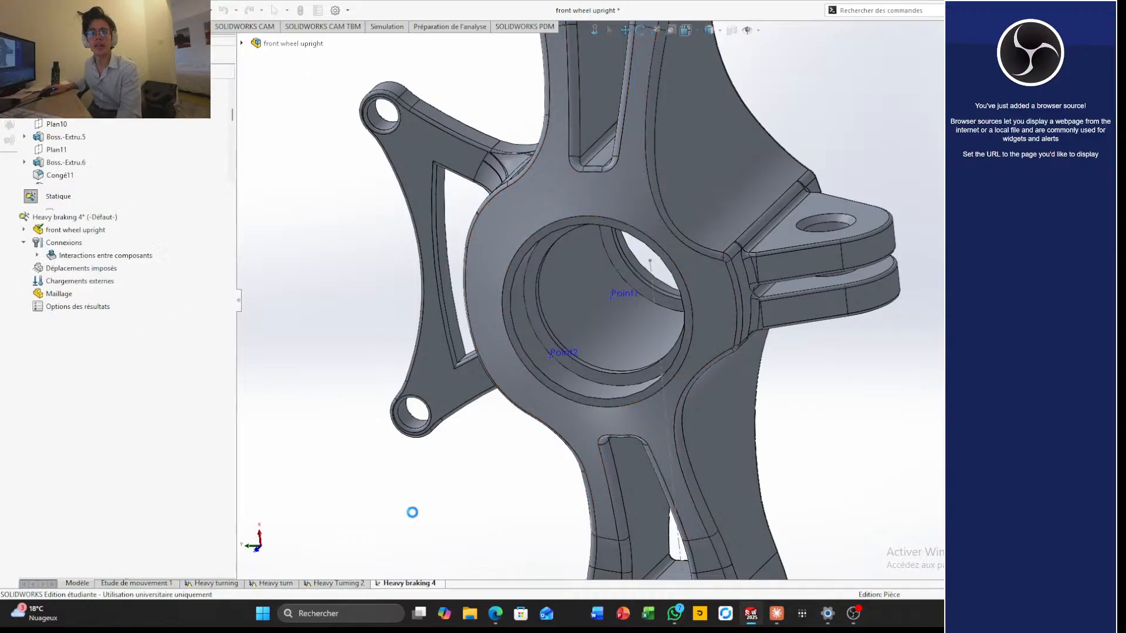
Open the fixtures advisor for the Heavy braking 4 study
scroll(373, 291, "up", 4)
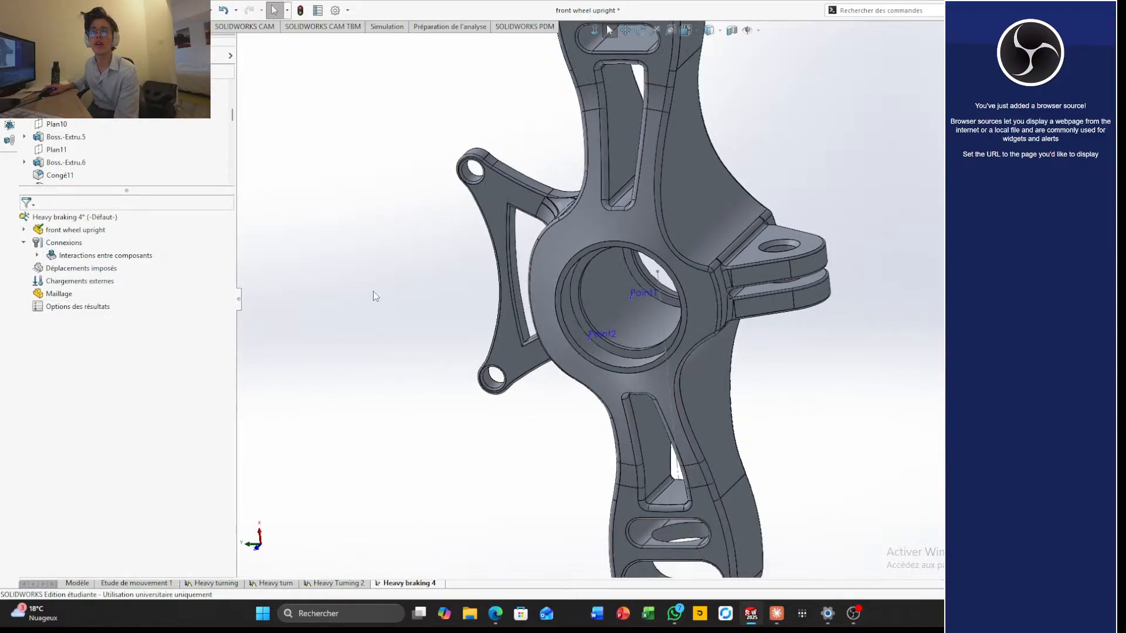
scroll(375, 291, "down", 4)
scroll(659, 289, "up", 5)
middle_click_drag(844, 304, 802, 315)
scroll(803, 316, "down", 4)
scroll(725, 310, "up", 2)
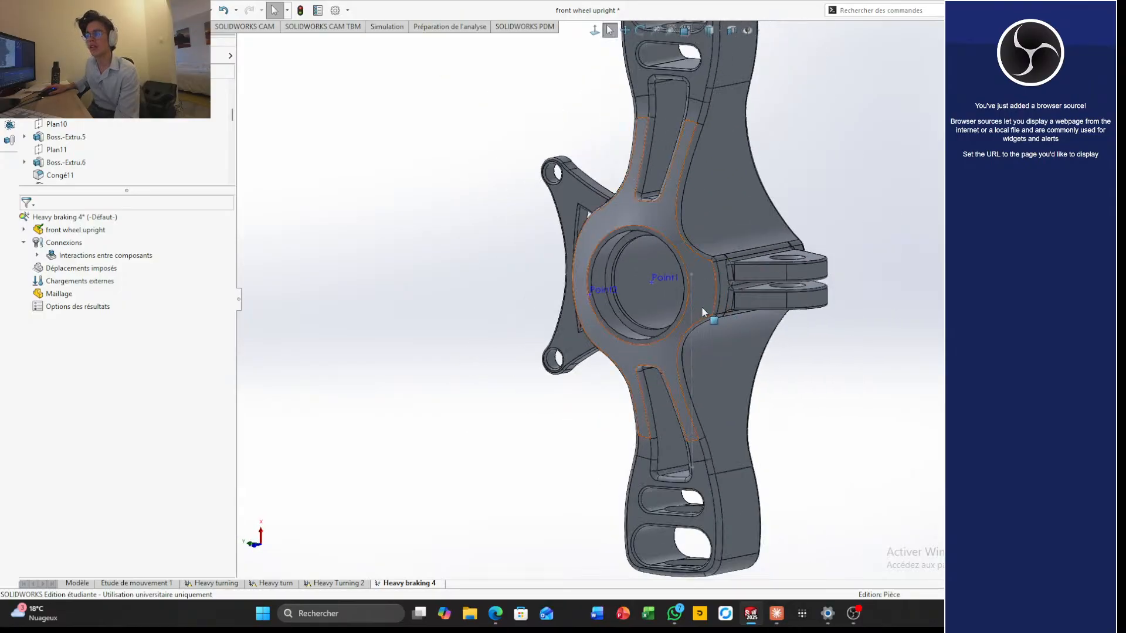
left_click(386, 27)
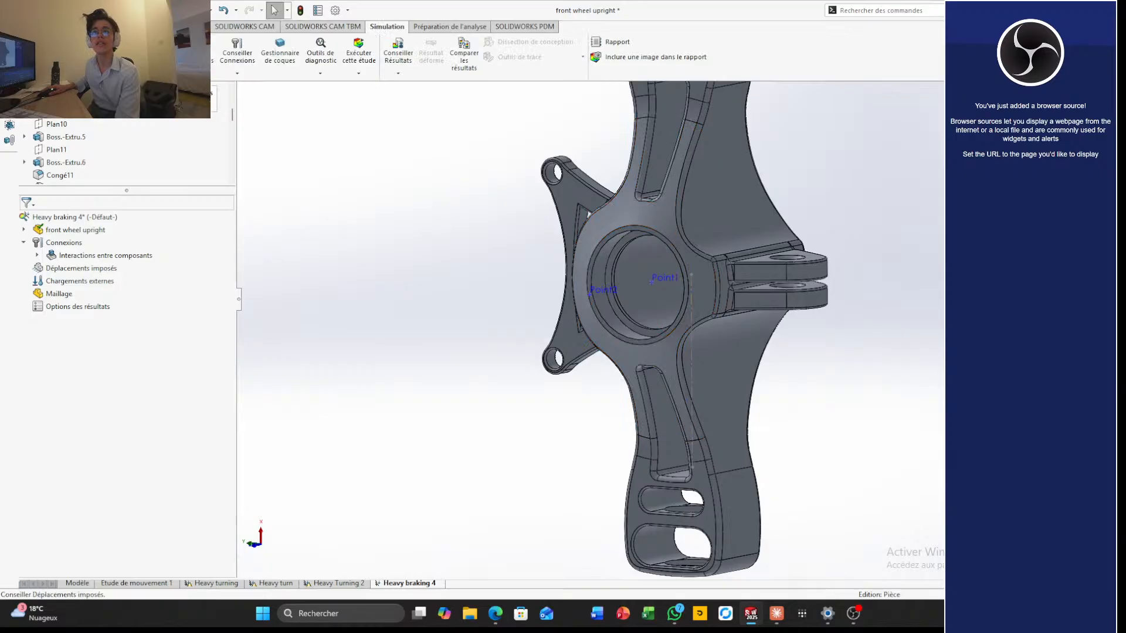
left_click(148, 54)
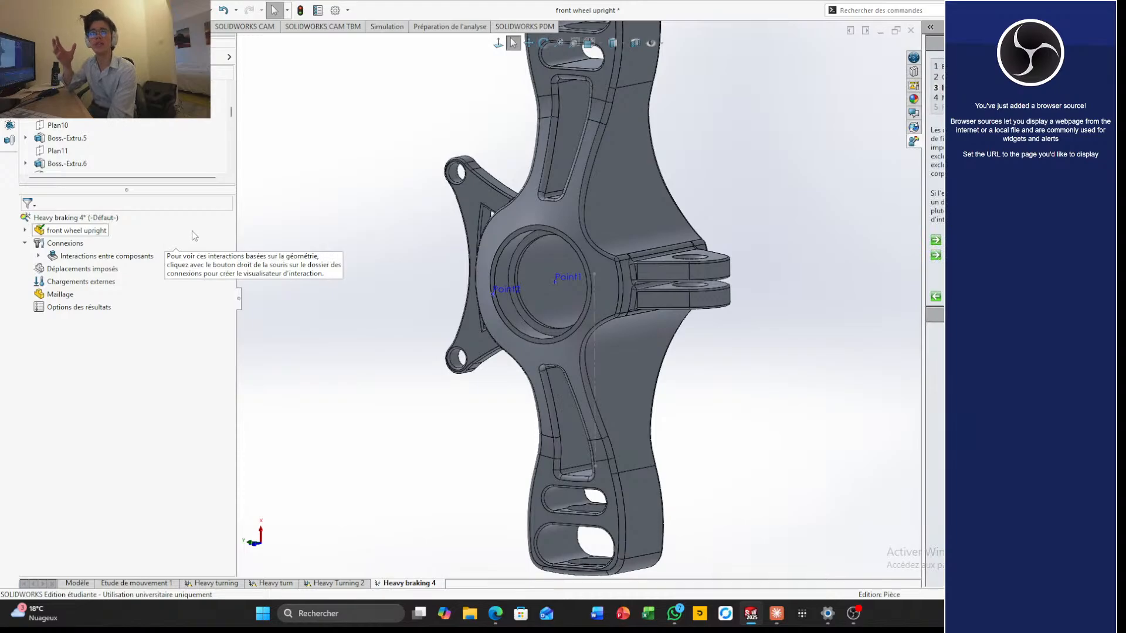
right_click(194, 232)
left_click(348, 124)
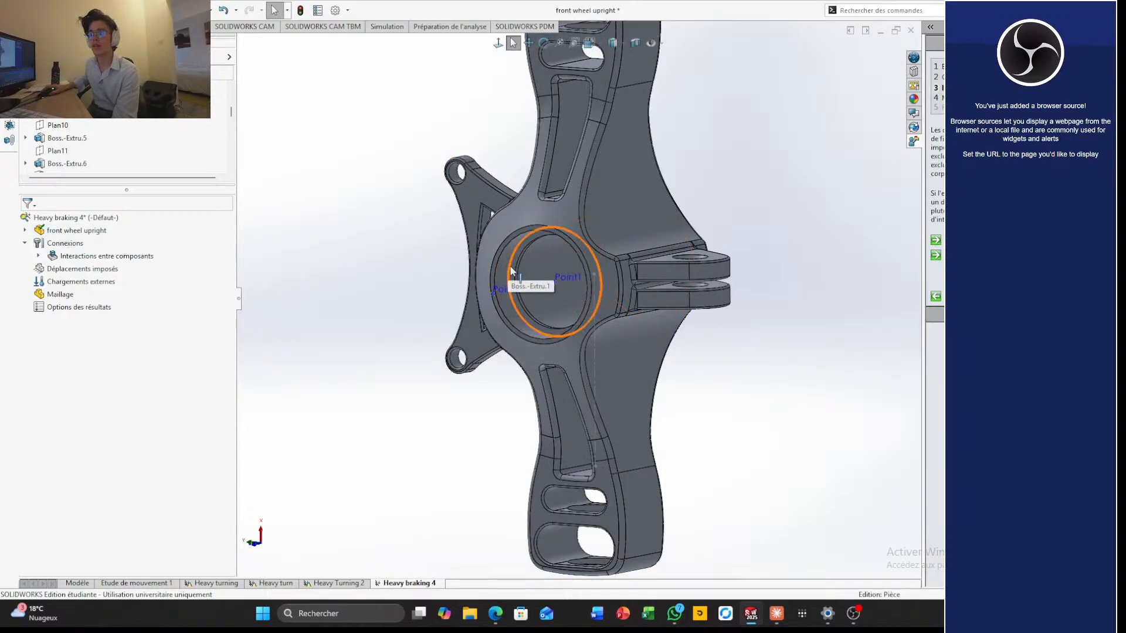
Start a fixed hinge (Pivot fixe) fixture on the inner bore face inside the upright's upper slot
scroll(562, 218, "up", 2)
scroll(557, 139, "down", 5)
scroll(557, 139, "up", 3)
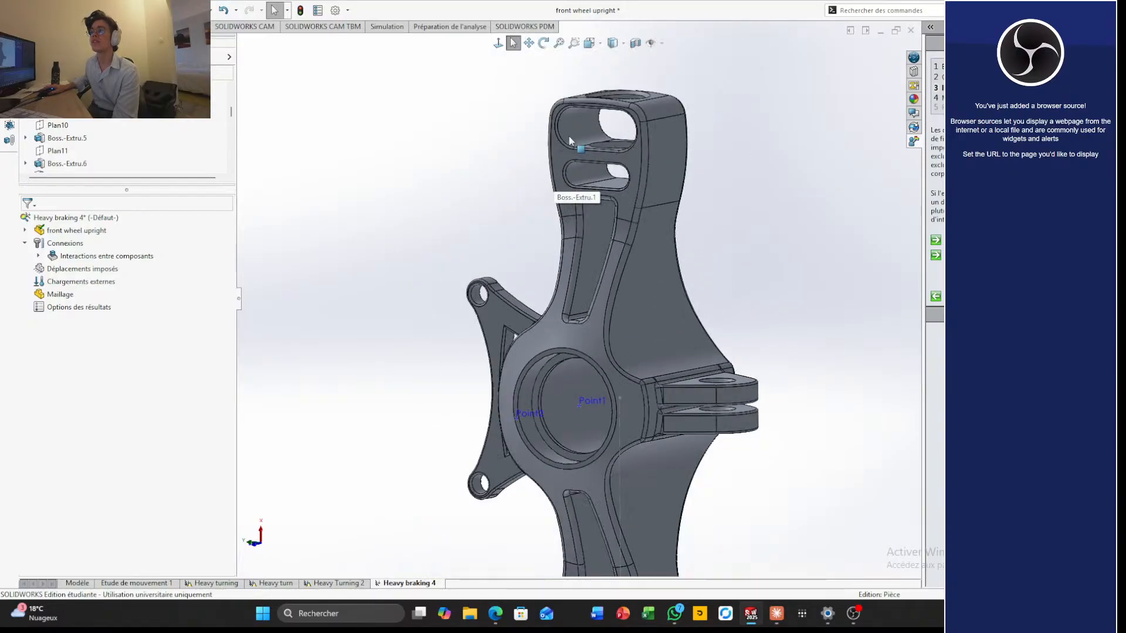
scroll(566, 142, "up", 1)
middle_click_drag(566, 142, 572, 202)
scroll(587, 191, "down", 4)
left_click(621, 195)
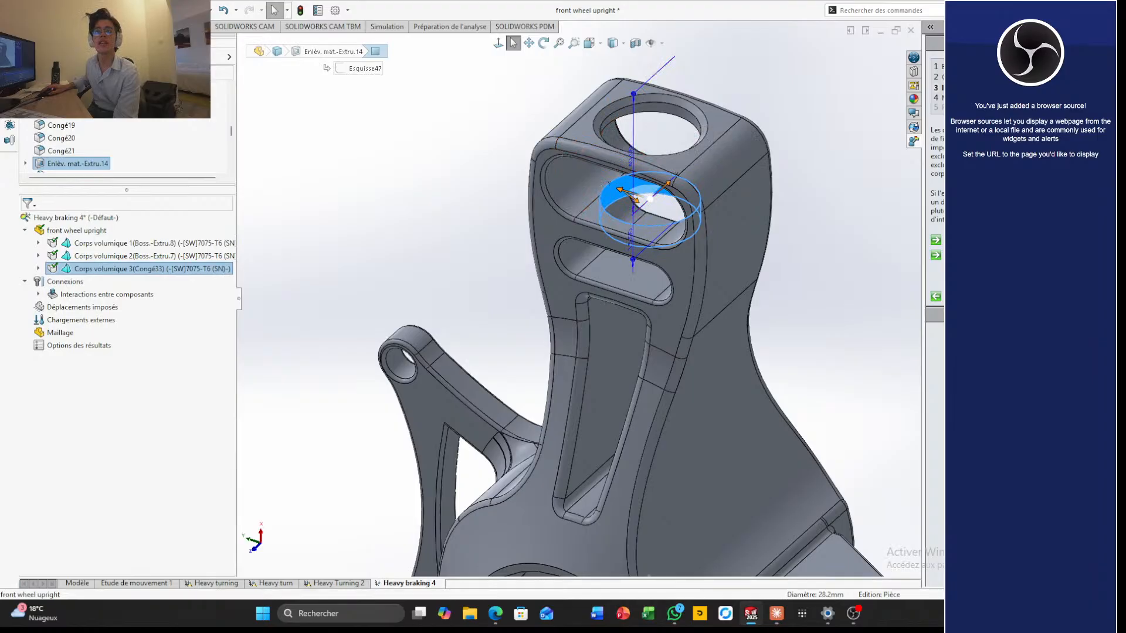
double_click(438, 5)
left_click(1082, 13)
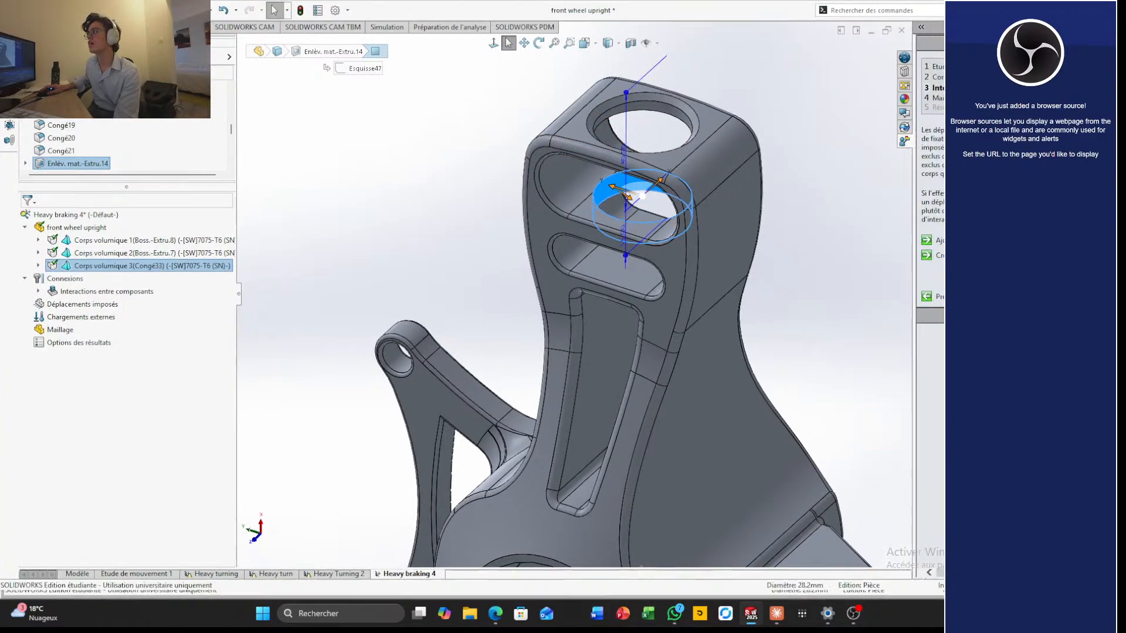
left_click(387, 27)
left_click(108, 74)
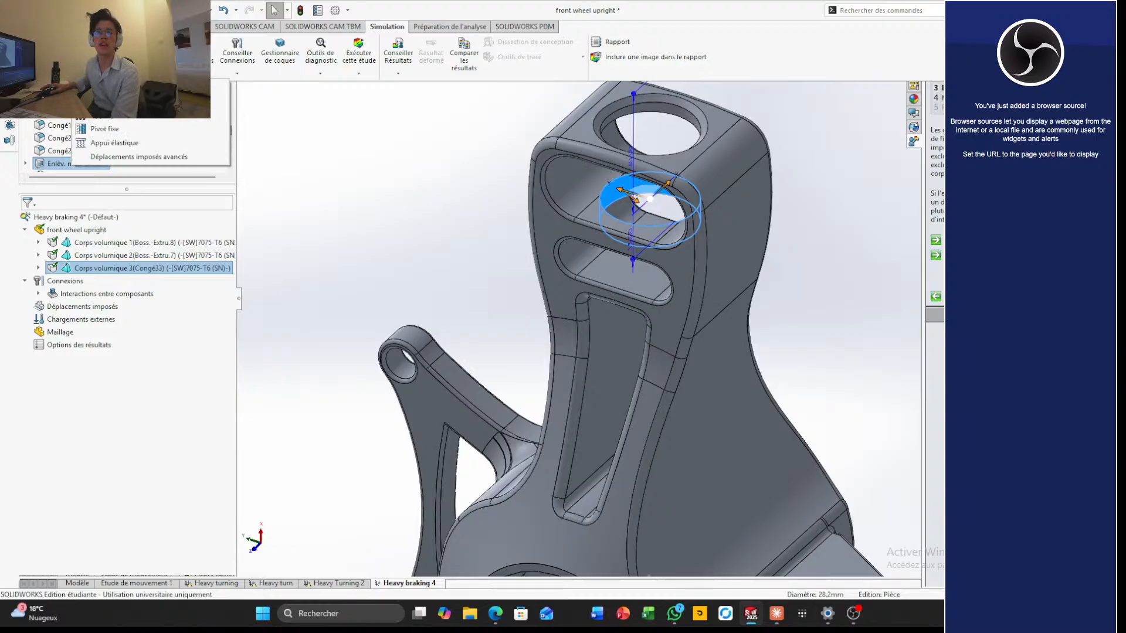
left_click(97, 129)
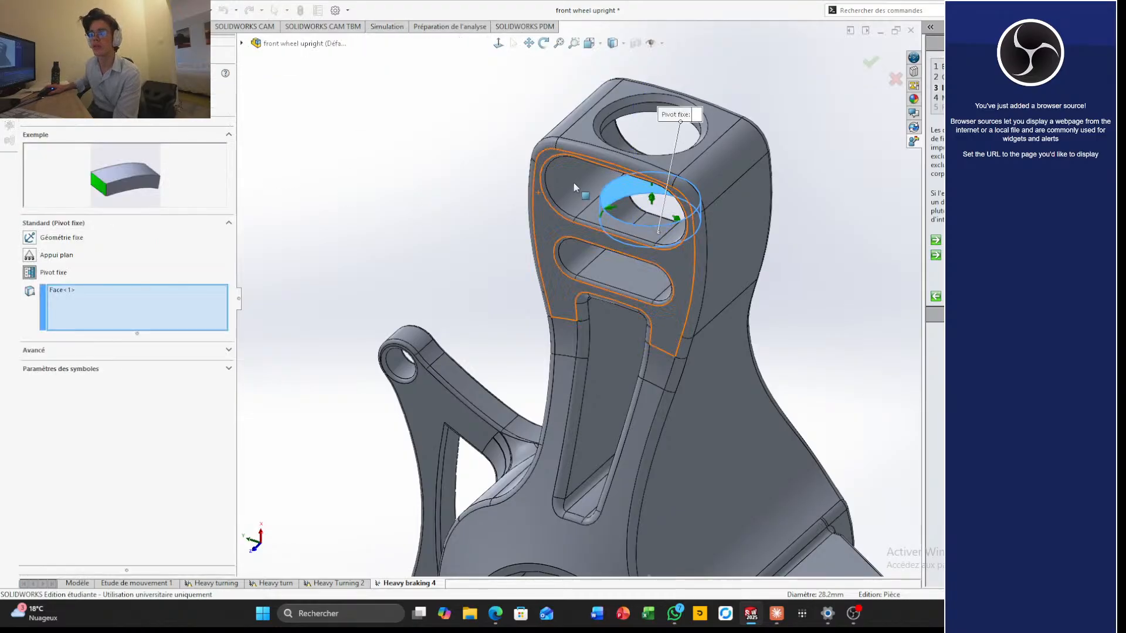
Add the two ring faces of the hole in the upright's upper end to the fixed hinge
scroll(634, 130, "down", 3)
scroll(635, 130, "down", 1)
left_click(606, 114)
left_click(607, 118)
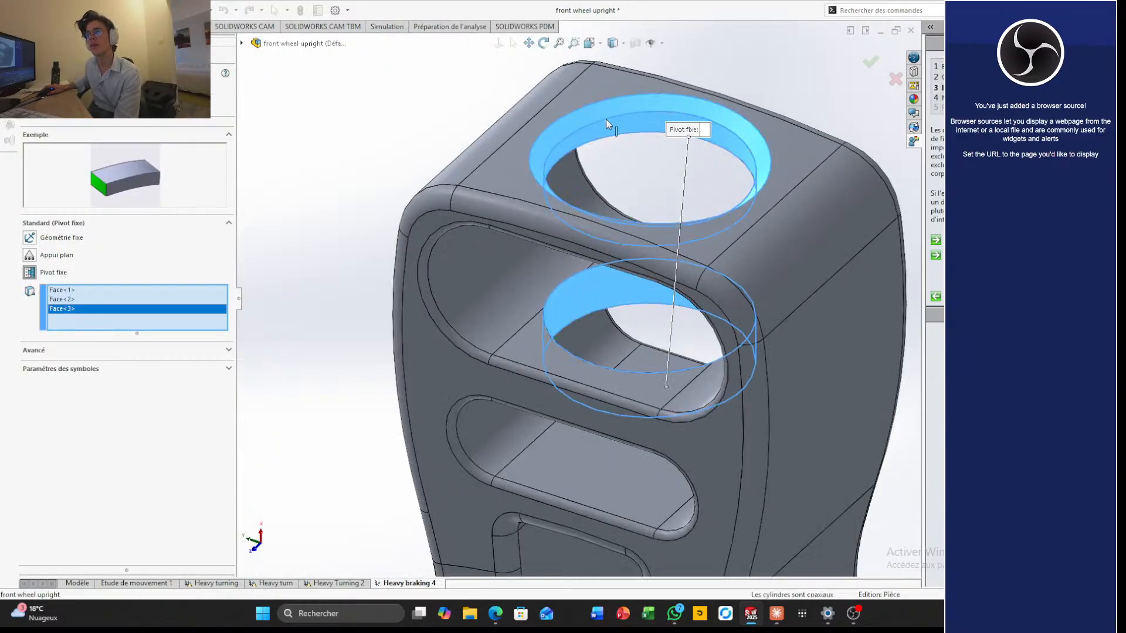
Add three round hole faces at the upright's lower end to the fixed hinge
scroll(589, 258, "up", 2)
scroll(590, 258, "up", 2)
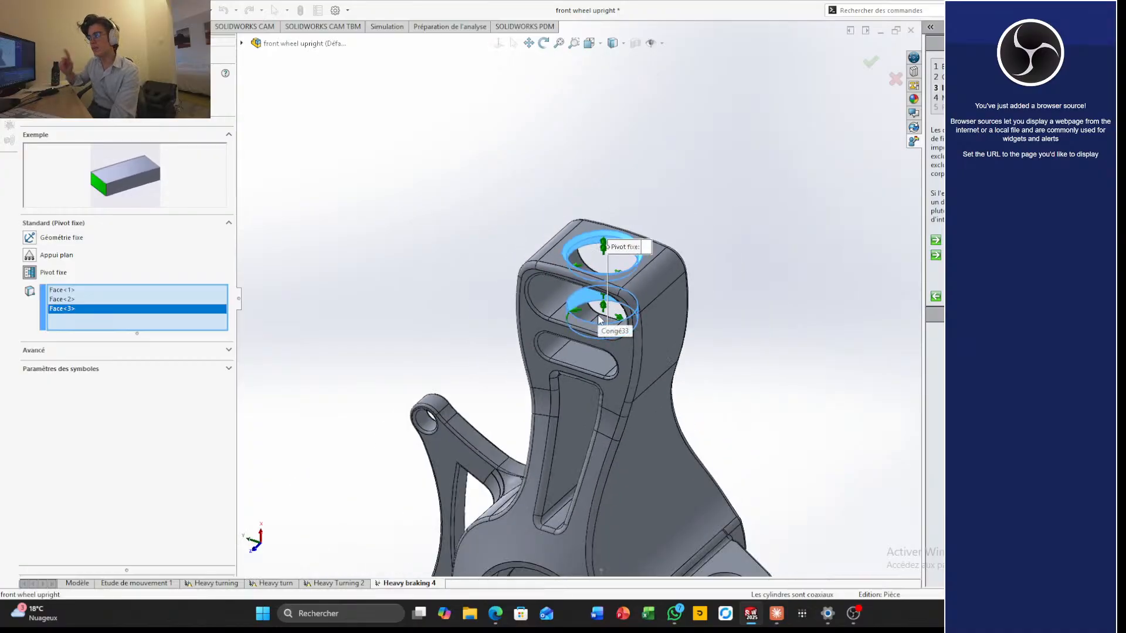
scroll(604, 320, "up", 2)
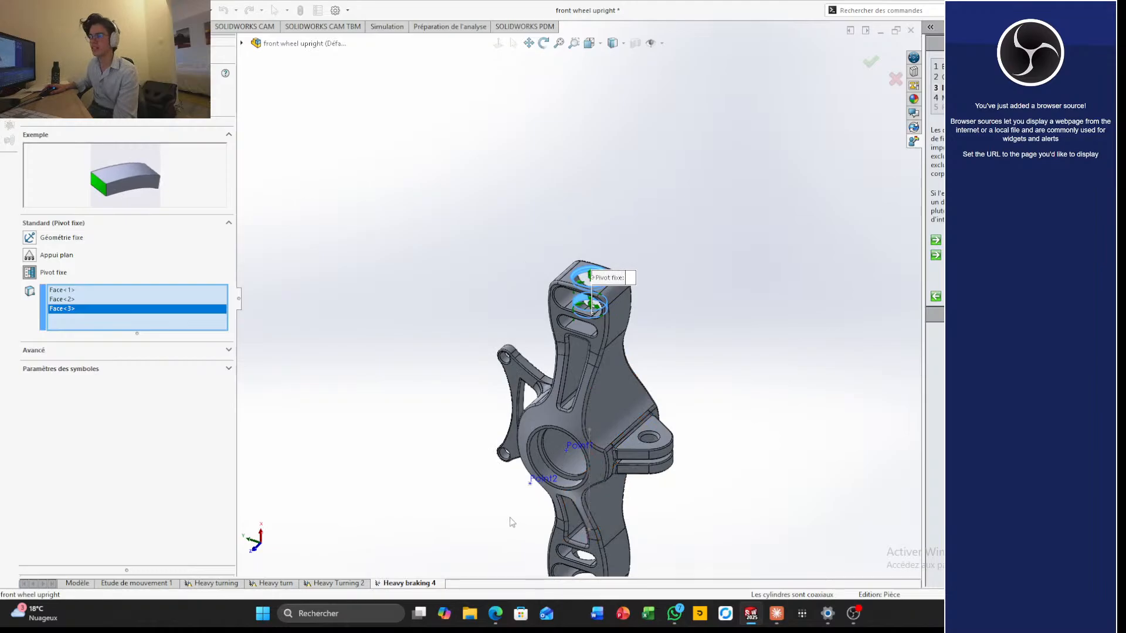
scroll(511, 519, "up", 3)
scroll(511, 516, "down", 8)
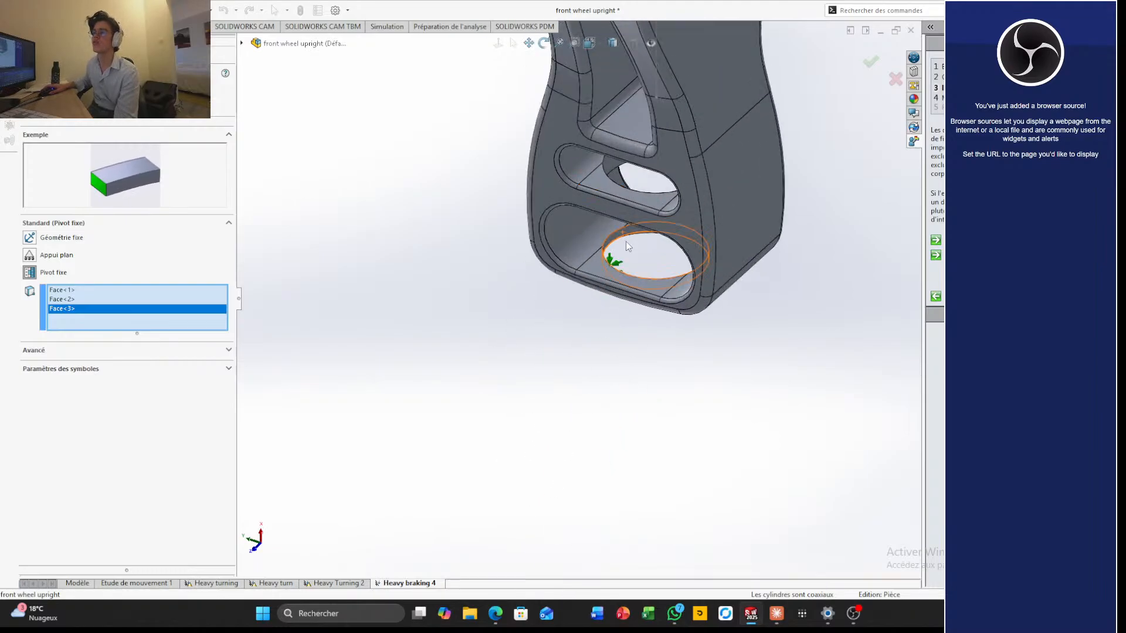
scroll(626, 241, "down", 2)
left_click(616, 247)
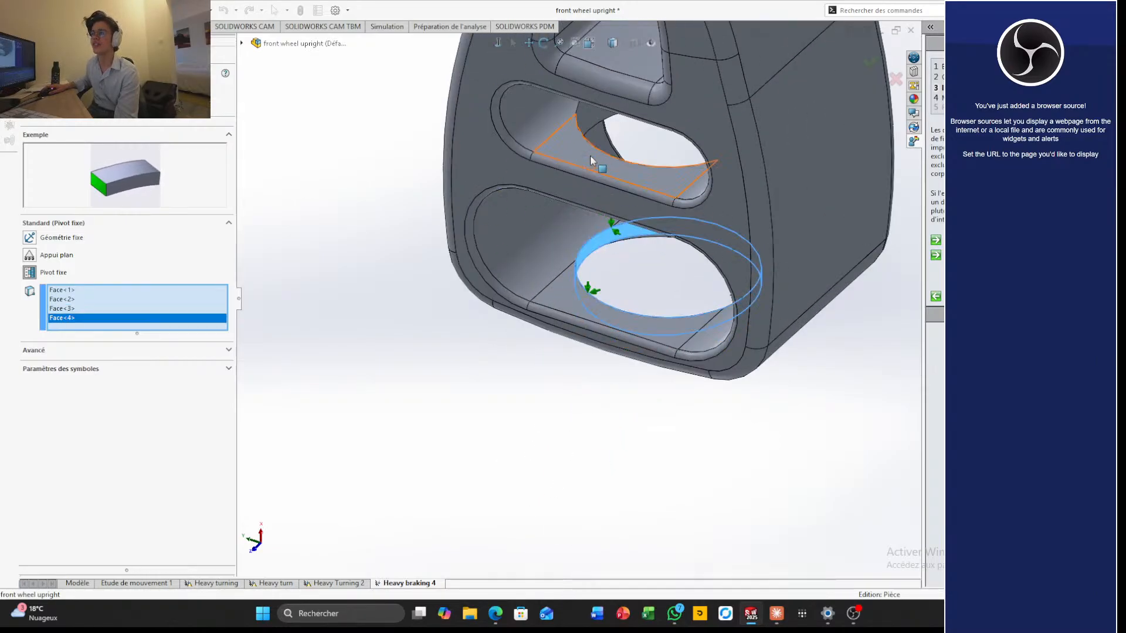
left_click(582, 112)
scroll(618, 362, "up", 3)
middle_click_drag(618, 362, 610, 191)
scroll(624, 360, "down", 4)
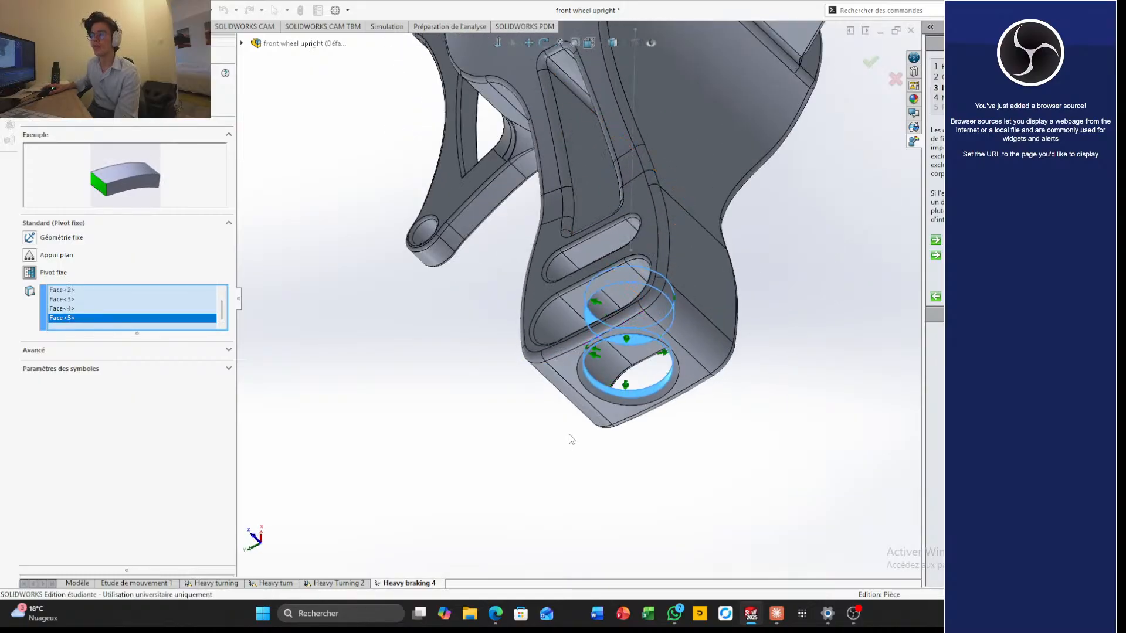
left_click(648, 332)
Add the central hub bore's cylindrical face and an adjoining inner face to the fixed hinge
scroll(641, 311, "up", 3)
middle_click_drag(639, 309, 623, 345)
scroll(599, 267, "up", 5)
middle_click_drag(573, 212, 575, 228)
scroll(574, 229, "down", 6)
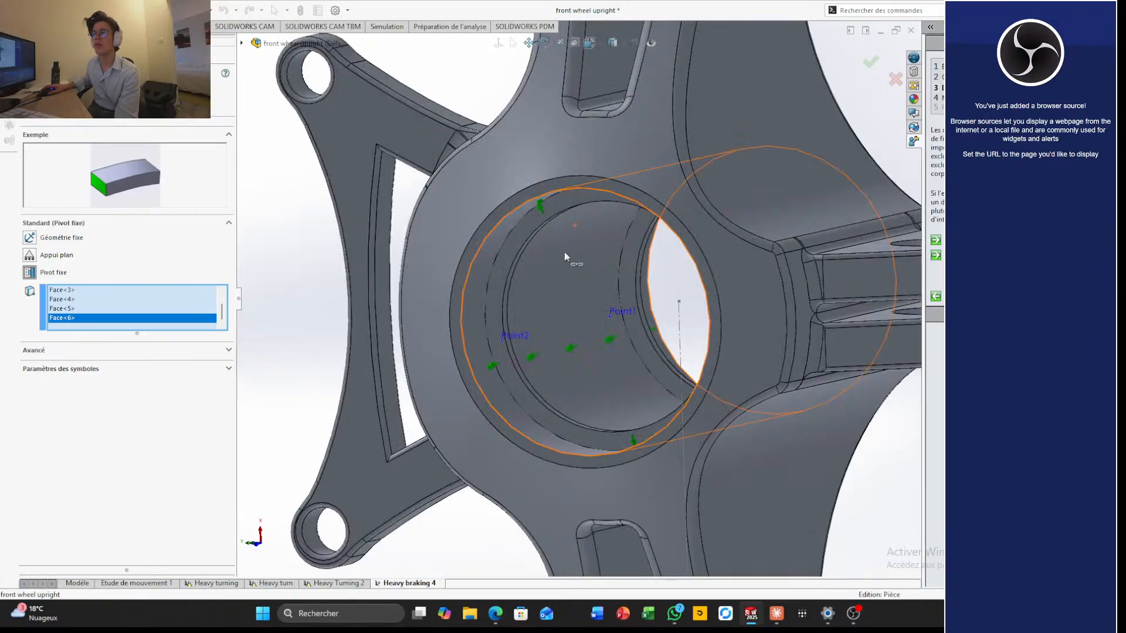
left_click(508, 404)
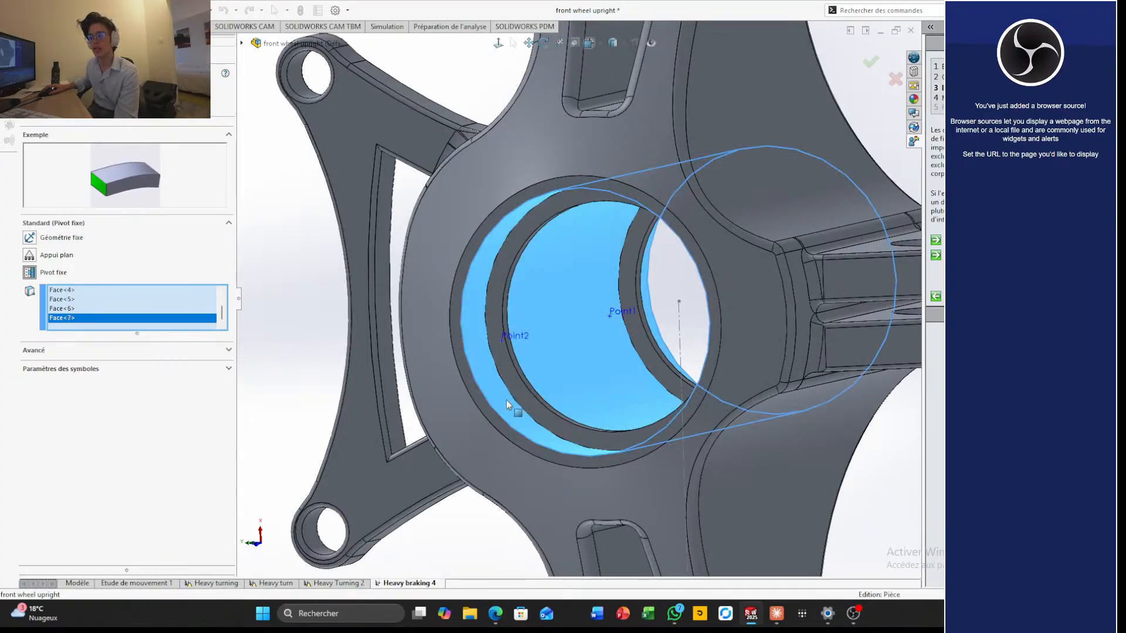
left_click(516, 390)
Add three more stepped inner faces of the central hub bore to the fixed hinge
scroll(515, 389, "up", 4)
middle_click_drag(580, 365, 477, 422)
scroll(611, 375, "down", 3)
middle_click_drag(607, 356, 613, 401)
left_click(603, 343)
left_click(596, 337)
middle_click_drag(596, 336, 562, 399)
scroll(617, 372, "down", 3)
left_click(617, 372)
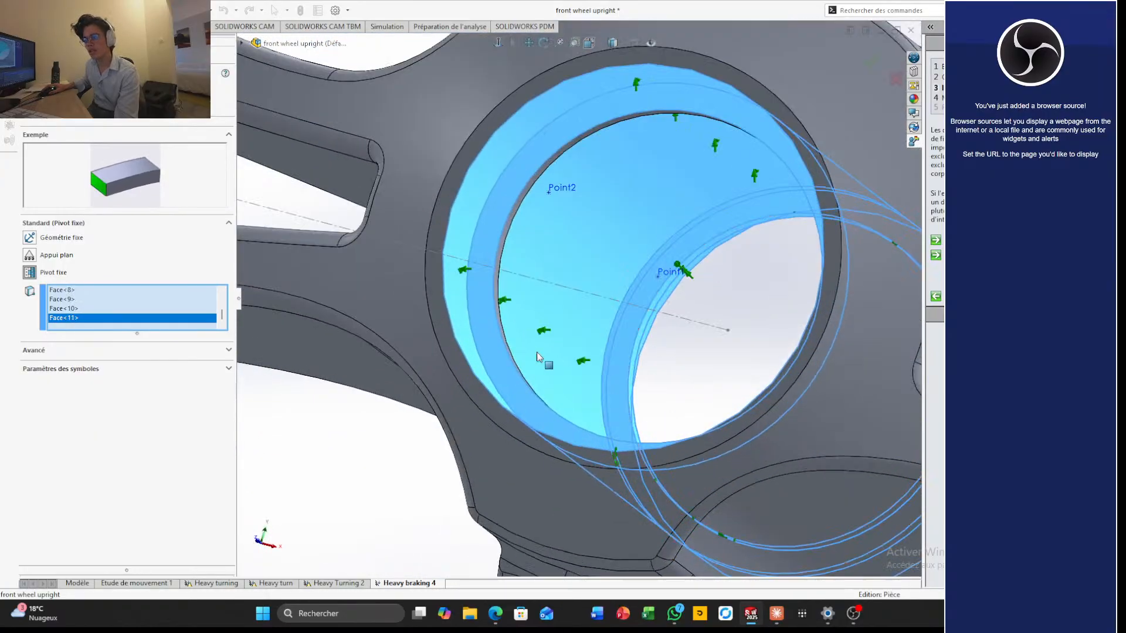
Add the remaining narrow ring faces inside the hub bore, working from both sides, to the fixed hinge
scroll(533, 343, "down", 2)
middle_click_drag(529, 337, 418, 325)
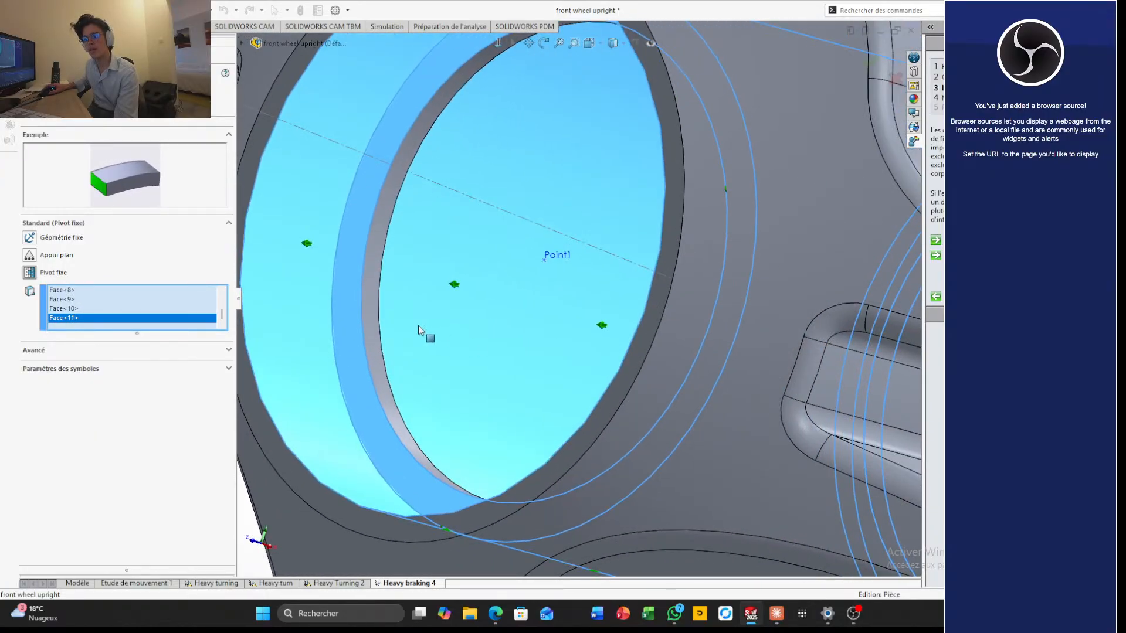
left_click(377, 319)
scroll(373, 321, "up", 5)
middle_click_drag(445, 386, 550, 300)
scroll(645, 369, "down", 4)
left_click(662, 377)
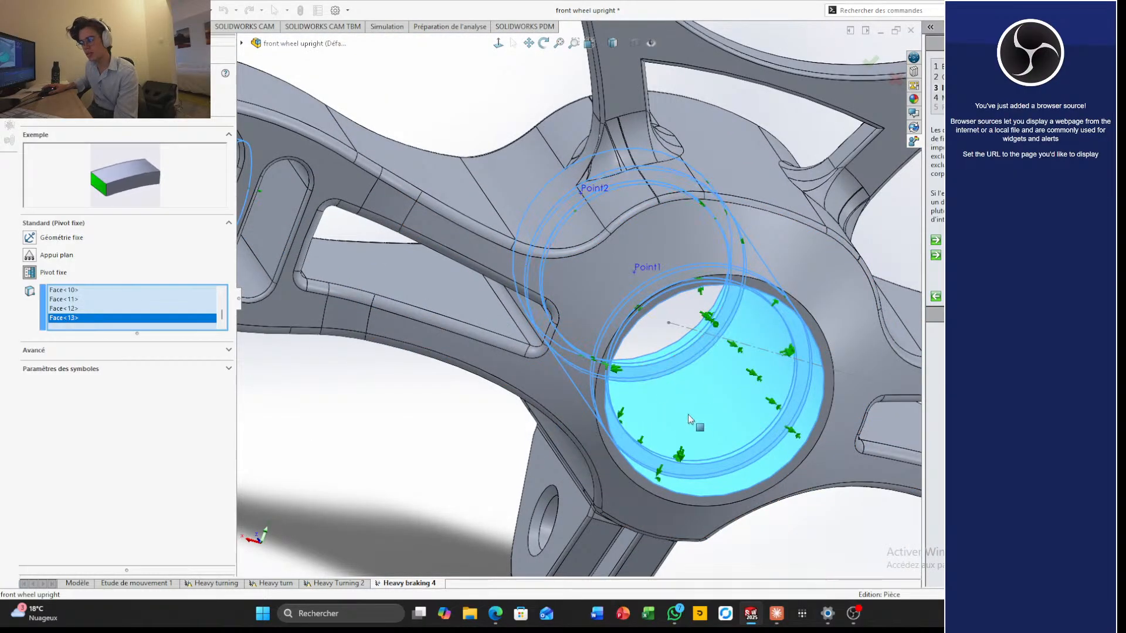
Add the chamfered rim face of the hole in the upright's clevis lug to the fixed hinge
scroll(688, 414, "up", 5)
middle_click_drag(681, 443, 686, 372)
scroll(736, 346, "up", 4)
scroll(644, 331, "down", 3)
scroll(642, 327, "down", 6)
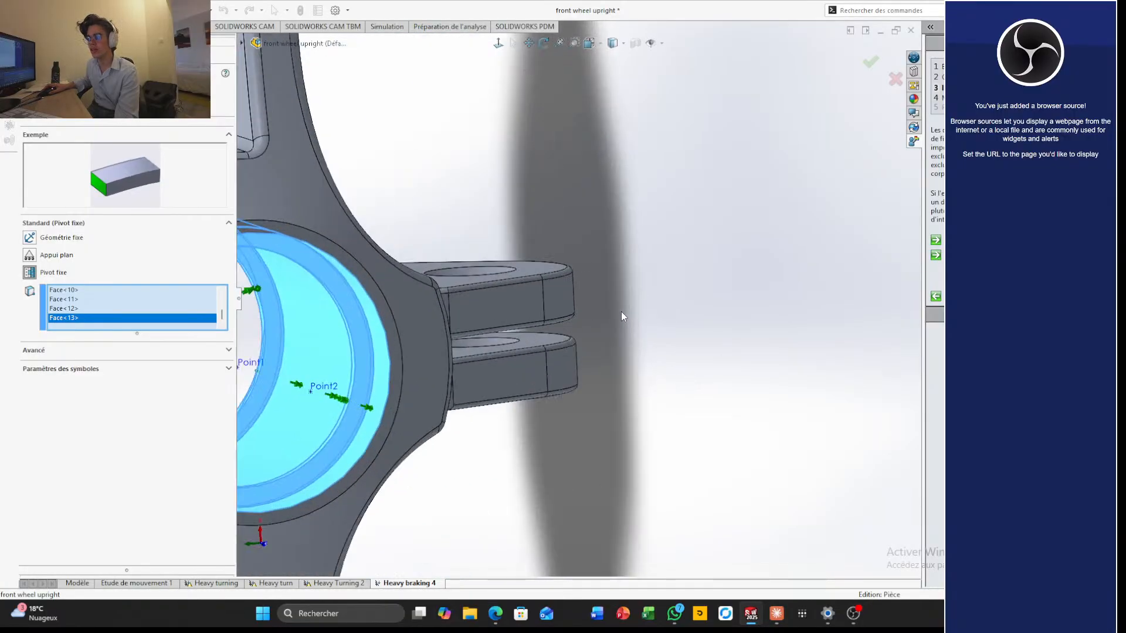
middle_click_drag(621, 312, 502, 441)
scroll(463, 276, "down", 4)
left_click(532, 283)
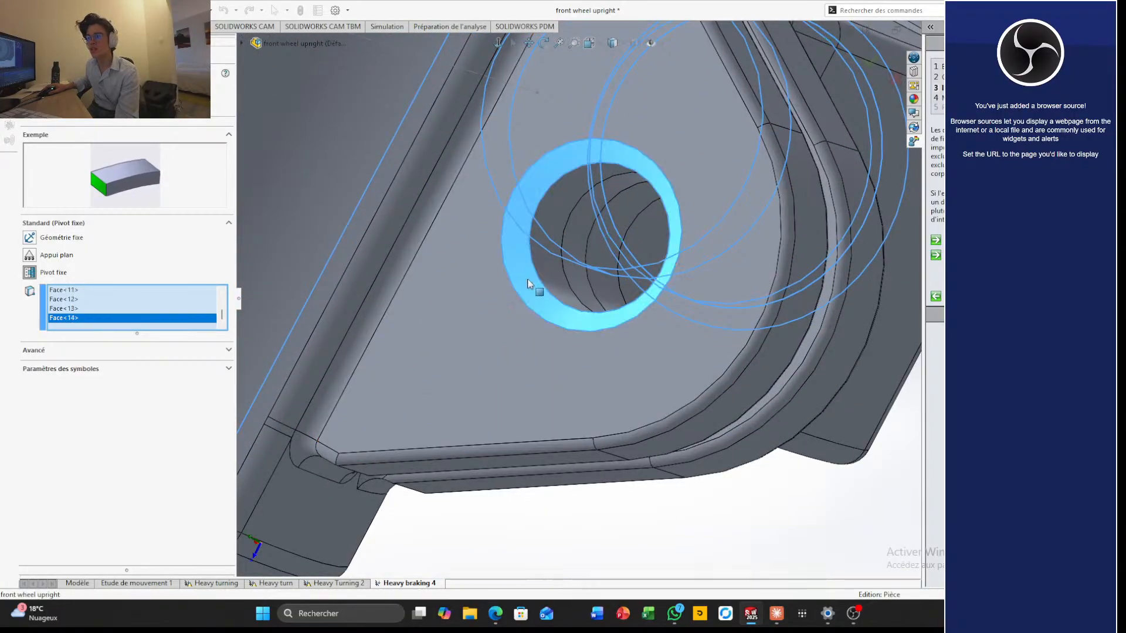
Add two more hole faces of the clevis lug, working from both sides, to the fixed hinge
middle_click_drag(532, 282, 476, 300)
left_click(578, 252)
middle_click_drag(578, 256, 708, 299)
scroll(708, 299, "down", 5)
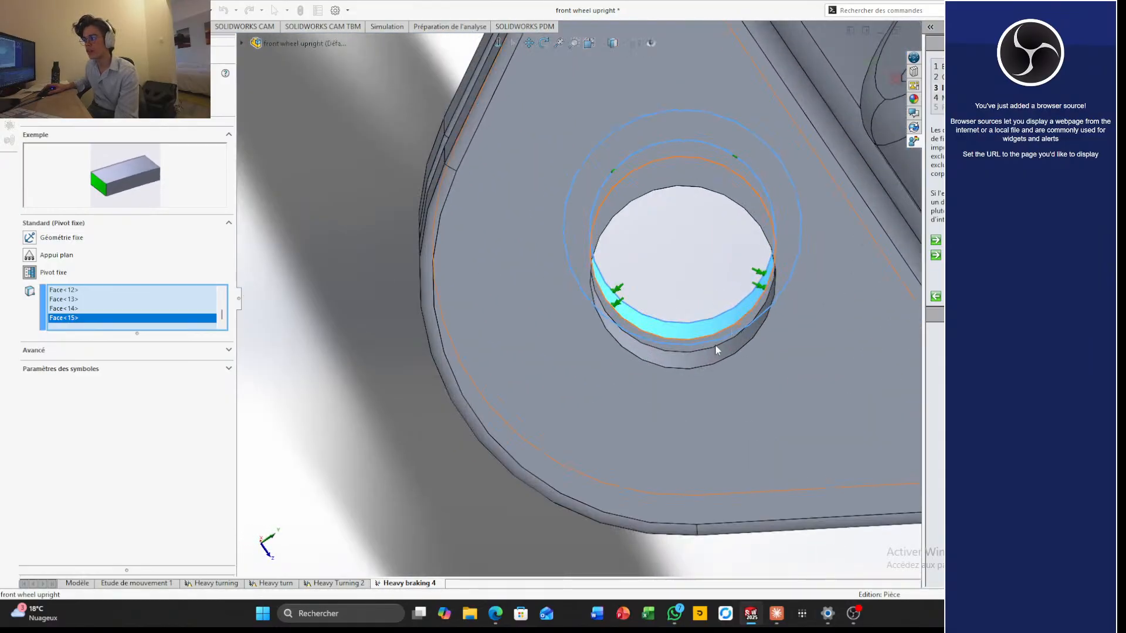
middle_click_drag(716, 344, 572, 405)
left_click(768, 386)
scroll(763, 383, "up", 4)
scroll(758, 298, "up", 4)
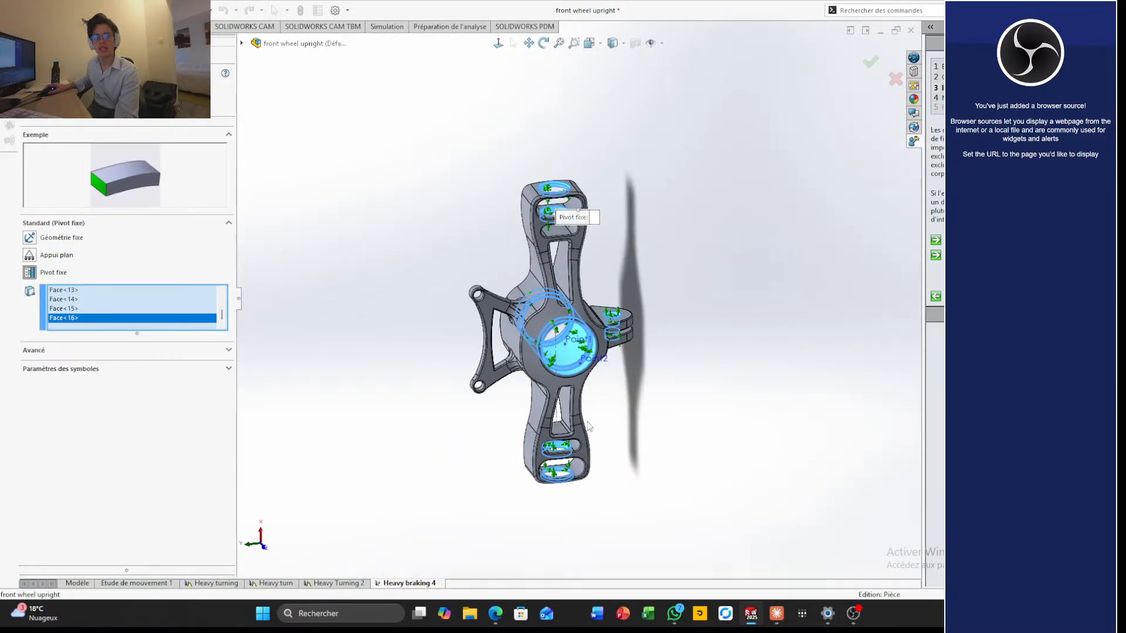
Change the fixture type to fixed geometry (Géométrie fixe) and apply it to the selected hole and hub bore faces
left_click(563, 356)
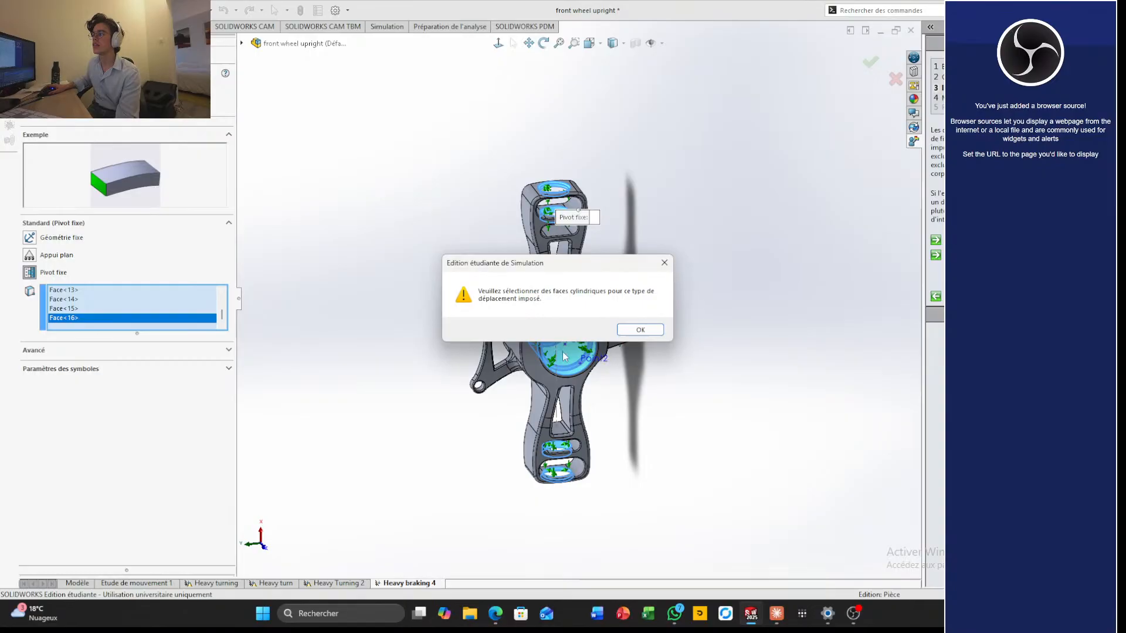
left_click(640, 331)
scroll(593, 377, "down", 5)
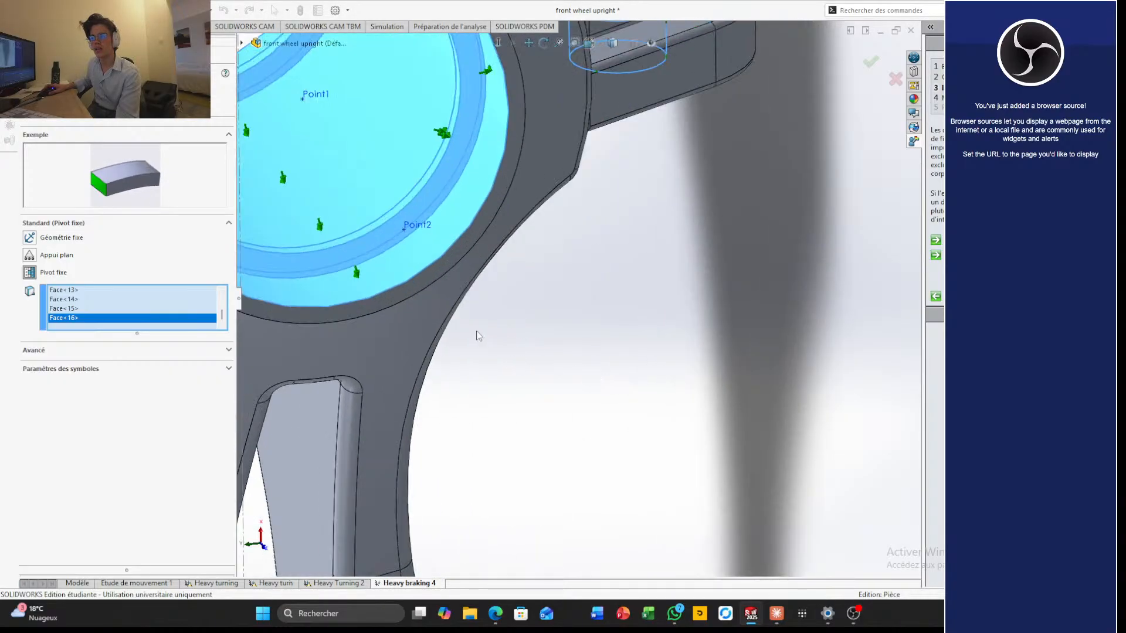
scroll(478, 335, "up", 5)
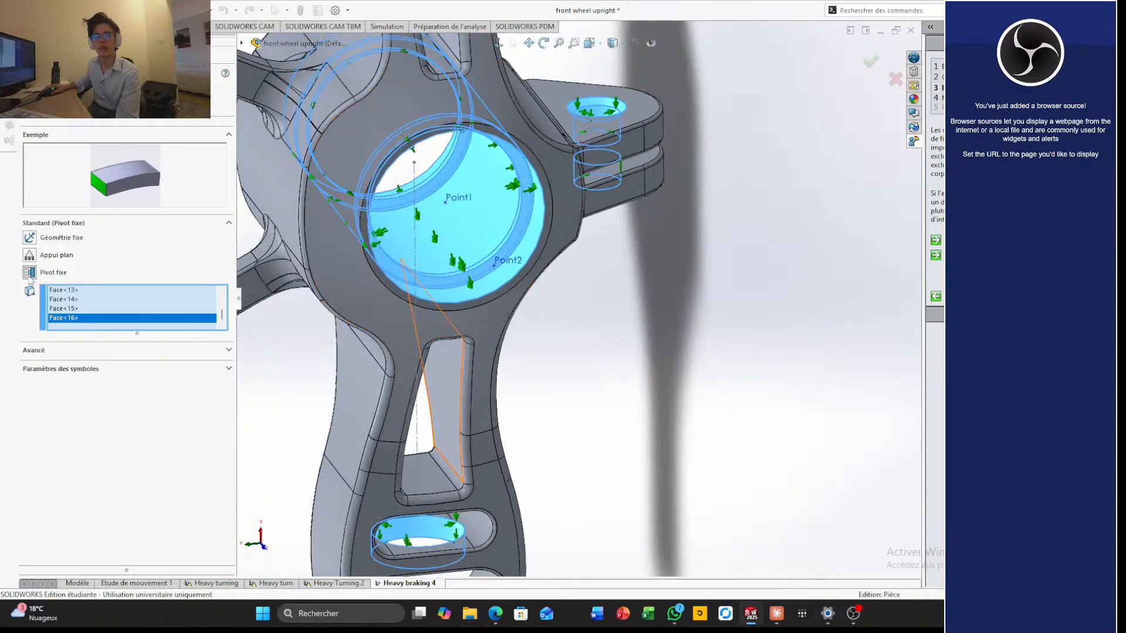
left_click(29, 237)
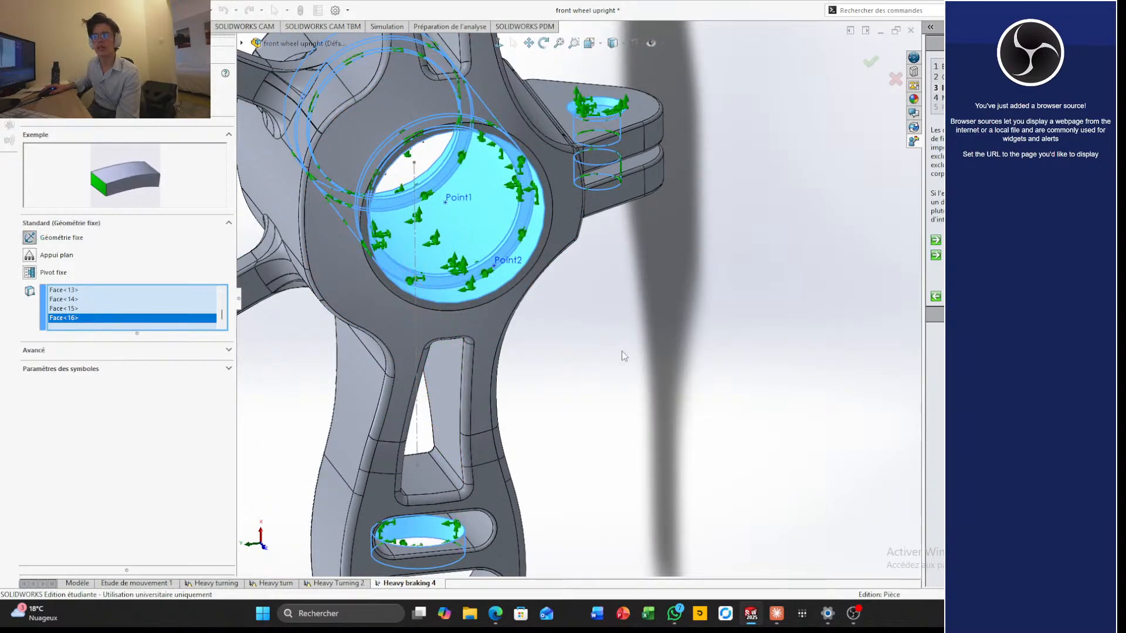
scroll(624, 352, "up", 3)
left_click(870, 61)
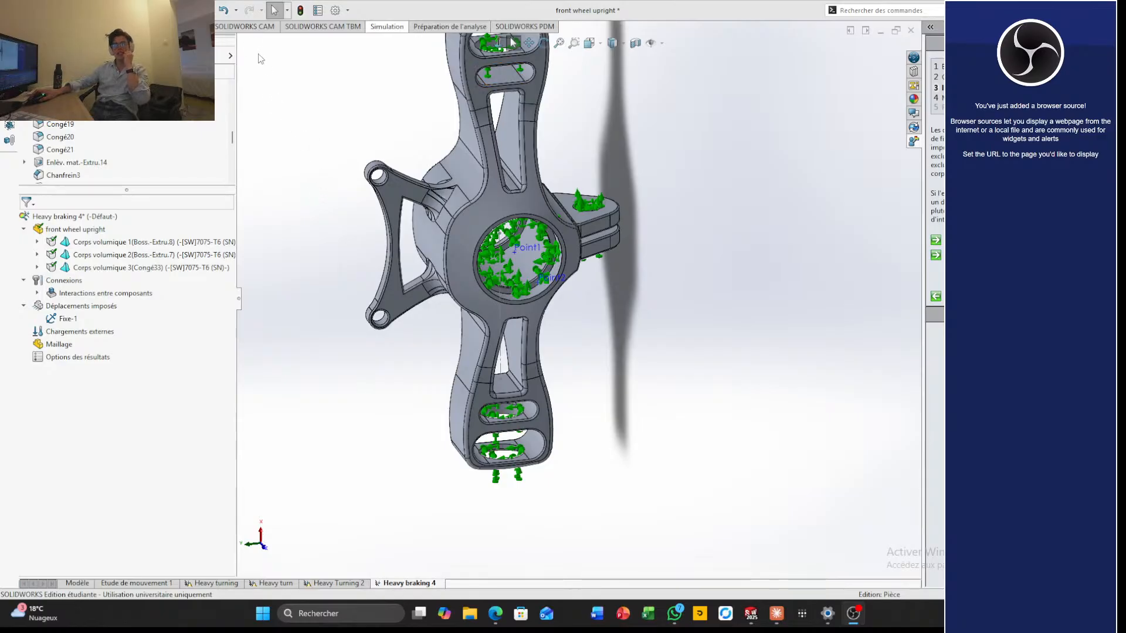
left_click(387, 26)
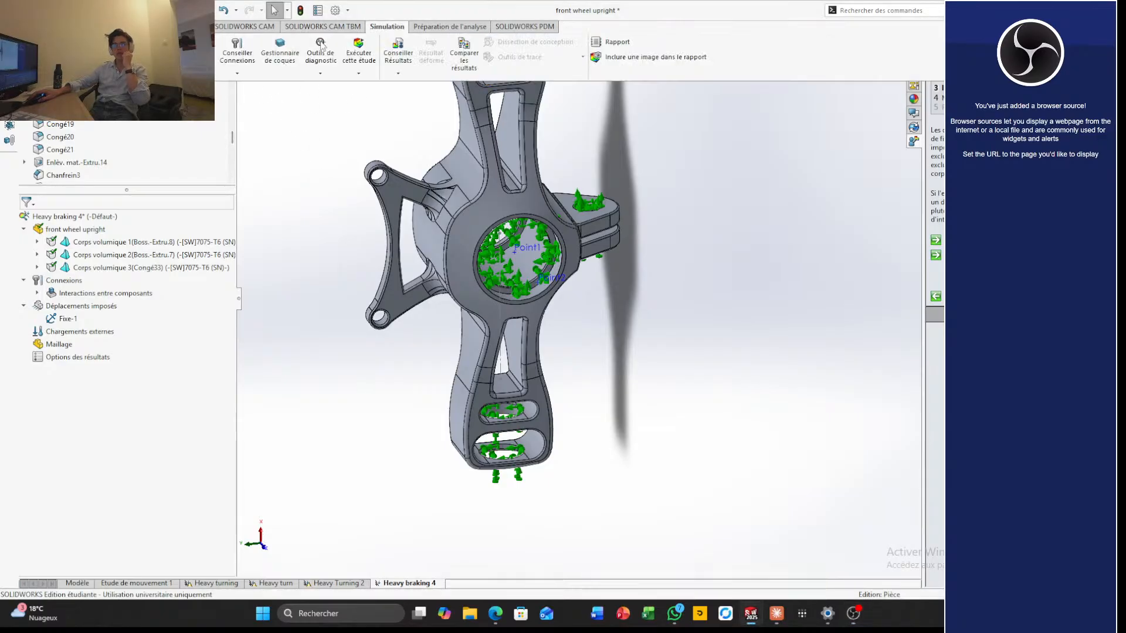
left_click(180, 73)
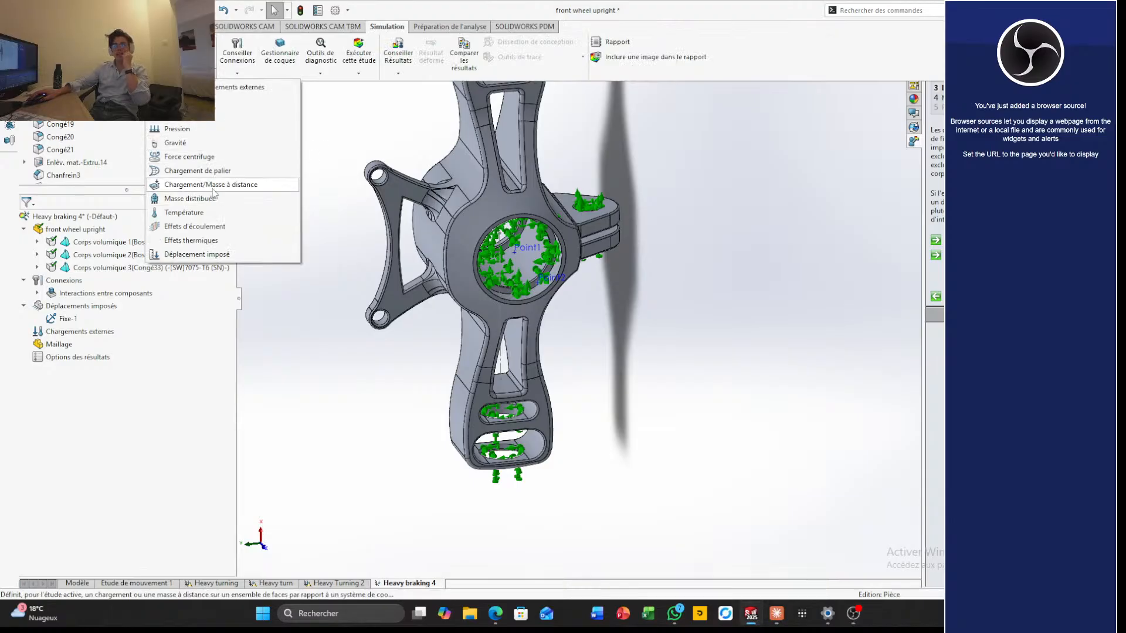
left_click(213, 187)
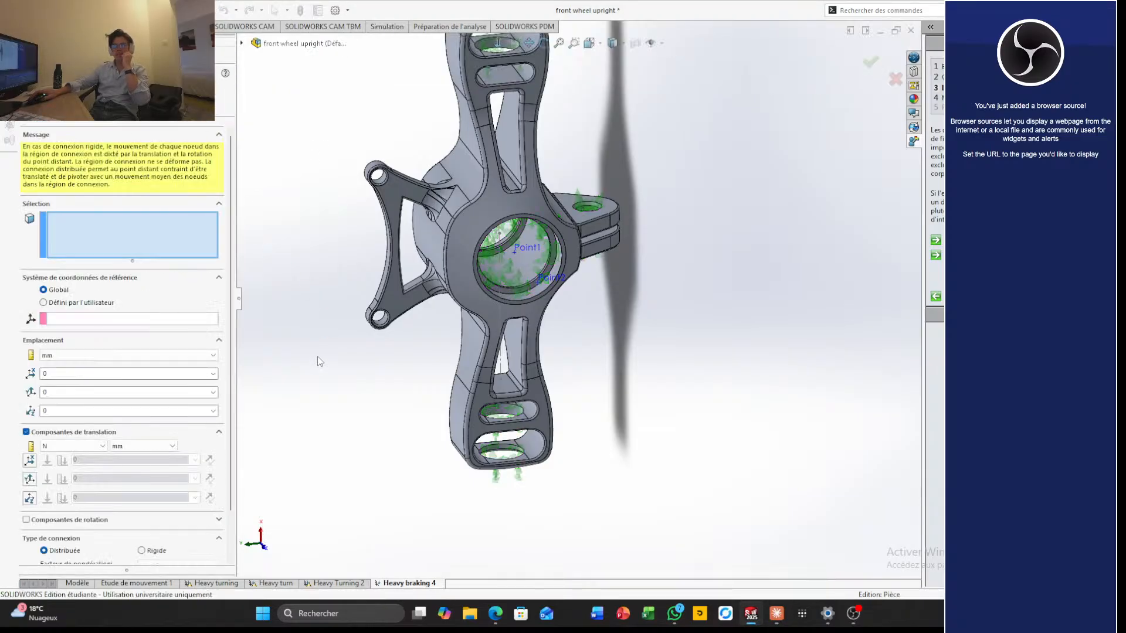
scroll(536, 312, "down", 5)
scroll(633, 346, "up", 4)
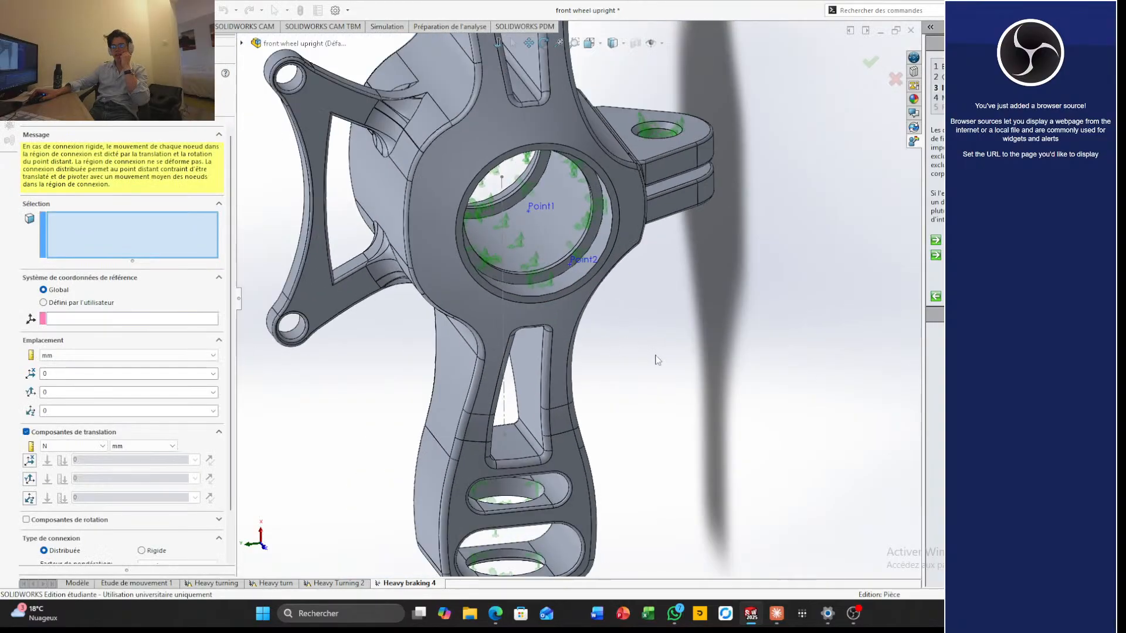
scroll(655, 360, "up", 1)
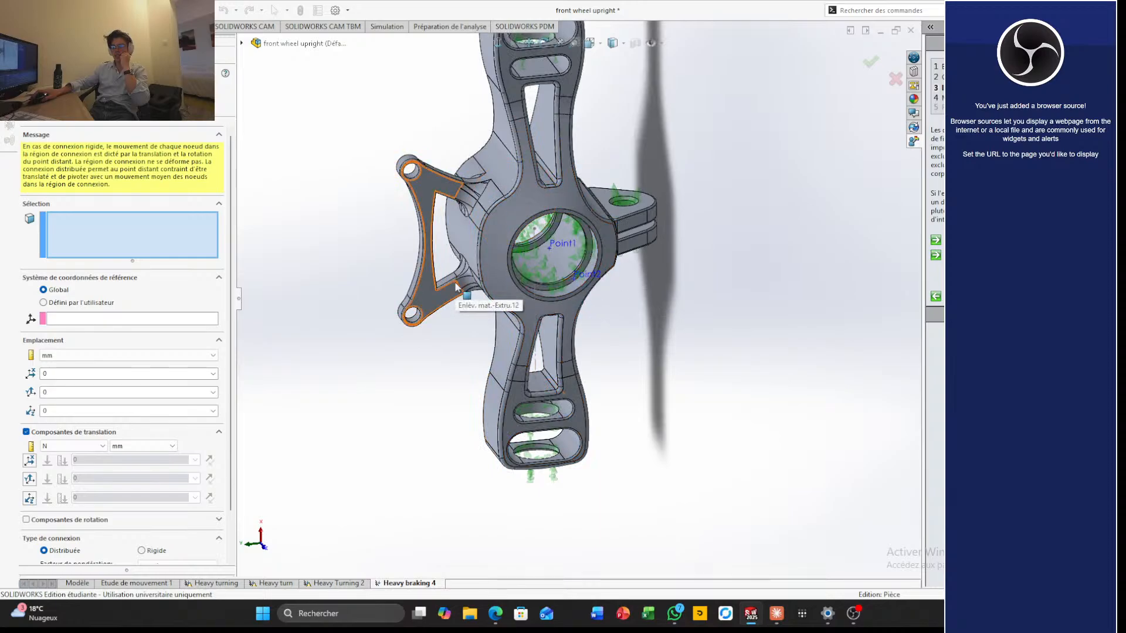
left_click(895, 78)
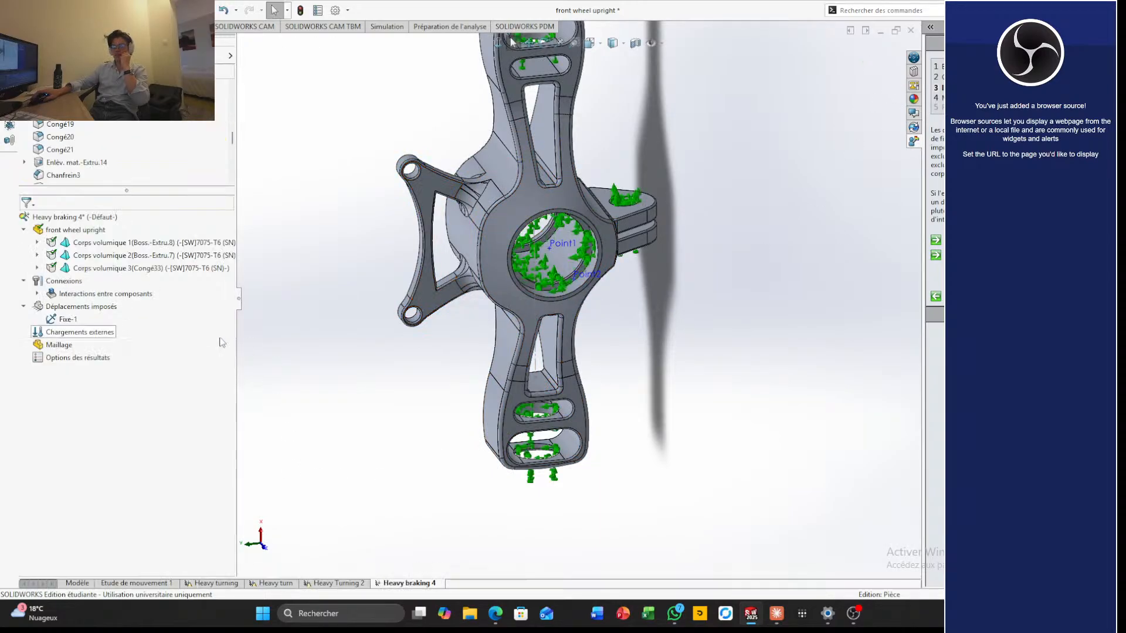
Reopen the Fixe-1 fixture definition and deselect the central hub bore's large cylindrical face and adjoining inner faces
left_click(65, 319)
right_click(73, 320)
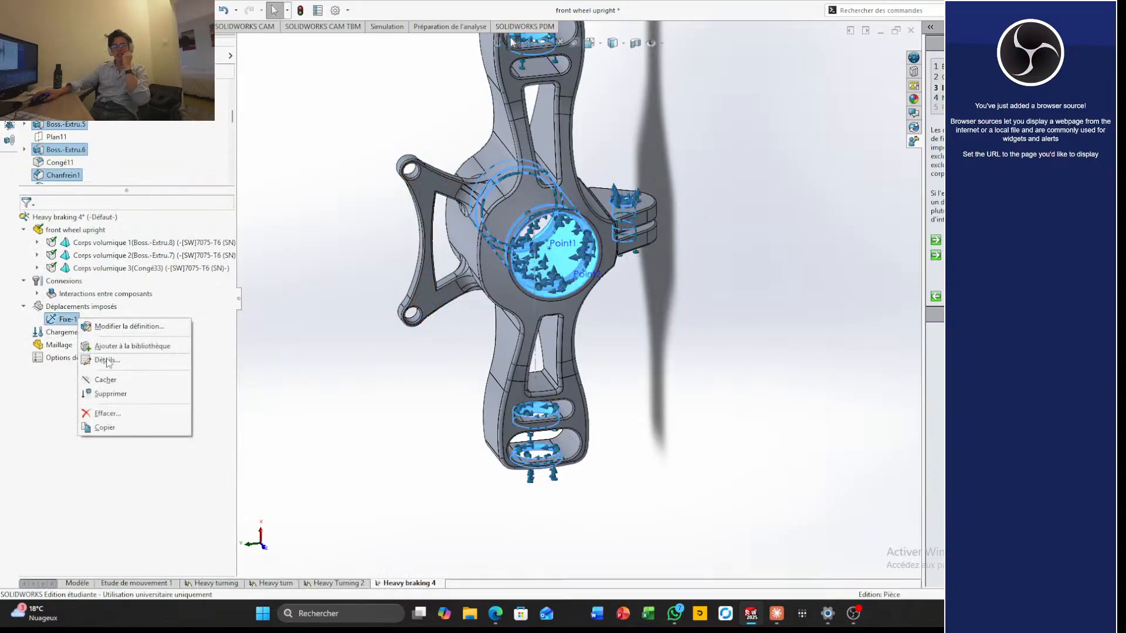
left_click(117, 326)
scroll(652, 297, "down", 5)
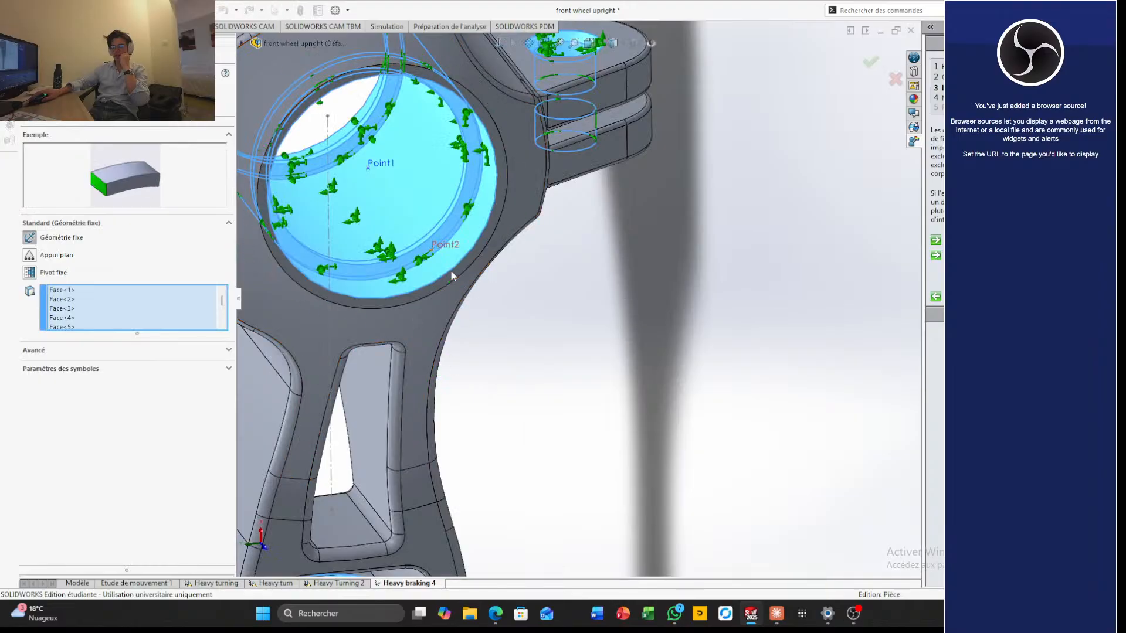
left_click(434, 268)
left_click(404, 233)
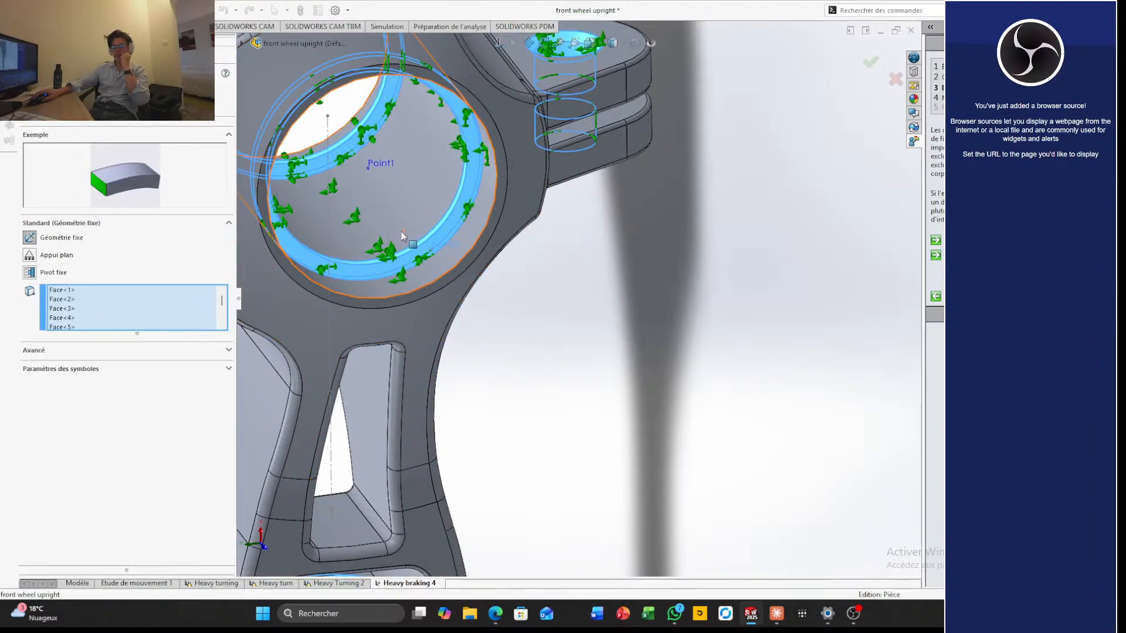
left_click(408, 264)
left_click(413, 255)
Deselect further stepped ring faces inside the central hub bore from the fixture, working from both sides
scroll(413, 255, "down", 6)
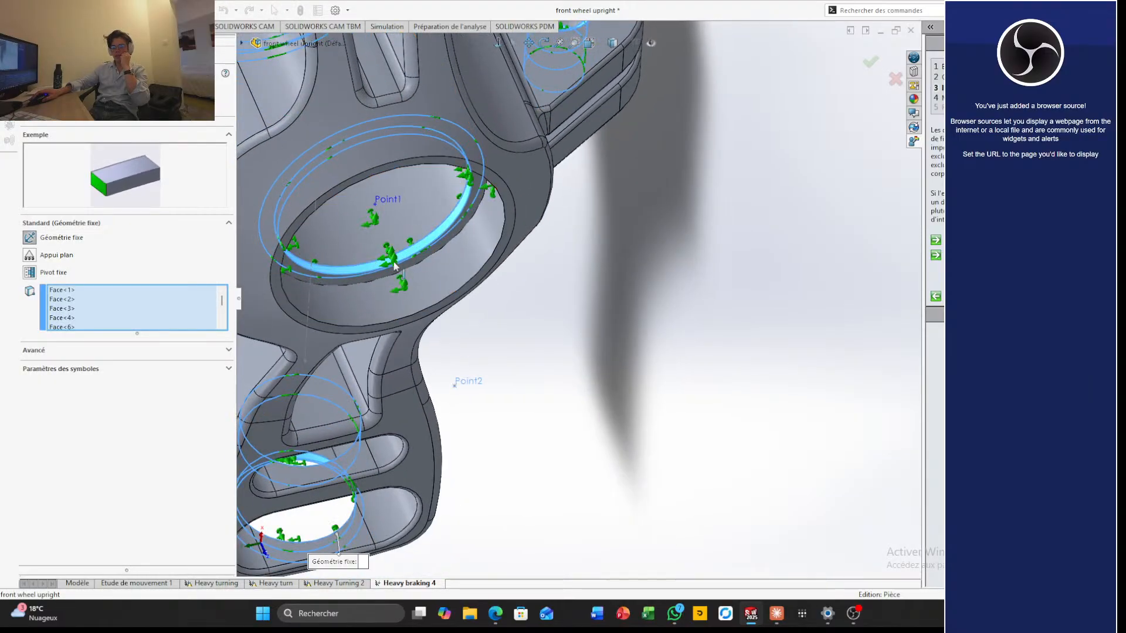
scroll(466, 258, "up", 9)
middle_click_drag(461, 259, 603, 471)
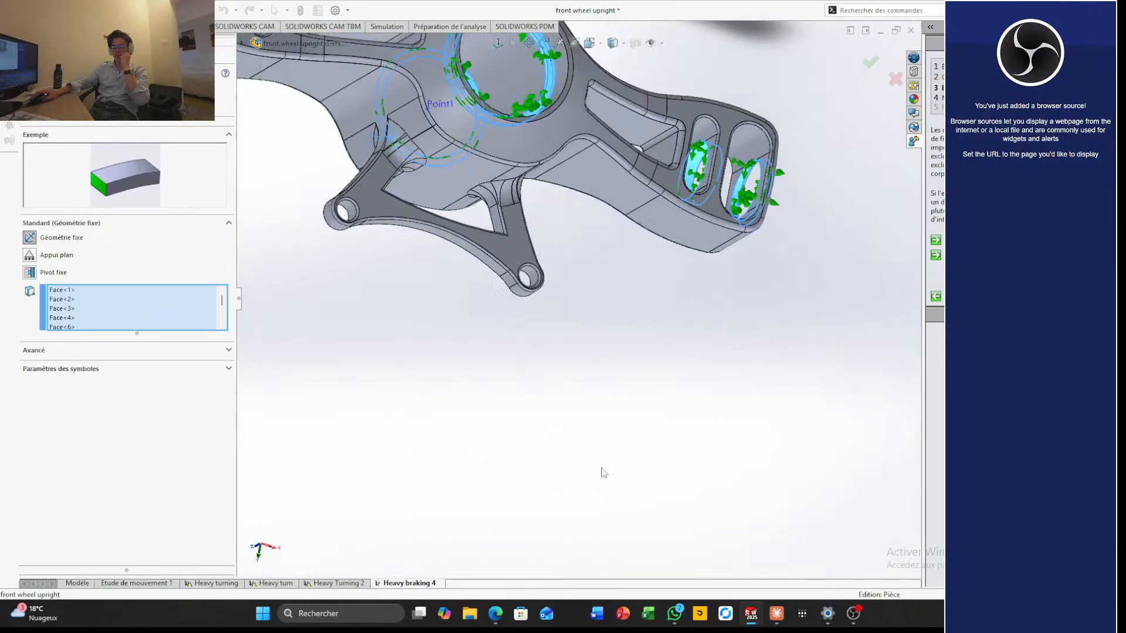
scroll(546, 299, "up", 4)
scroll(524, 178, "down", 3)
scroll(587, 277, "down", 6)
middle_click_drag(581, 211, 560, 266)
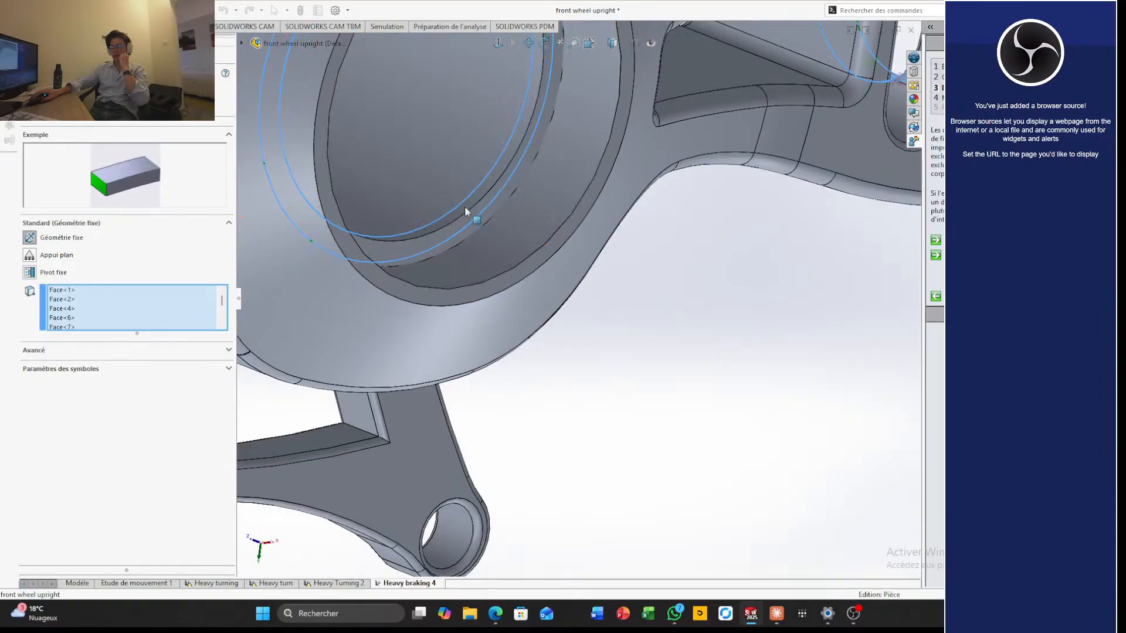
middle_click_drag(464, 206, 626, 426)
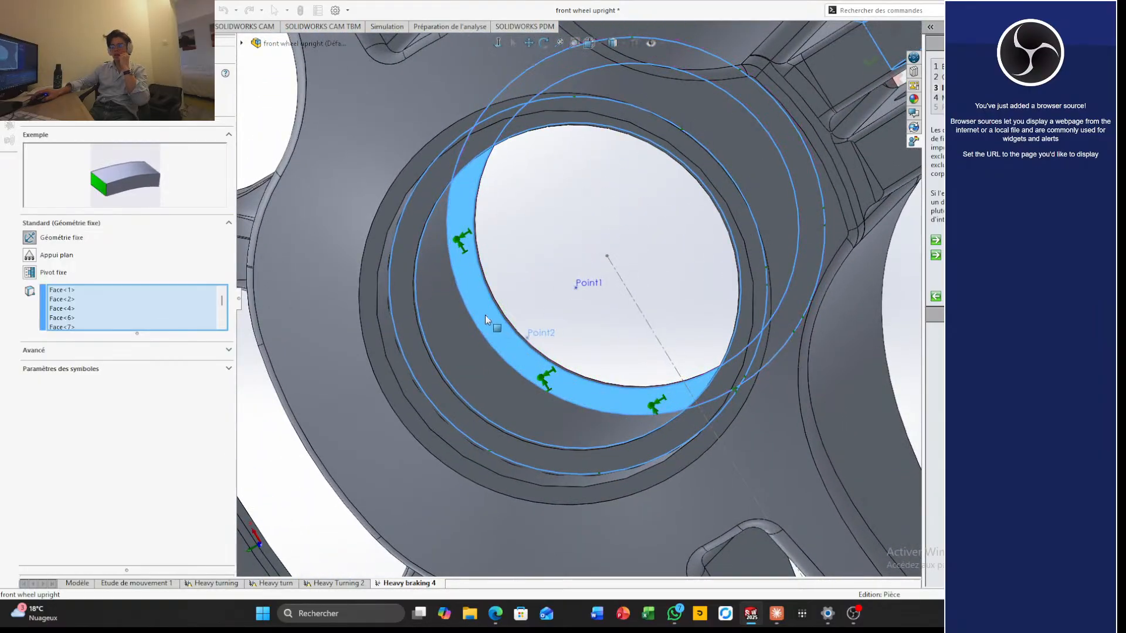
scroll(491, 312, "up", 5)
middle_click_drag(491, 312, 445, 328)
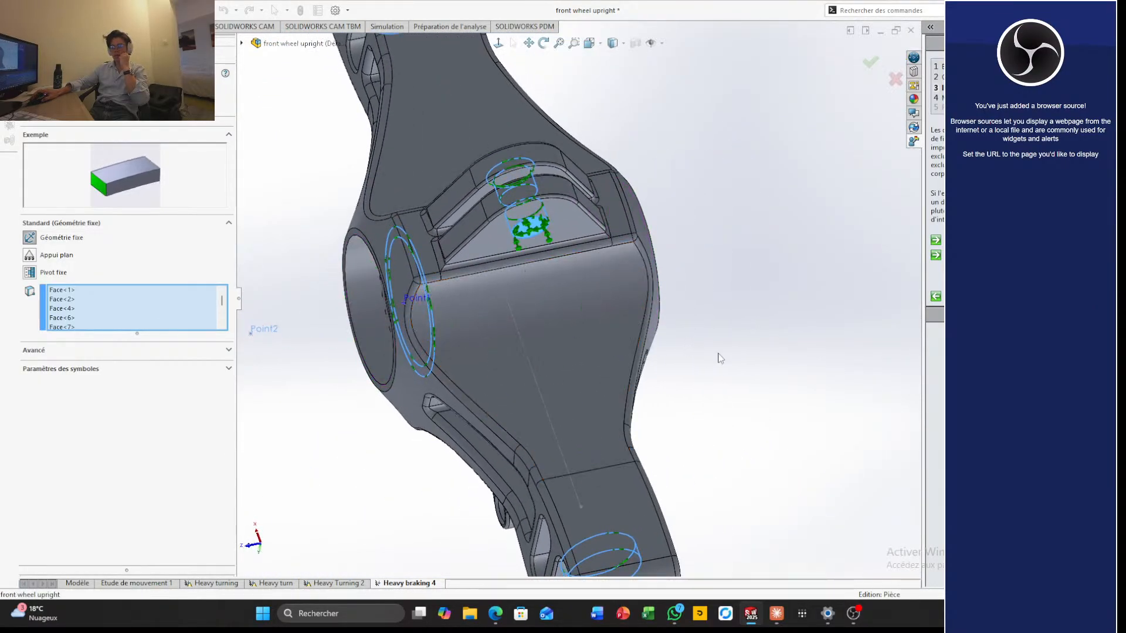
middle_click_drag(646, 362, 732, 320)
scroll(657, 328, "down", 4)
middle_click_drag(479, 367, 444, 382)
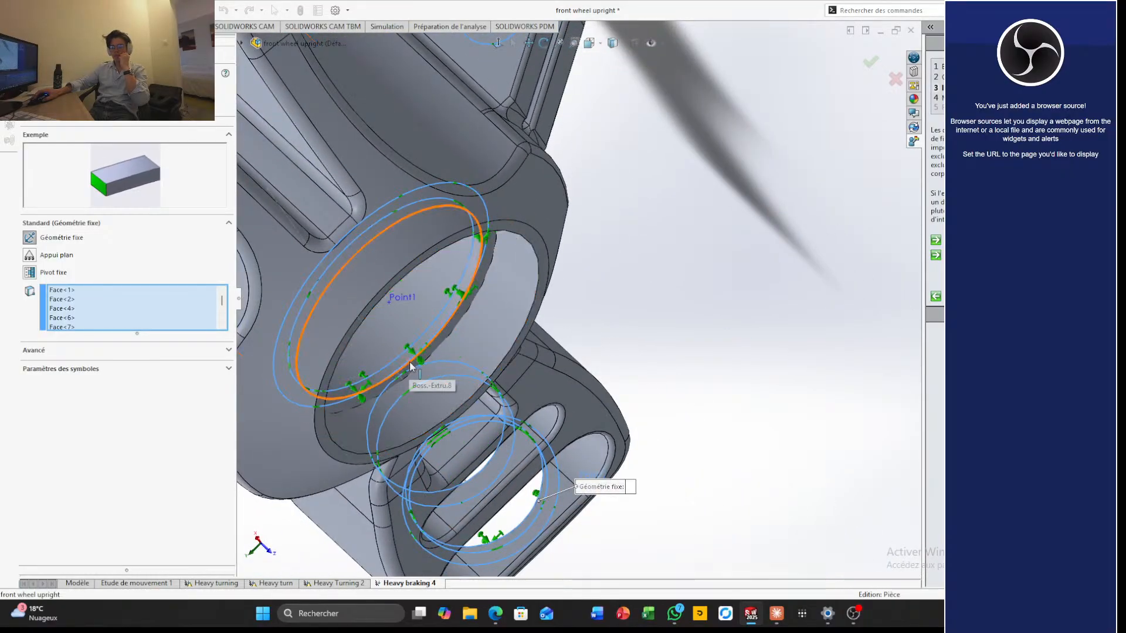
left_click(410, 365)
Clear all faces from the fixture's selection
right_click(125, 308)
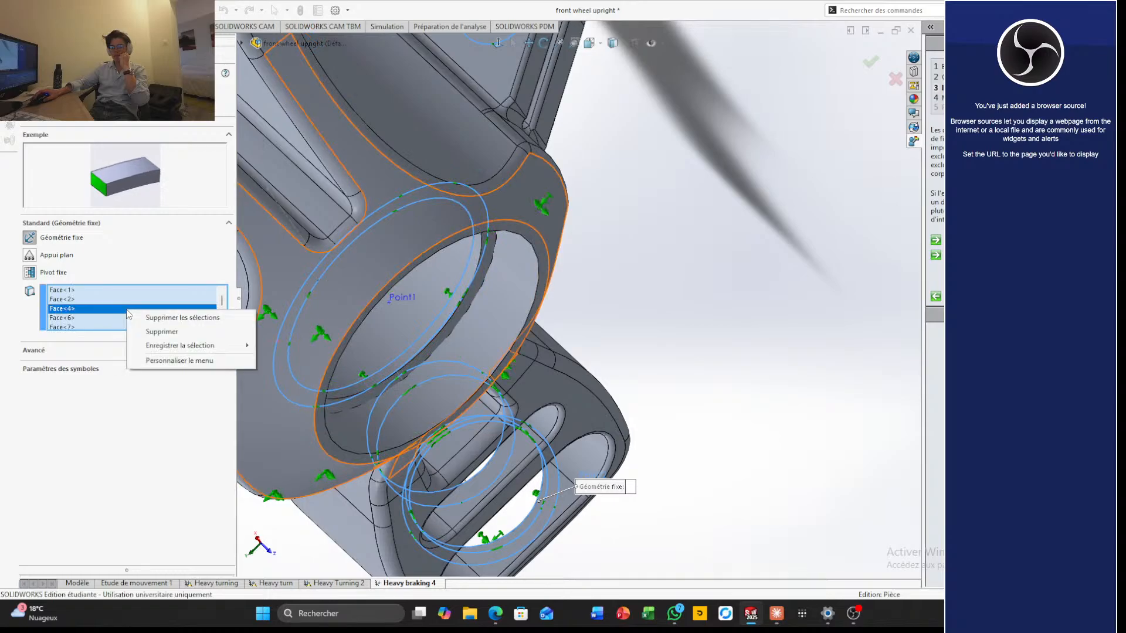
left_click(176, 316)
scroll(419, 371, "up", 5)
middle_click_drag(428, 372, 388, 316)
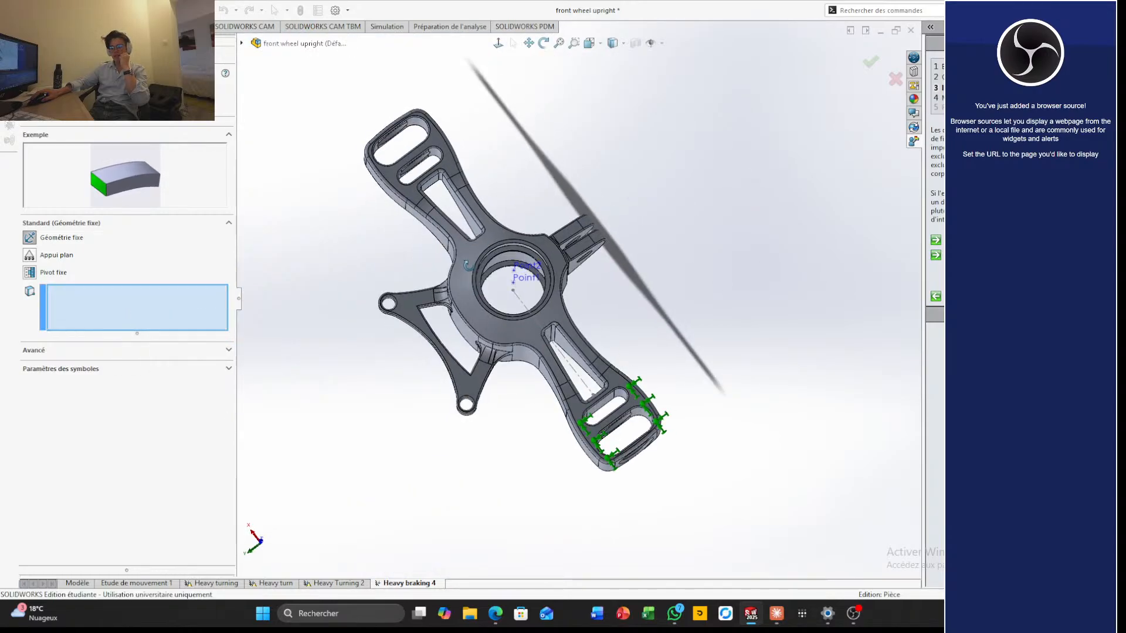
Add the chamfered rim and bore faces of one arm's end hole, plus the aligned inner hole's bore face, to the fixture
scroll(693, 403, "up", 3)
scroll(644, 403, "down", 10)
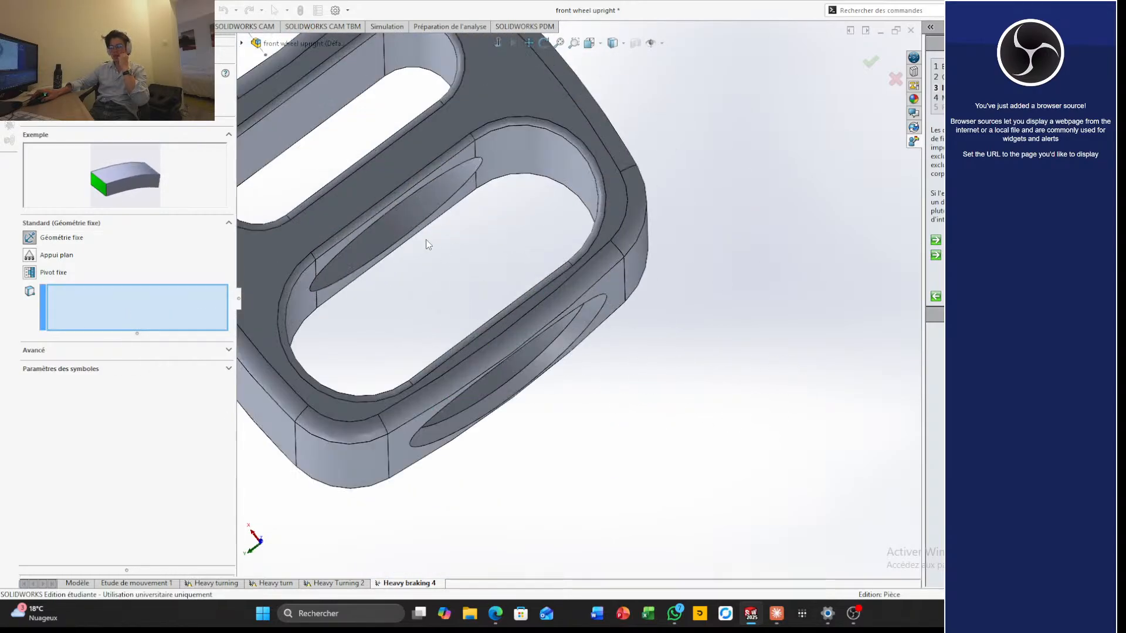
middle_click_drag(427, 242, 417, 217)
left_click(580, 313)
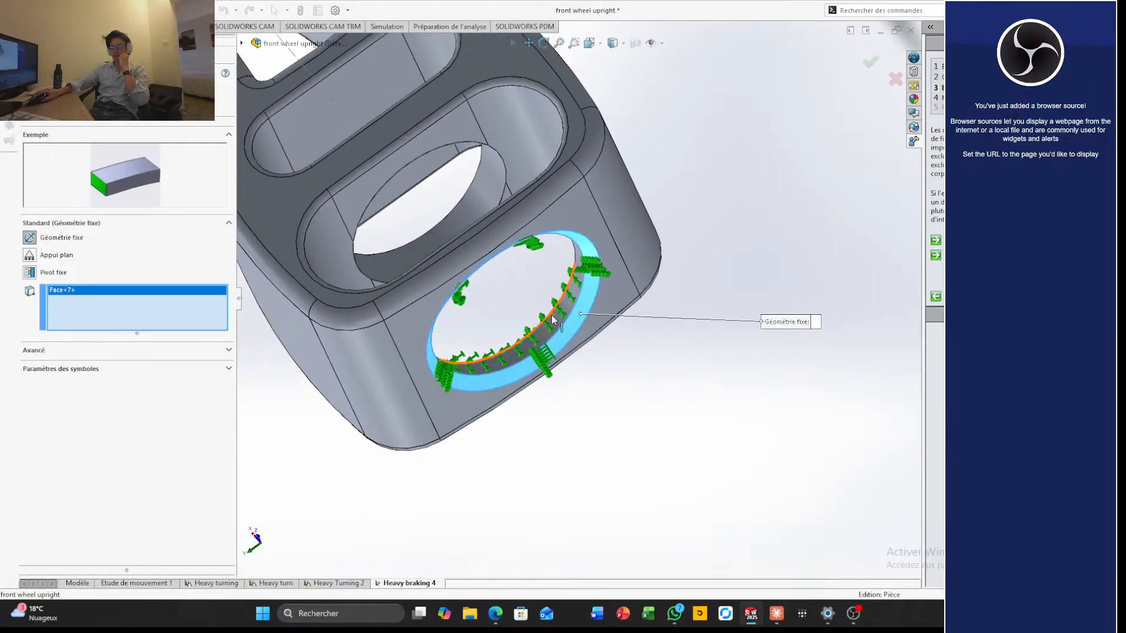
left_click(554, 319)
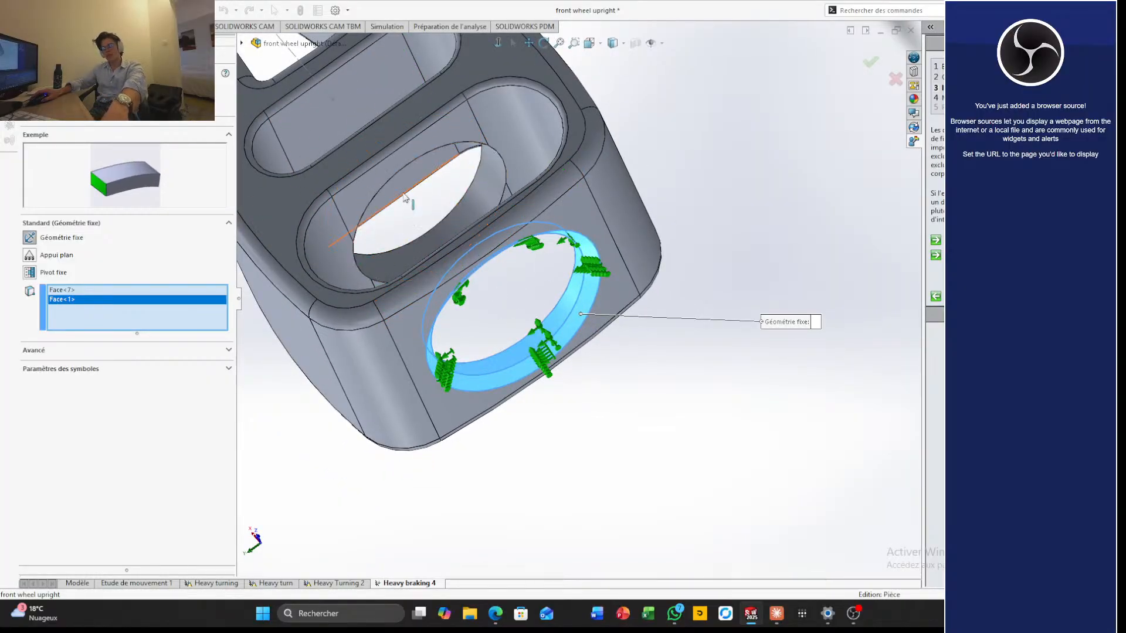
middle_click_drag(443, 186, 466, 254)
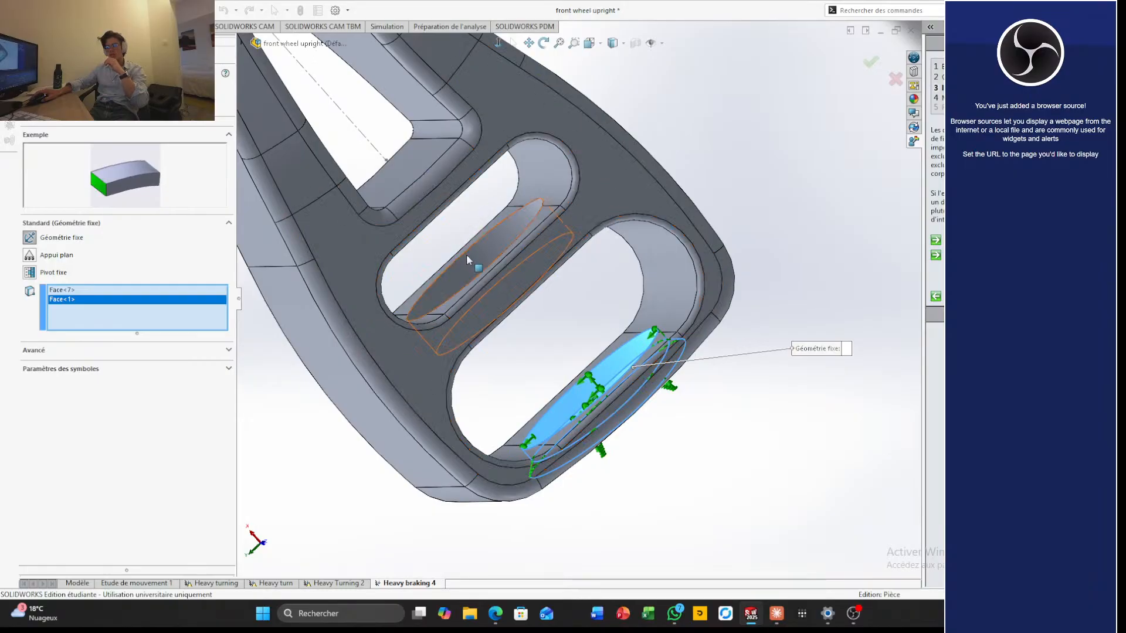
left_click(472, 262)
scroll(513, 300, "up", 2)
scroll(427, 212, "up", 4)
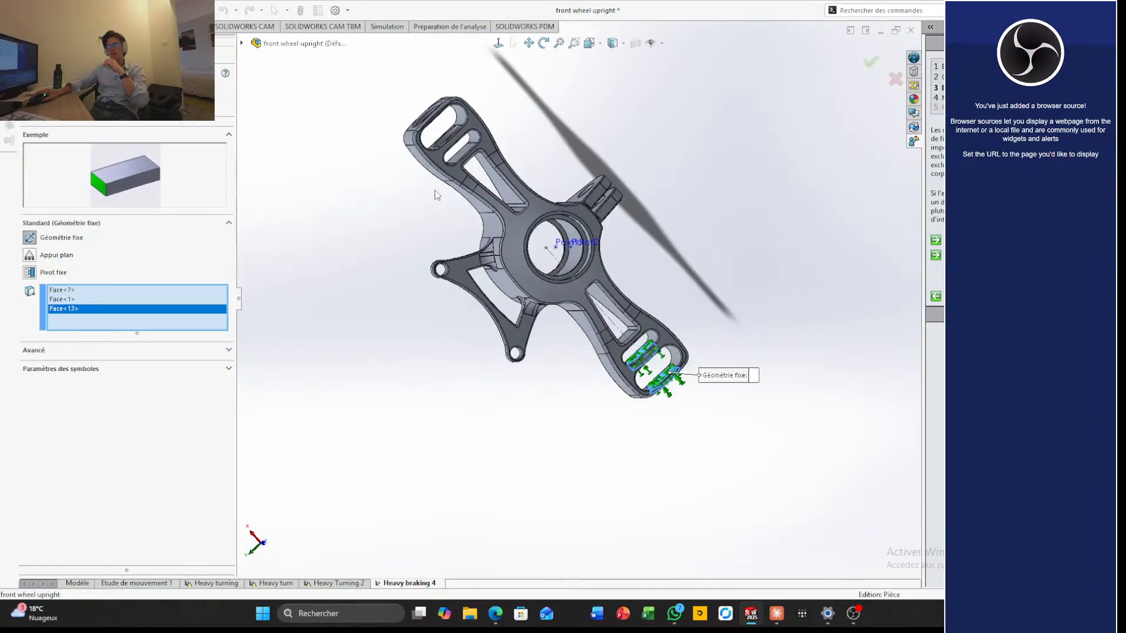
Add the inner hole's bore face and the outer hole's chamfered rim and bore faces on the opposite arm to the fixture
scroll(434, 190, "down", 7)
middle_click_drag(532, 177, 546, 219)
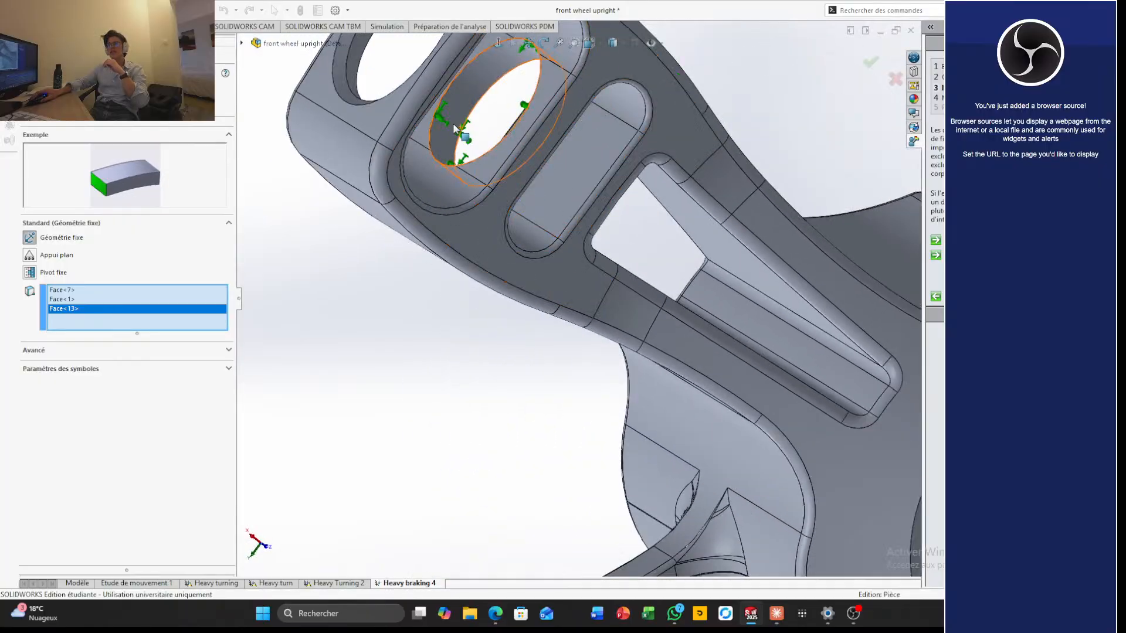
left_click(472, 147)
scroll(493, 176, "up", 3)
scroll(509, 188, "down", 5)
left_click(538, 231)
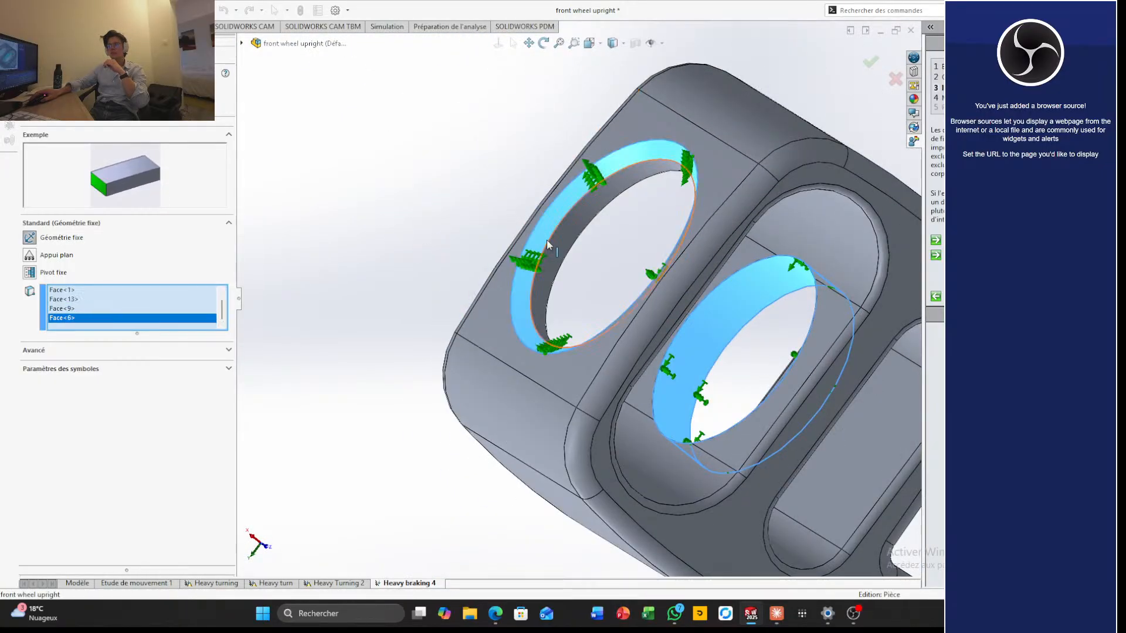
left_click(551, 244)
Add the clevis lug's hole faces from both sides to the fixed geometry selection and apply the edited fixture
scroll(644, 326, "up", 5)
middle_click_drag(646, 329, 674, 311)
scroll(688, 298, "down", 10)
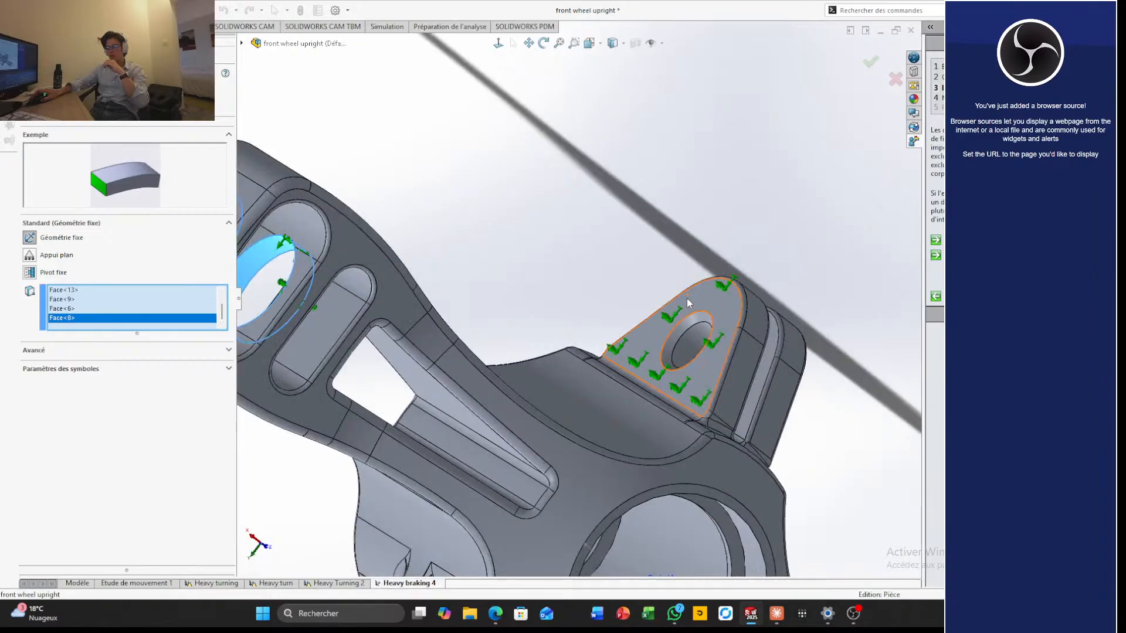
left_click(666, 399)
left_click(666, 399)
scroll(690, 398, "up", 7)
middle_click_drag(689, 397, 564, 344)
left_click(838, 471)
scroll(839, 471, "up", 5)
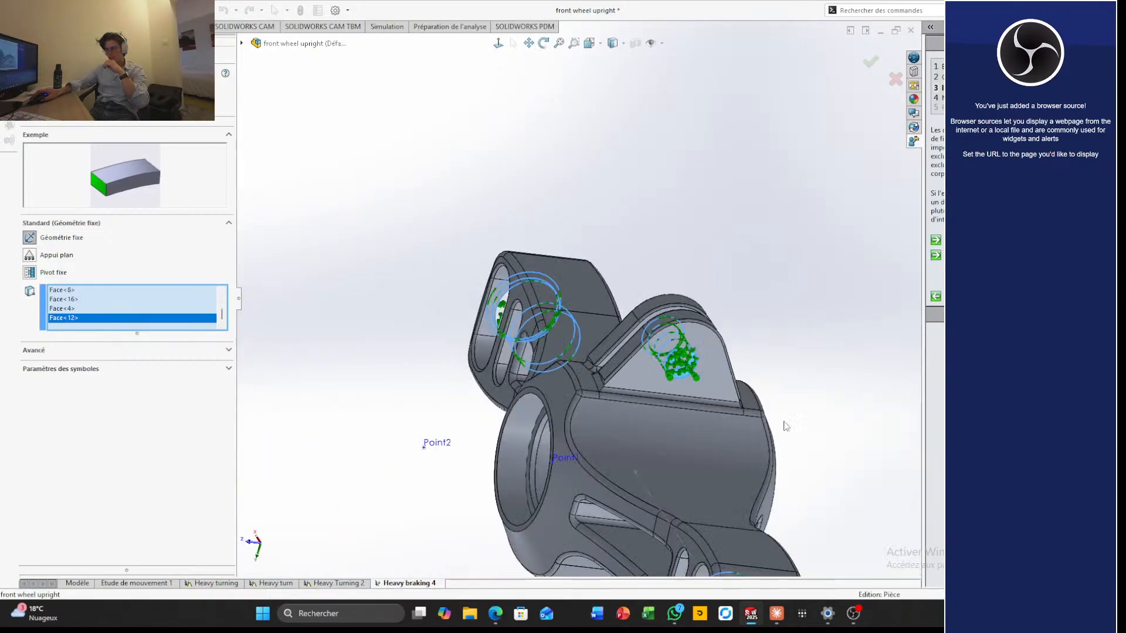
middle_click_drag(838, 471, 837, 198)
left_click(869, 62)
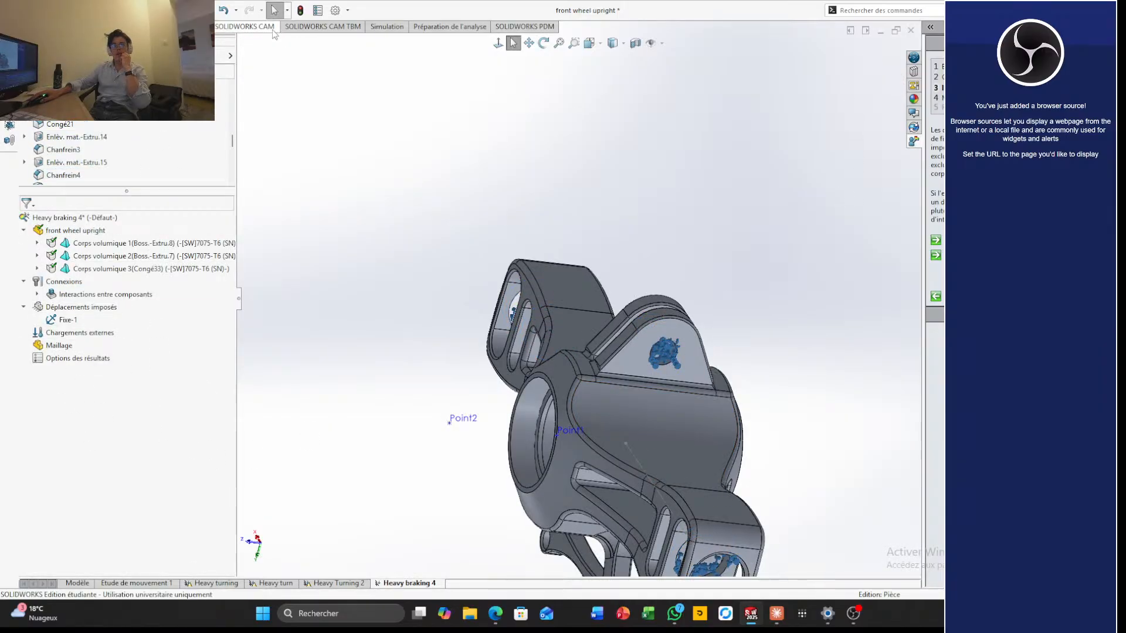
Start a remote load/mass and select the hub's main bore face and the counterbore face at one end
left_click(388, 26)
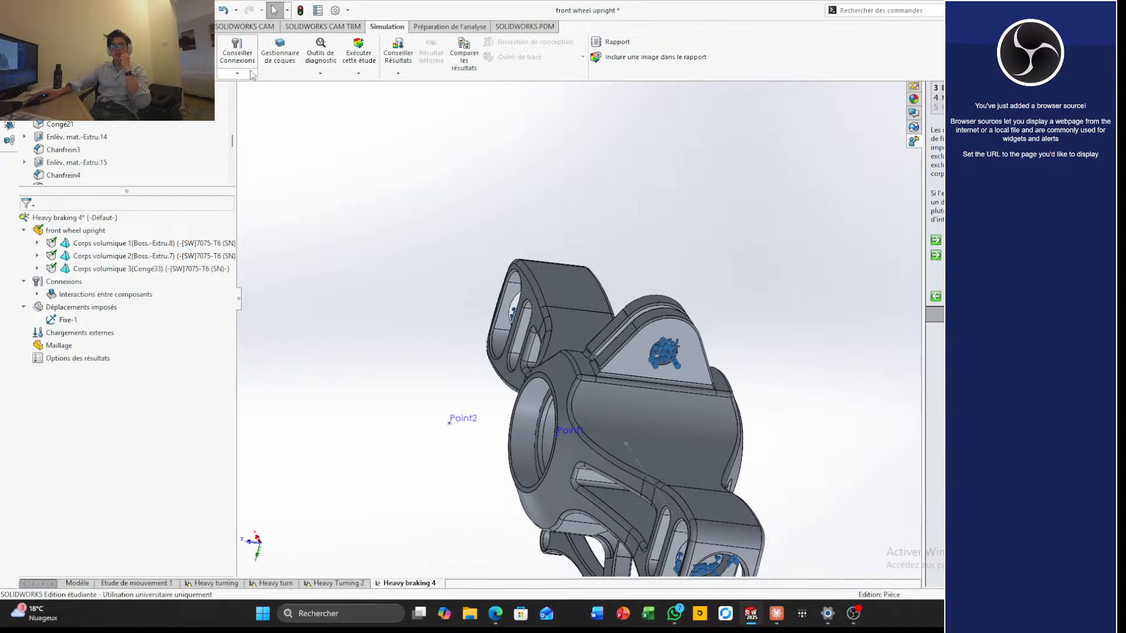
left_click(181, 73)
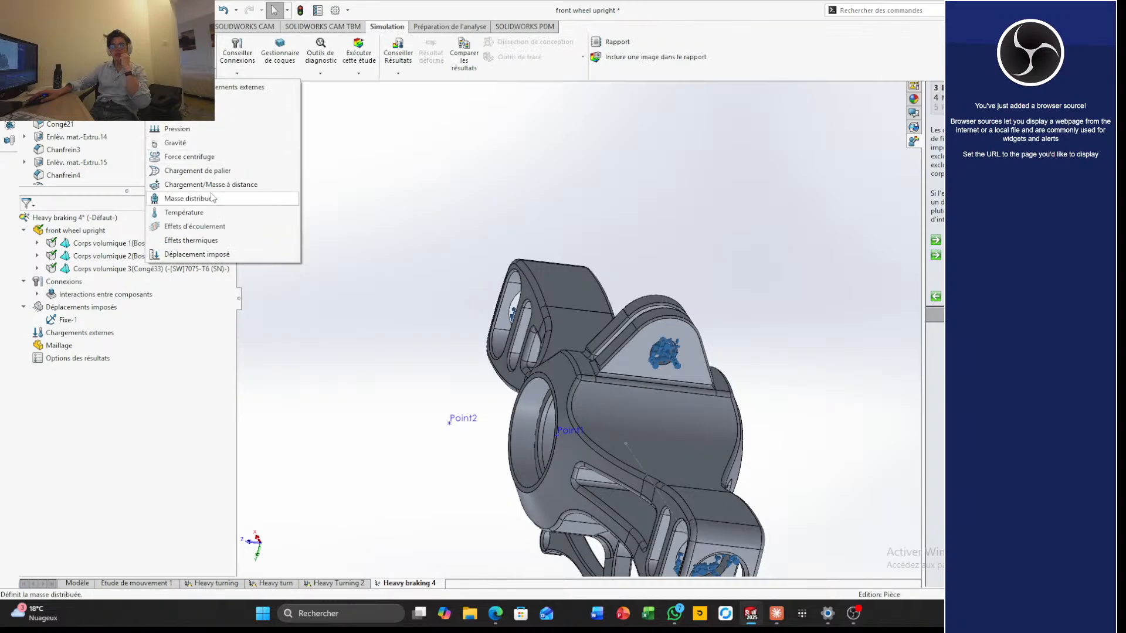
left_click(256, 186)
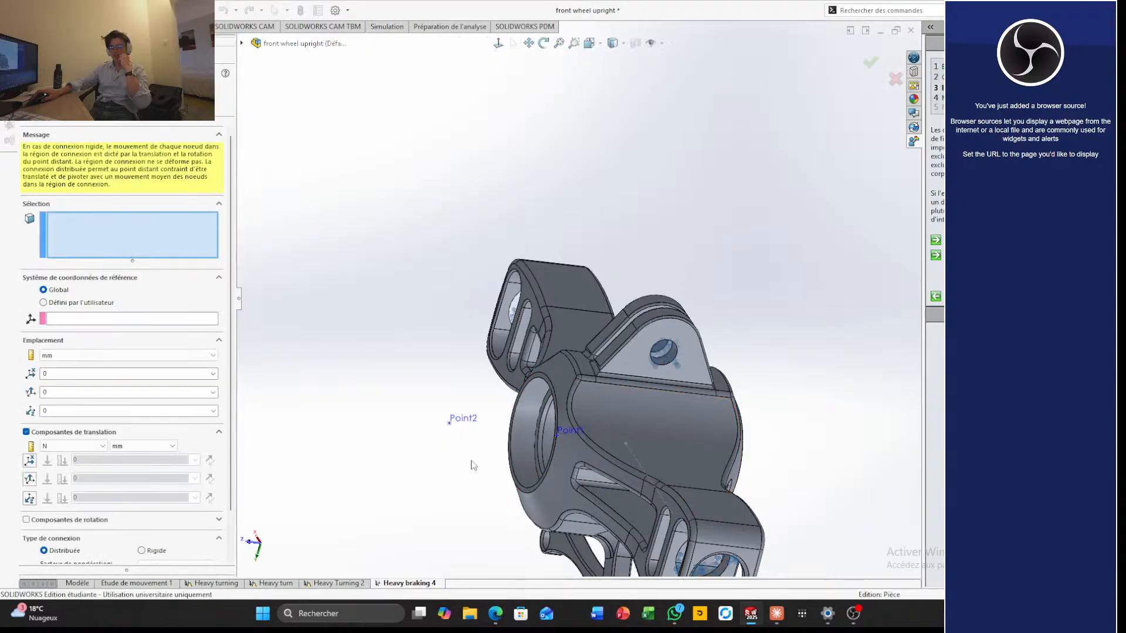
middle_click_drag(470, 462, 384, 193)
scroll(572, 270, "up", 3)
scroll(567, 301, "down", 5)
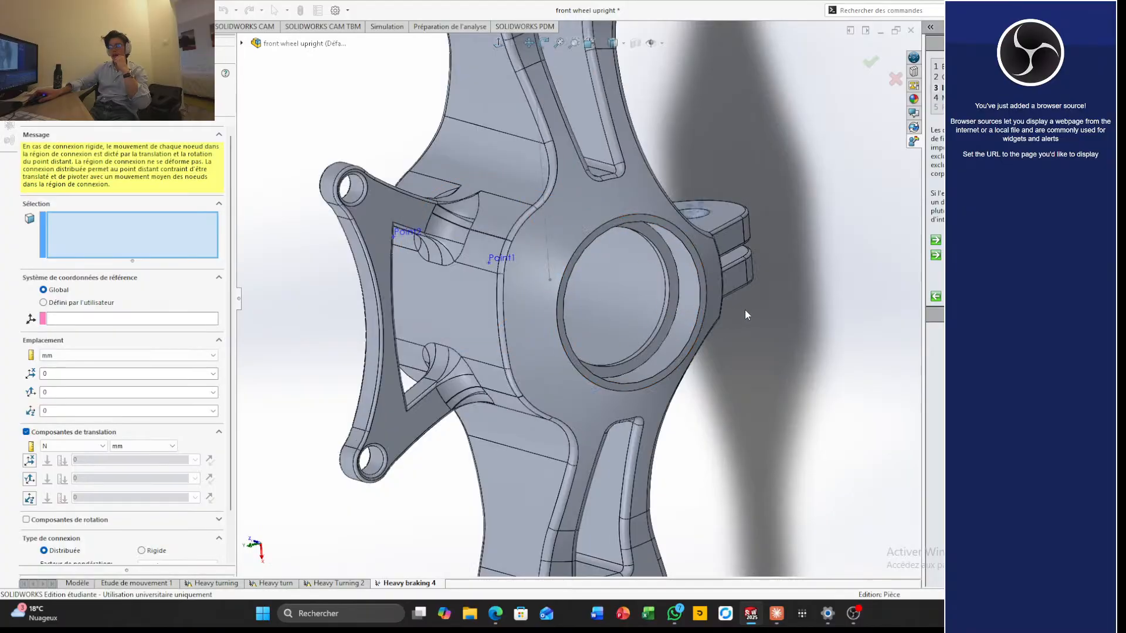
middle_click_drag(747, 312, 908, 369)
scroll(666, 422, "up", 4)
scroll(597, 376, "down", 4)
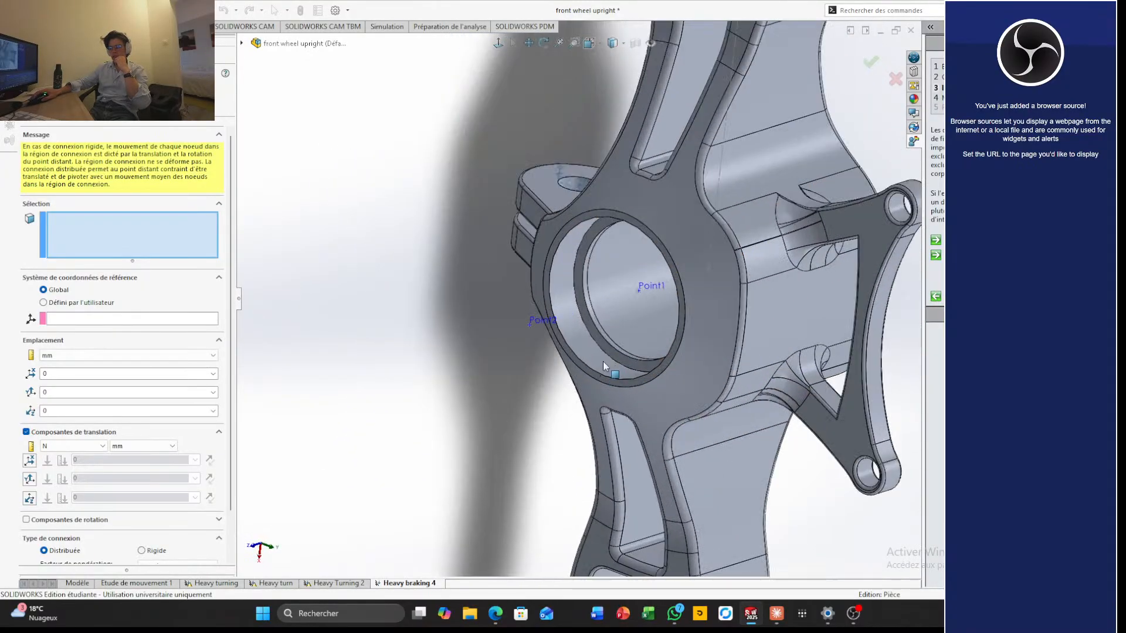
left_click(649, 323)
left_click(624, 352)
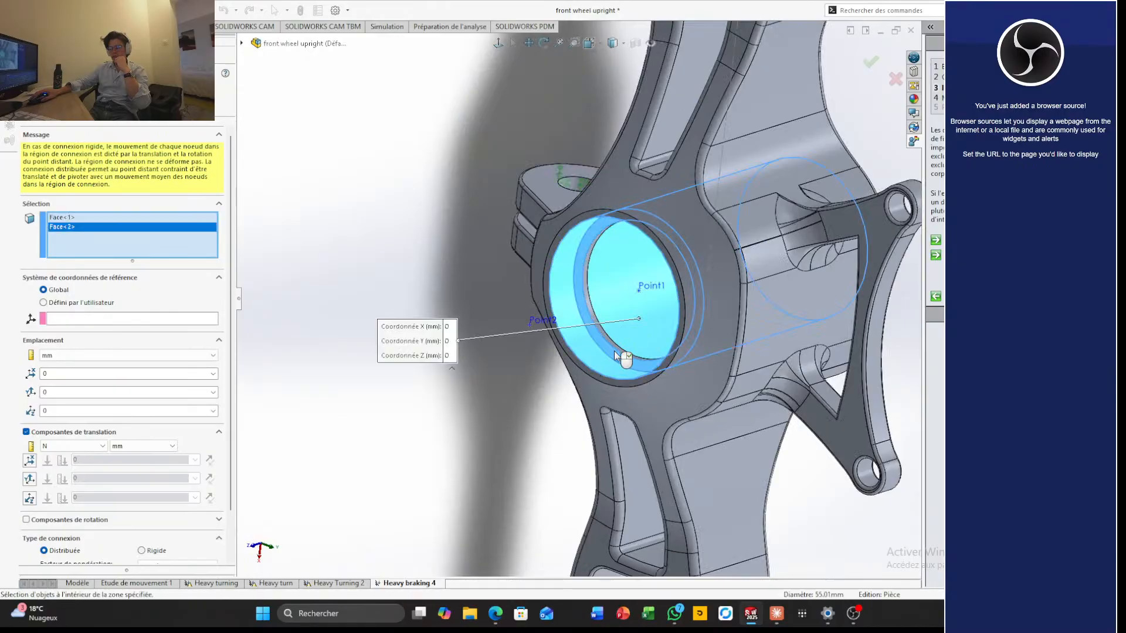
Add the counterbore face at the opposite end of the hub bore to the remote load selection
scroll(623, 352, "up", 4)
middle_click_drag(722, 344, 737, 320)
scroll(737, 319, "down", 3)
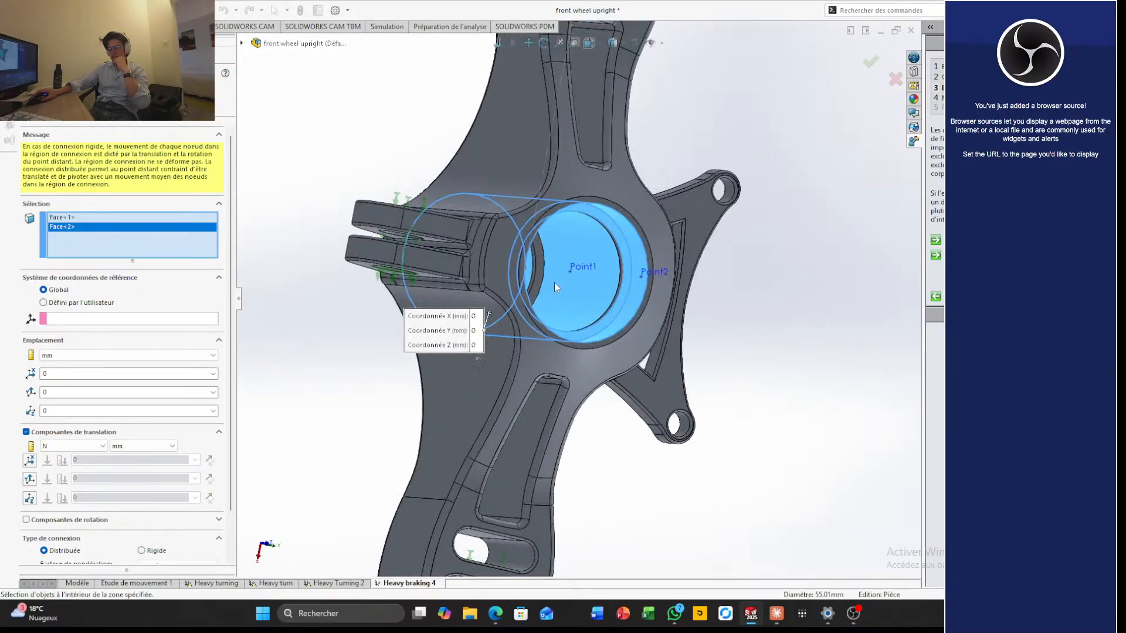
scroll(554, 283, "down", 4)
middle_click_drag(555, 283, 480, 315)
scroll(489, 342, "down", 3)
scroll(490, 343, "up", 2)
left_click(499, 353)
scroll(499, 353, "up", 4)
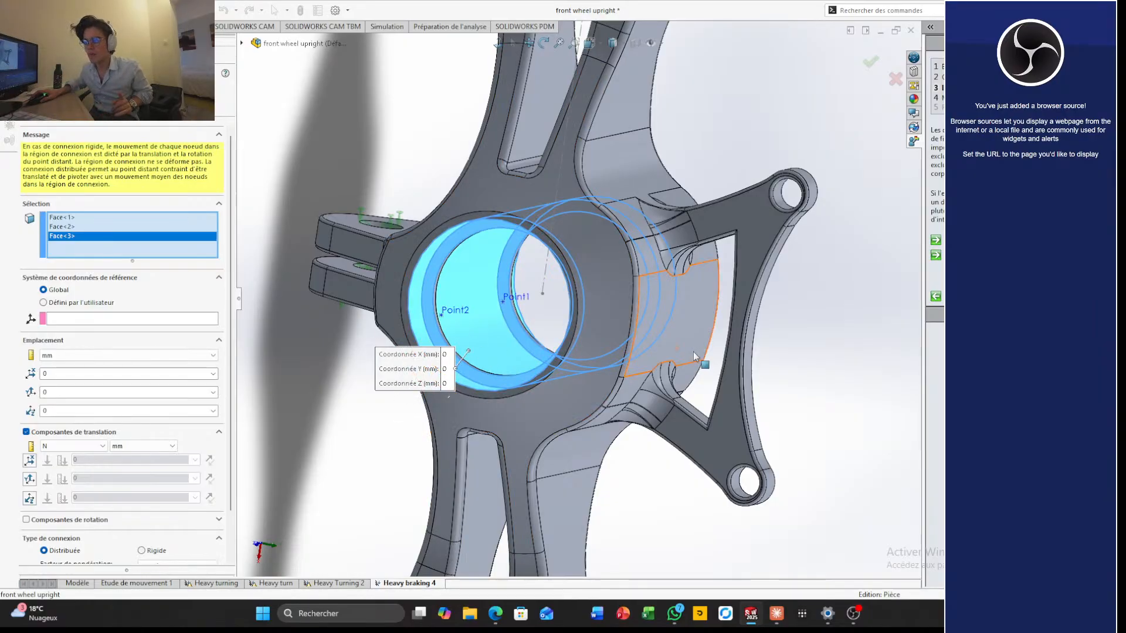
Set the remote load's Z location to 47+50 mm in the global coordinate system
scroll(696, 357, "up", 4)
middle_click_drag(726, 340, 646, 354)
middle_click_drag(401, 433, 367, 455)
scroll(397, 452, "up", 5)
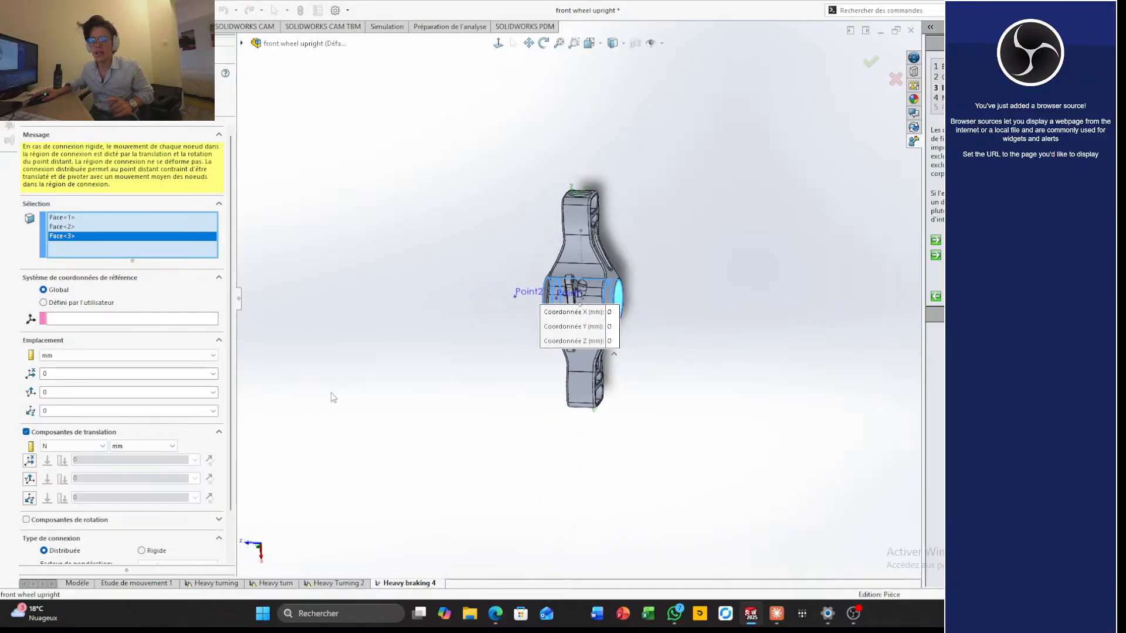
scroll(333, 397, "down", 4)
scroll(771, 400, "up", 4)
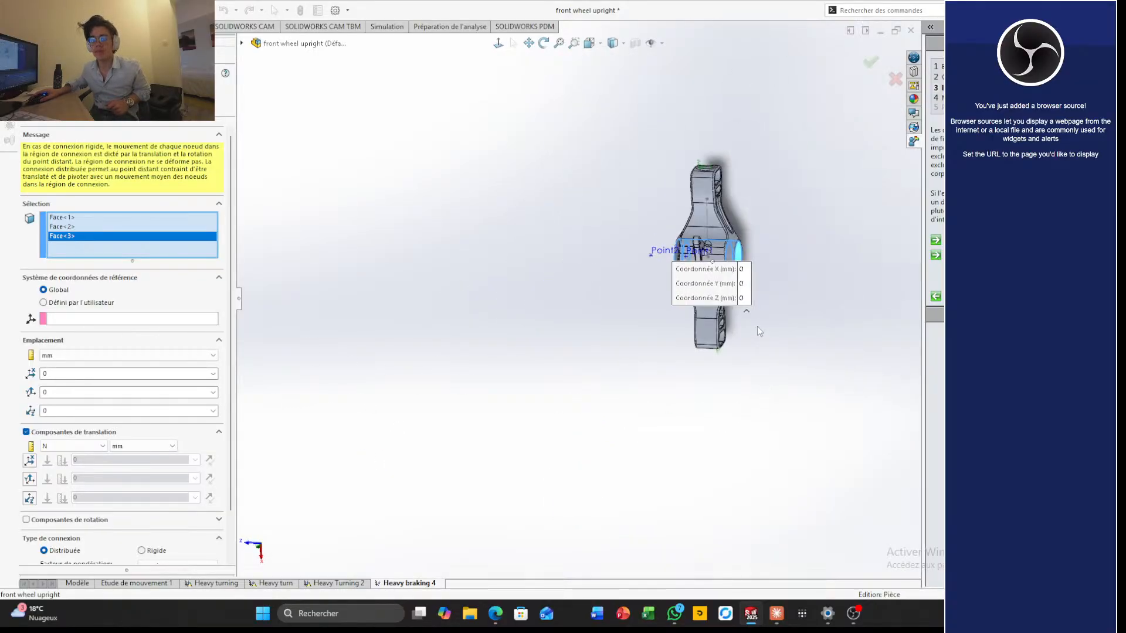
scroll(758, 328, "down", 4)
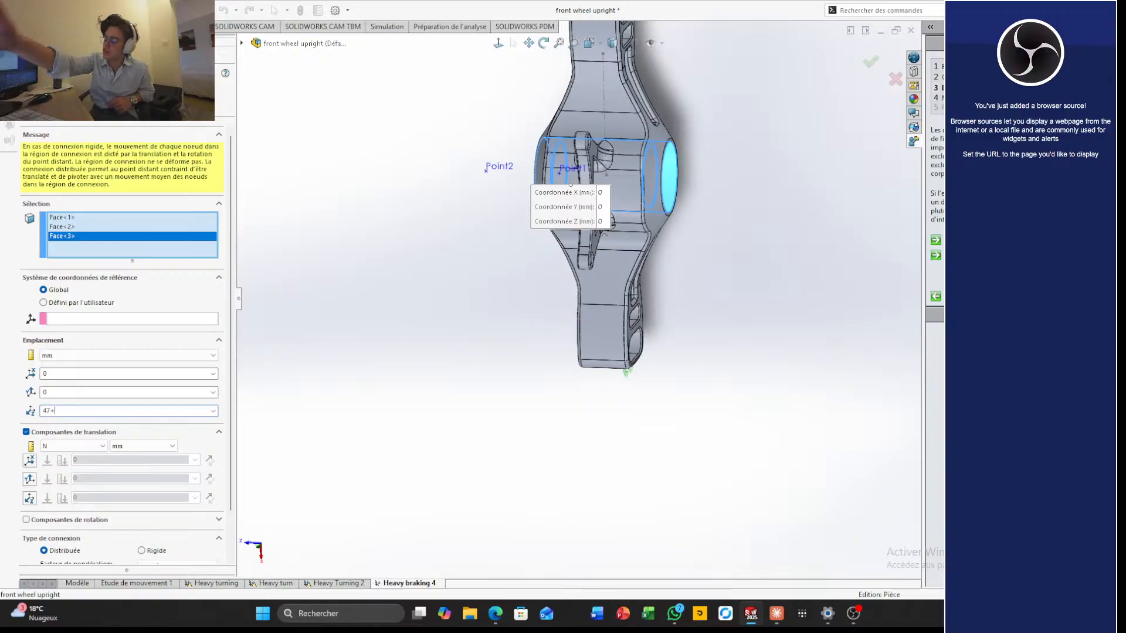
type("50")
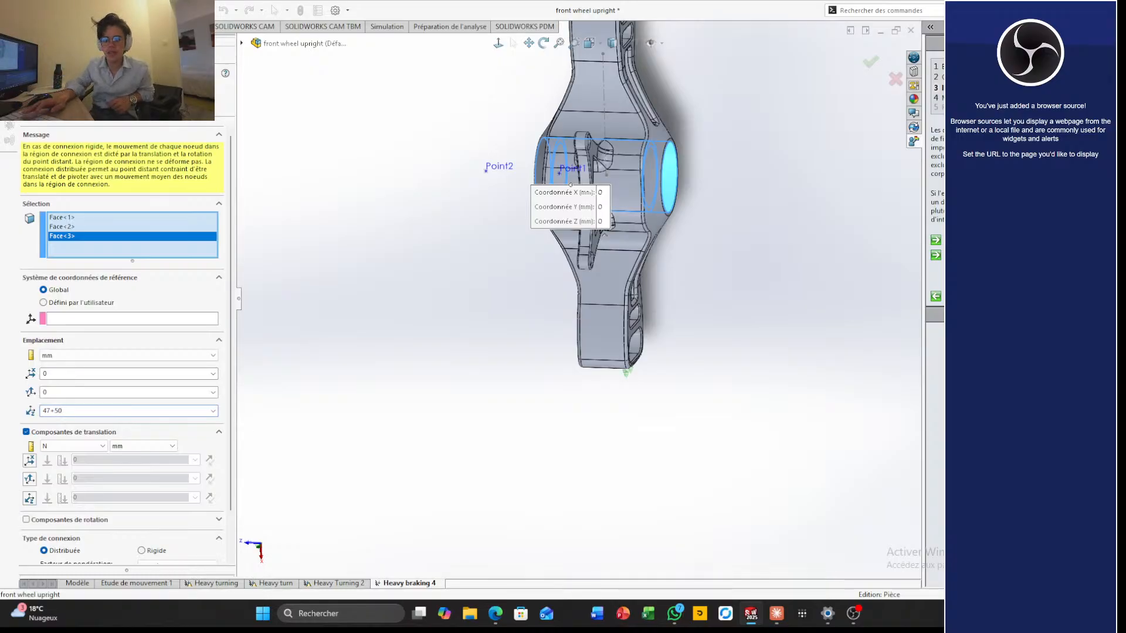
key("Return")
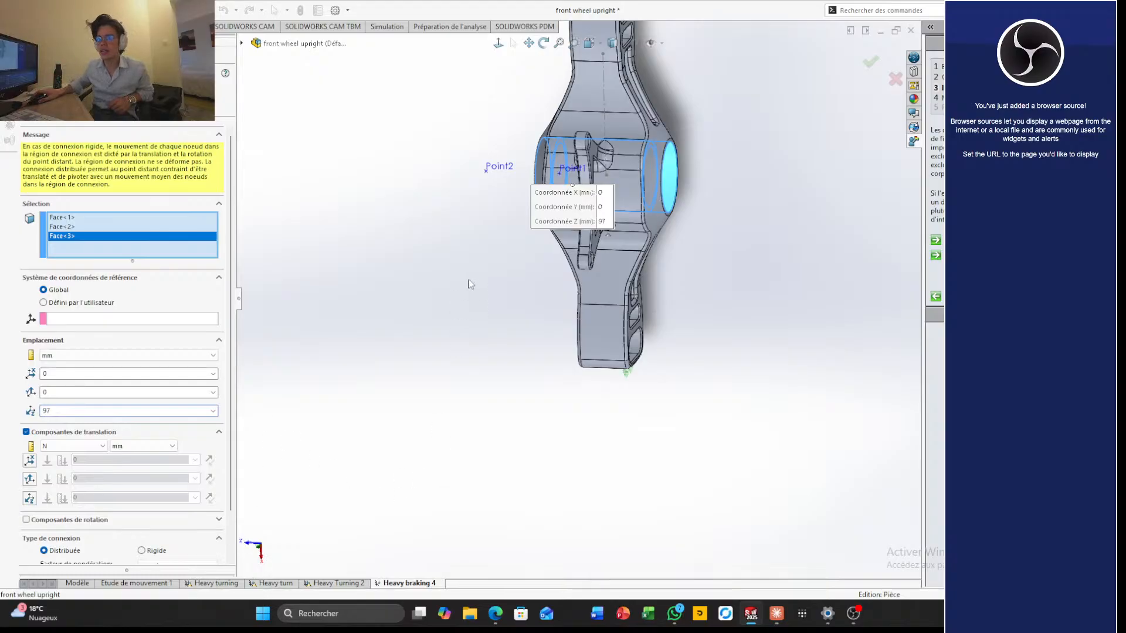
Enable all three force components of the remote load, with 2500 N in X, 0 in Y and 4500 N in Z
middle_click_drag(456, 287, 506, 292)
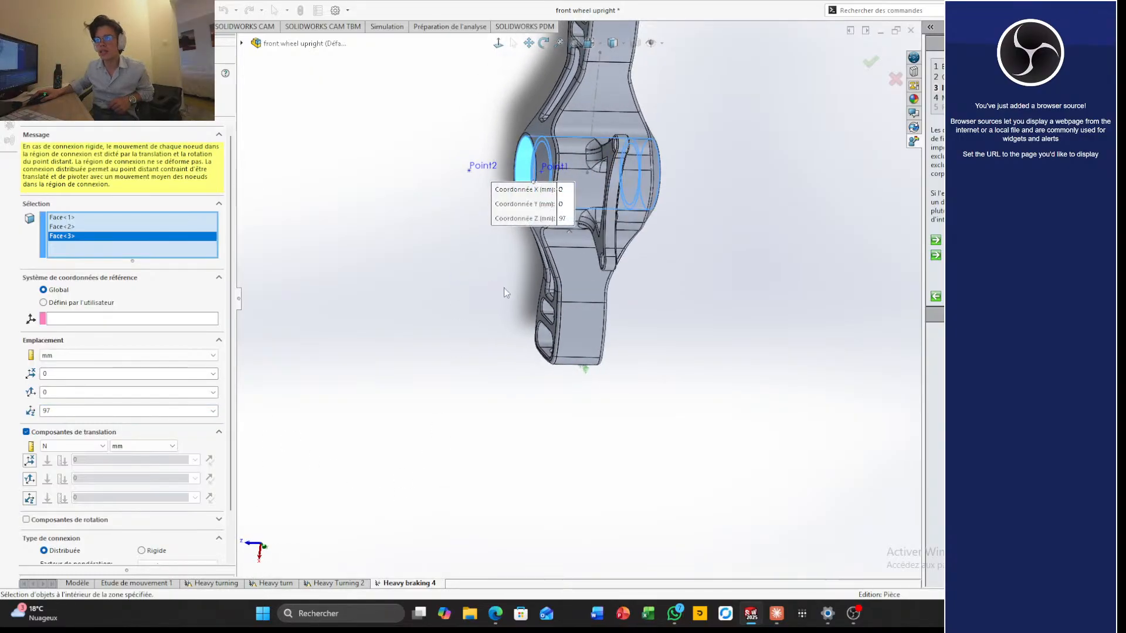
middle_click_drag(464, 329, 667, 76)
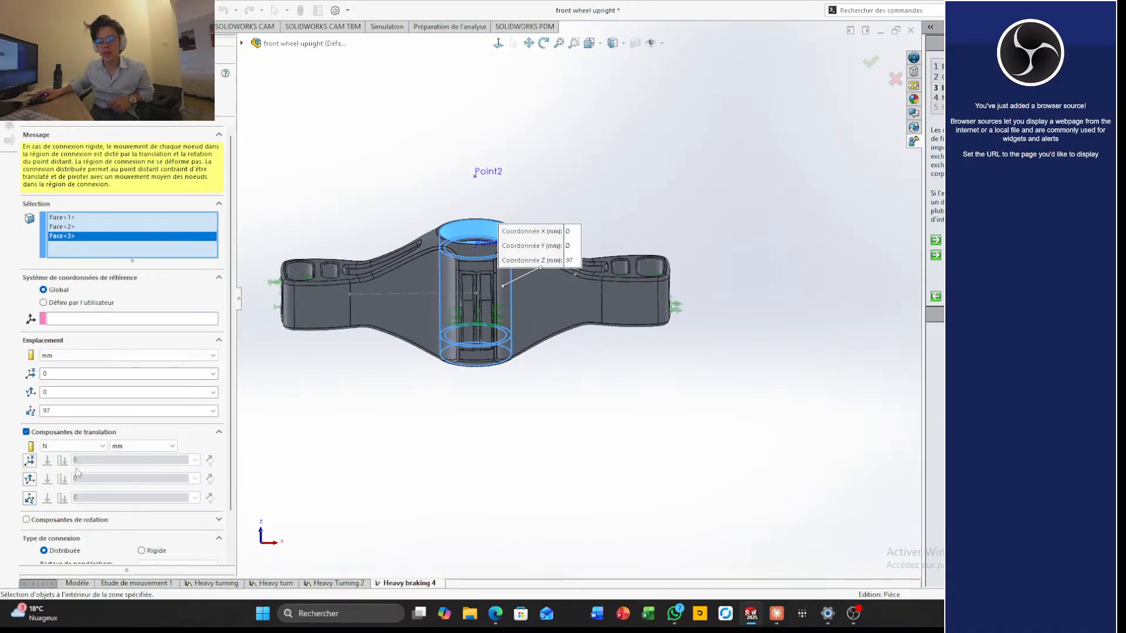
left_click(32, 463)
middle_click_drag(427, 435, 315, 336)
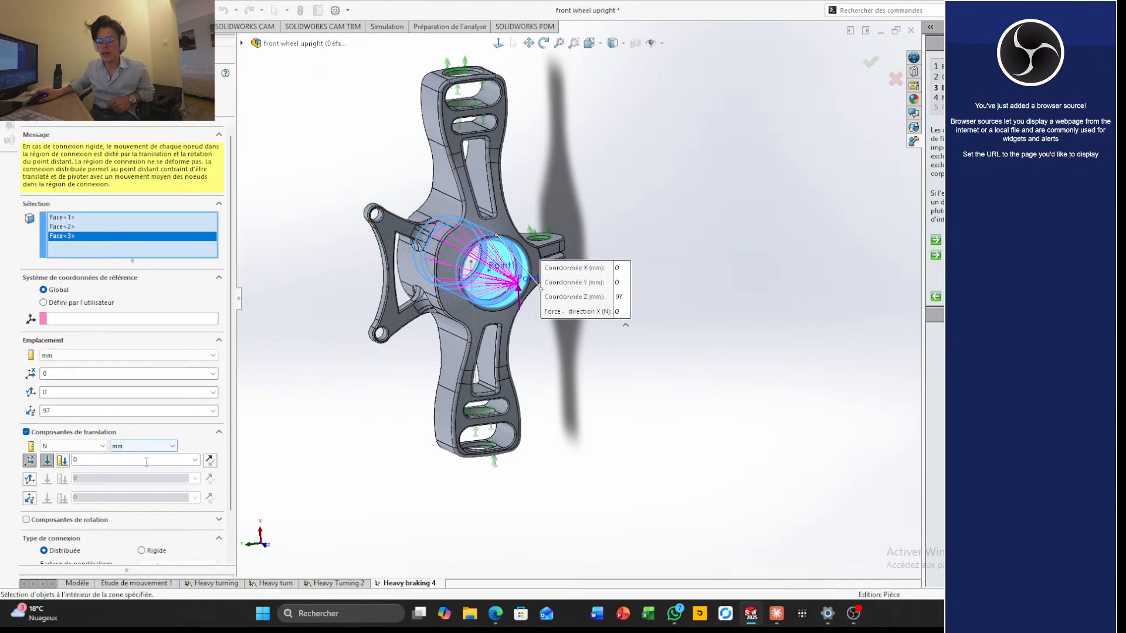
key("BackSpace")
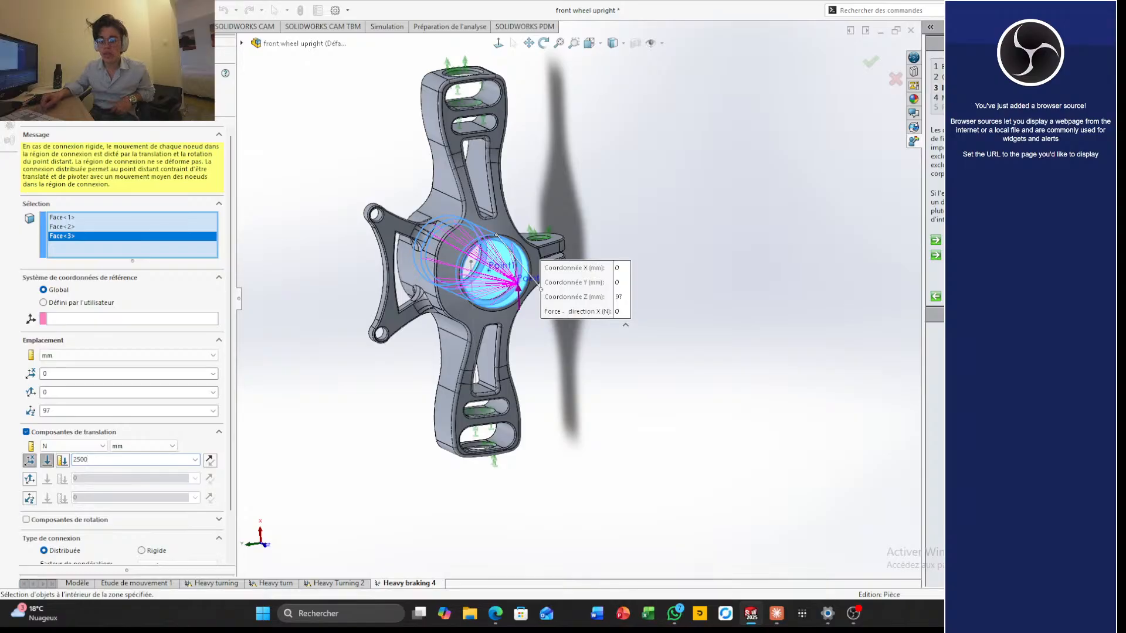
left_click(29, 479)
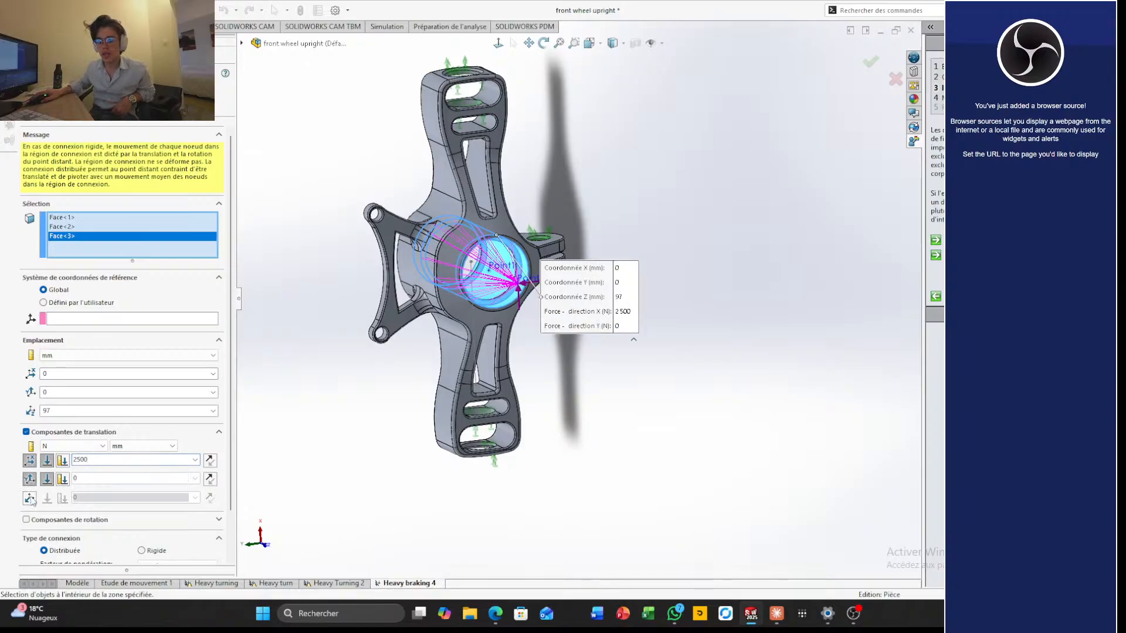
left_click(29, 498)
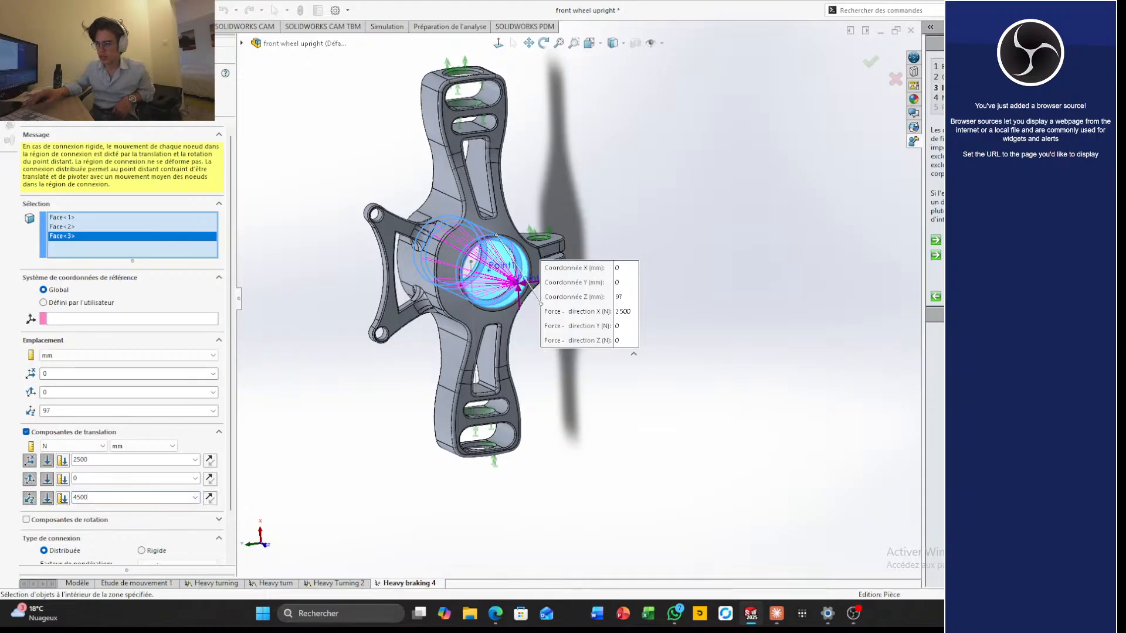
Reverse the direction of the remote load's Z force so it points towards the hub
middle_click_drag(704, 423, 599, 356)
scroll(535, 325, "down", 3)
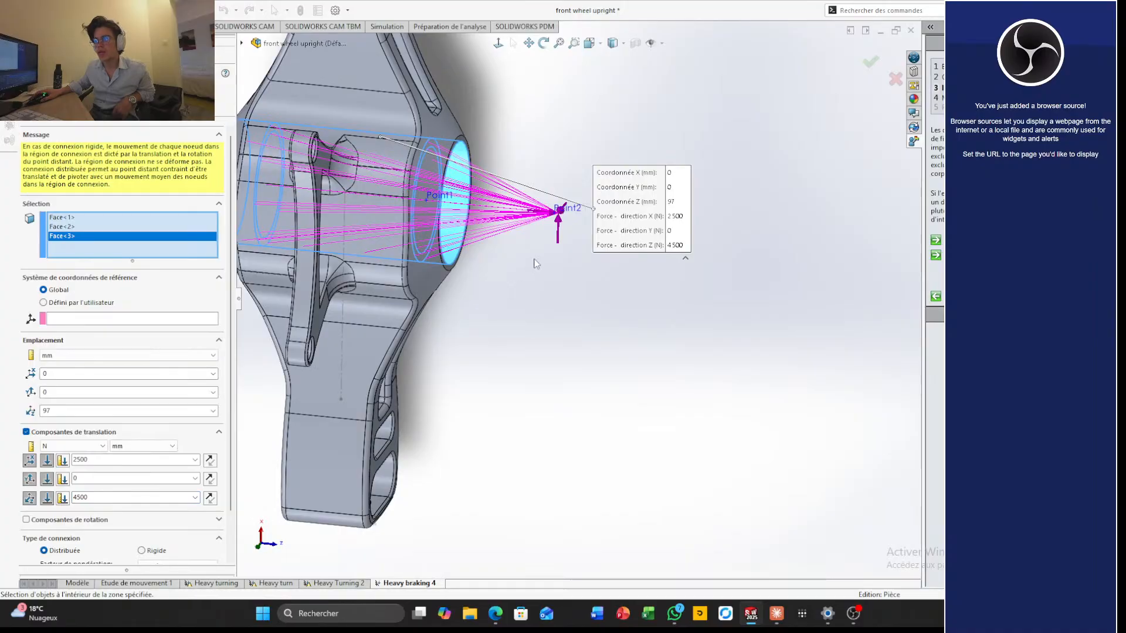
middle_click_drag(546, 245, 528, 240)
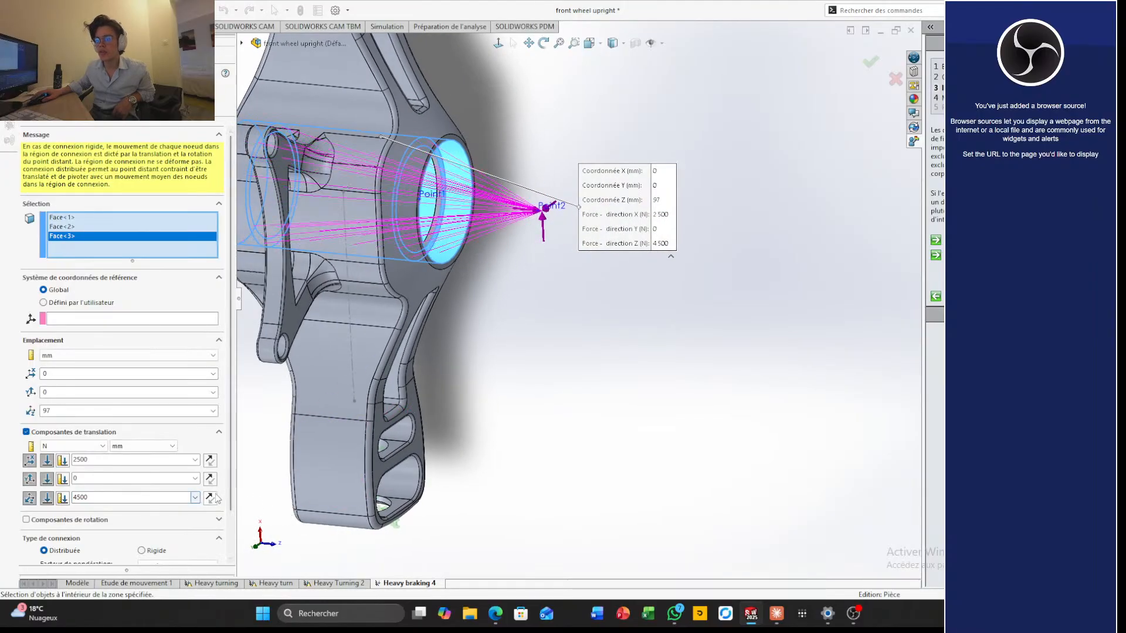
middle_click_drag(506, 428, 533, 370)
scroll(575, 289, "down", 3)
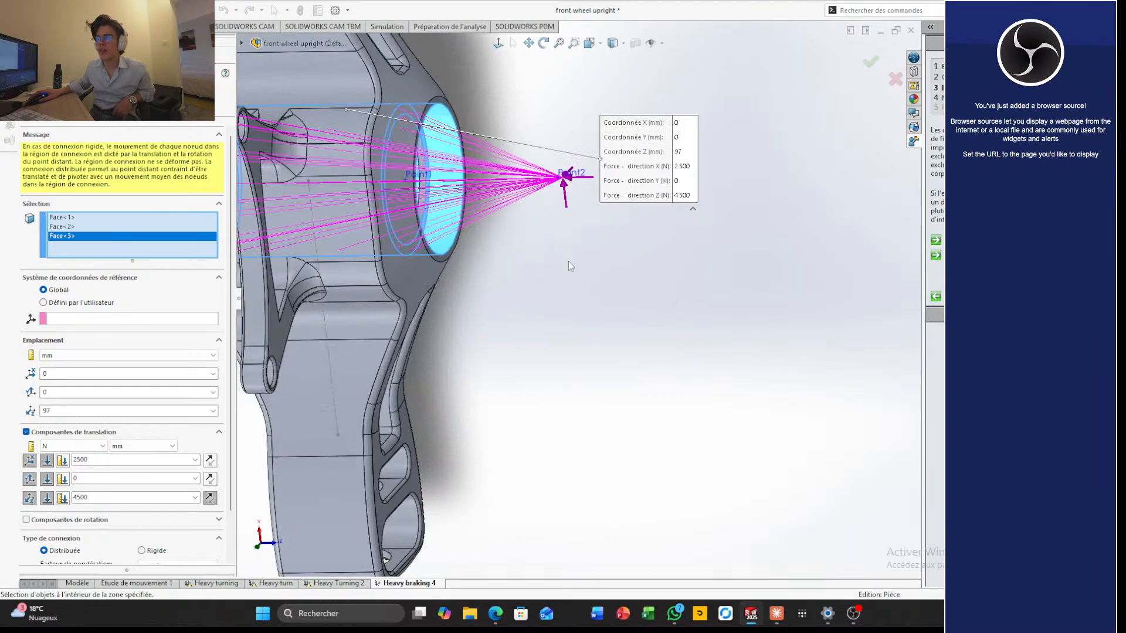
Check the force arrows at the remote point from several angles and apply the remote load
mouse_move(568, 261)
middle_mouse_down()
mouse_move(520, 258)
mouse_move(606, 254)
mouse_move(587, 252)
middle_mouse_up()
scroll(587, 252, "up", 2)
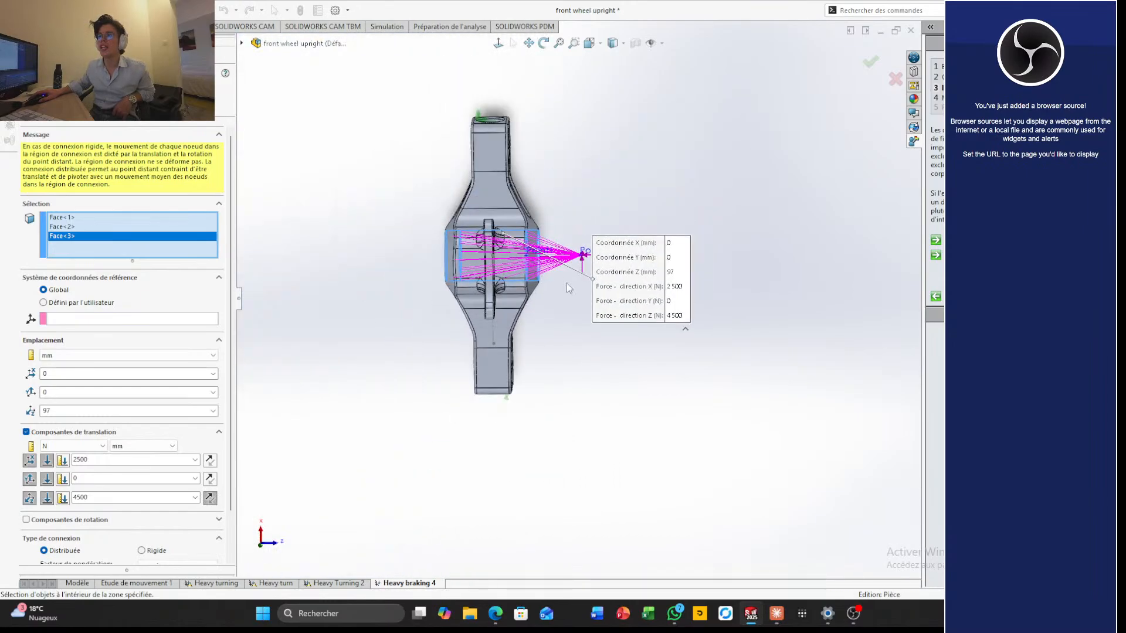
scroll(572, 251, "down", 2)
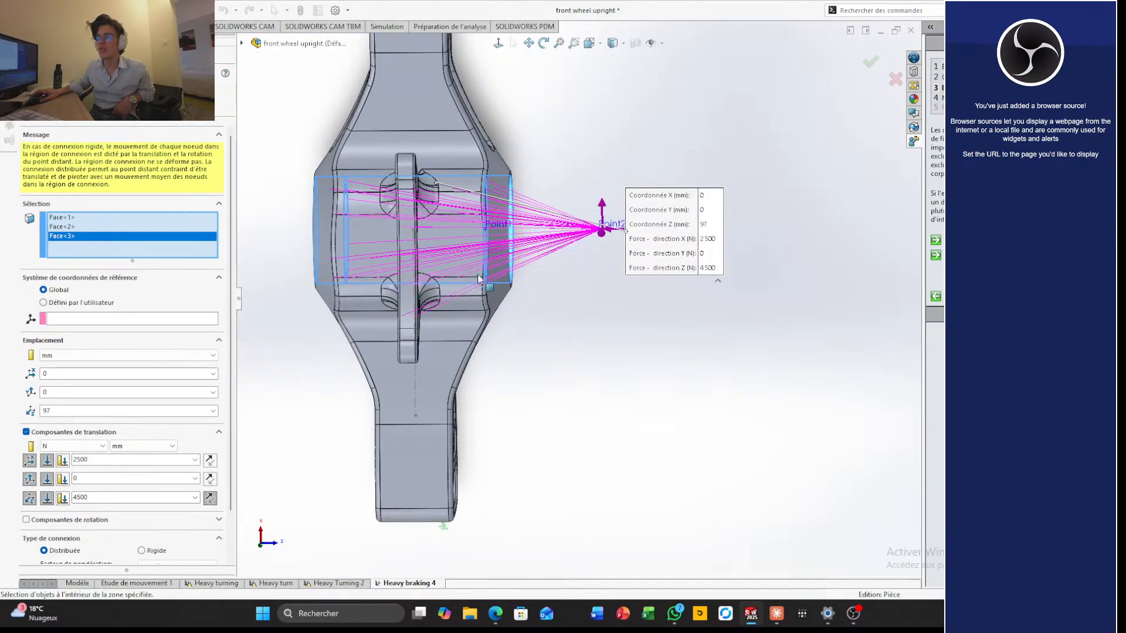
middle_click_drag(647, 278, 491, 269)
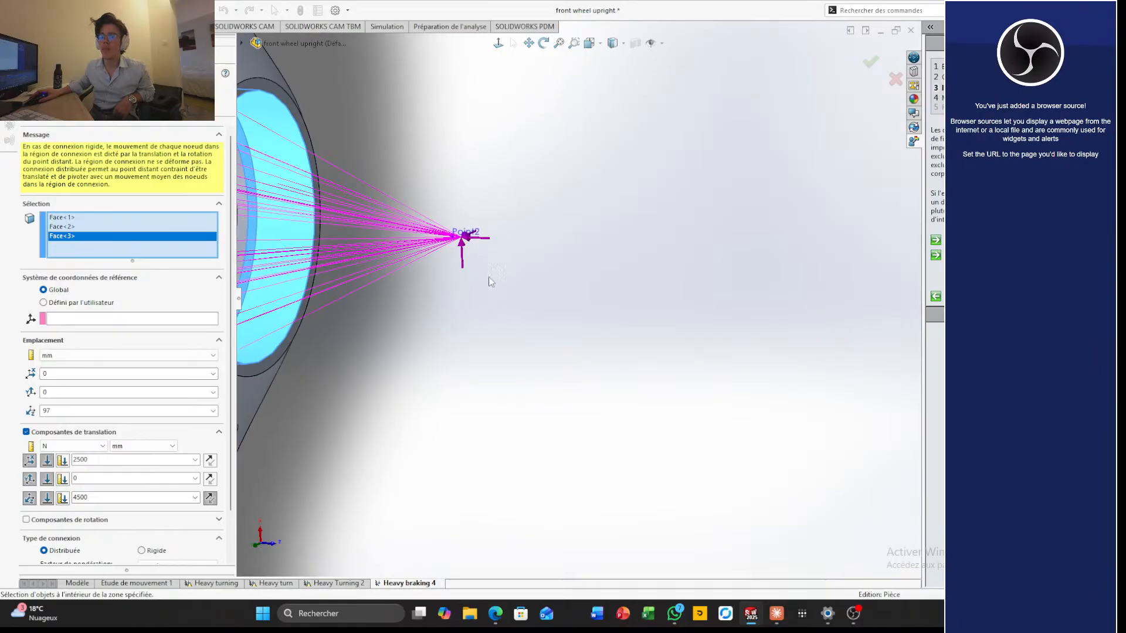
scroll(536, 352, "up", 7)
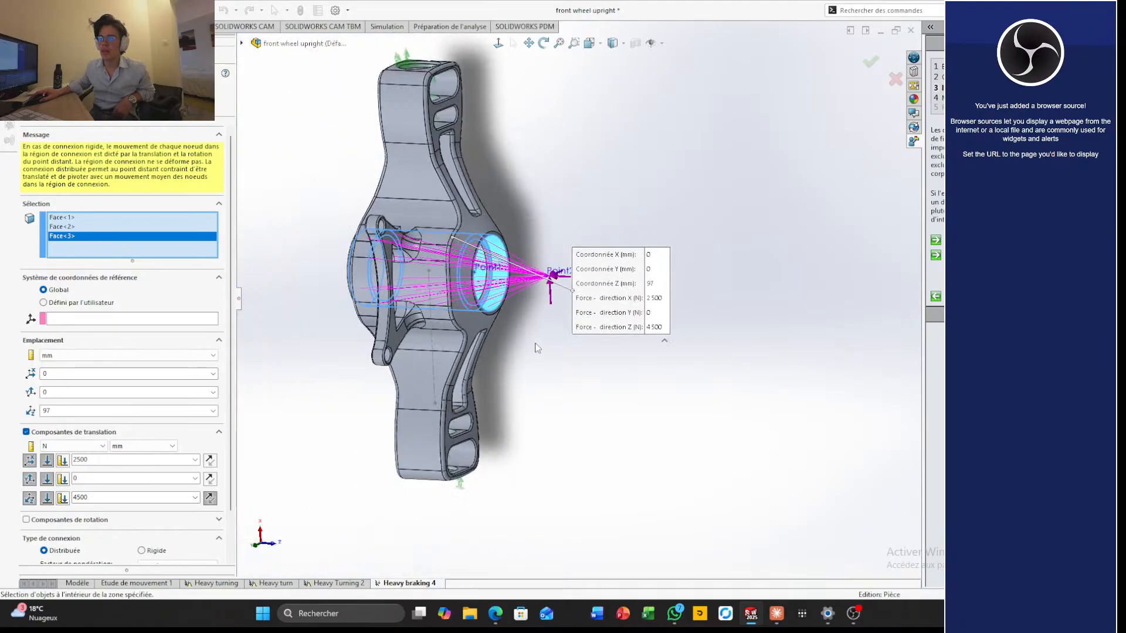
scroll(536, 345, "down", 5)
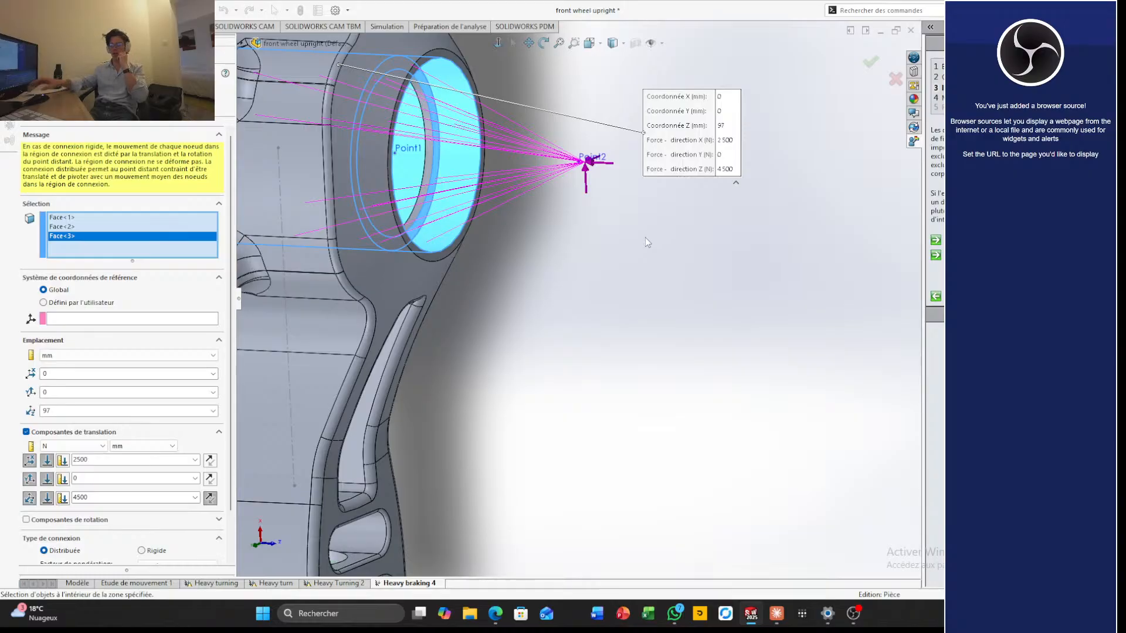
scroll(557, 347, "up", 5)
middle_click_drag(589, 353, 584, 359)
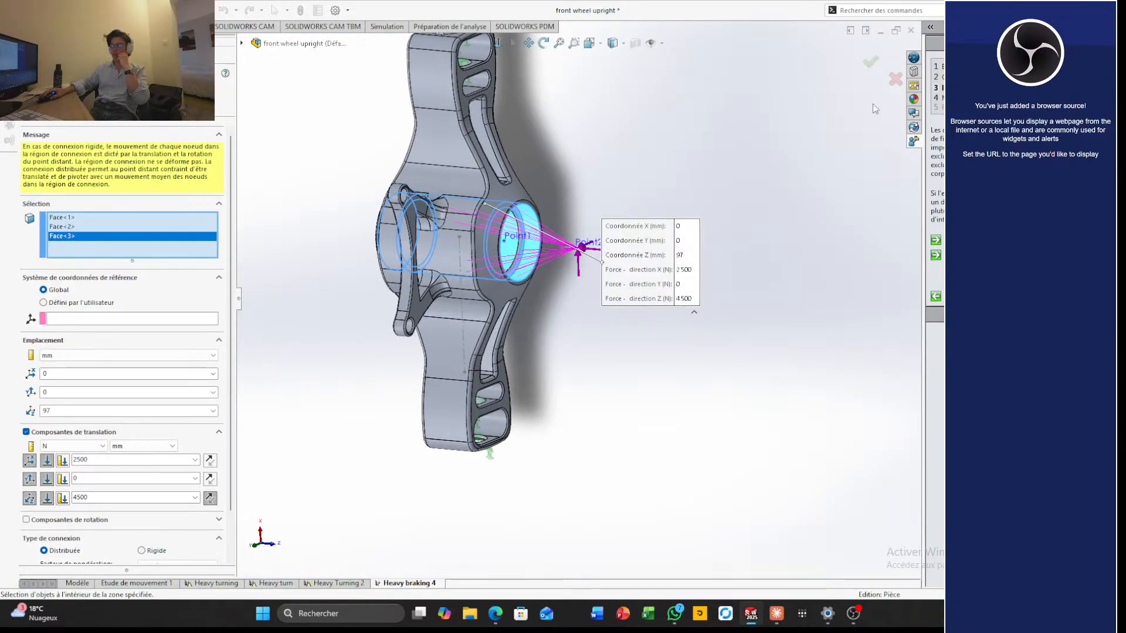
left_click(871, 61)
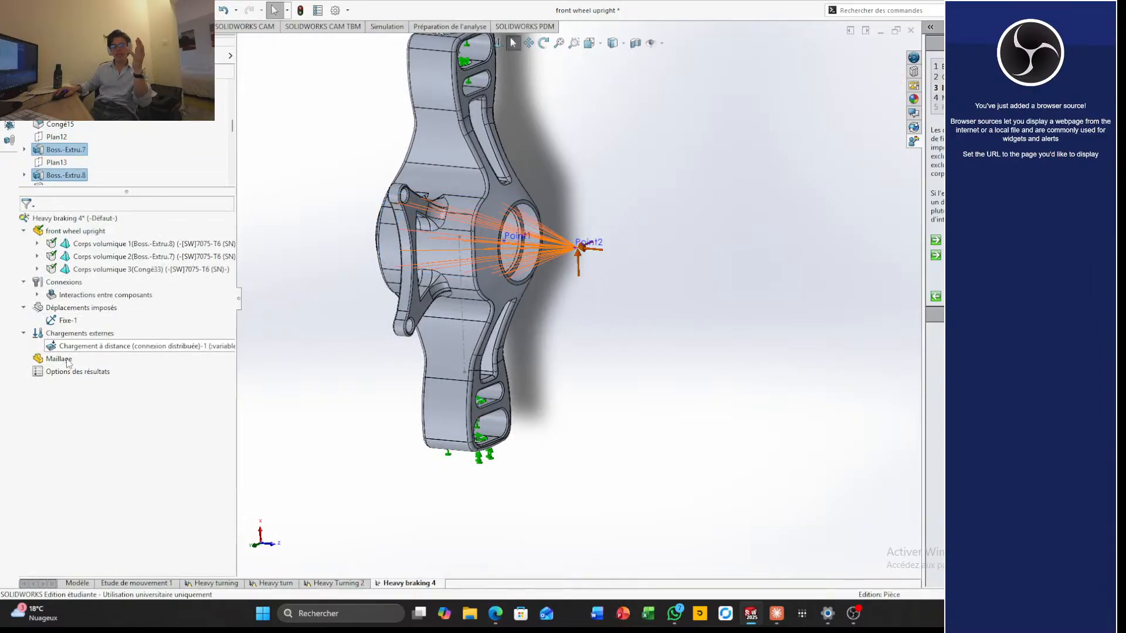
Define a mesh control on the whole front wheel upright part with the default density and element sizes
right_click(59, 360)
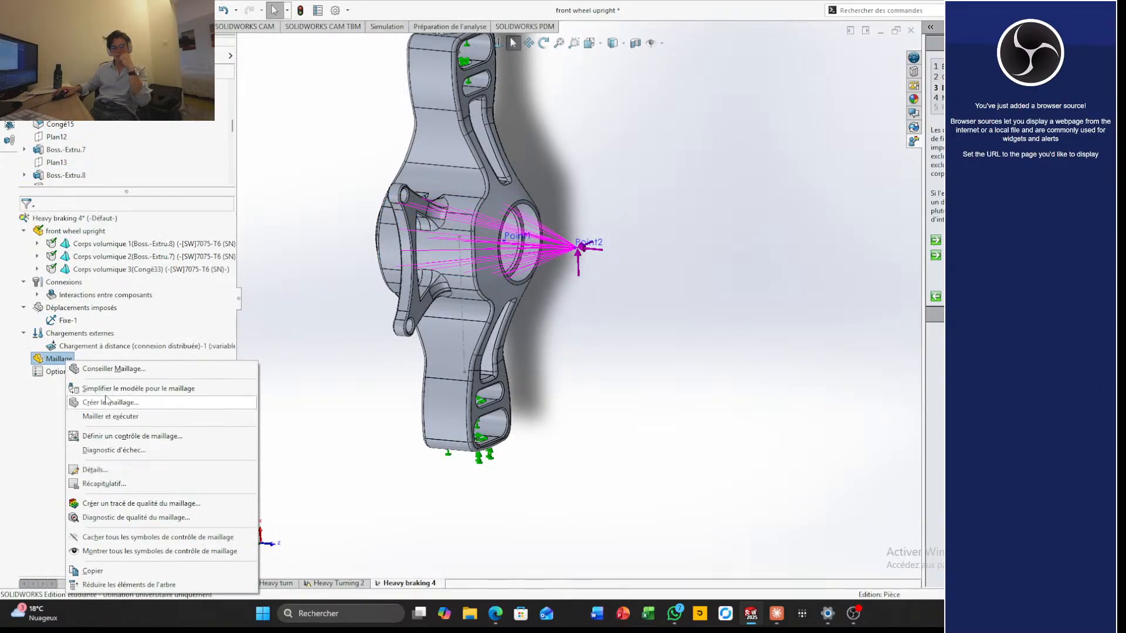
left_click(30, 444)
right_click(66, 361)
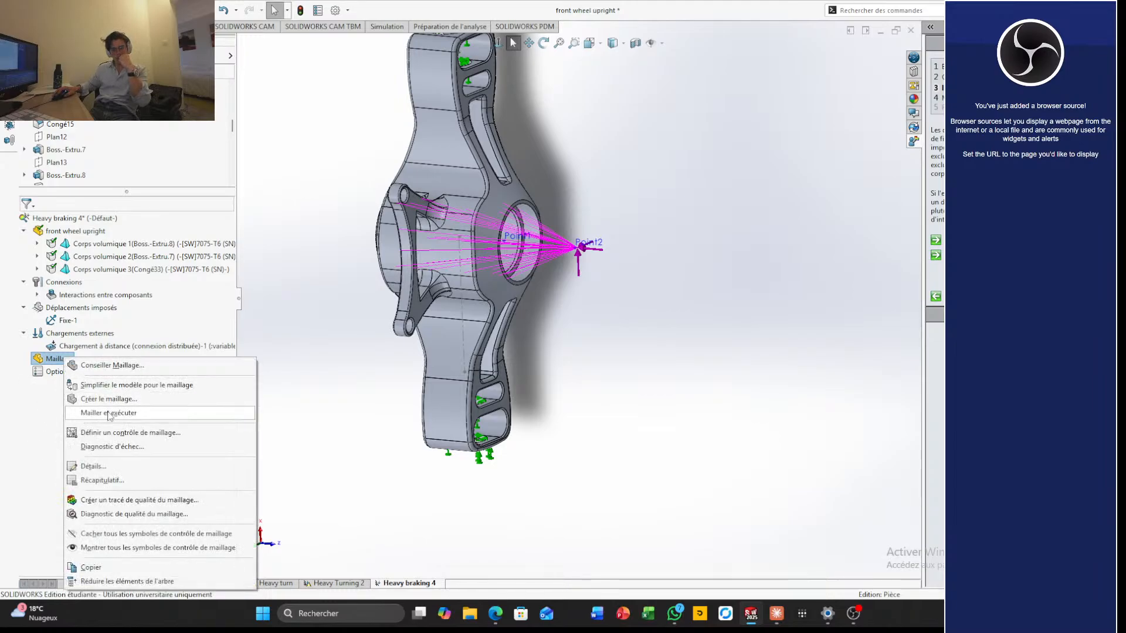
left_click(159, 433)
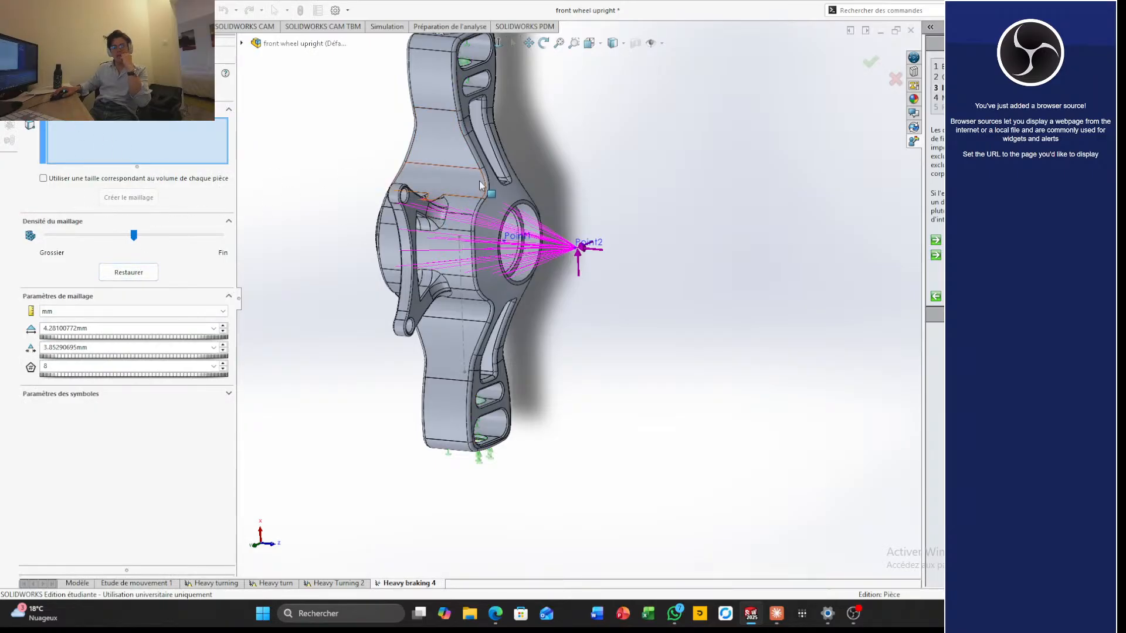
scroll(569, 157, "up", 4)
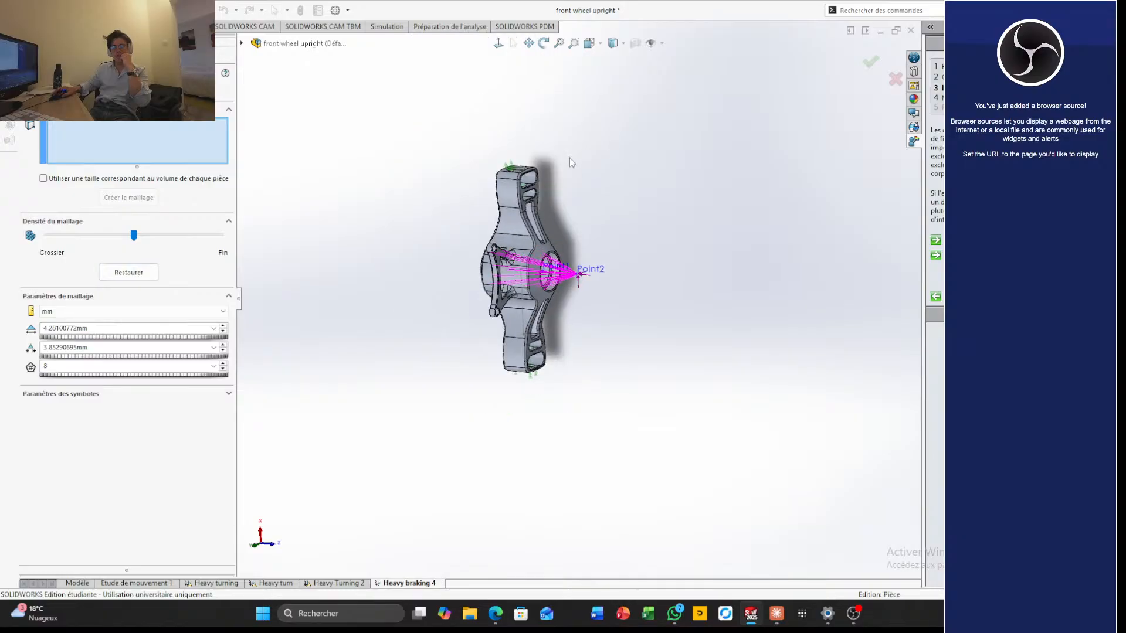
left_click(281, 45)
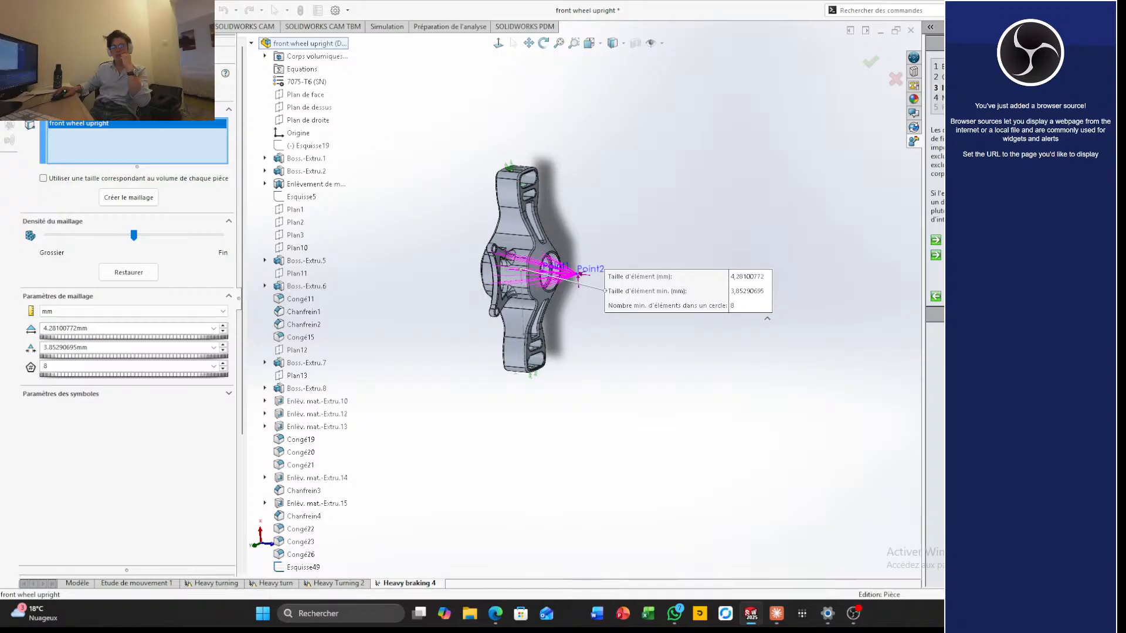
left_click(28, 90)
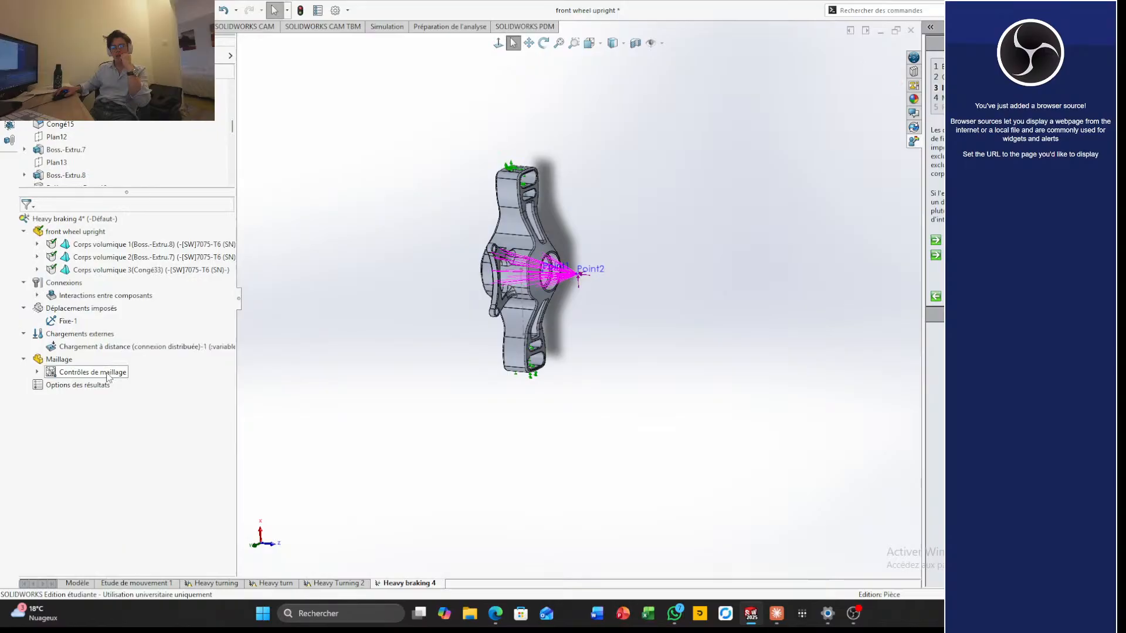
Create the mesh of the front wheel upright with the default mesh density
right_click(54, 363)
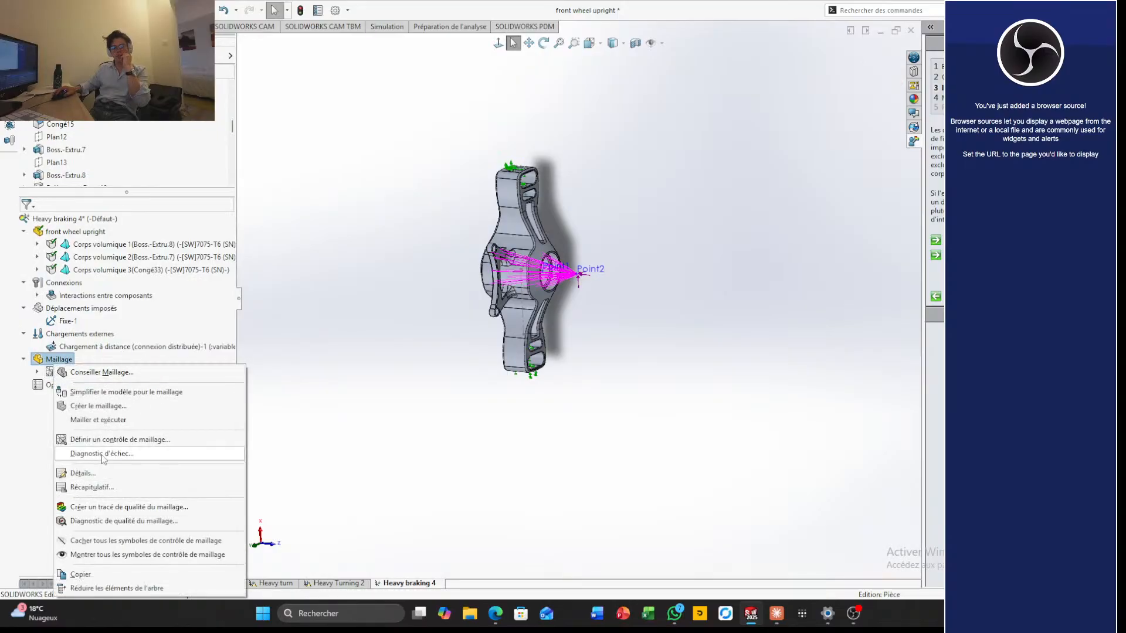
left_click(115, 406)
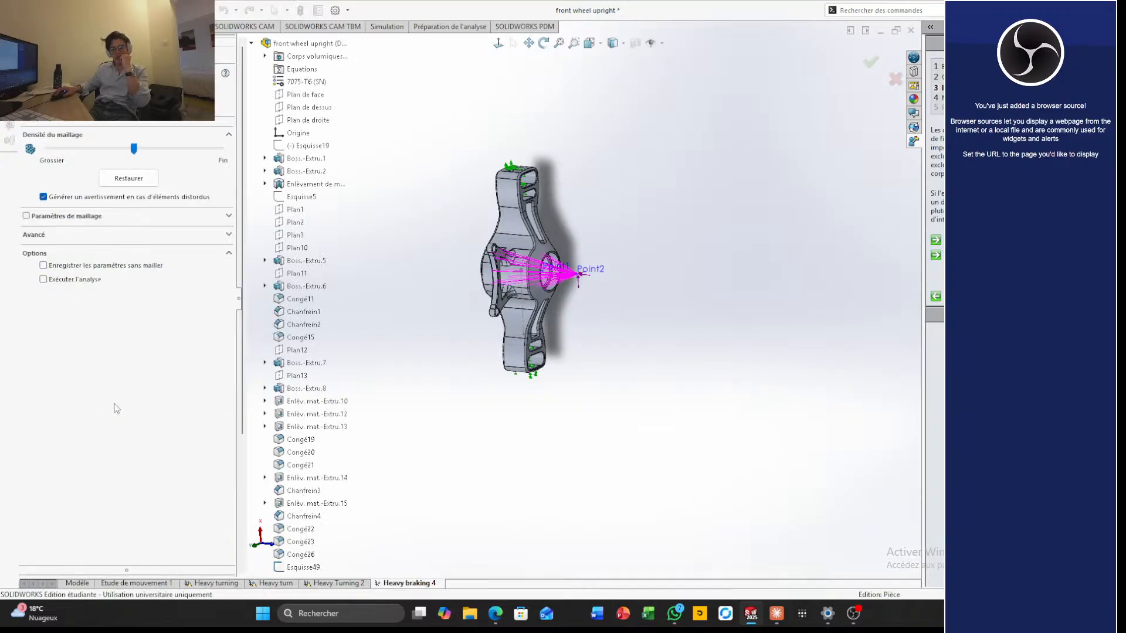
left_click(27, 87)
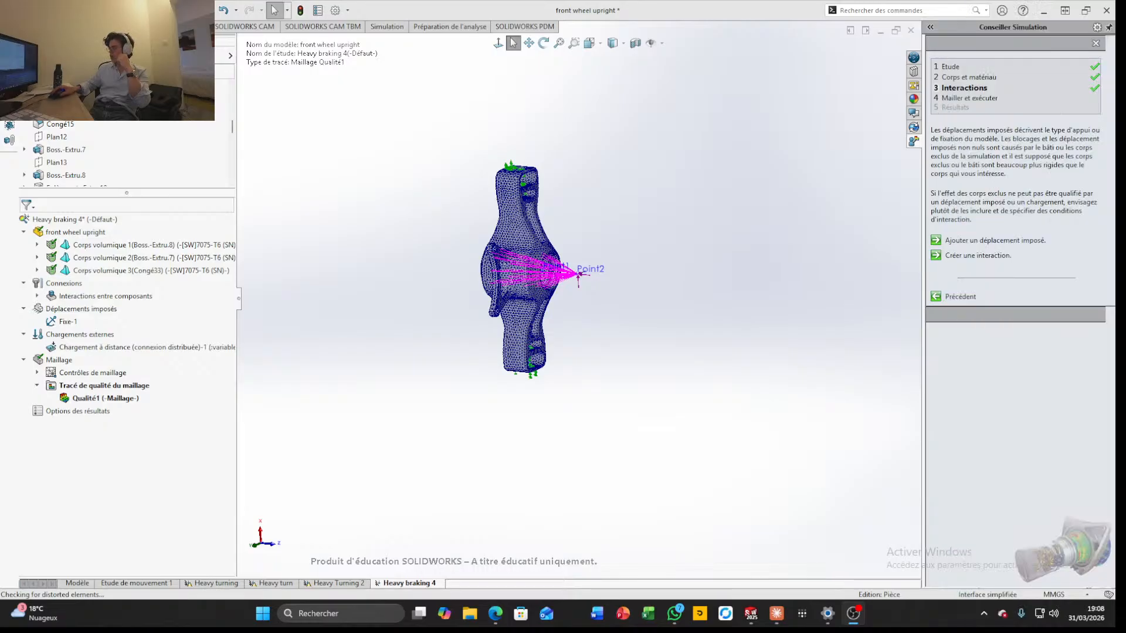
Examine the generated mesh around the hub, the bracket lugs and both arms of the upright
scroll(597, 318, "down", 8)
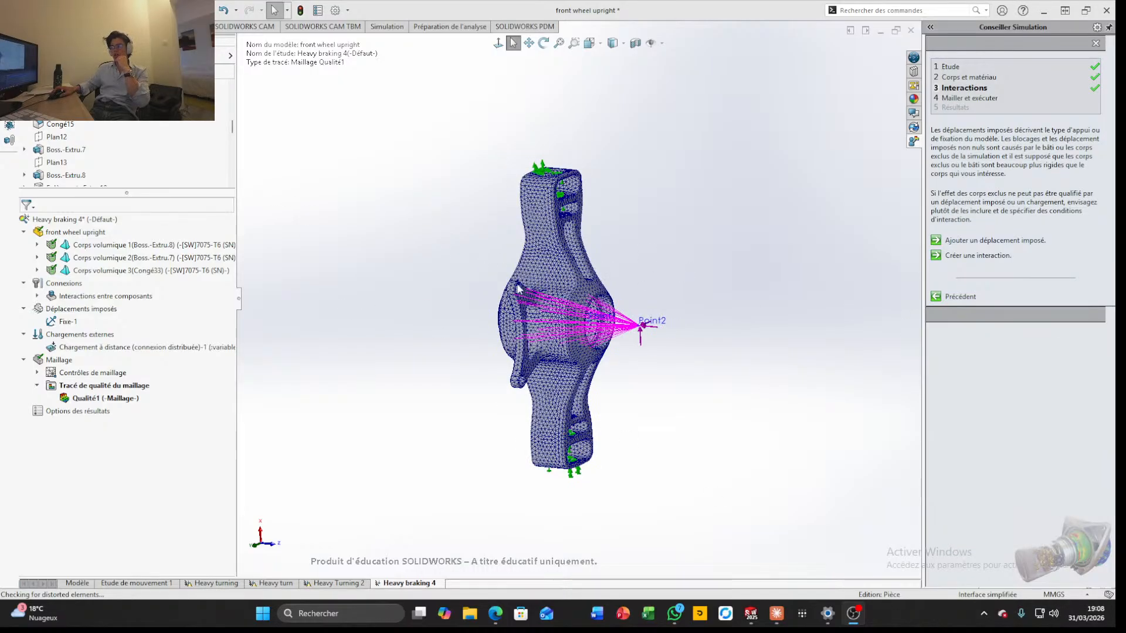
scroll(770, 376, "up", 4)
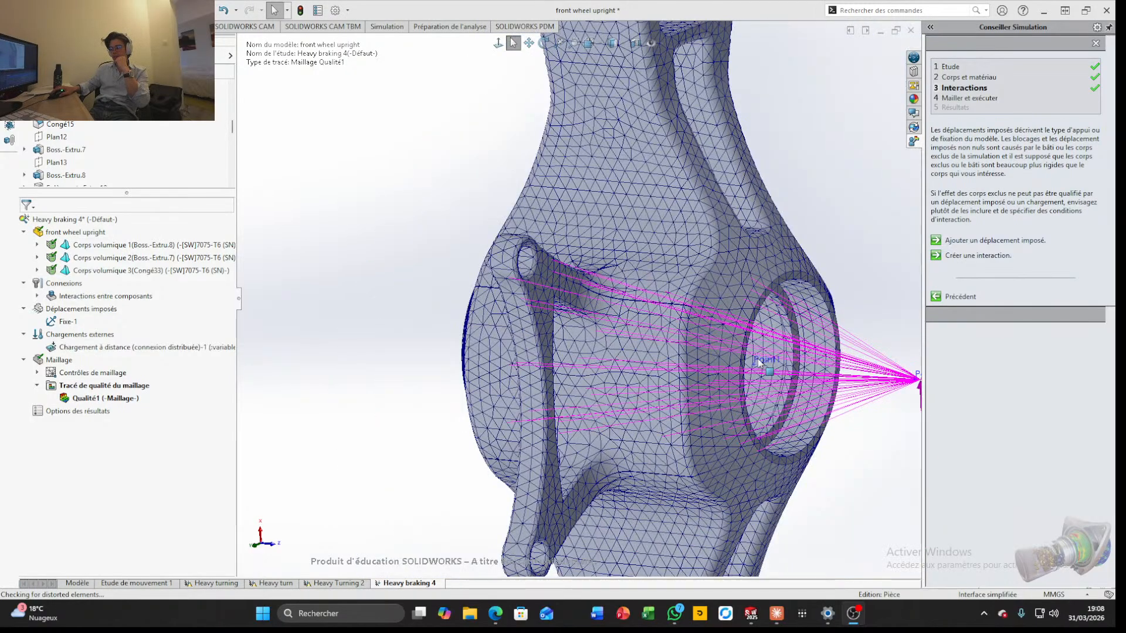
middle_click_drag(769, 376, 738, 361)
scroll(738, 361, "up", 6)
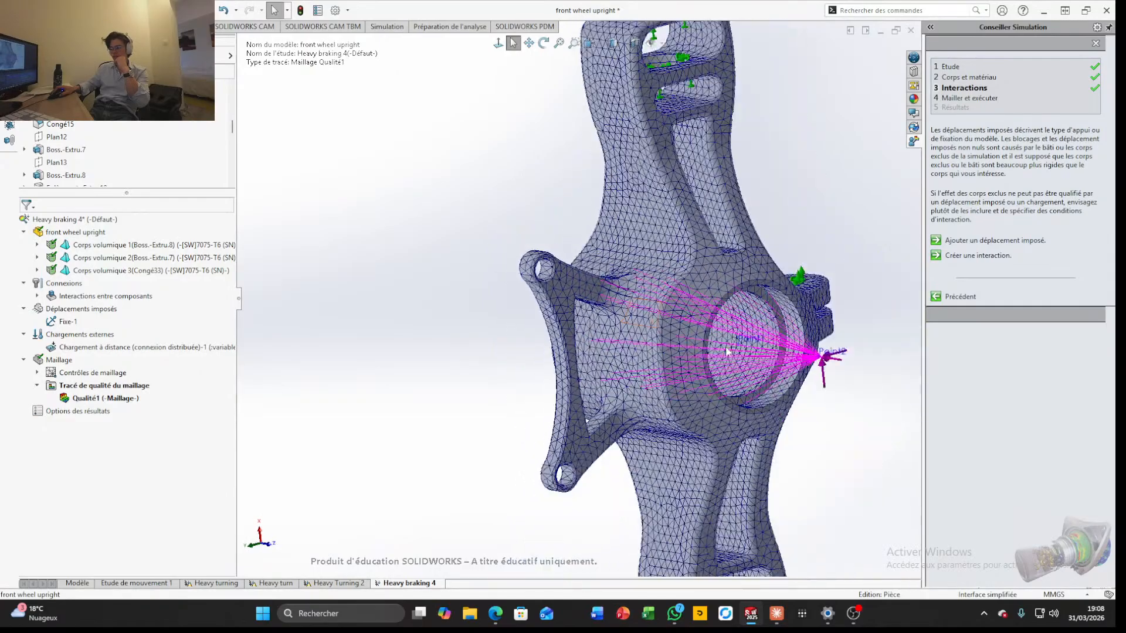
scroll(576, 392, "down", 4)
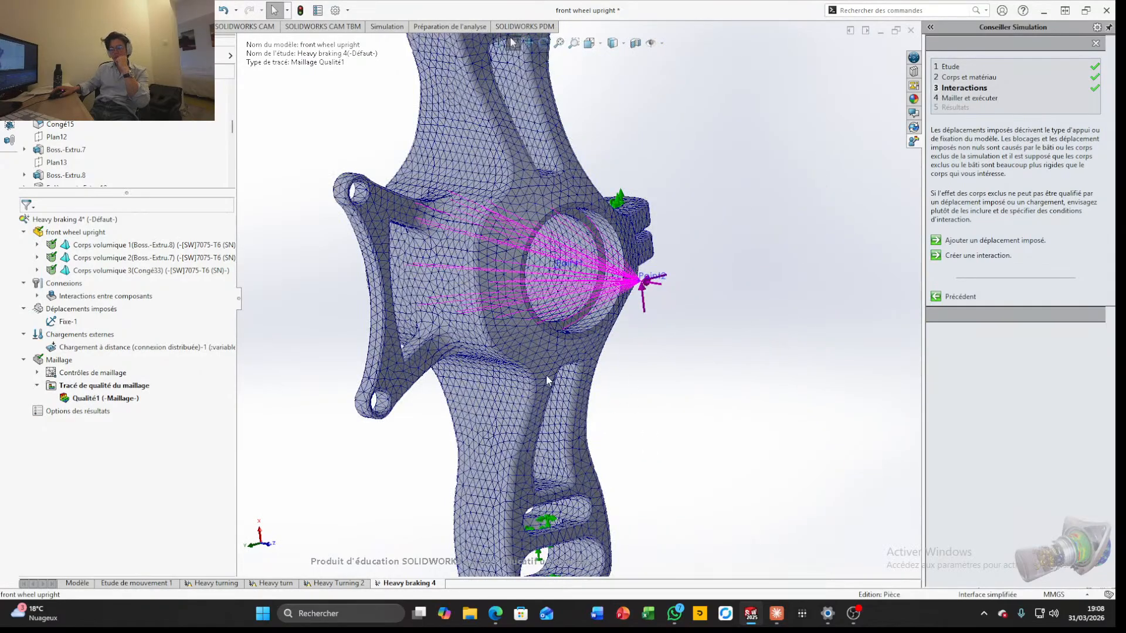
scroll(557, 404, "up", 3)
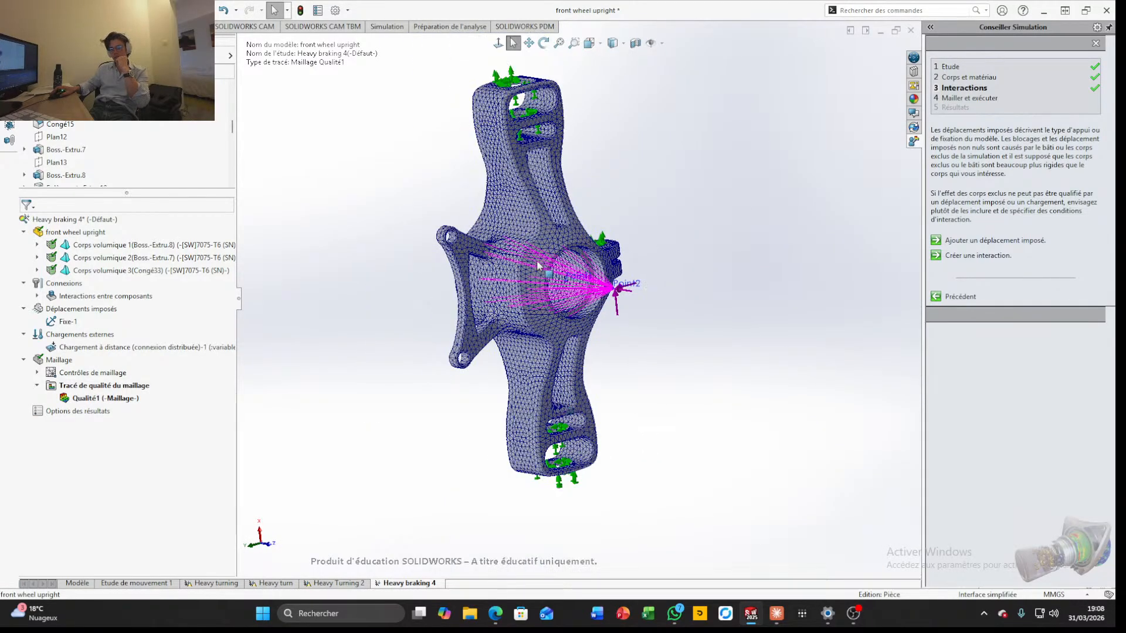
scroll(525, 229, "down", 2)
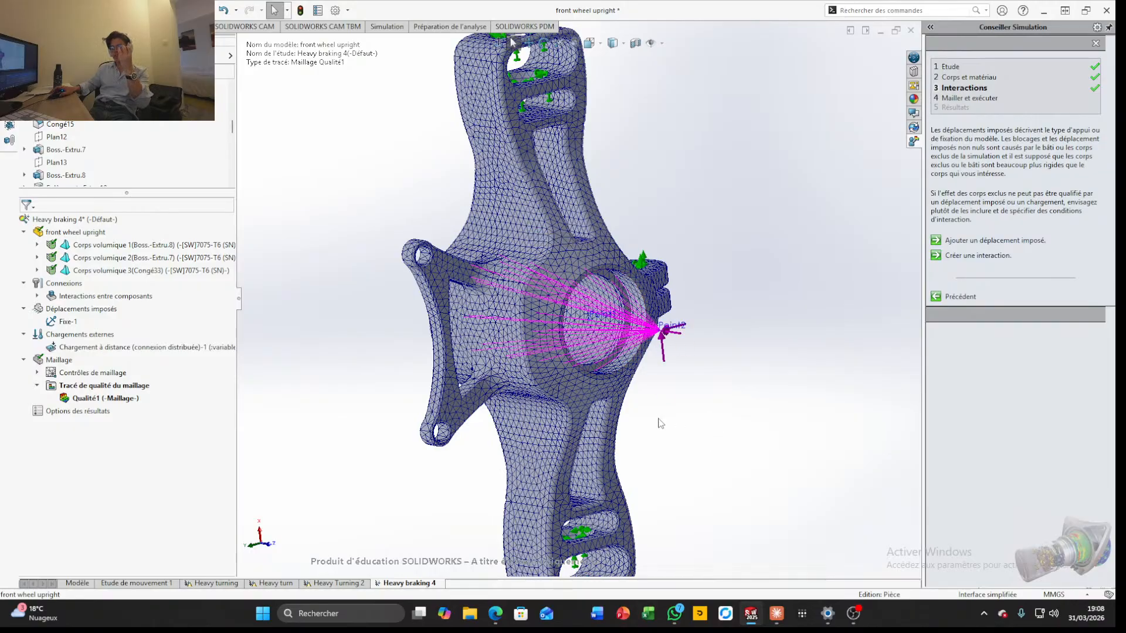
scroll(657, 422, "up", 3)
scroll(598, 377, "down", 3)
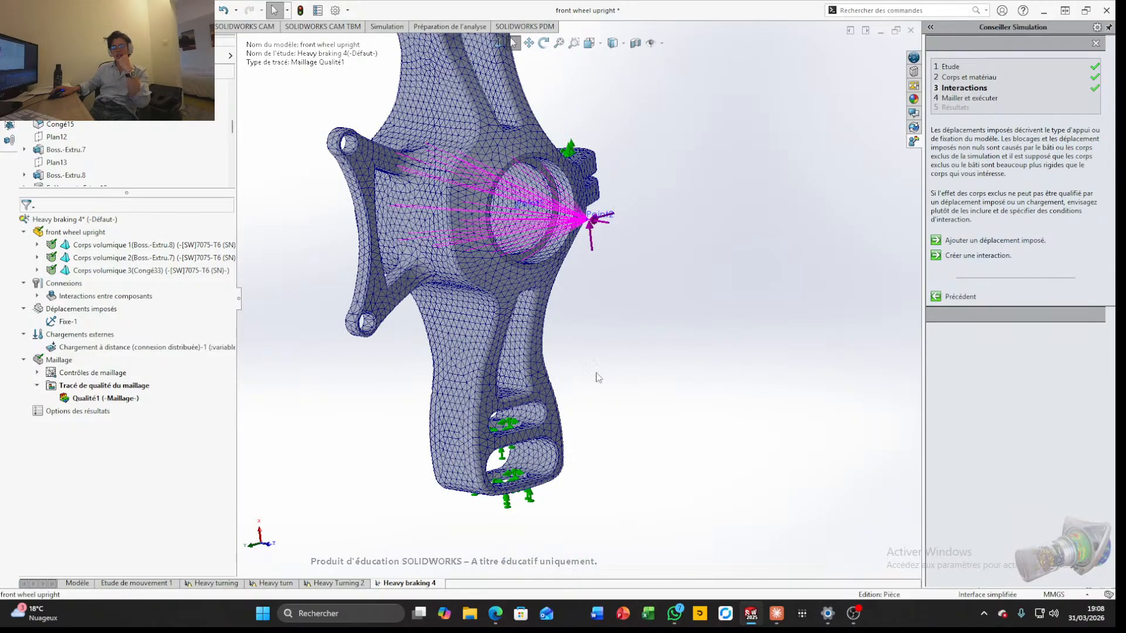
Start a second mesh control and select the first three faces inside the hub bore
right_click(100, 376)
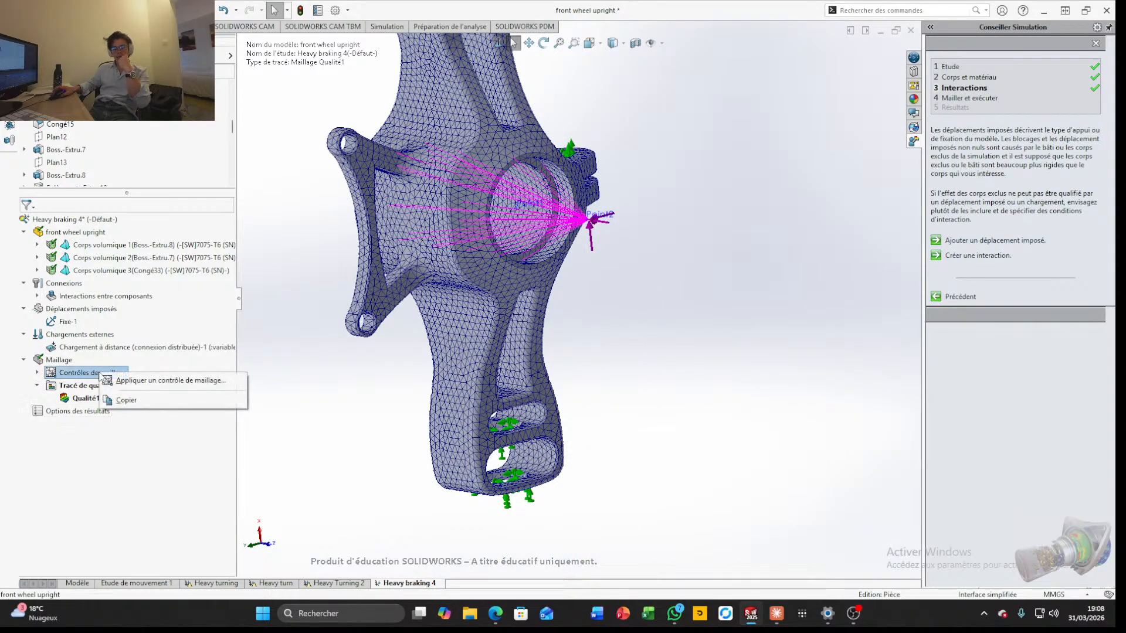
left_click(170, 381)
scroll(593, 332, "down", 3)
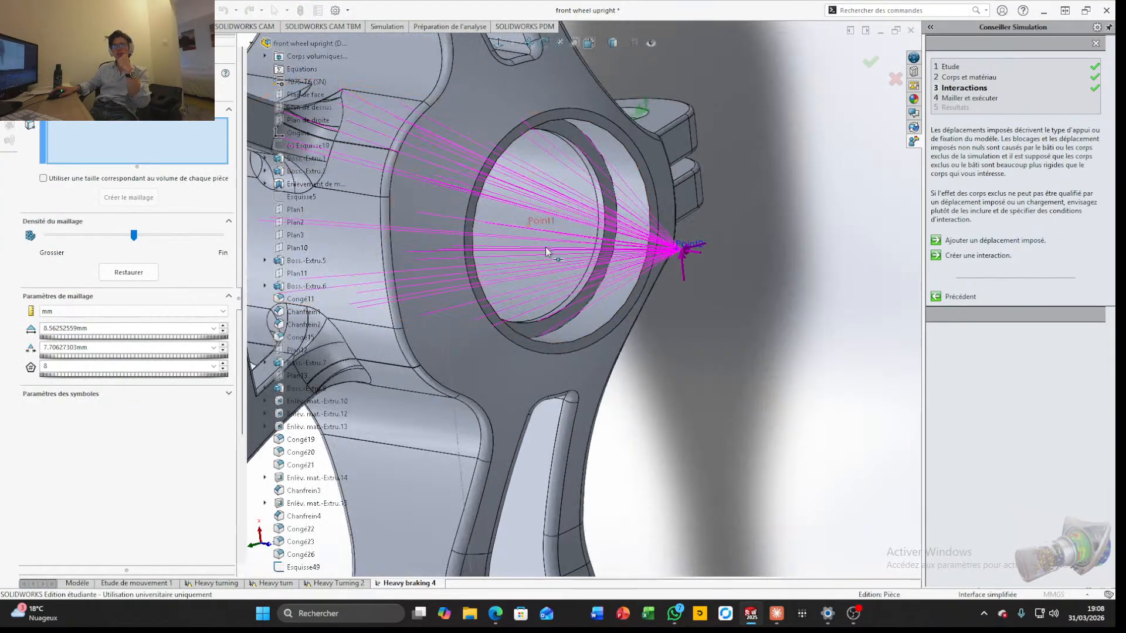
left_click(590, 325)
left_click(567, 317)
middle_click_drag(567, 324, 562, 413)
left_click(545, 327)
scroll(545, 327, "up", 3)
scroll(447, 226, "down", 4)
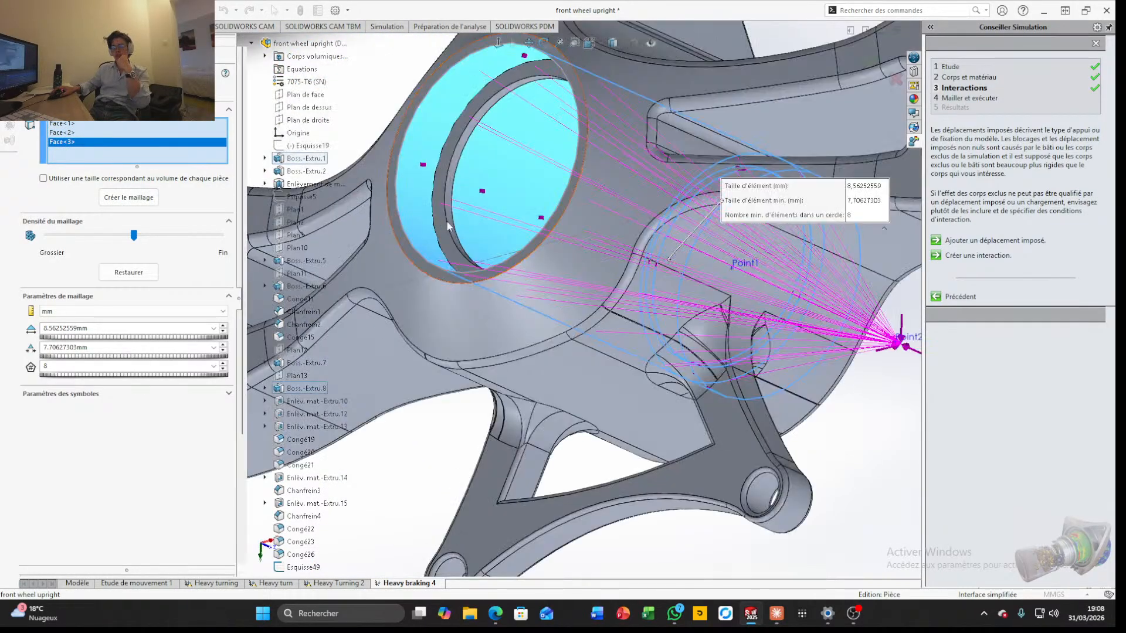
Add the three narrow ring and step faces inside the hub bore to the mesh control
scroll(451, 232, "down", 3)
left_click(472, 245)
scroll(478, 258, "down", 4)
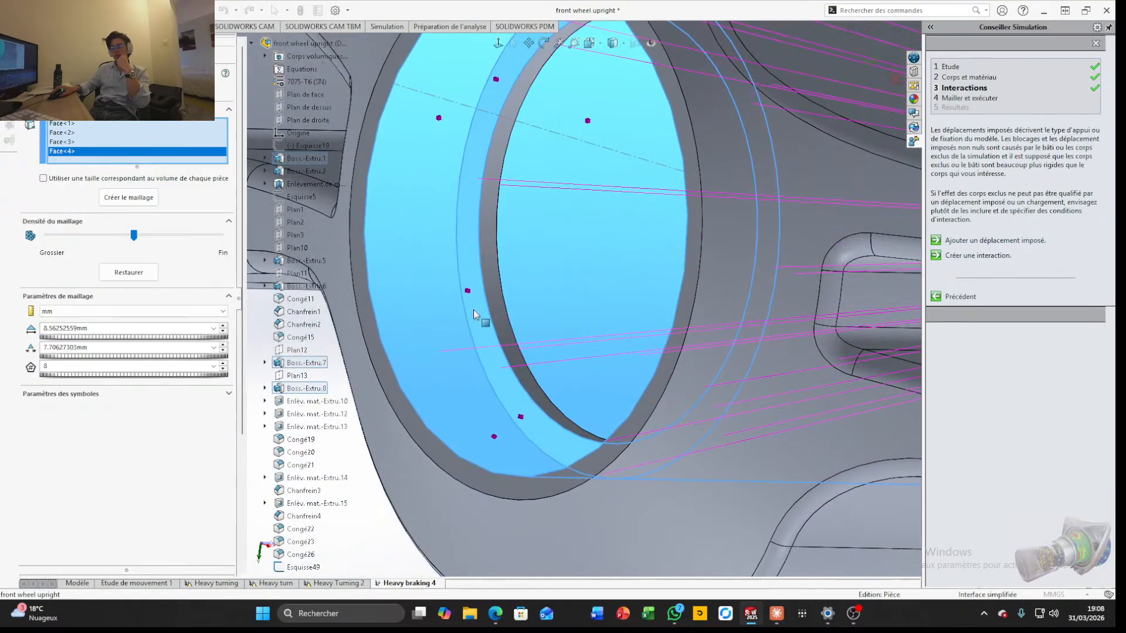
left_click(474, 314)
scroll(490, 296, "up", 6)
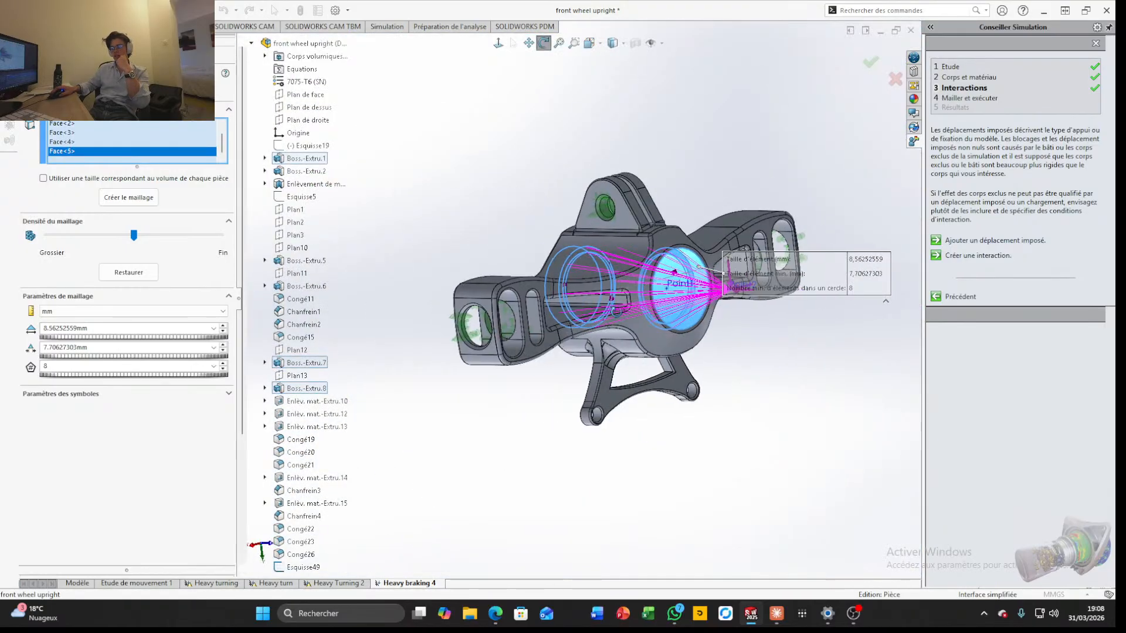
middle_click_drag(616, 312, 580, 300)
scroll(581, 299, "down", 5)
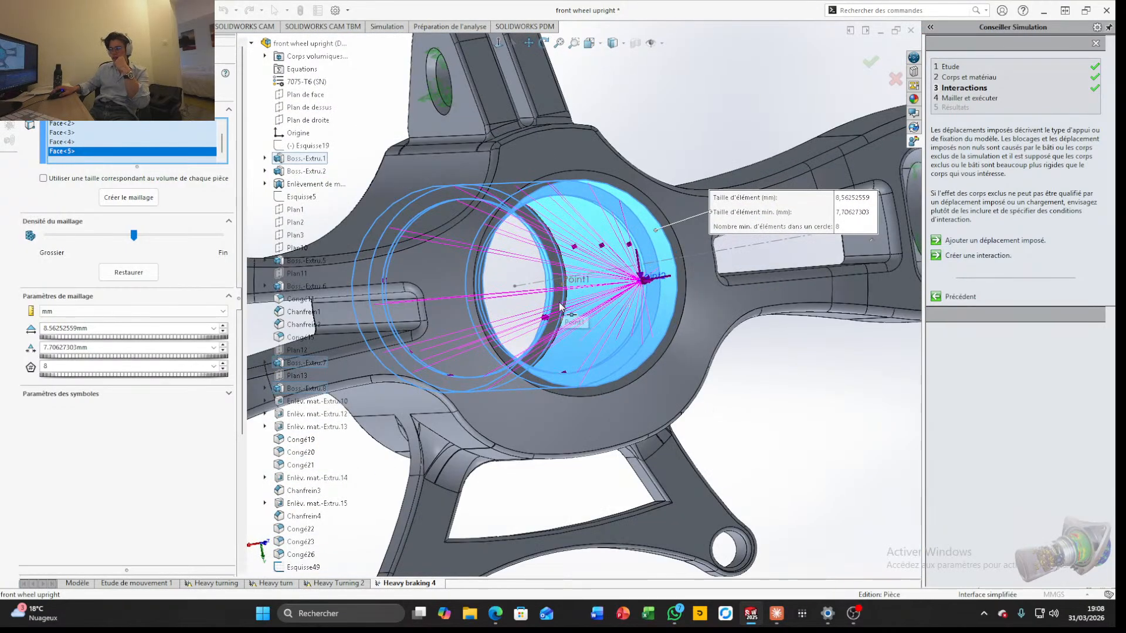
scroll(558, 301, "down", 5)
left_click(558, 291)
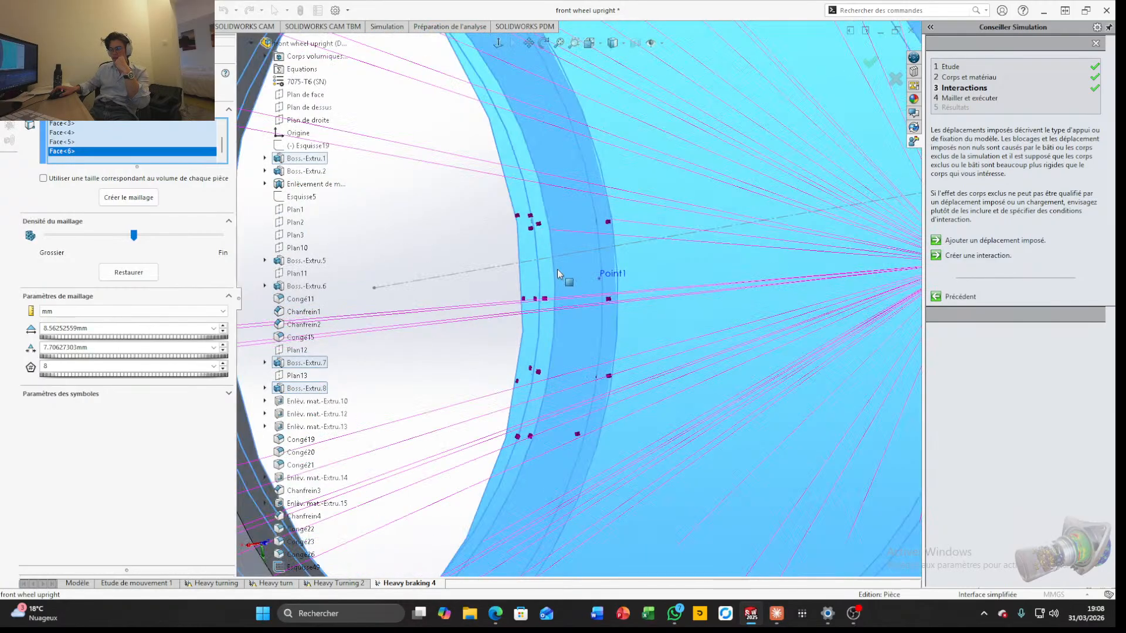
Add the remaining ring-shaped shoulder face of the hub bore to the mesh control
scroll(558, 290, "up", 6)
middle_click_drag(558, 290, 694, 348)
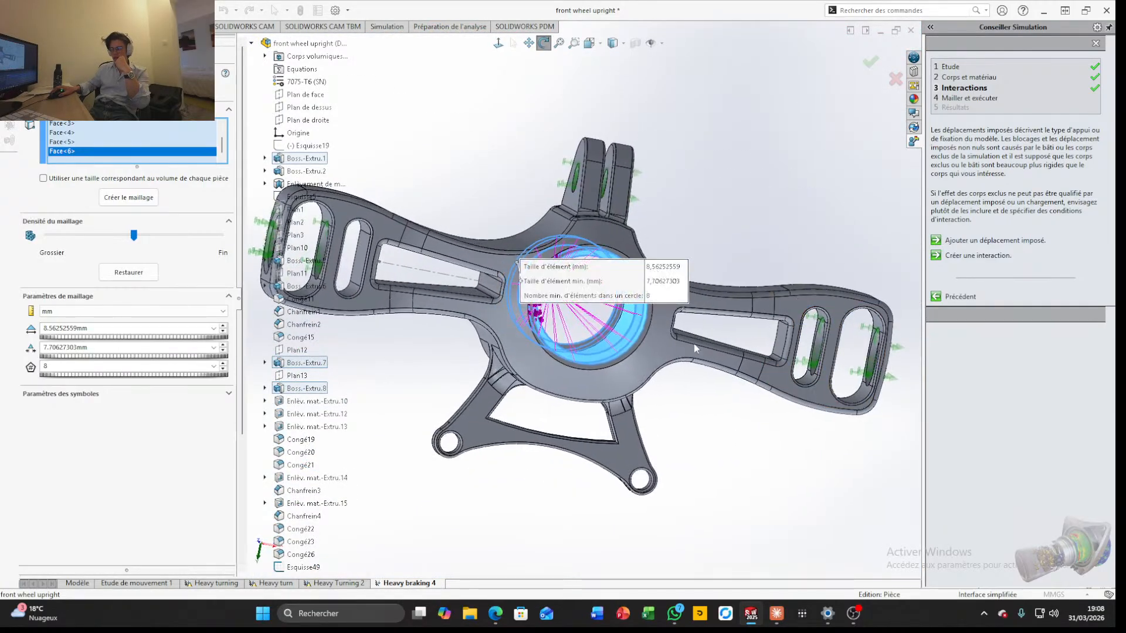
scroll(599, 328, "down", 5)
scroll(421, 280, "up", 2)
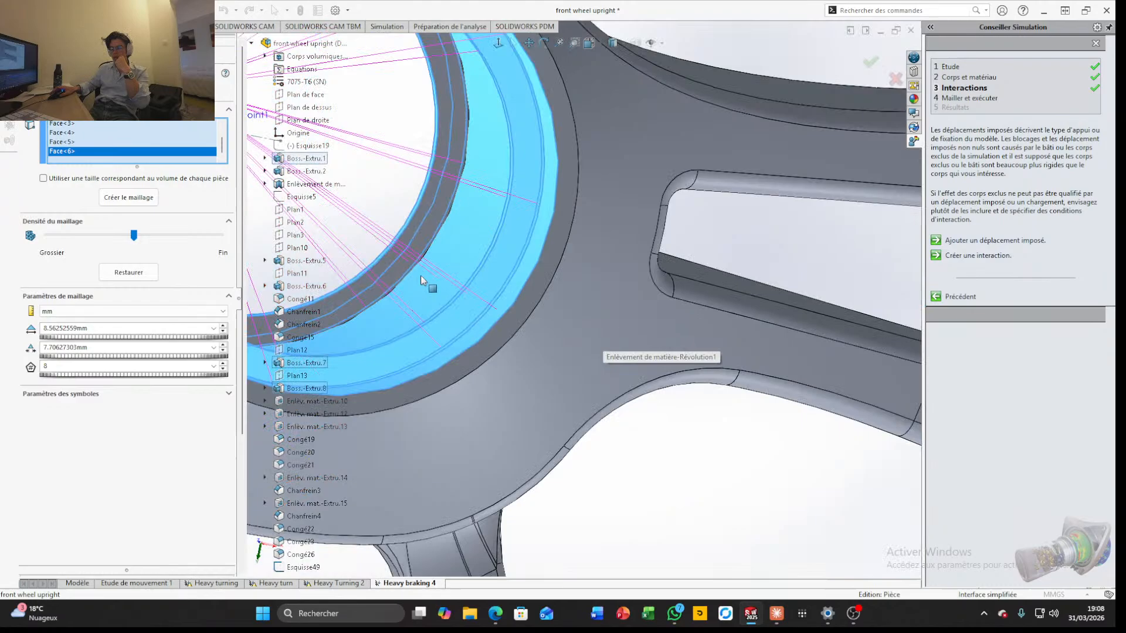
left_click(416, 223)
Add the chamfer face around the hole in the upper arm's end to the mesh control
scroll(417, 223, "up", 7)
middle_click_drag(610, 339, 449, 232)
scroll(600, 231, "down", 7)
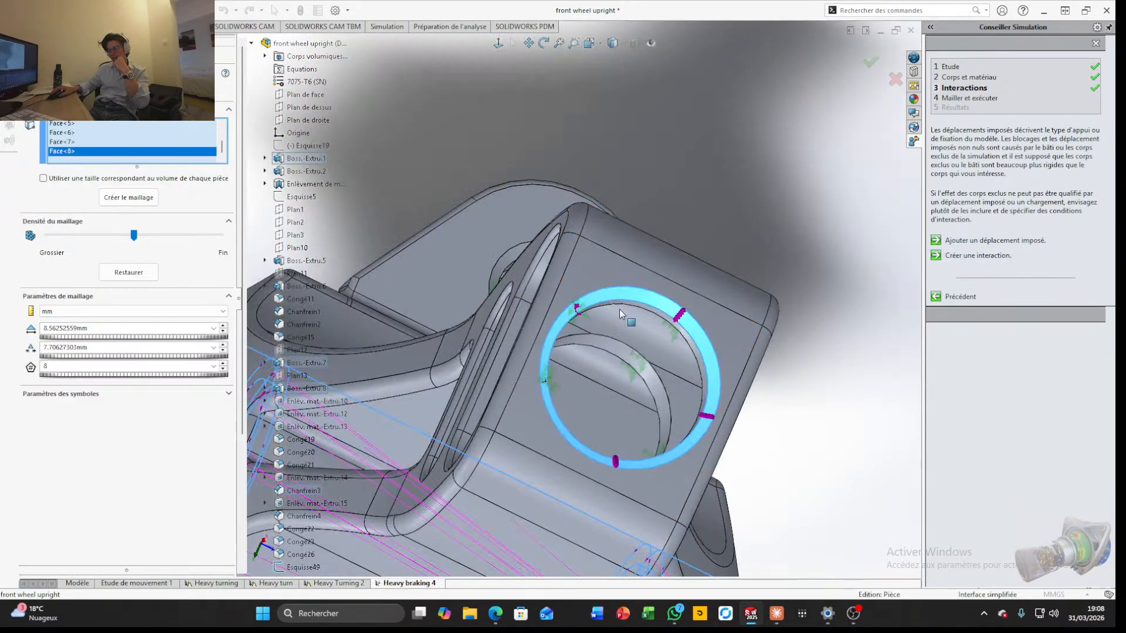
scroll(625, 328, "up", 7)
middle_click_drag(625, 328, 600, 313)
scroll(600, 310, "down", 5)
left_click(598, 312)
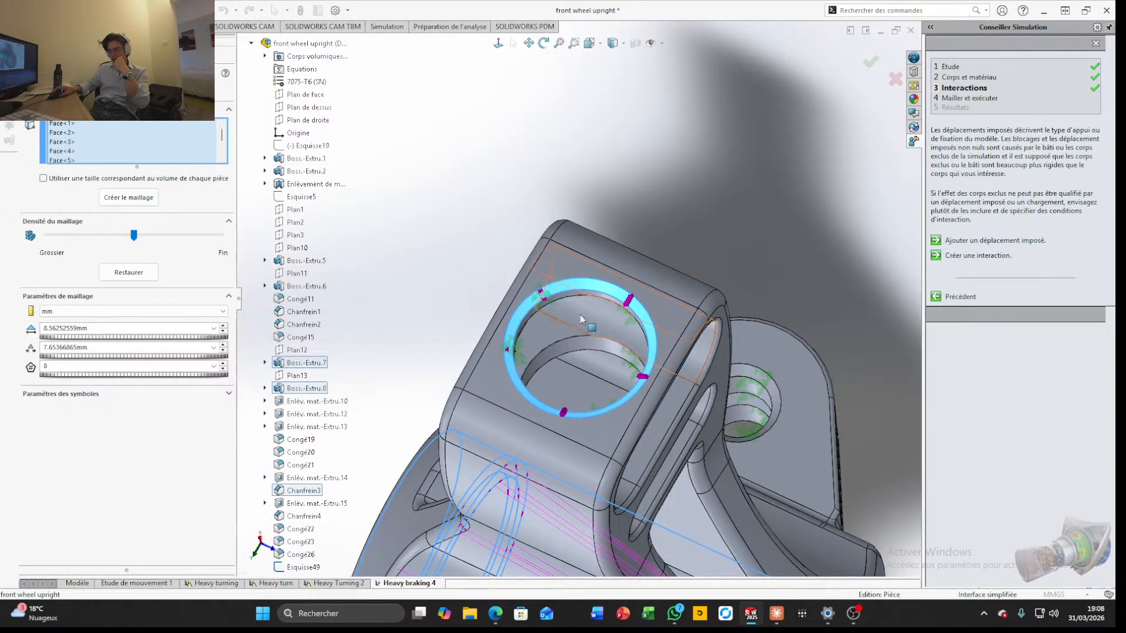
Add the cylindrical hole faces in both walls of the upper arm's end to the mesh control
scroll(550, 304, "down", 2)
left_click(550, 303)
middle_click_drag(550, 303, 530, 345)
scroll(531, 346, "up", 3)
scroll(639, 438, "down", 4)
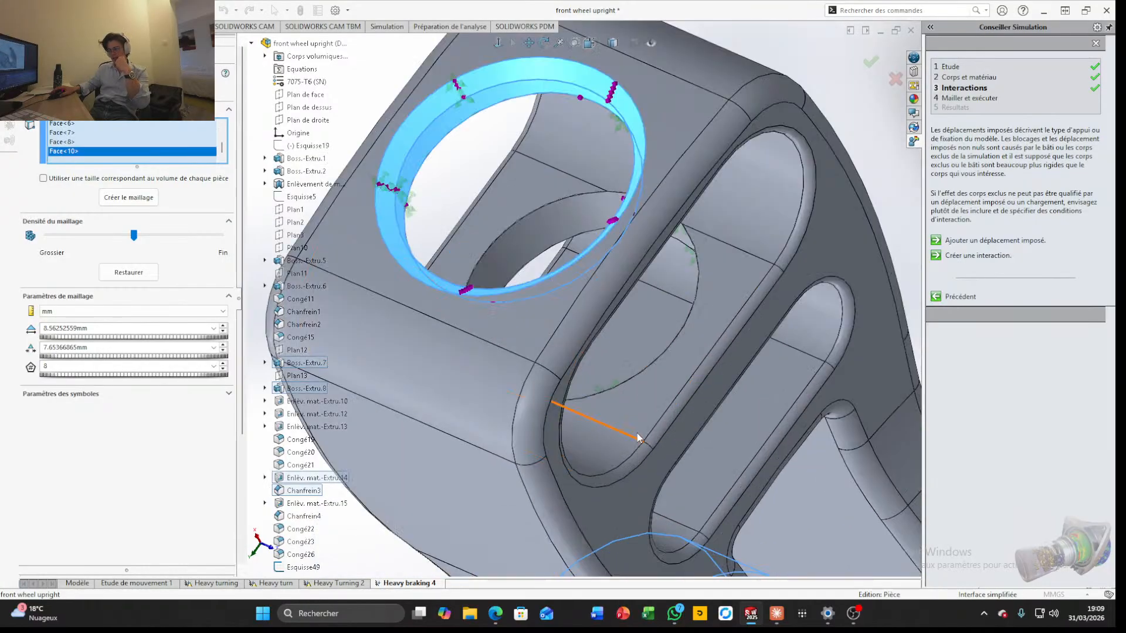
left_click(527, 245)
Add the chamfer and hole faces of the two side lugs to the mesh control selection
scroll(597, 335, "up", 4)
scroll(597, 335, "up", 4)
scroll(540, 196, "down", 8)
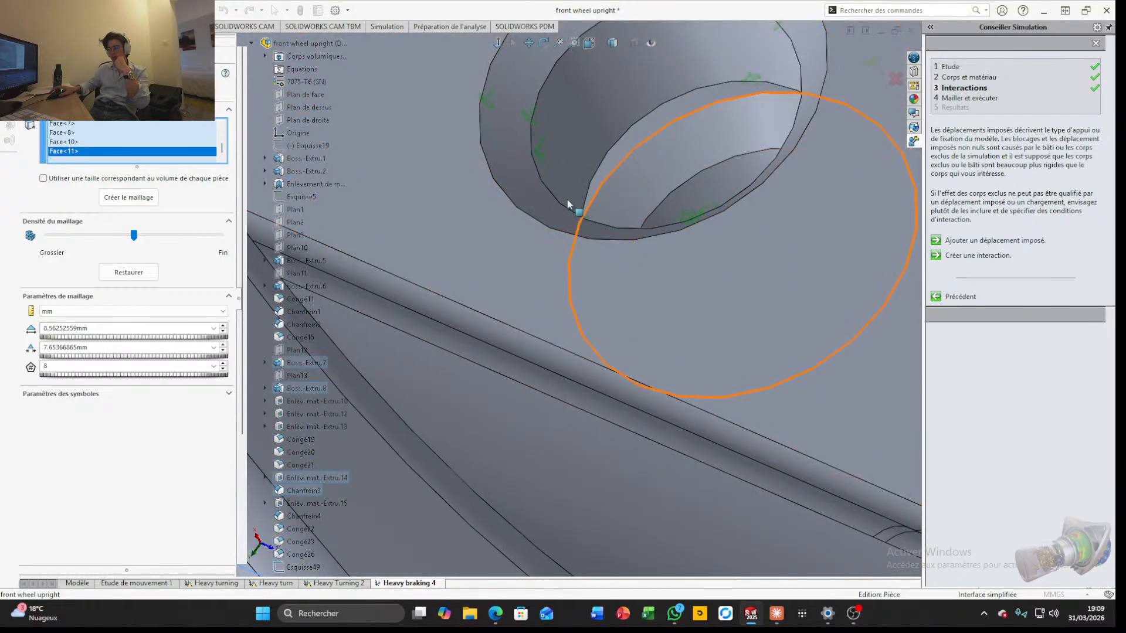
left_click(541, 192)
left_click(554, 144)
scroll(663, 270, "up", 7)
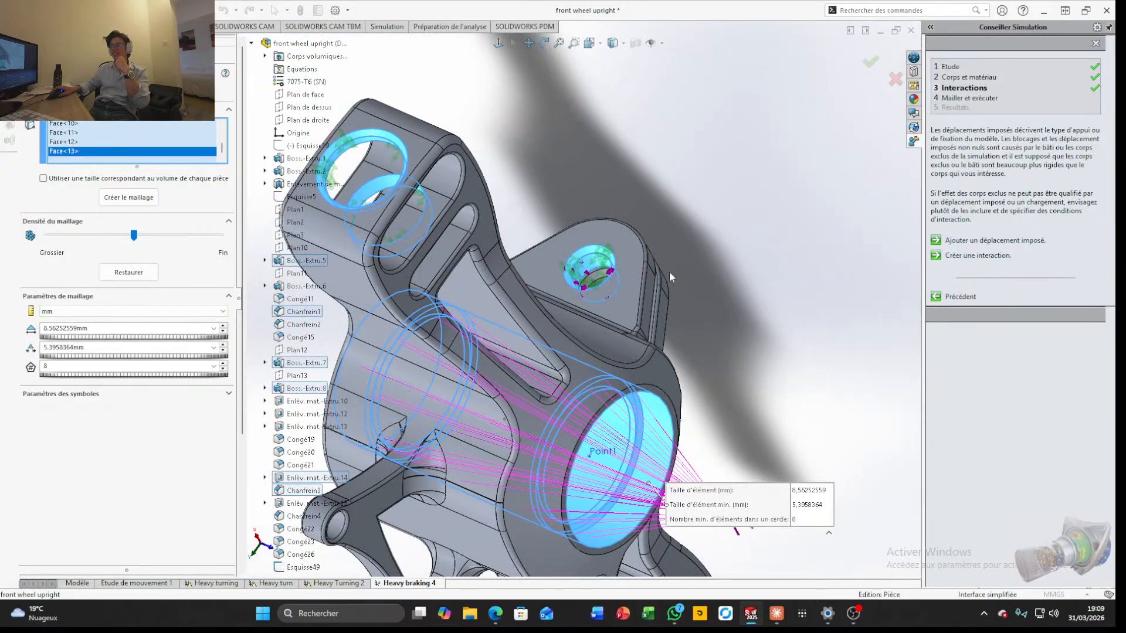
middle_click_drag(671, 276, 603, 251)
scroll(628, 255, "down", 6)
left_click(794, 460)
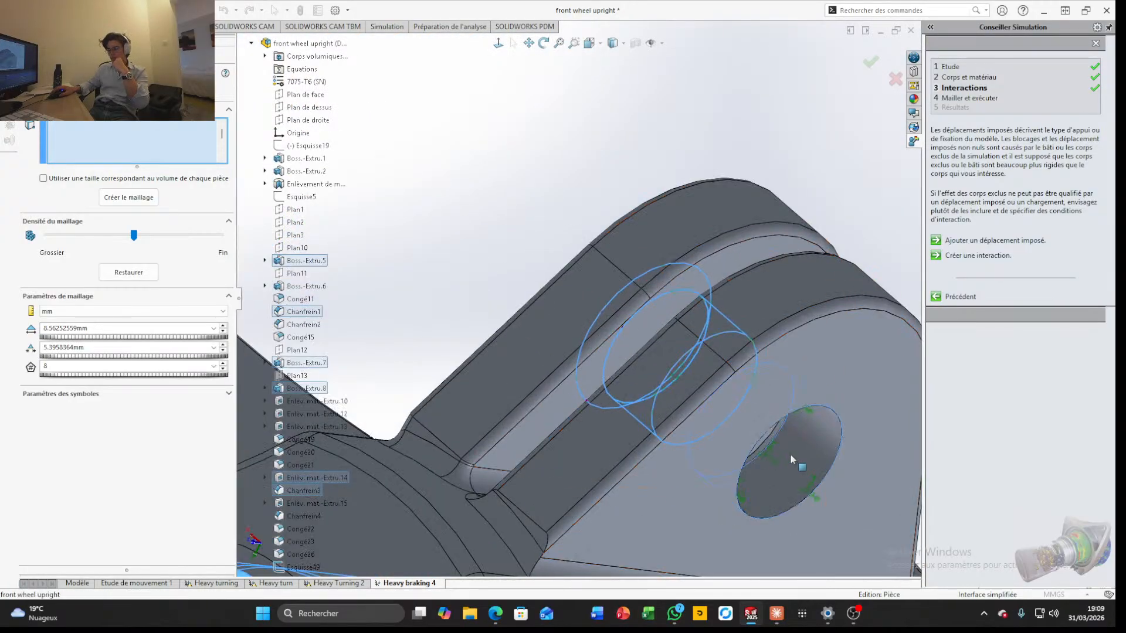
Add both hole faces and the chamfer face at the lower arm's end to the mesh control
scroll(688, 465, "up", 3)
scroll(687, 465, "up", 3)
scroll(601, 233, "down", 8)
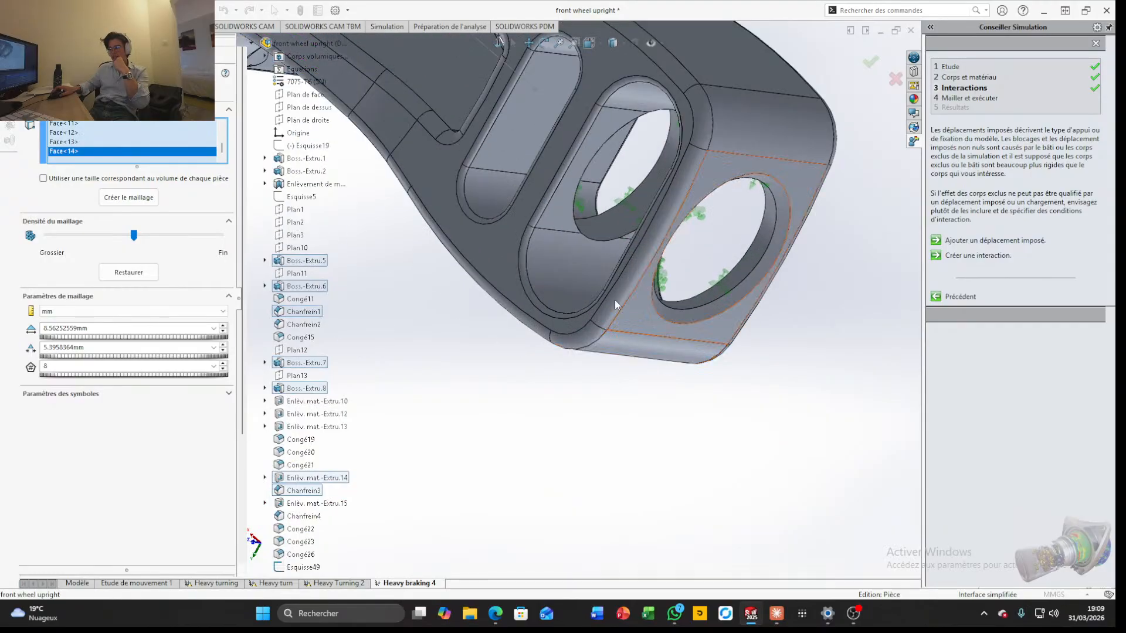
left_click(601, 233)
left_click(715, 299)
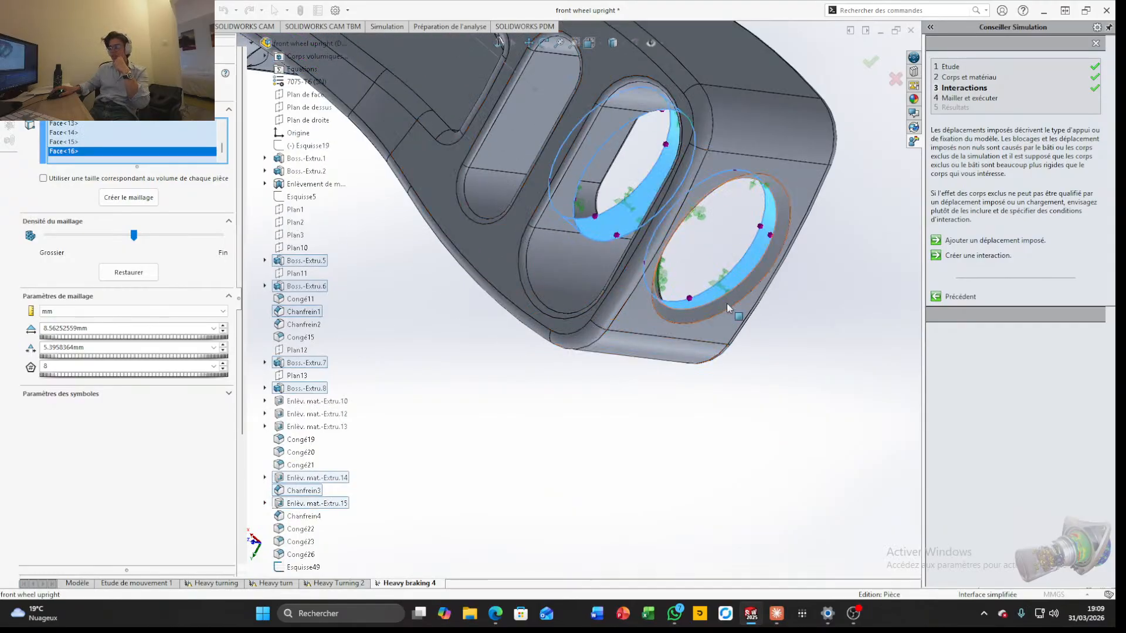
left_click(727, 307)
Refine the mesh control density to an element size of 6.31486262 mm with a 5.68337636 mm minimum, and apply the control
scroll(726, 310, "up", 3)
scroll(645, 273, "up", 2)
middle_click_drag(485, 350, 613, 265)
scroll(565, 269, "up", 2)
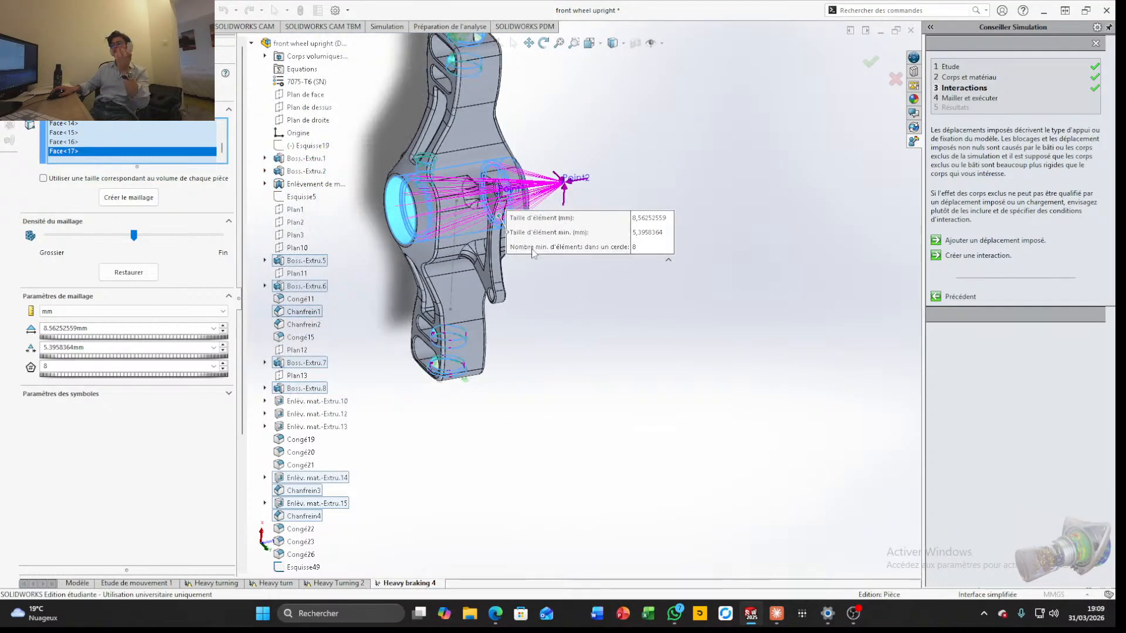
scroll(522, 237, "up", 2)
scroll(694, 352, "down", 5)
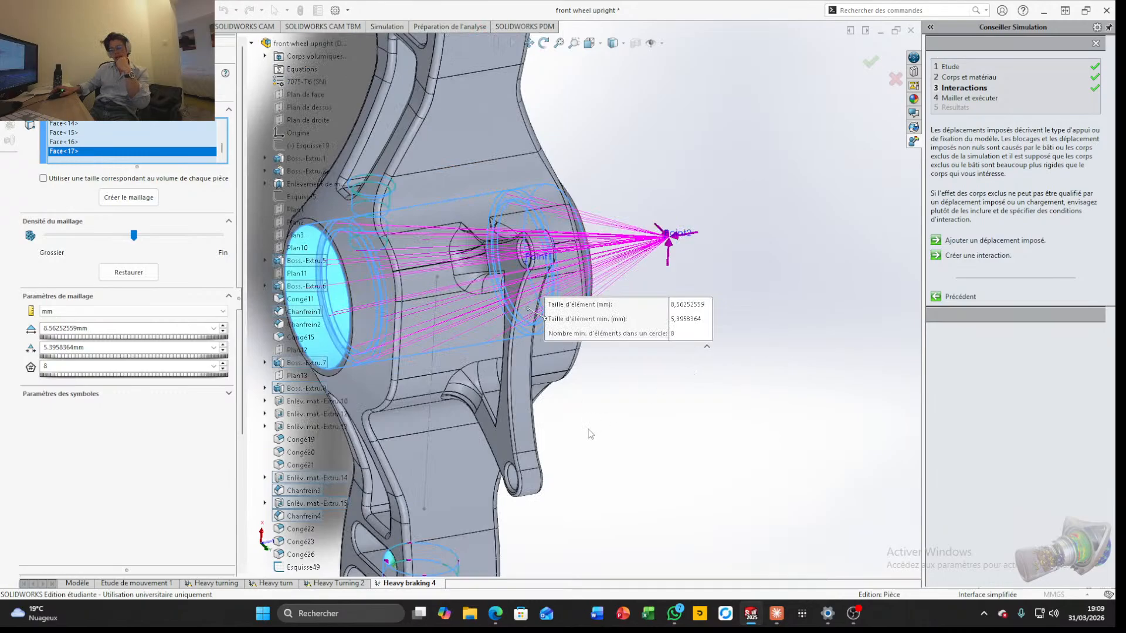
scroll(590, 433, "up", 2)
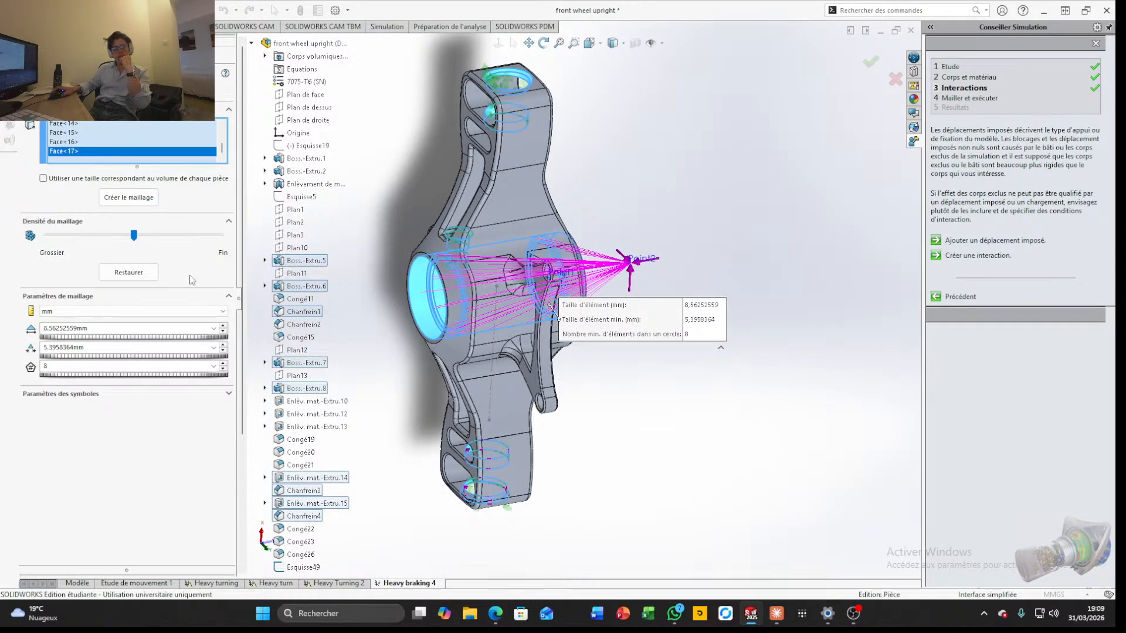
left_click_drag(134, 239, 181, 239)
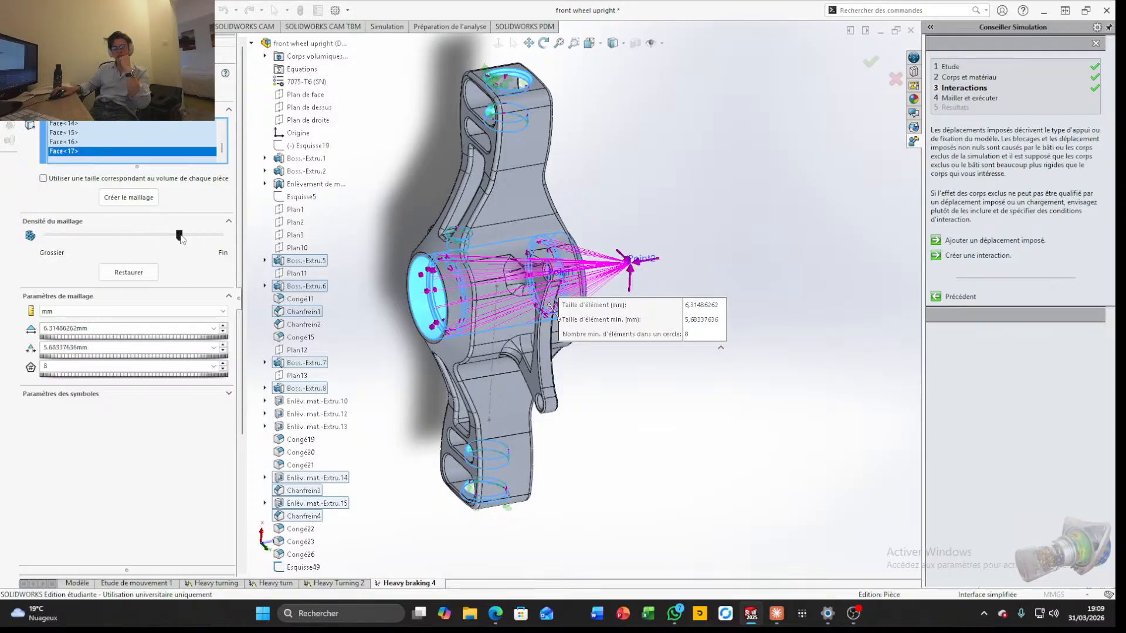
left_click(28, 89)
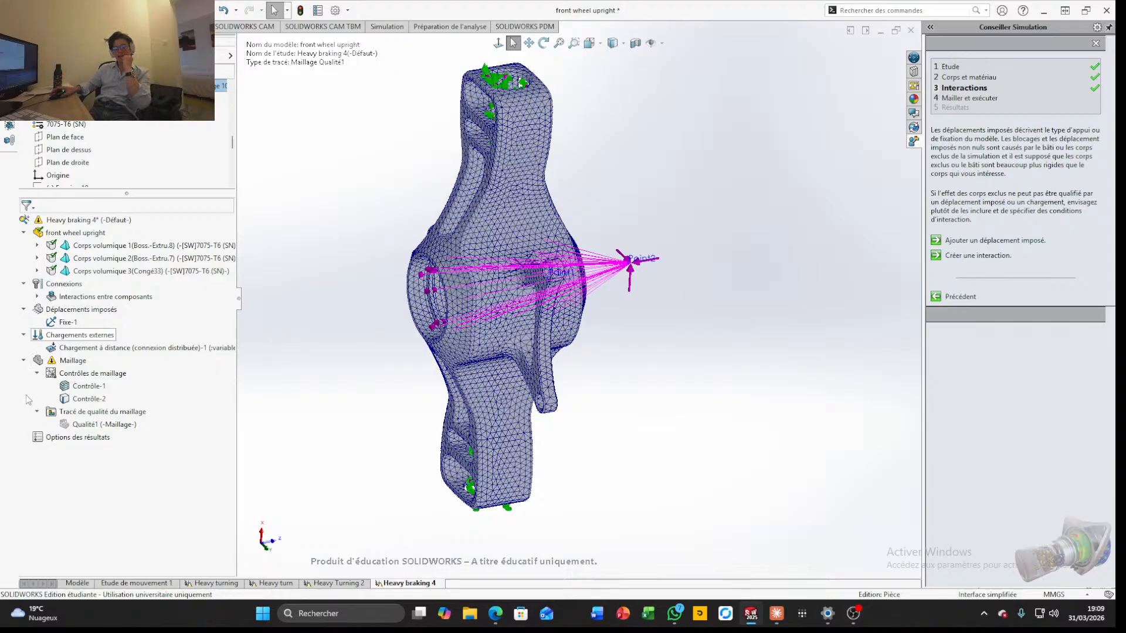
Run the Heavy braking 4 study and display its von Mises stress plot
left_click(387, 27)
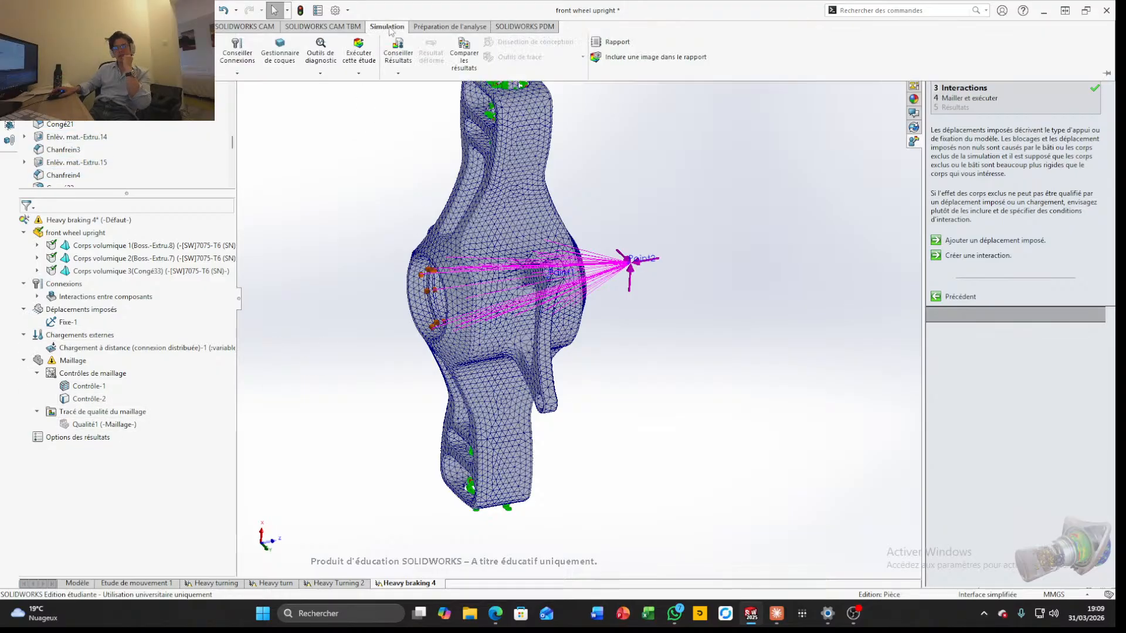
left_click(358, 52)
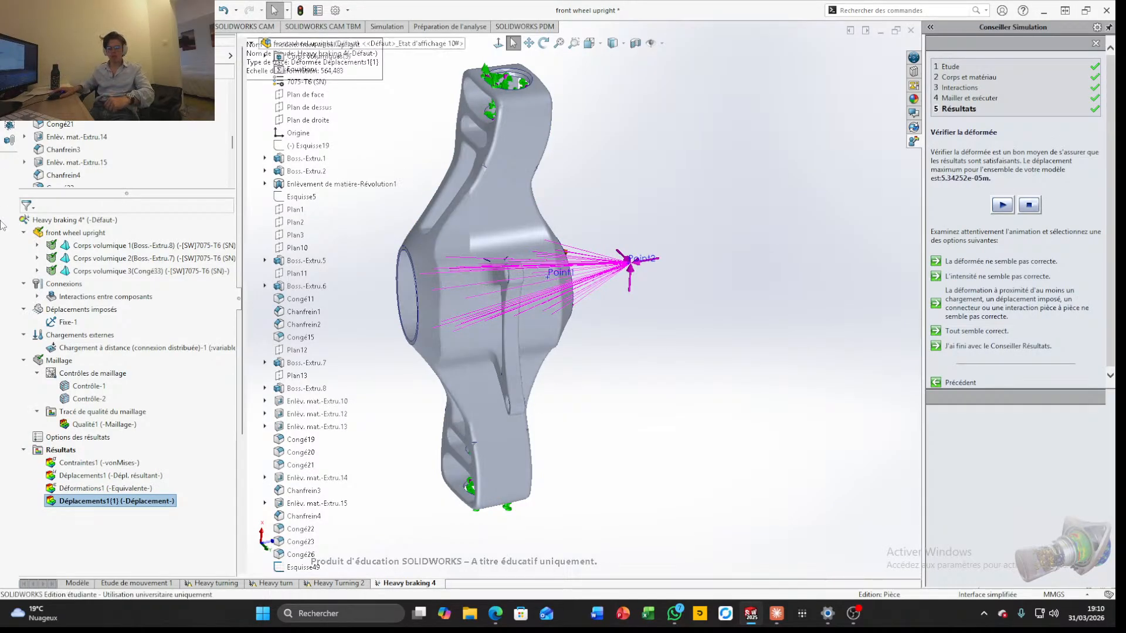
left_click(106, 463)
right_click(105, 463)
left_click(126, 476)
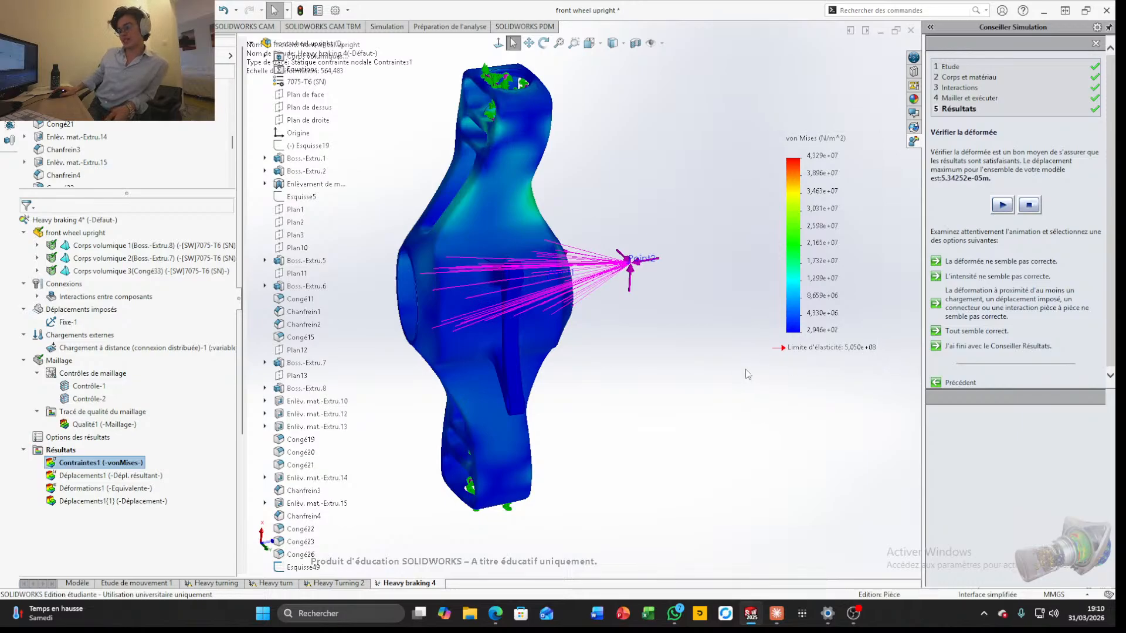
Examine the von Mises stress around the upright's central hub and the chamfered hole of the side lug
scroll(609, 318, "up", 4)
middle_click_drag(609, 315, 638, 309)
scroll(554, 303, "down", 10)
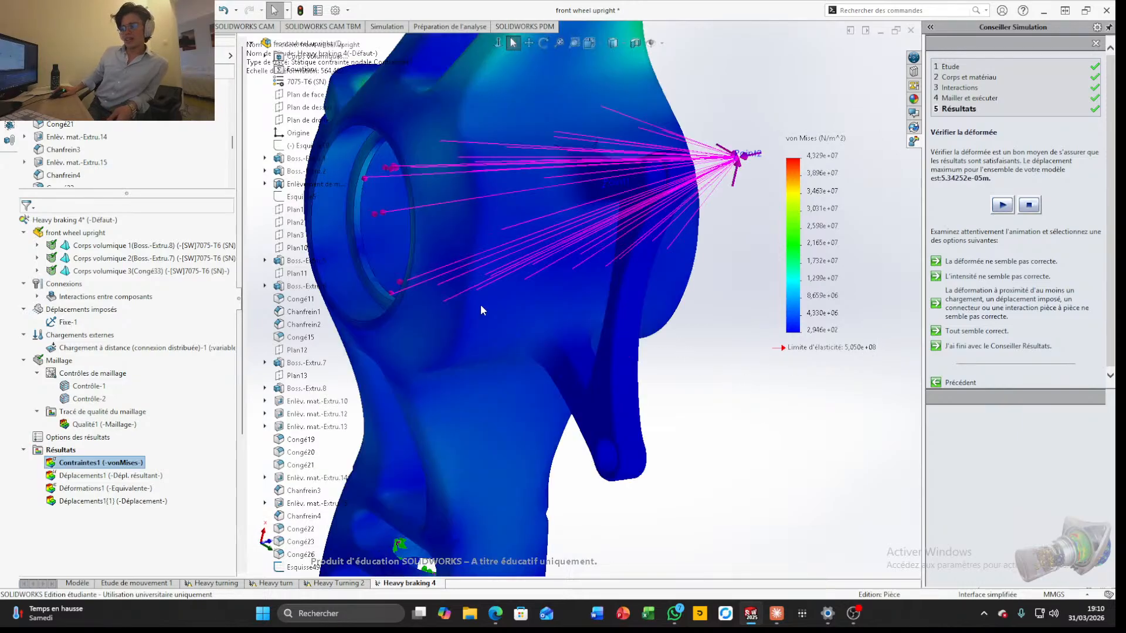
middle_click_drag(480, 304, 533, 296)
scroll(531, 296, "up", 7)
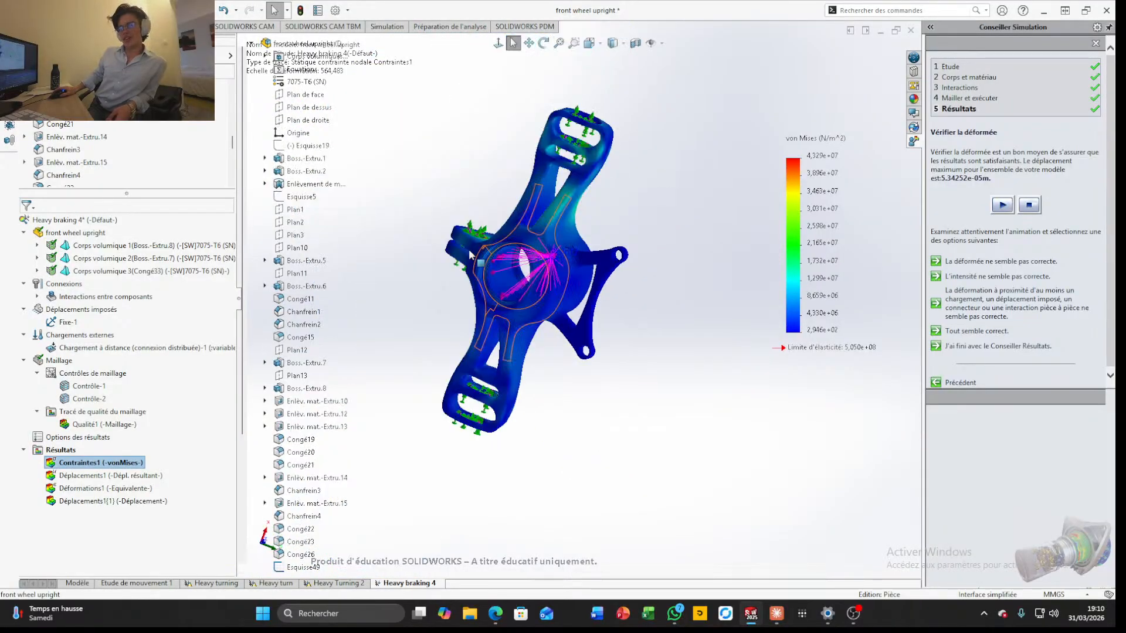
scroll(468, 249, "down", 6)
middle_click_drag(471, 232, 444, 334)
scroll(521, 208, "down", 10)
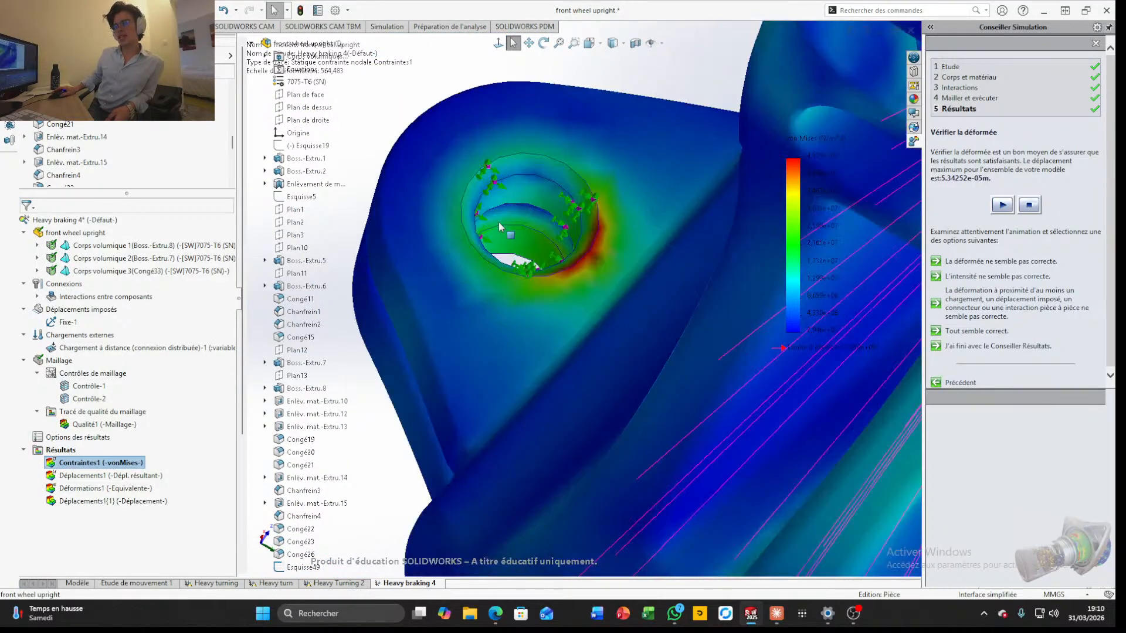
scroll(663, 366, "up", 10)
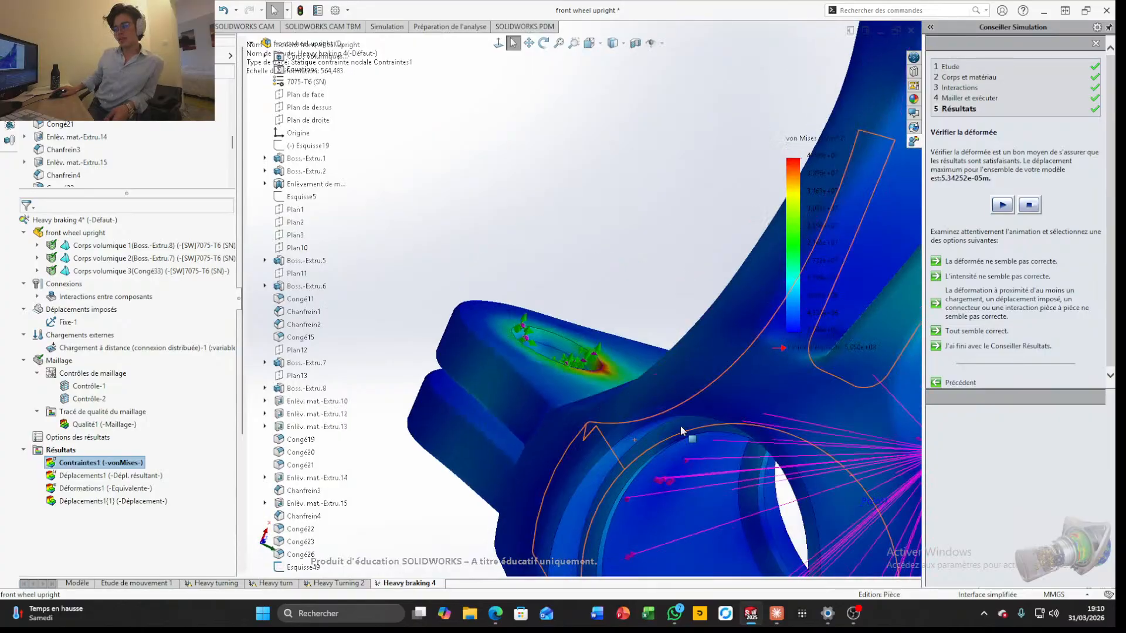
middle_click_drag(675, 409, 749, 426)
scroll(769, 366, "down", 6)
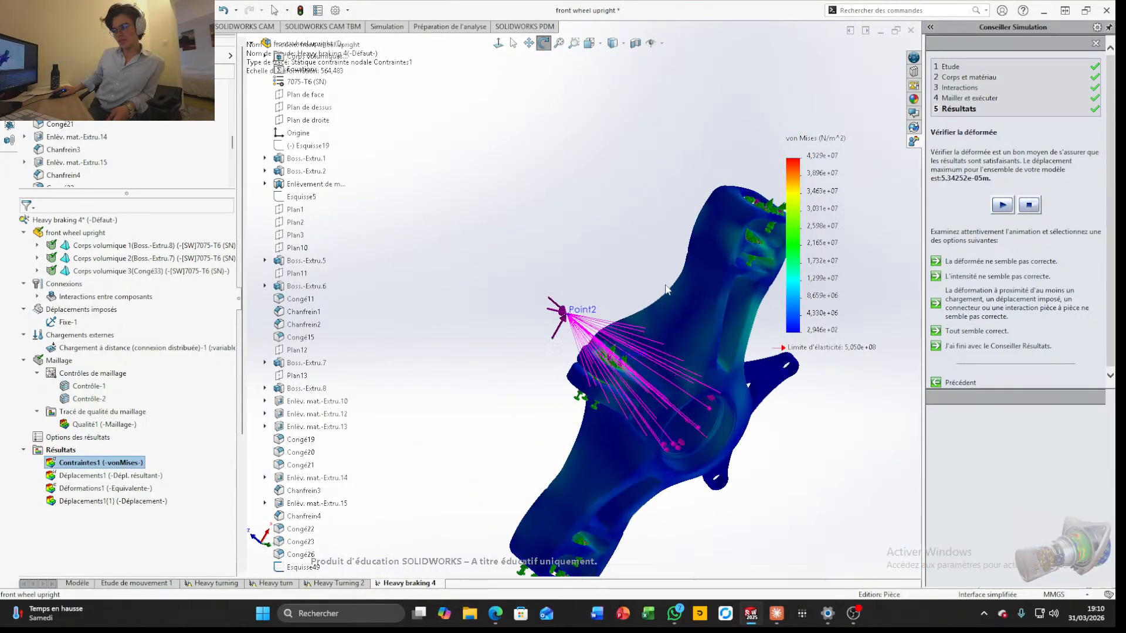
Inspect the stress distribution from the remote load side, including the upper arm, hub and side lug hole edge
scroll(651, 406, "up", 4)
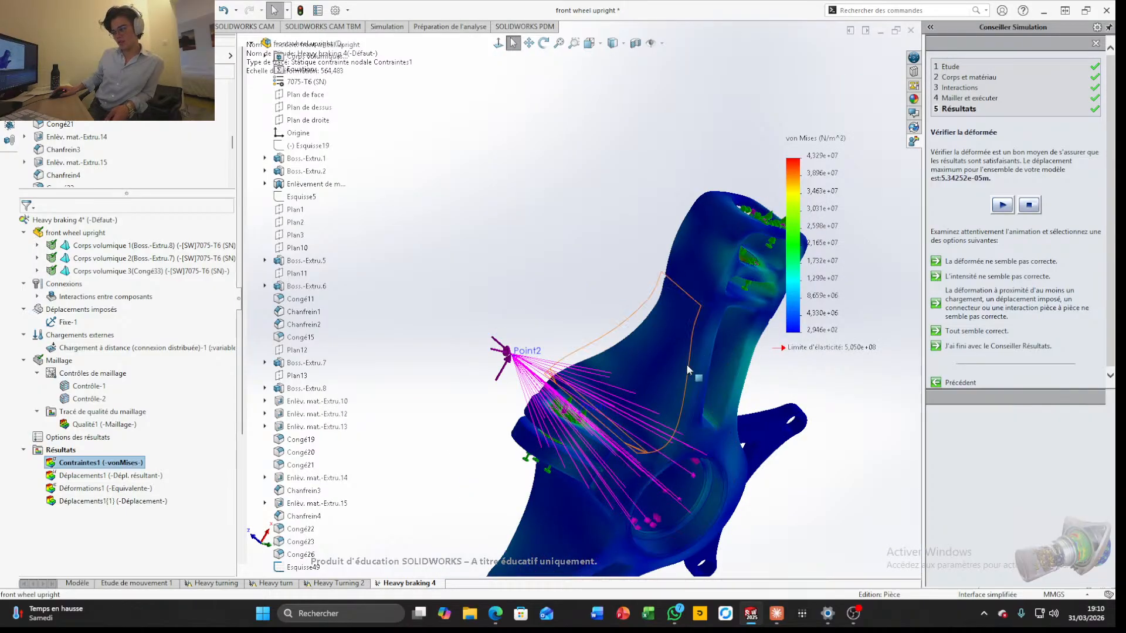
scroll(684, 368, "up", 2)
middle_click_drag(678, 375, 602, 362)
scroll(629, 355, "down", 5)
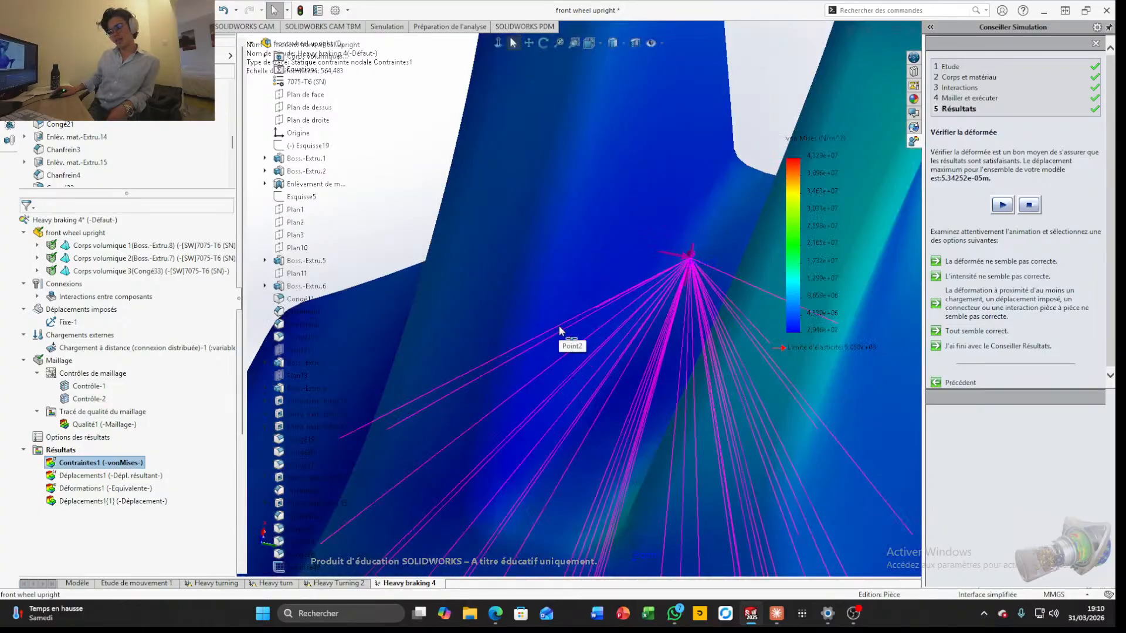
scroll(529, 318, "up", 3)
scroll(519, 292, "up", 3)
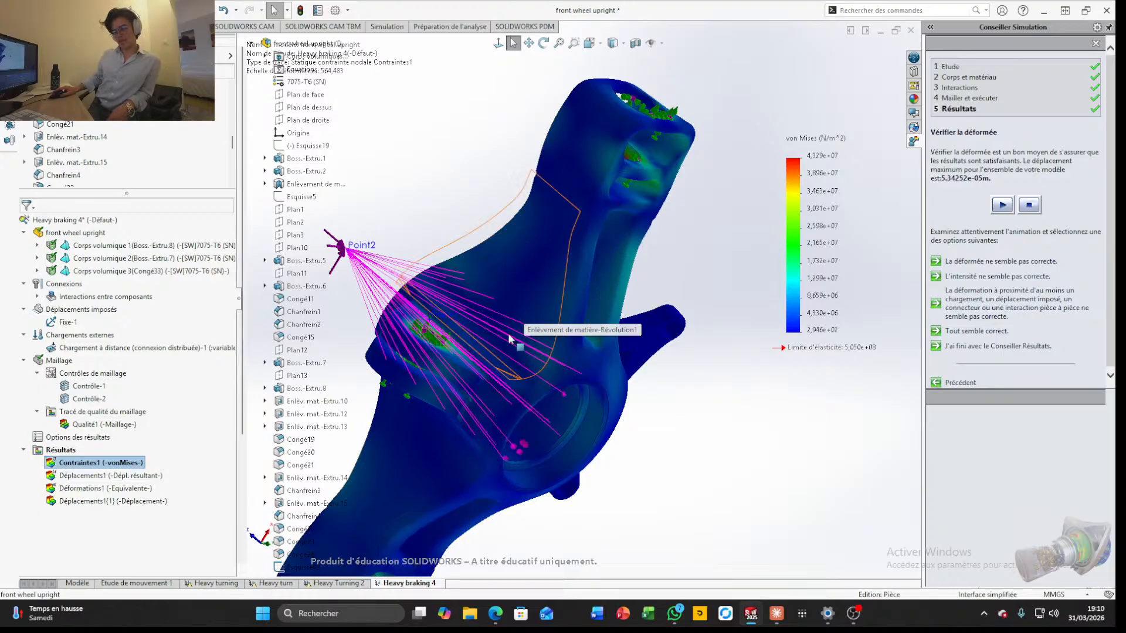
scroll(464, 352, "down", 4)
scroll(437, 386, "down", 5)
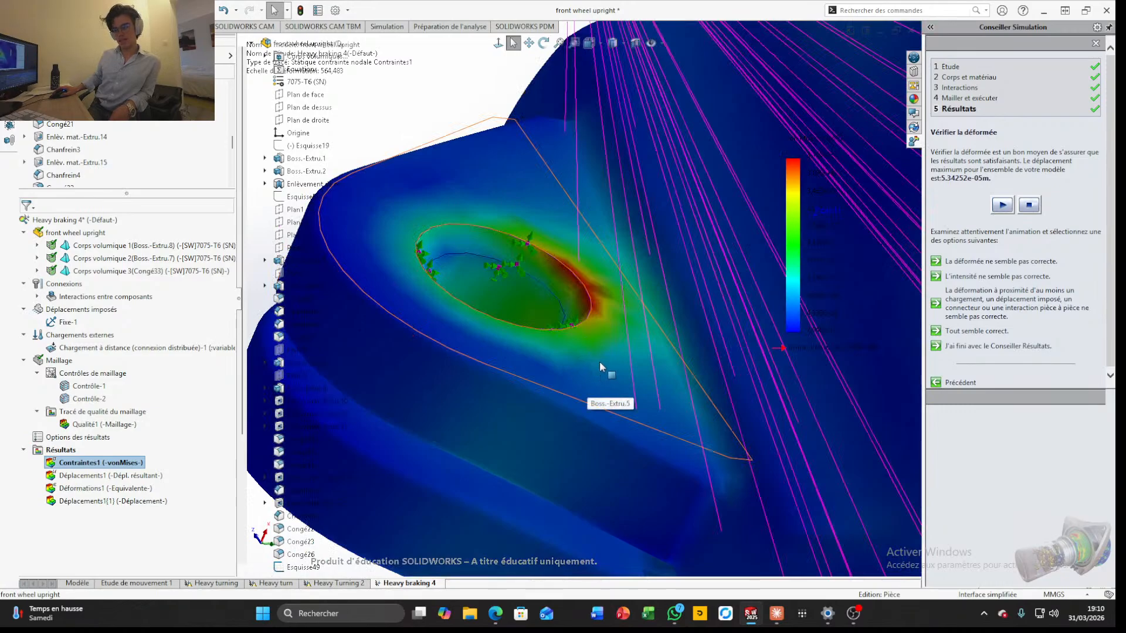
scroll(597, 360, "down", 3)
scroll(596, 358, "up", 7)
scroll(595, 358, "up", 4)
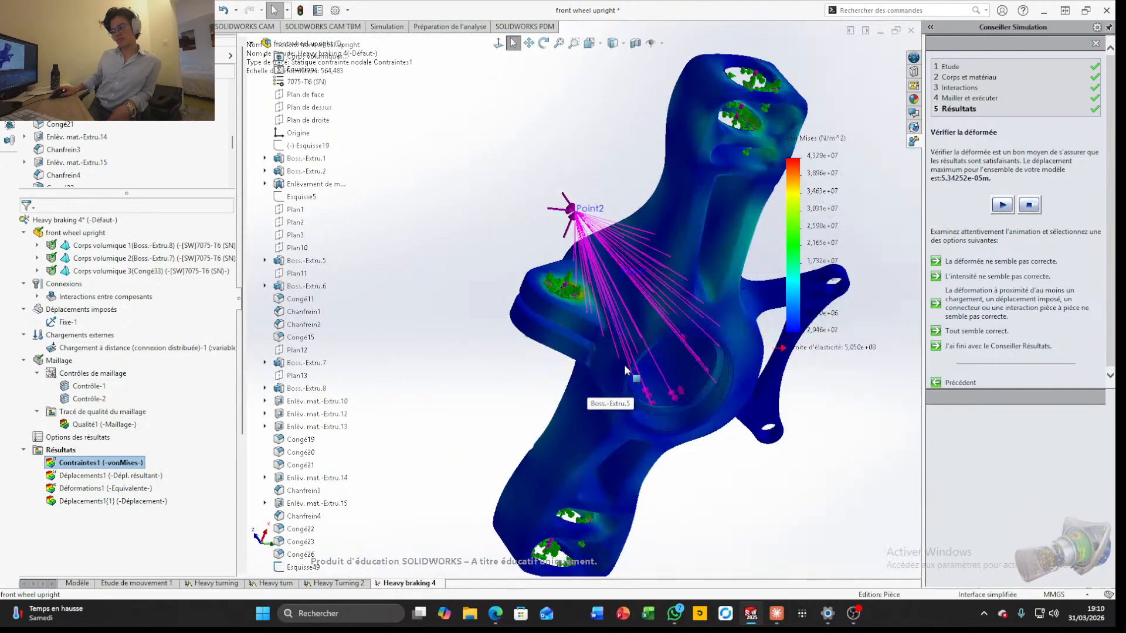
middle_click_drag(596, 356, 551, 299)
scroll(551, 300, "up", 2)
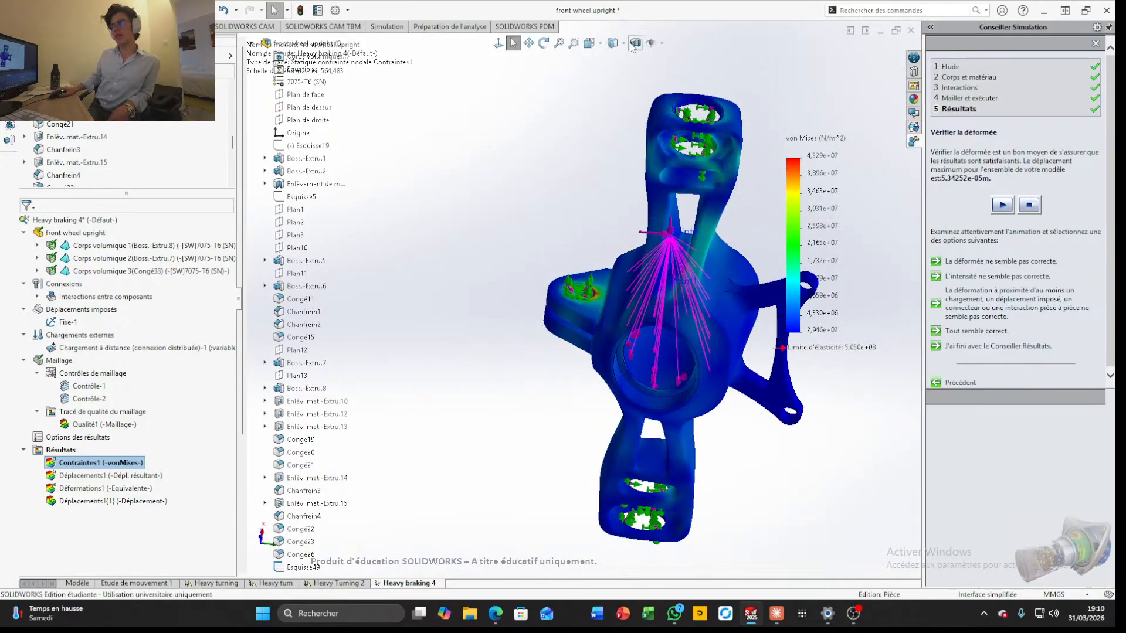
Apply a planar section view through the upright on Plan de face with a 6 mm offset
left_click(613, 43)
middle_click_drag(420, 277, 689, 345)
mouse_move(737, 373)
left_mouse_down()
mouse_move(830, 464)
mouse_move(731, 359)
left_mouse_up()
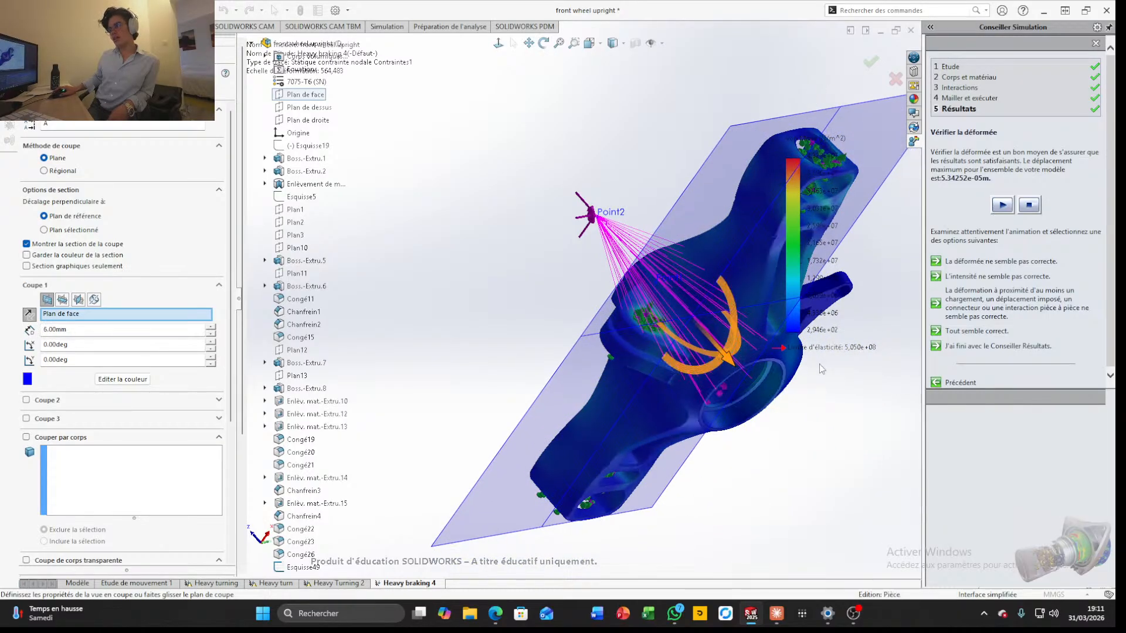
middle_click_drag(821, 368, 619, 287)
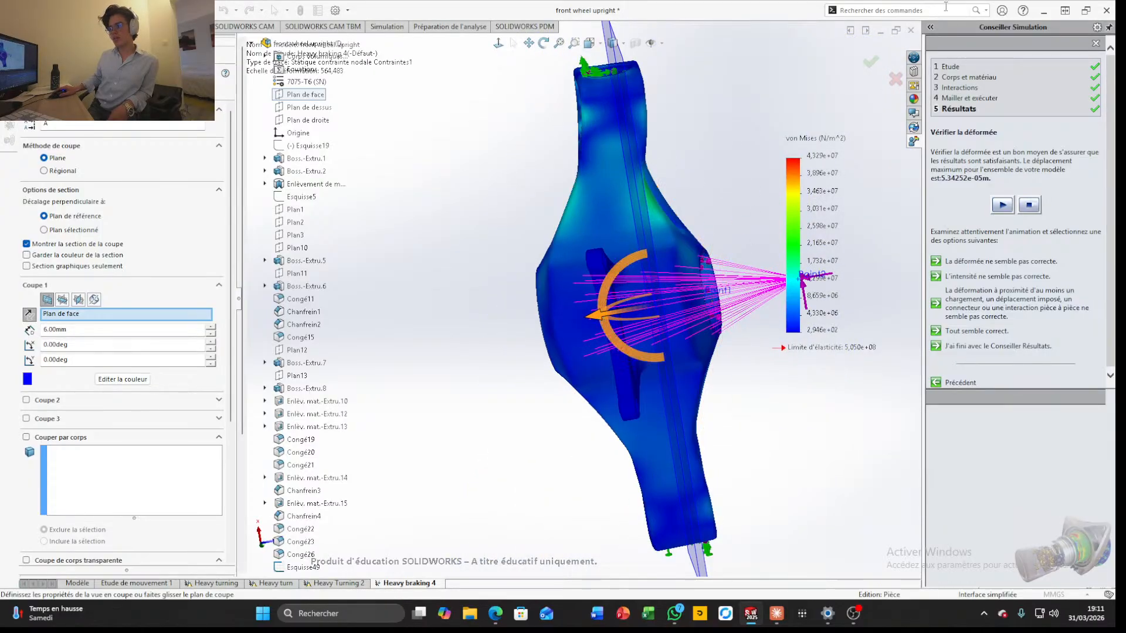
left_click(869, 63)
Examine the stress plot on the hub and arms with the section view active
middle_click_drag(741, 181, 805, 153)
scroll(655, 284, "down", 5)
scroll(637, 267, "up", 7)
middle_click_drag(629, 258, 579, 242)
scroll(587, 228, "down", 5)
scroll(587, 227, "up", 3)
scroll(580, 241, "up", 5)
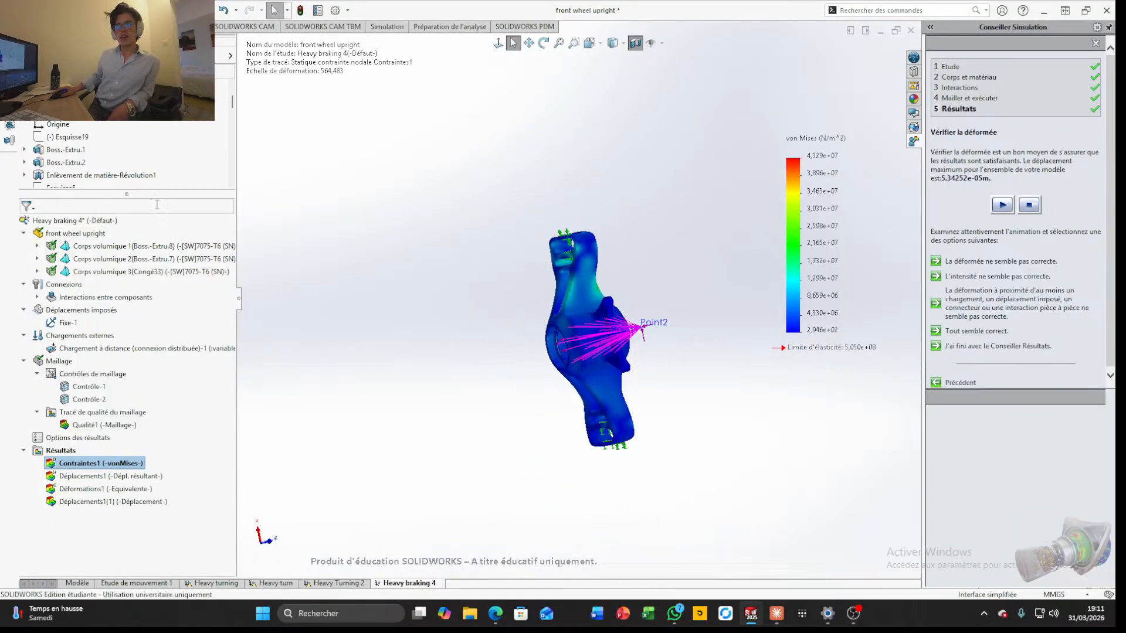
Hide the Contraintes1 stress plot and turn off the section view
right_click(124, 465)
left_click(171, 201)
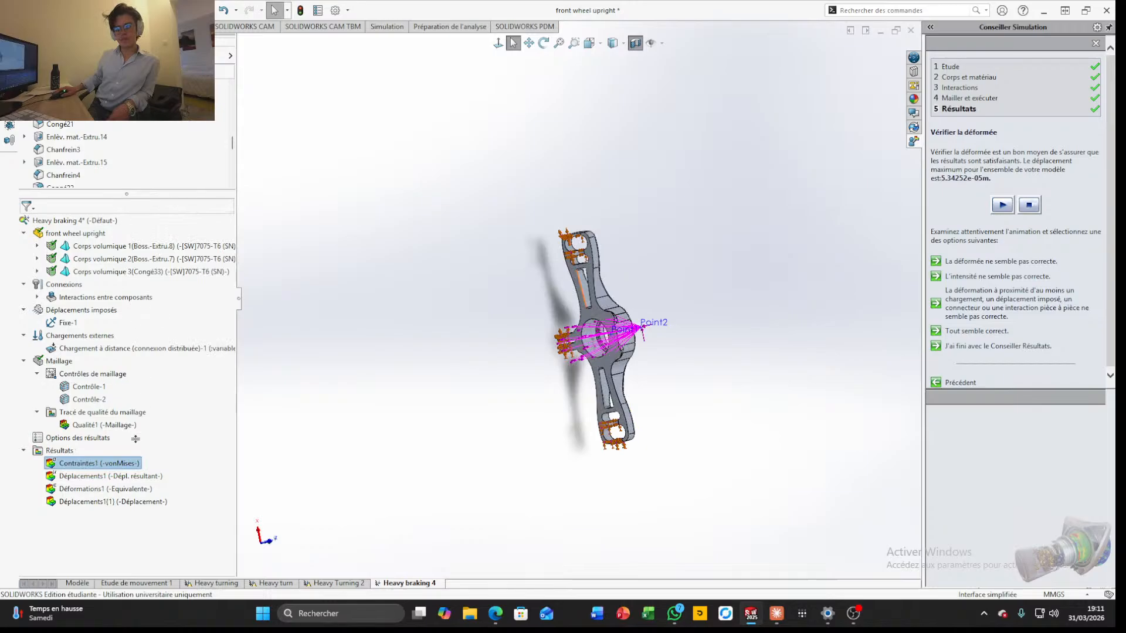
left_click_drag(177, 202, 192, 328)
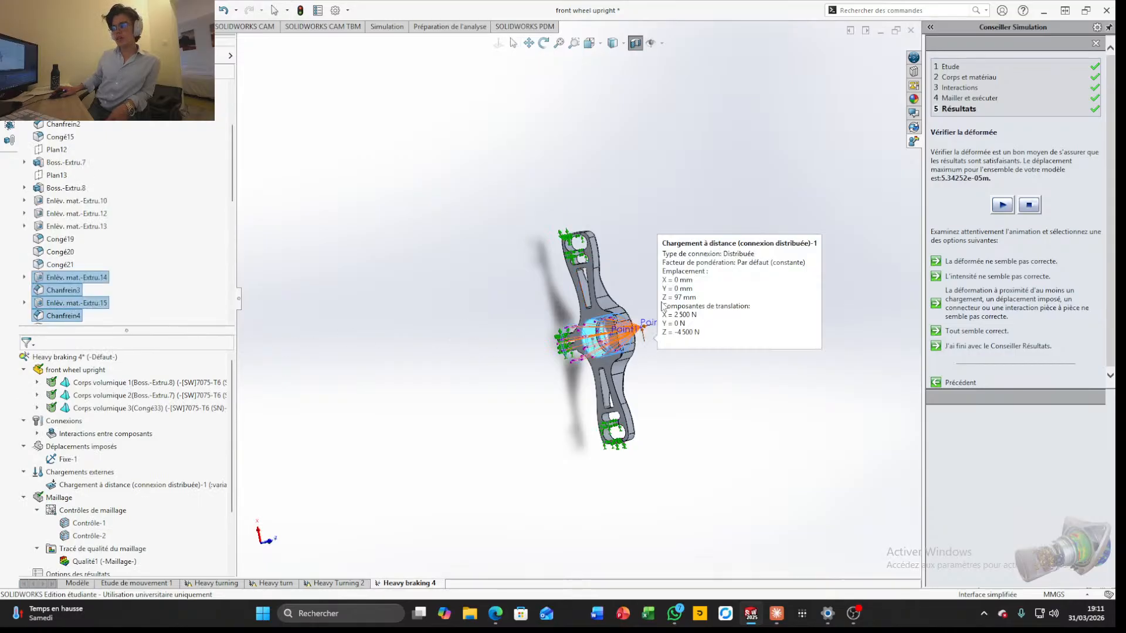
left_click(635, 44)
key("f")
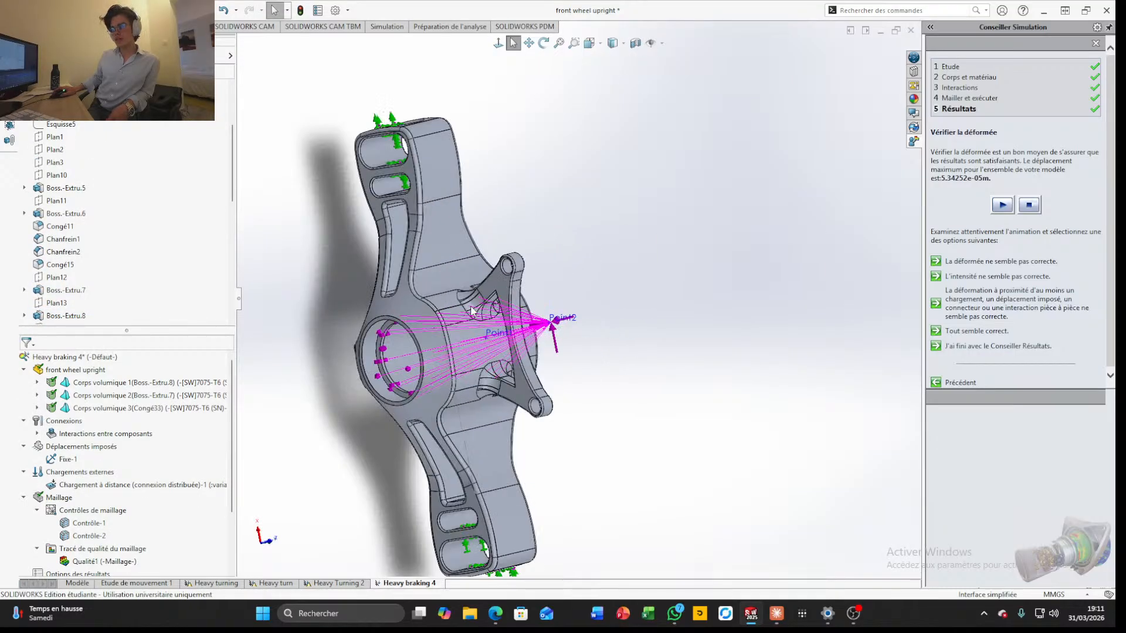
Hide the symbols of the Fixe-1 fixture, the external loads and the mesh controls
right_click(64, 460)
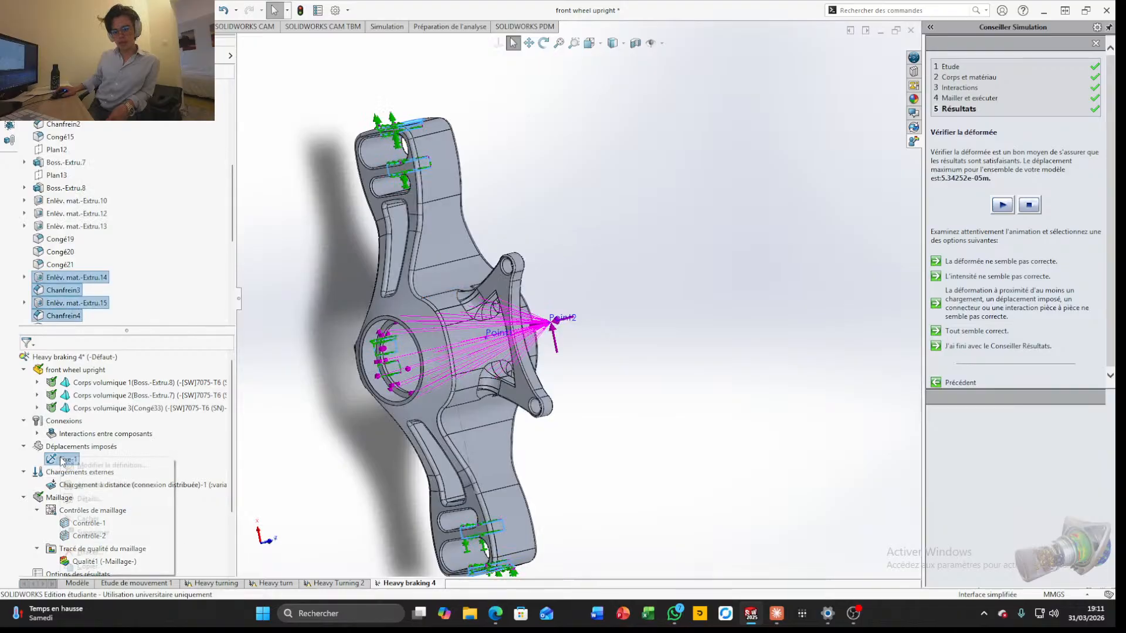
left_click(90, 519)
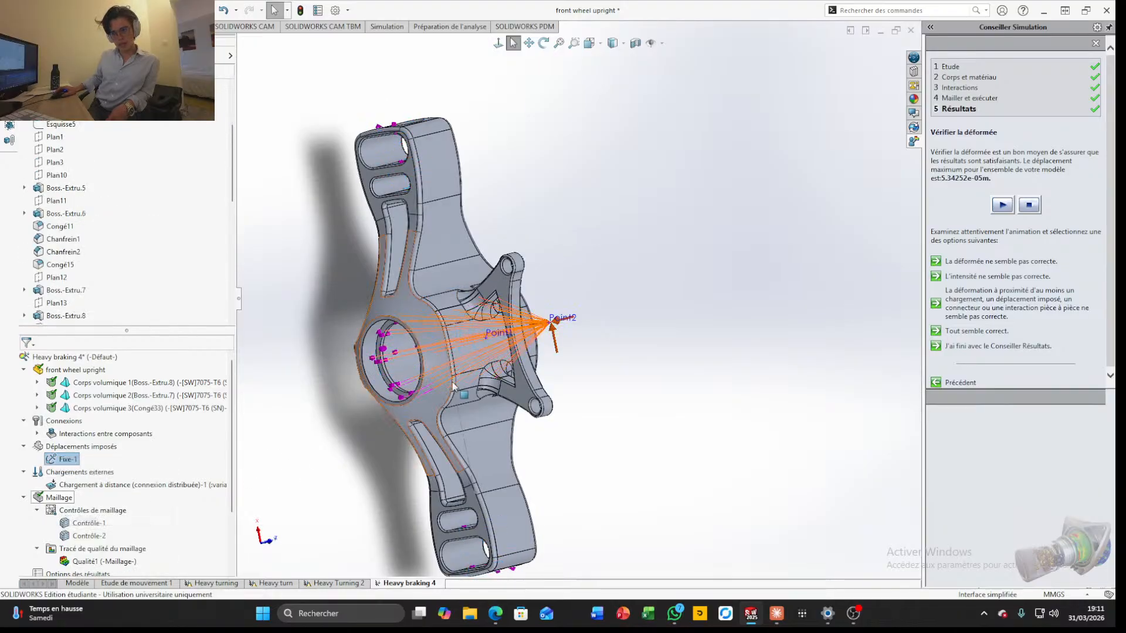
right_click(76, 472)
left_click(108, 414)
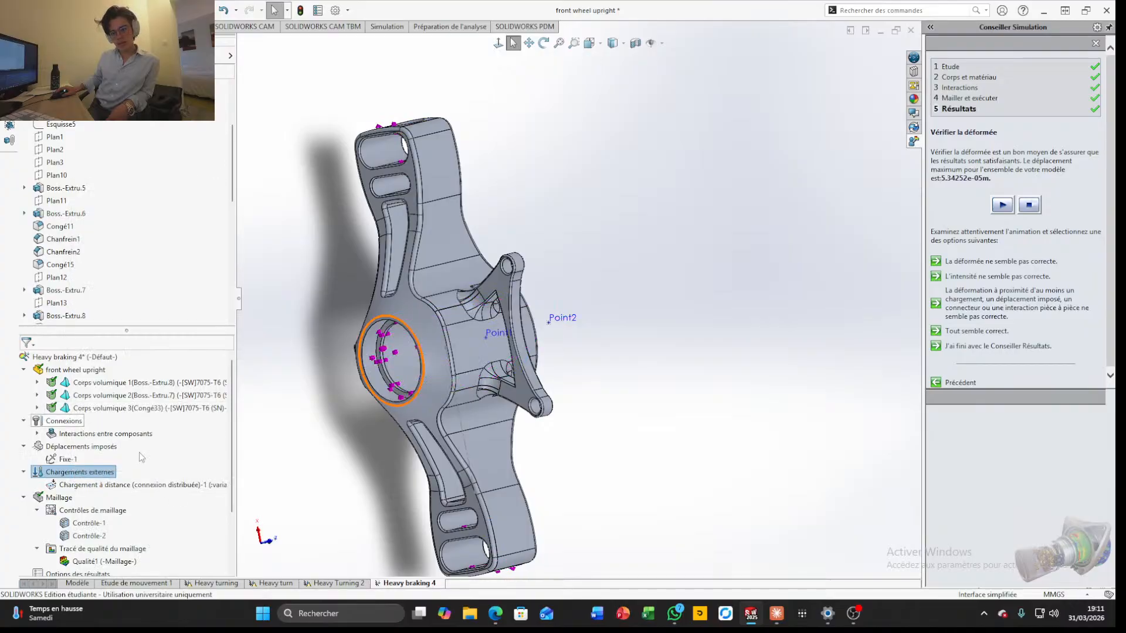
right_click(62, 499)
left_click(111, 441)
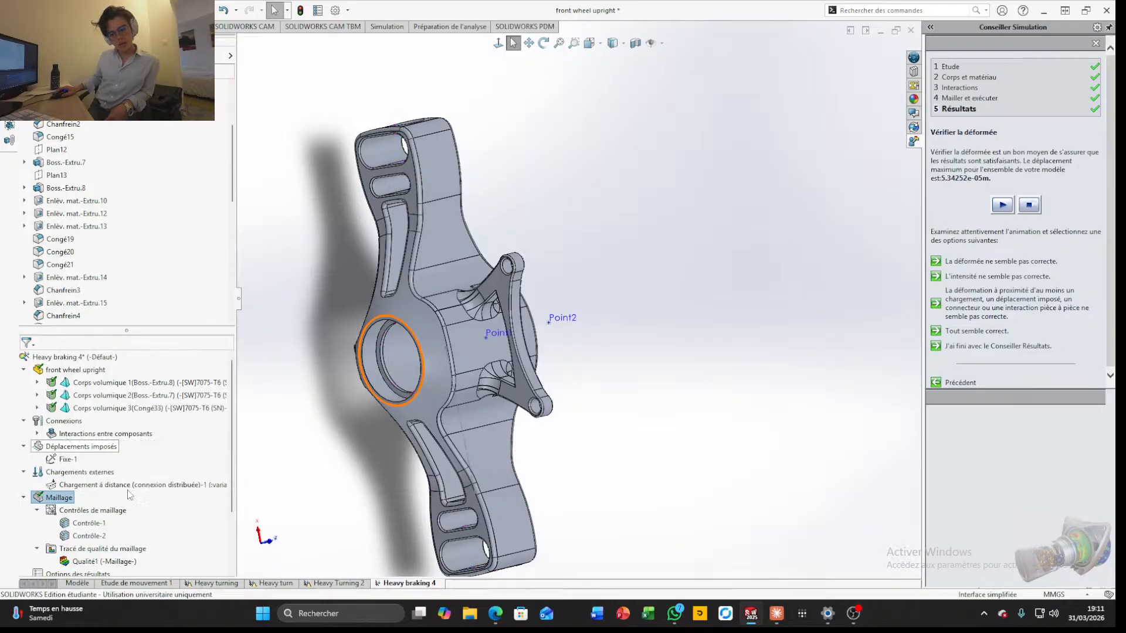
left_click(349, 429)
Start a new sketch on Plan de dessus
scroll(638, 303, "up", 4)
middle_click_drag(563, 302, 757, 244)
scroll(621, 293, "down", 2)
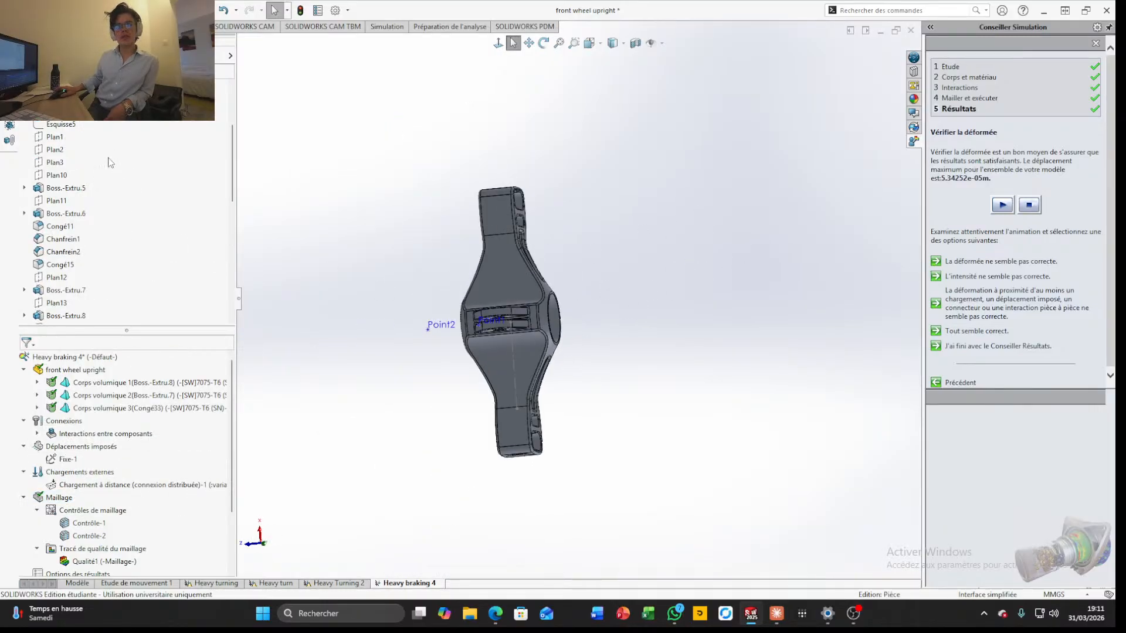
scroll(79, 150, "up", 3)
left_click(75, 151)
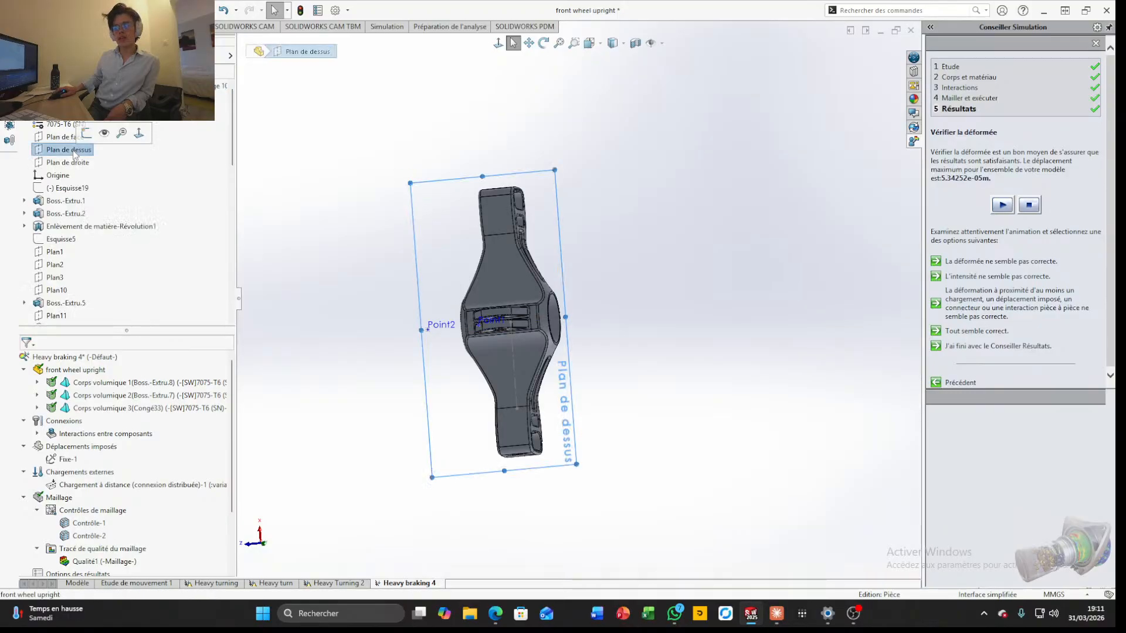
left_click(95, 138)
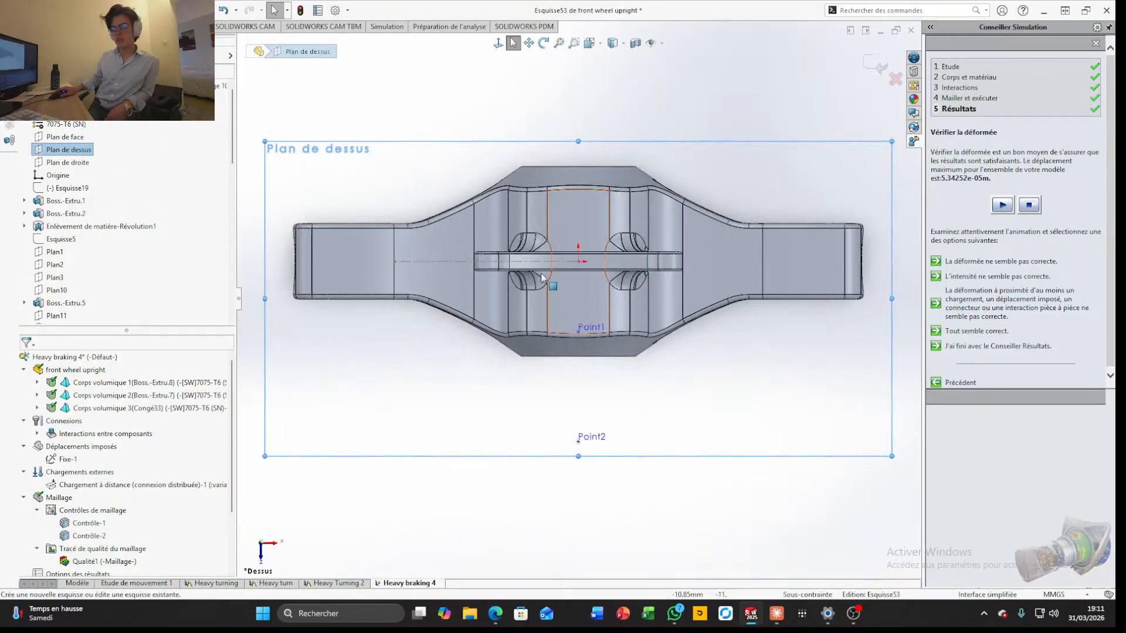
scroll(417, 280, "down", 3)
scroll(418, 279, "up", 2)
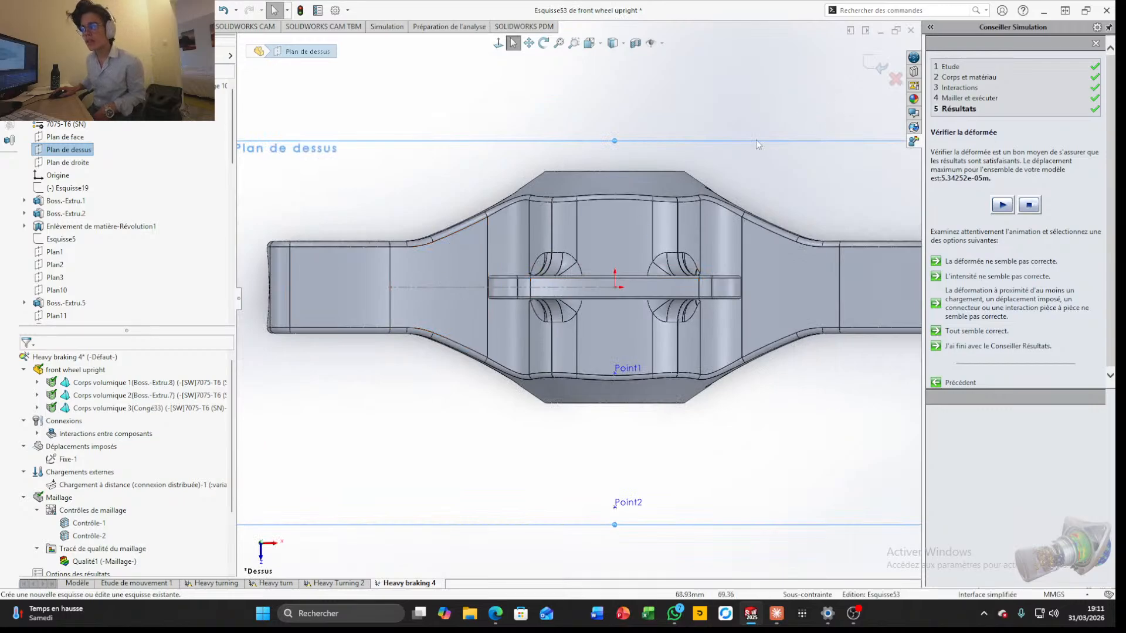
Convert the horizontal centre line of Esquisse52 into the new sketch and make it a construction line
left_click(439, 287)
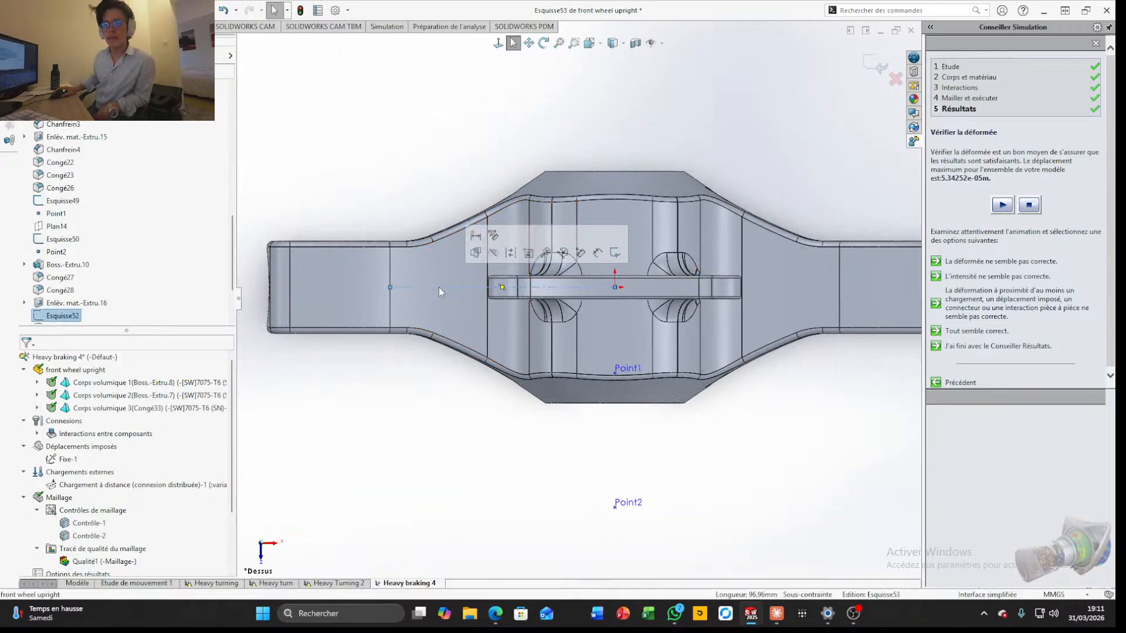
left_click(55, 26)
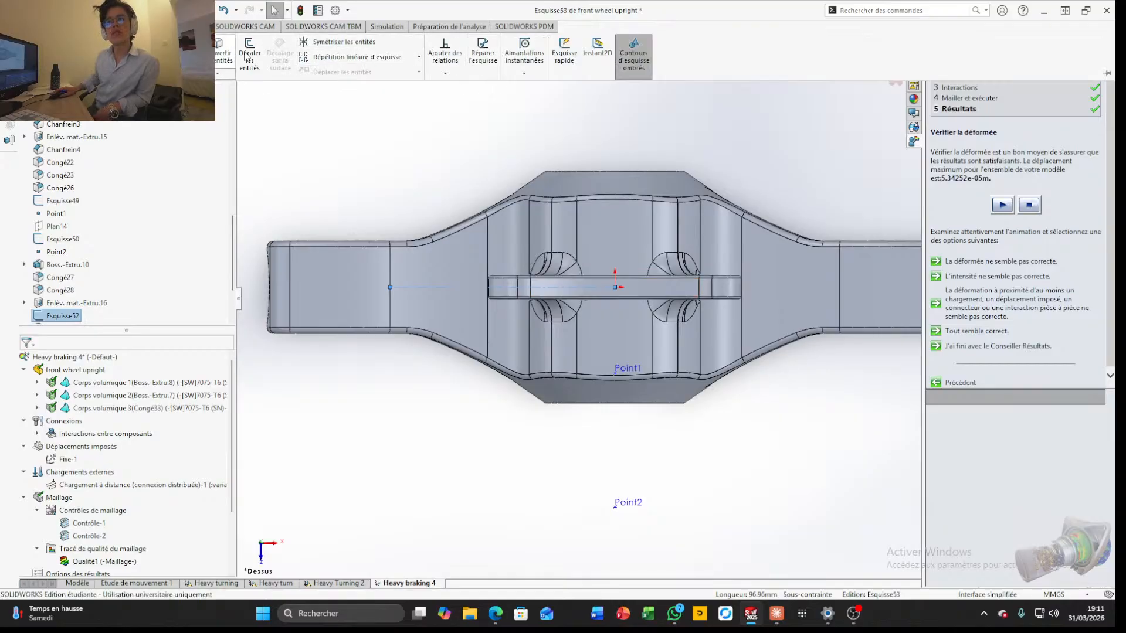
left_click(222, 59)
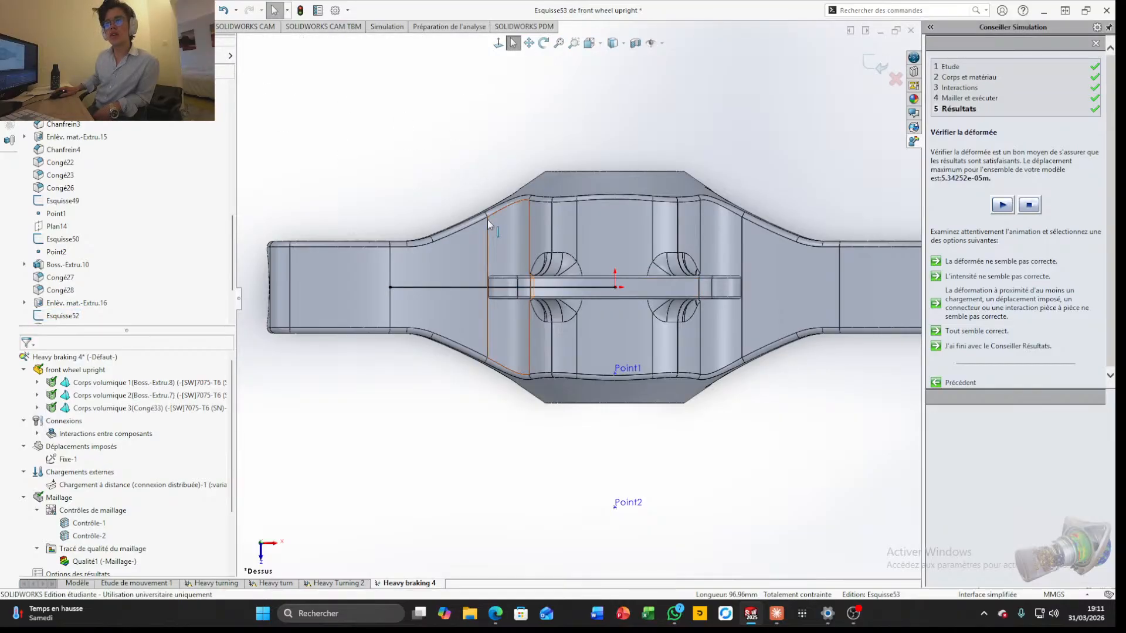
left_click(450, 288)
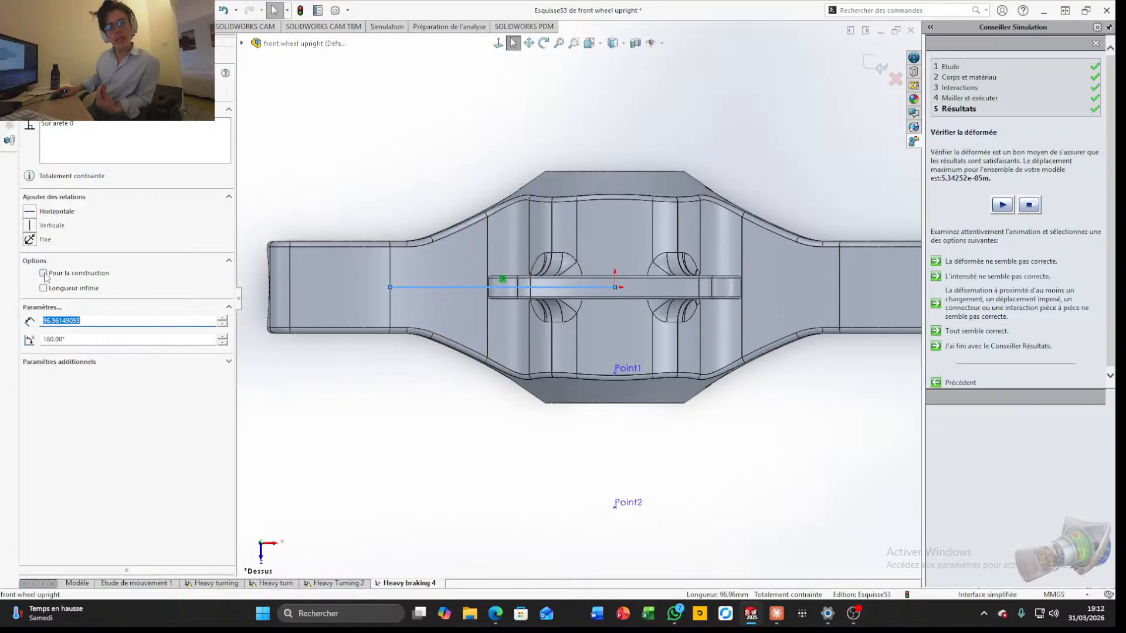
left_click(43, 273)
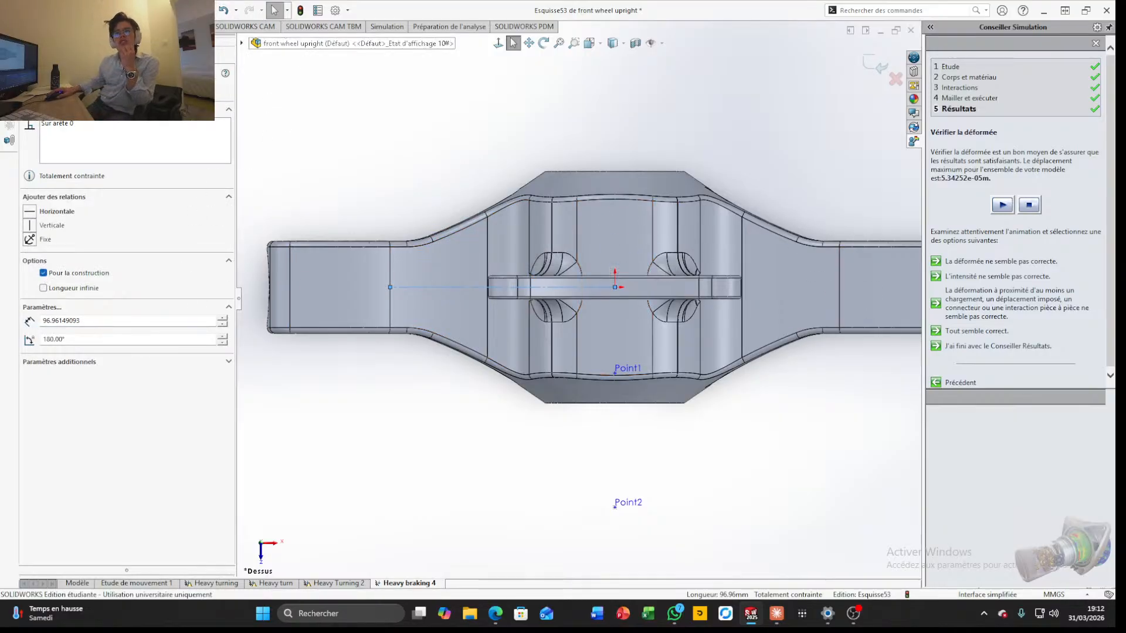
Draw a vertical centreline about 33 mm long from the origin, on the side opposite Point1
left_click(58, 27)
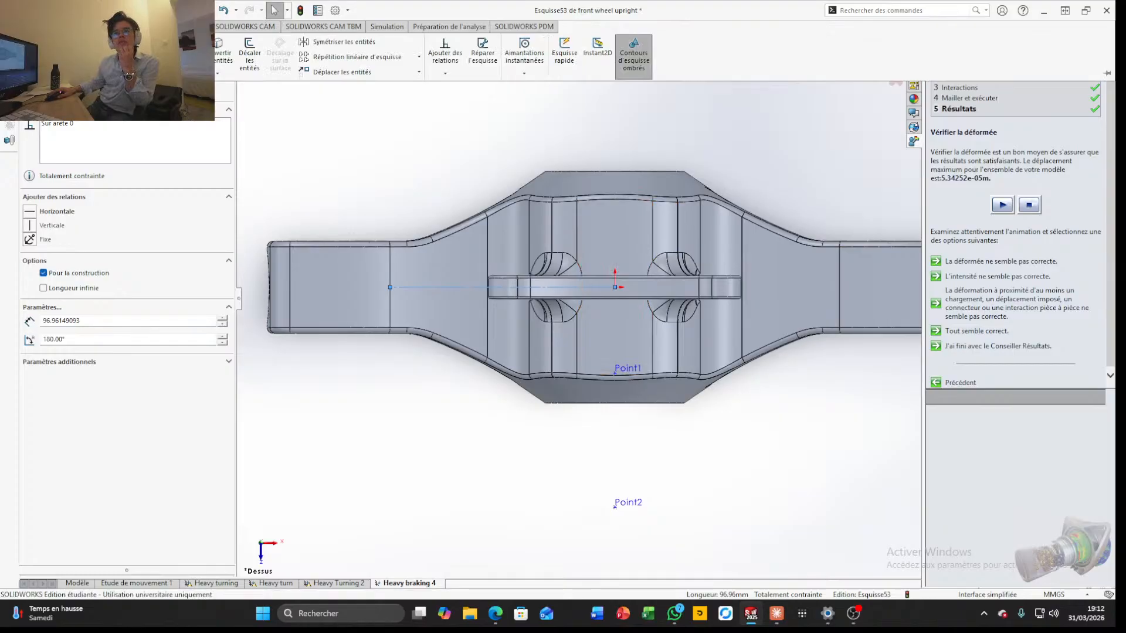
left_click(82, 42)
left_click(100, 71)
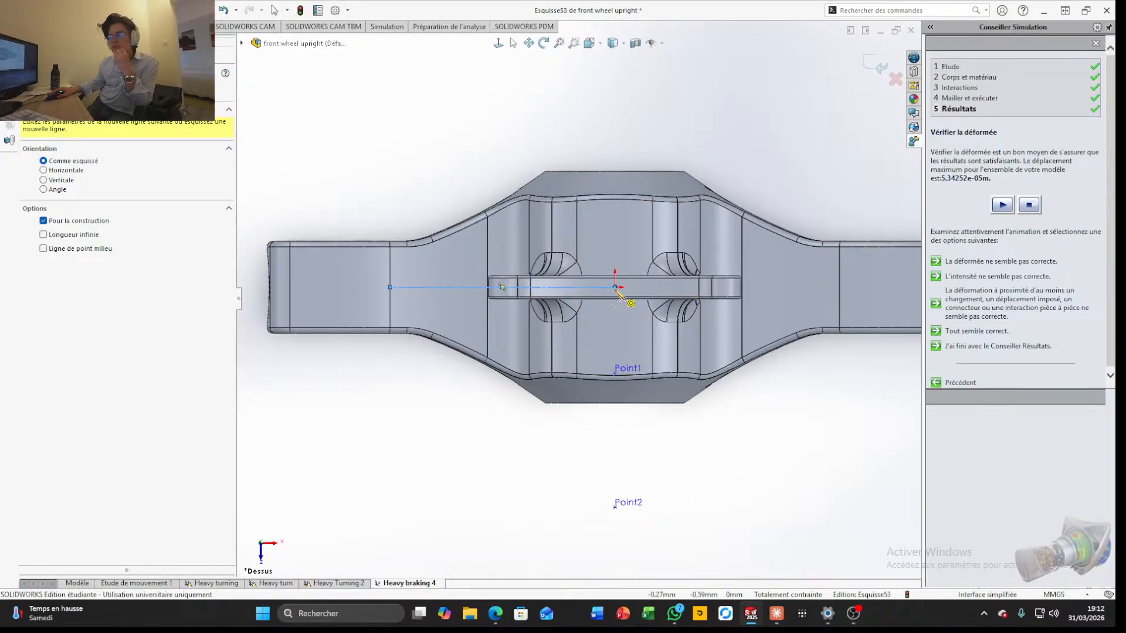
left_click(615, 287)
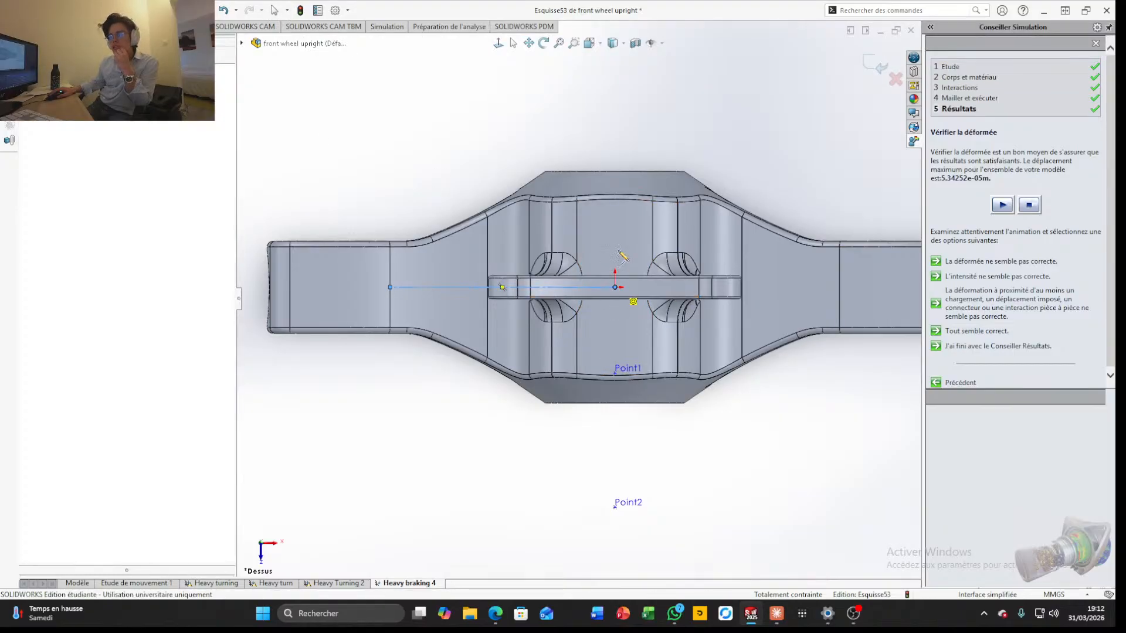
left_click(615, 211)
key("Escape")
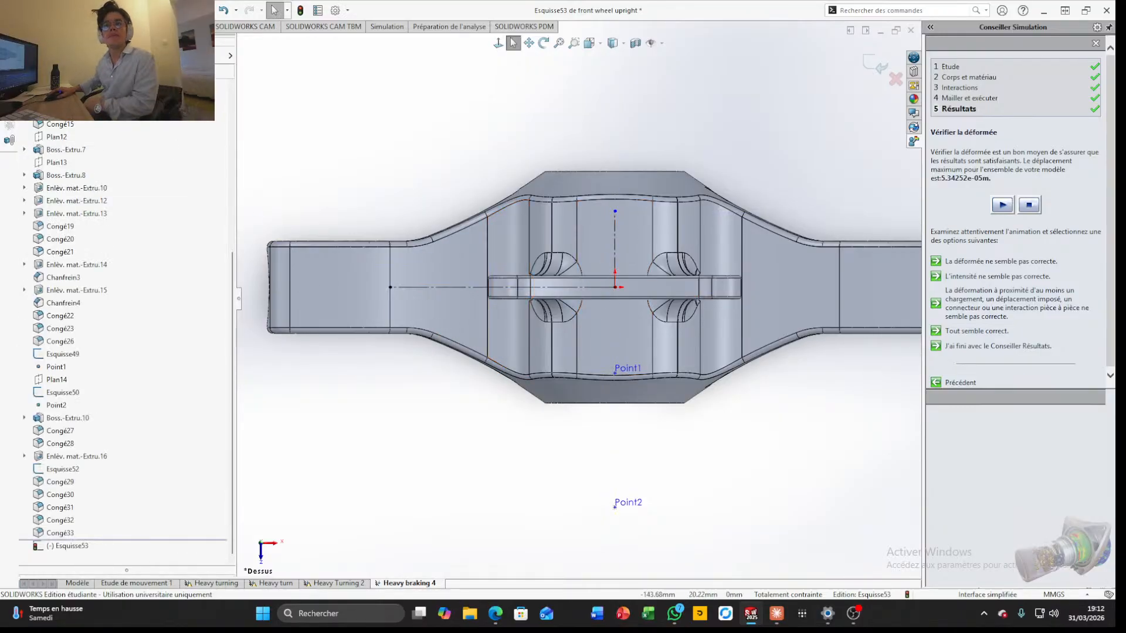
left_click(52, 26)
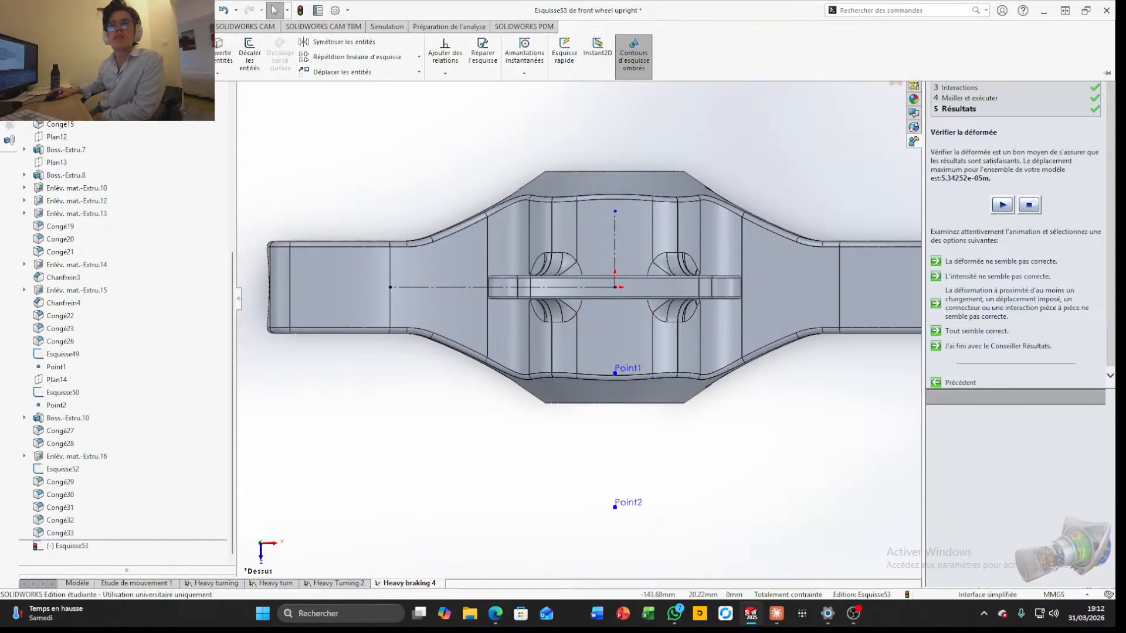
Sketch an open profile on the arm: a vertical line about 10.4 mm up from the centre line, a rising sloped line about 27 mm long, and a vertical line back down
left_click(80, 42)
scroll(431, 273, "down", 5)
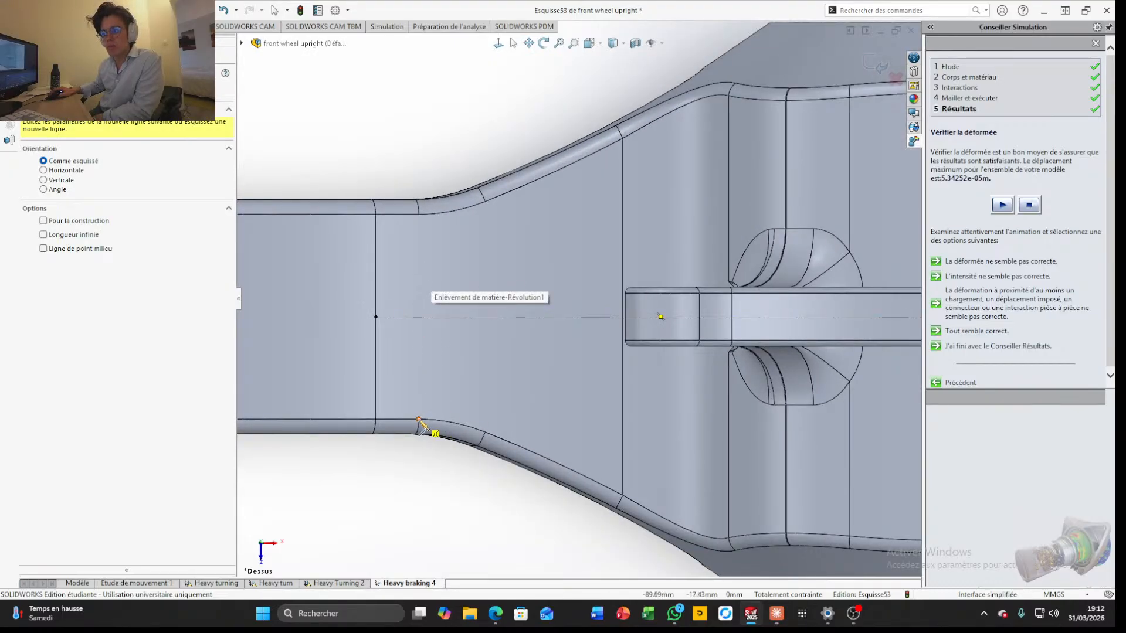
left_click(417, 317)
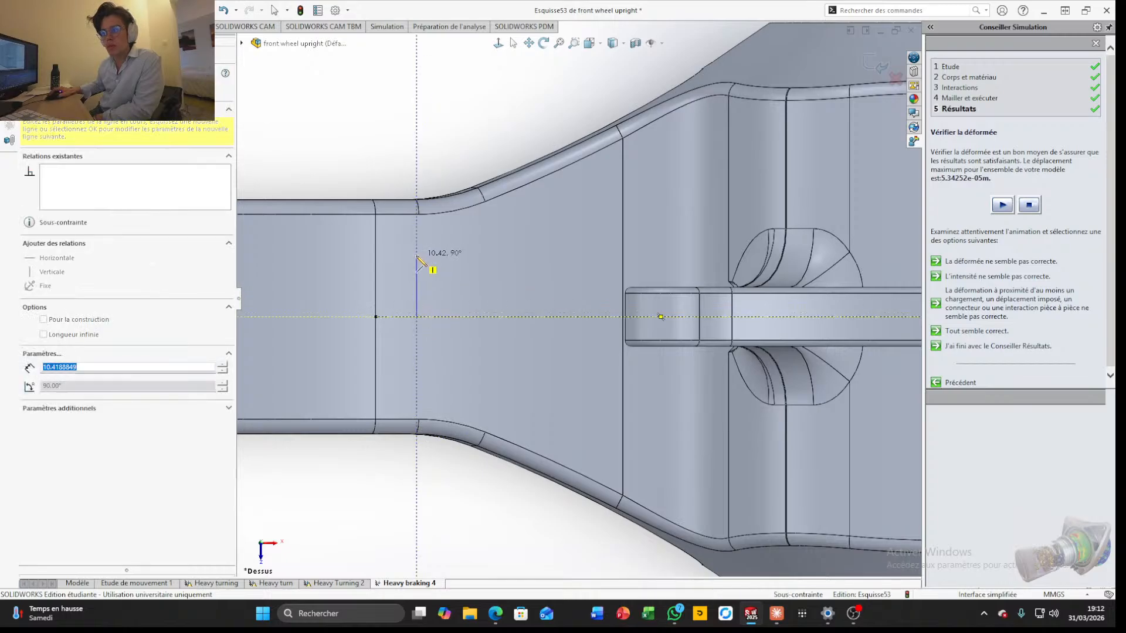
left_click(416, 255)
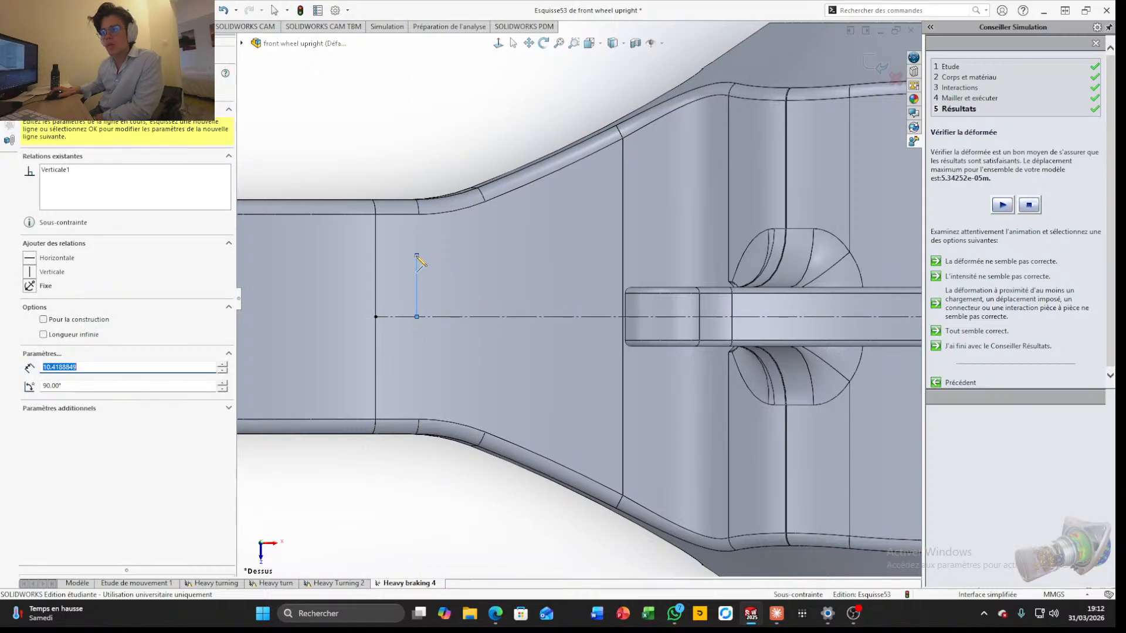
left_click(570, 207)
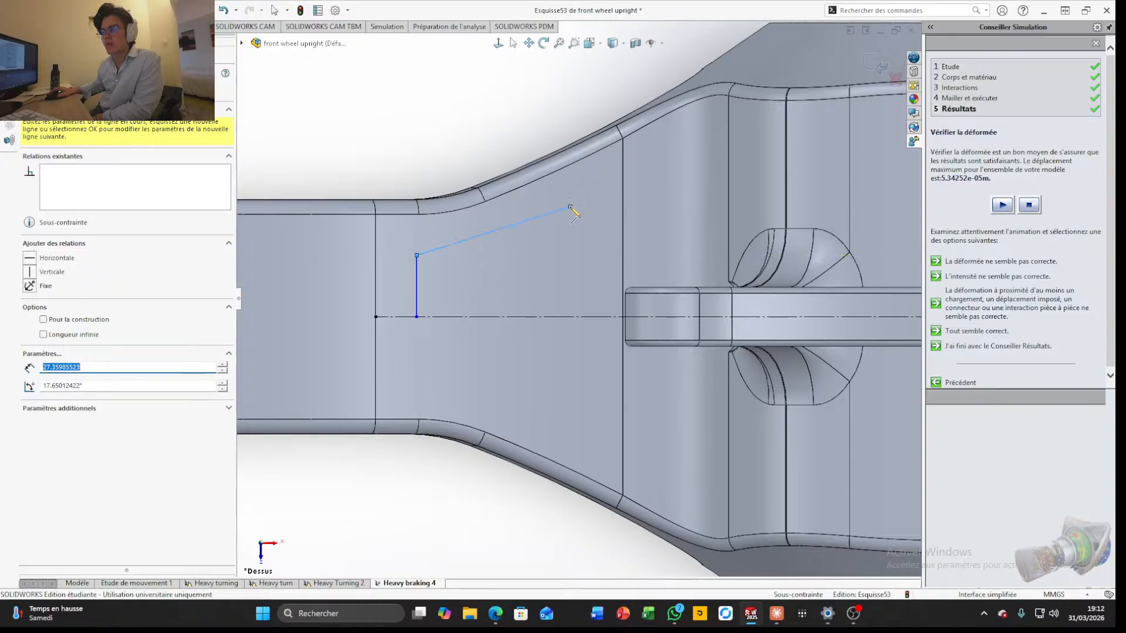
left_click(570, 317)
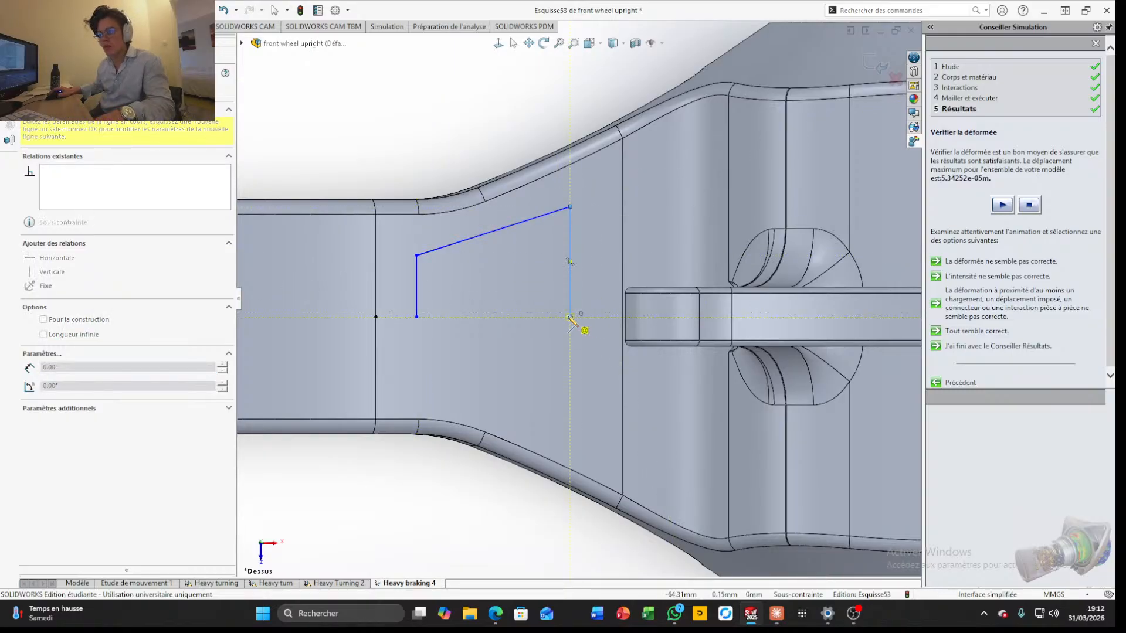
key("Escape")
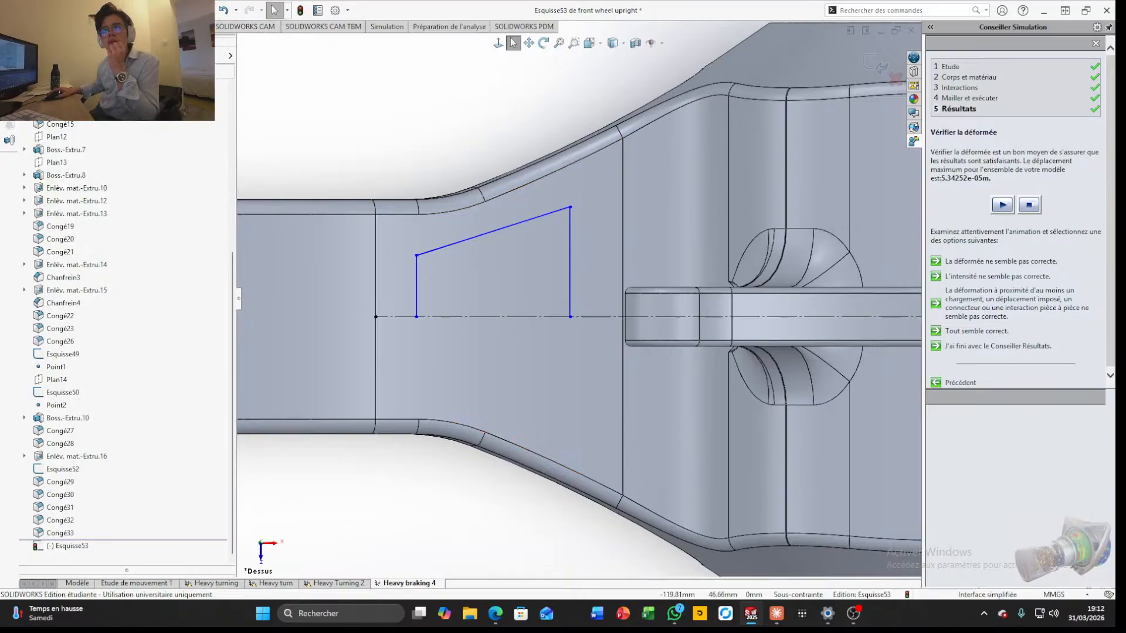
left_click(478, 237)
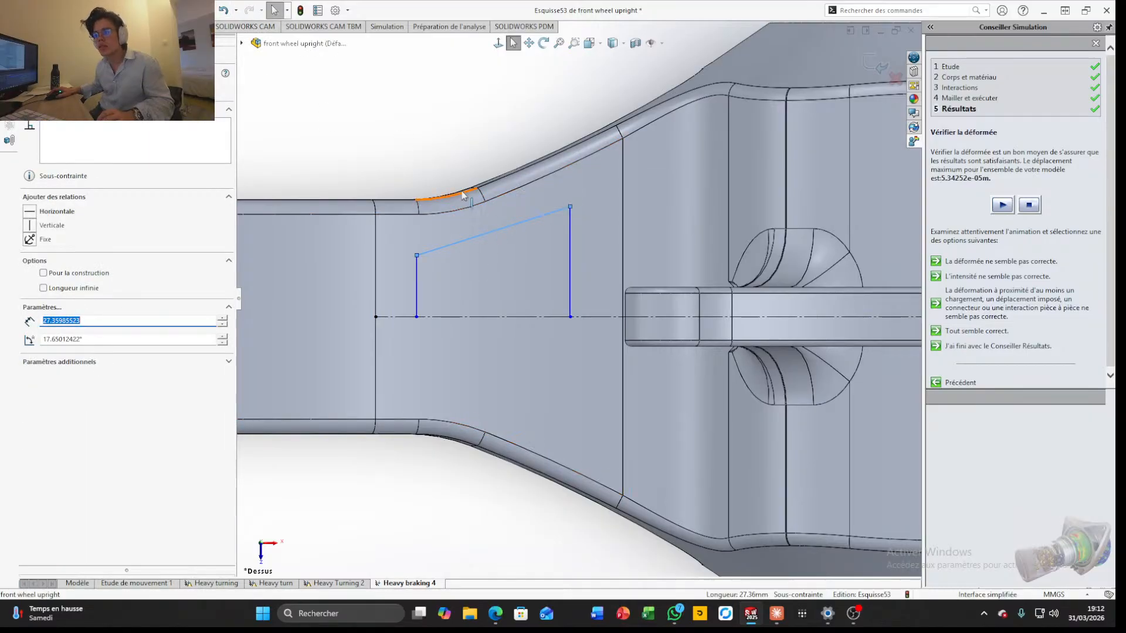
left_click(521, 194, "ctrl")
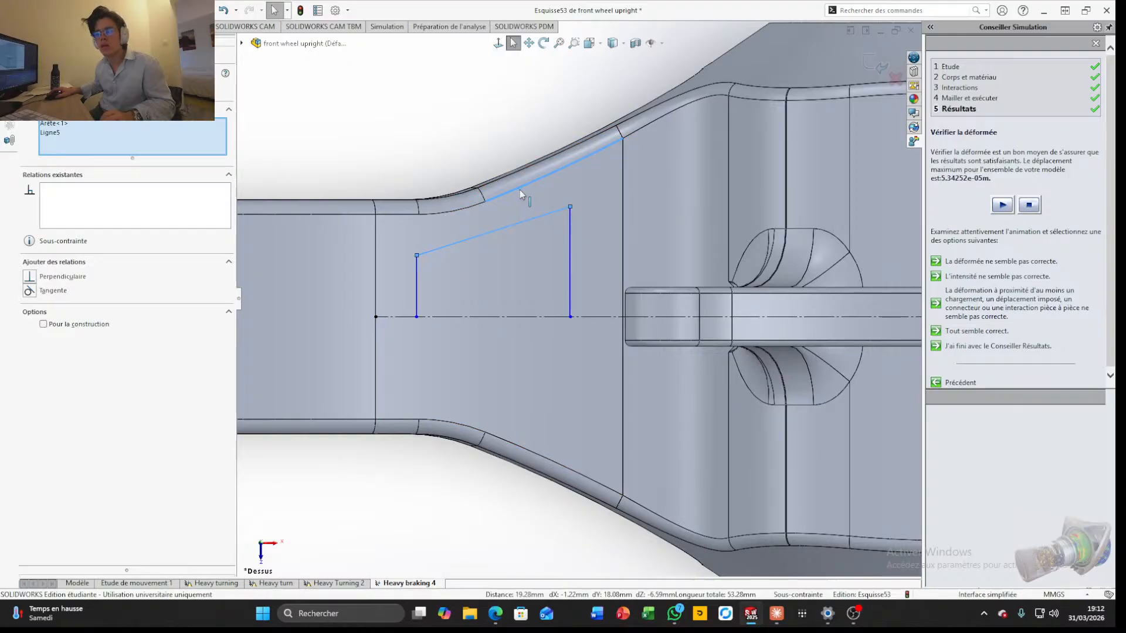
left_click(521, 194, "ctrl")
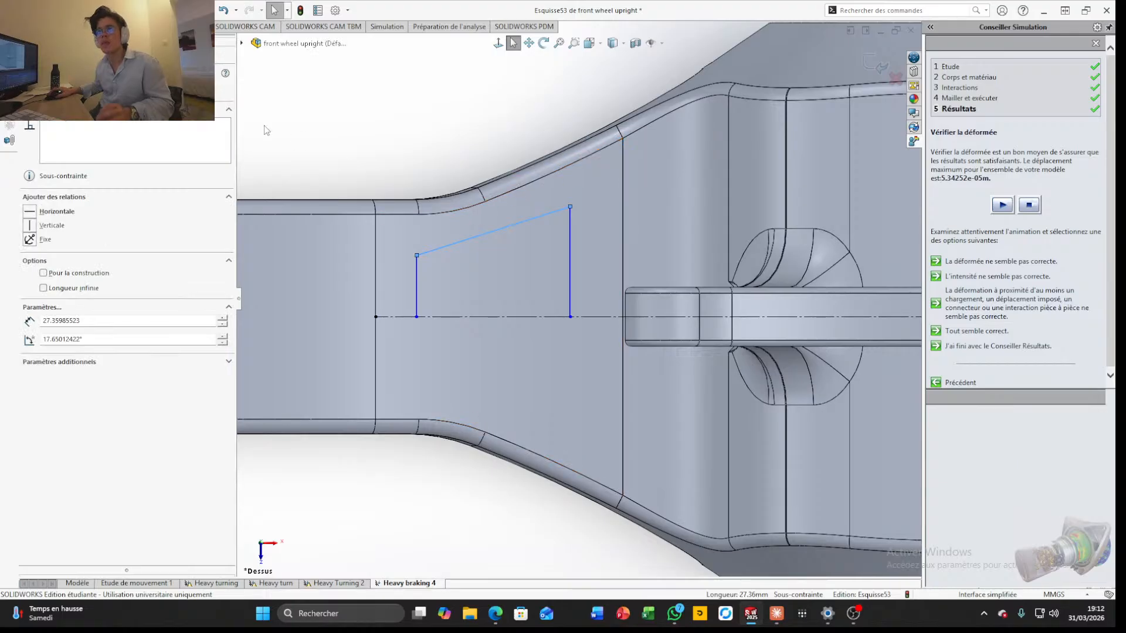
Draw a construction centreline about 25 mm long over the arm's inner sloped edge, above the open profile
left_click(18, 27)
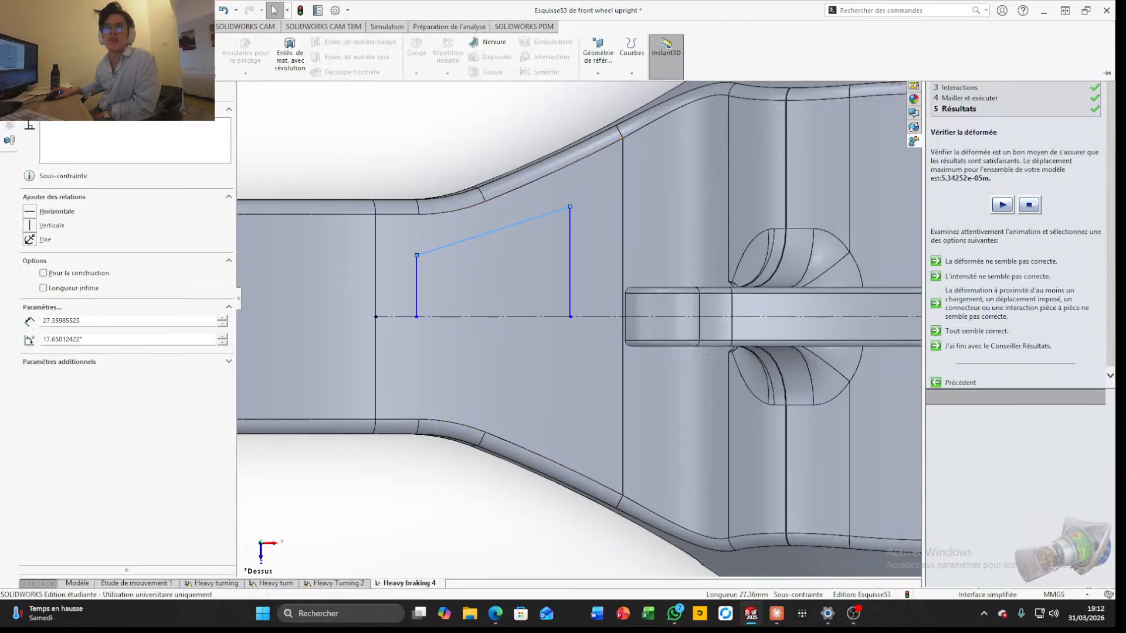
left_click(54, 26)
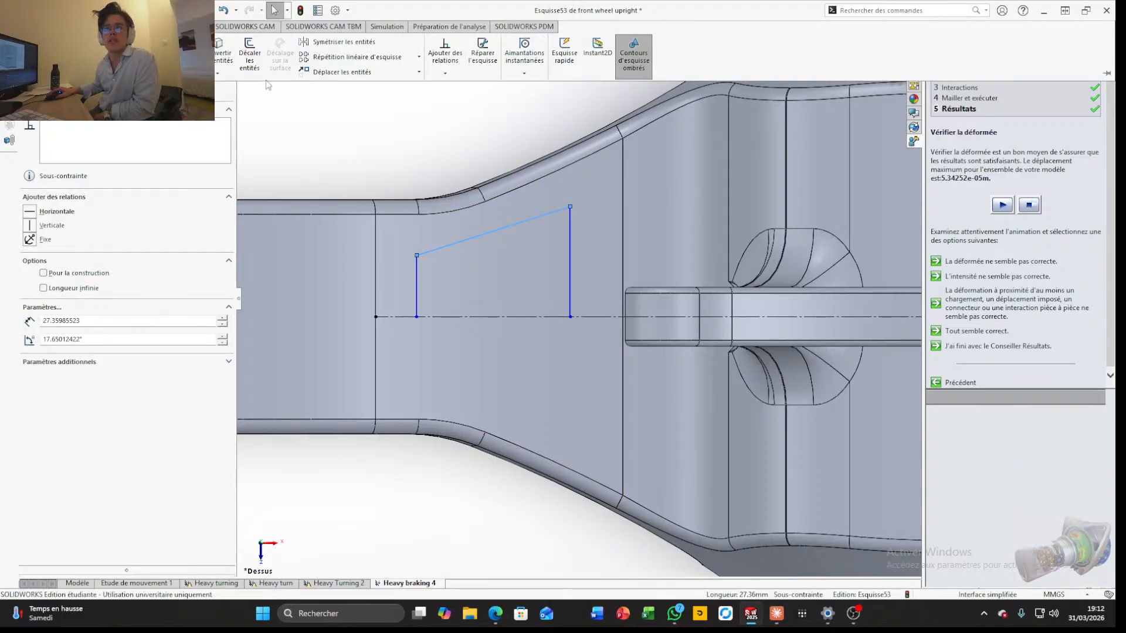
left_click(108, 70)
left_click(622, 138)
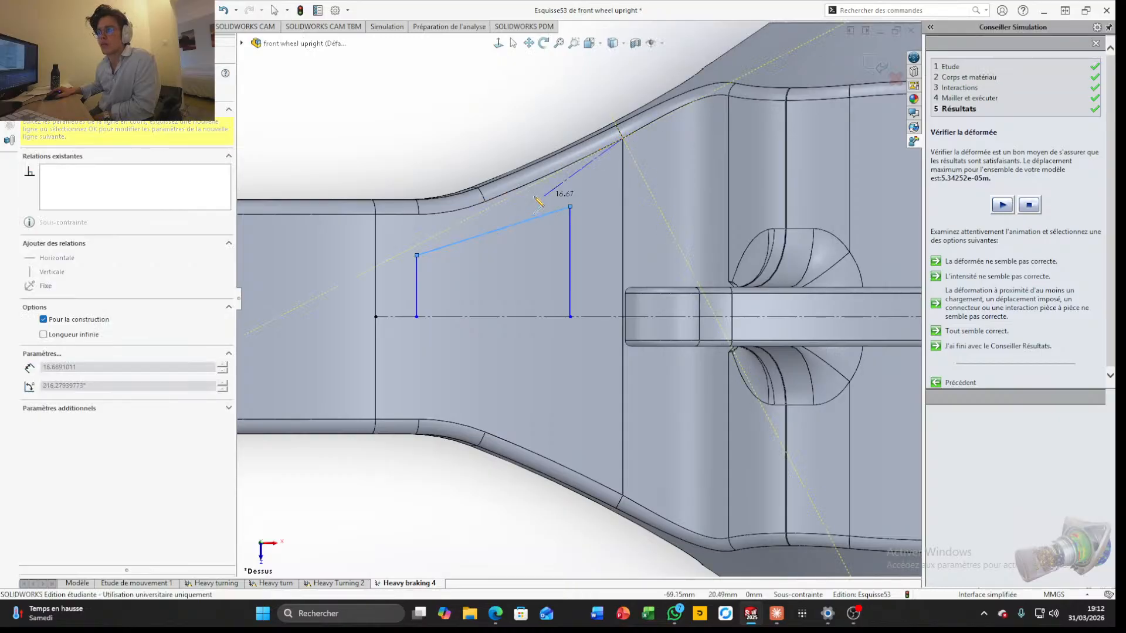
left_click(486, 202)
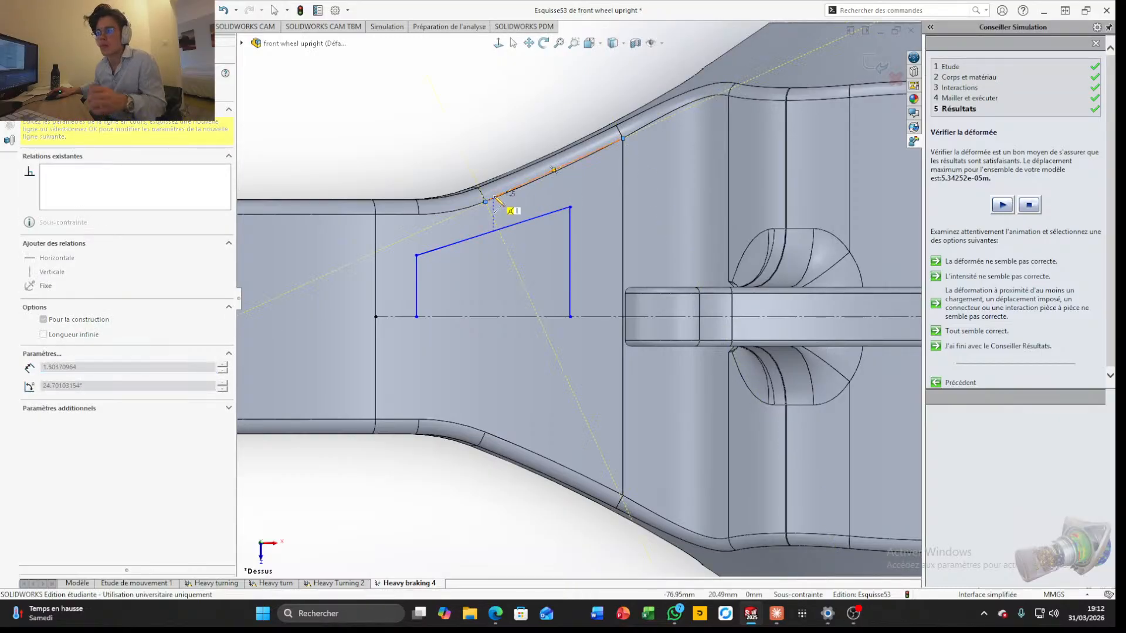
key("Escape")
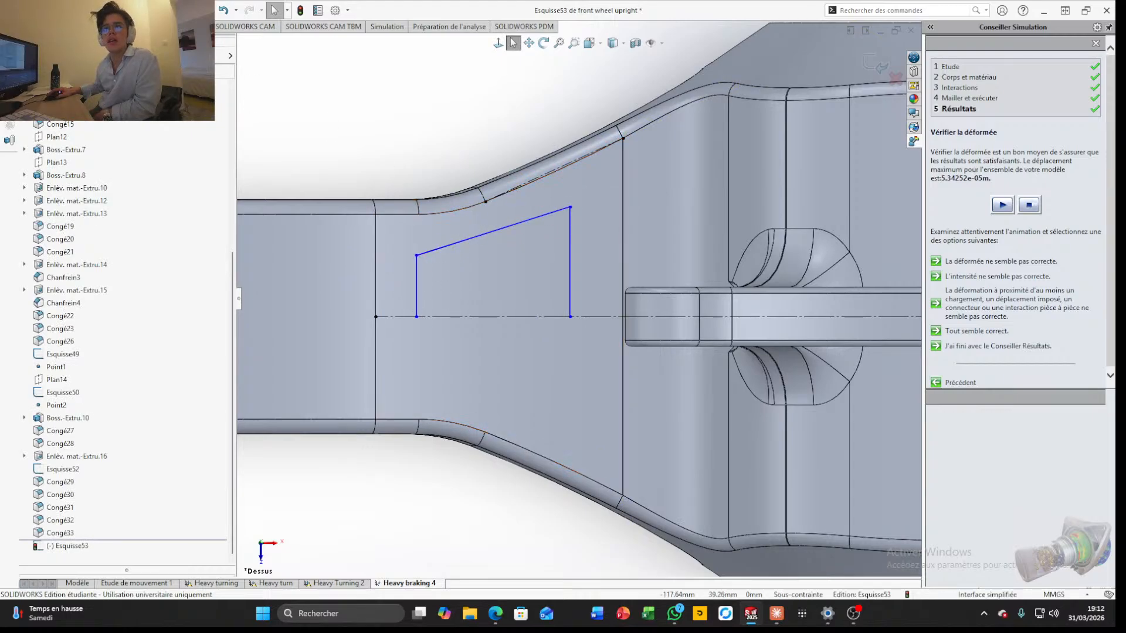
Make the profile's sloped line parallel to the construction line on the arm's edge
left_click(512, 226)
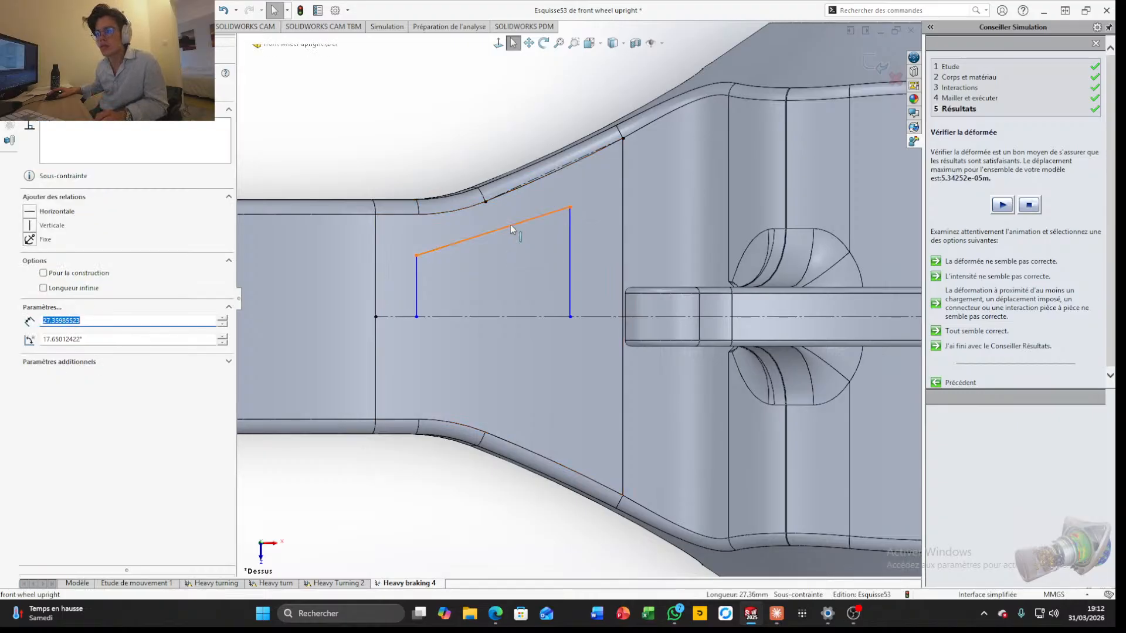
left_click(542, 179, "ctrl")
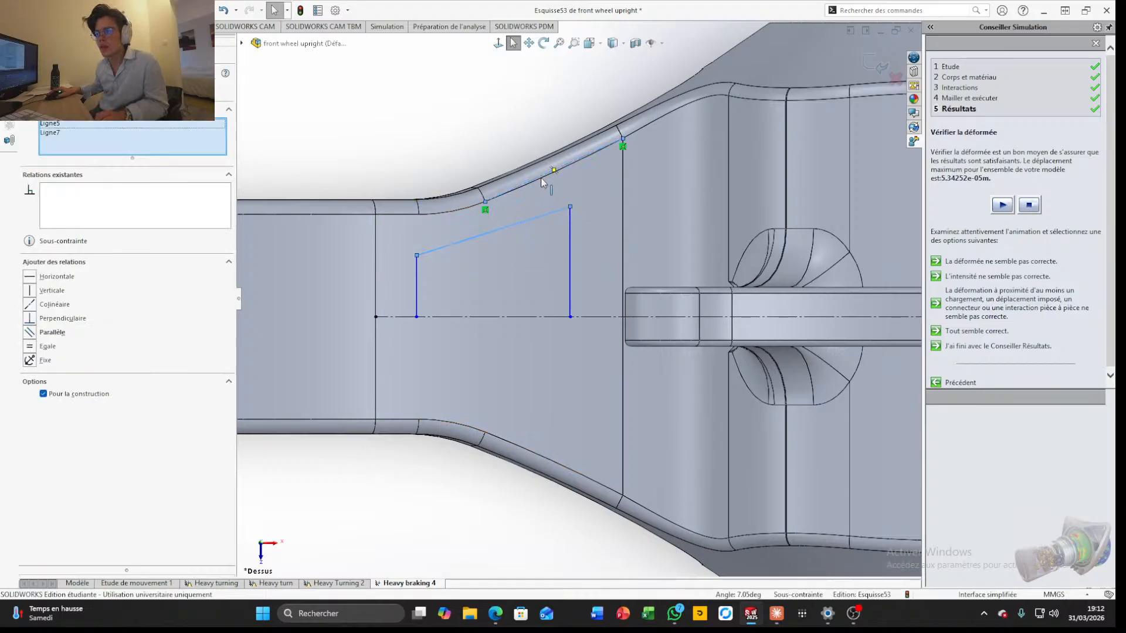
left_click(30, 333)
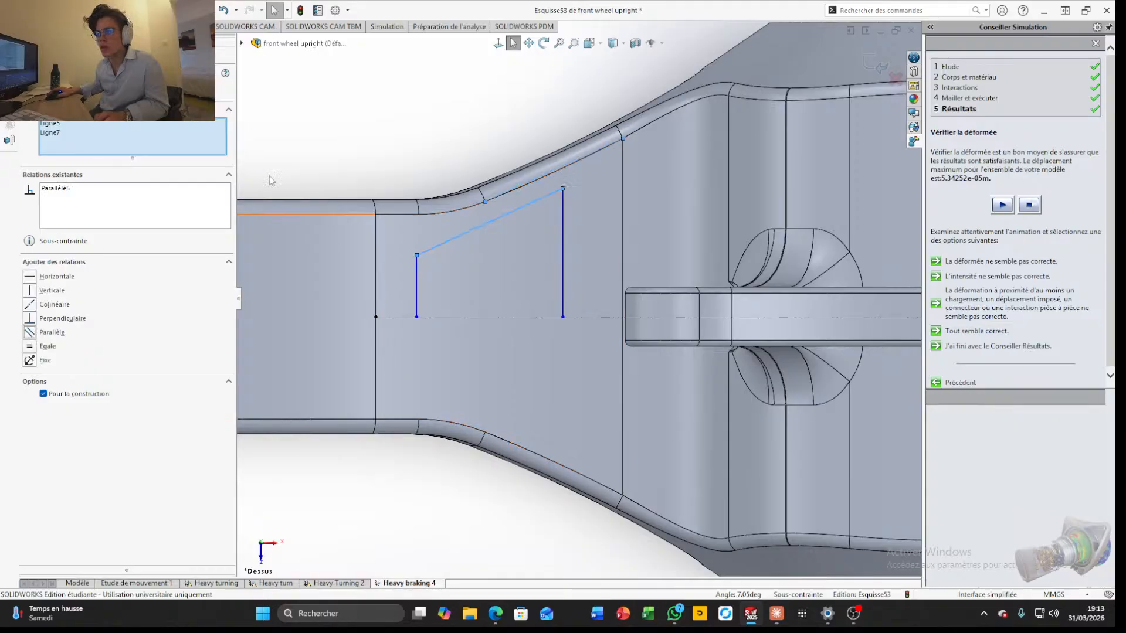
Dimension the distance from the outer end of the horizontal centre line to the profile's short vertical line as 5 mm
mouse_move(59, 27)
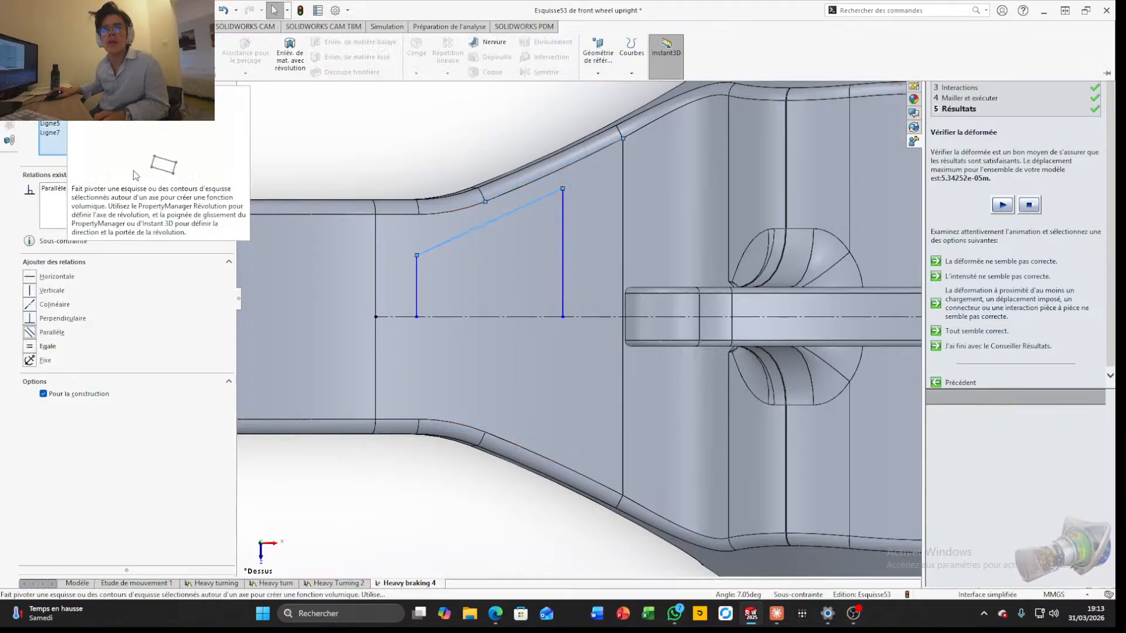
left_click(44, 52)
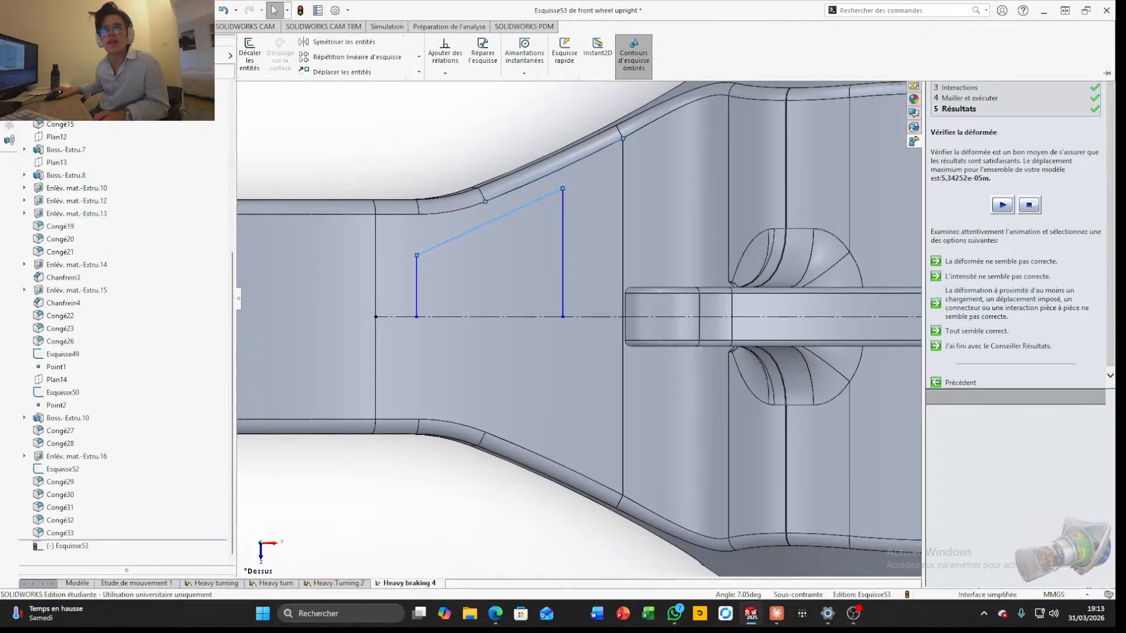
left_click(417, 303)
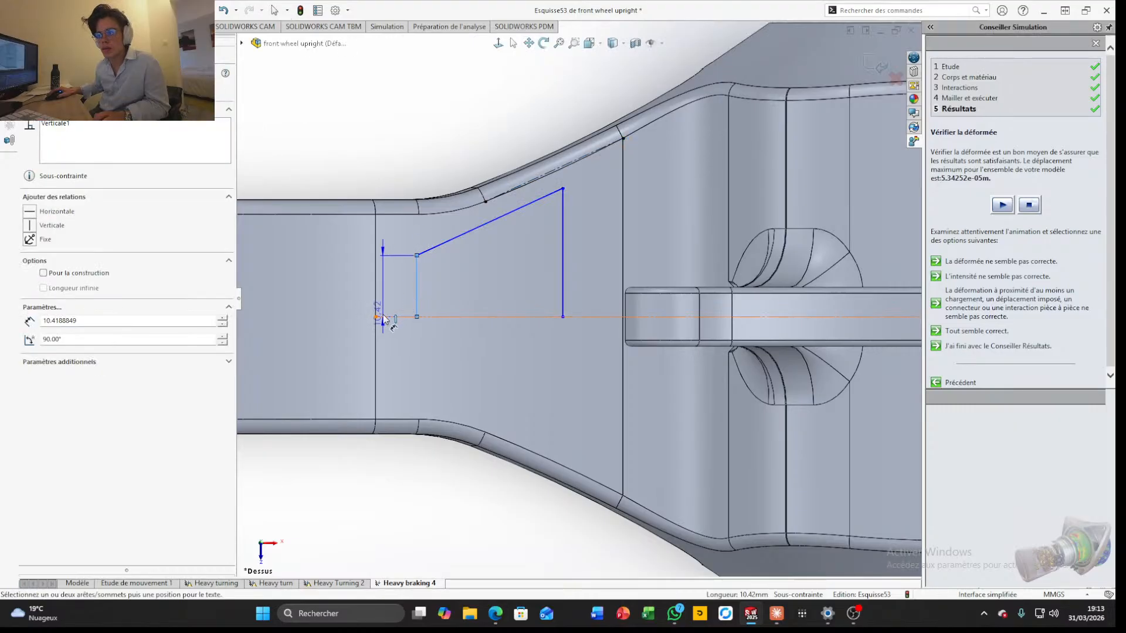
left_click(377, 319)
left_click(405, 344)
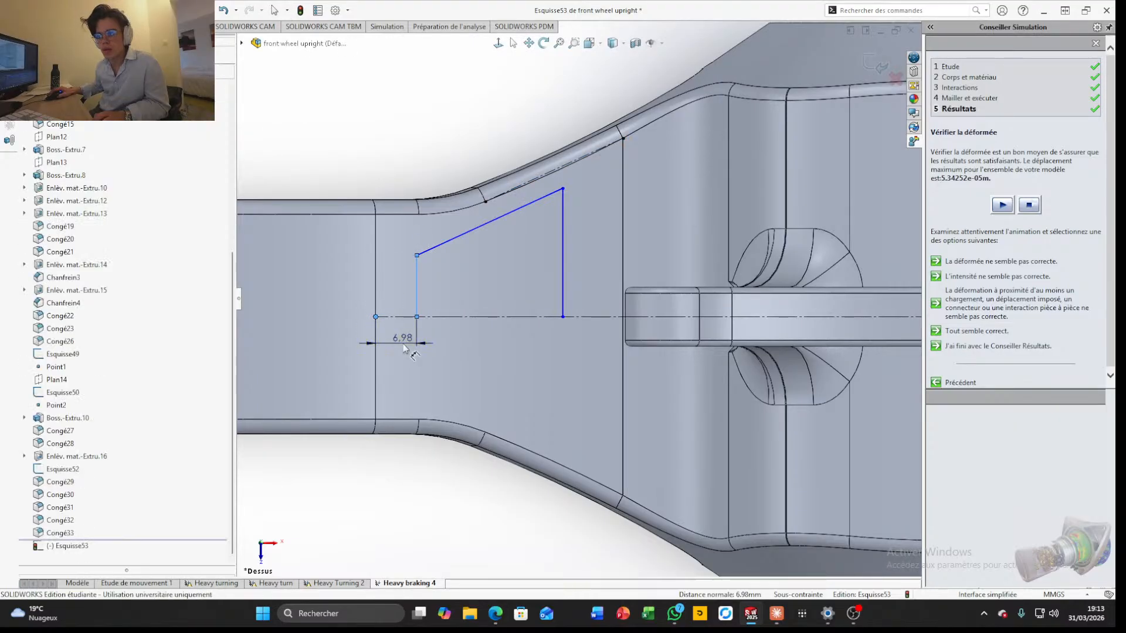
scroll(458, 463, "up", 4)
middle_click_drag(463, 470, 473, 445)
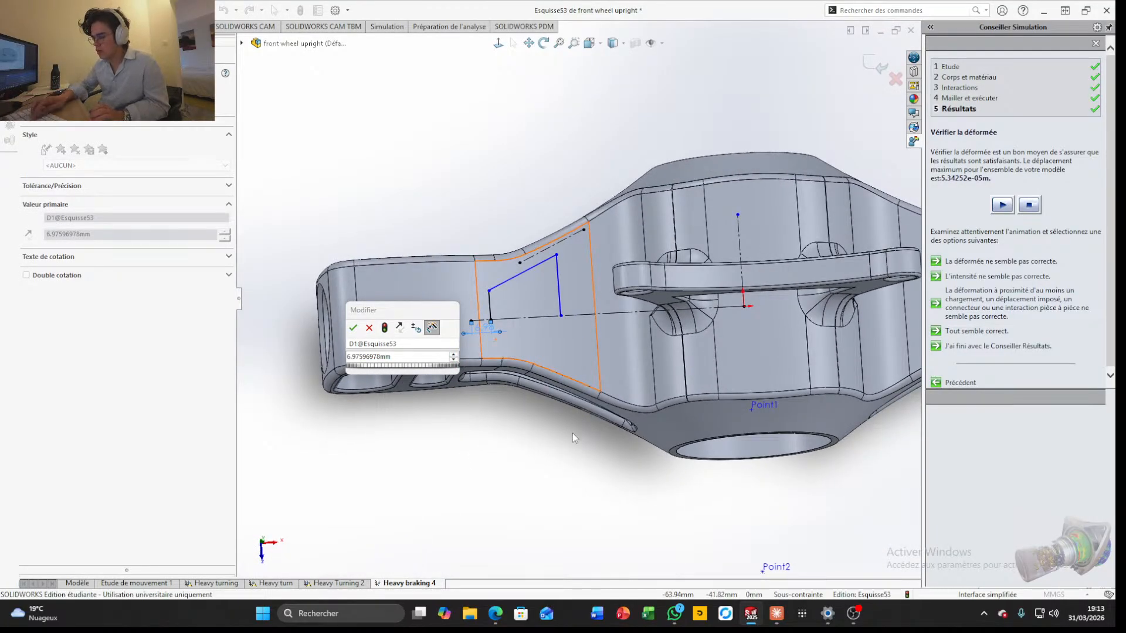
left_click(400, 356)
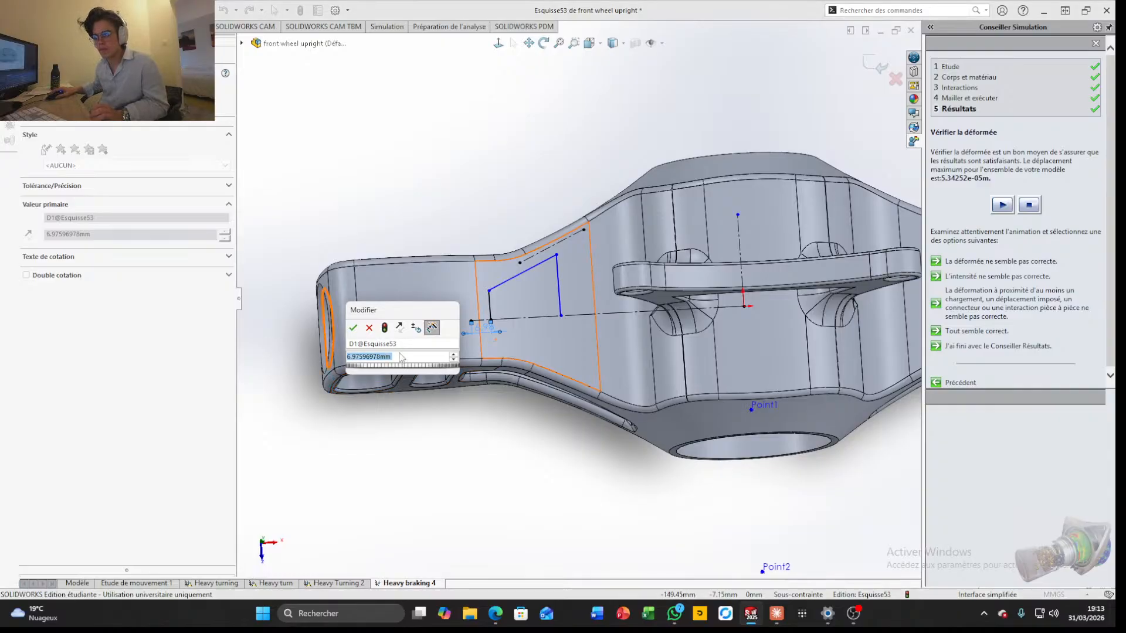
type("5")
key("Return")
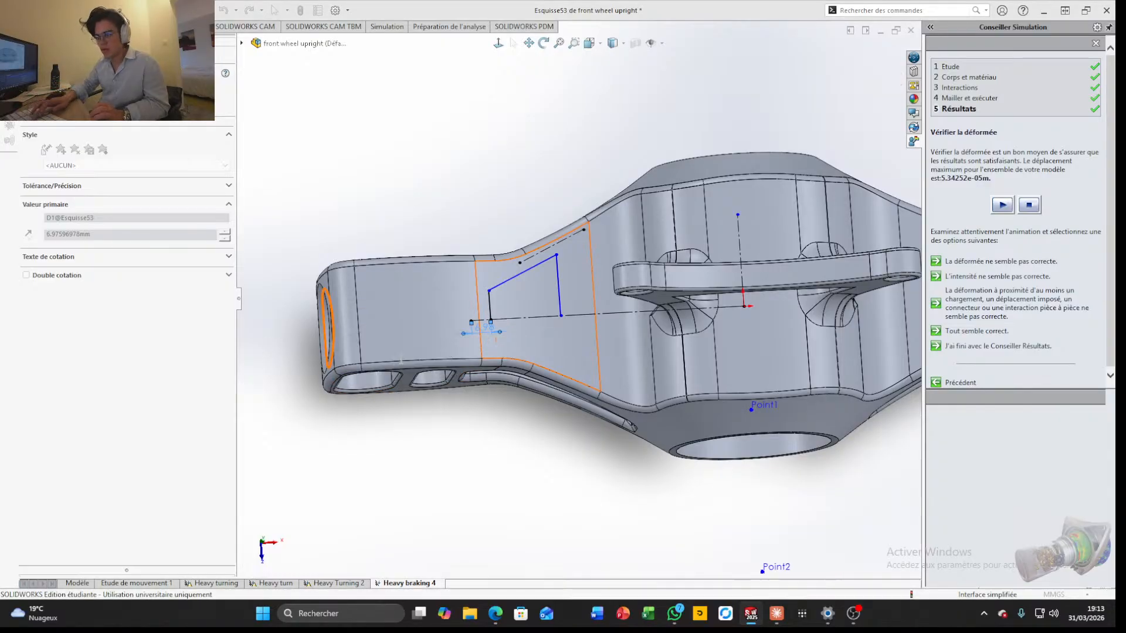
Dimension the distance from the profile's long vertical line to the neighbouring vertical edge of the arm face as 5 mm
scroll(411, 364, "up", 5)
scroll(520, 305, "down", 8)
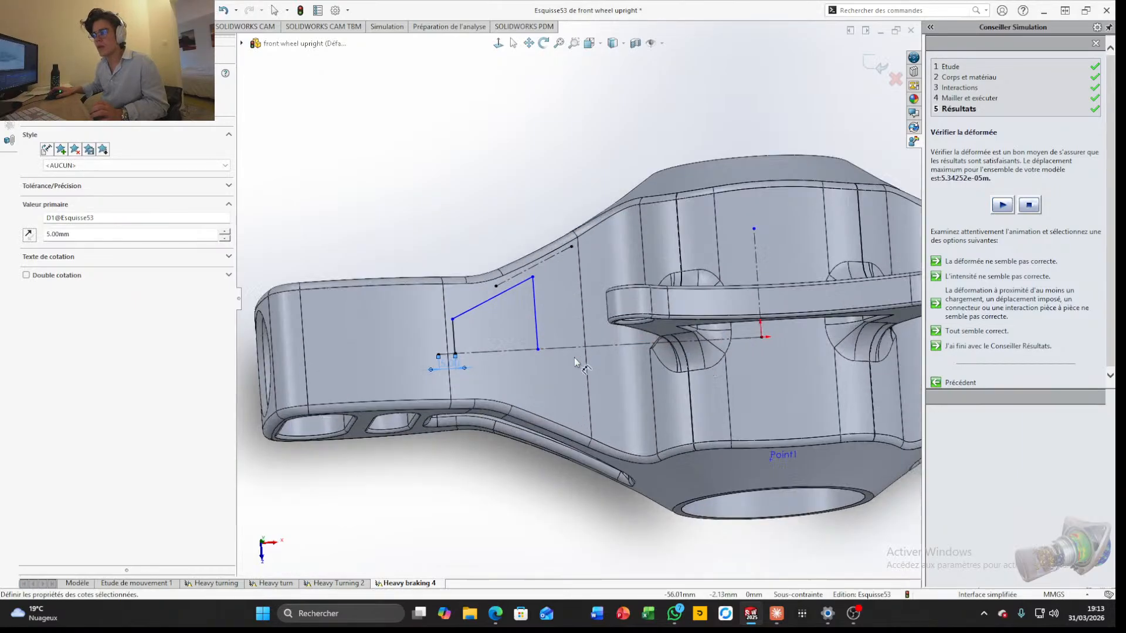
left_click(509, 304)
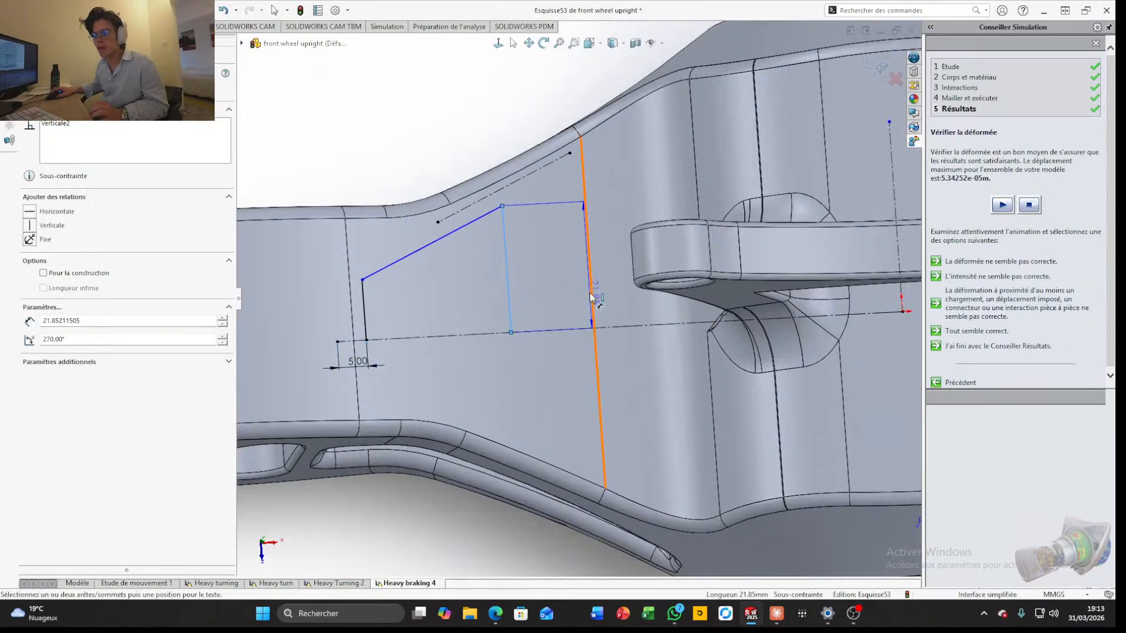
left_click(545, 382)
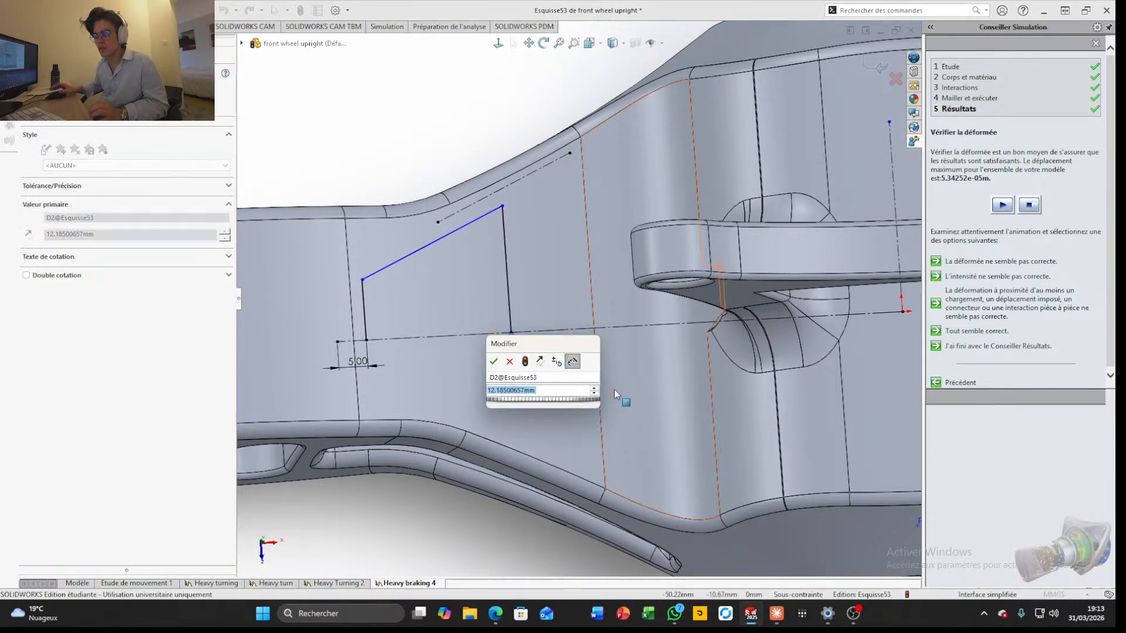
type("5")
key("Return")
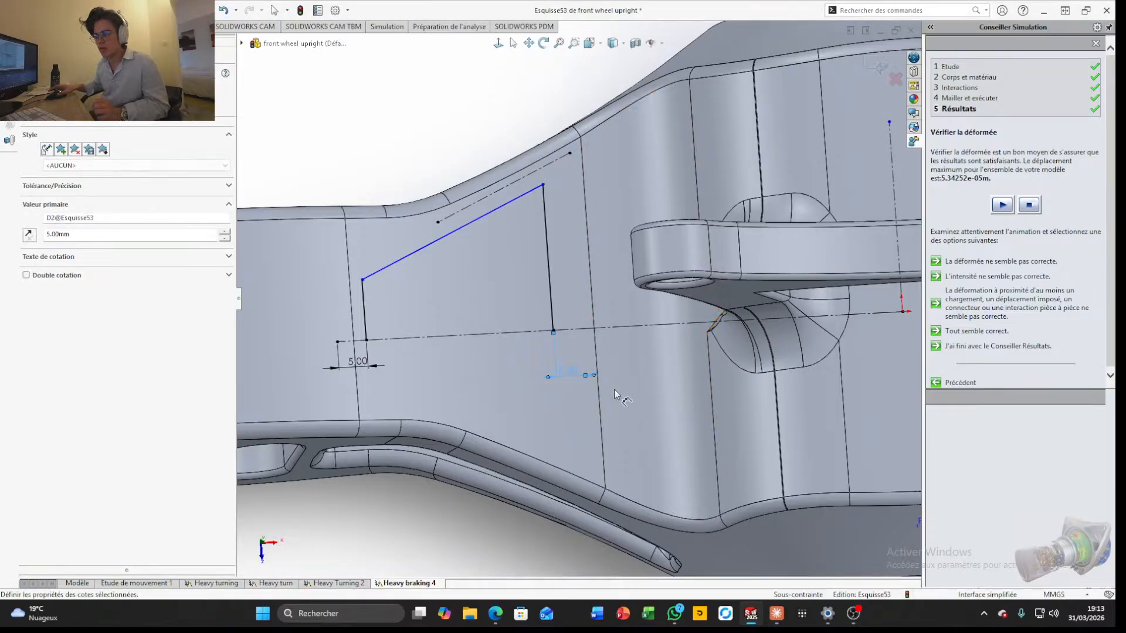
Round both upper corners of the profile with 2.5 mm sketch fillets
scroll(575, 321, "up", 2)
middle_click_drag(583, 526, 588, 555)
scroll(504, 304, "down", 4)
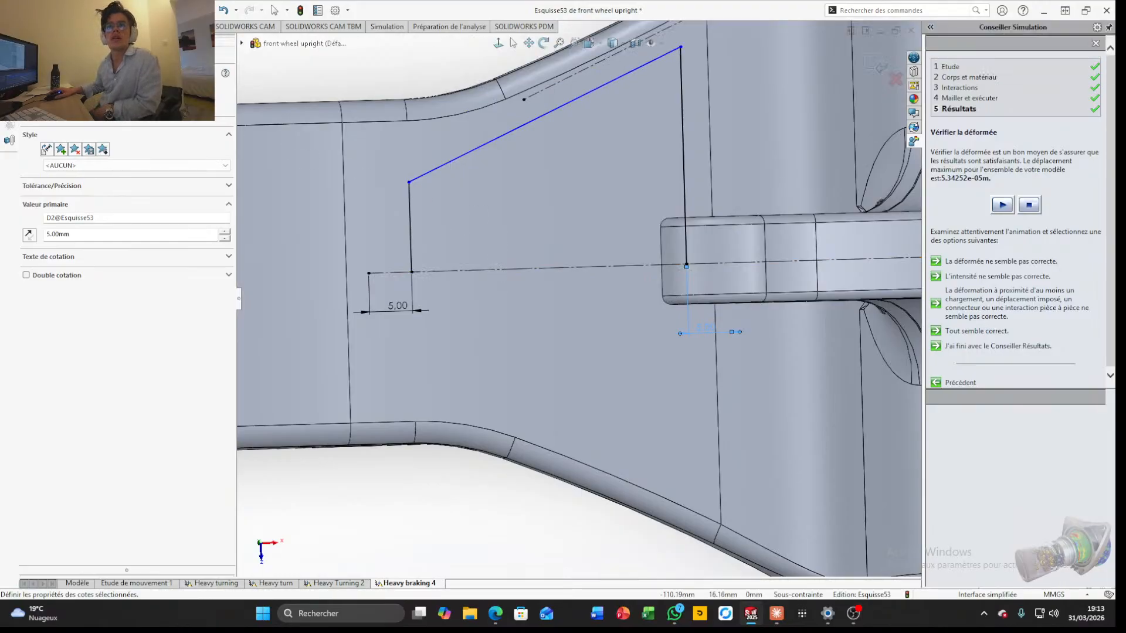
mouse_move(59, 26)
left_click(119, 72)
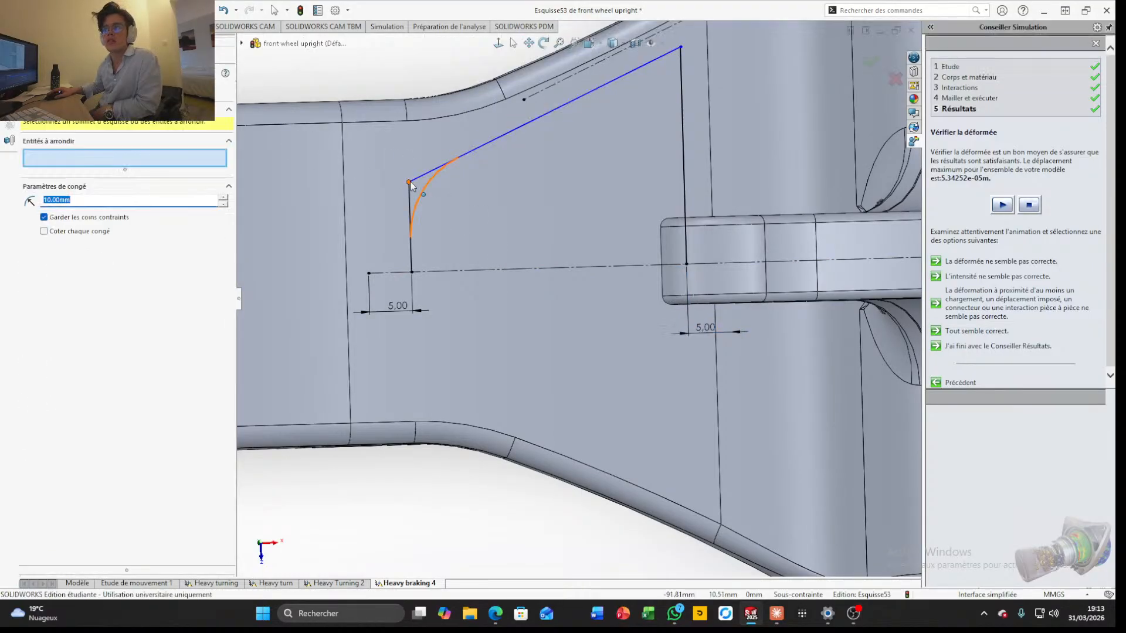
left_click(411, 183)
left_click(679, 50)
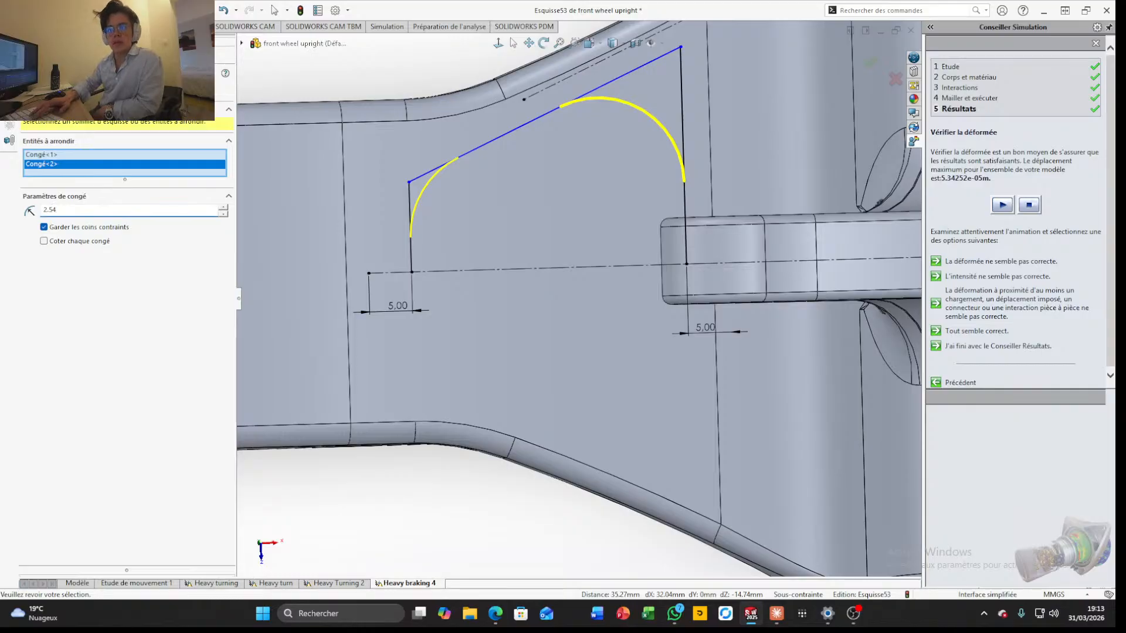
type("2.5")
key("Return")
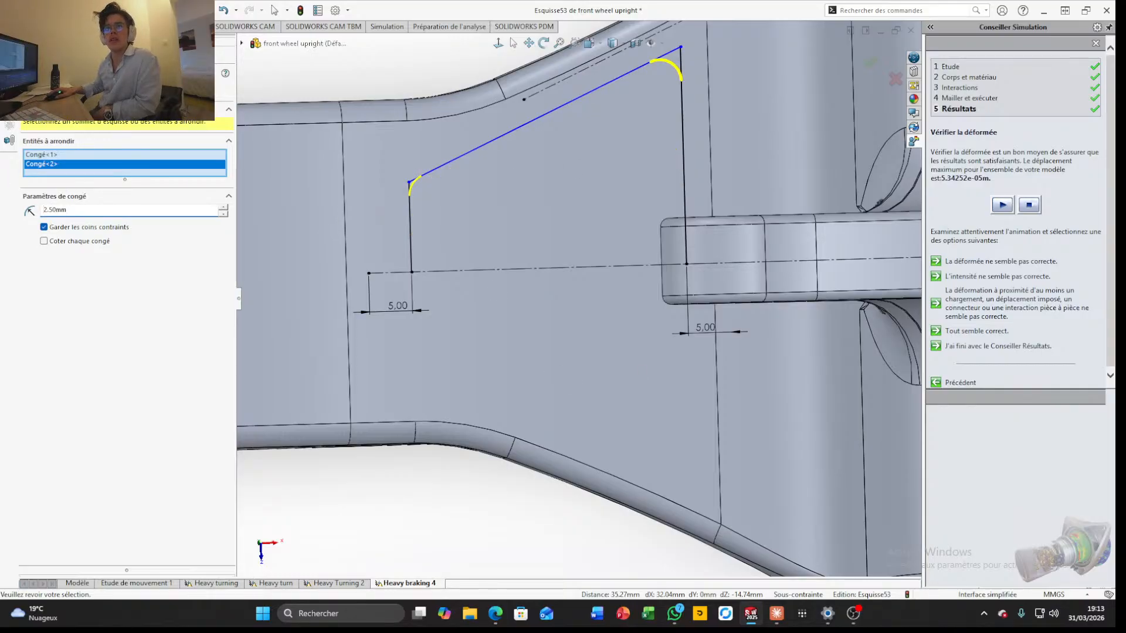
key("Return")
Mirror the upper half of the profile, including both corner fillets, about the horizontal centre line to close the contour
left_click(63, 26)
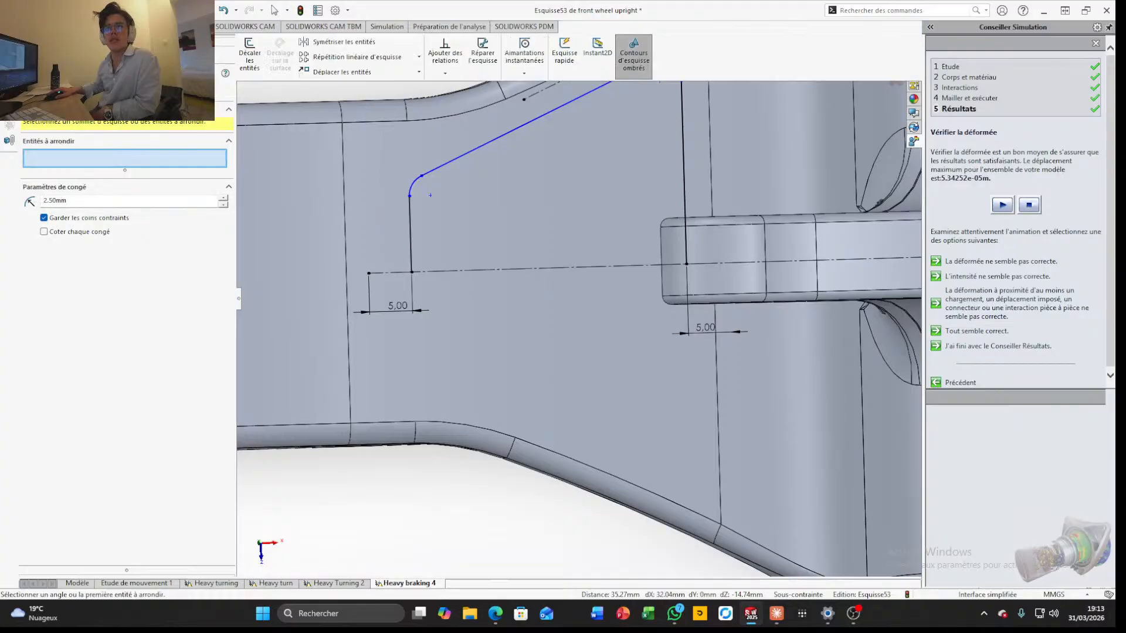
left_click(313, 40)
left_click(463, 153)
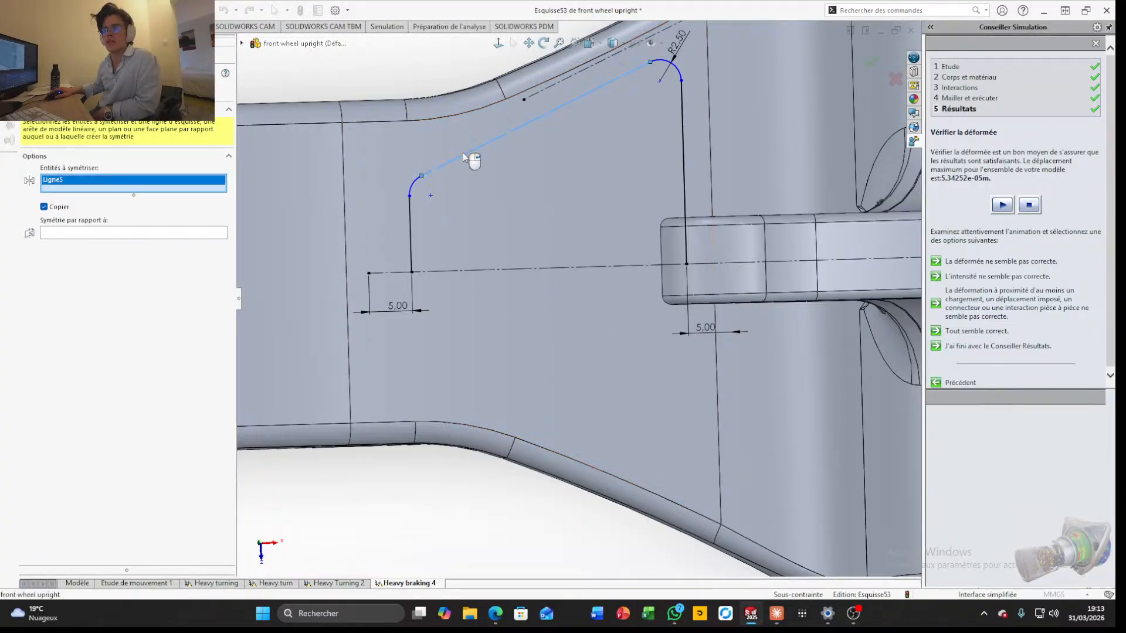
left_click(413, 183)
left_click(412, 230)
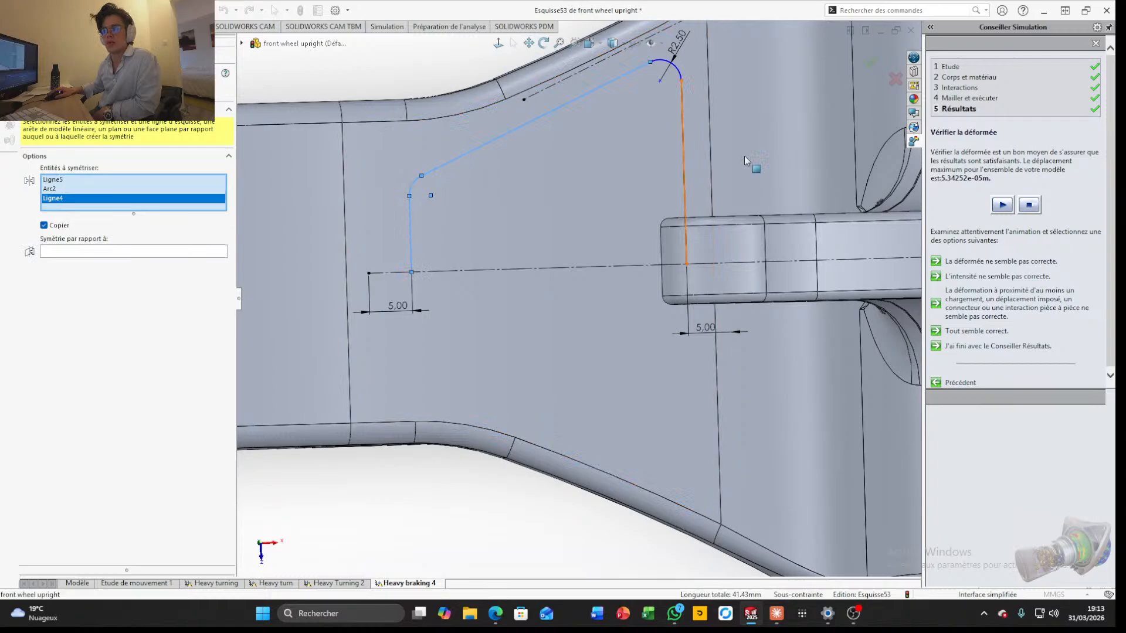
left_click(684, 153)
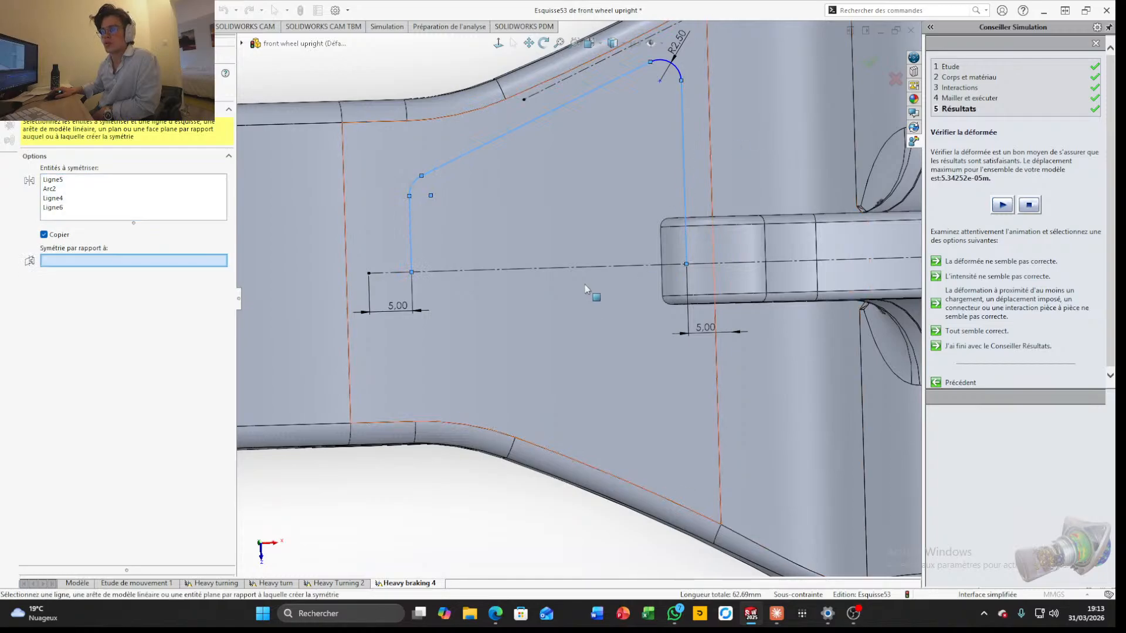
left_click(585, 268)
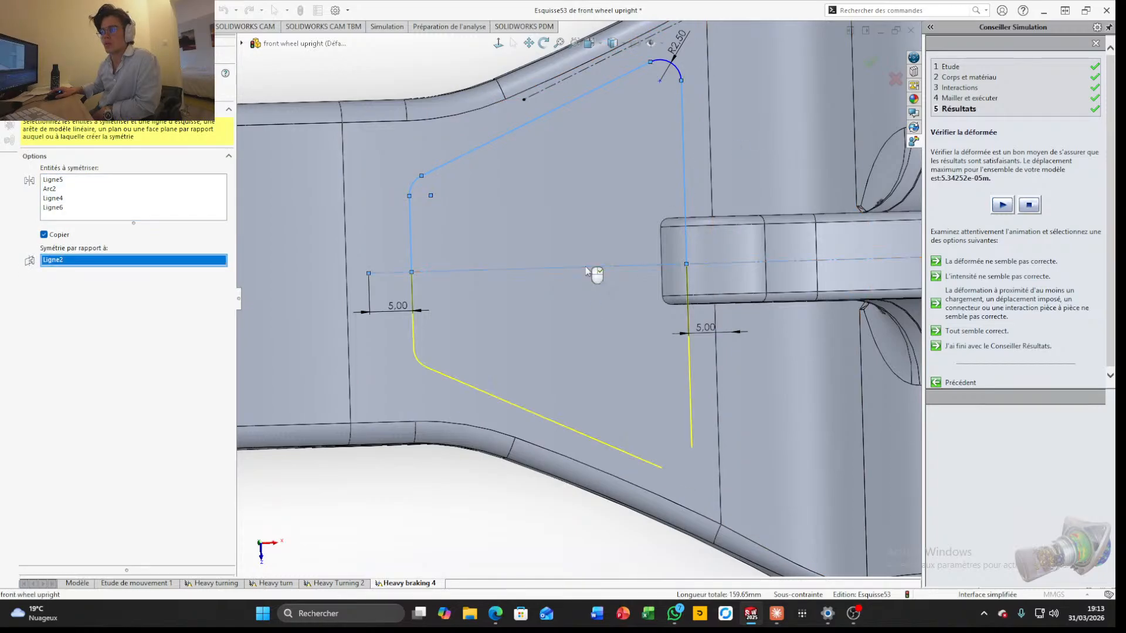
left_click(173, 200)
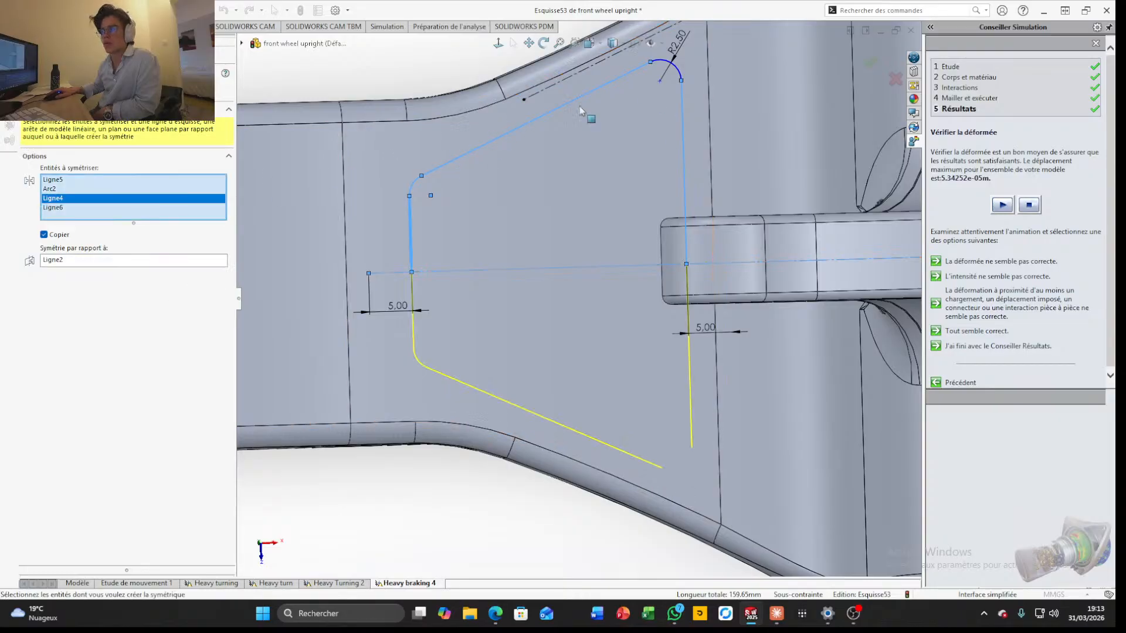
left_click(675, 68)
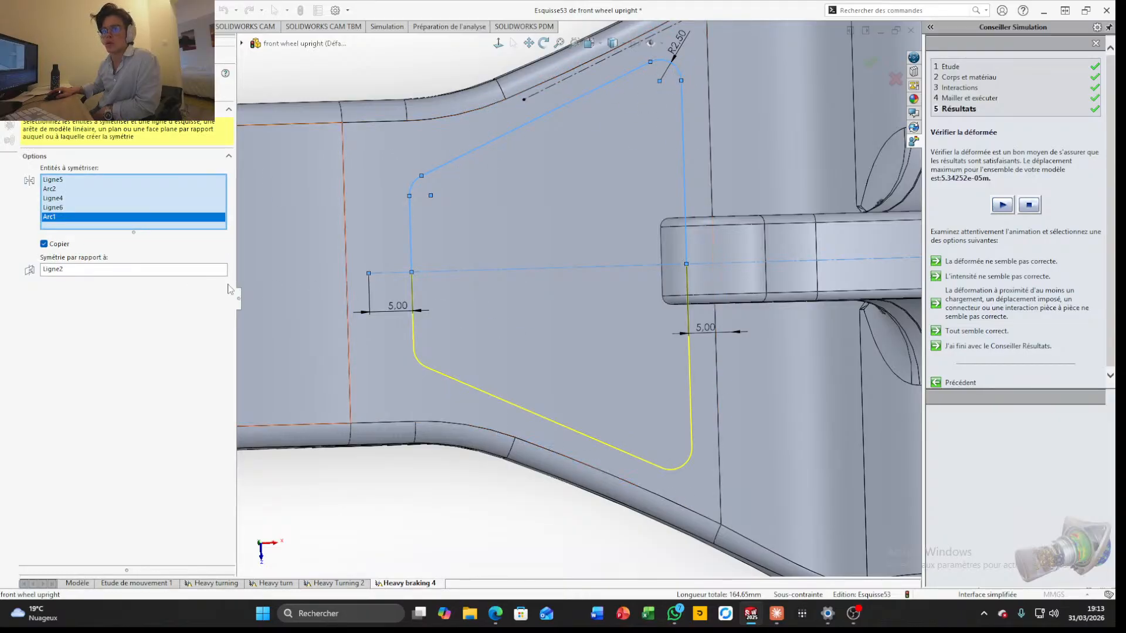
left_click(27, 87)
scroll(545, 389, "up", 4)
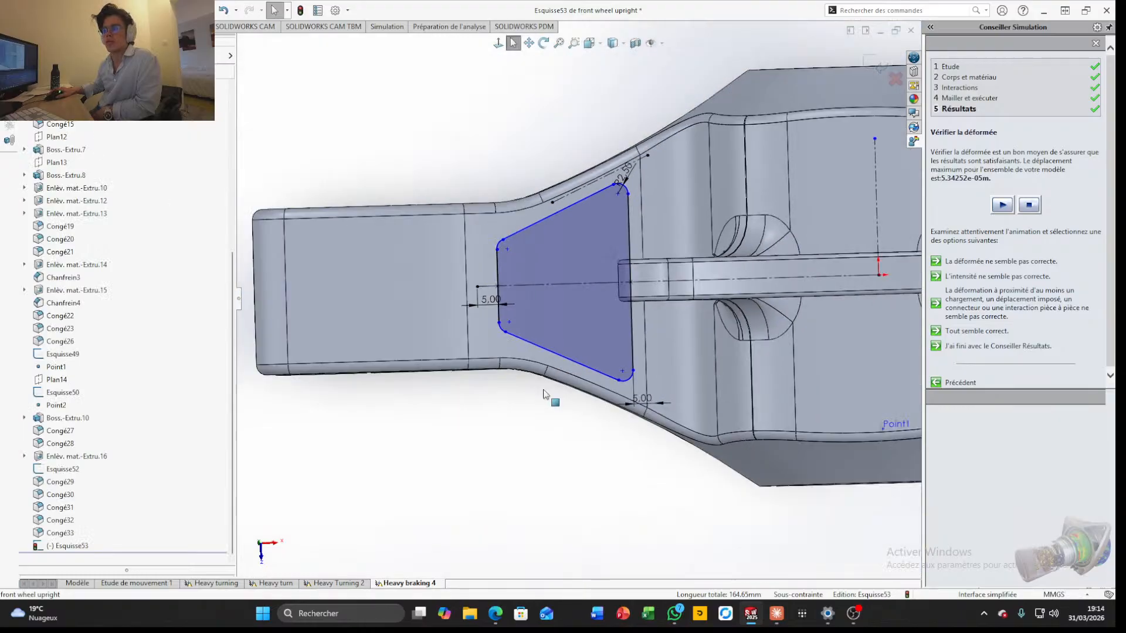
Mirror the profile's four lines and all its corner arcs except the outer upper one about the vertical centre line onto the opposite arm
scroll(687, 339, "down", 4)
mouse_move(687, 339)
middle_mouse_down()
mouse_move(688, 261)
mouse_move(681, 300)
mouse_move(677, 264)
mouse_move(627, 270)
mouse_move(586, 193)
mouse_move(464, 103)
middle_mouse_up()
scroll(681, 300, "up", 3)
scroll(681, 300, "up", 1)
scroll(627, 272, "up", 4)
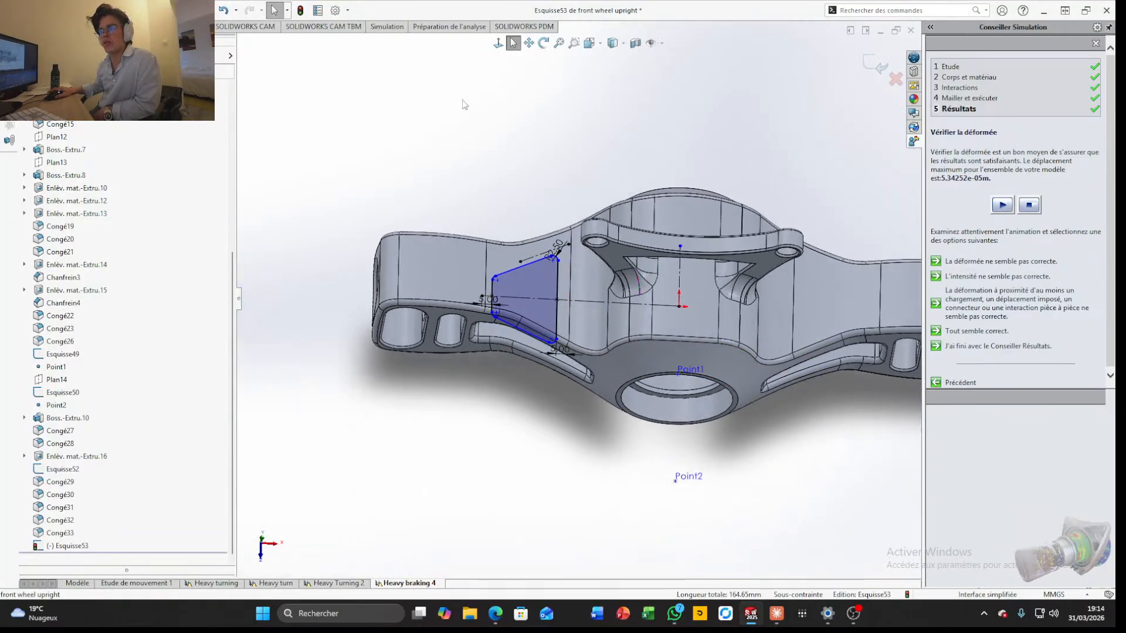
left_click(55, 26)
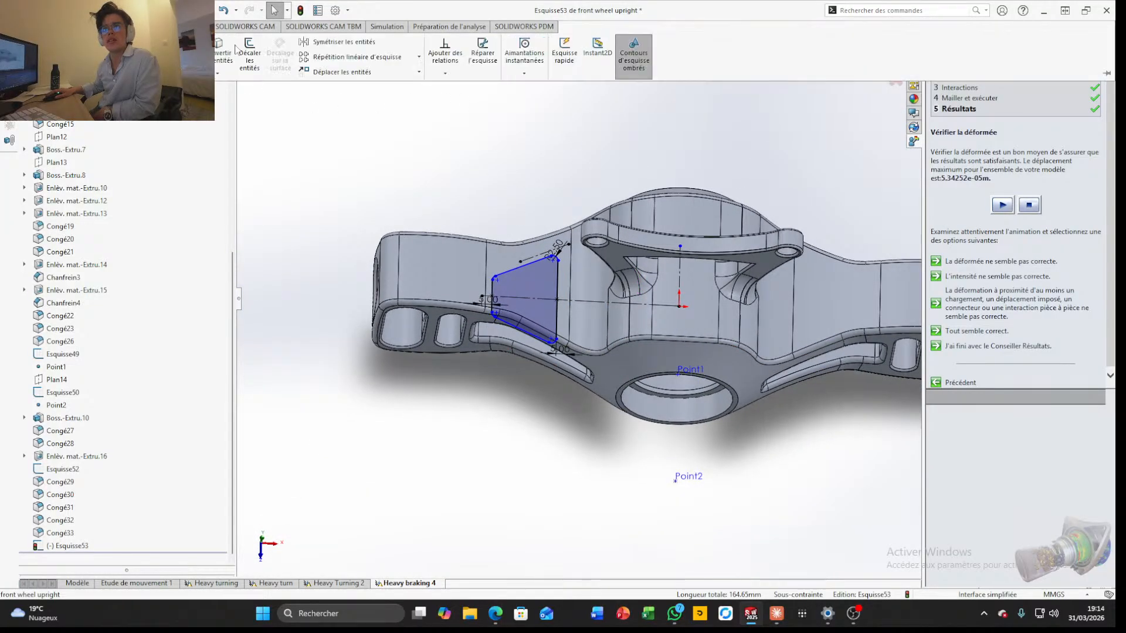
left_click(343, 41)
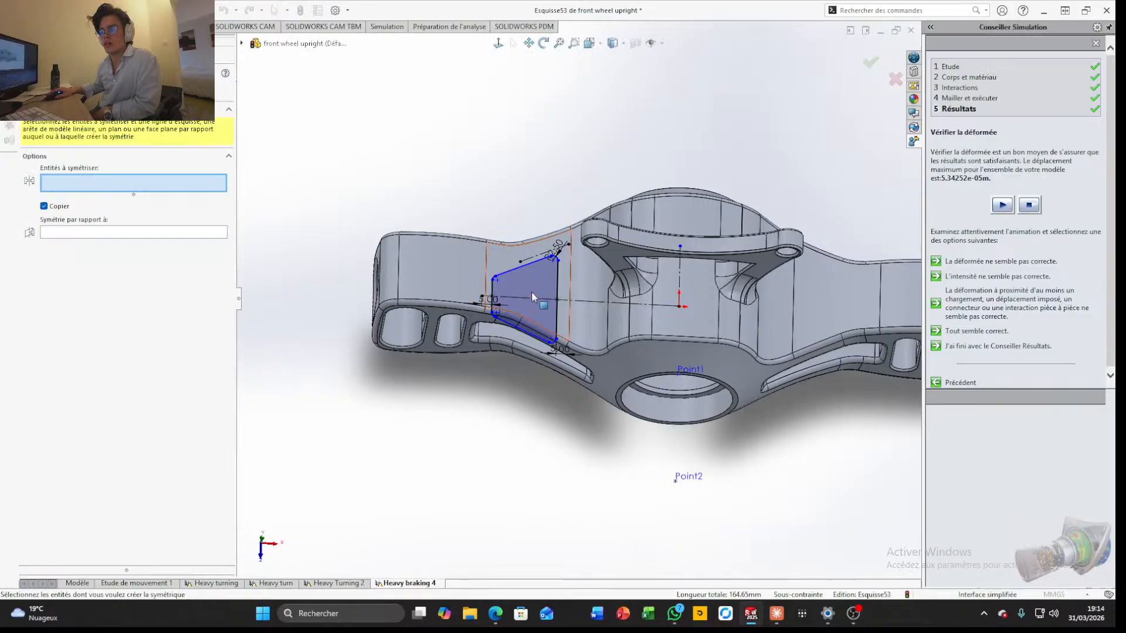
scroll(531, 291, "down", 10)
scroll(551, 299, "up", 8)
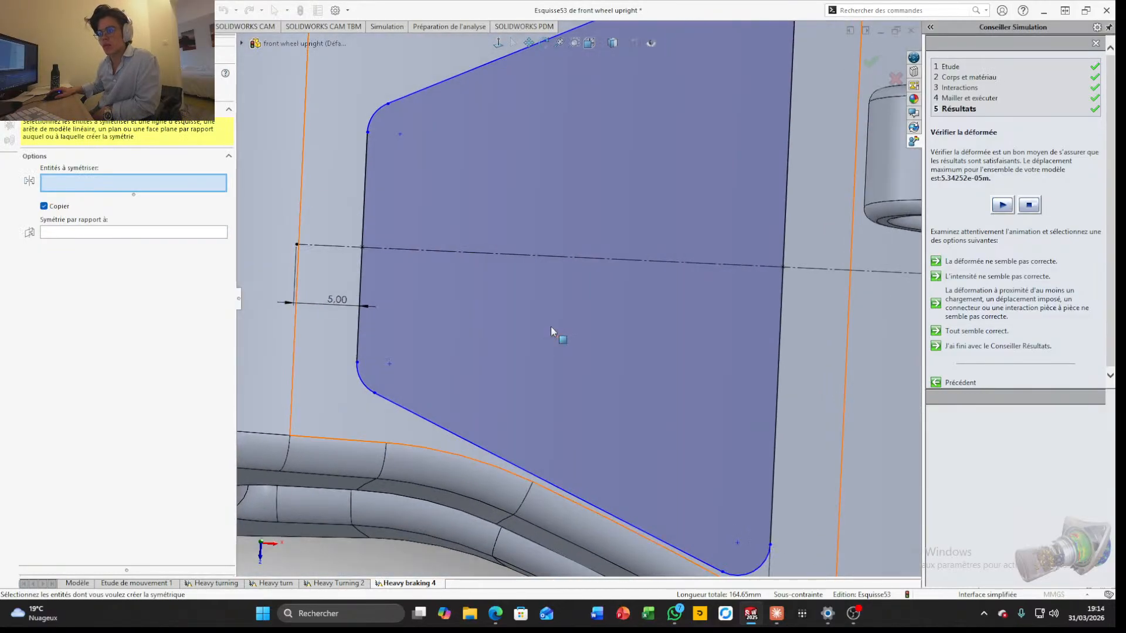
left_click(586, 169)
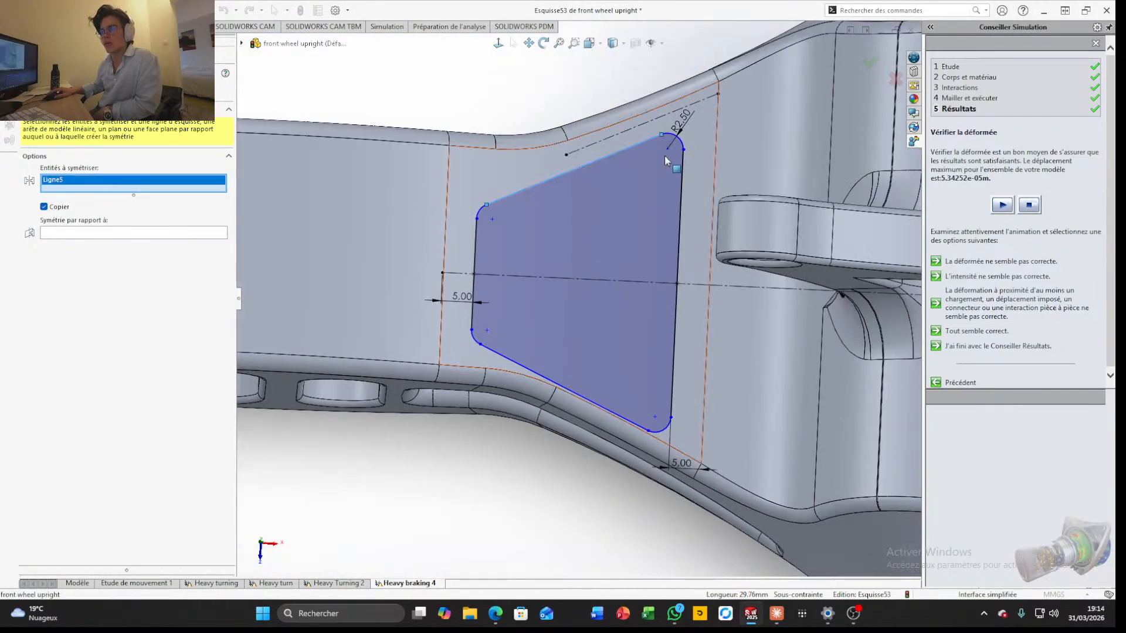
left_click(681, 145)
left_click(682, 205)
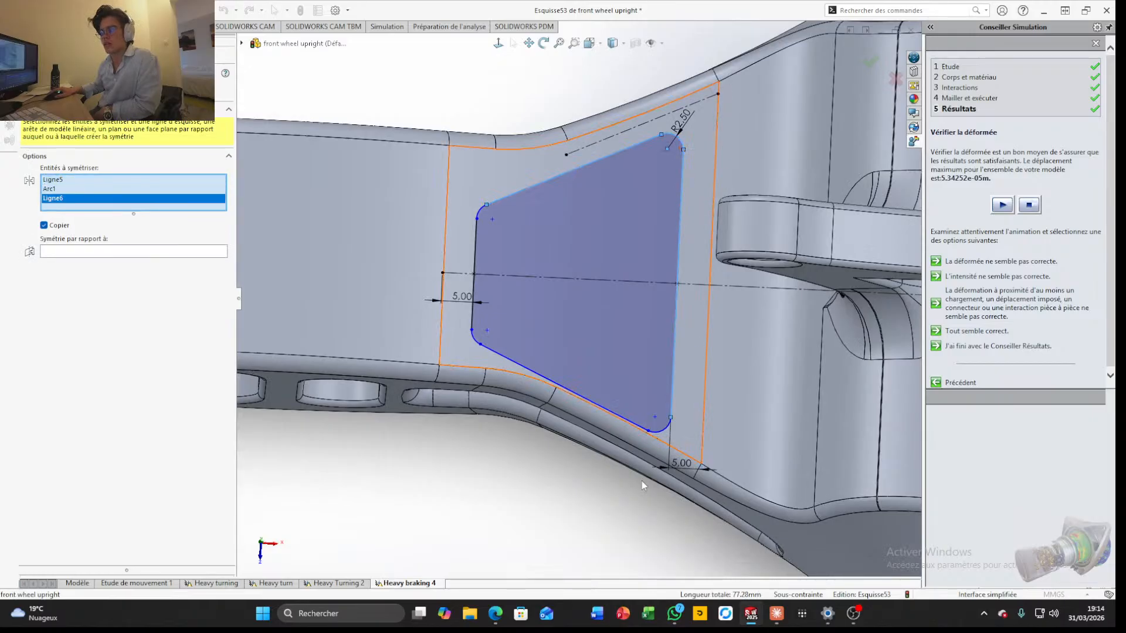
left_click(665, 428)
left_click(607, 411)
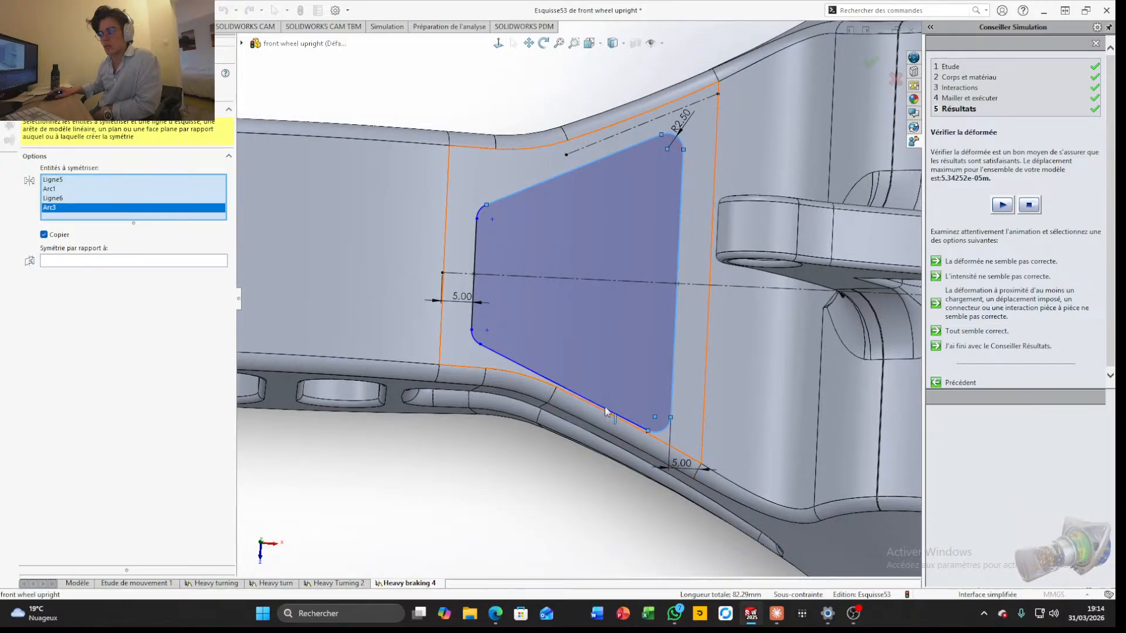
left_click(473, 339)
left_click(474, 302)
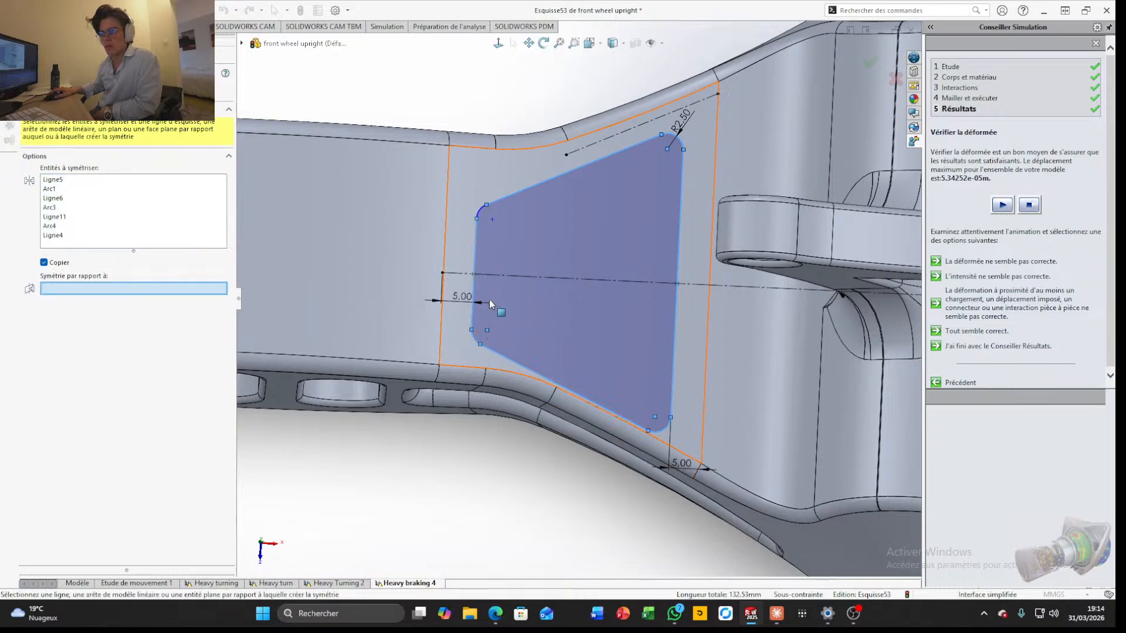
scroll(665, 315, "down", 6)
scroll(671, 299, "up", 9)
scroll(789, 236, "down", 3)
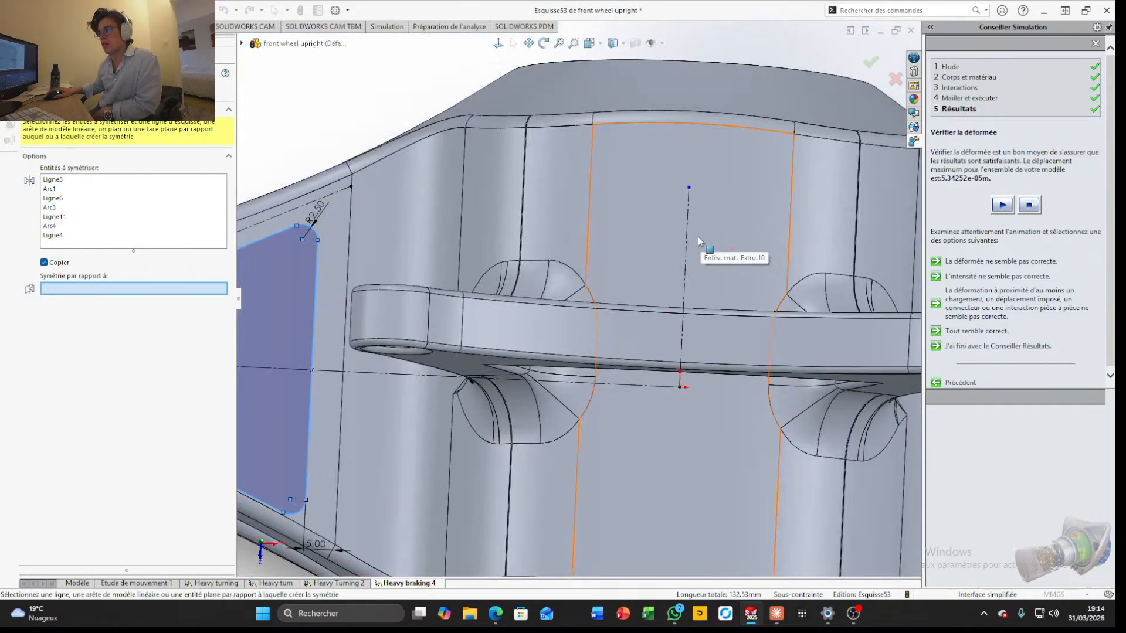
left_click(690, 245)
scroll(692, 251, "up", 6)
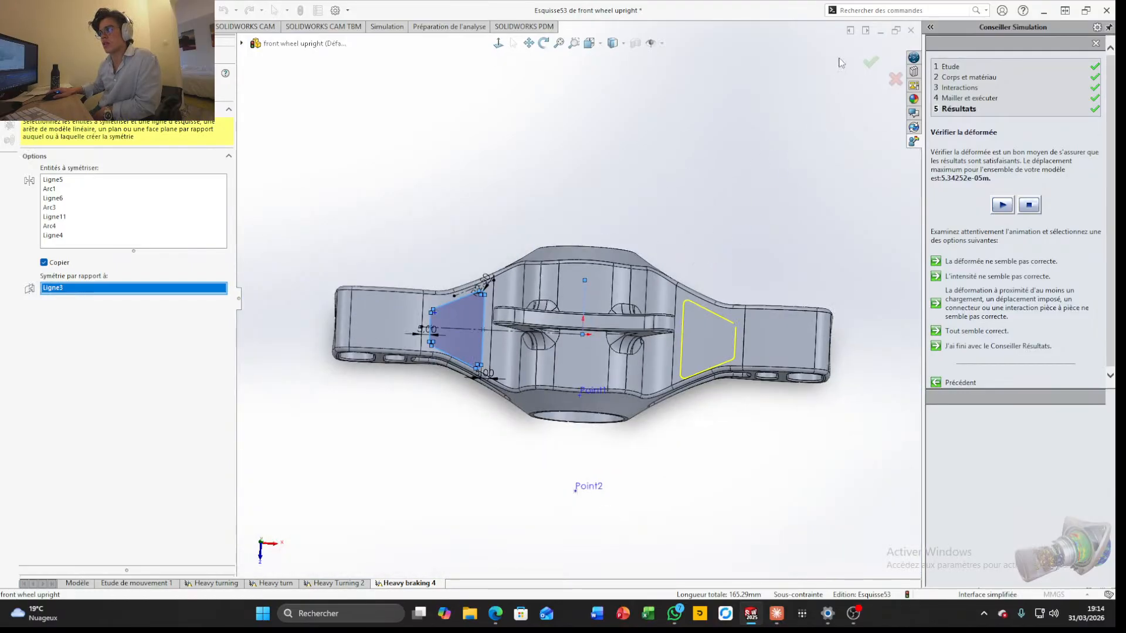
left_click(870, 61)
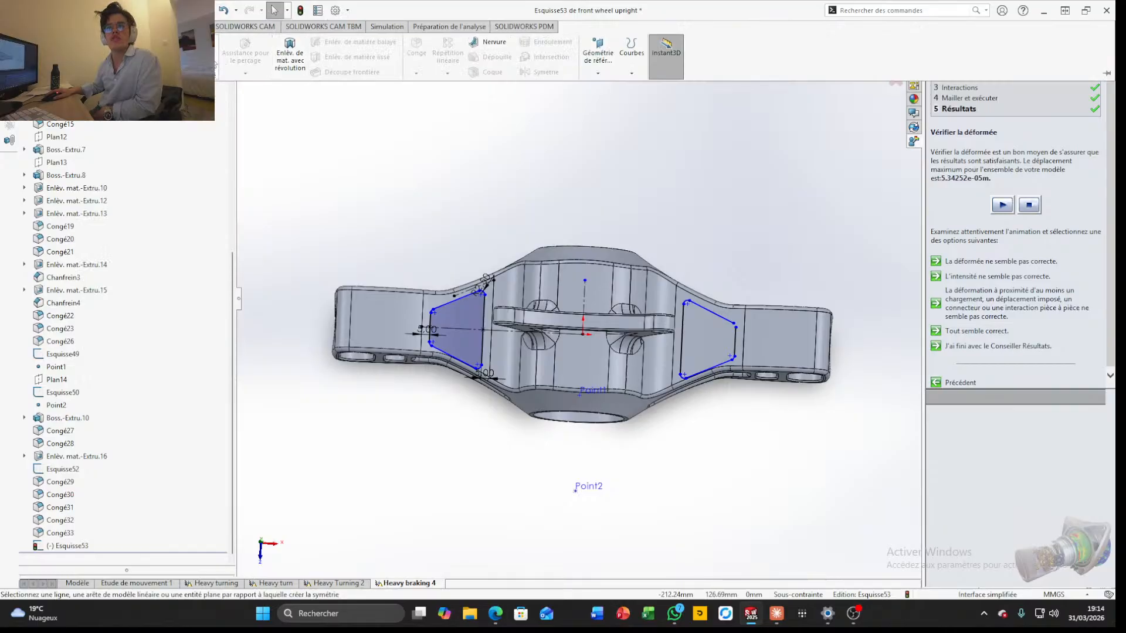
middle_click_drag(709, 506, 711, 334)
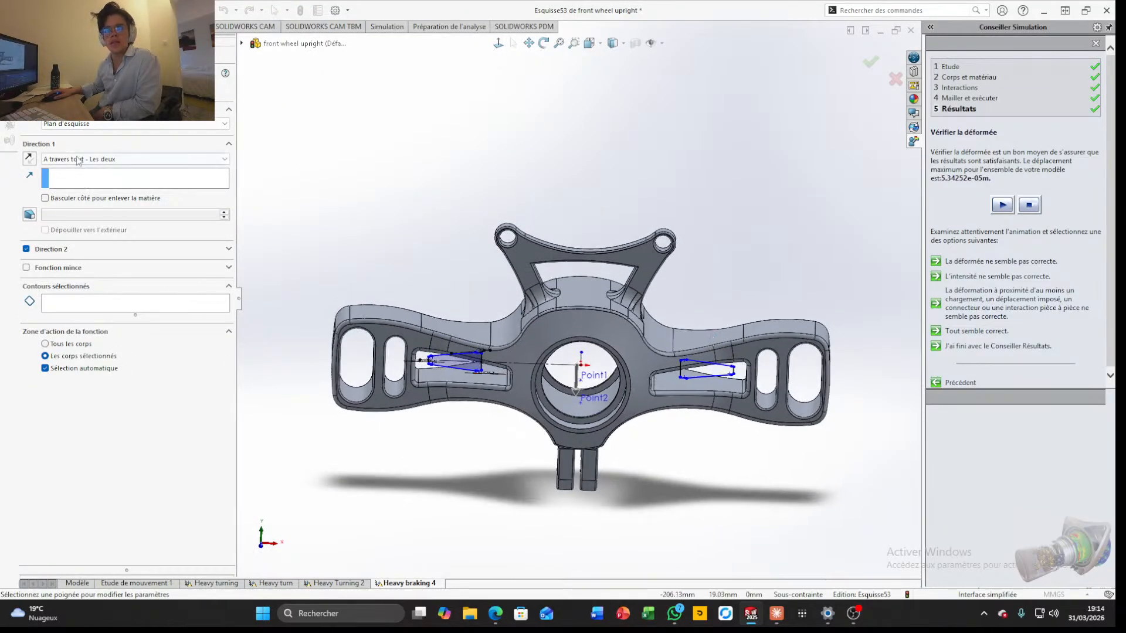
left_click(28, 159)
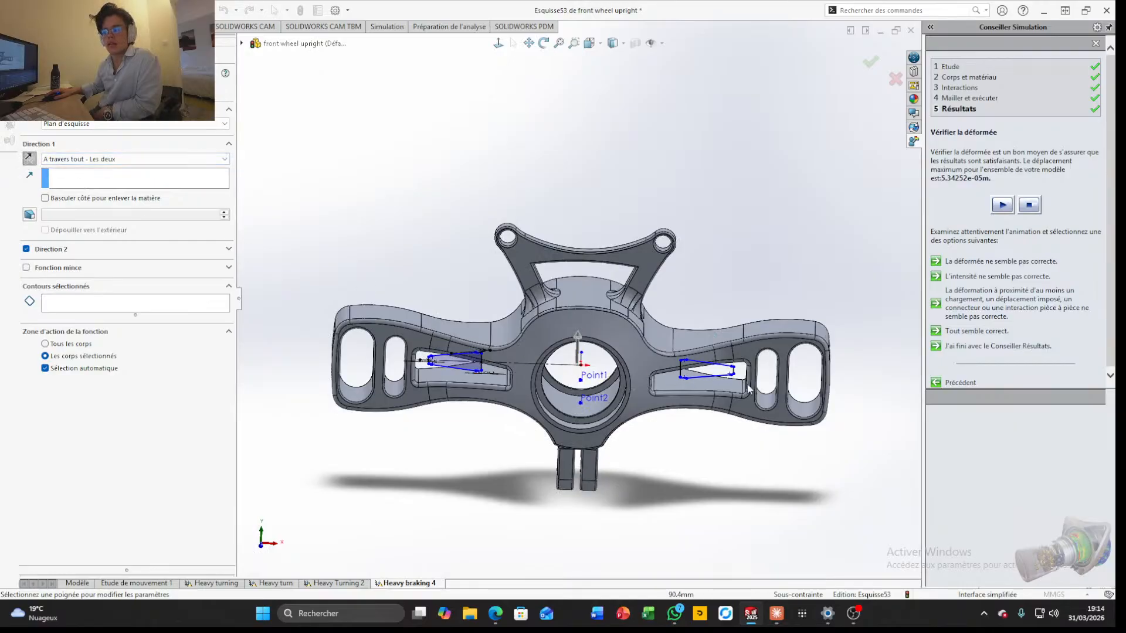
scroll(698, 392, "down", 4)
middle_click_drag(698, 402, 699, 537)
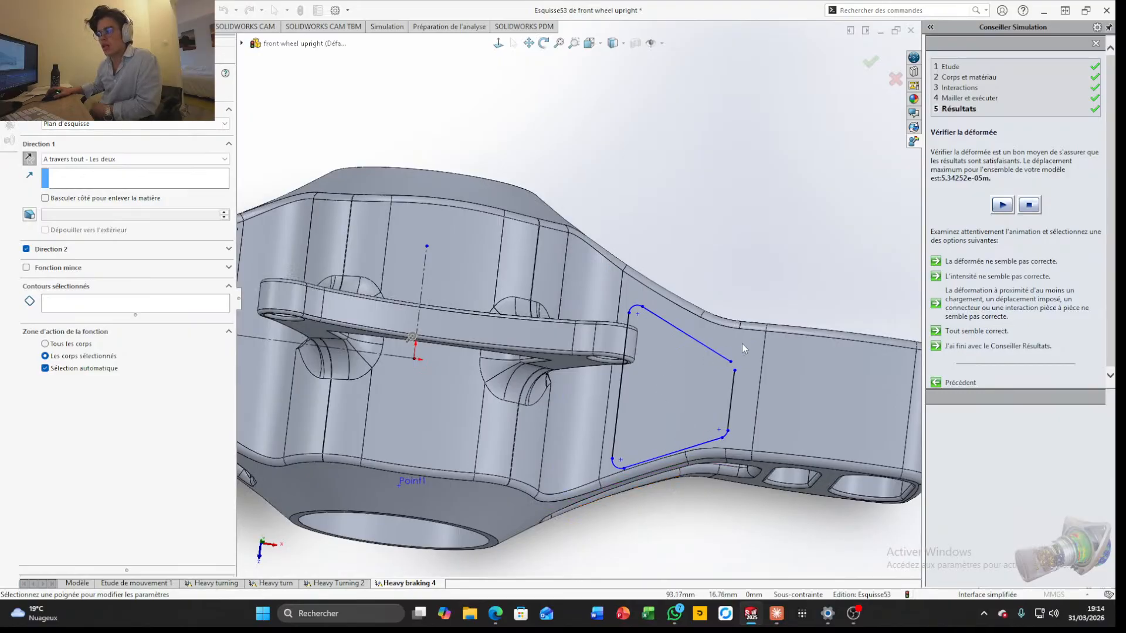
key("f")
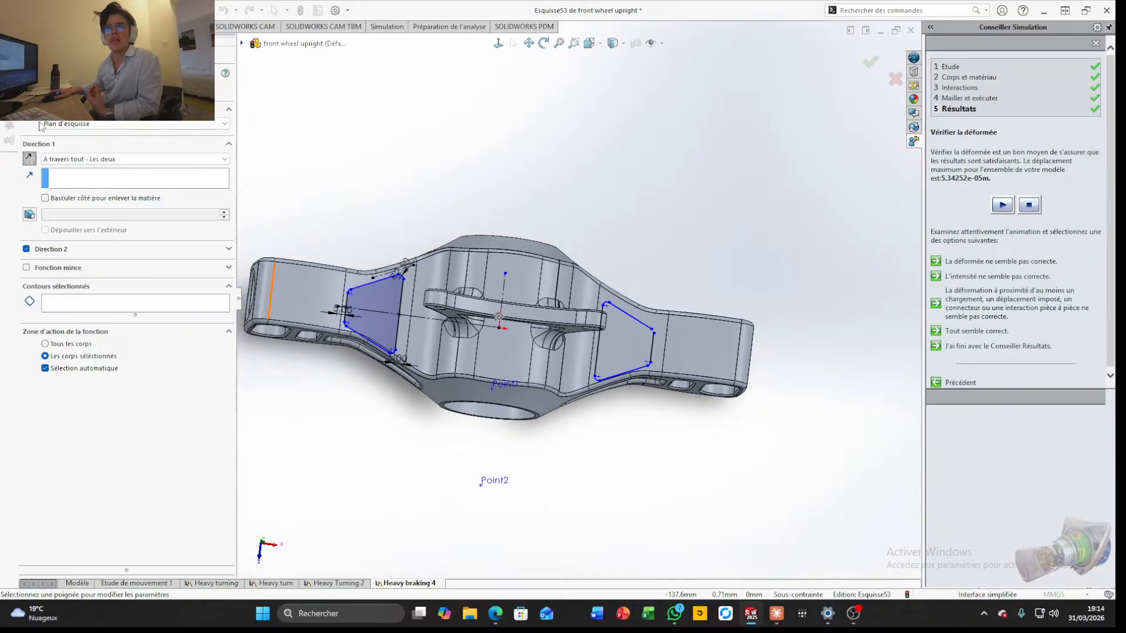
key("Escape")
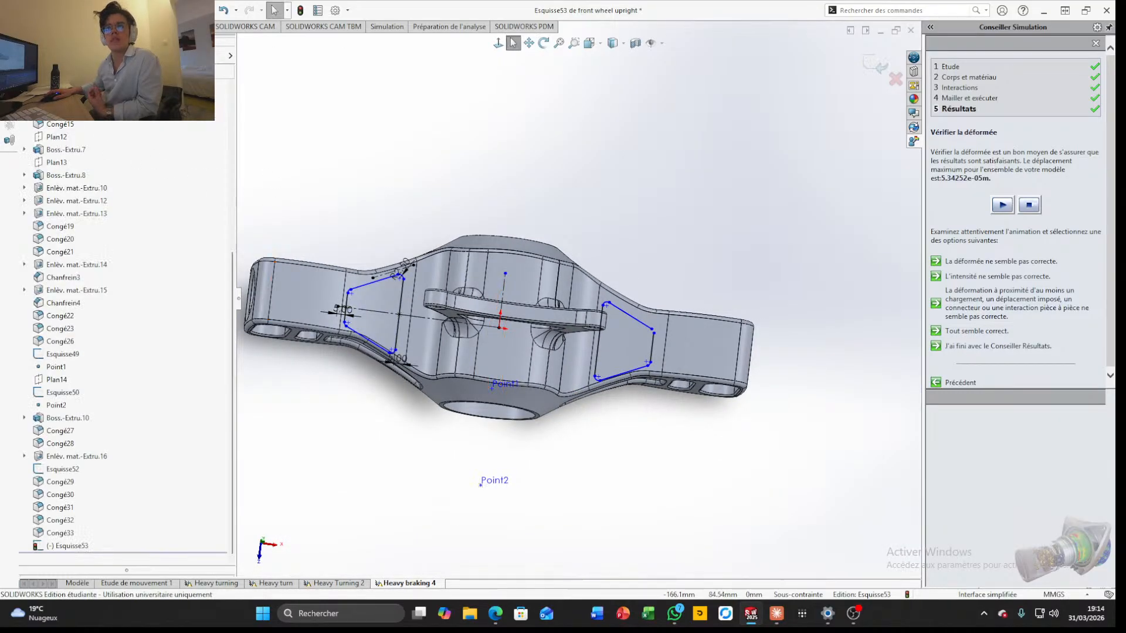
Undock the Conseiller Simulation pane and close it to free the modelling area
left_click(52, 26)
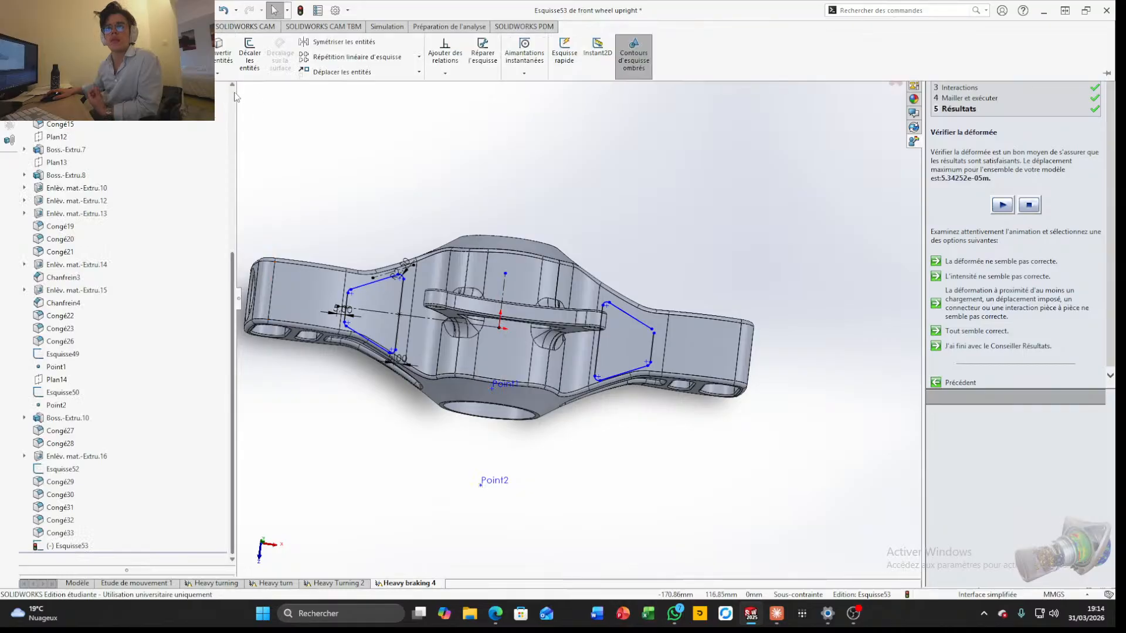
right_click(732, 38)
left_click(813, 35)
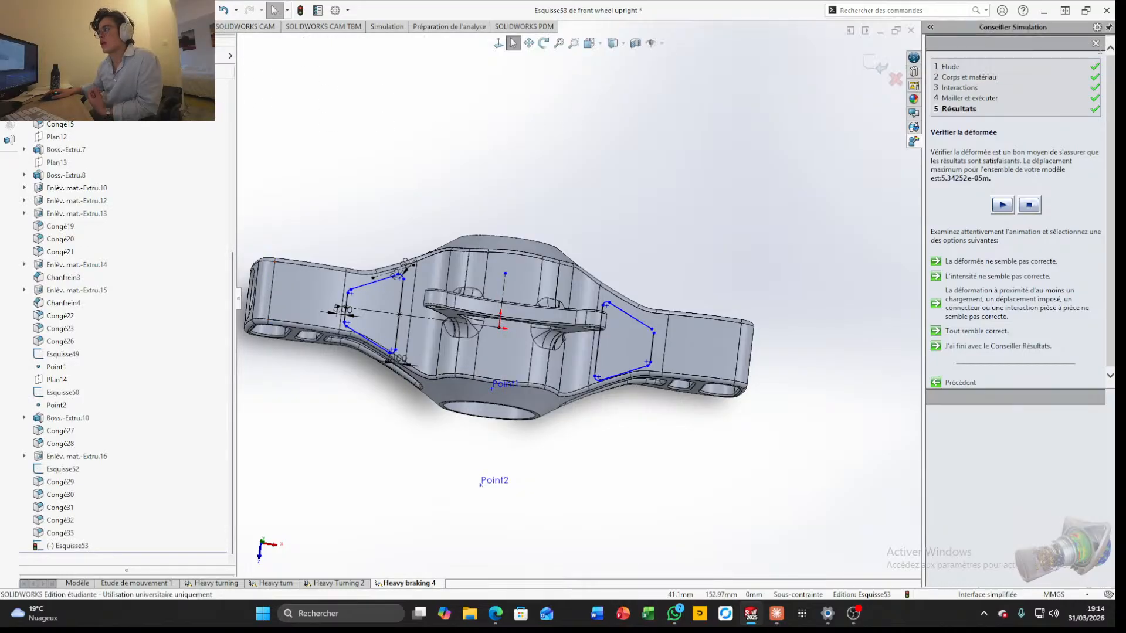
left_click_drag(1008, 26, 984, 148)
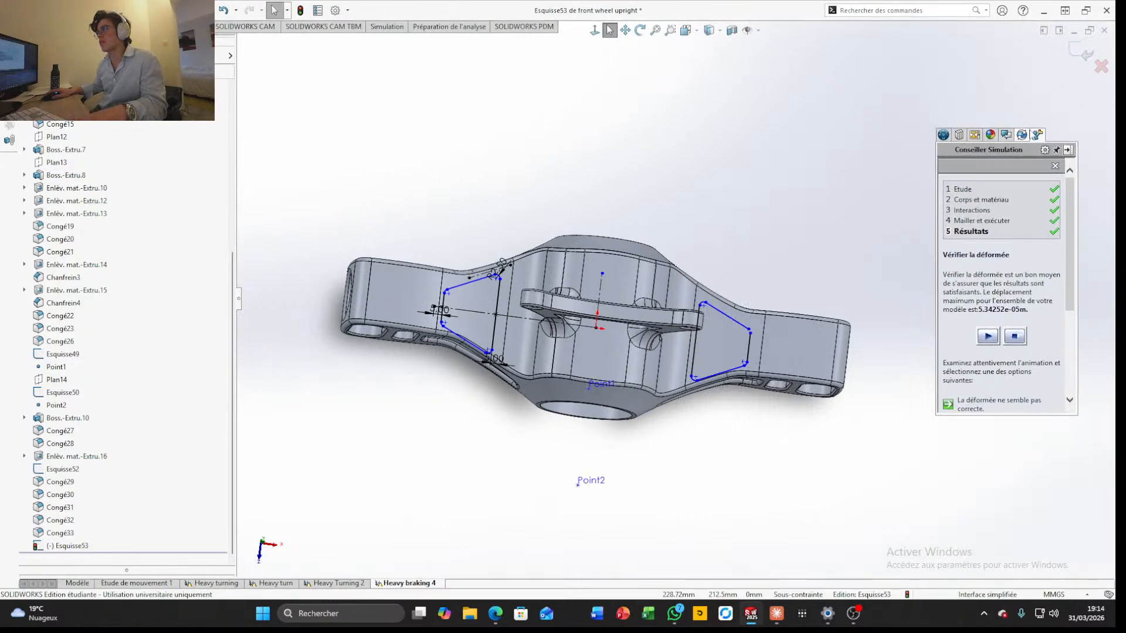
mouse_move(1052, 144)
left_mouse_down()
mouse_move(1055, 35)
mouse_move(1040, 130)
left_mouse_up()
left_click(1056, 154)
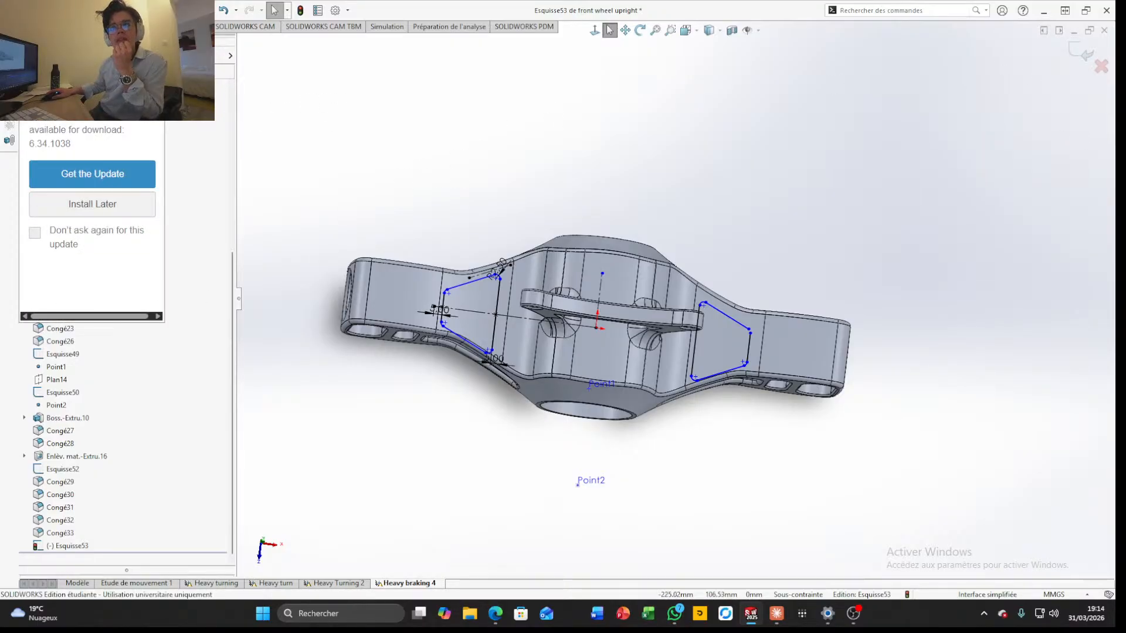
Turn off further reminders for the offered update and close the 3DEXPERIENCE login window
left_click(49, 240)
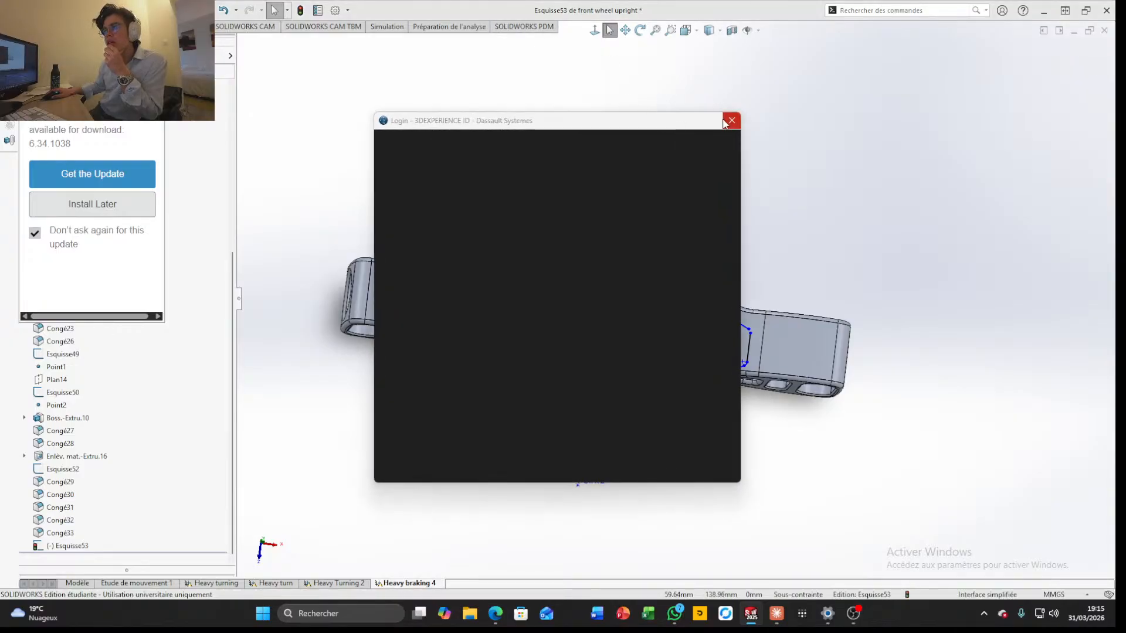
left_click(726, 123)
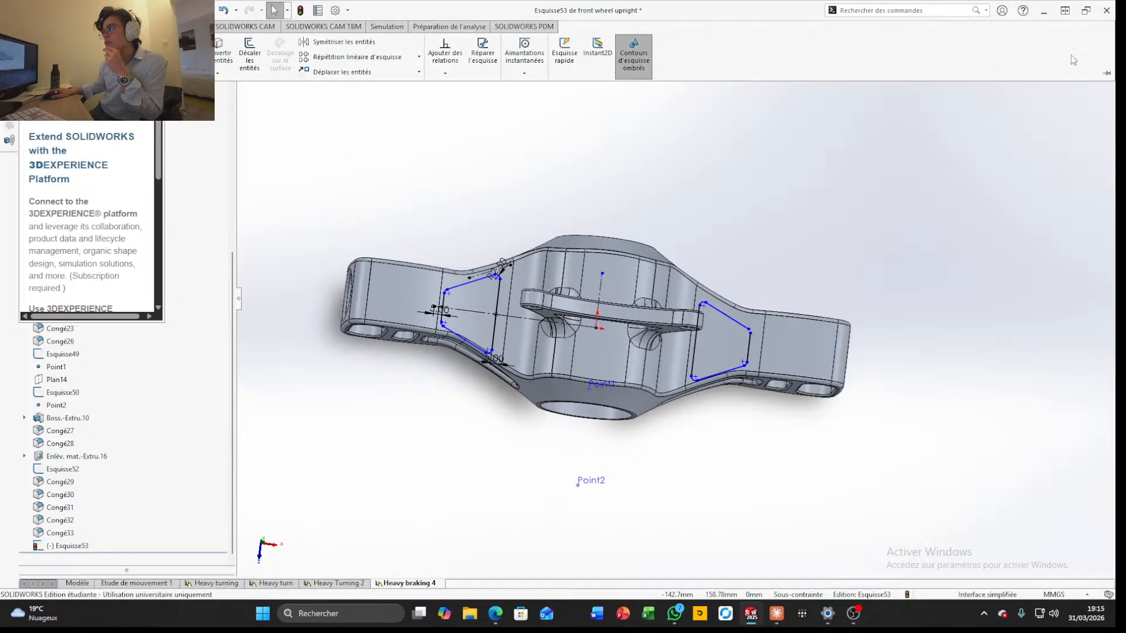
Pin the command ribbon open, and close the 3DEXPERIENCE login window on the desktop before returning to SOLIDWORKS
left_click(1108, 74)
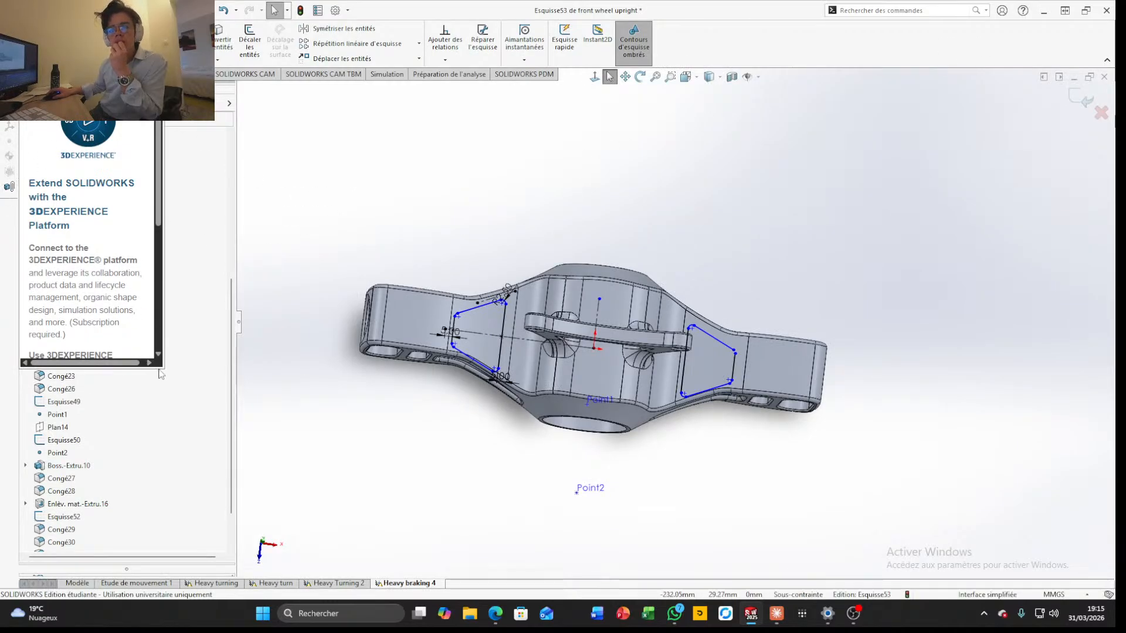
left_click(1045, 9)
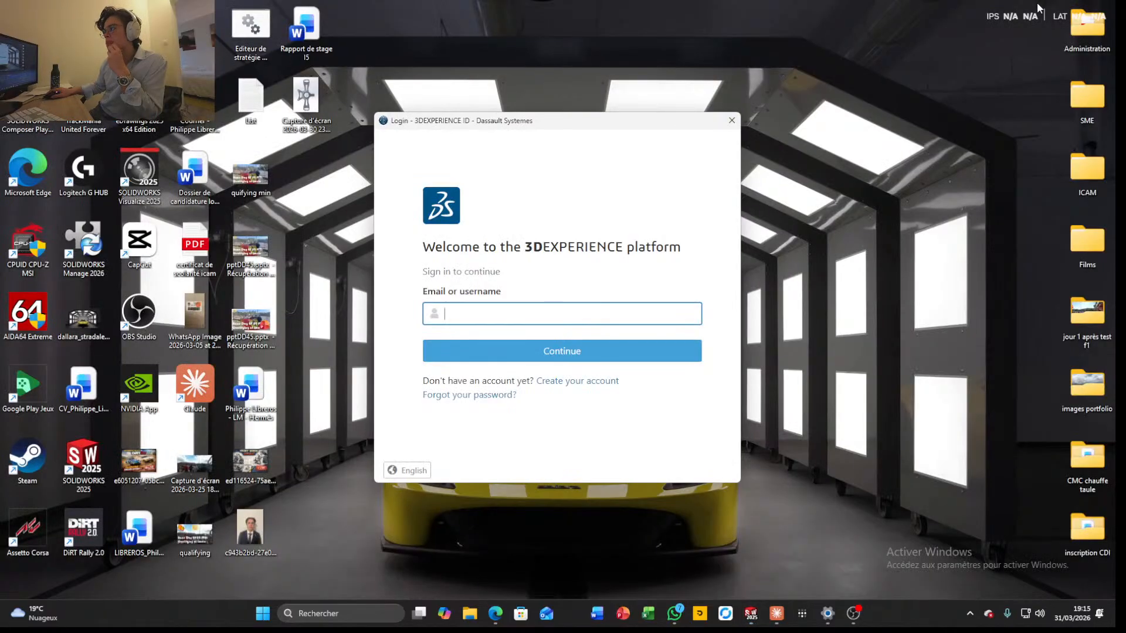
left_click(731, 121)
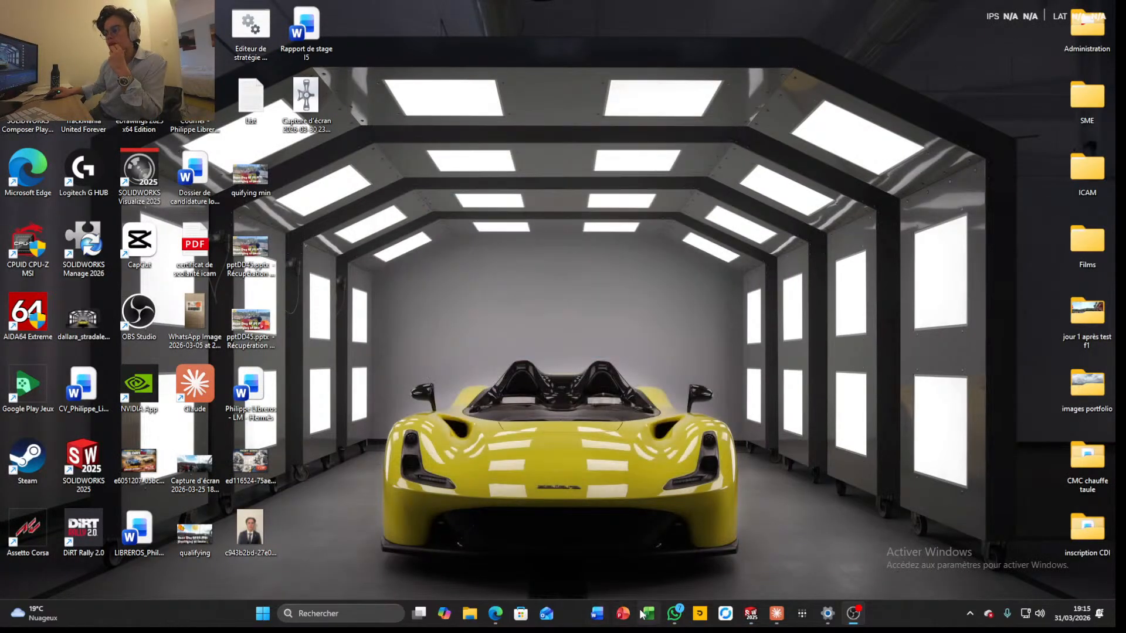
left_click(747, 623)
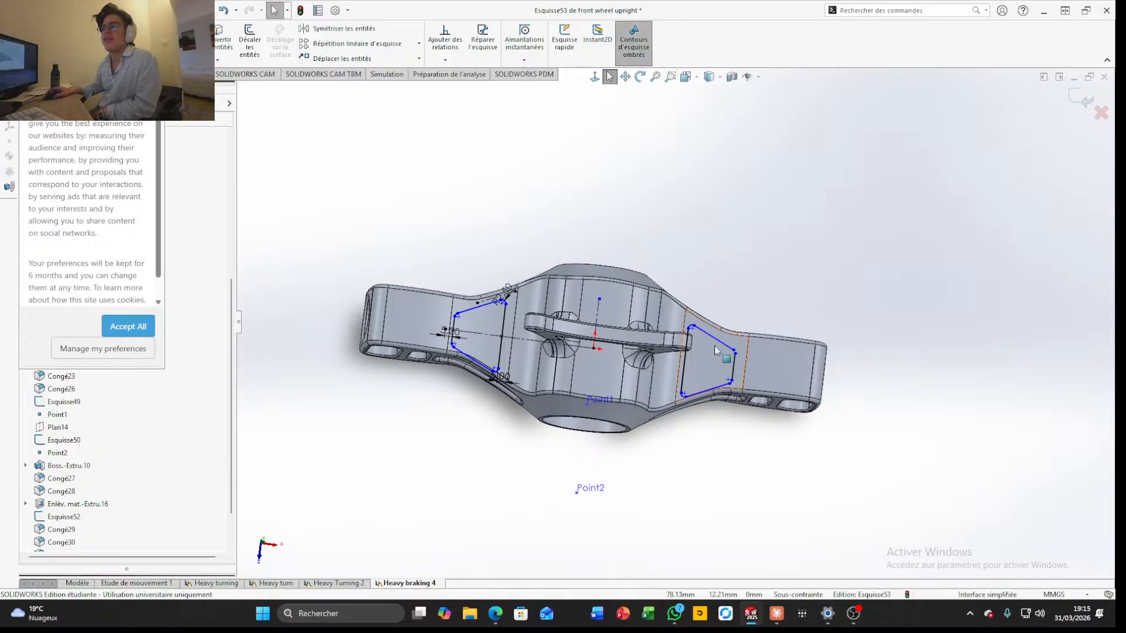
scroll(471, 312, "down", 3)
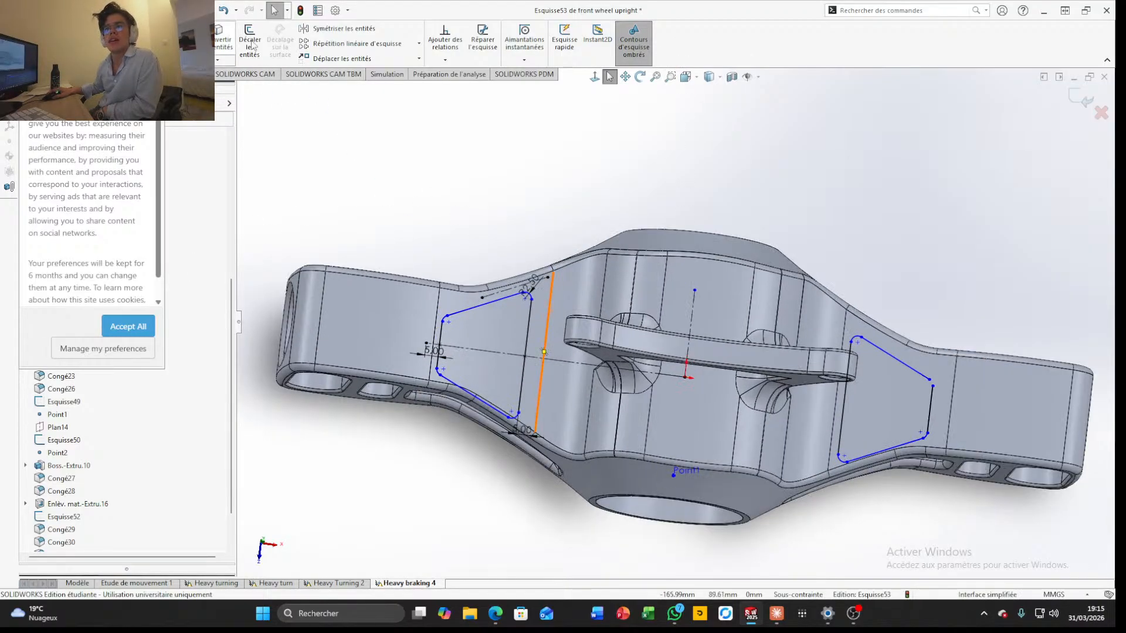
Mirror the profile's outer upper corner arc about the vertical centre line to complete the pocket outline on the opposite arm
left_click(343, 28)
scroll(383, 322, "down", 3)
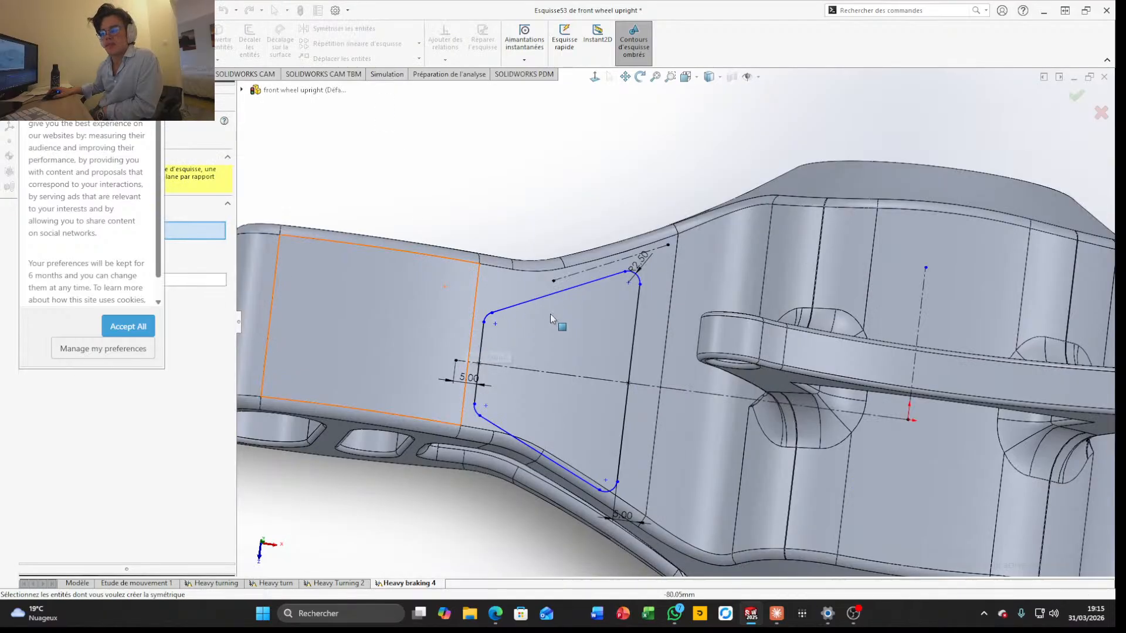
scroll(671, 336, "up", 3)
scroll(566, 342, "down", 3)
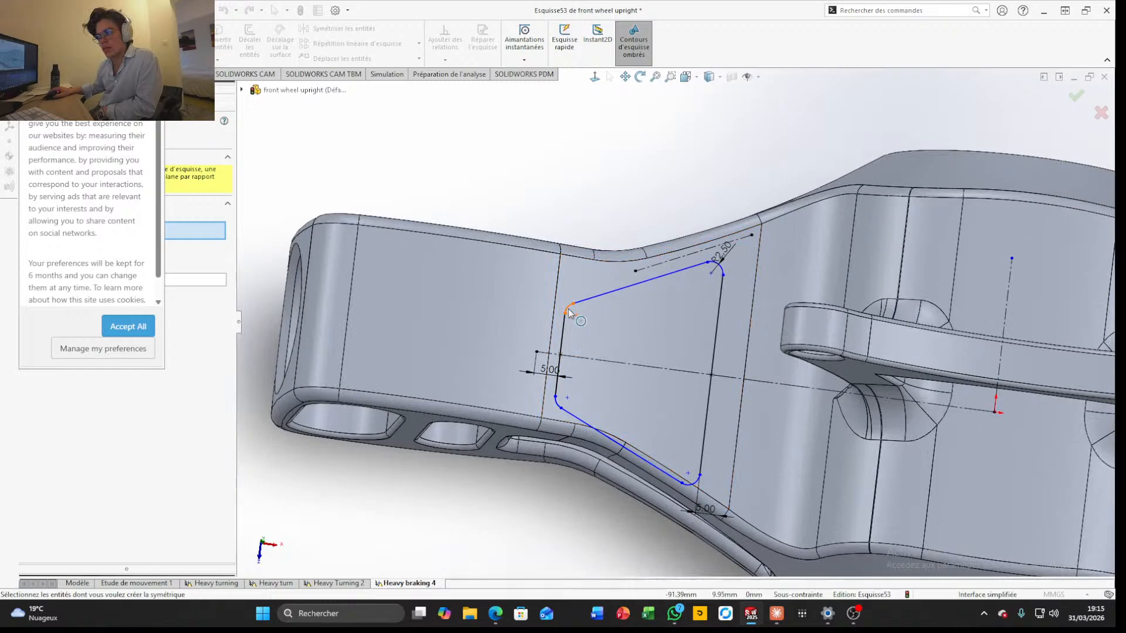
left_click(569, 309)
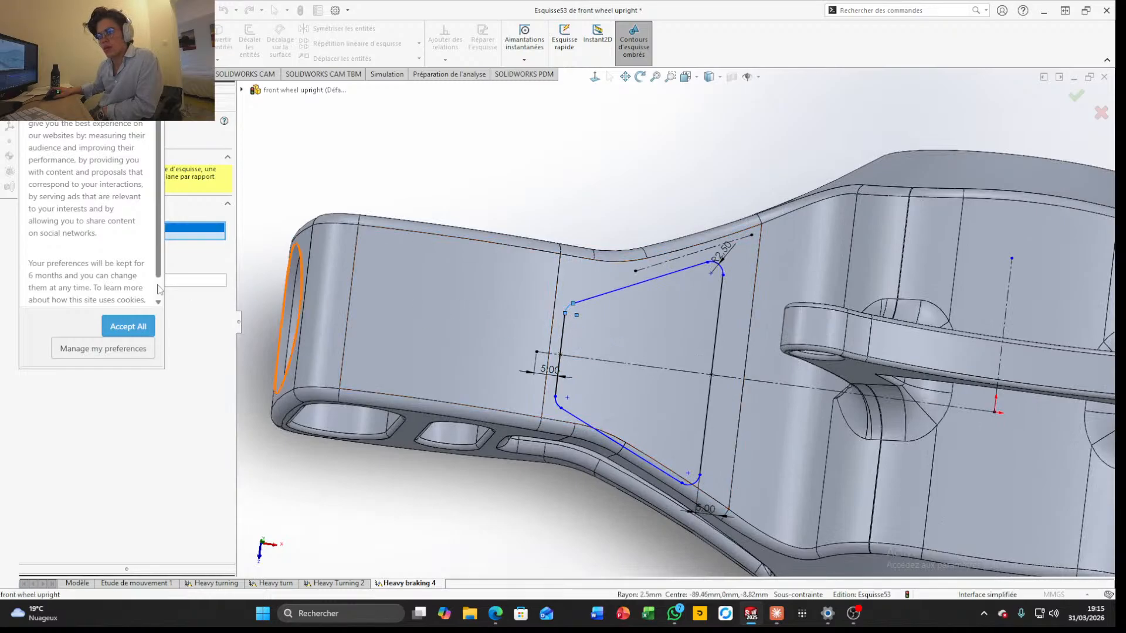
left_click(192, 287)
scroll(678, 324, "up", 3)
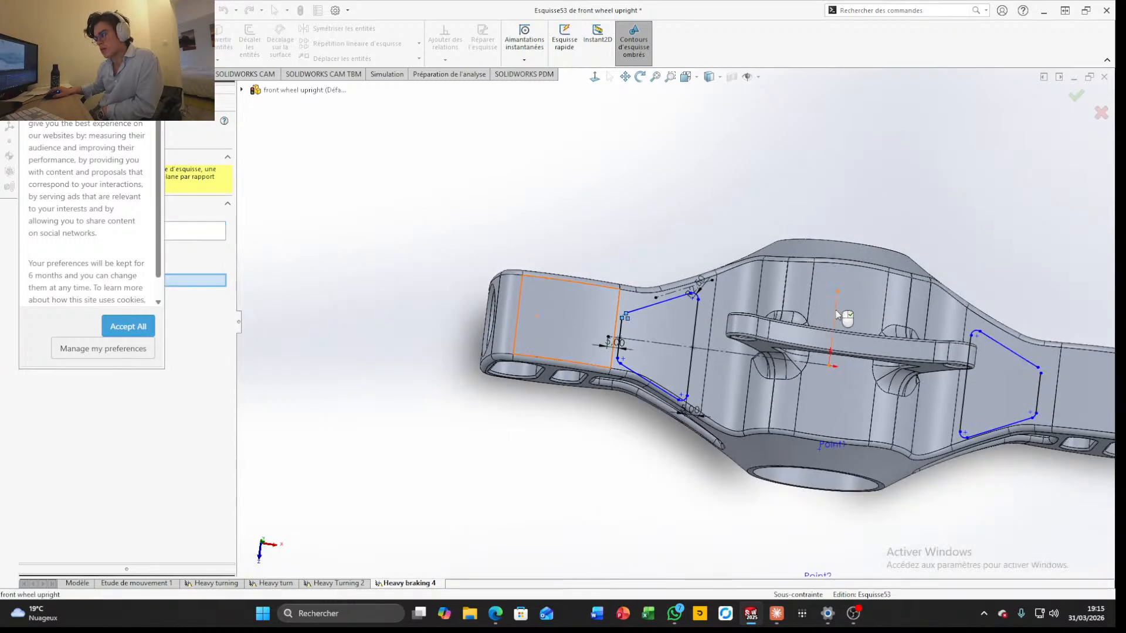
left_click(840, 315)
left_click(1078, 95)
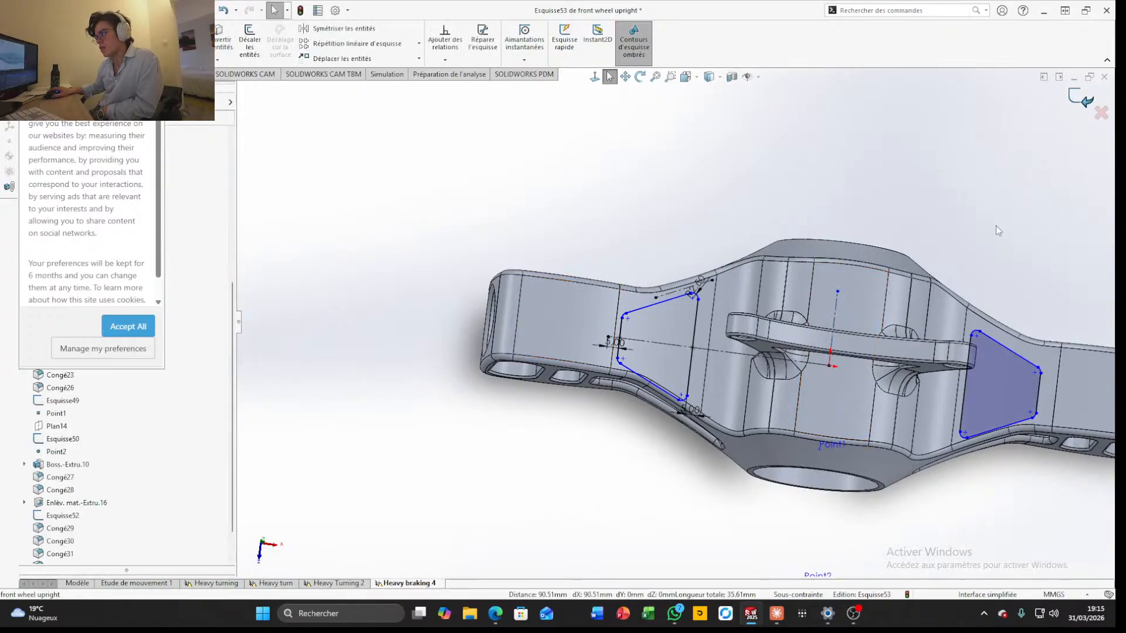
Accept all cookies in the 3DEXPERIENCE login window covering the feature tree
scroll(968, 226, "up", 3)
scroll(917, 228, "down", 3)
scroll(632, 356, "up", 2)
scroll(501, 396, "down", 3)
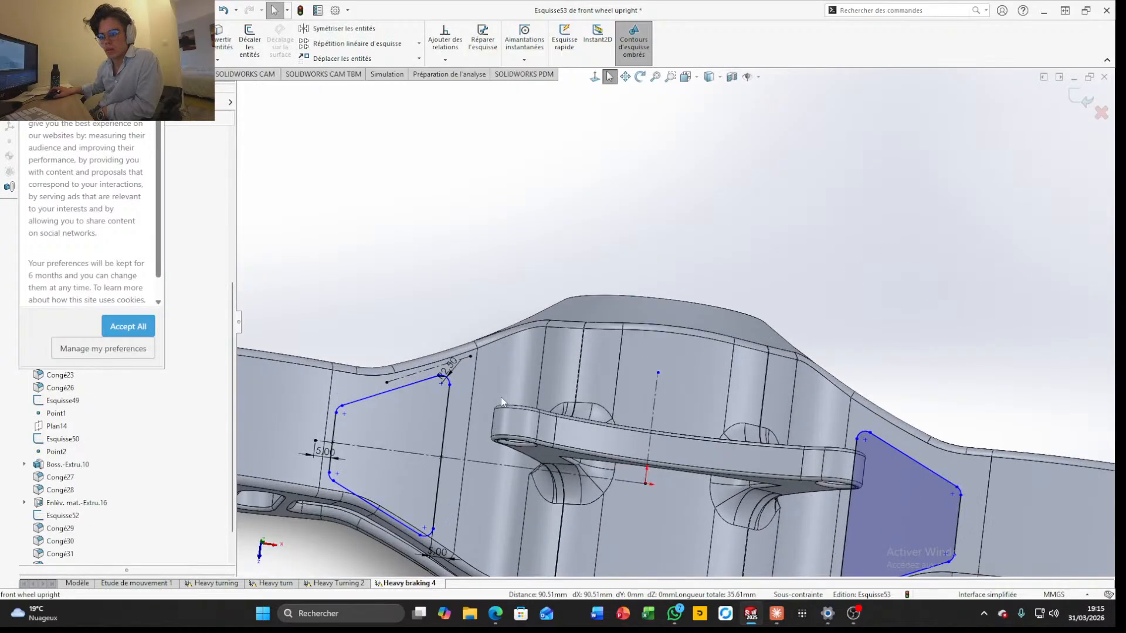
scroll(669, 457, "up", 3)
left_click(128, 326)
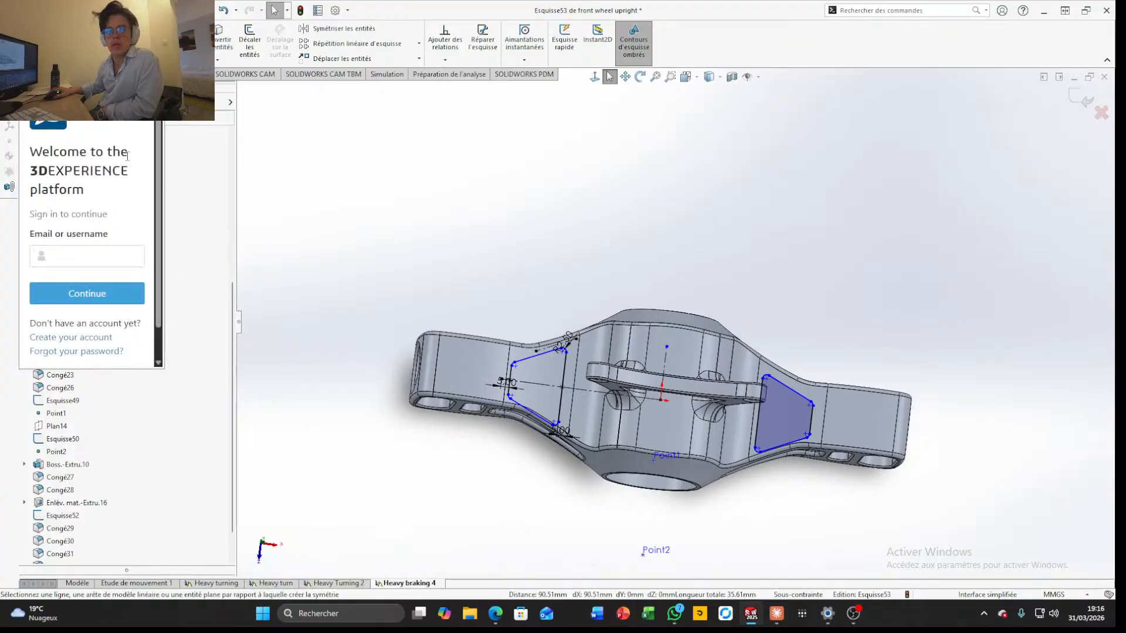
scroll(92, 333, "down", 1)
scroll(112, 326, "up", 1)
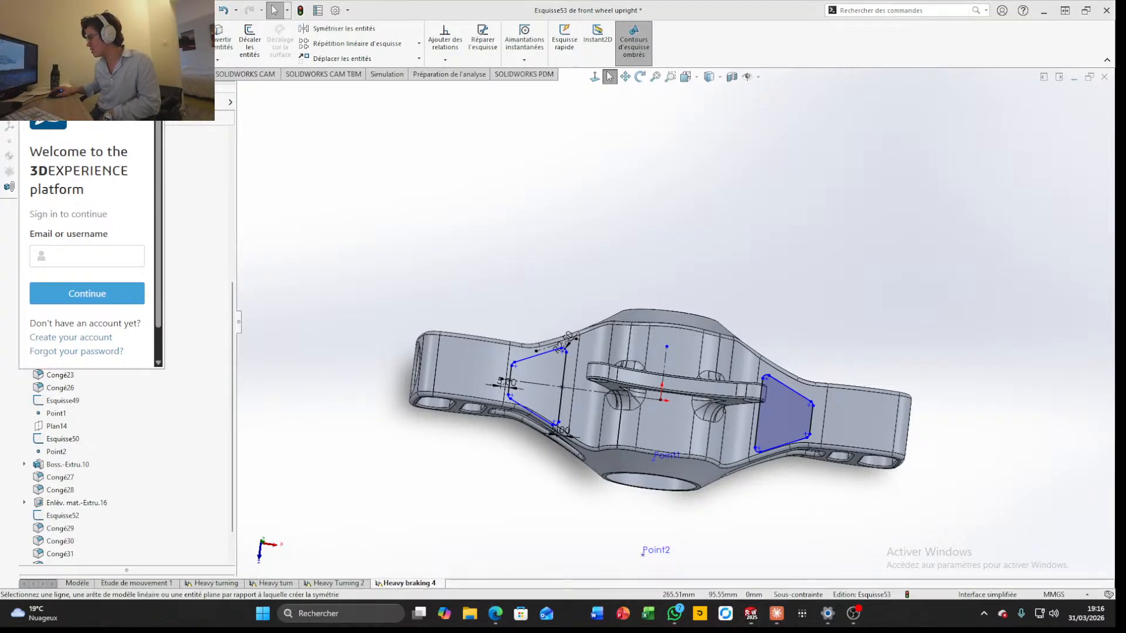
Try to clear the 3DEXPERIENCE login window off the feature tree by toggling the desktop, moving the window and collapsing the command ribbon
key("super+d")
key("super+d")
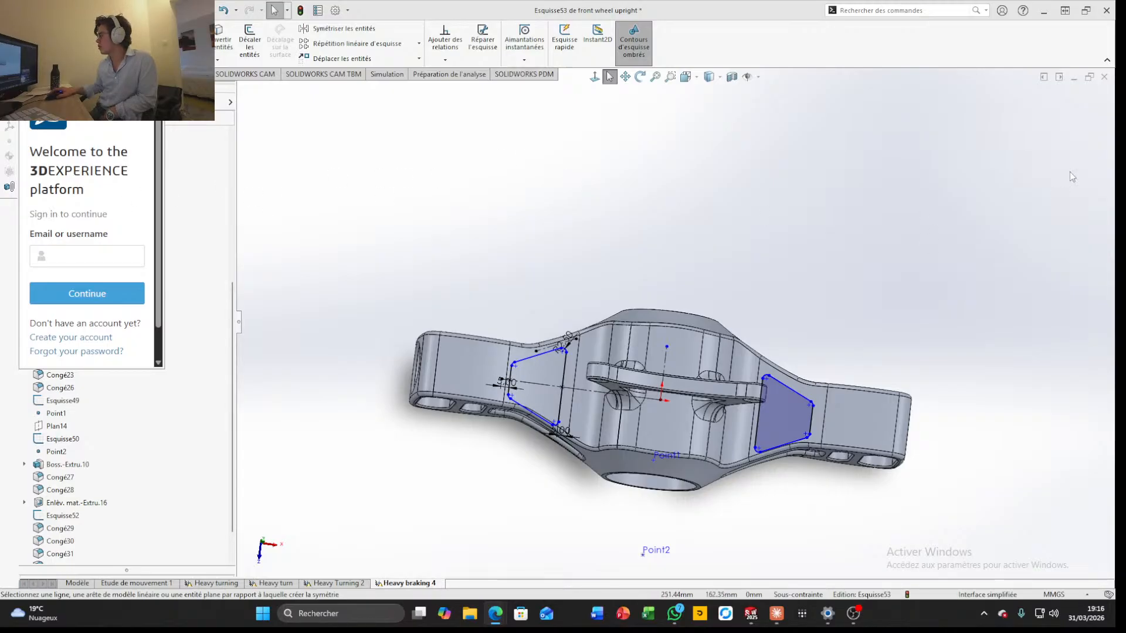
left_click_drag(153, 117, 199, 344)
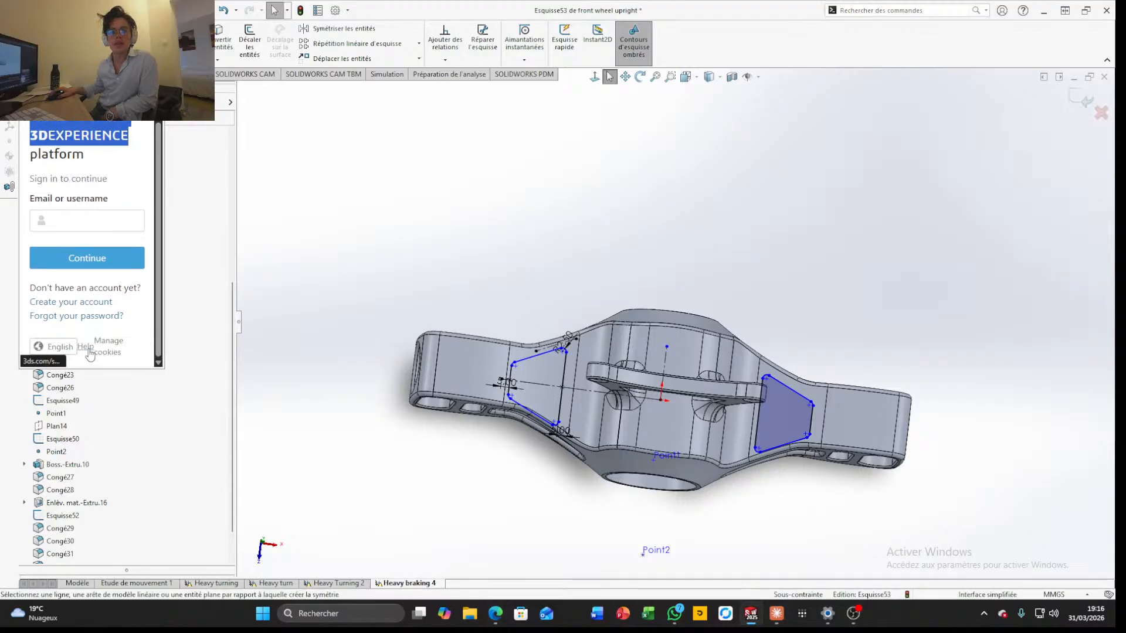
left_click(9, 186)
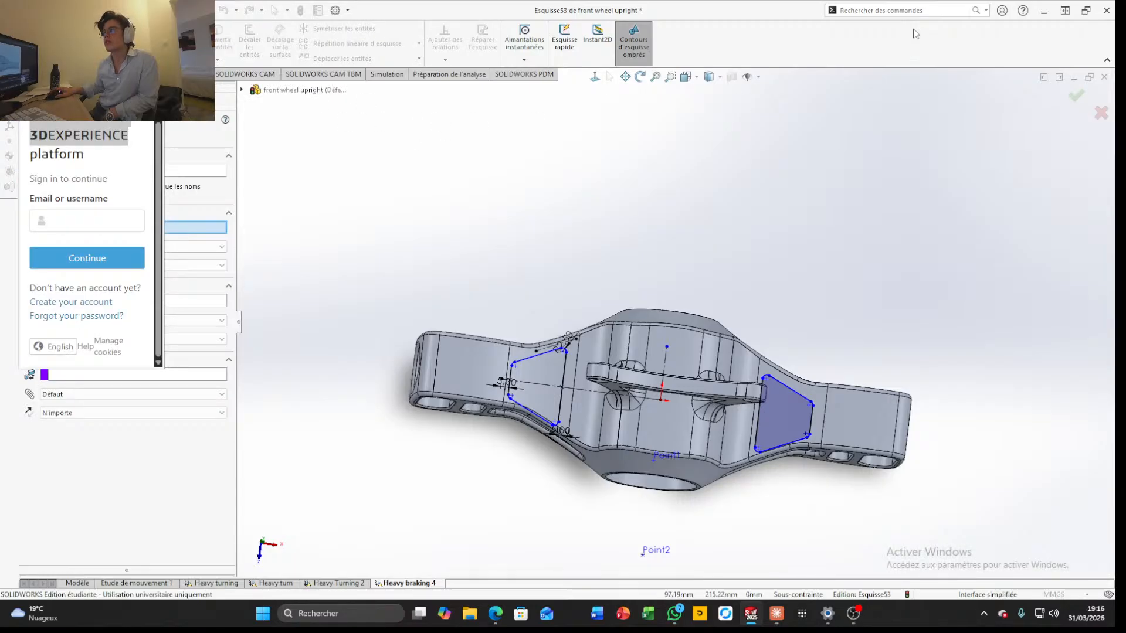
left_click(1105, 61)
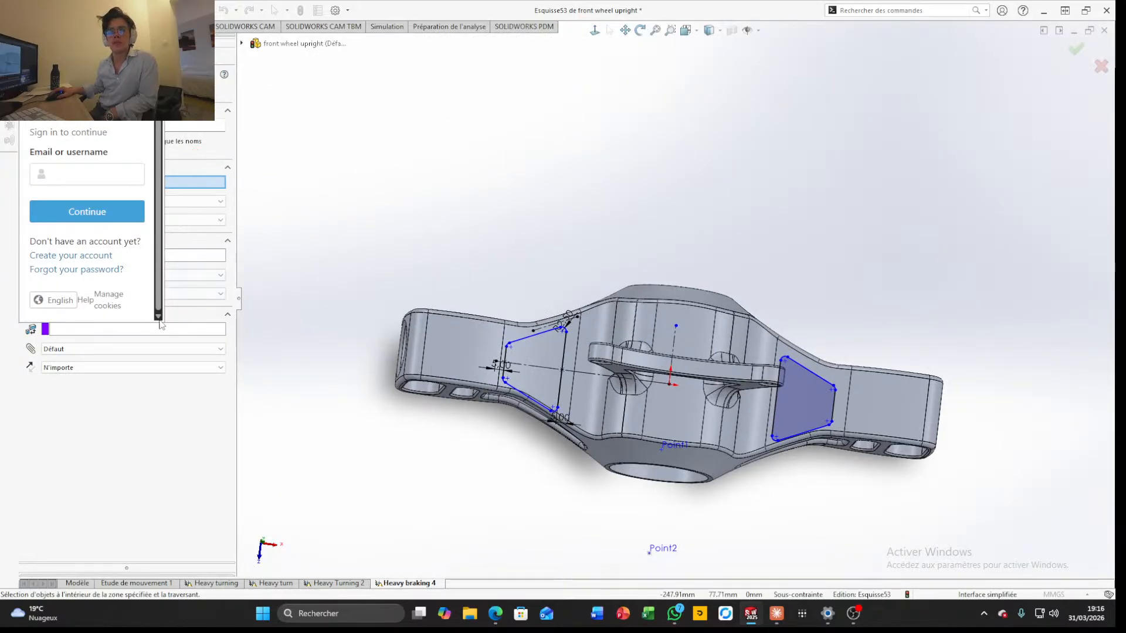
scroll(156, 295, "up", 1)
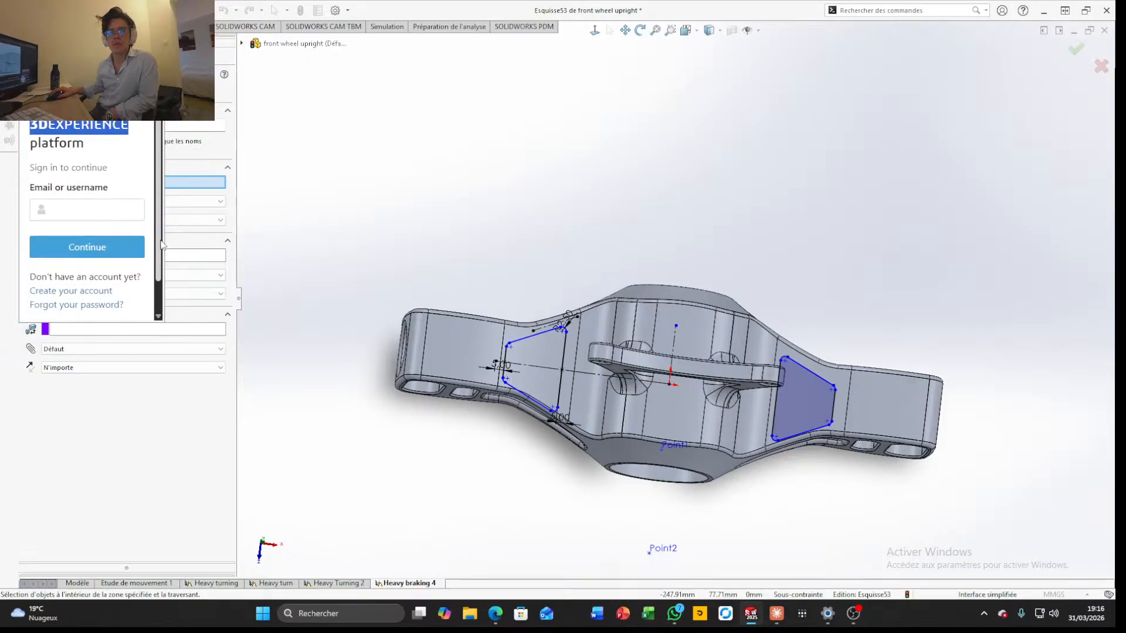
scroll(156, 295, "up", 3)
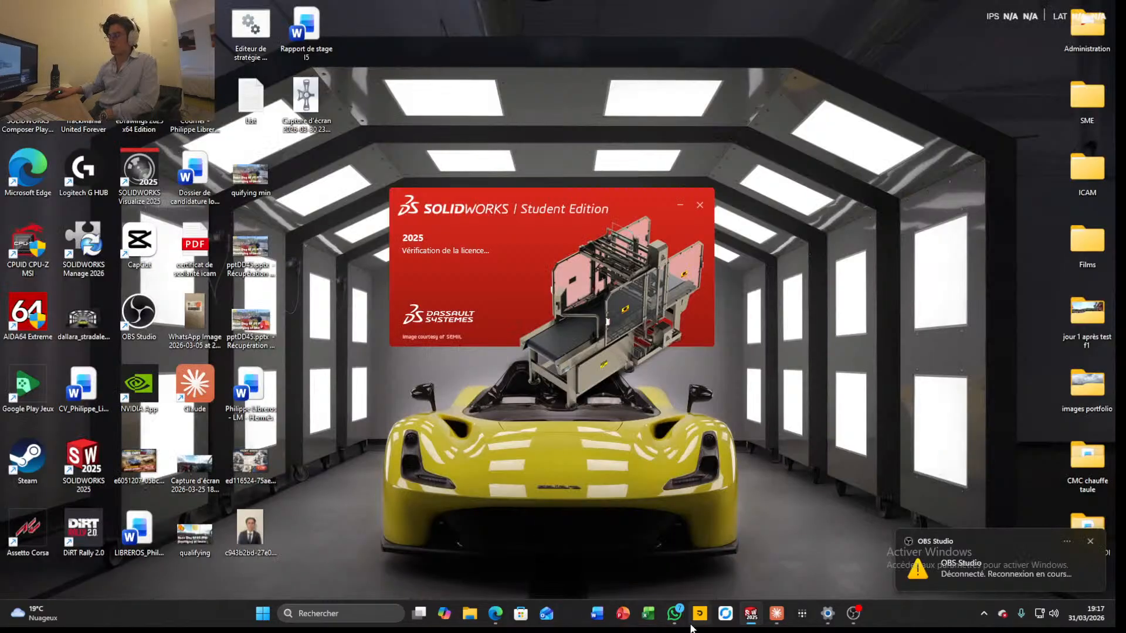
mouse_move(751, 613)
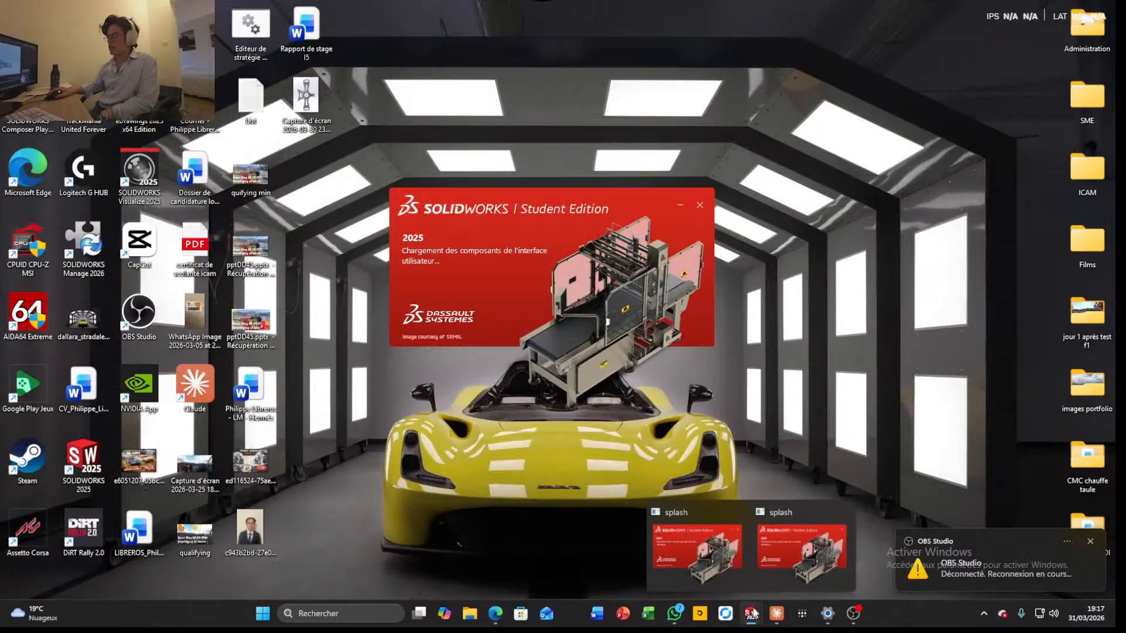
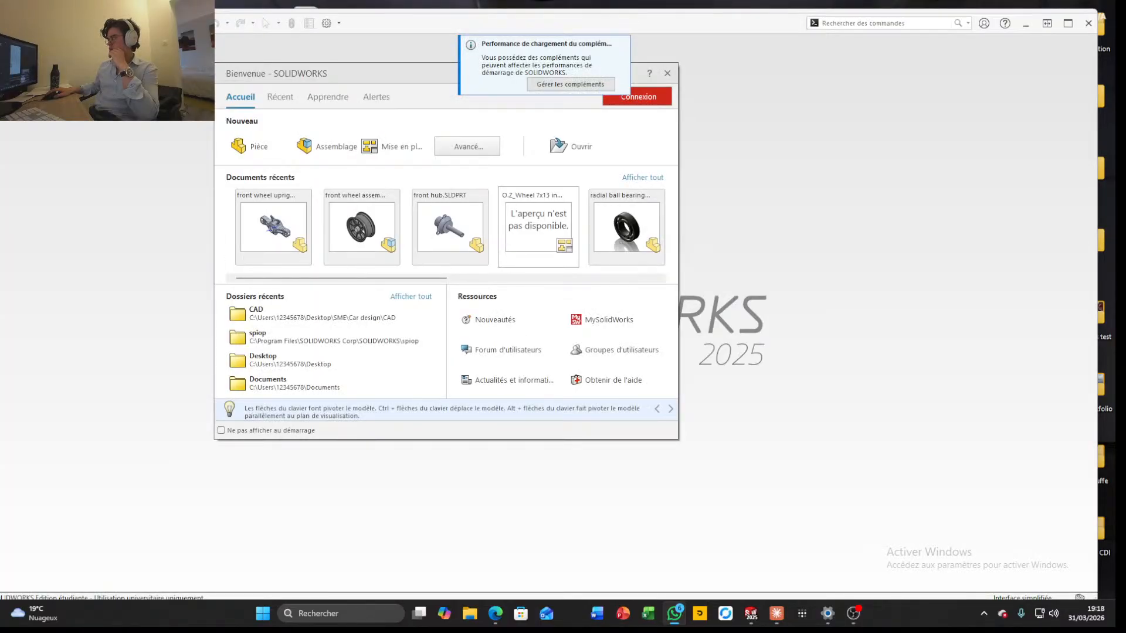
Open the front wheel upright part from the recent documents
left_click(307, 253)
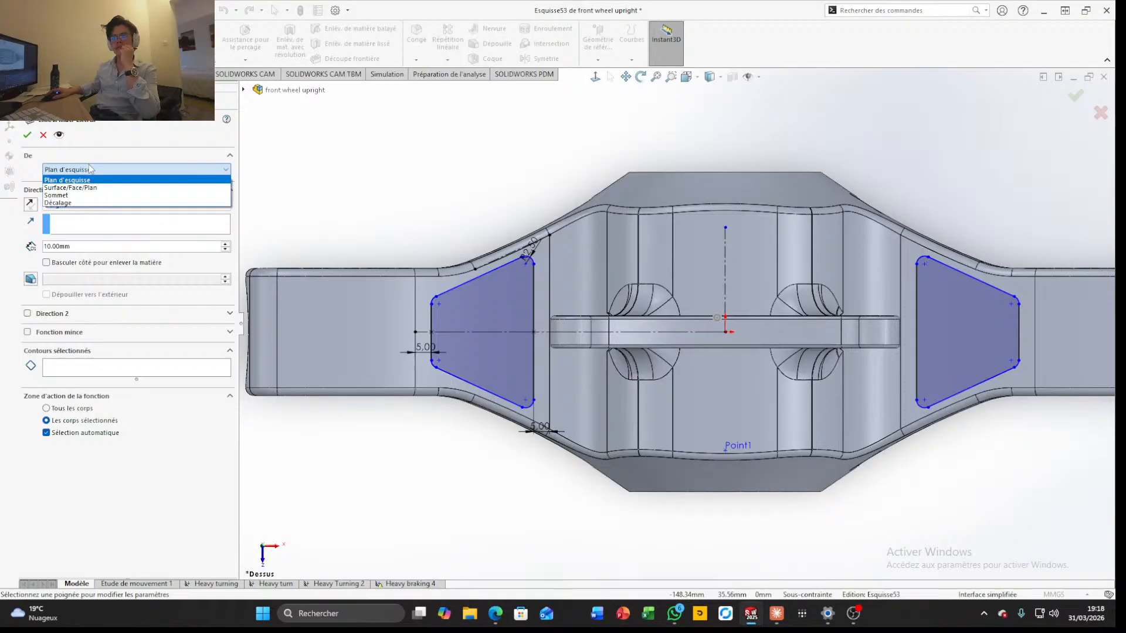
left_click(88, 176)
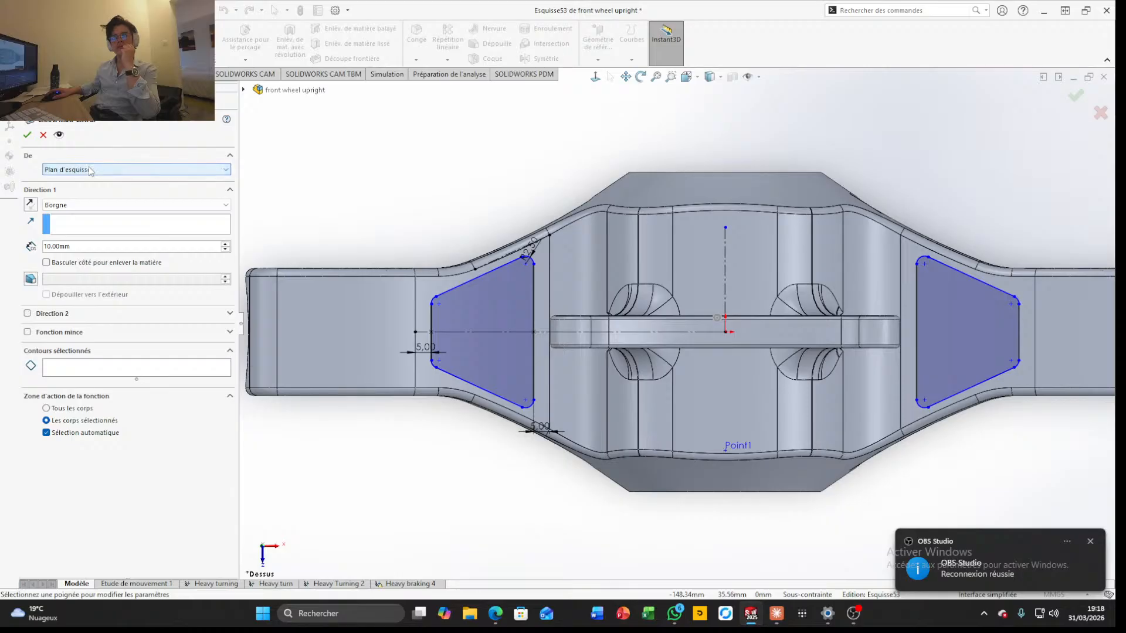
Try to end the extruded cut's first direction up to the upper face of the arm above the pocket profile
left_click(78, 205)
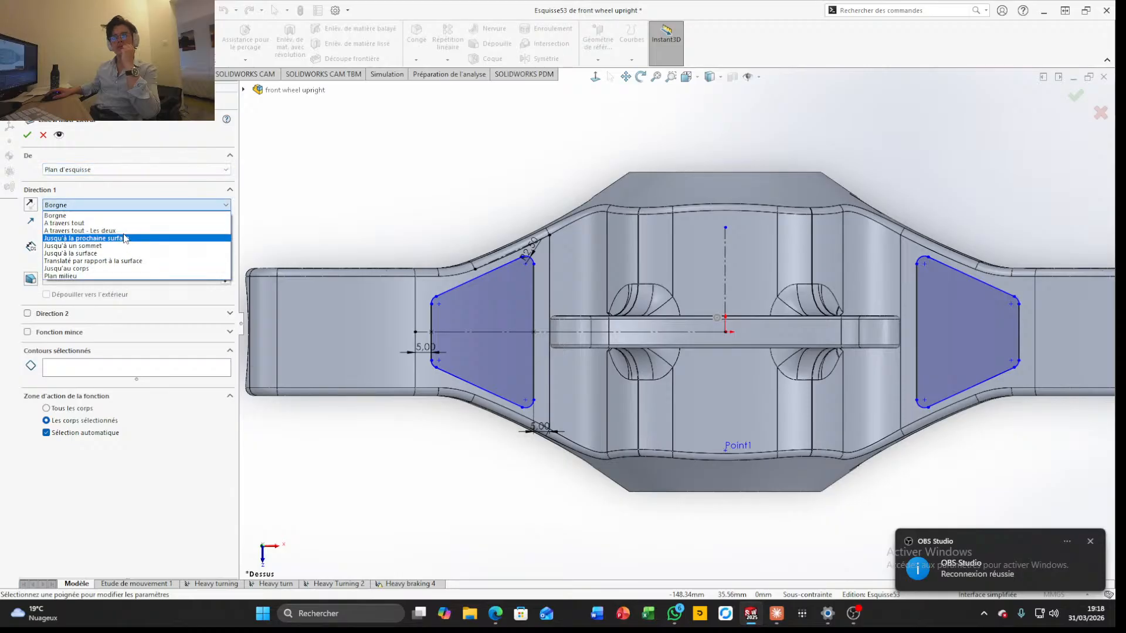
left_click(88, 253)
scroll(484, 328, "down", 1)
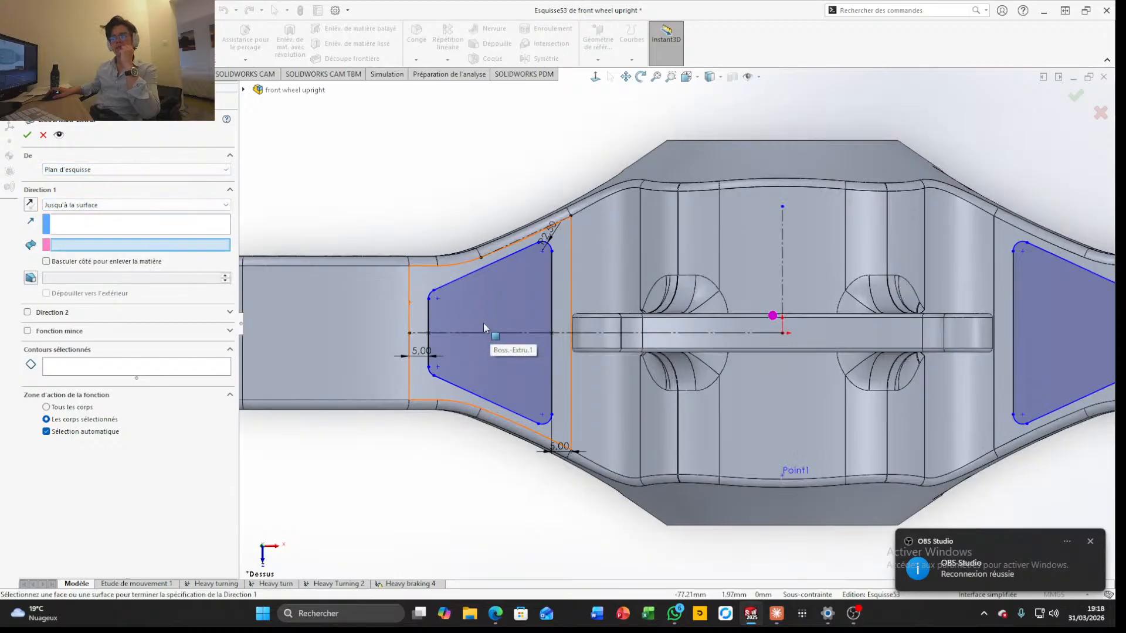
scroll(485, 328, "up", 2)
left_click(551, 371)
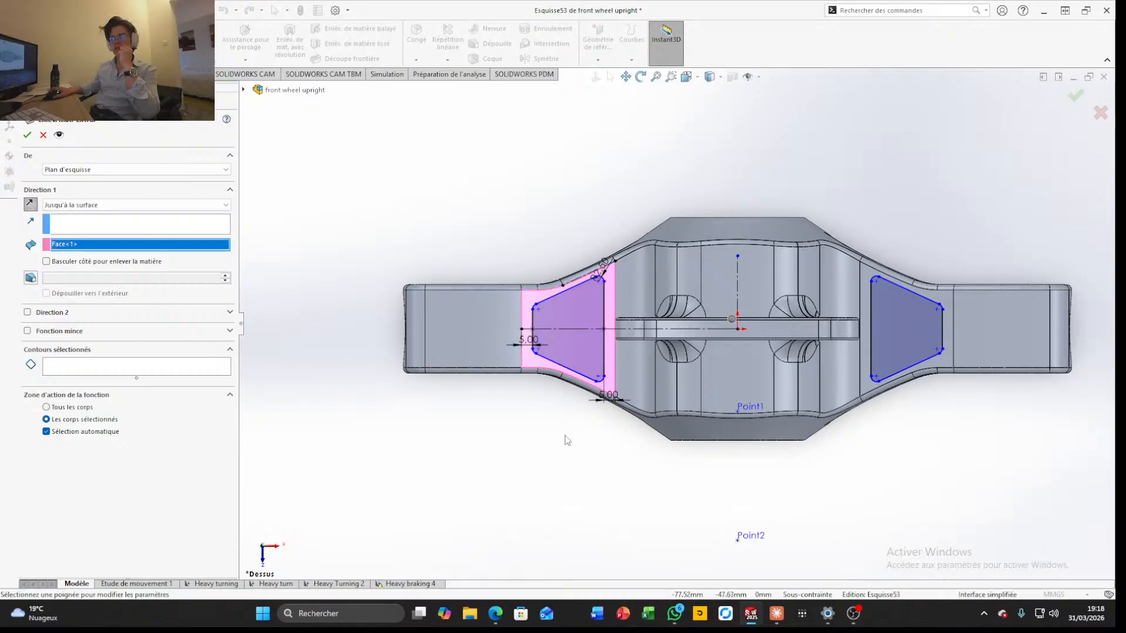
middle_click_drag(562, 443, 576, 264)
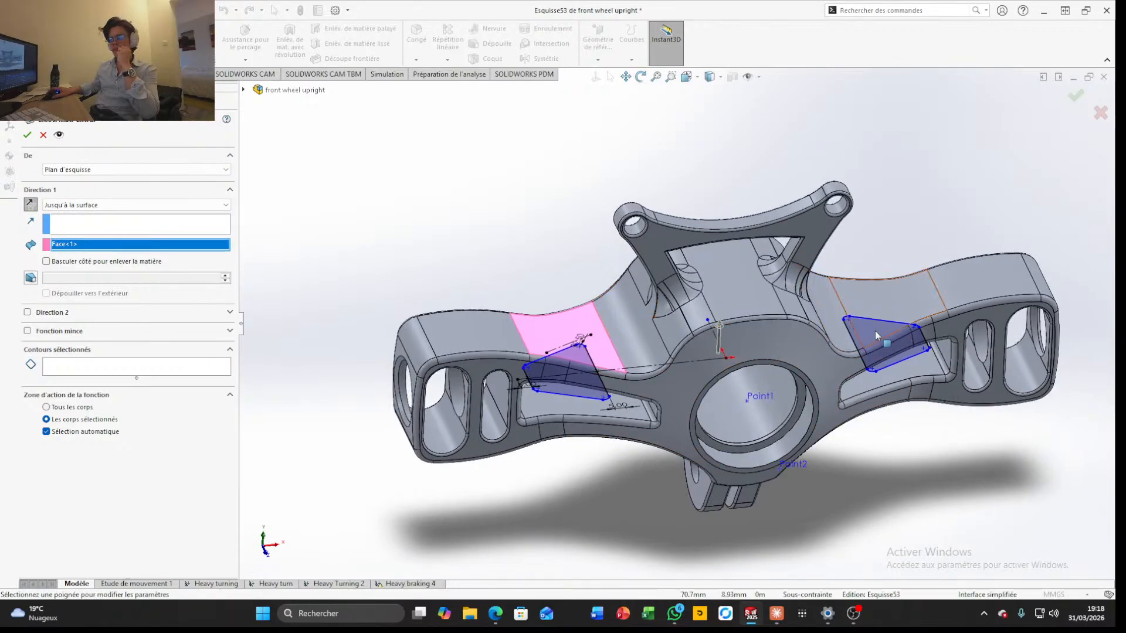
left_click(916, 315)
left_click(537, 336)
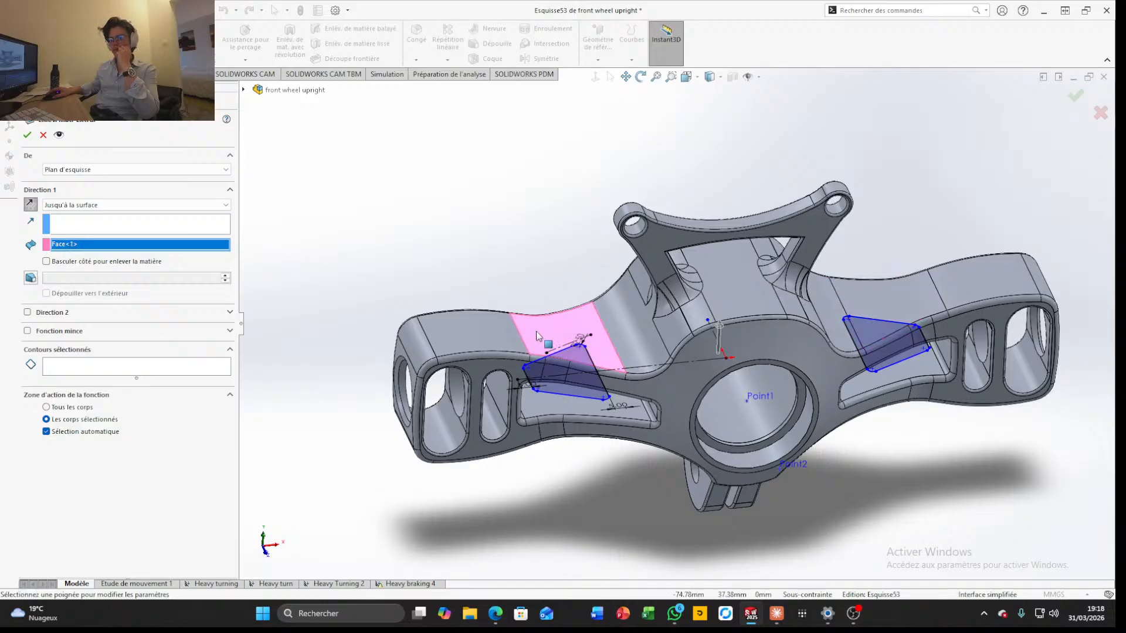
Enable the cut's second direction up to the next surface and reselect the arm's upper face as the first direction's limit
left_click(28, 312)
left_click(225, 326)
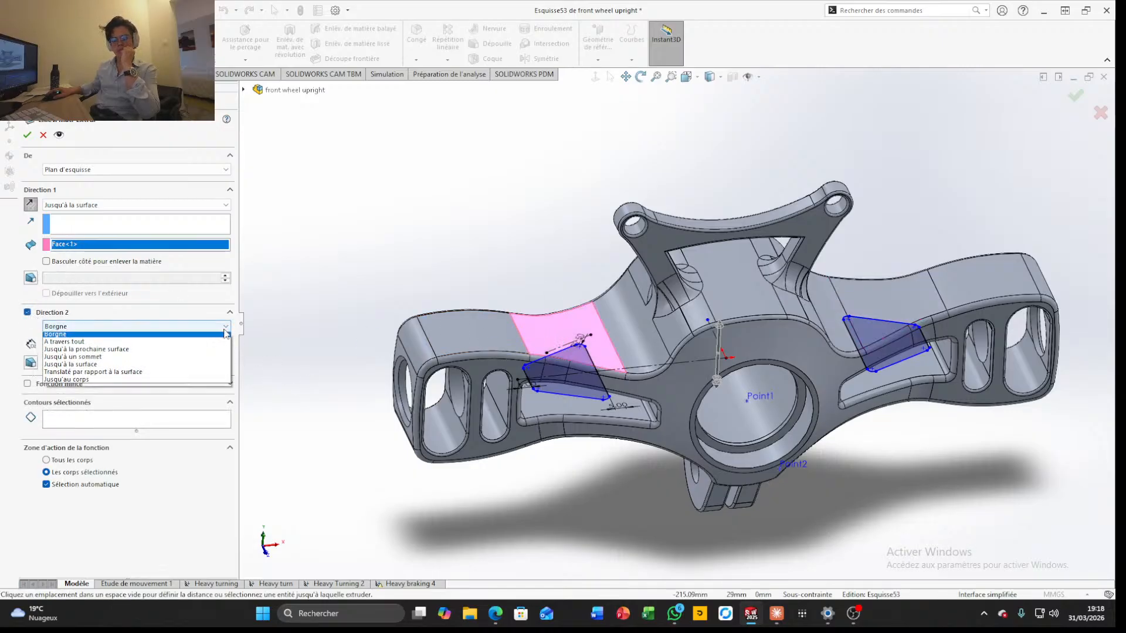
left_click(117, 350)
middle_click_drag(487, 470, 444, 287)
scroll(622, 421, "down", 4)
left_click(662, 428)
scroll(679, 433, "up", 3)
scroll(680, 437, "up", 1)
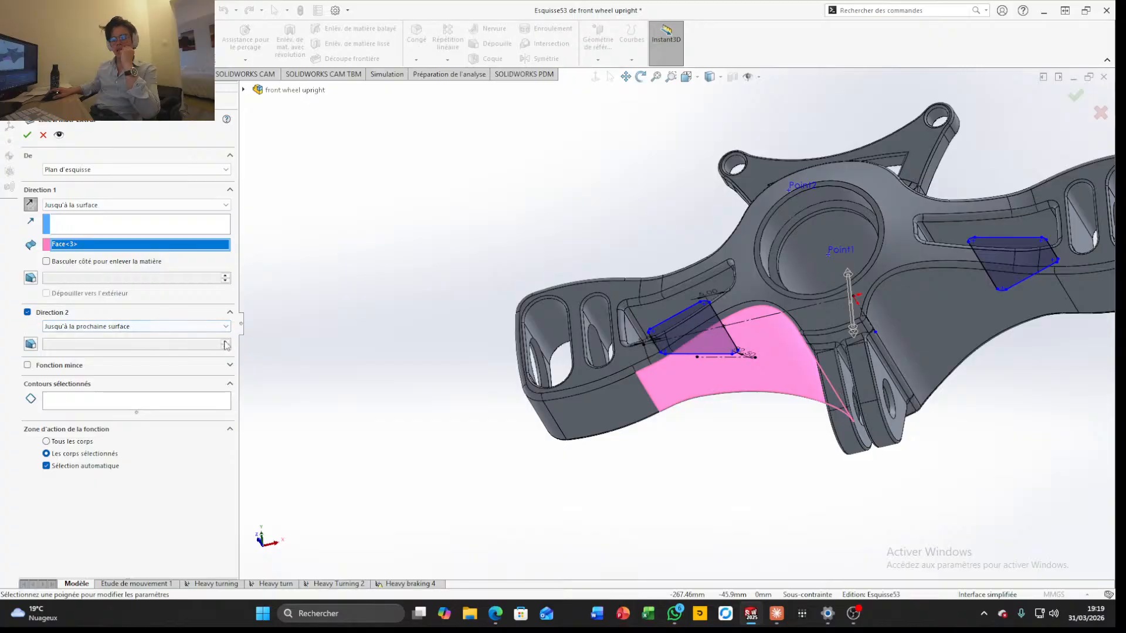
middle_click_drag(535, 337, 565, 521)
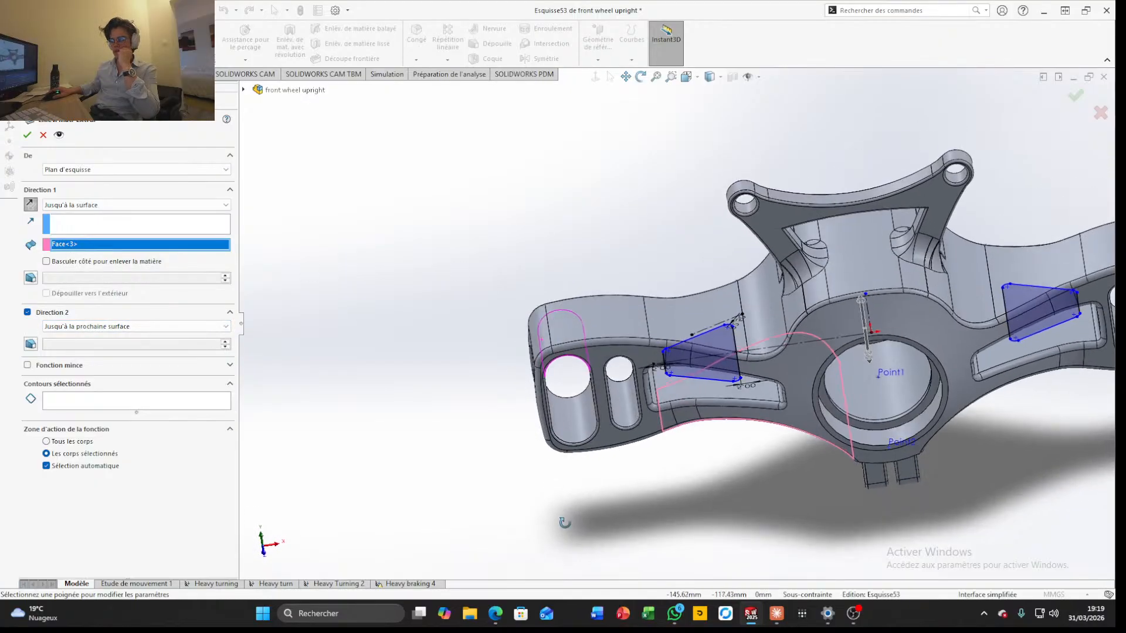
left_click(675, 313)
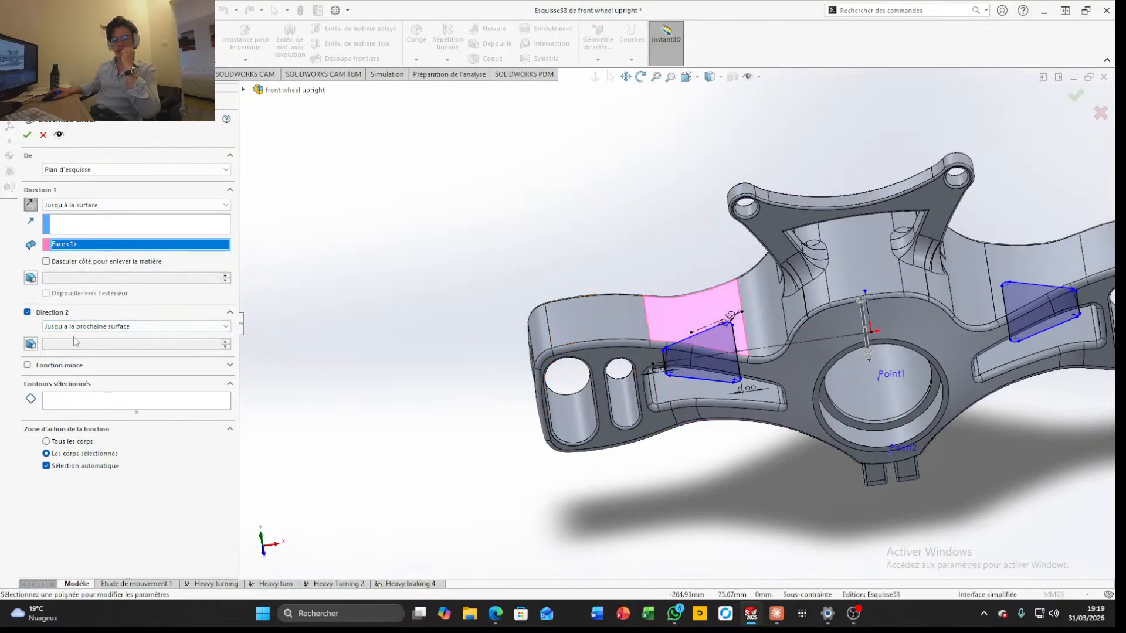
Try to apply the cut with its second direction ending at the curved lower face of the arm
left_click(94, 326)
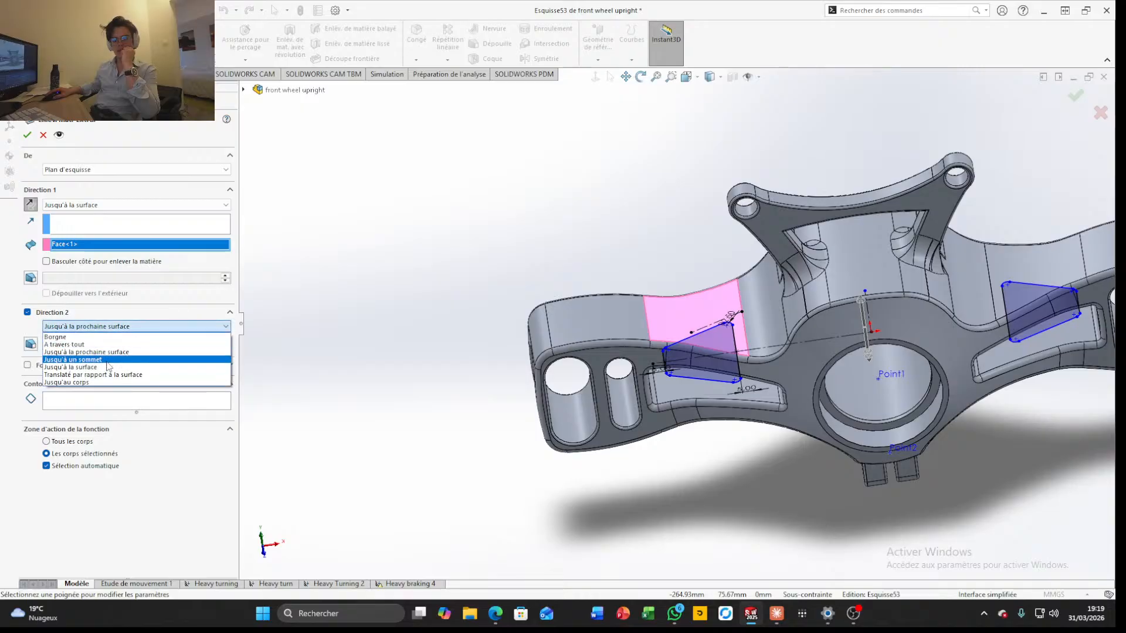
left_click(88, 367)
middle_click_drag(575, 281, 711, 434)
left_click(712, 434)
middle_click_drag(648, 510, 734, 445)
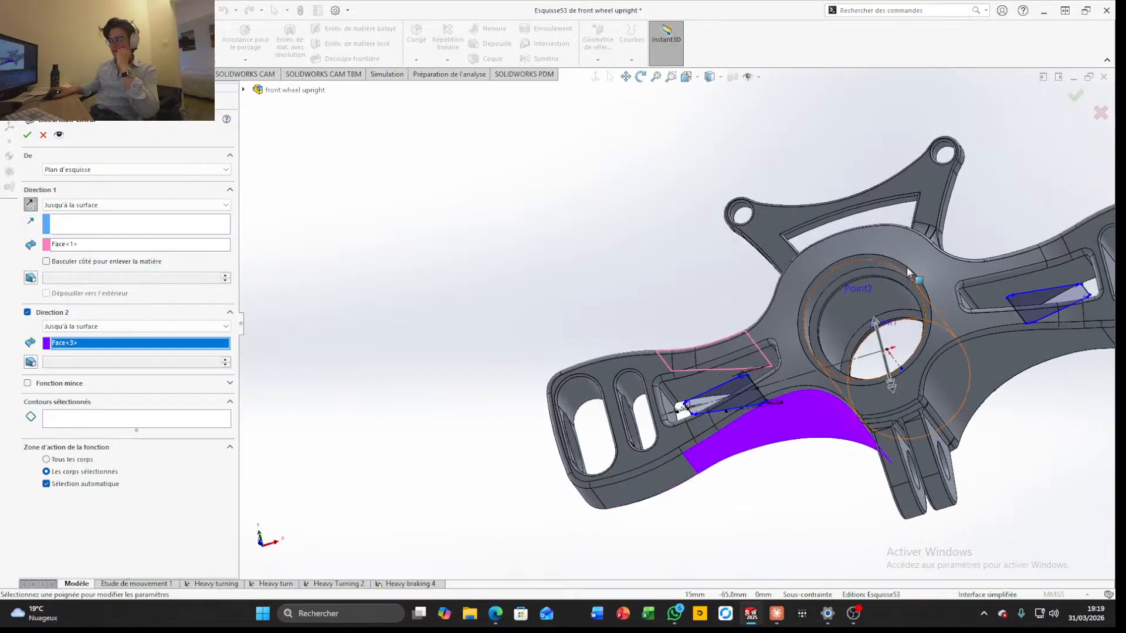
left_click(1076, 99)
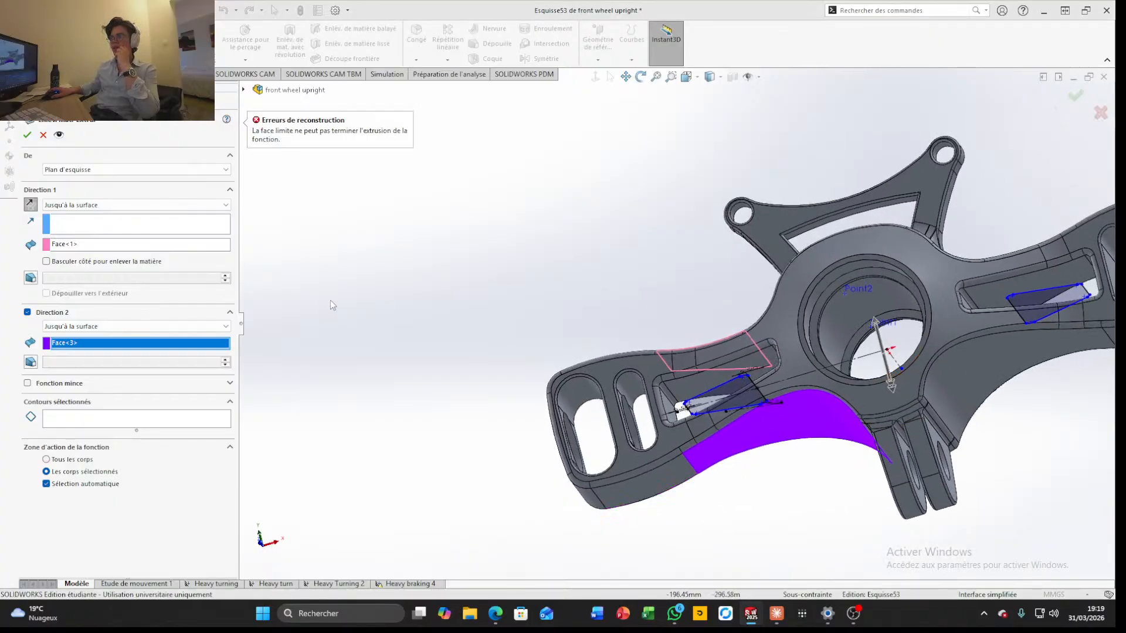
Change the end condition of both cut directions to blind (Borgne)
mouse_move(493, 245)
middle_mouse_down()
mouse_move(505, 319)
mouse_move(492, 343)
middle_mouse_up()
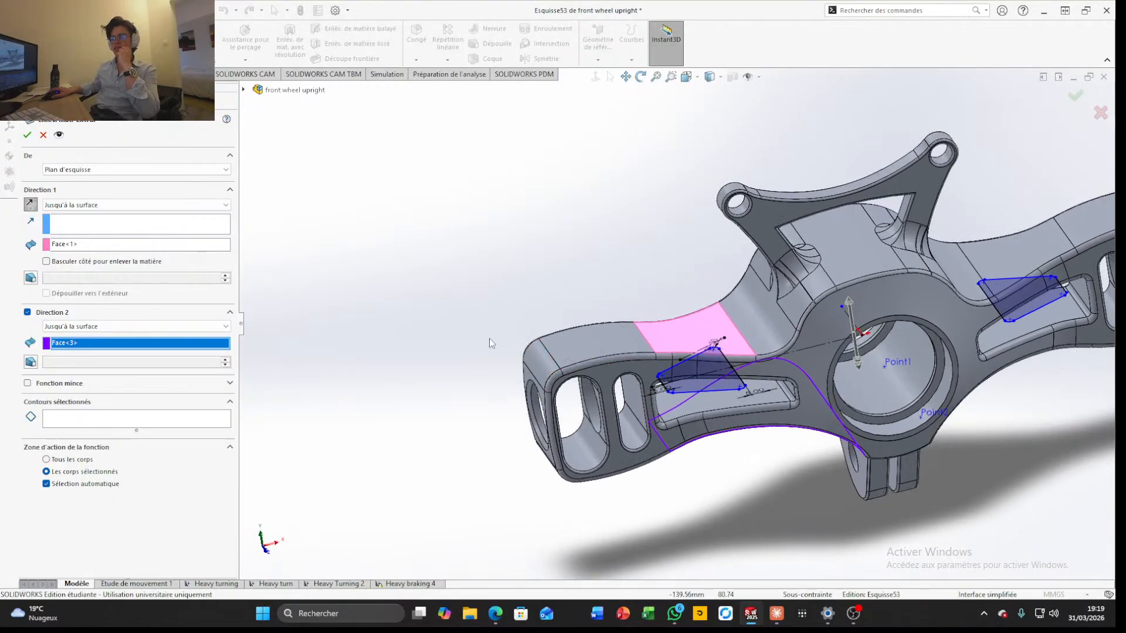
left_click(99, 205)
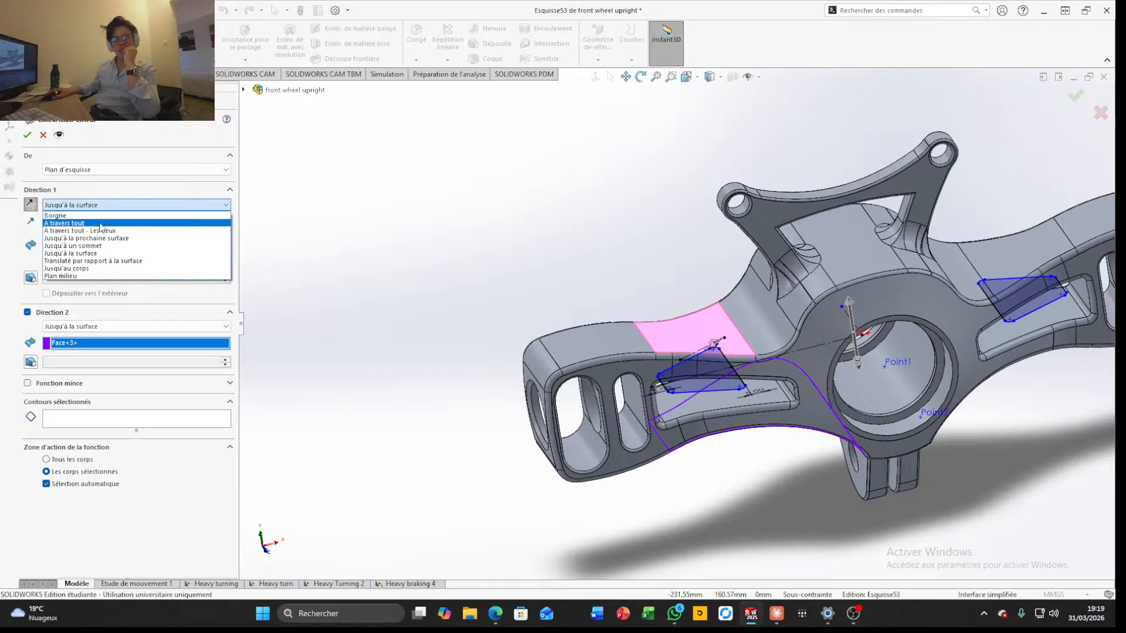
left_click(59, 215)
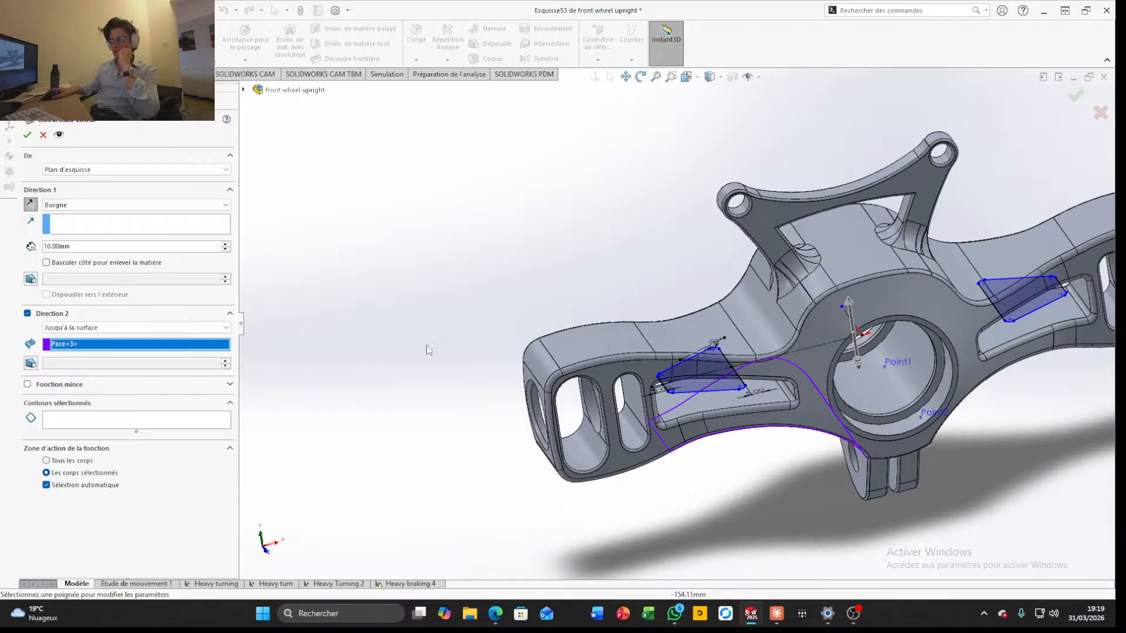
left_click(101, 327)
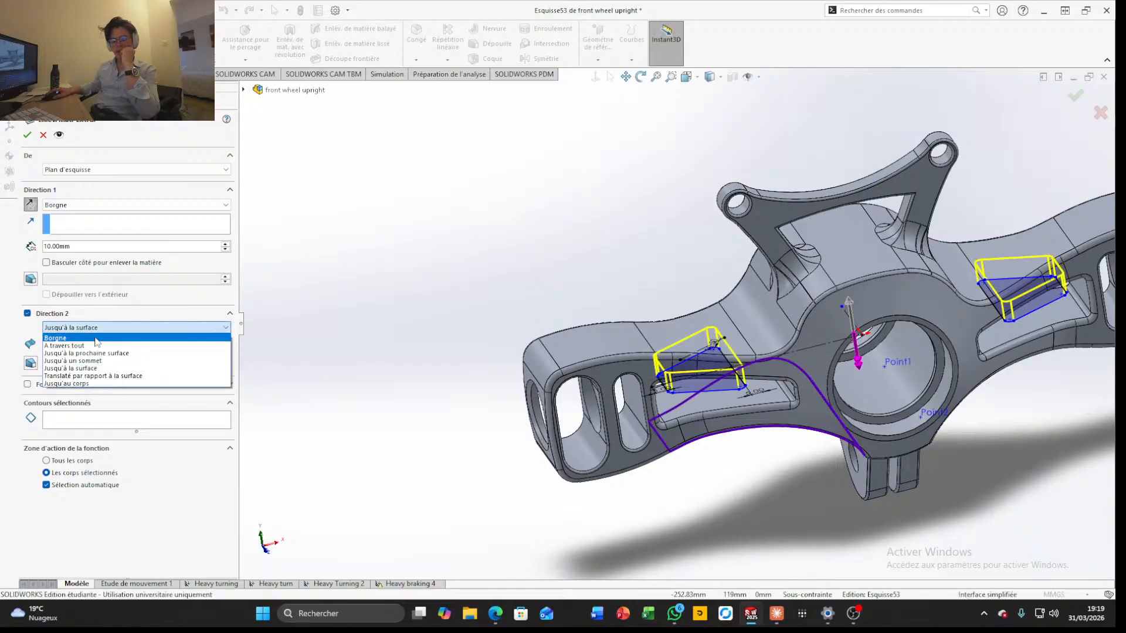
left_click(97, 342)
middle_click_drag(352, 381, 392, 368)
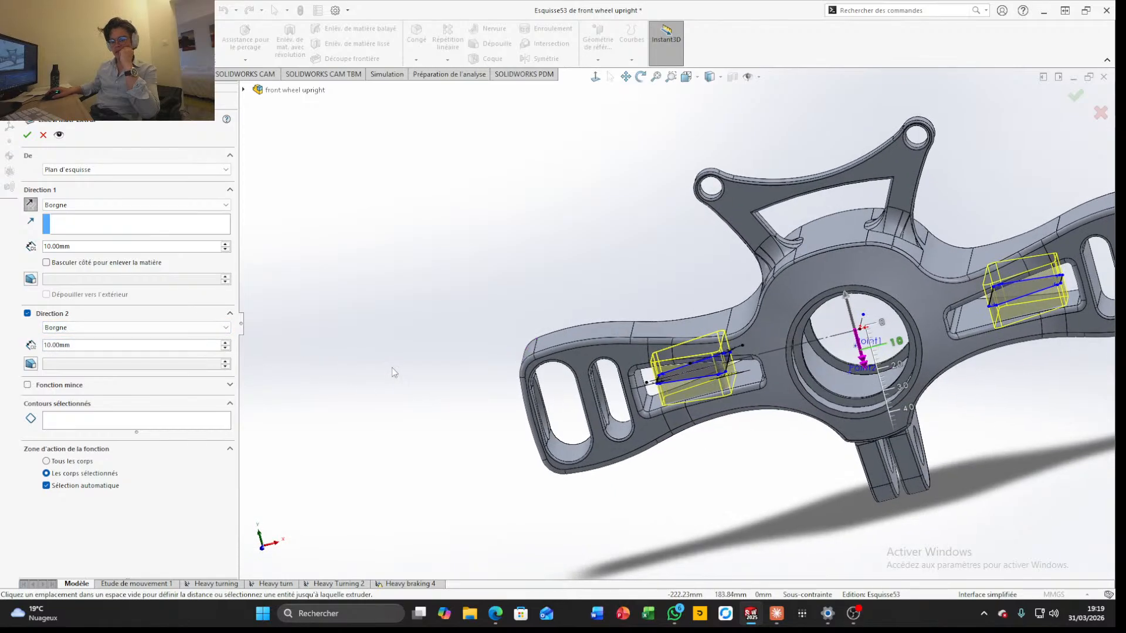
Set the depth of both cut directions to 30 mm and apply the pocket cut to both arms
scroll(387, 364, "down", 3)
scroll(487, 372, "up", 3)
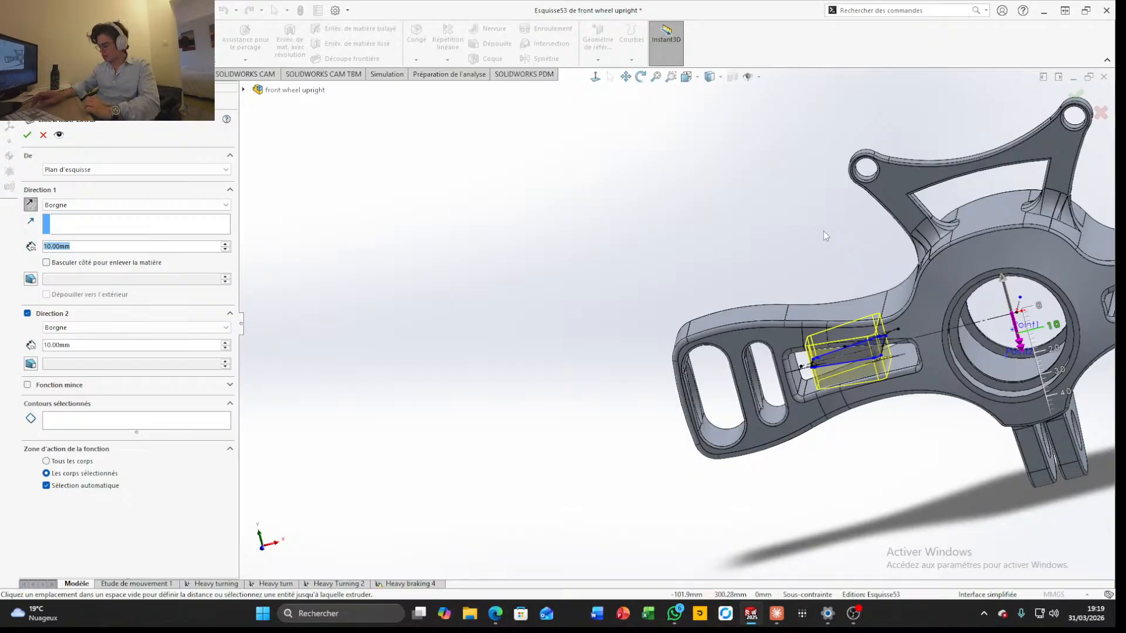
type("30")
key("Return")
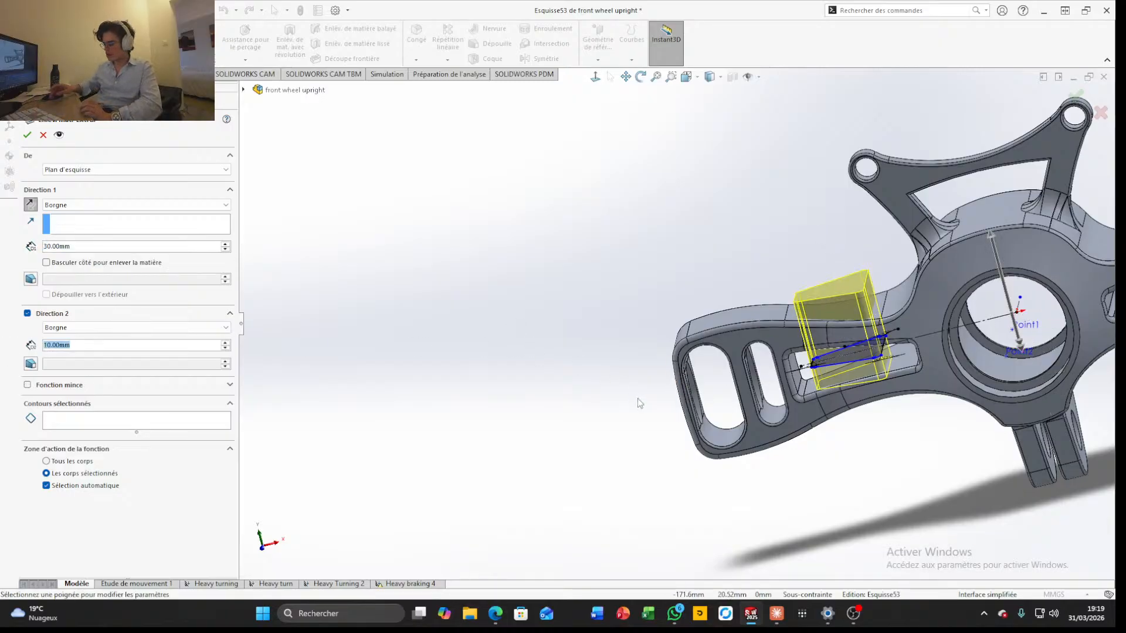
type("30")
key("Return")
scroll(805, 425, "up", 5)
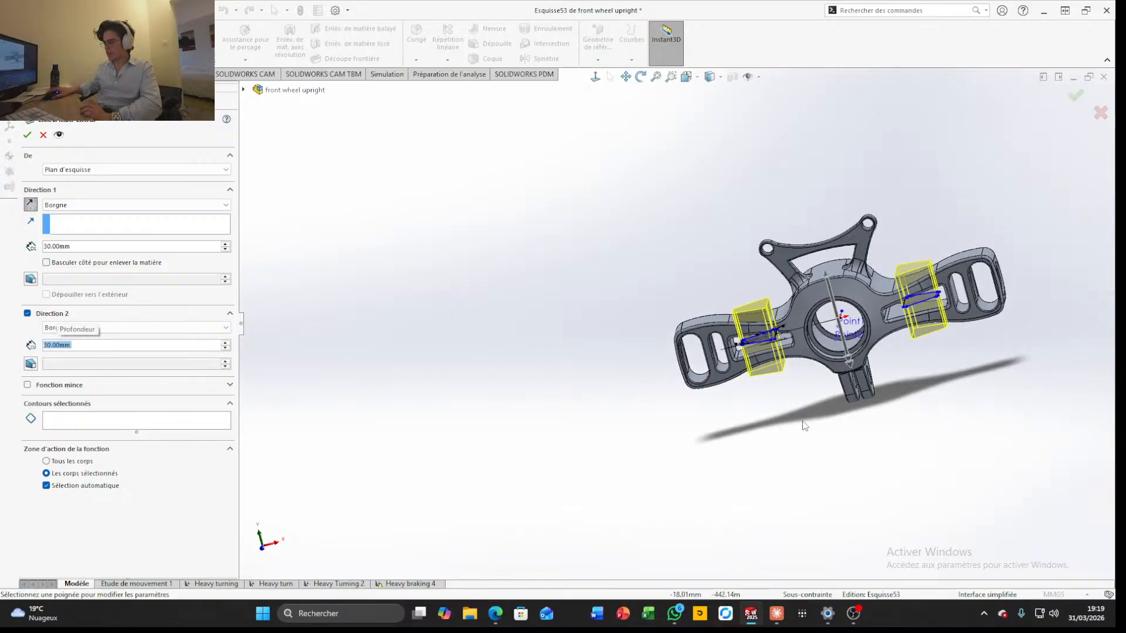
scroll(949, 346, "down", 8)
scroll(741, 204, "up", 5)
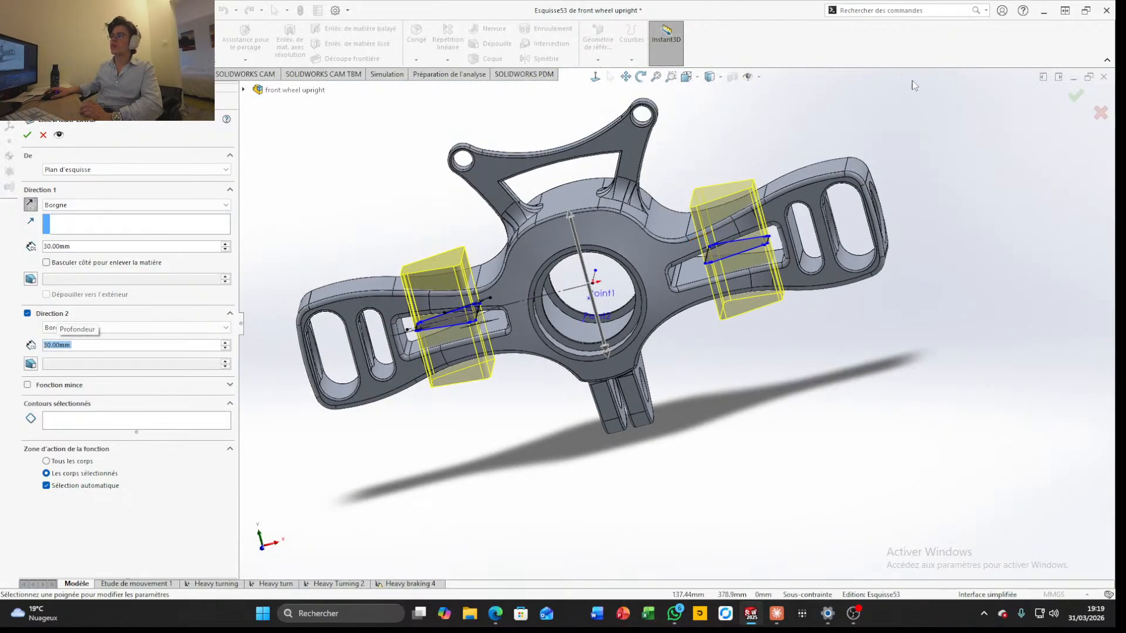
left_click(1076, 96)
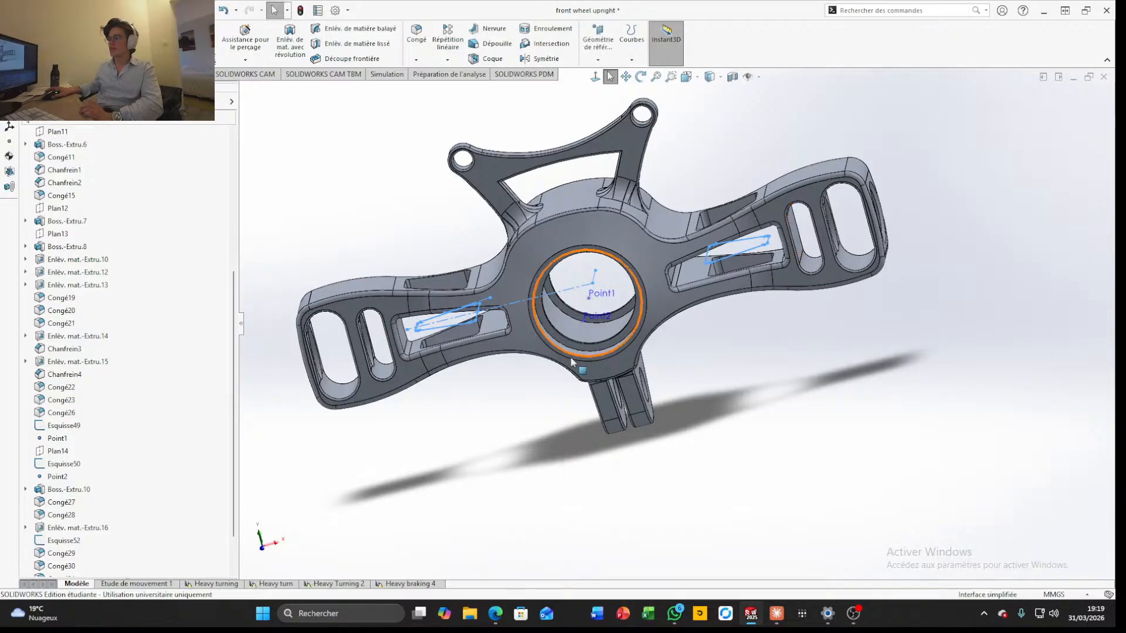
Examine the new pockets in both arms from several angles and look through the part's feature list
middle_click_drag(601, 350, 604, 430)
scroll(532, 276, "down", 3)
middle_click_drag(531, 276, 637, 211)
scroll(515, 291, "up", 4)
scroll(693, 305, "down", 4)
scroll(714, 257, "up", 2)
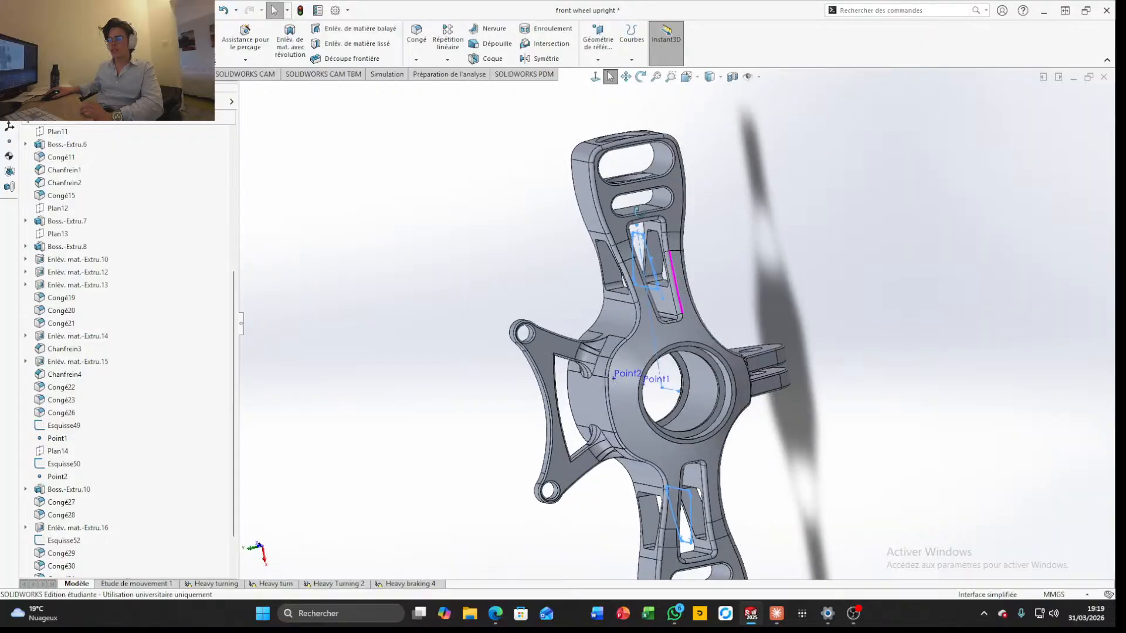
scroll(176, 422, "down", 2)
scroll(195, 444, "up", 10)
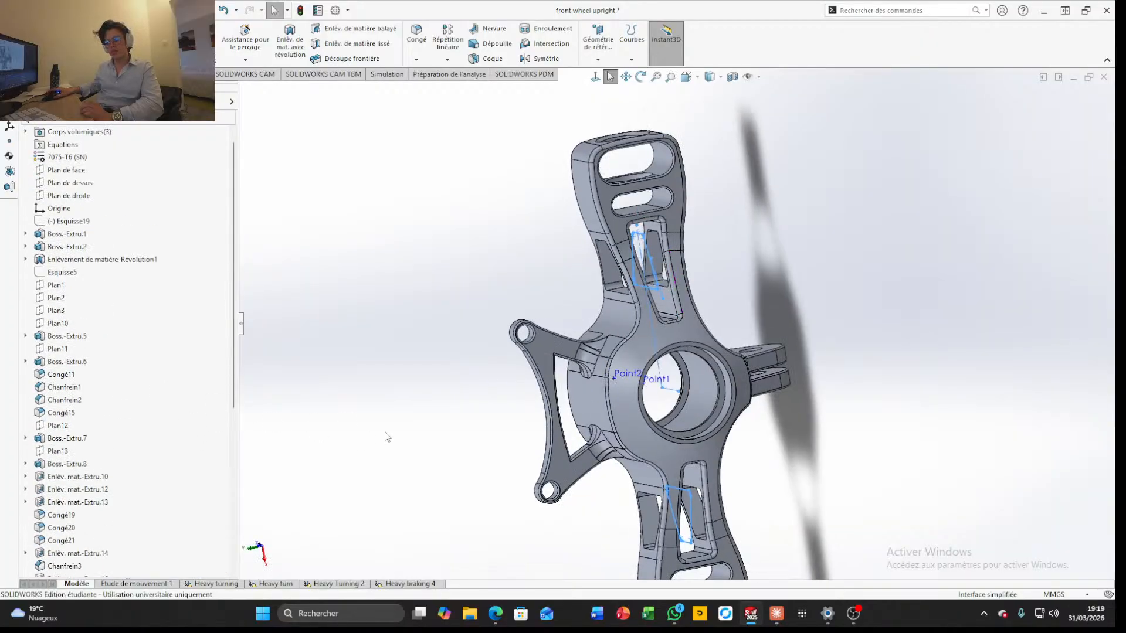
scroll(83, 382, "down", 7)
scroll(83, 382, "up", 1)
scroll(83, 382, "down", 1)
scroll(82, 382, "up", 5)
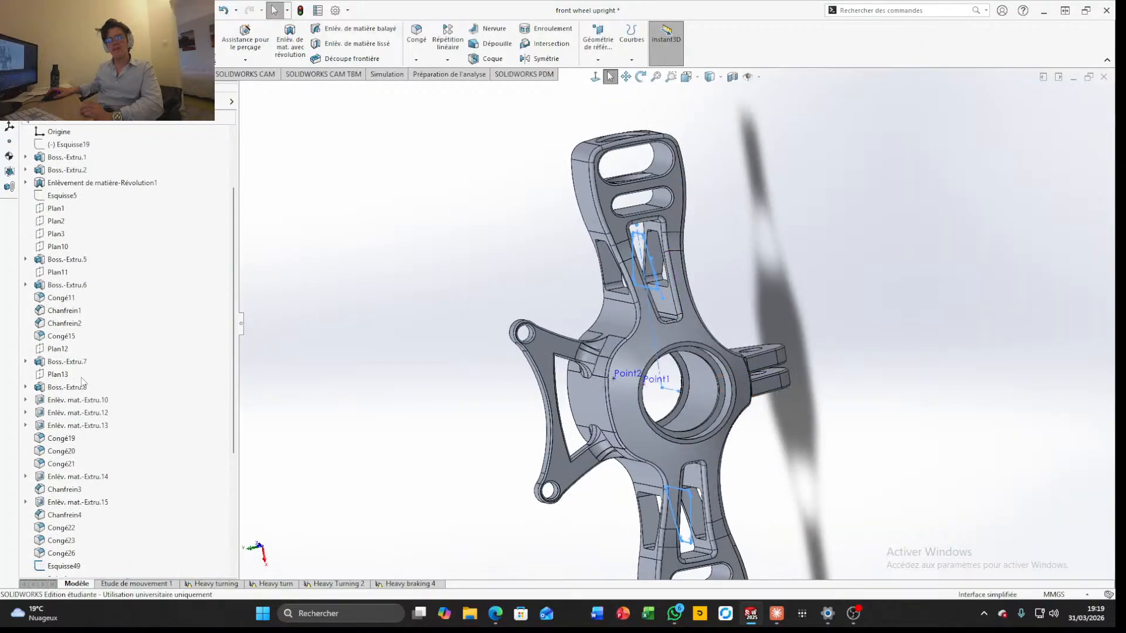
scroll(81, 371, "down", 2)
scroll(81, 371, "up", 1)
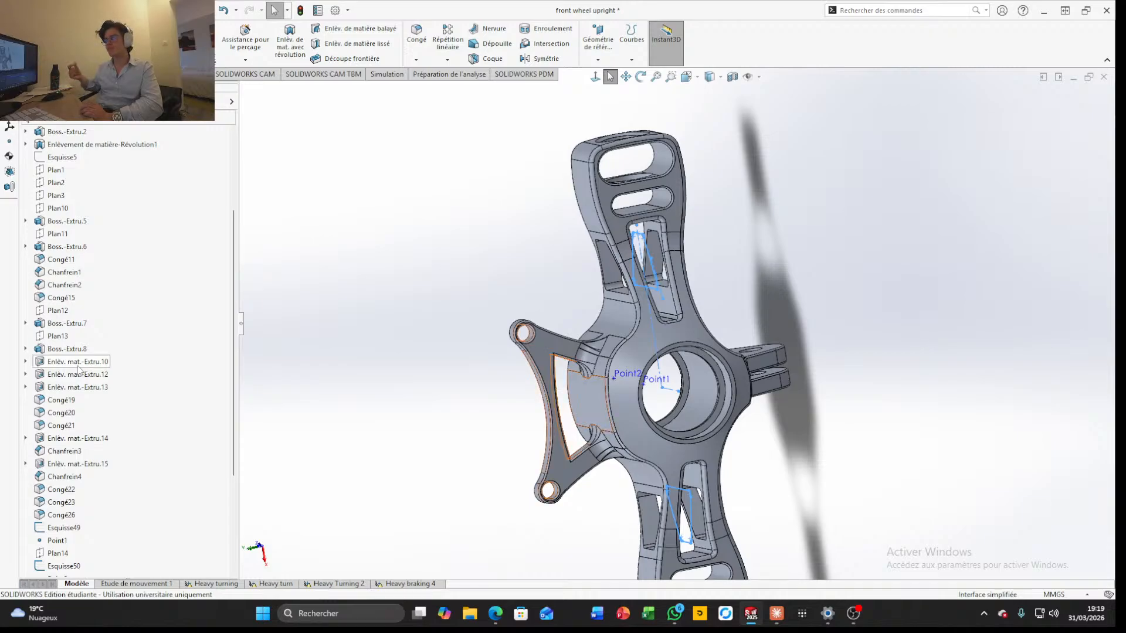
Inspect sketch Esquisse29 behind the lower mounting lug's extrusion Boss.-Extru.5, then exit the sketch
scroll(664, 387, "down", 4)
middle_click_drag(664, 387, 613, 463)
left_click(783, 383)
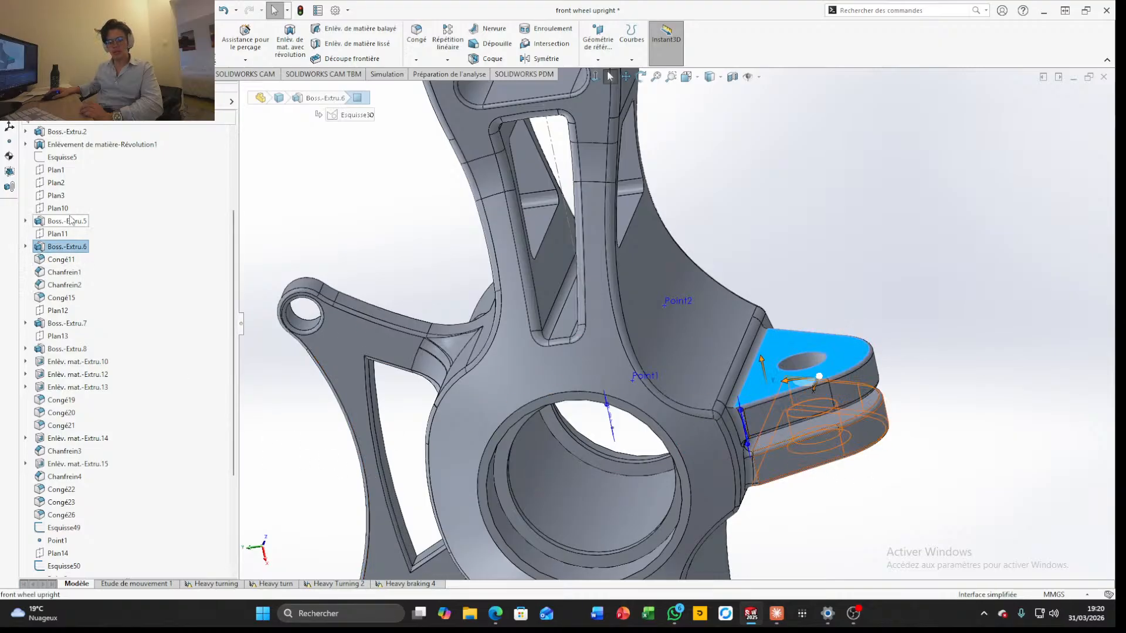
left_click(43, 222)
left_click(25, 221)
left_click(82, 234)
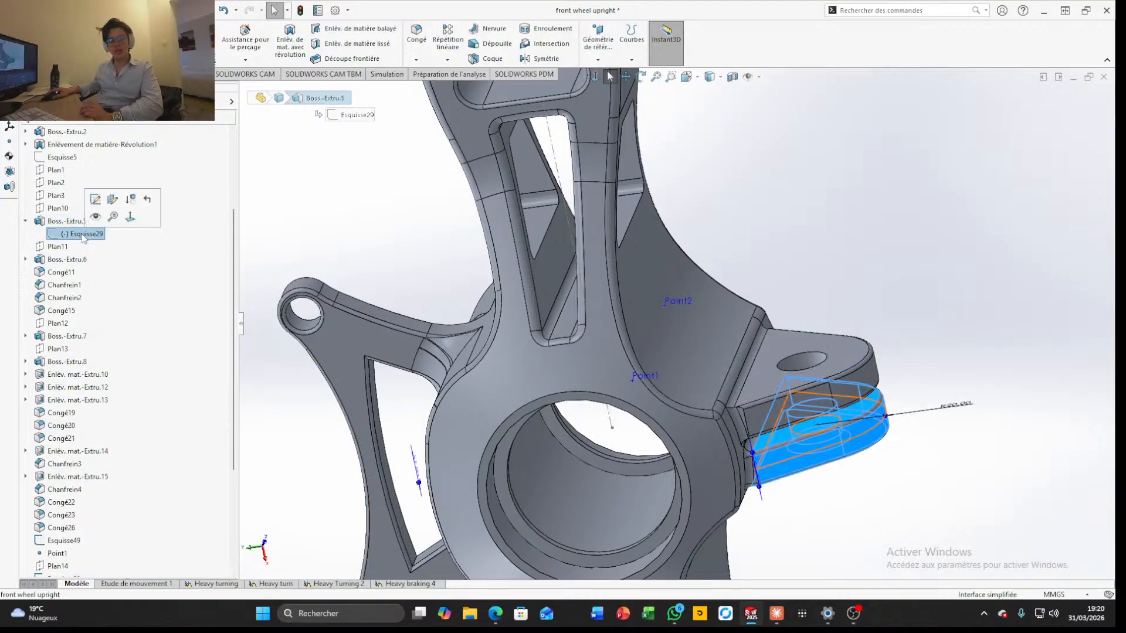
left_click(97, 201)
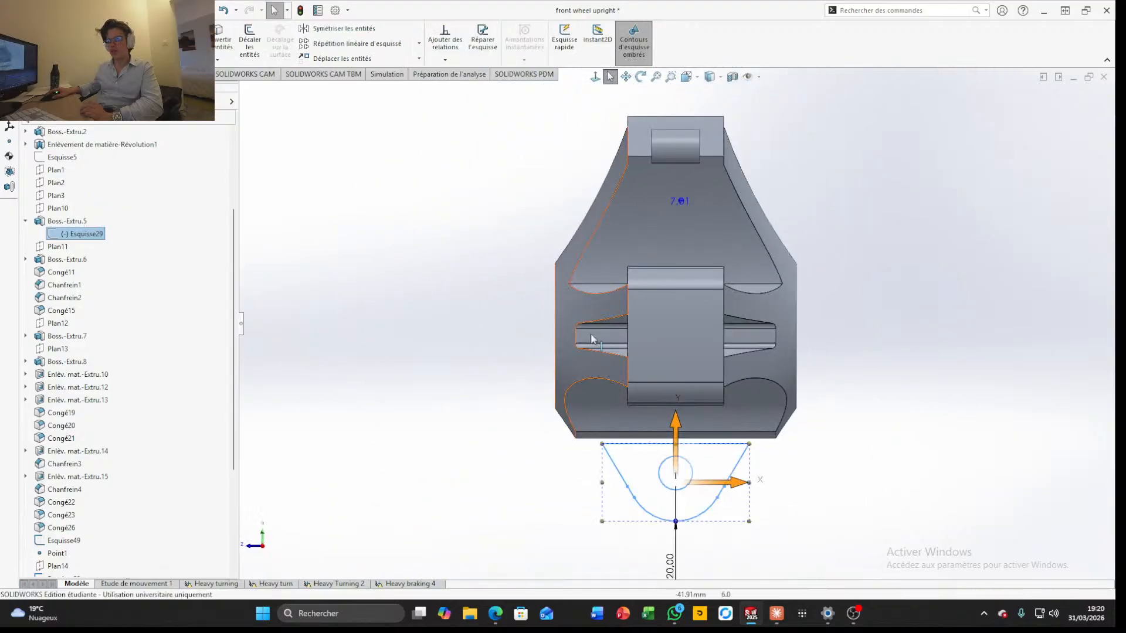
left_click(1080, 98)
Set the Direction 1 depth of the mounting lug extrusion Boss.-Extru.5 to 2.5 mm and apply the change
left_click(65, 222)
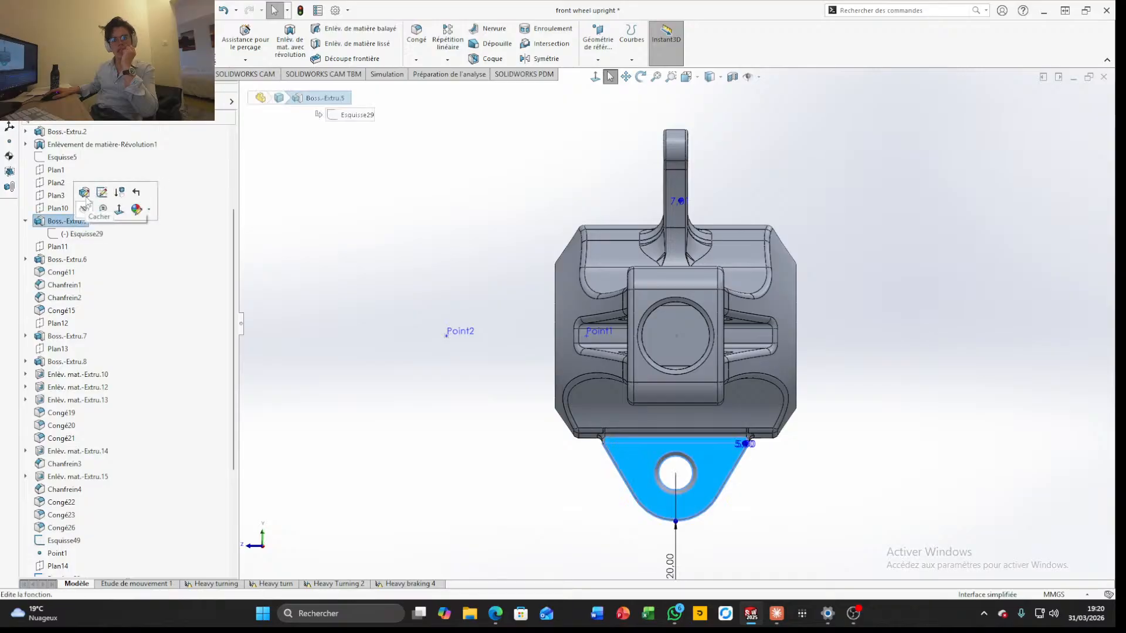
left_click(84, 194)
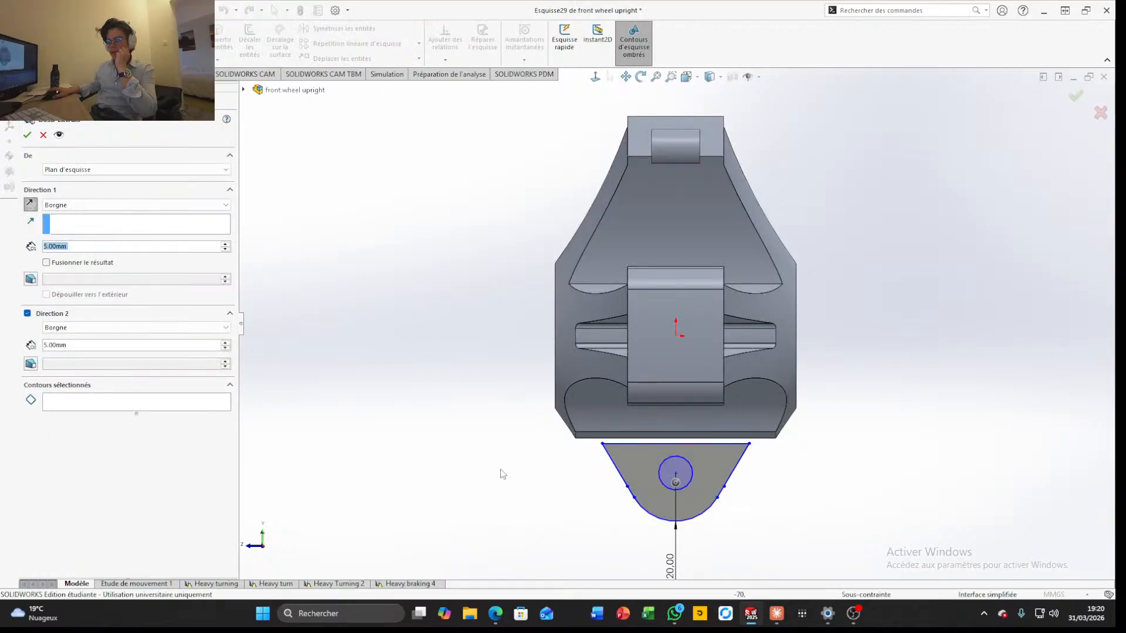
type("2")
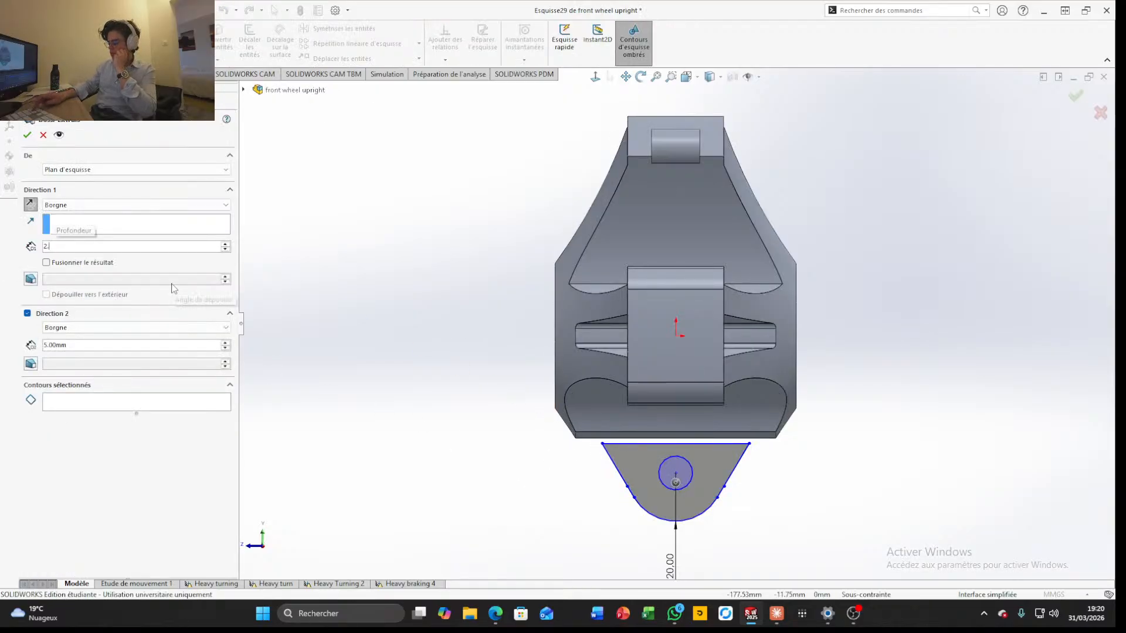
type(".5")
key("Return")
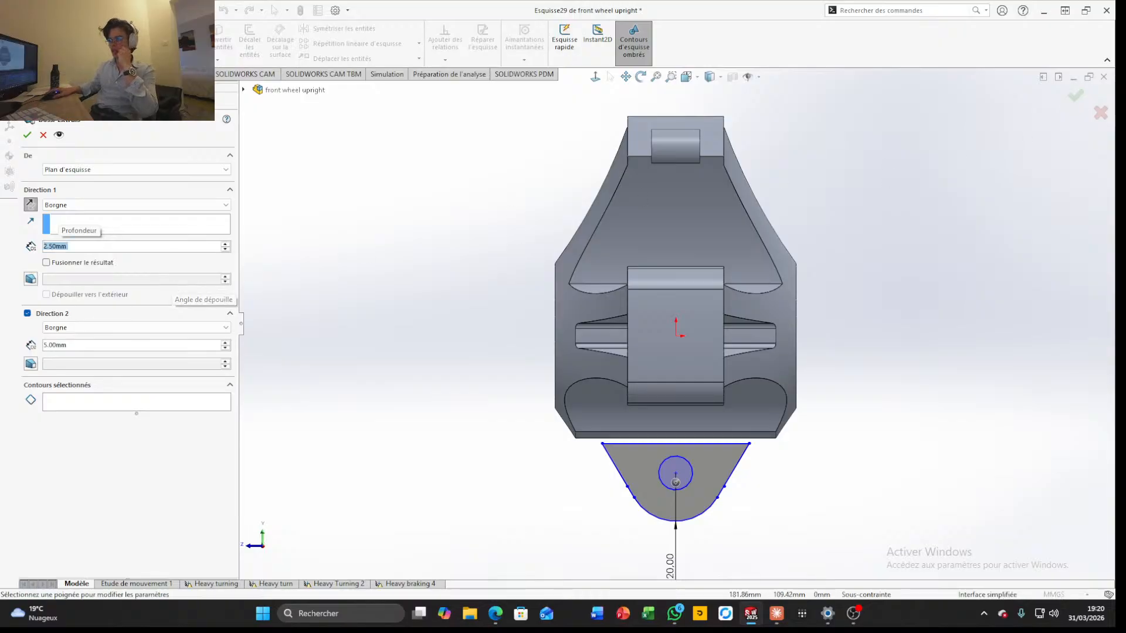
left_click(1074, 90)
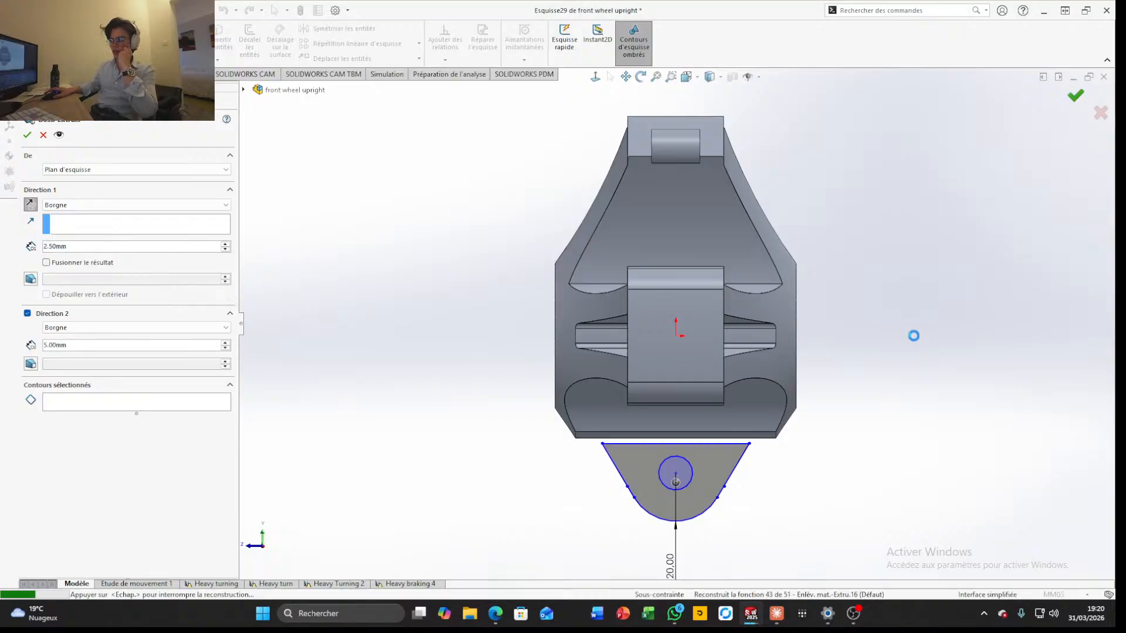
Edit the extrusion of the second, parallel mounting lug and set its Direction 1 depth to 2.5 mm
scroll(892, 420, "down", 2)
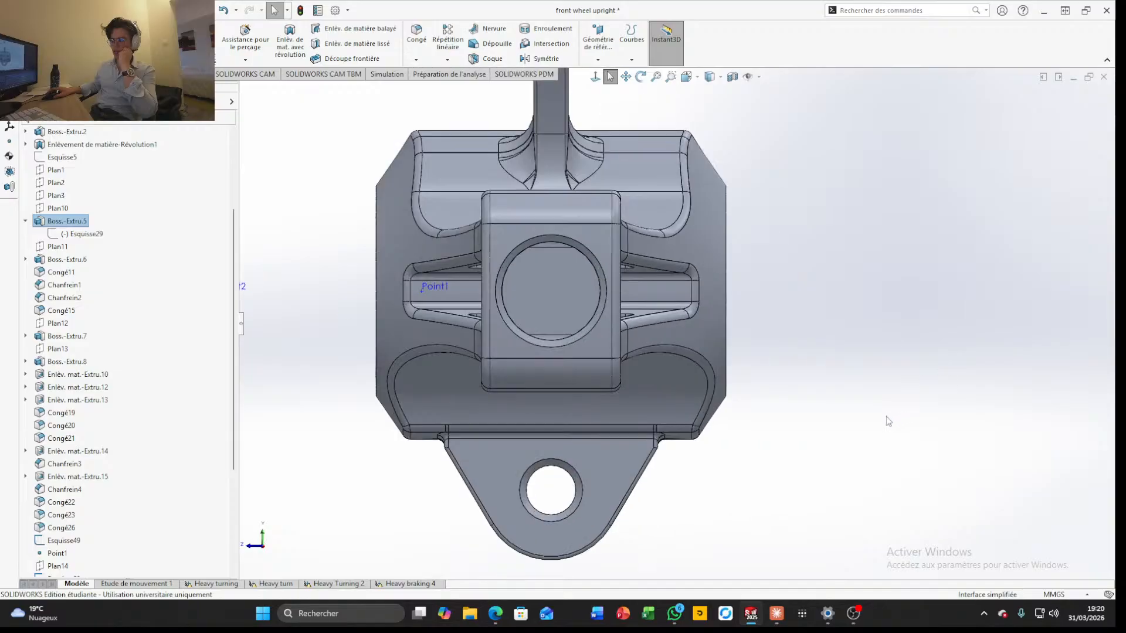
middle_click_drag(887, 420, 965, 235)
scroll(809, 421, "up", 2)
middle_click_drag(810, 423, 826, 342)
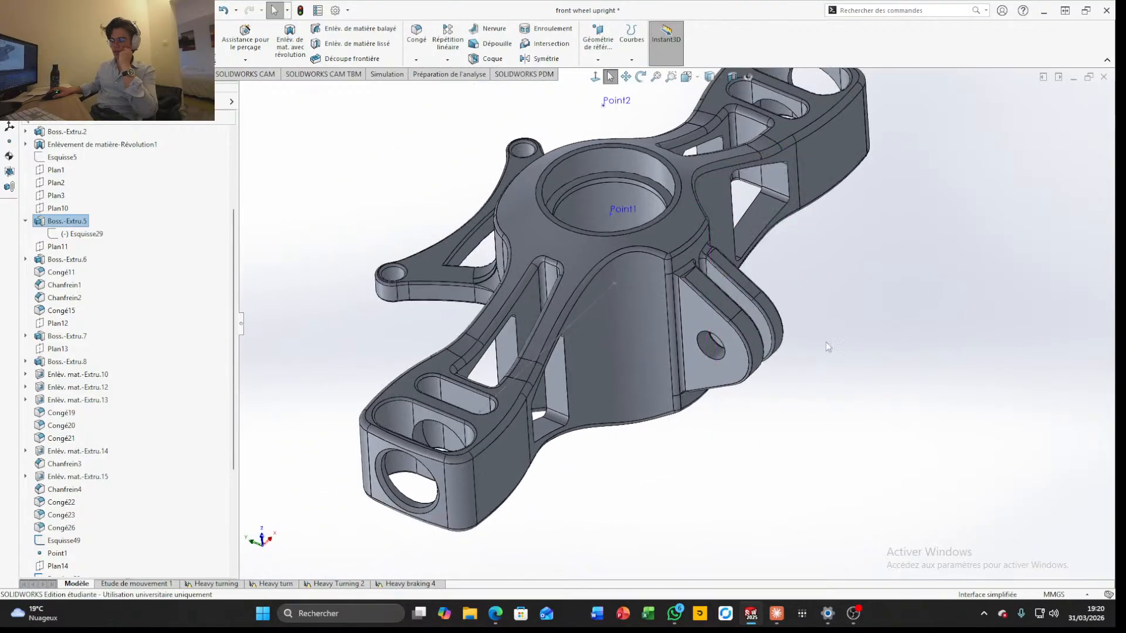
left_click(734, 368)
left_click(772, 318)
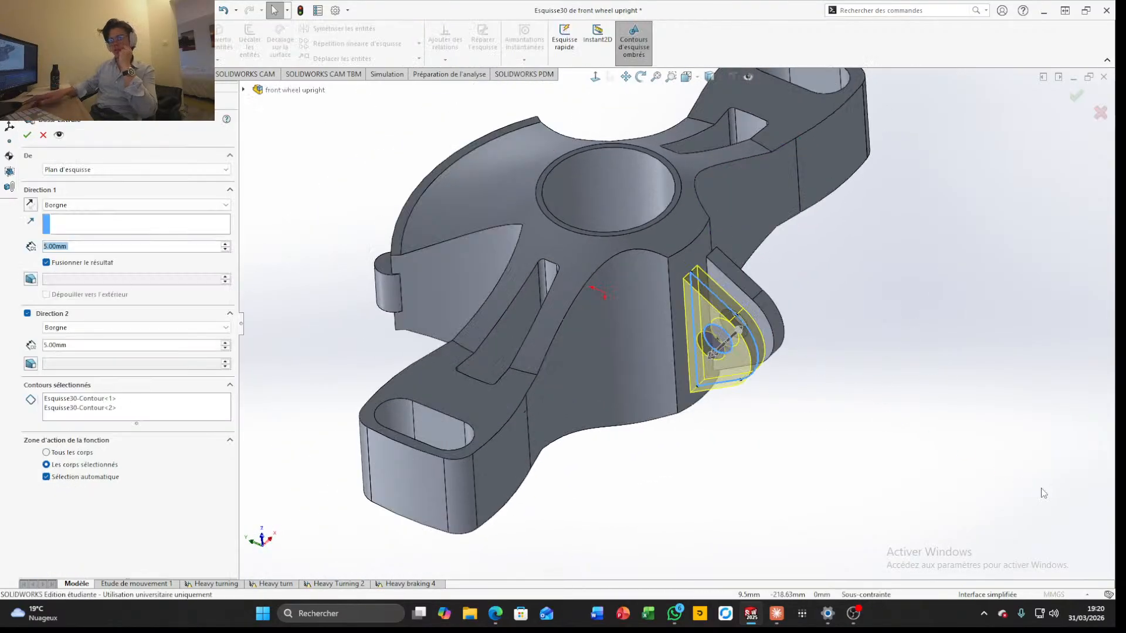
type("2.5")
key("Return")
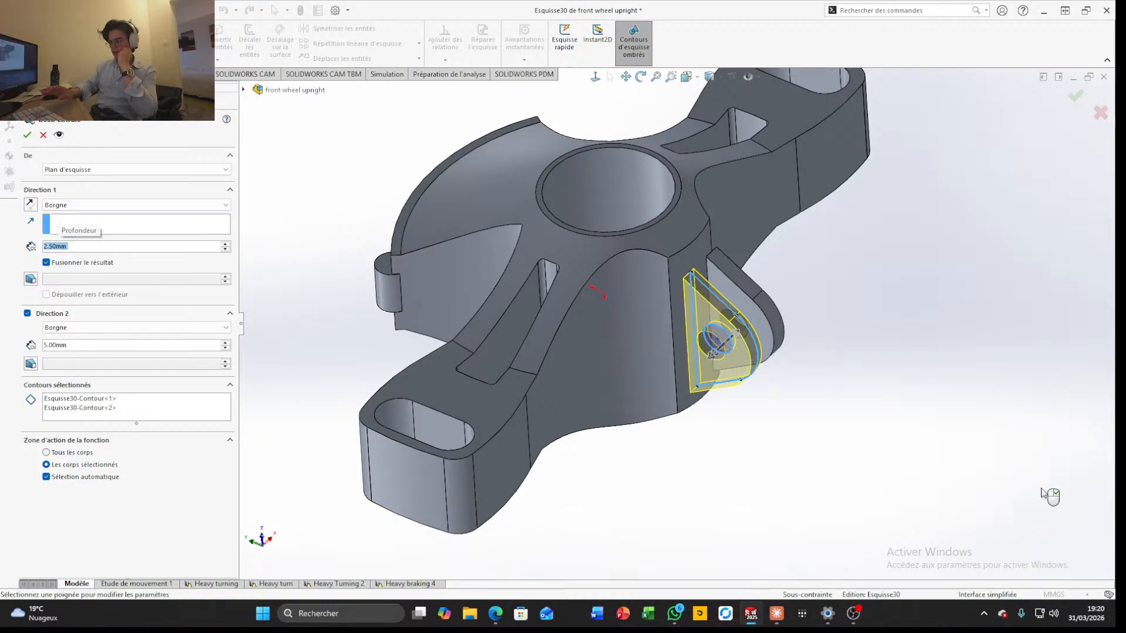
left_click(1075, 95)
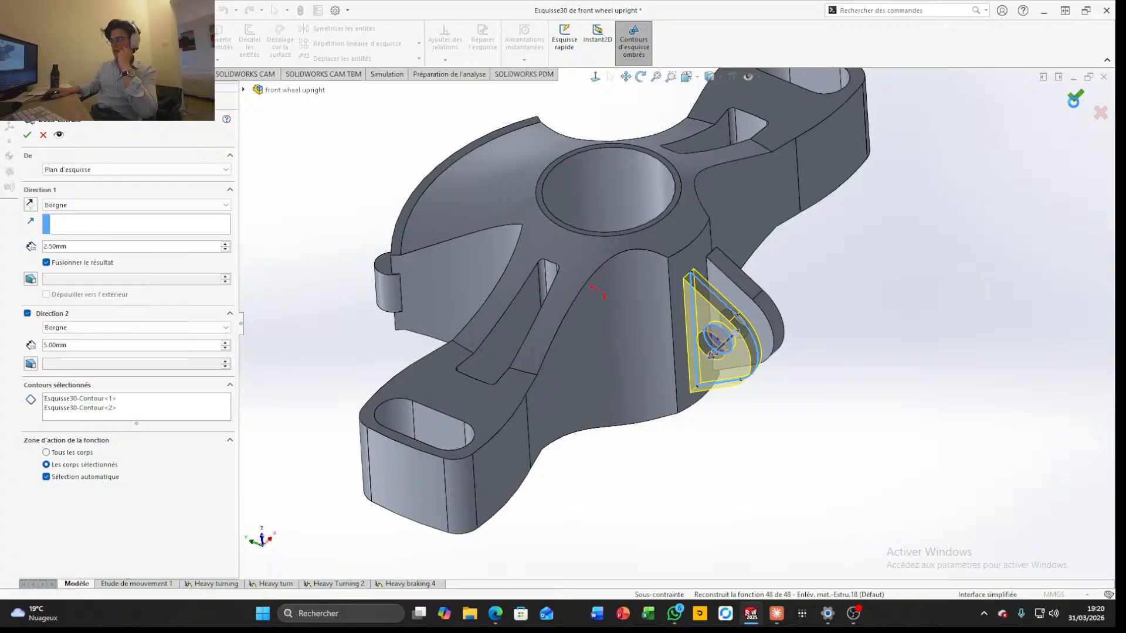
scroll(661, 329, "down", 5)
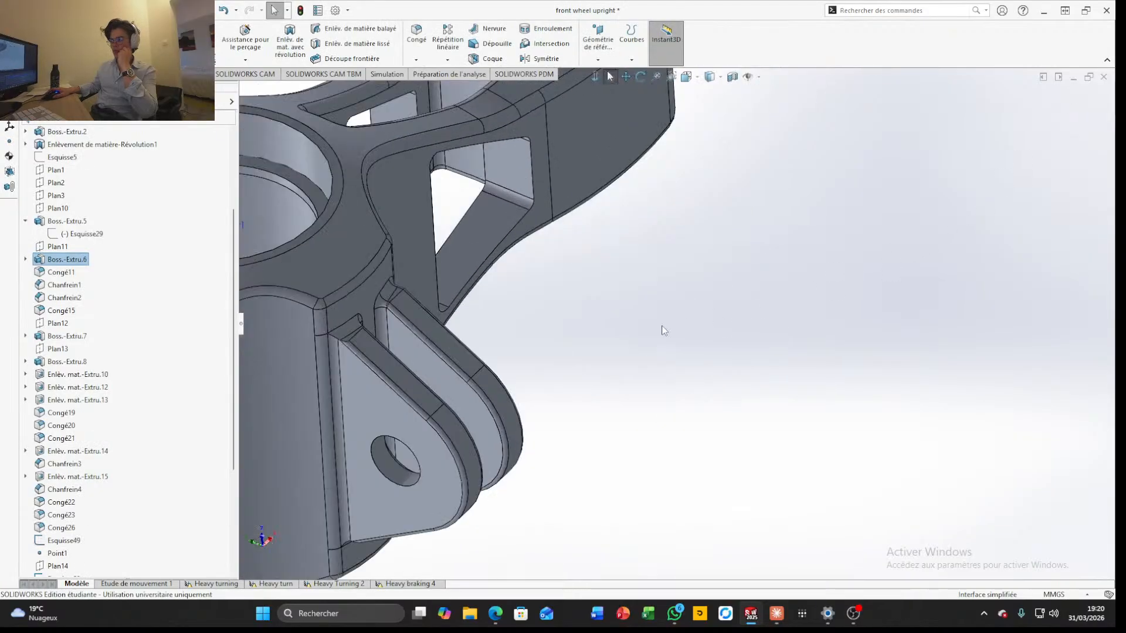
scroll(646, 332, "up", 8)
scroll(725, 349, "down", 4)
middle_click_drag(725, 349, 662, 481)
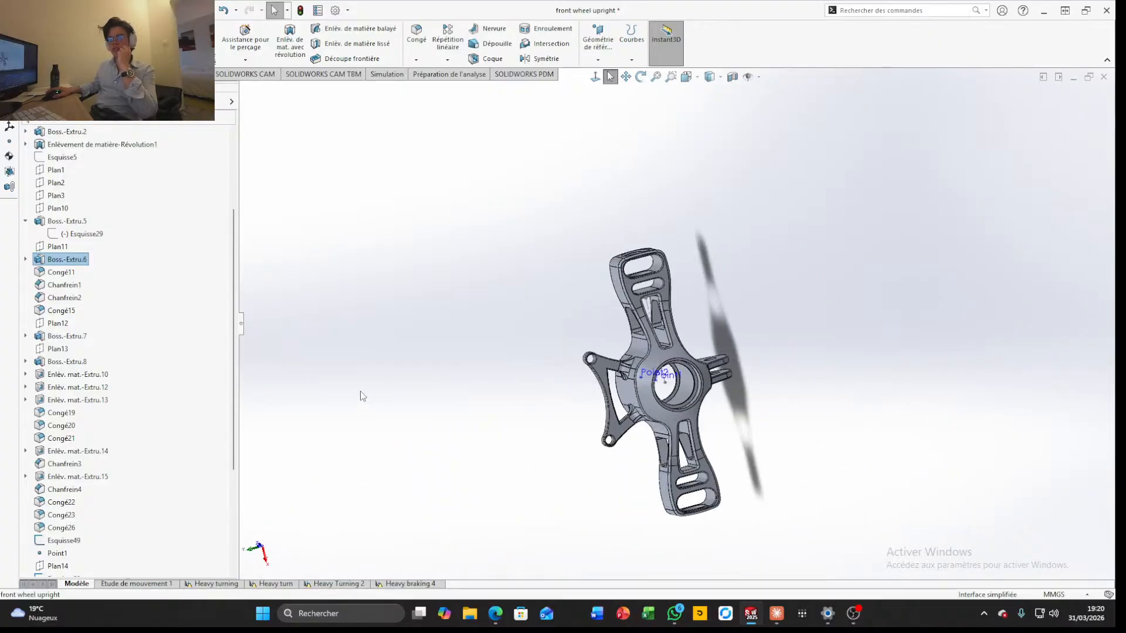
left_click(390, 76)
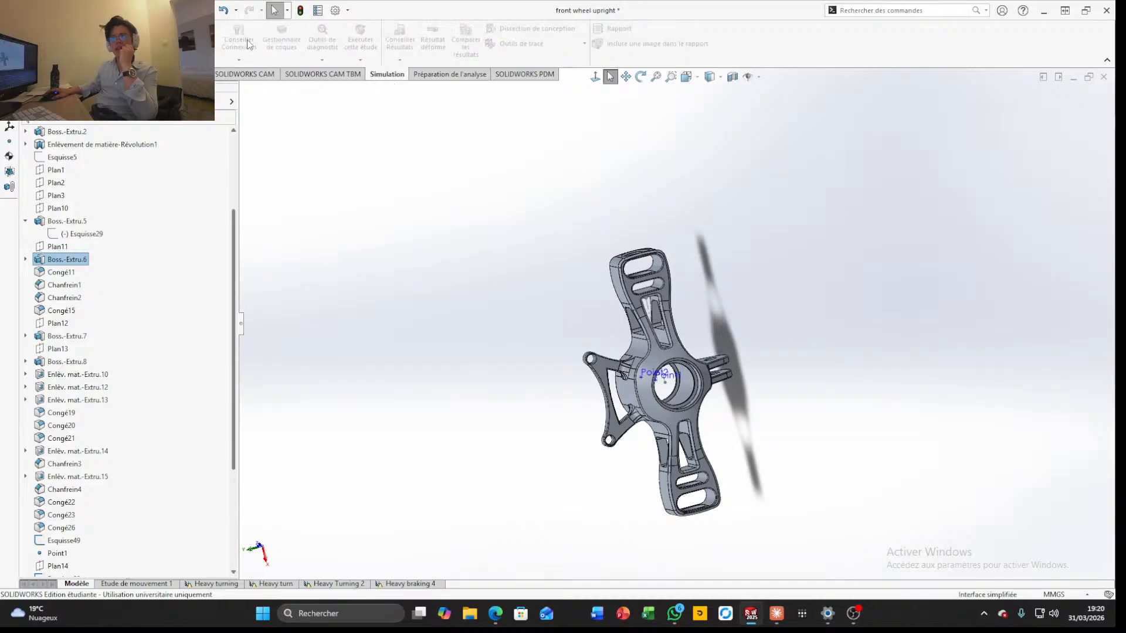
left_click(65, 41)
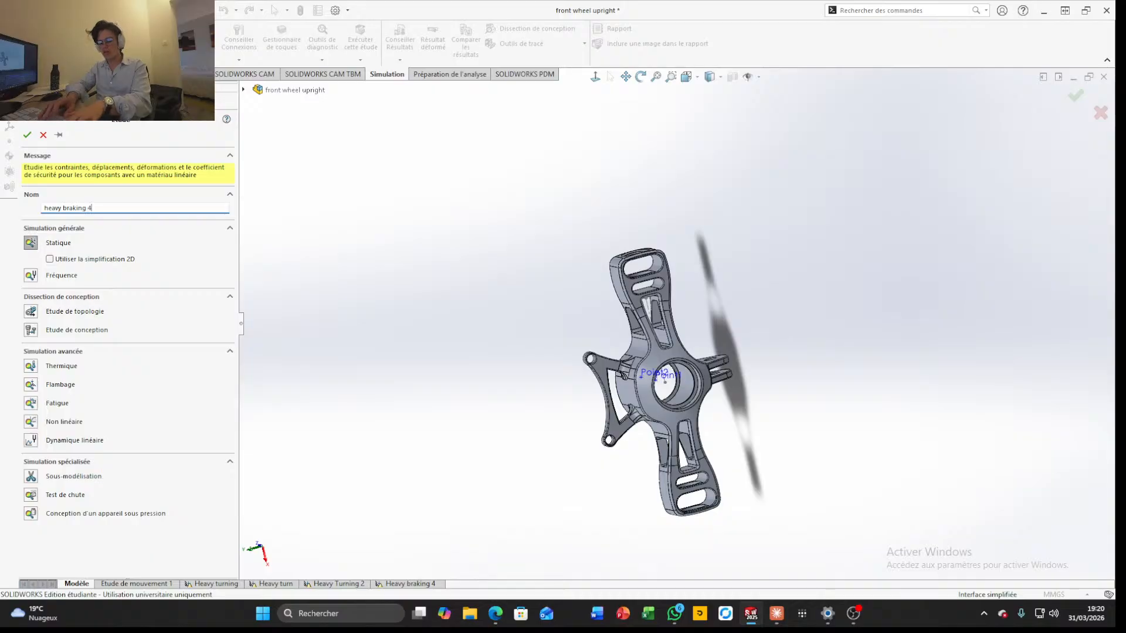
left_click(27, 135)
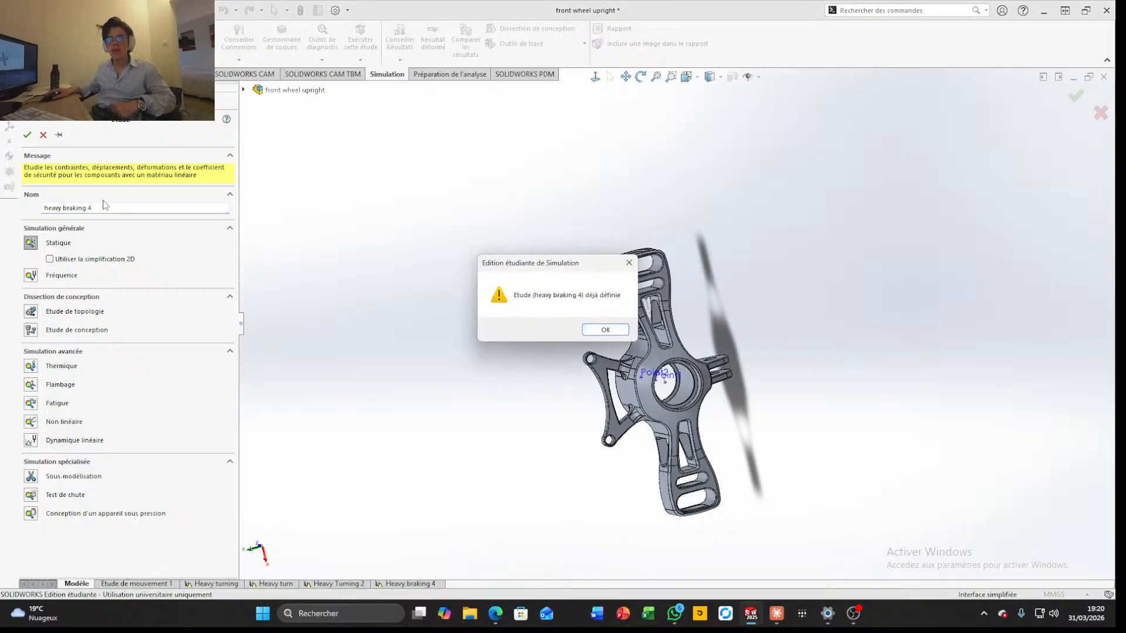
left_click(604, 332)
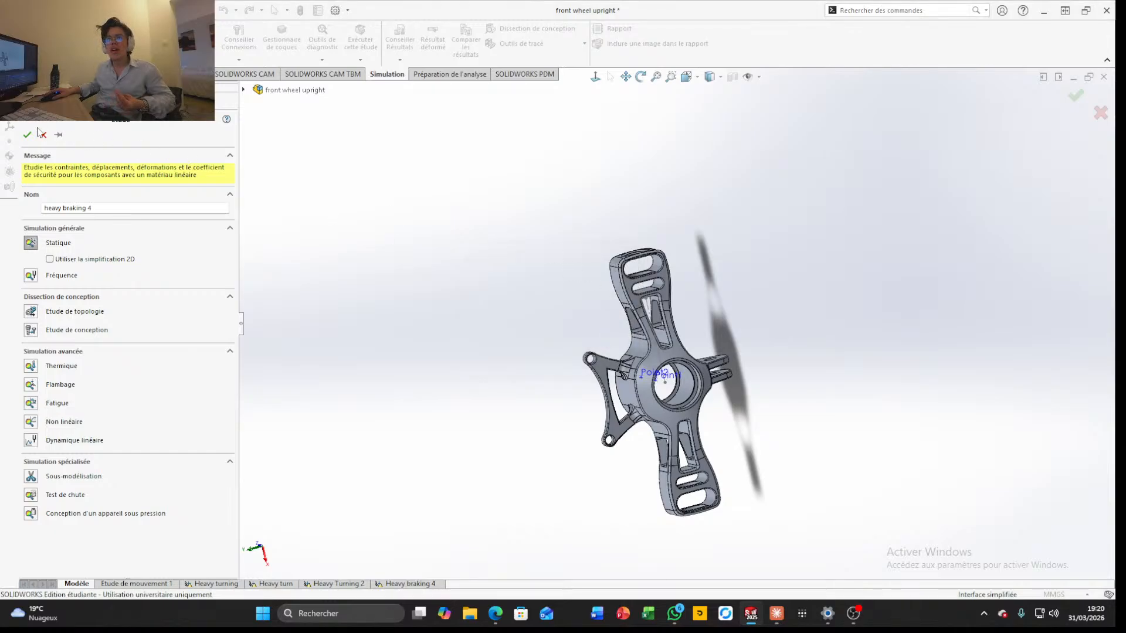
left_click(77, 102)
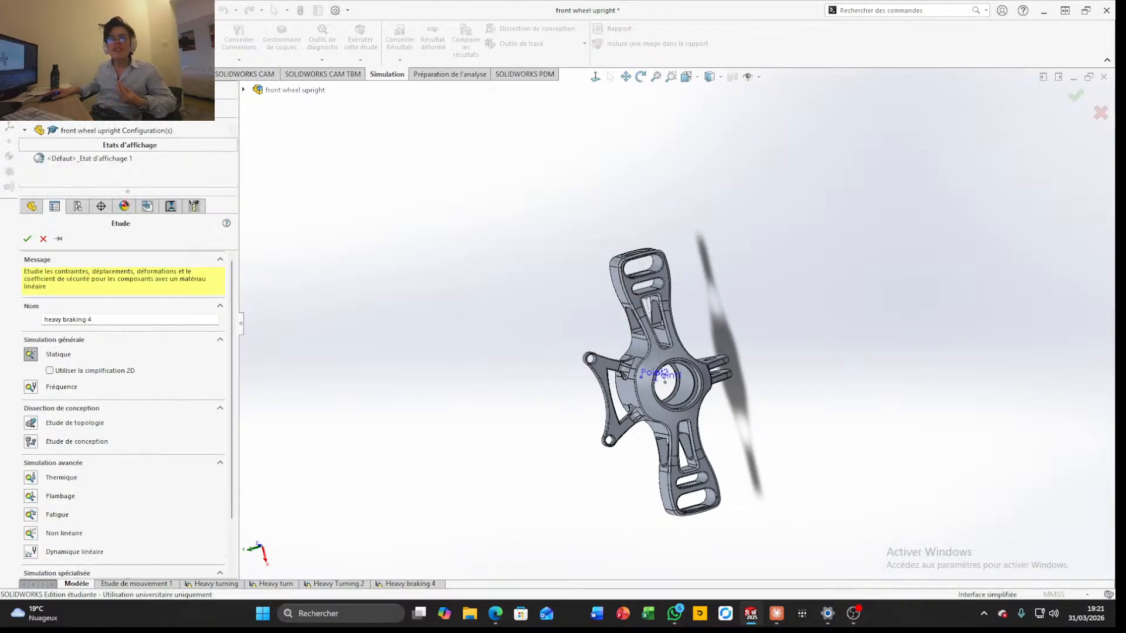
left_click(1101, 112)
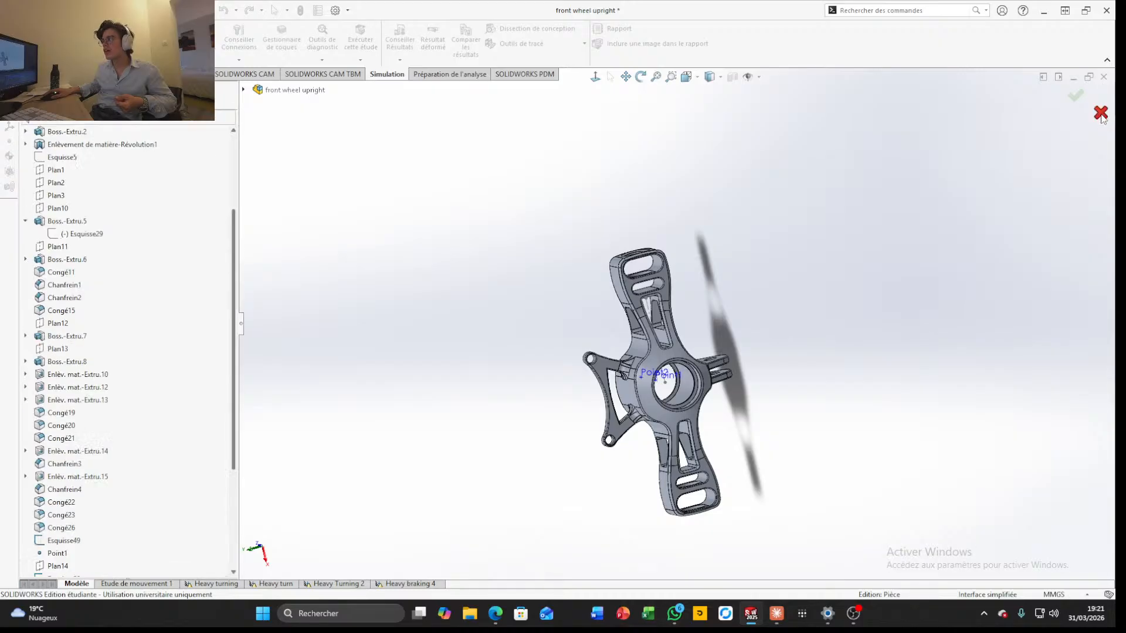
left_click(90, 10)
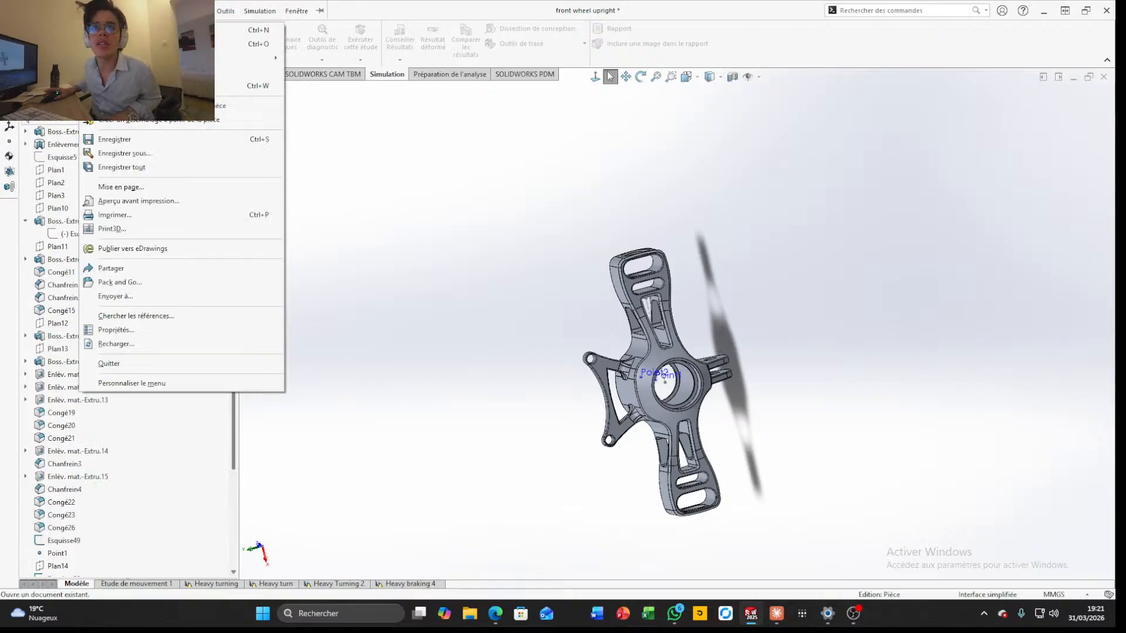
left_click(501, 285)
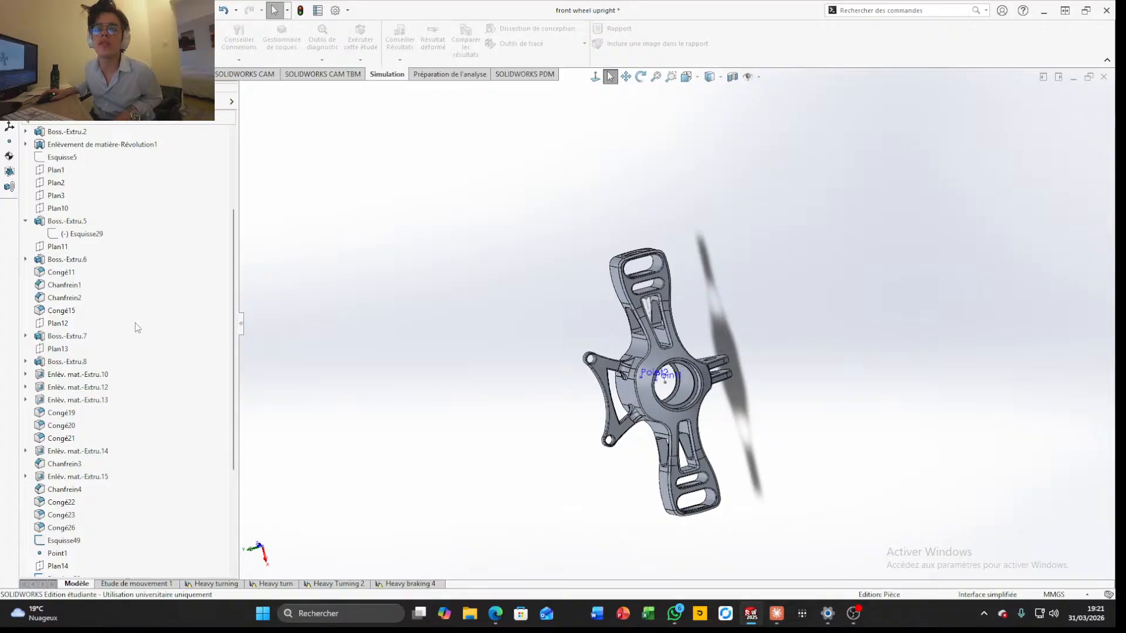
scroll(147, 358, "up", 4)
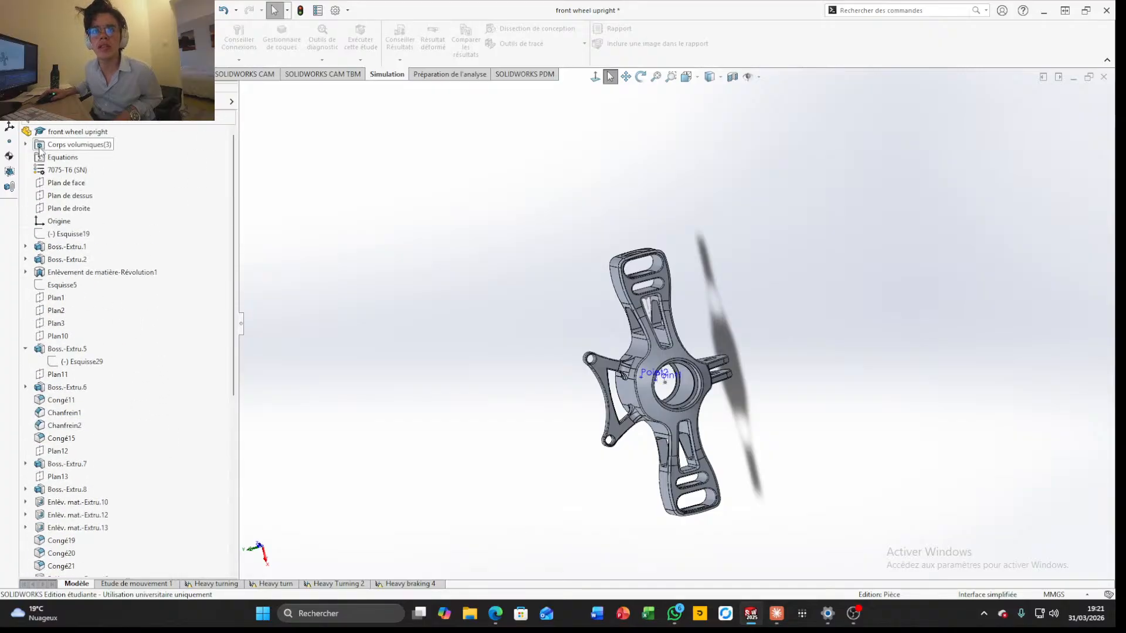
left_click(26, 144)
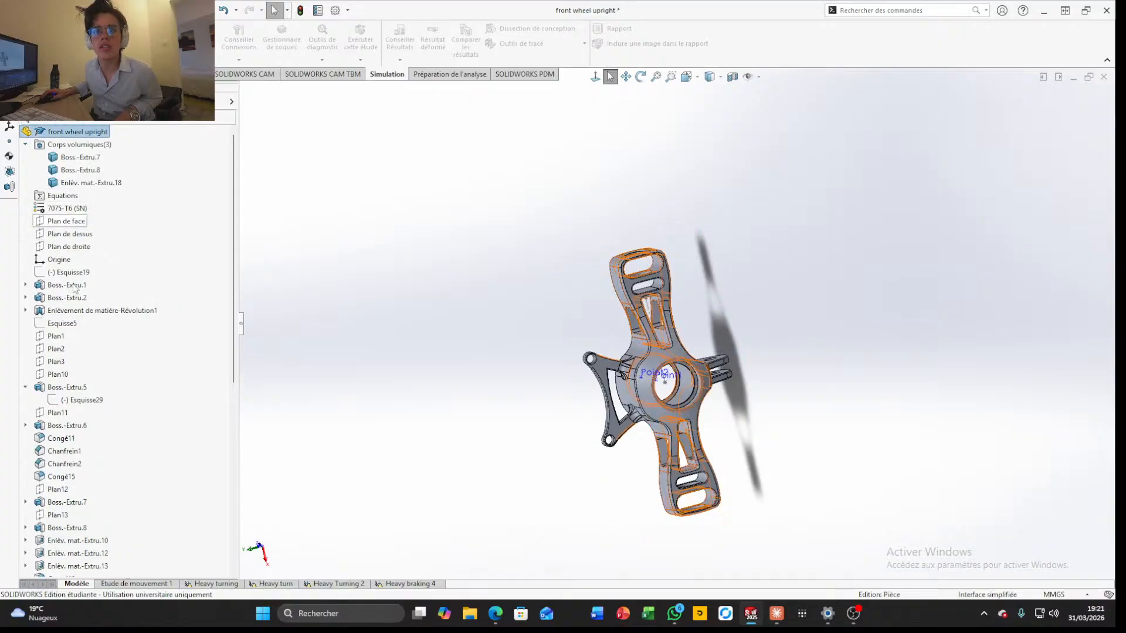
scroll(85, 305, "down", 8)
scroll(84, 317, "up", 9)
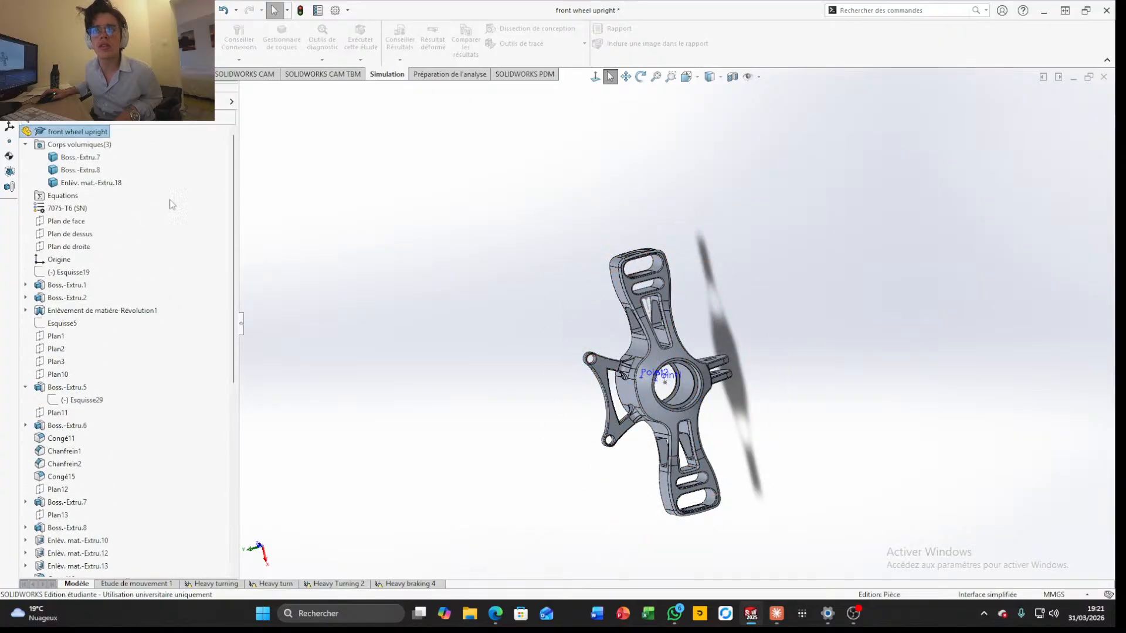
Create a new static simulation study named "hebay braking 5"
left_click(52, 85)
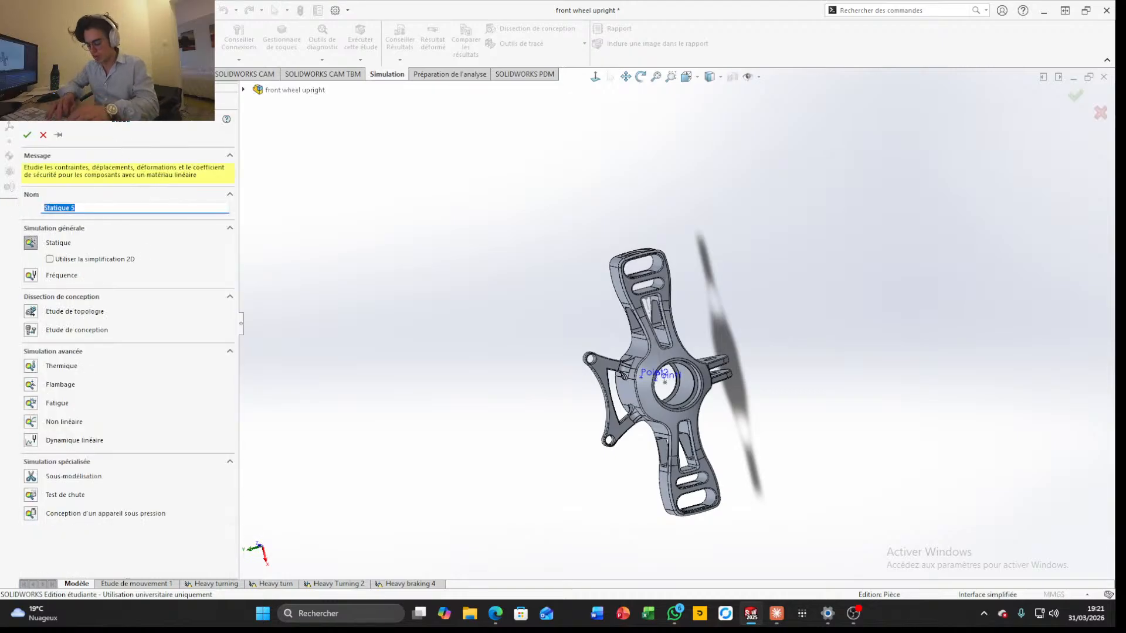
type("hebay brakin")
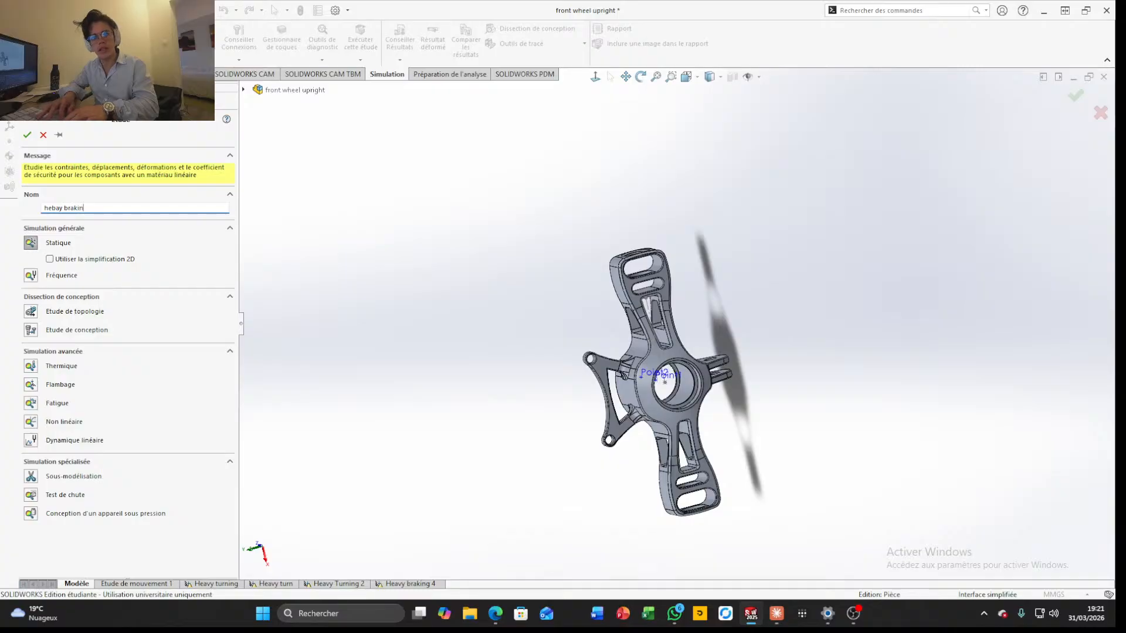
type("g 5")
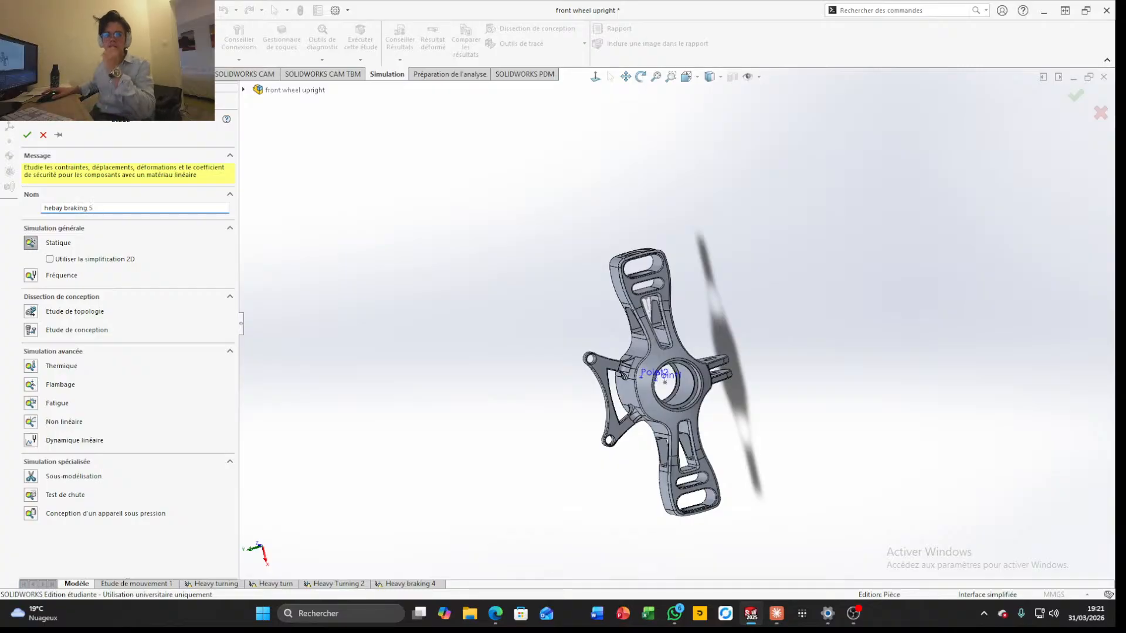
left_click(27, 136)
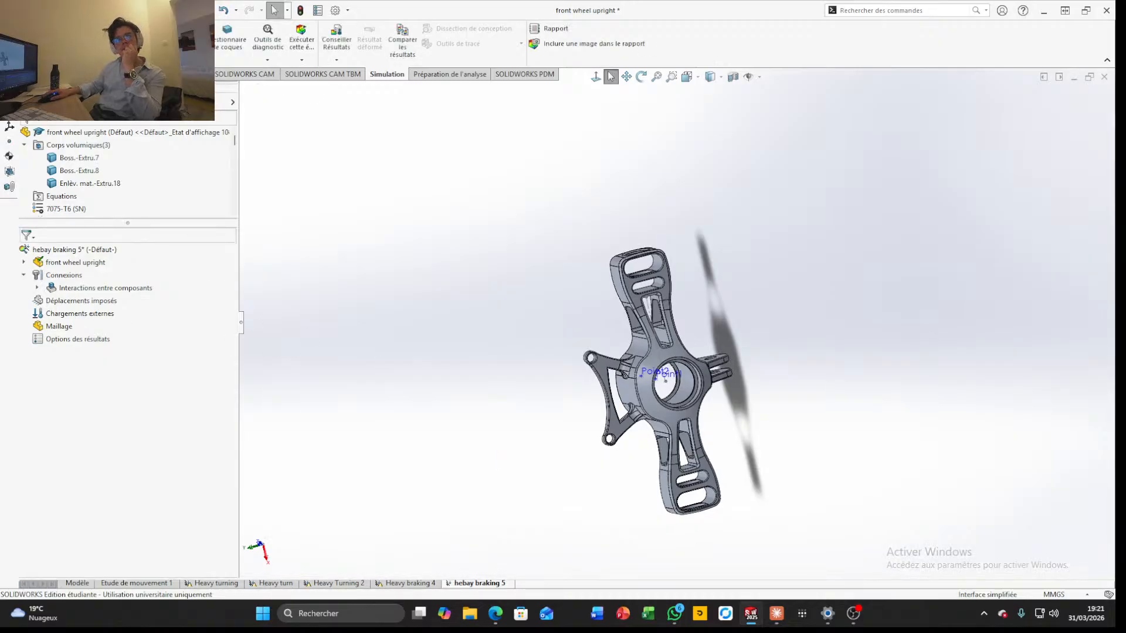
Start a fixed geometry fixture and select the three circular hole faces at the end of the upper arm
left_click(91, 59)
left_click(112, 86)
scroll(667, 243, "down", 5)
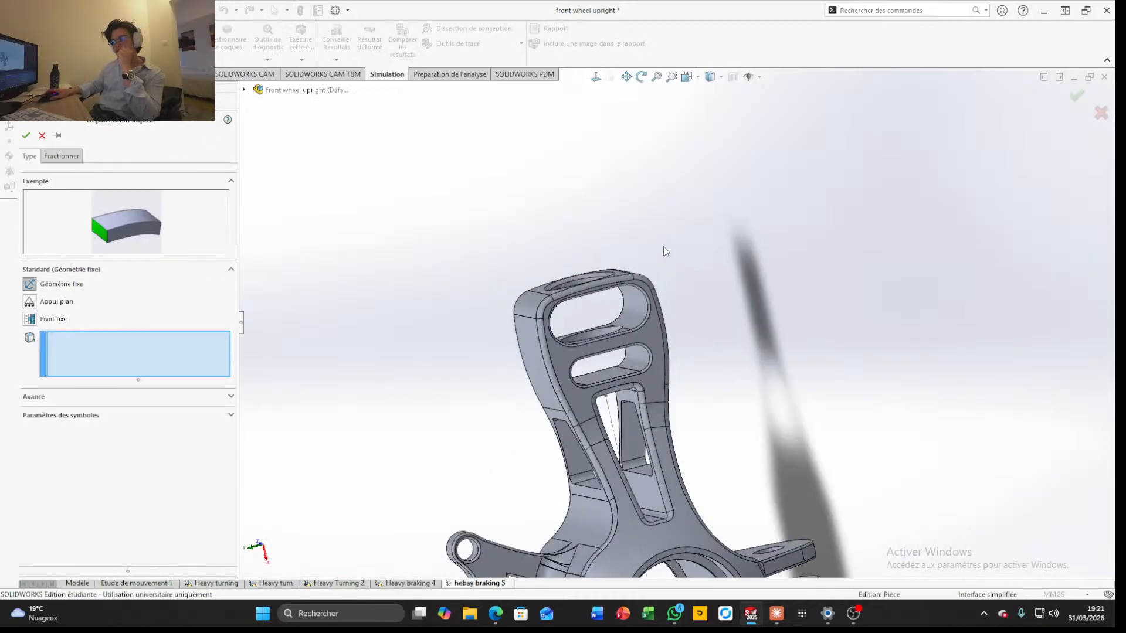
scroll(666, 251, "down", 8)
left_click(599, 299)
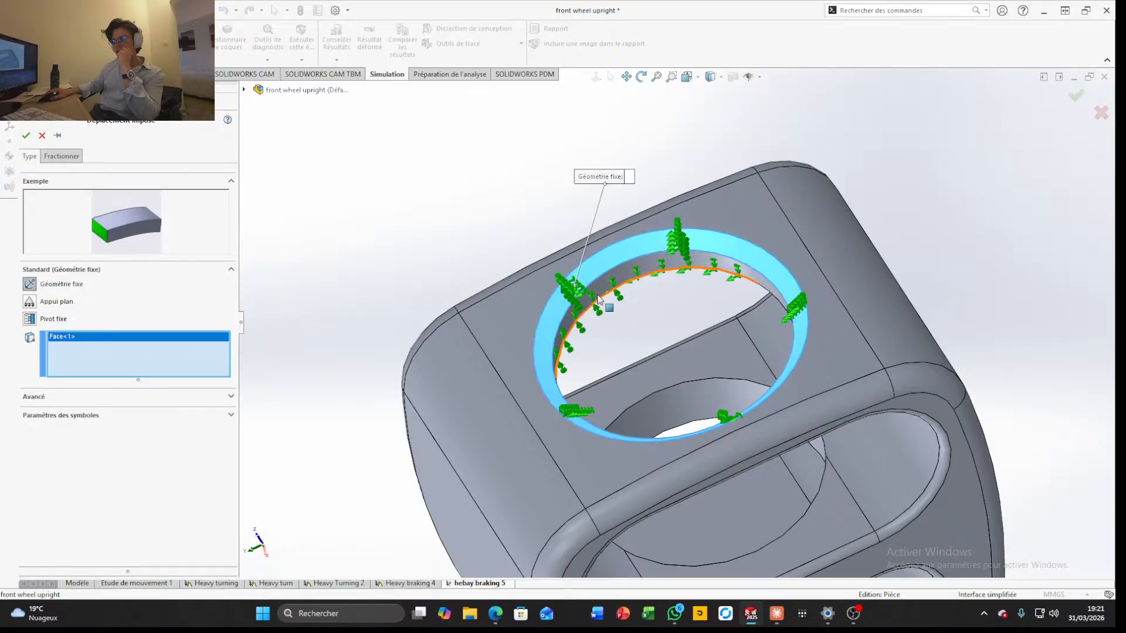
left_click(598, 299)
scroll(620, 316, "up", 5)
scroll(718, 449, "down", 5)
middle_click_drag(718, 449, 684, 397)
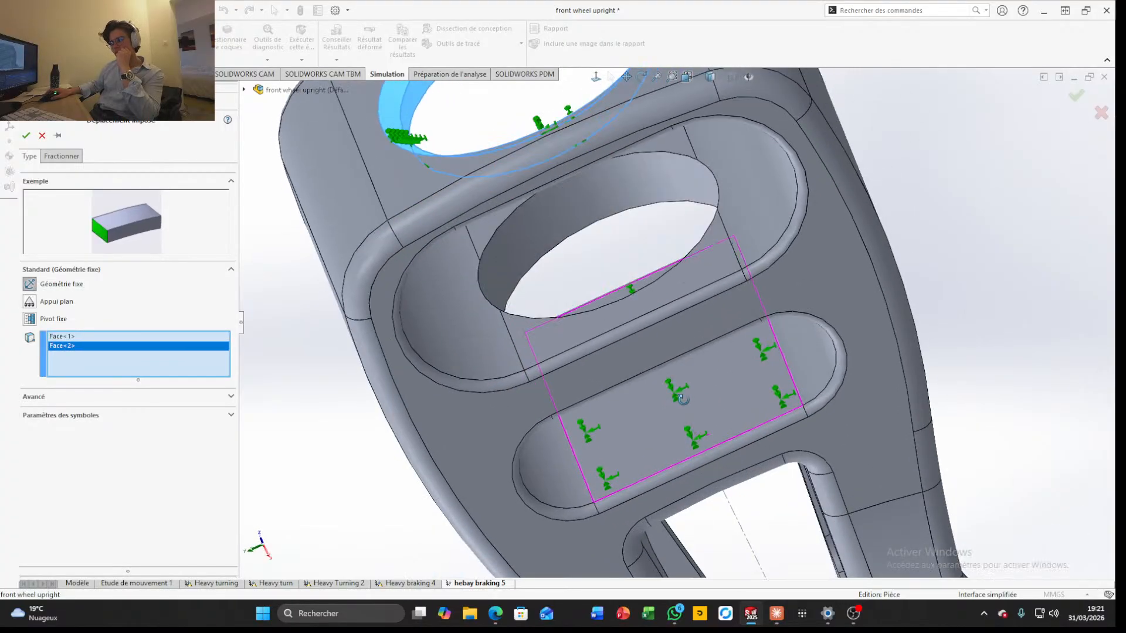
left_click(548, 250)
Add the hole faces of both parallel mounting lugs to the fixed geometry selection
scroll(572, 284, "up", 6)
scroll(790, 417, "down", 8)
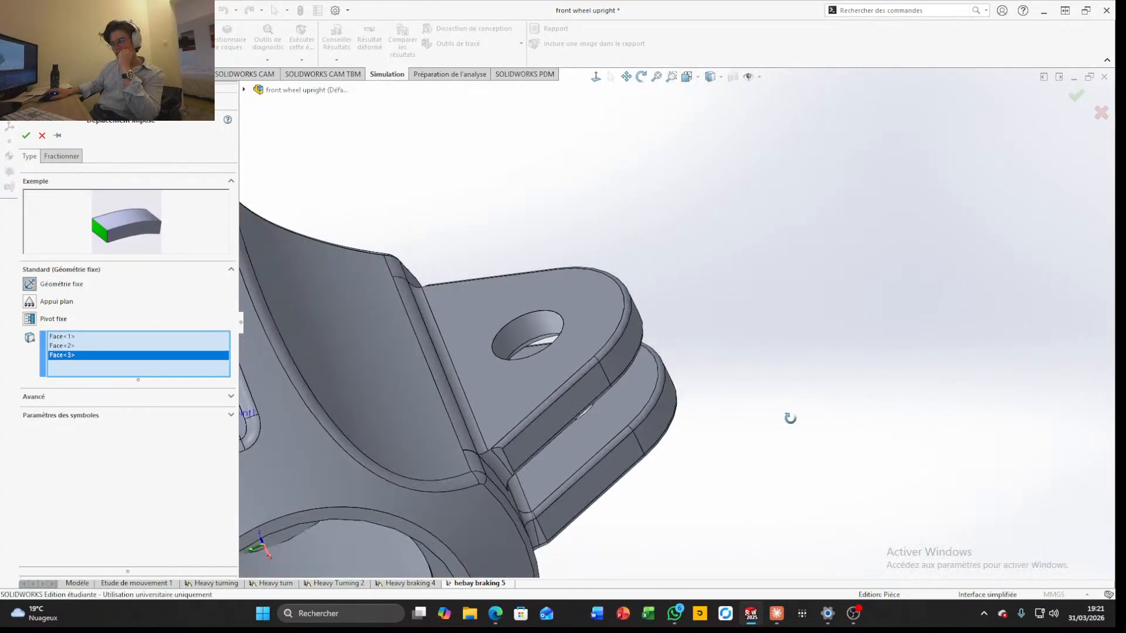
middle_click_drag(790, 417, 511, 341)
scroll(680, 353, "down", 5)
left_click(681, 353)
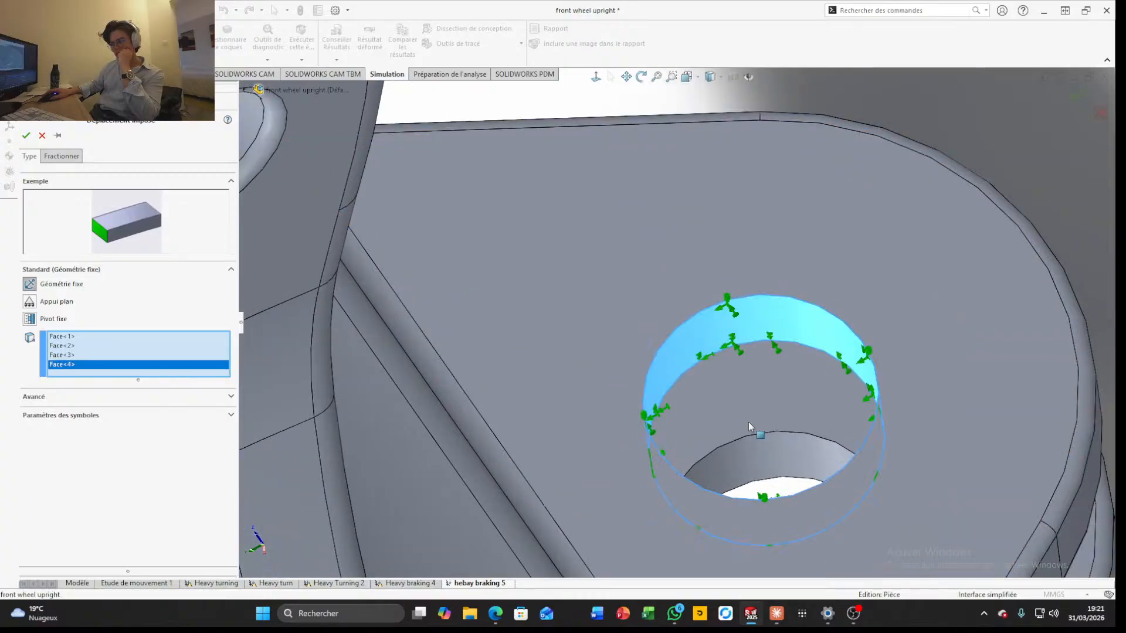
left_click(769, 461)
Add the three circular hole faces at the end of the opposite arm to the fixed geometry selection
scroll(759, 473, "up", 8)
middle_click_drag(759, 472, 793, 502)
scroll(698, 431, "up", 5)
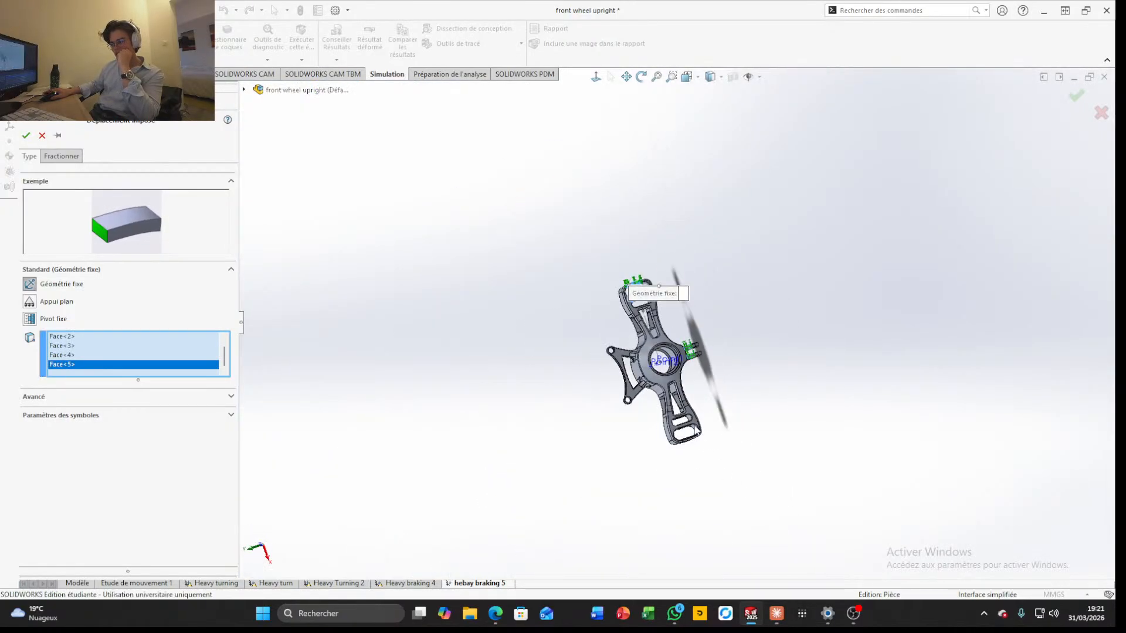
scroll(696, 432, "down", 8)
middle_click_drag(692, 433, 697, 459)
scroll(743, 524, "down", 5)
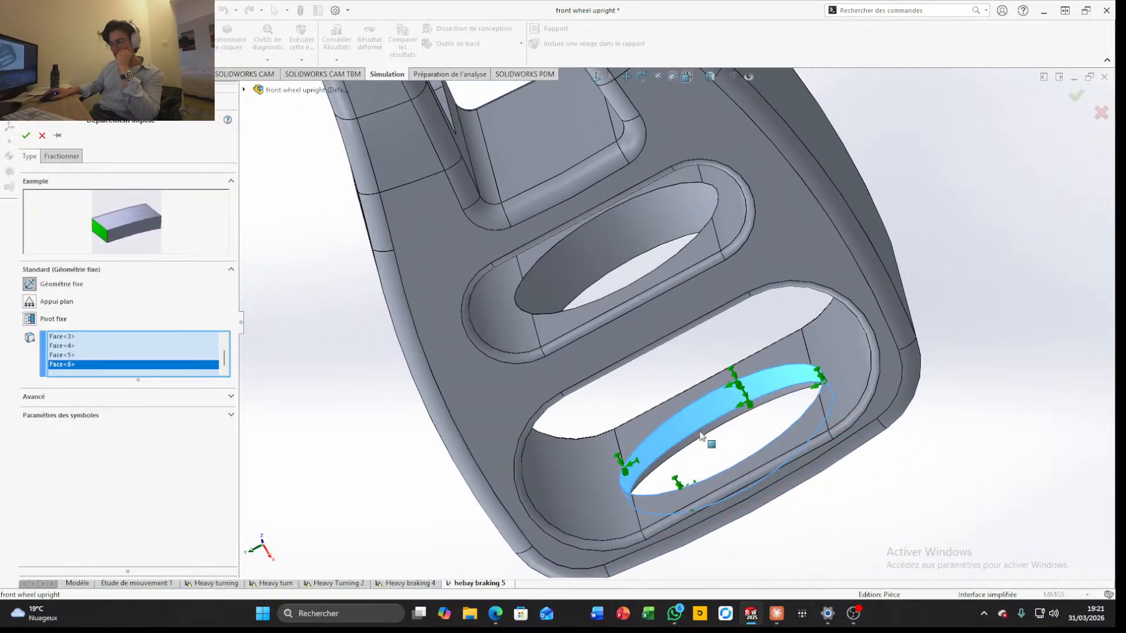
left_click(704, 434)
left_click(600, 238)
scroll(598, 256, "up", 5)
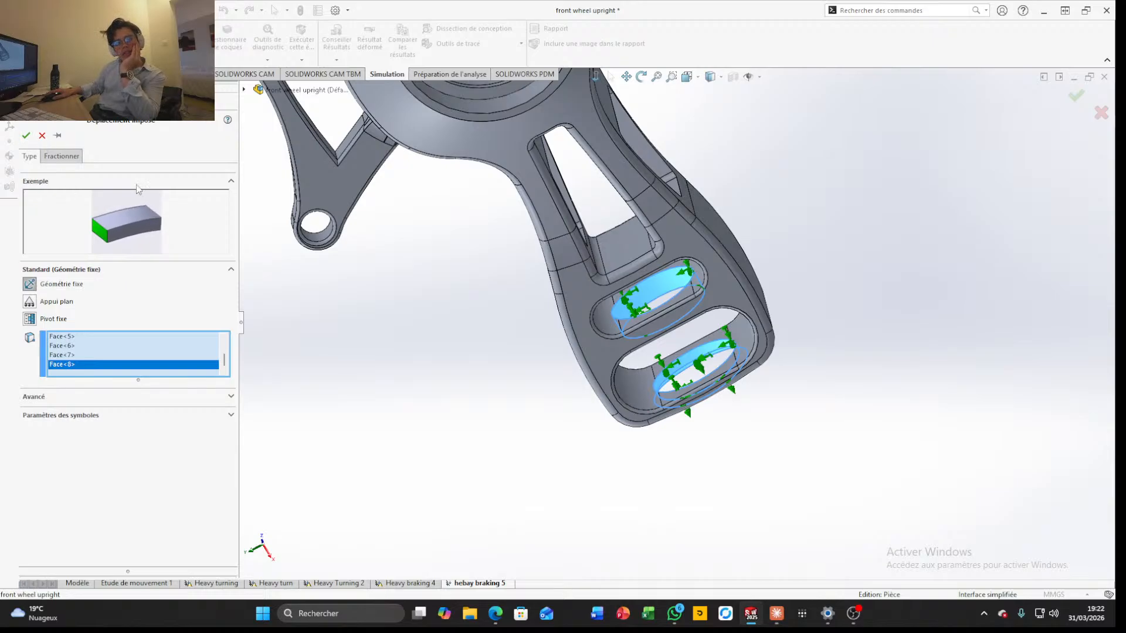
Apply the fixed geometry fixture to the selected arm-end and lug hole faces
scroll(418, 311, "up", 6)
middle_click_drag(637, 126, 684, 139)
scroll(684, 138, "down", 4)
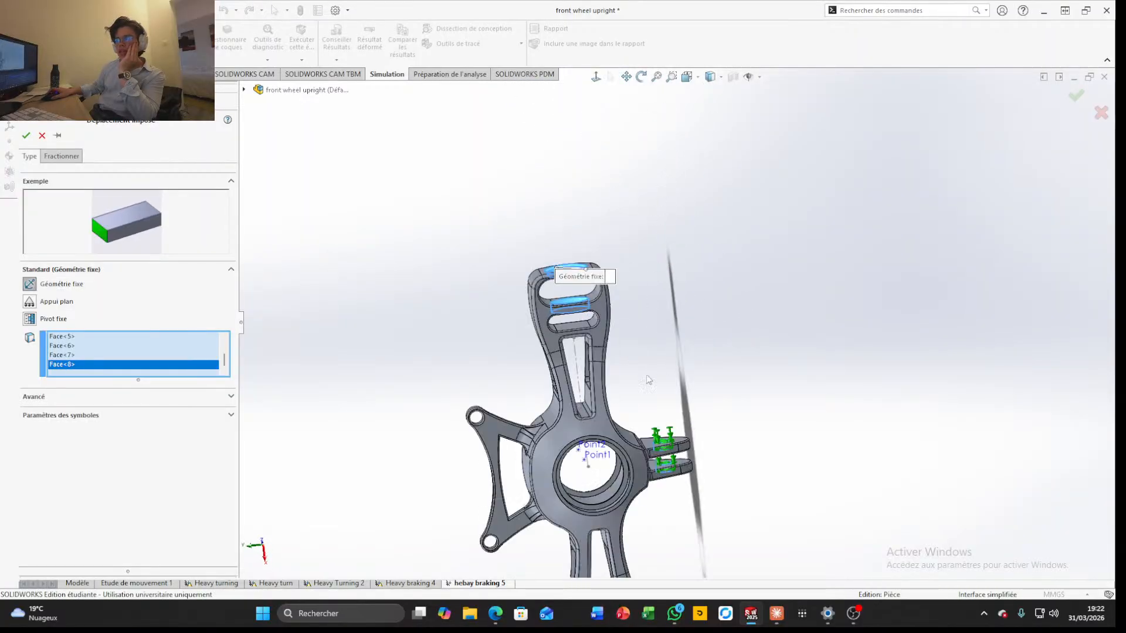
scroll(684, 139, "up", 3)
left_click(1077, 96)
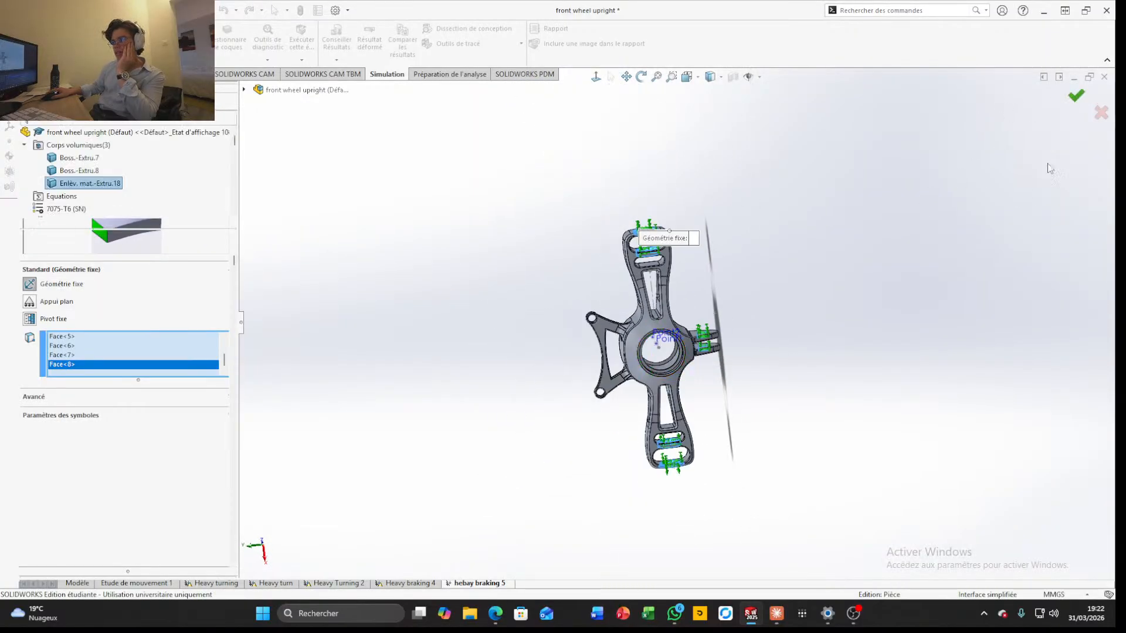
Start a remote load/mass and select the three circular faces inside the central bearing bore
scroll(586, 349, "down", 4)
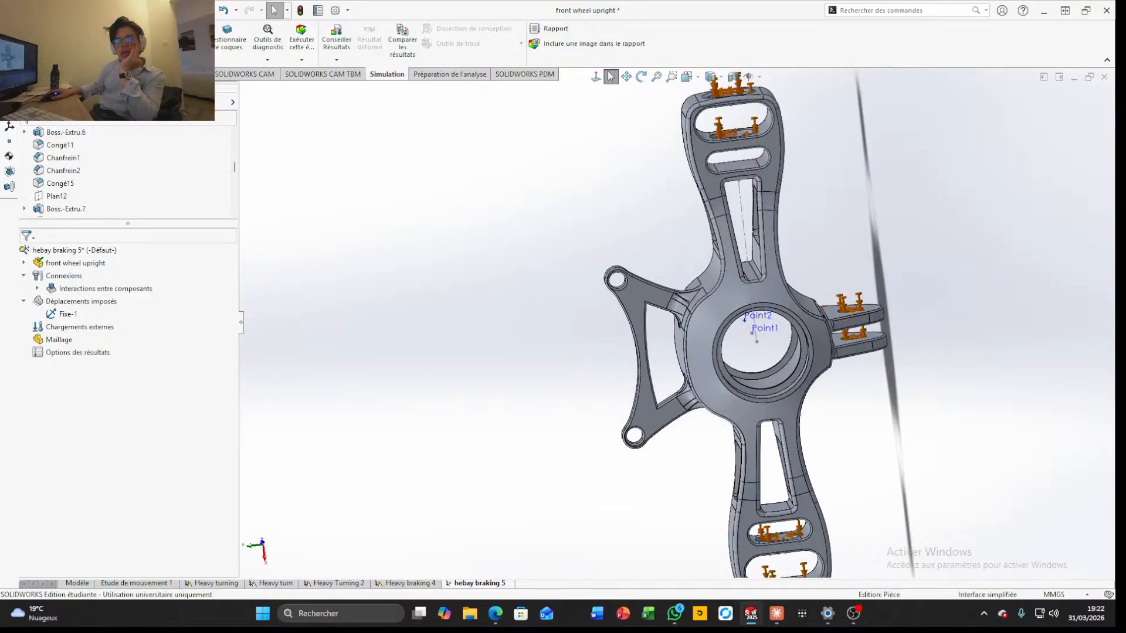
left_click(139, 60)
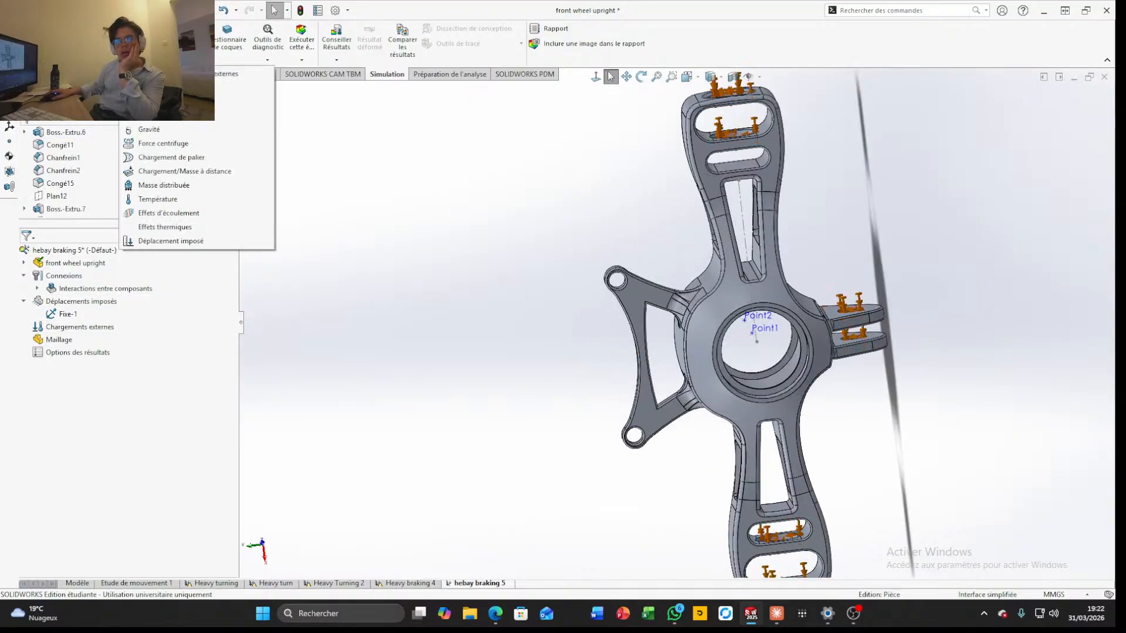
left_click(178, 174)
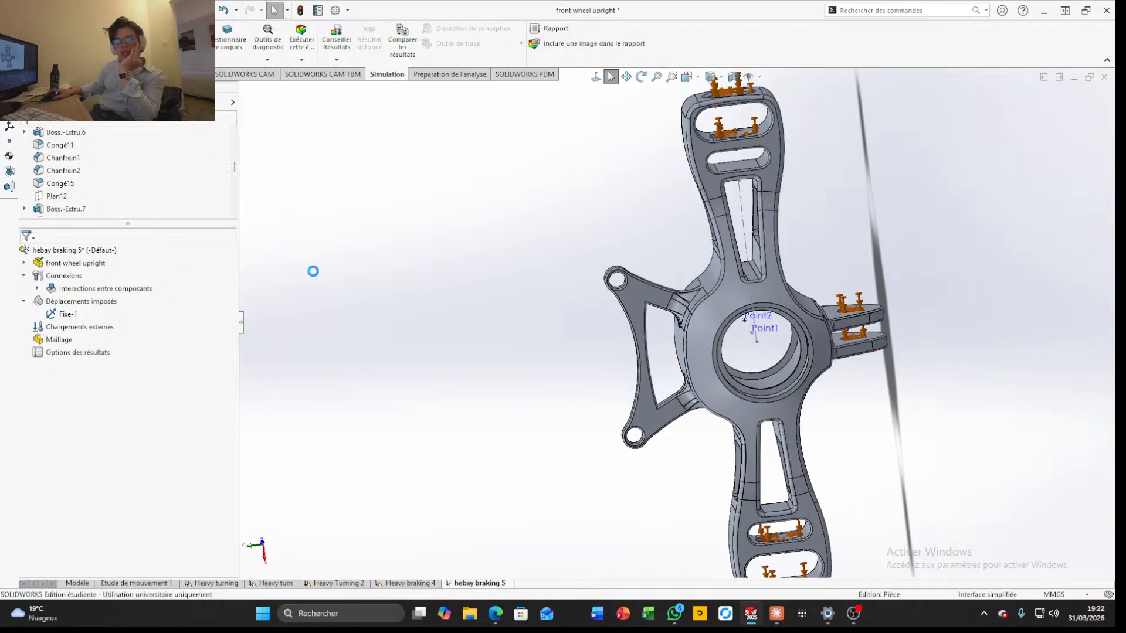
scroll(733, 364, "down", 5)
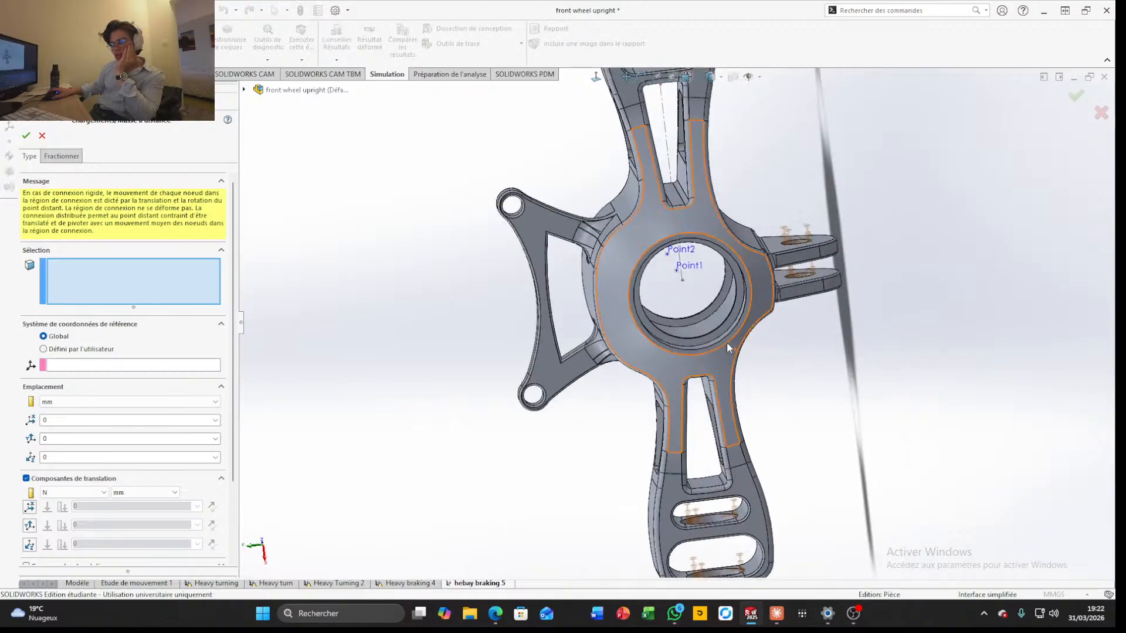
left_click(659, 330)
left_click(667, 368)
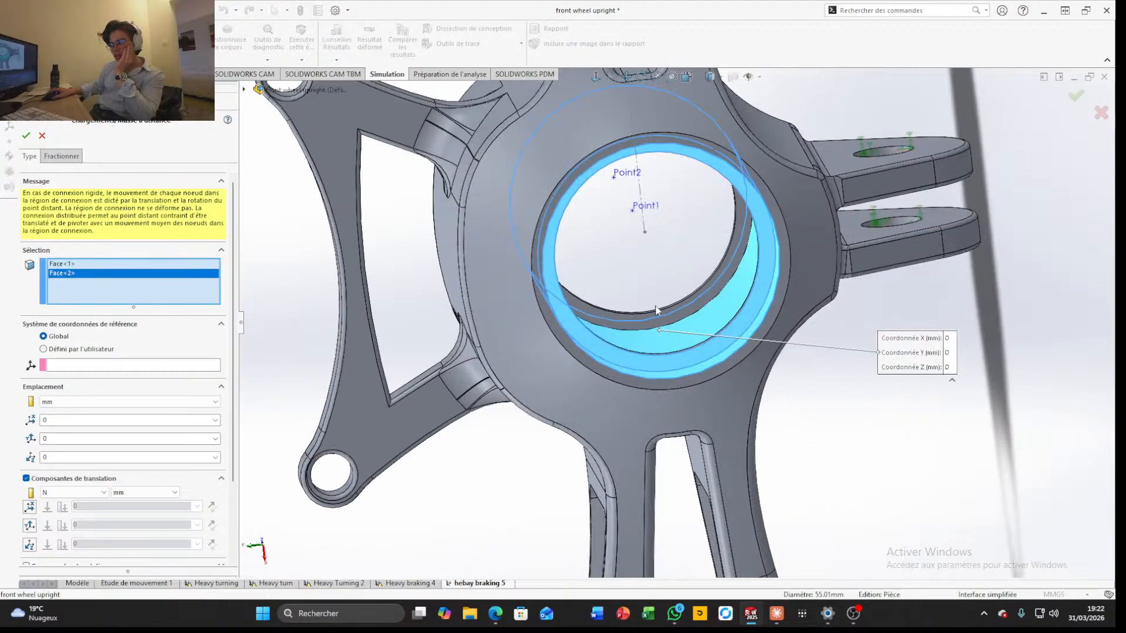
left_click(666, 322)
scroll(792, 405, "up", 3)
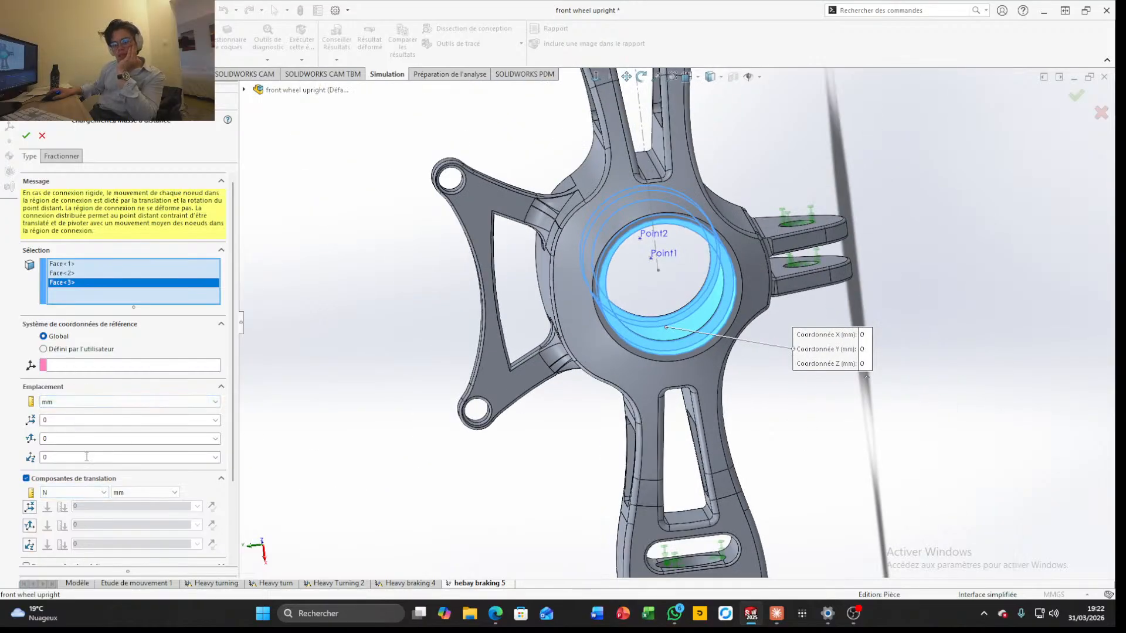
Set the remote load's Z location to 97 mm
left_click(108, 456)
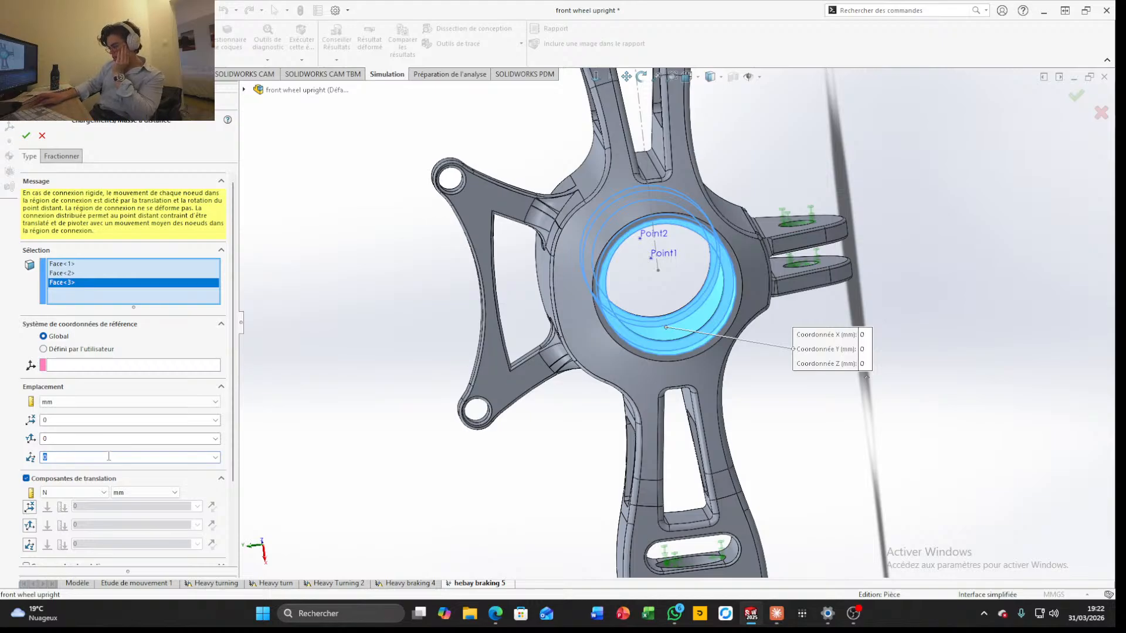
key("BackSpace")
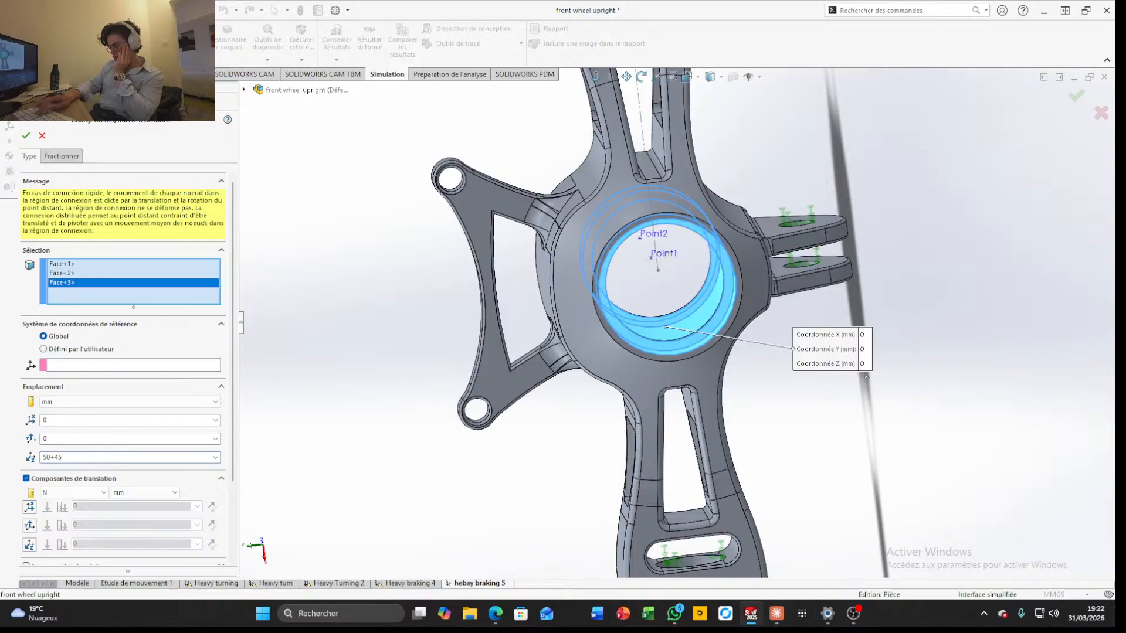
scroll(362, 516, "up", 1)
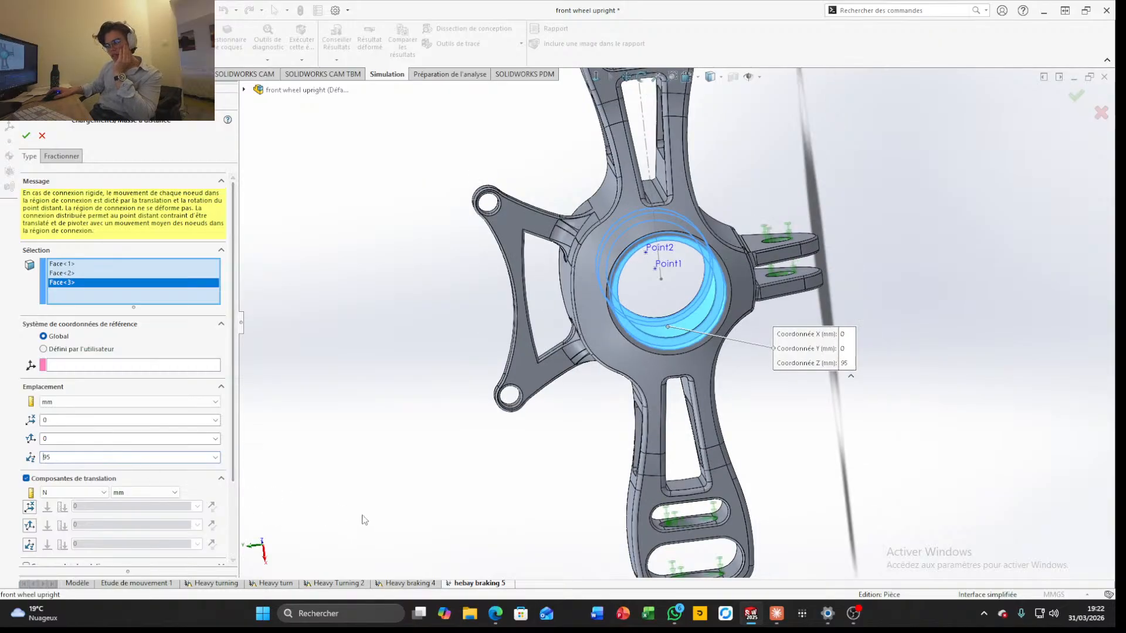
key("BackSpace")
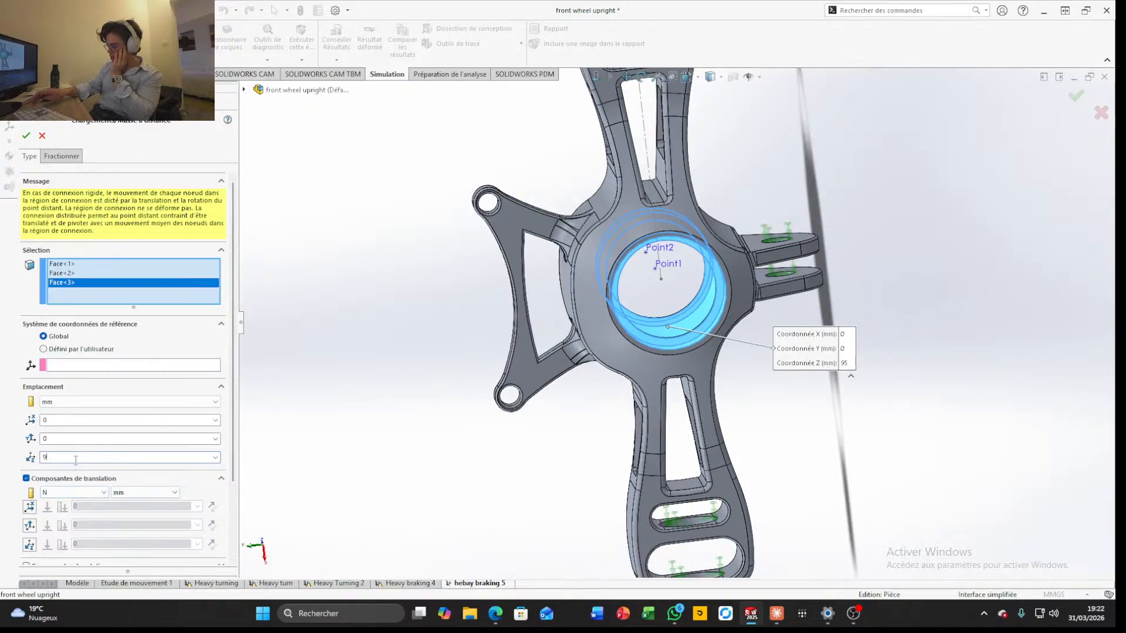
Enter translational forces of 2500 N in X and 4500 N in Z, and apply the remote load
left_click(29, 508)
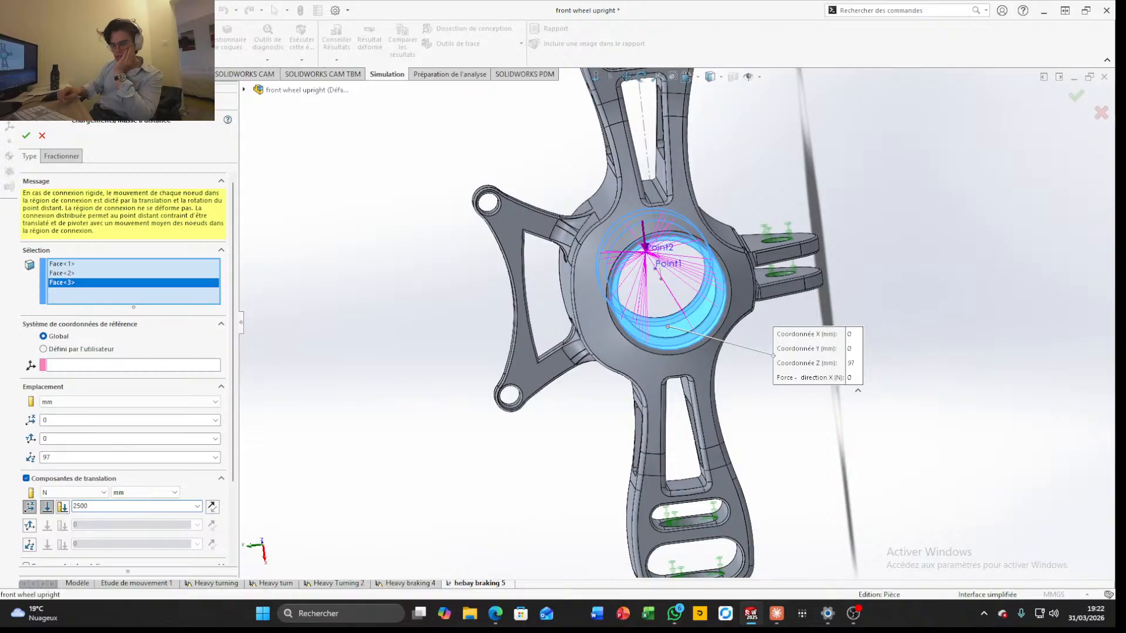
left_click(29, 546)
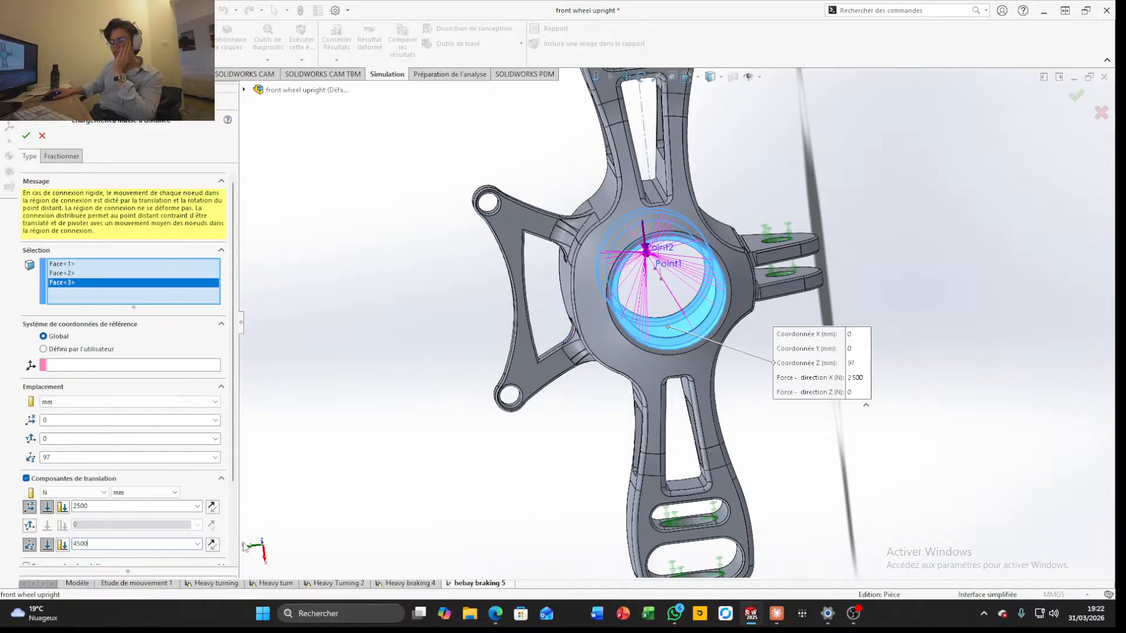
scroll(302, 433, "down", 5)
scroll(673, 357, "up", 9)
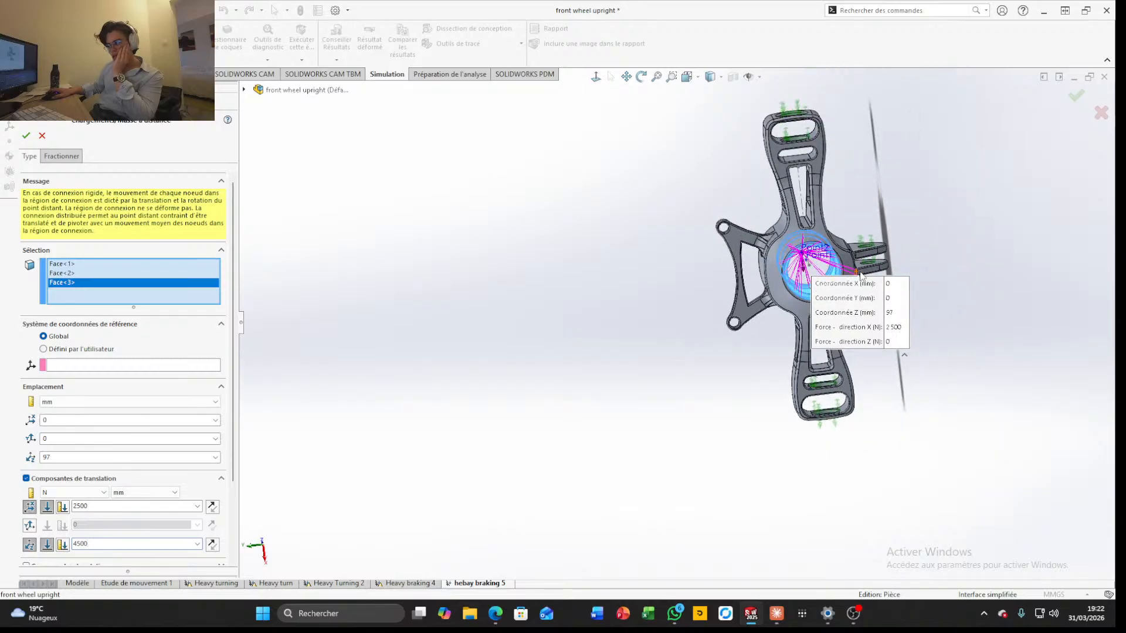
left_click(1076, 96)
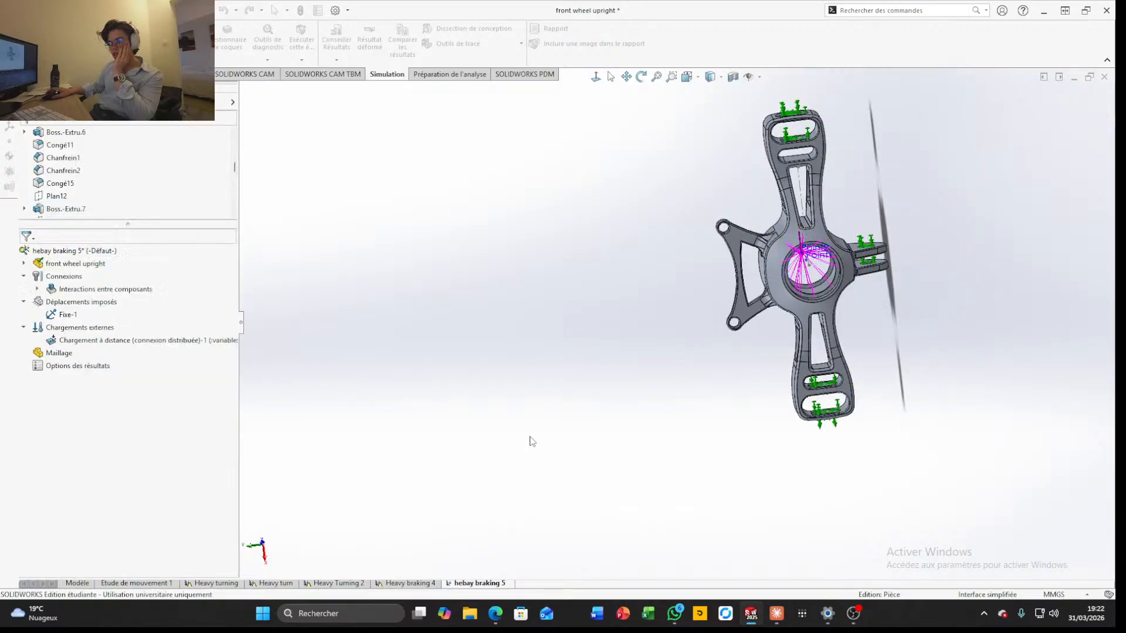
Create the study mesh with the default medium density
right_click(52, 352)
left_click(86, 389)
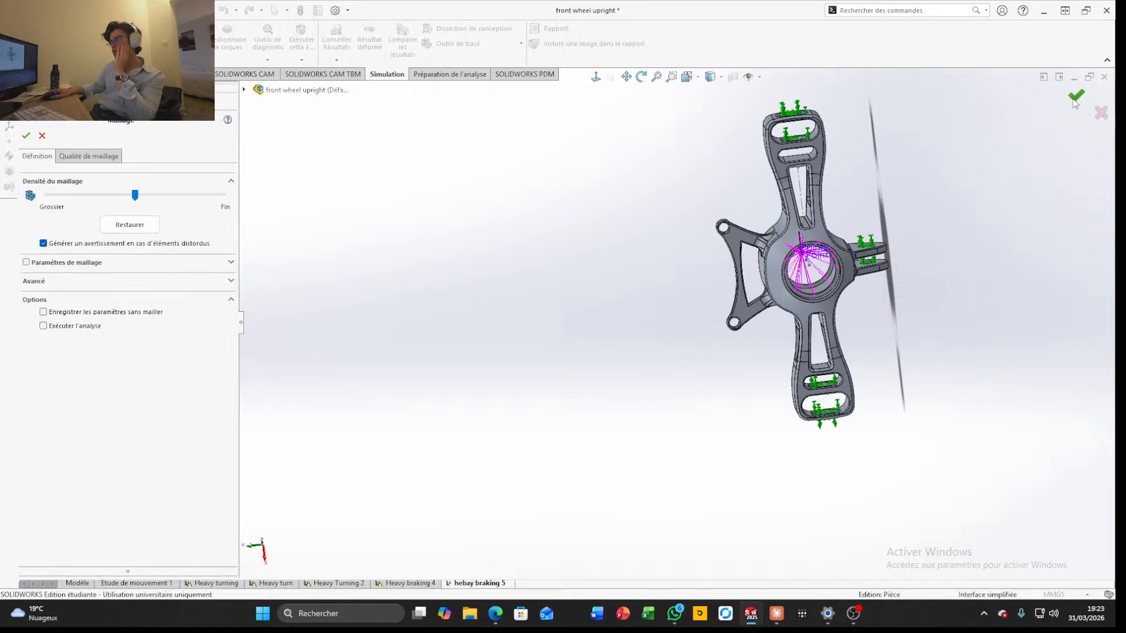
left_click(1076, 97)
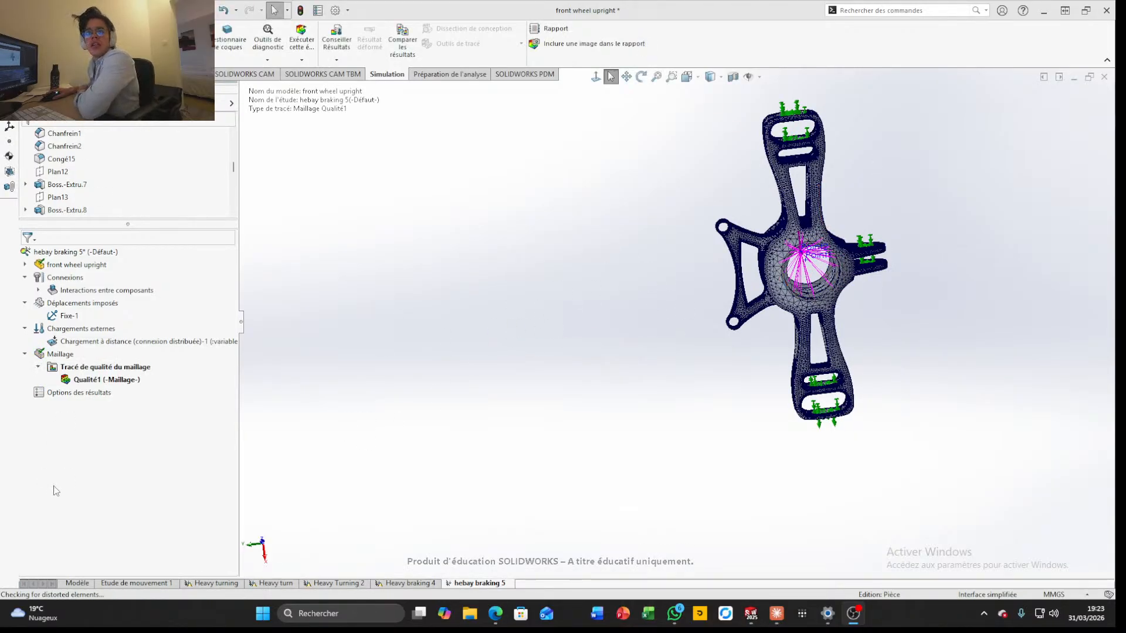
Start a mesh control and select the three circular faces inside the central bearing bore
right_click(56, 355)
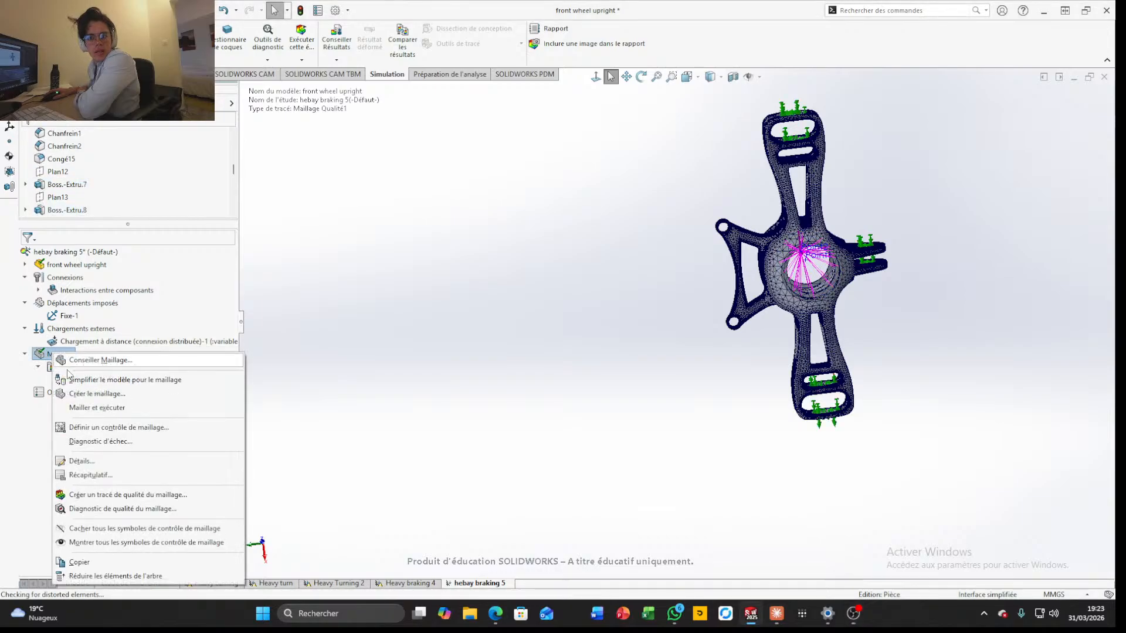
left_click(105, 427)
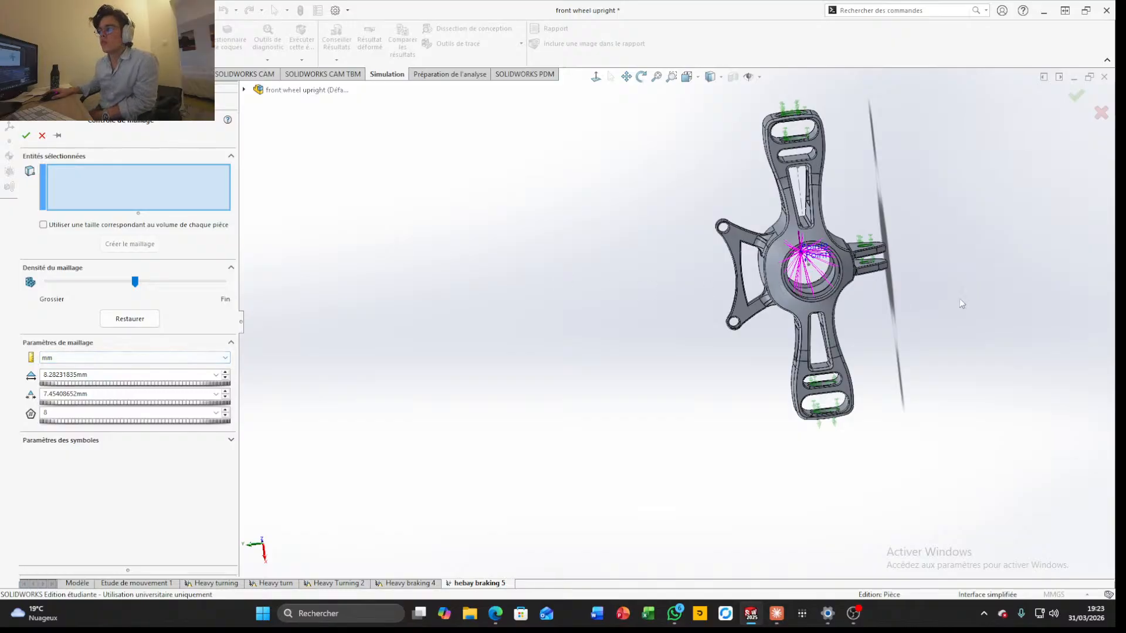
scroll(964, 306, "down", 5)
left_click(550, 285)
scroll(550, 285, "down", 4)
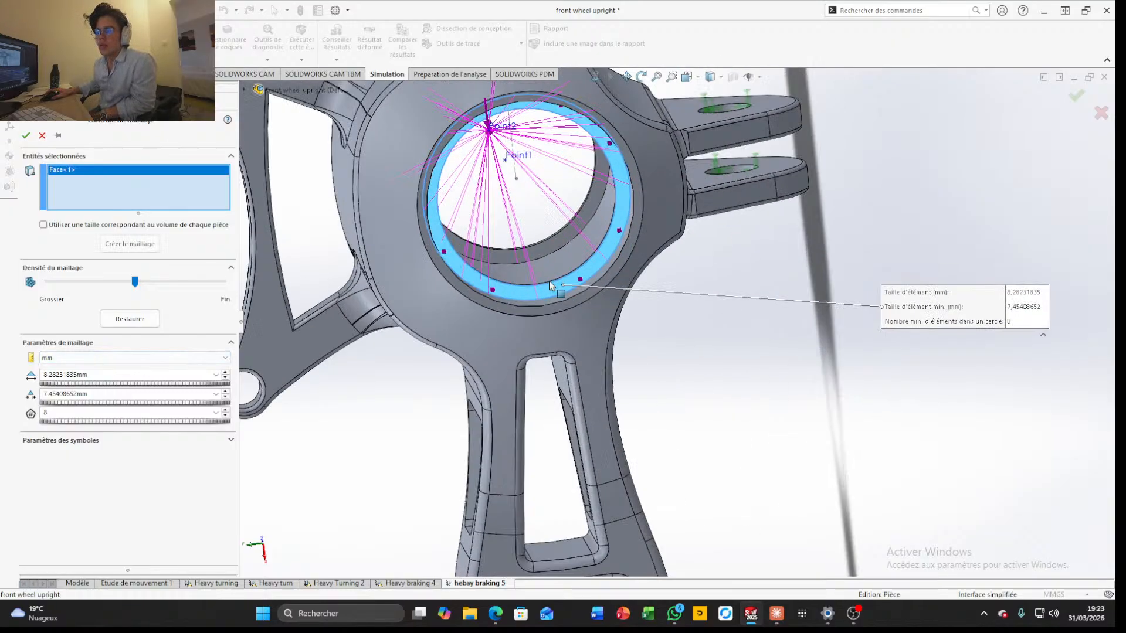
left_click(556, 249)
left_click(559, 238)
scroll(560, 239, "up", 5)
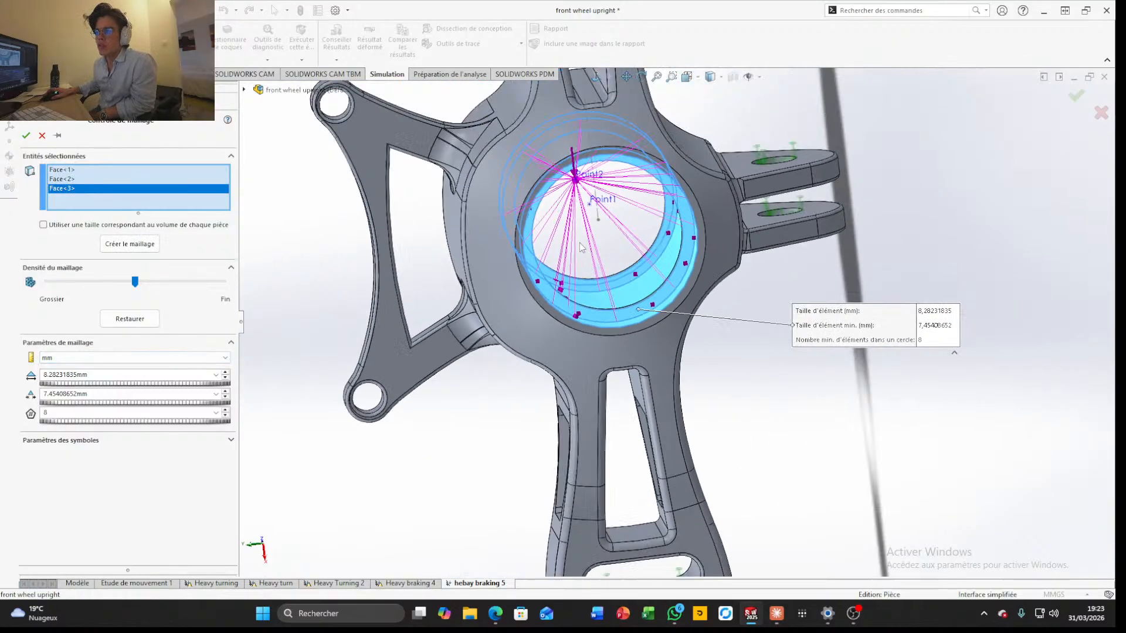
Add the hole faces of both parallel mounting lugs to the mesh control, including the ring face around the outer hole
scroll(753, 253, "down", 3)
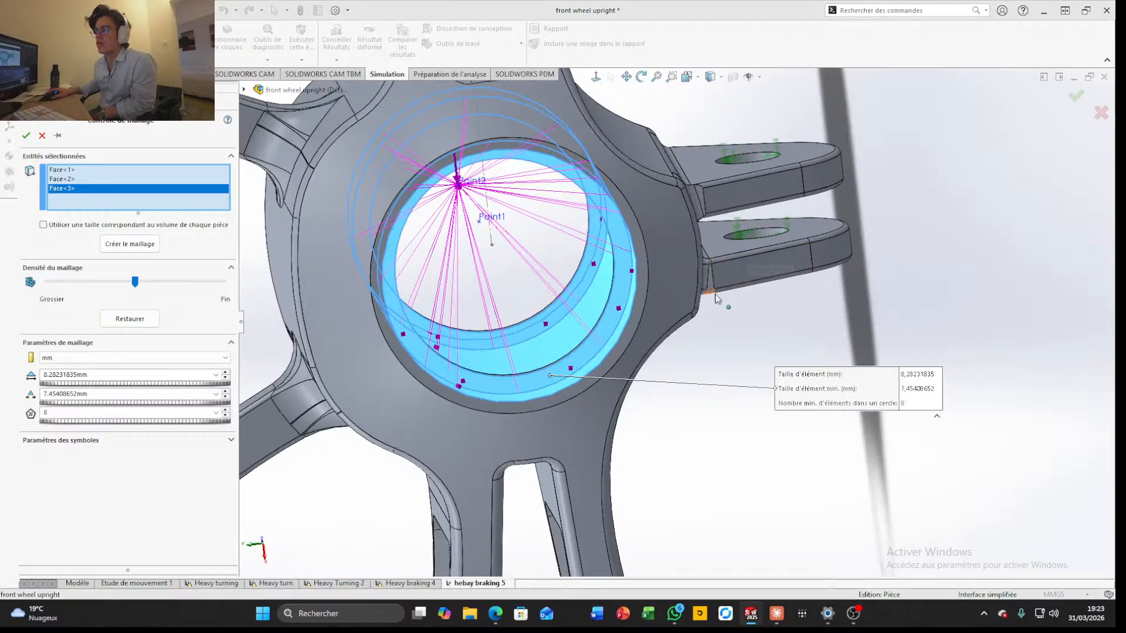
left_click(757, 241)
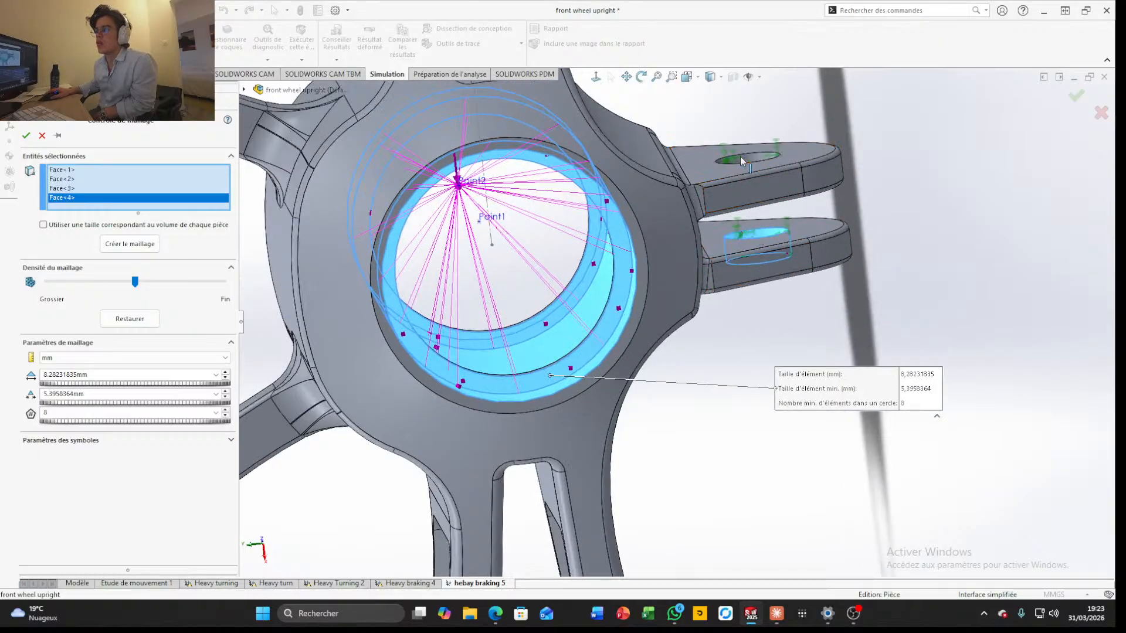
left_click(747, 157)
left_click(748, 156)
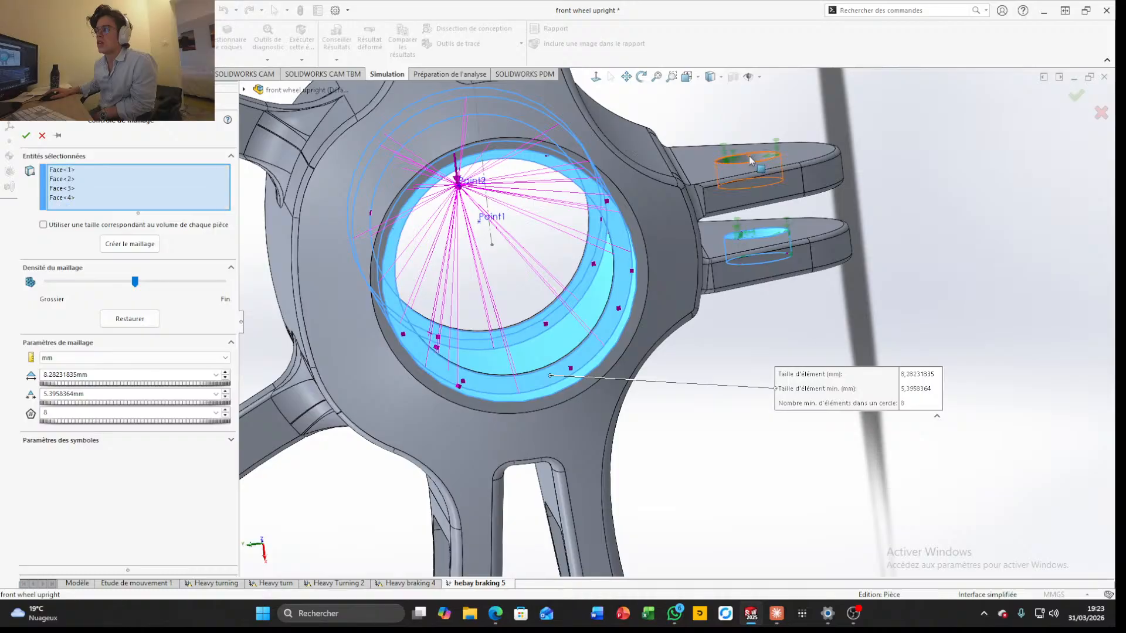
left_click(750, 158)
scroll(768, 179, "up", 4)
middle_click_drag(784, 274, 702, 99)
scroll(777, 234, "down", 5)
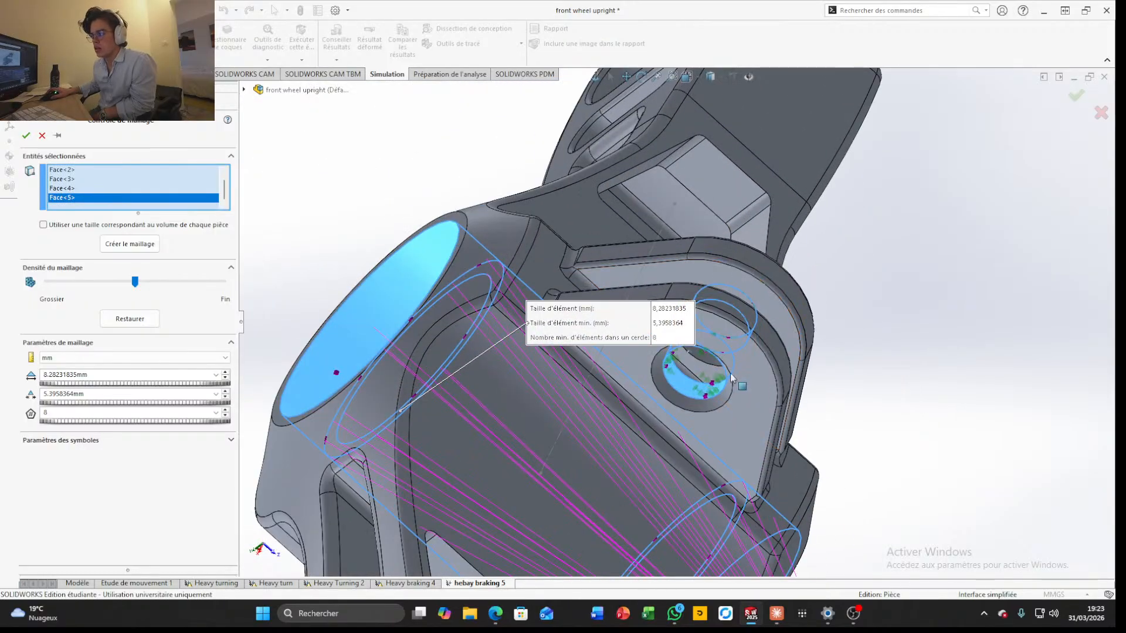
left_click(715, 403)
Add the three circular hole faces at the end of one arm to the mesh control
scroll(725, 387, "up", 5)
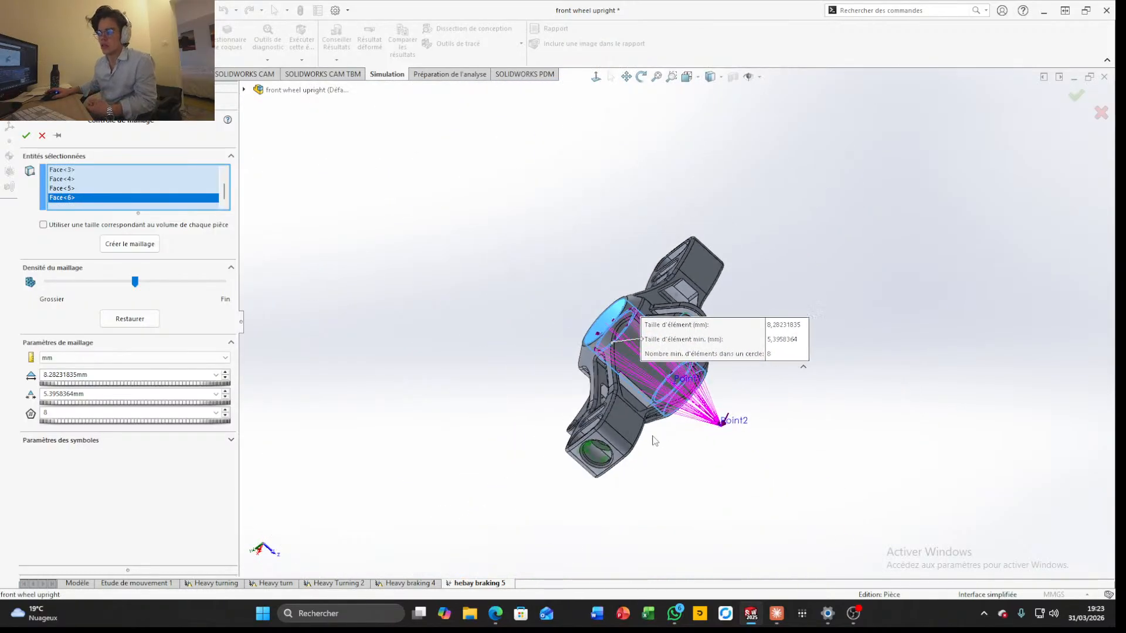
middle_click_drag(727, 387, 768, 357)
scroll(778, 350, "down", 5)
left_click(777, 349)
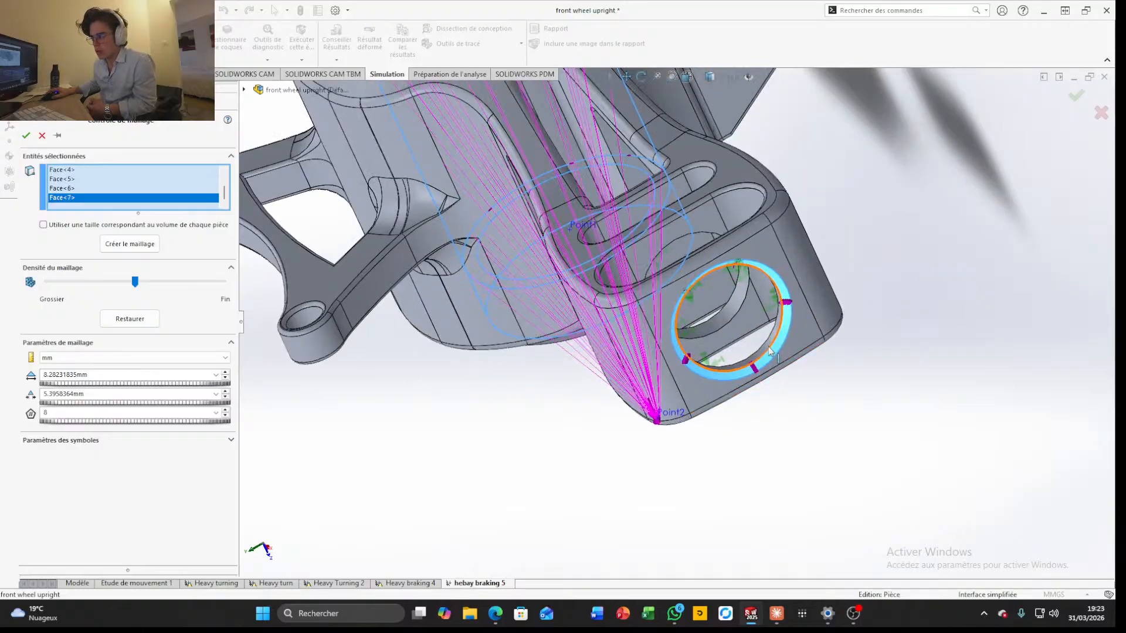
left_click(776, 351)
scroll(762, 350, "down", 4)
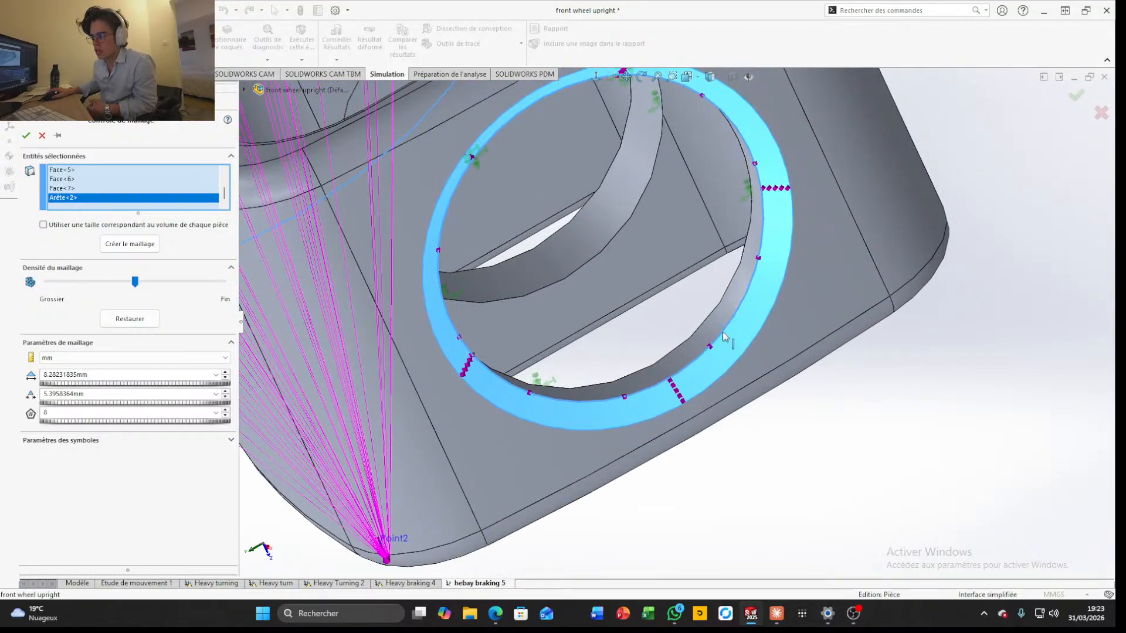
left_click(723, 336)
left_click(715, 335)
scroll(698, 330, "up", 4)
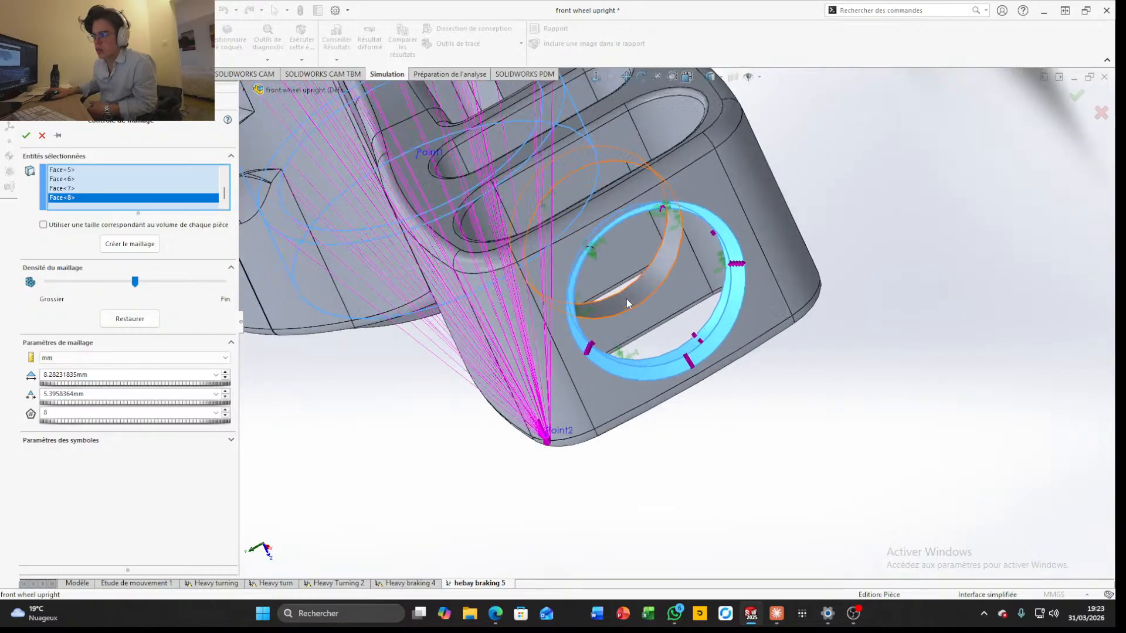
scroll(626, 303, "down", 4)
left_click(658, 305)
scroll(658, 305, "up", 6)
Add the three circular hole faces at the end of the opposite arm to the mesh control
scroll(568, 274, "down", 8)
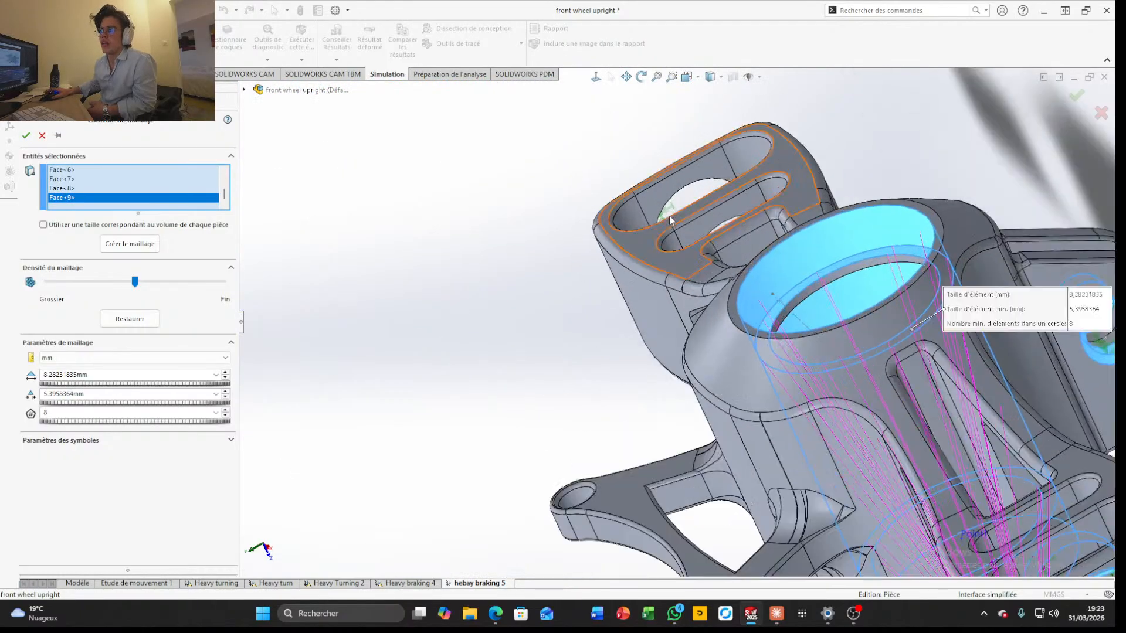
middle_click_drag(670, 211, 819, 463)
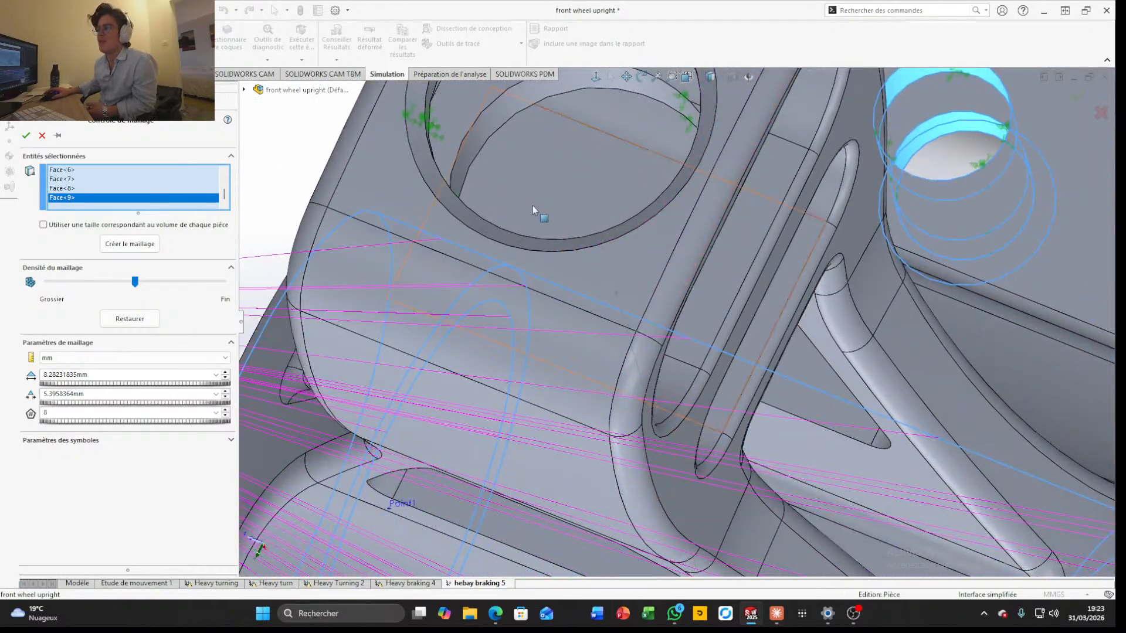
scroll(459, 213, "up", 4)
middle_click_drag(562, 181, 499, 174)
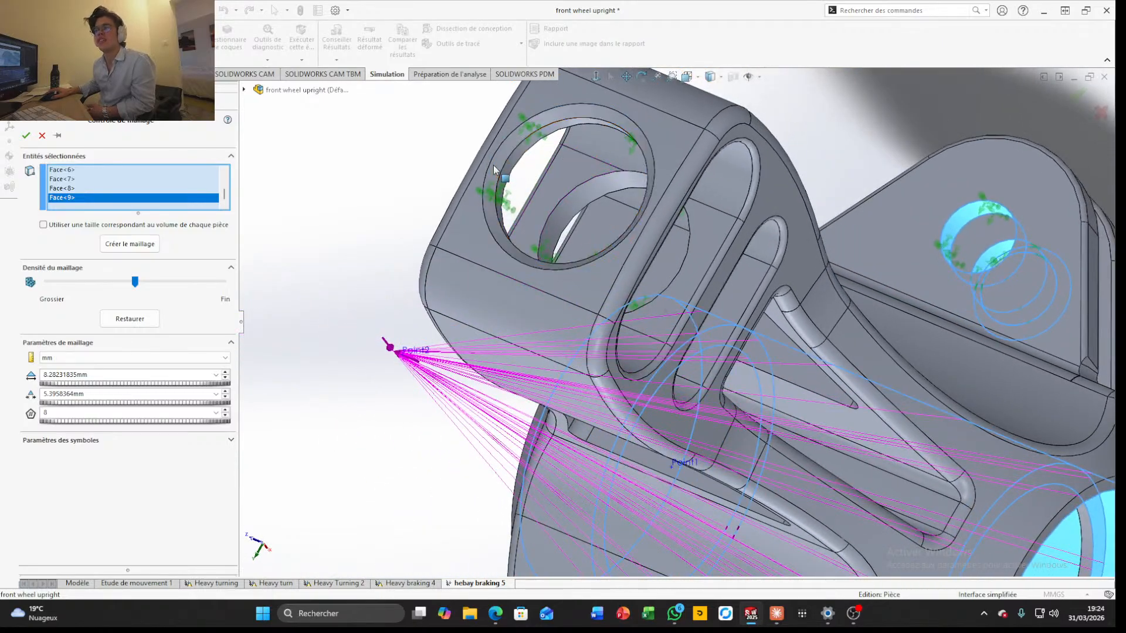
left_click(496, 170)
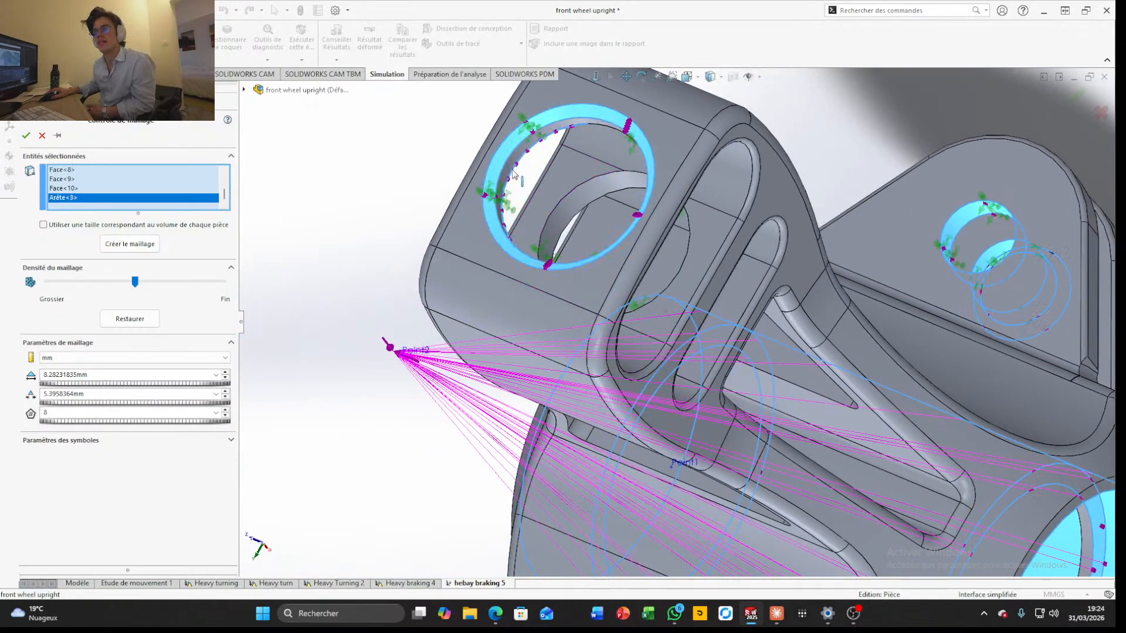
left_click(512, 170)
left_click(508, 170)
scroll(510, 171, "up", 5)
middle_click_drag(513, 176, 724, 424)
scroll(639, 252, "down", 4)
scroll(638, 252, "down", 4)
left_click(729, 432)
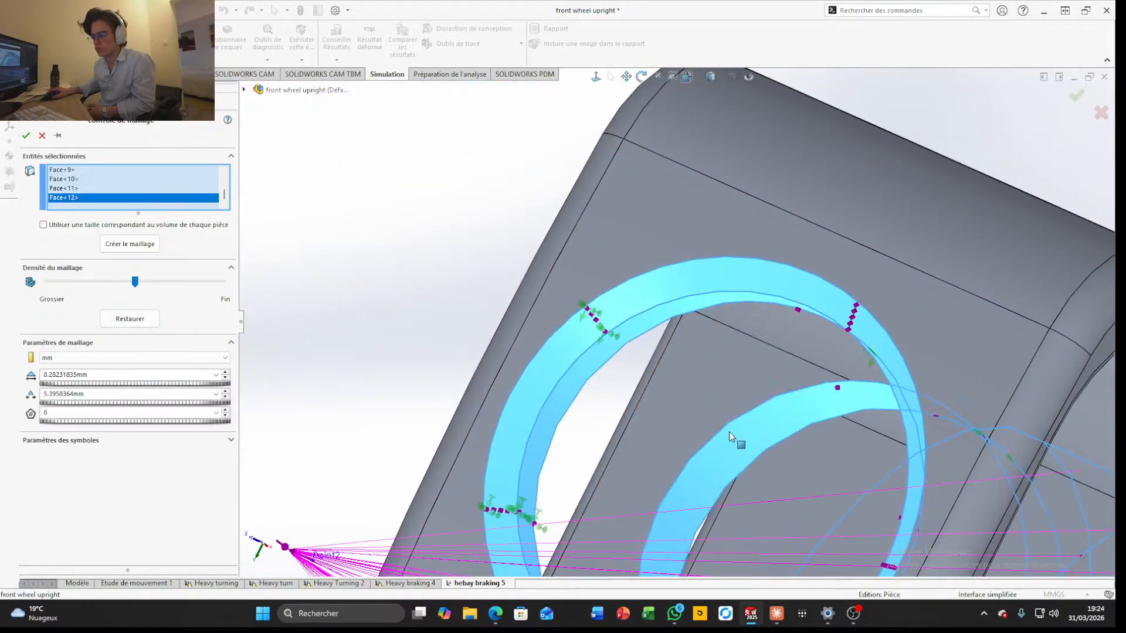
Refine the mesh control to a maximum element size of 6.21173876 mm, accept it and mesh the upright
scroll(730, 432, "up", 8)
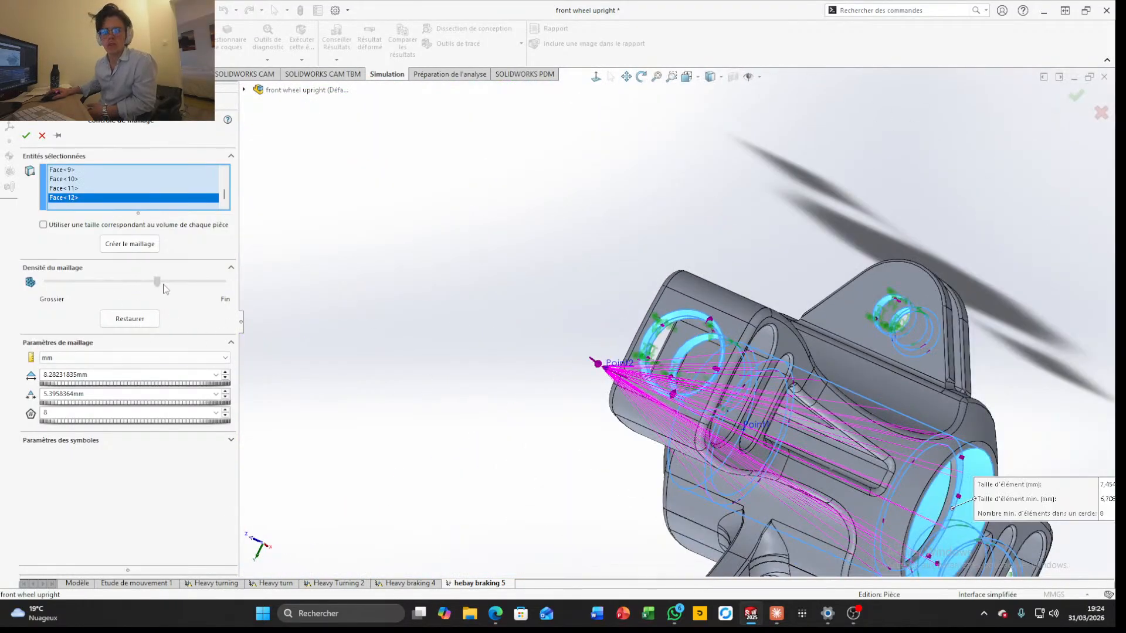
left_click_drag(163, 283, 182, 286)
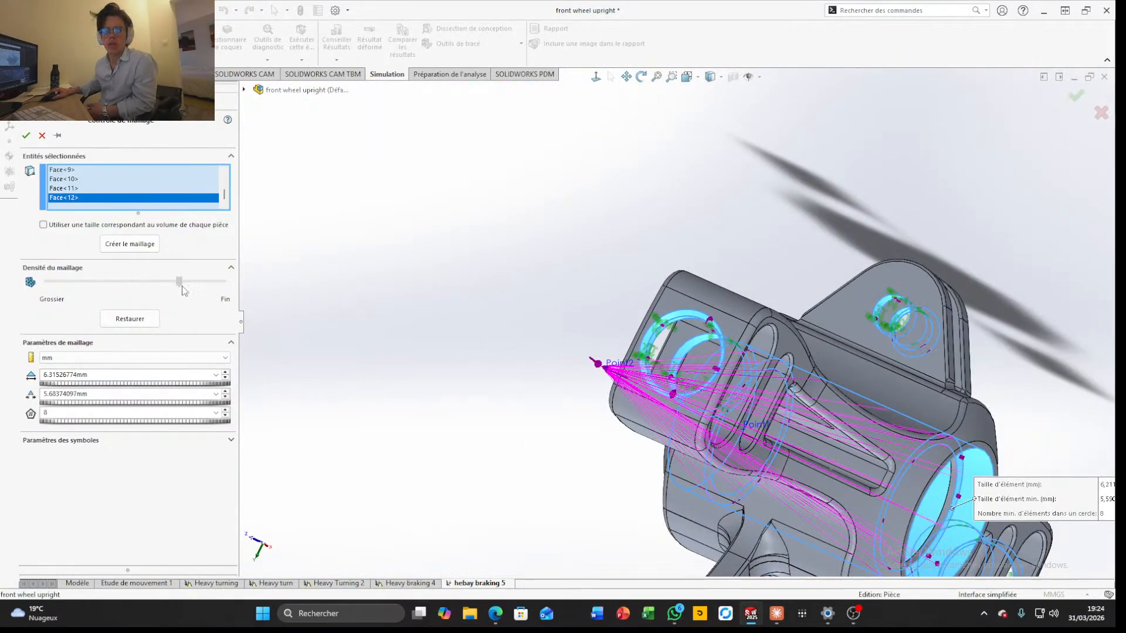
left_click(41, 136)
Inspect the meshed upright from the front and run the hebay braking 5 study
middle_click_drag(751, 198, 757, 223)
scroll(779, 389, "down", 5)
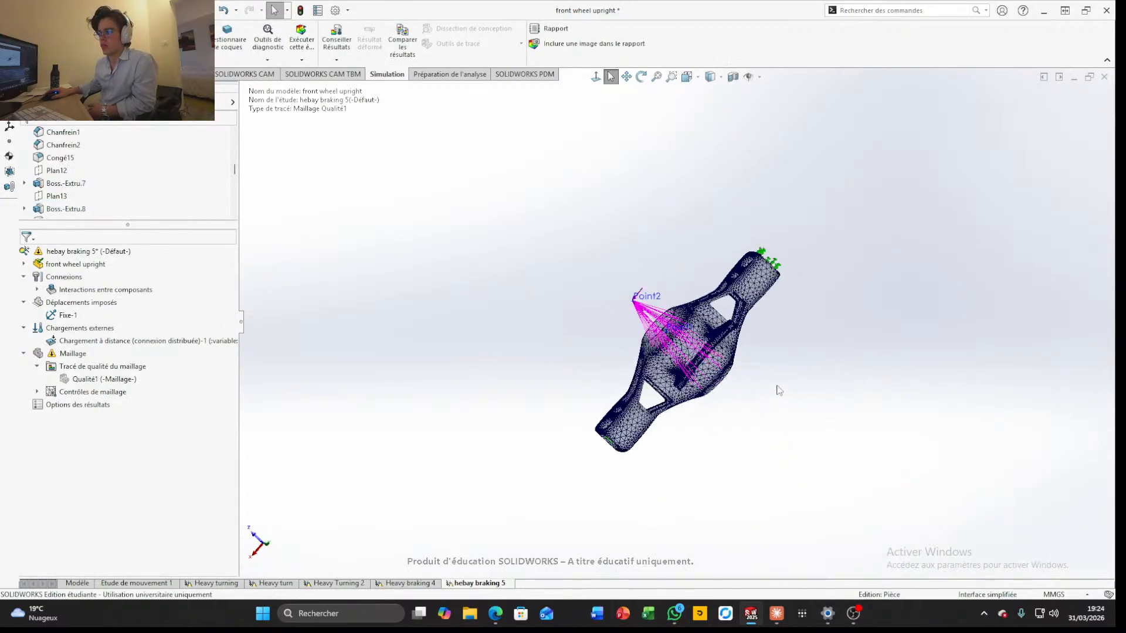
middle_click_drag(692, 322, 559, 233)
key("f")
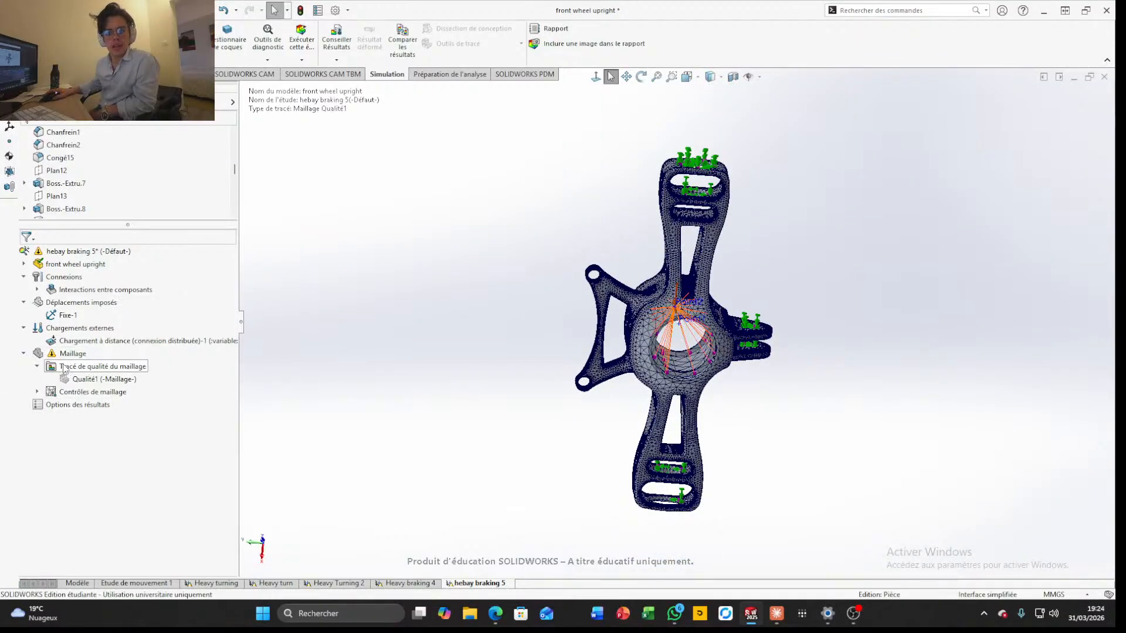
left_click(302, 39)
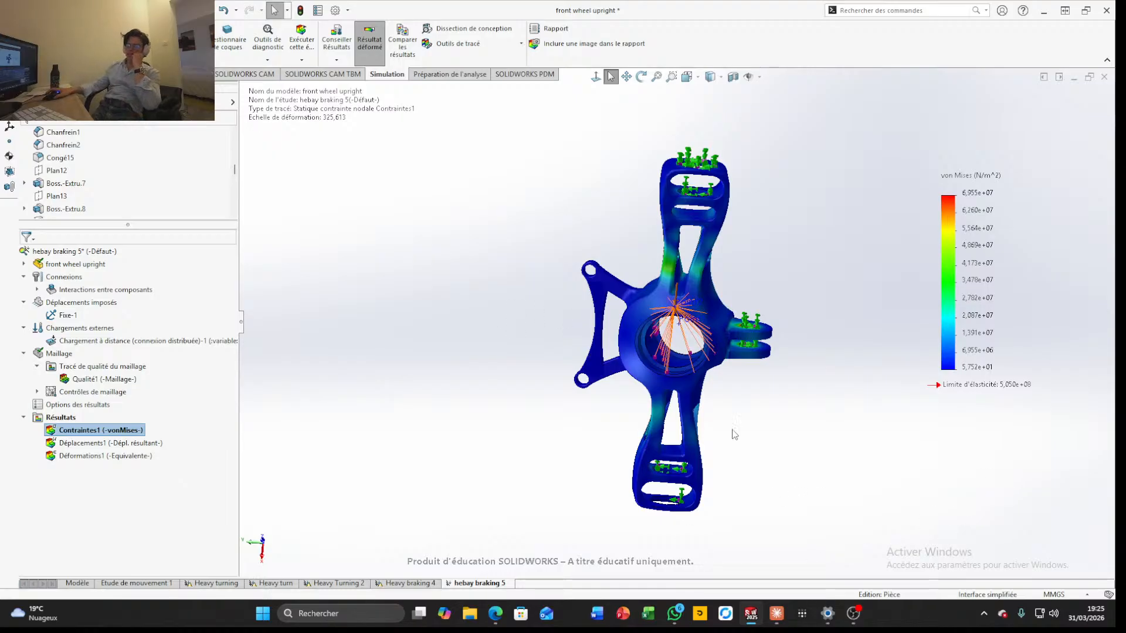
Examine the von Mises stress distribution on the upright's arm struts, fillets and fixed mounting holes
scroll(732, 428, "up", 3)
scroll(691, 355, "down", 8)
middle_click_drag(691, 357, 621, 410)
scroll(551, 331, "up", 5)
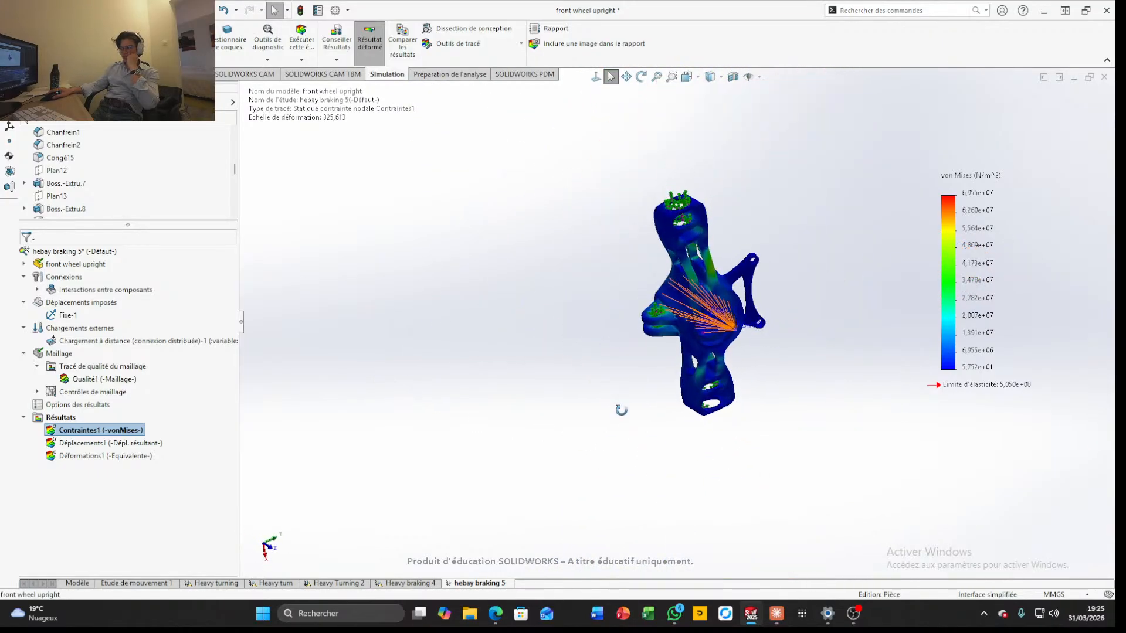
scroll(687, 283, "down", 6)
mouse_move(689, 283)
middle_mouse_down()
mouse_move(613, 225)
mouse_move(745, 165)
mouse_move(703, 282)
middle_mouse_up()
scroll(710, 234, "down", 4)
scroll(742, 284, "up", 5)
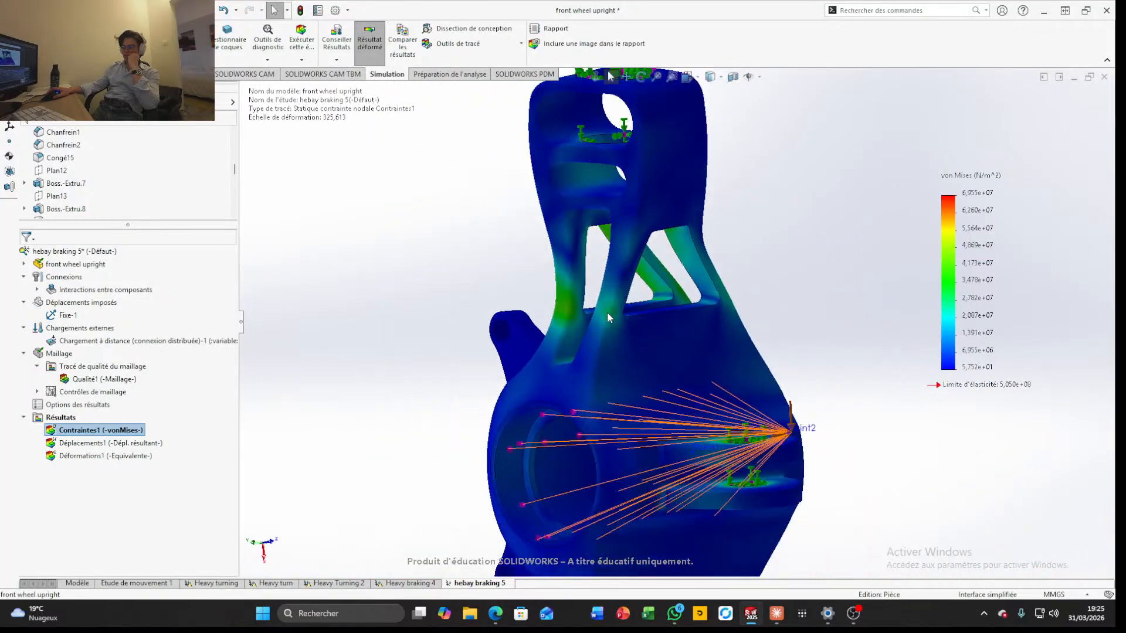
middle_click_drag(726, 402, 657, 349)
scroll(575, 203, "down", 7)
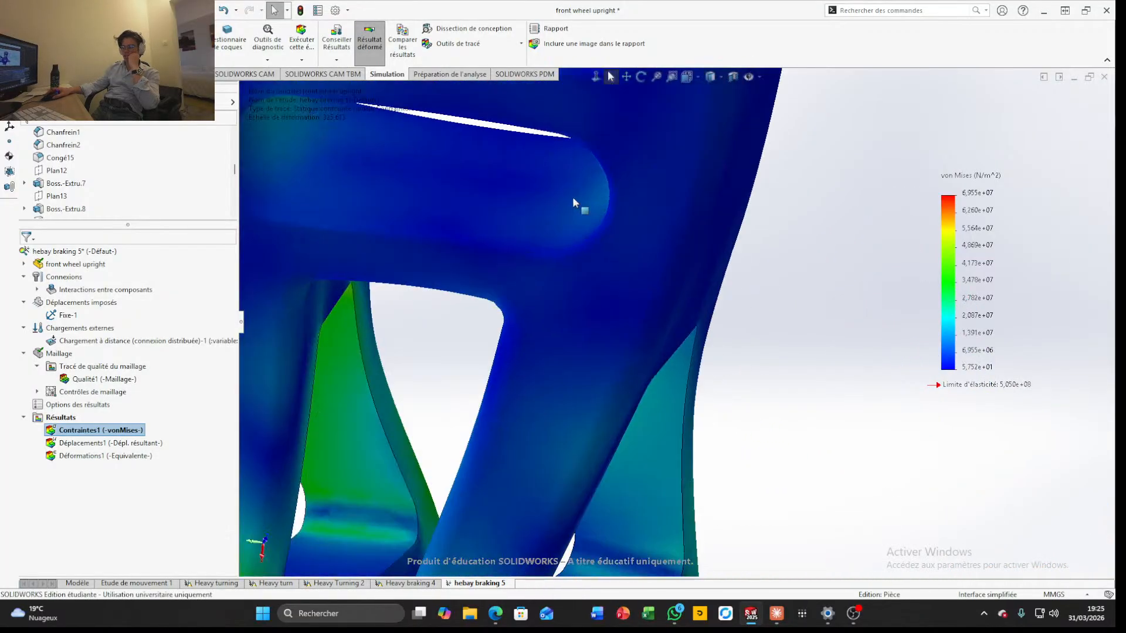
scroll(566, 189, "up", 7)
middle_click_drag(565, 190, 539, 241)
scroll(649, 186, "down", 7)
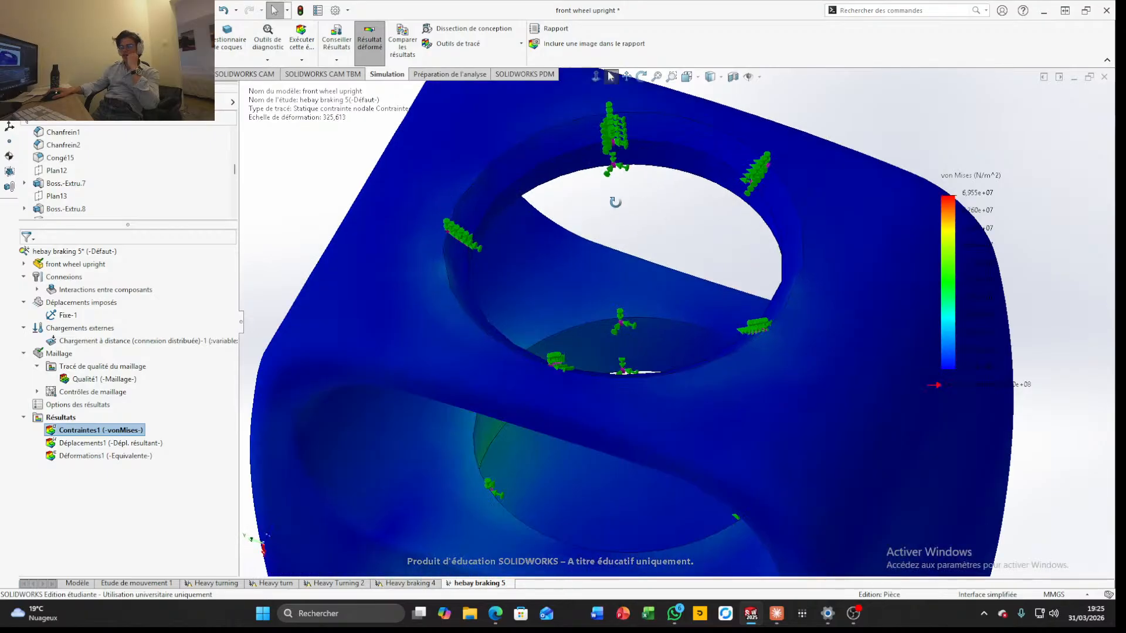
middle_click_drag(614, 202, 586, 256)
scroll(682, 323, "up", 7)
Examine the von Mises stress around the parallel mounting lugs' holes and across the whole upright
scroll(701, 345, "up", 3)
middle_click_drag(701, 346, 636, 363)
scroll(711, 466, "down", 8)
middle_click_drag(710, 462, 721, 283)
scroll(757, 466, "down", 5)
scroll(766, 463, "up", 3)
scroll(771, 478, "up", 10)
scroll(687, 362, "down", 8)
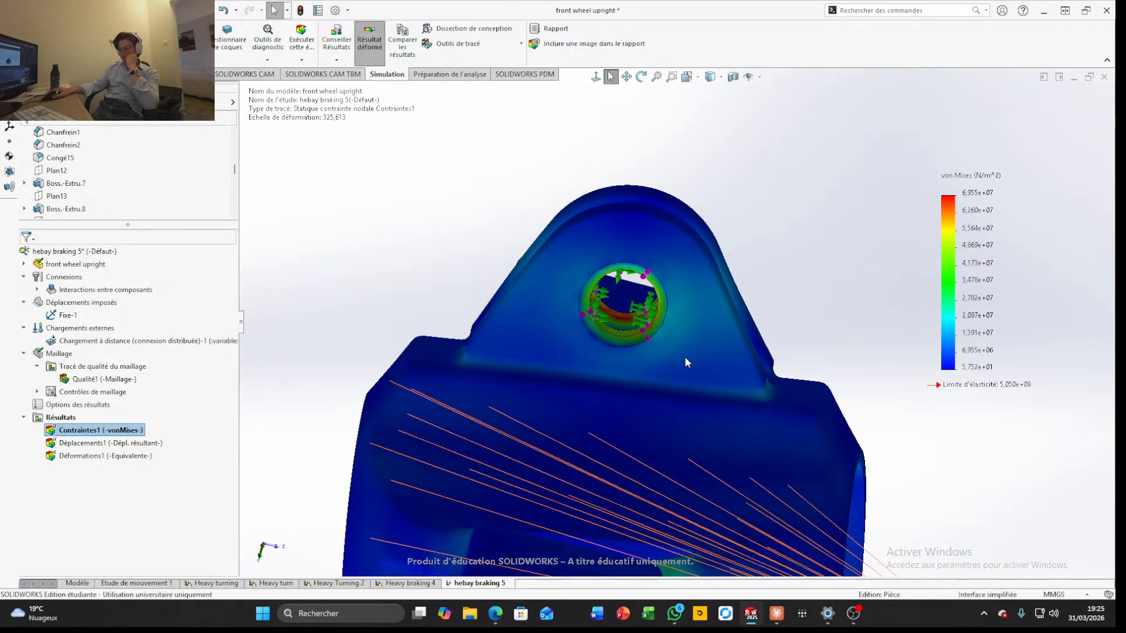
middle_click_drag(604, 350, 591, 288)
scroll(635, 384, "up", 1)
scroll(633, 383, "up", 6)
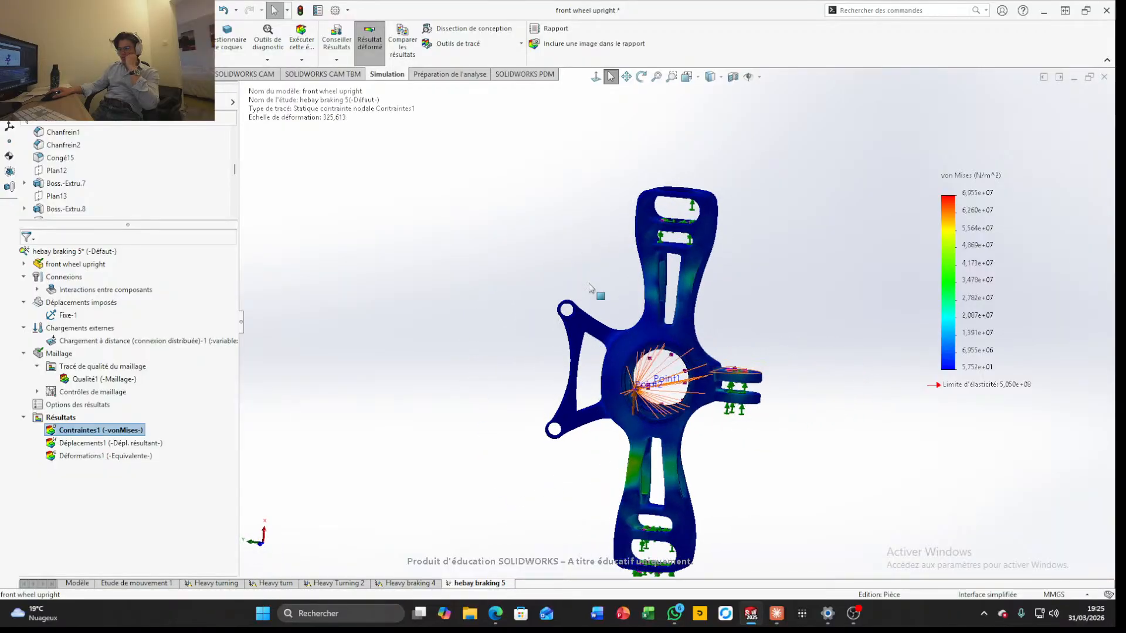
scroll(704, 393, "up", 4)
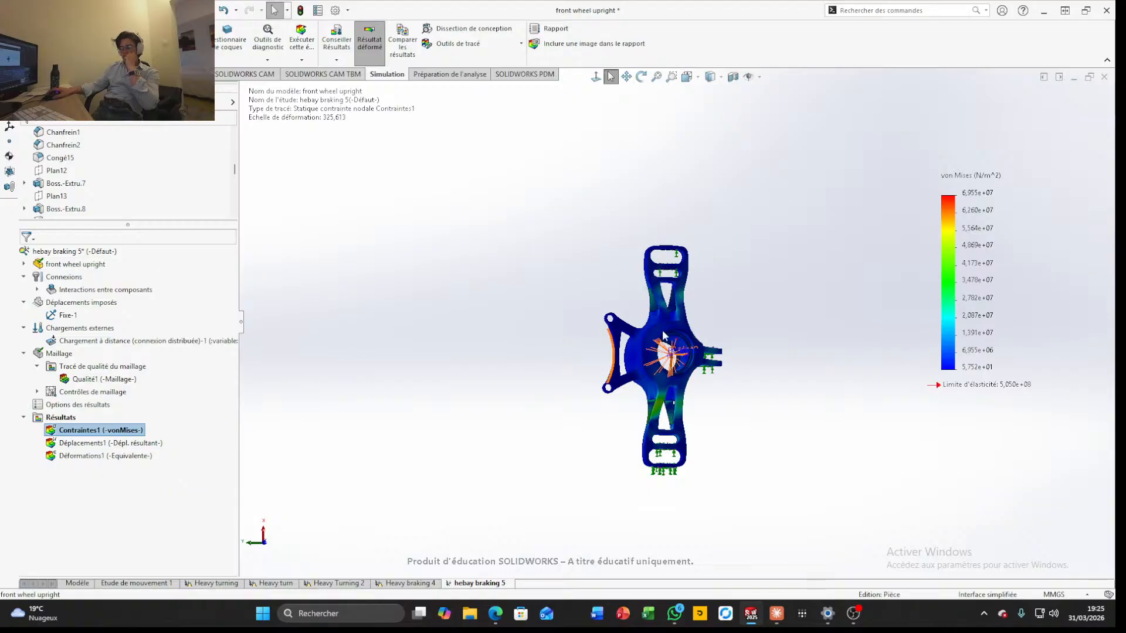
scroll(663, 323, "down", 4)
scroll(685, 393, "up", 3)
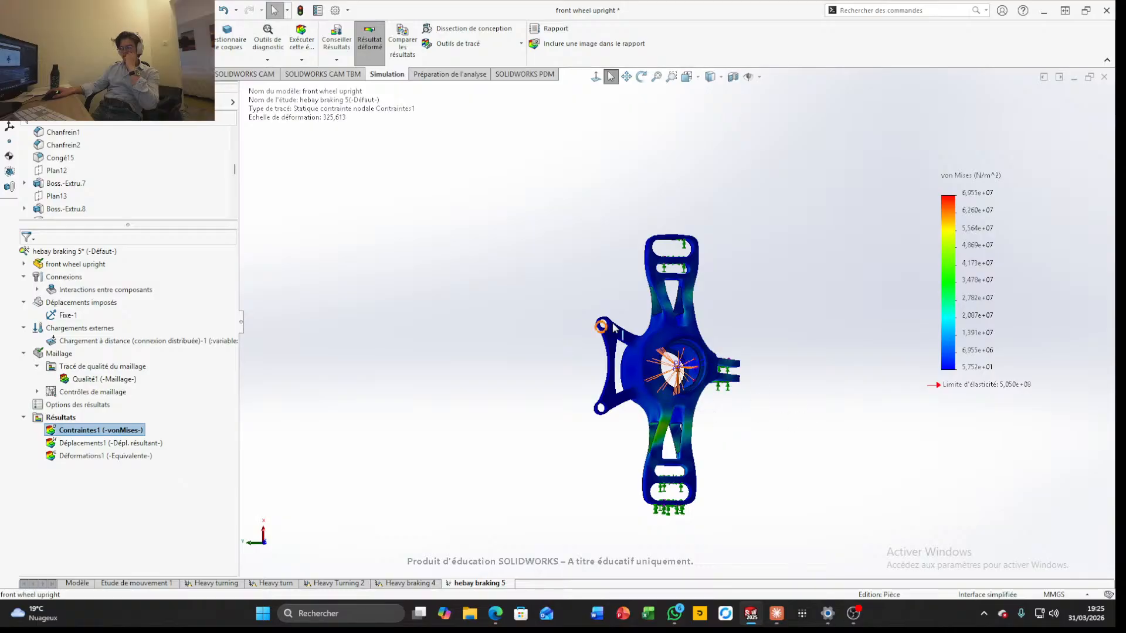
Check the mass properties of the front wheel upright and close the results
left_click(91, 74)
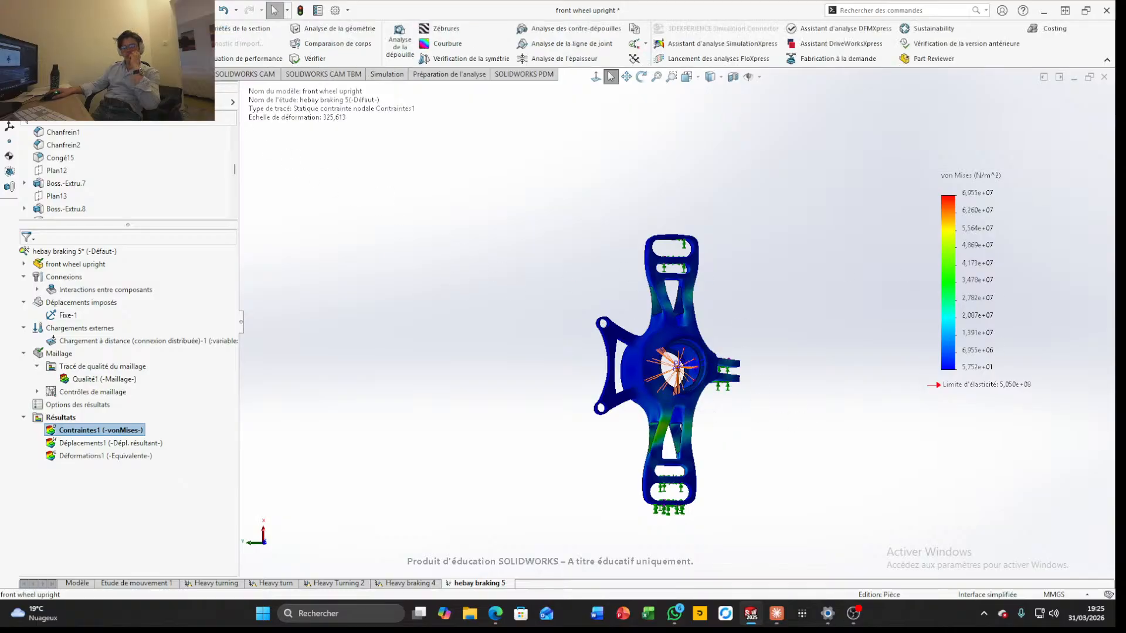
left_click(168, 43)
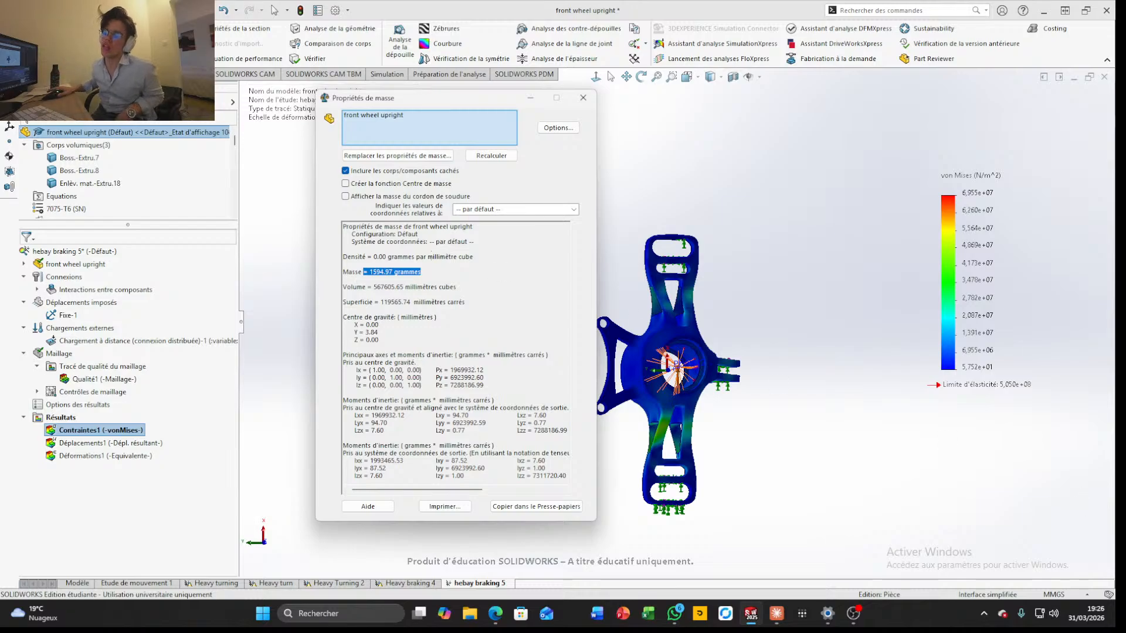
left_click(590, 102)
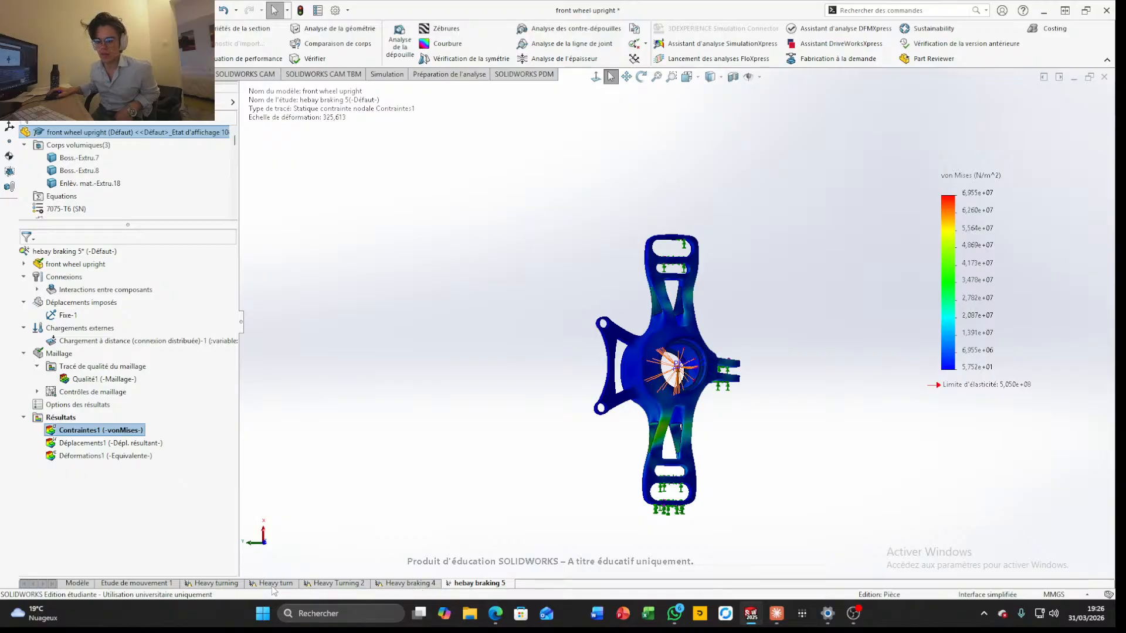
Look through the heavy braking, heavy turning and motion studies and the model, and return to the hebay braking 5 study
right_click(384, 584)
left_click(399, 584)
right_click(399, 584)
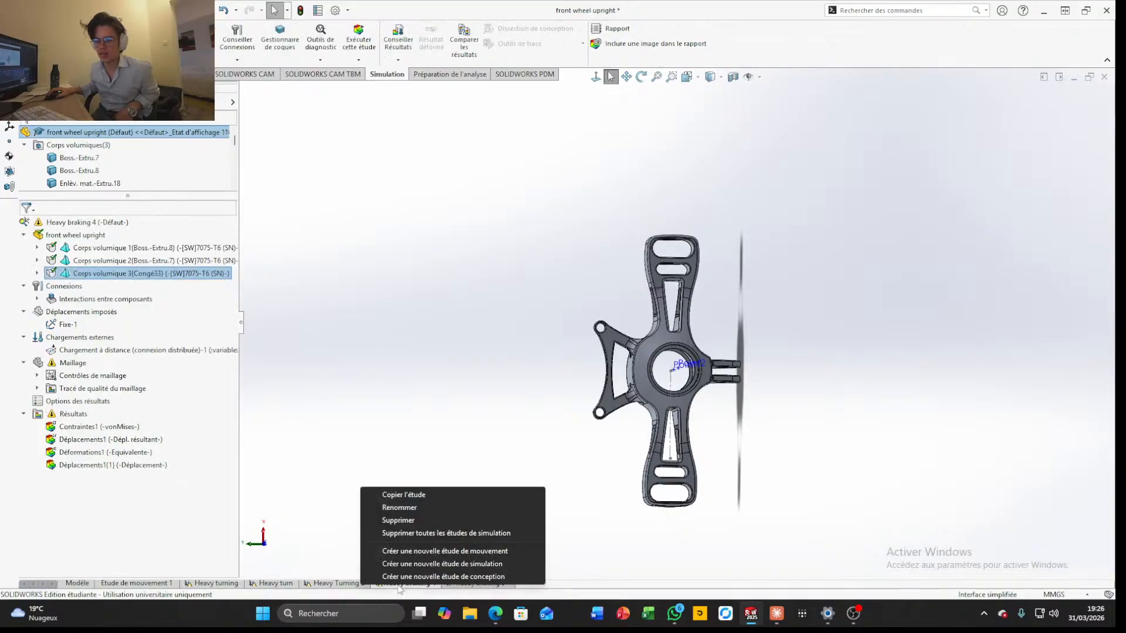
left_click(360, 429)
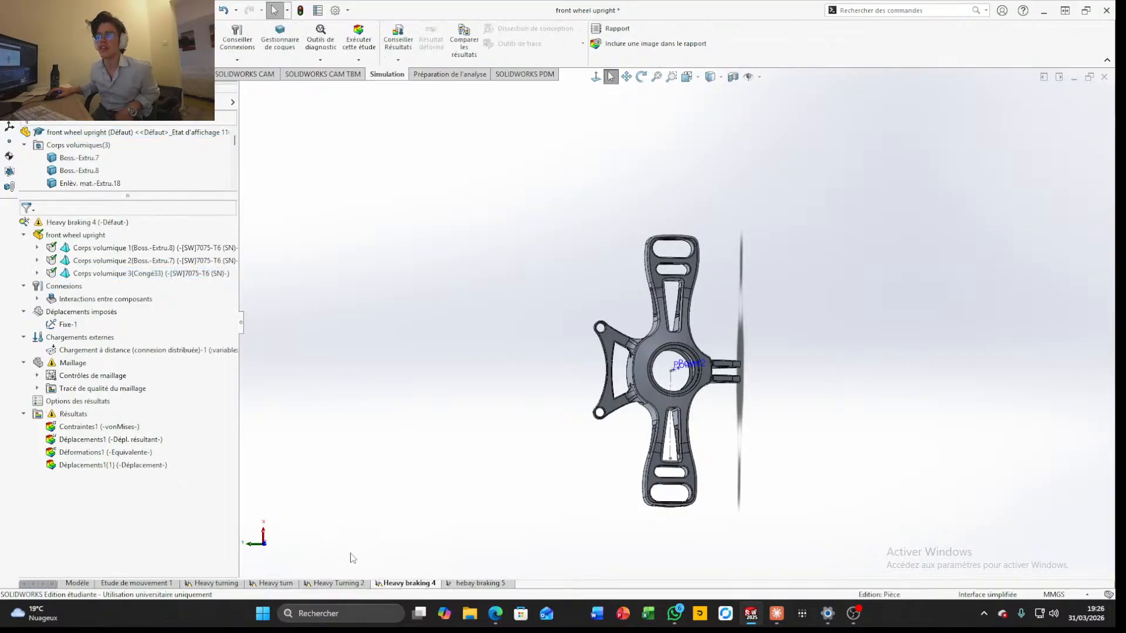
left_click(351, 584)
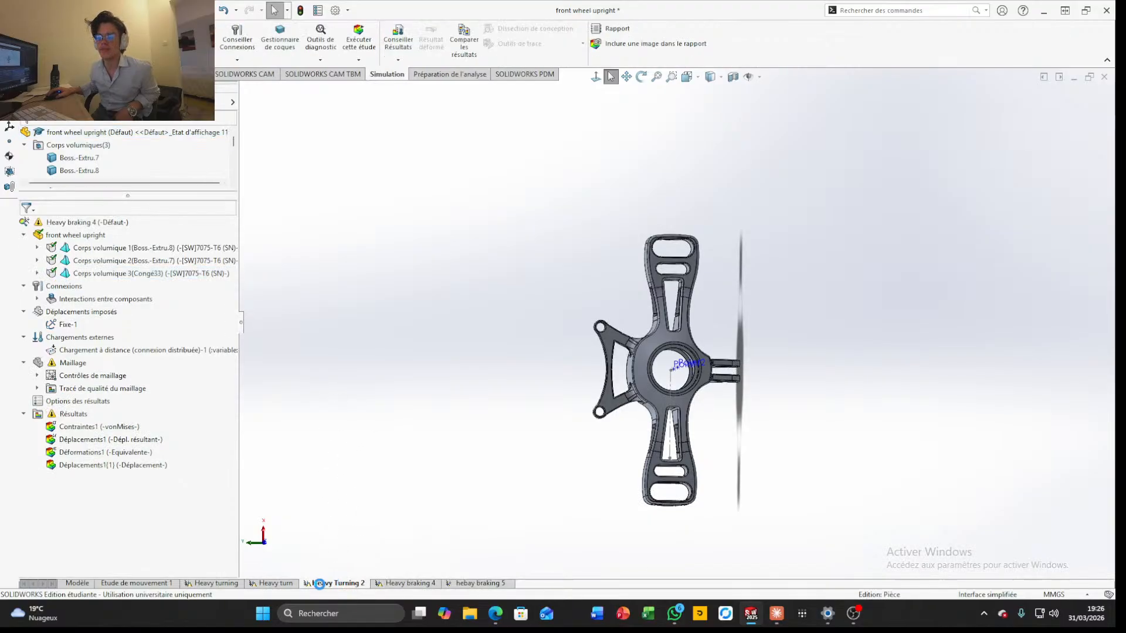
left_click(275, 584)
left_click(222, 586)
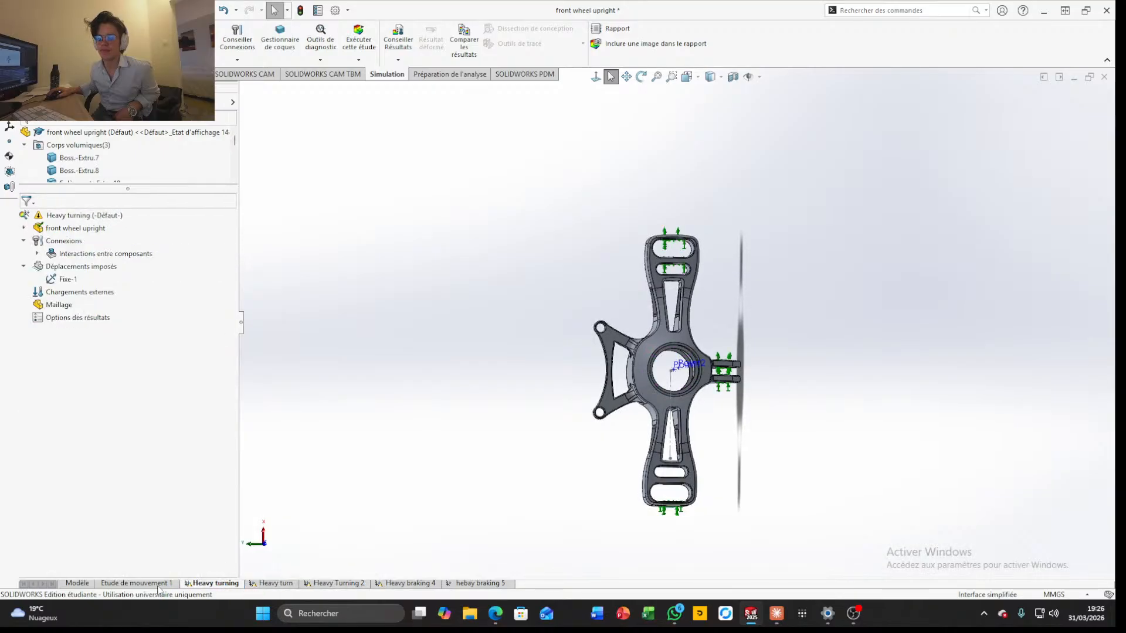
left_click(101, 586)
left_click(81, 585)
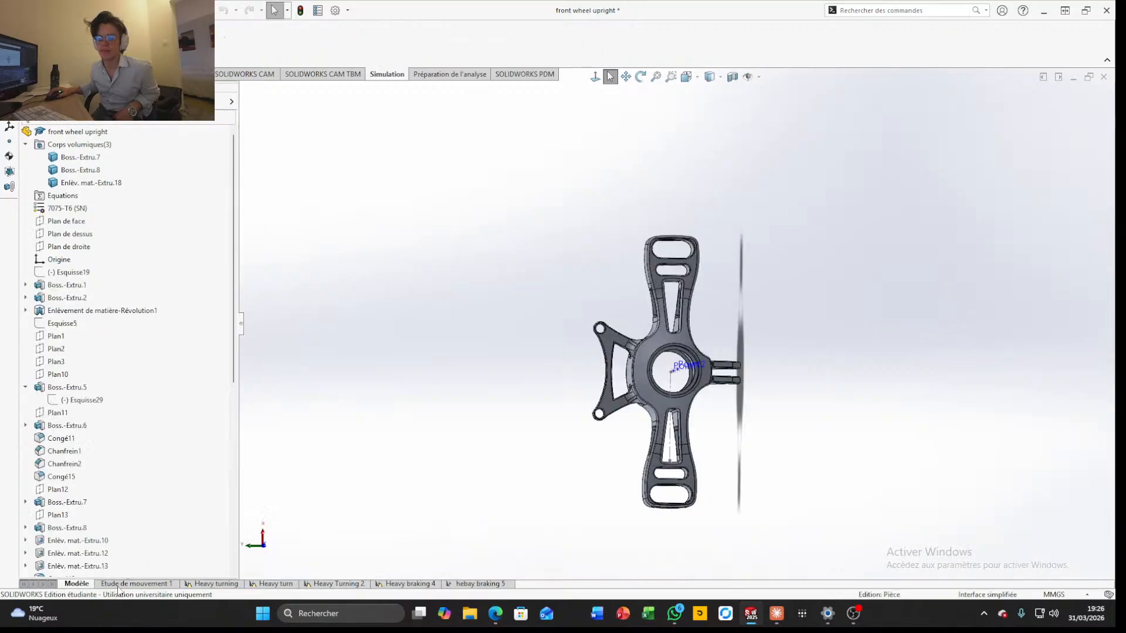
left_click(134, 585)
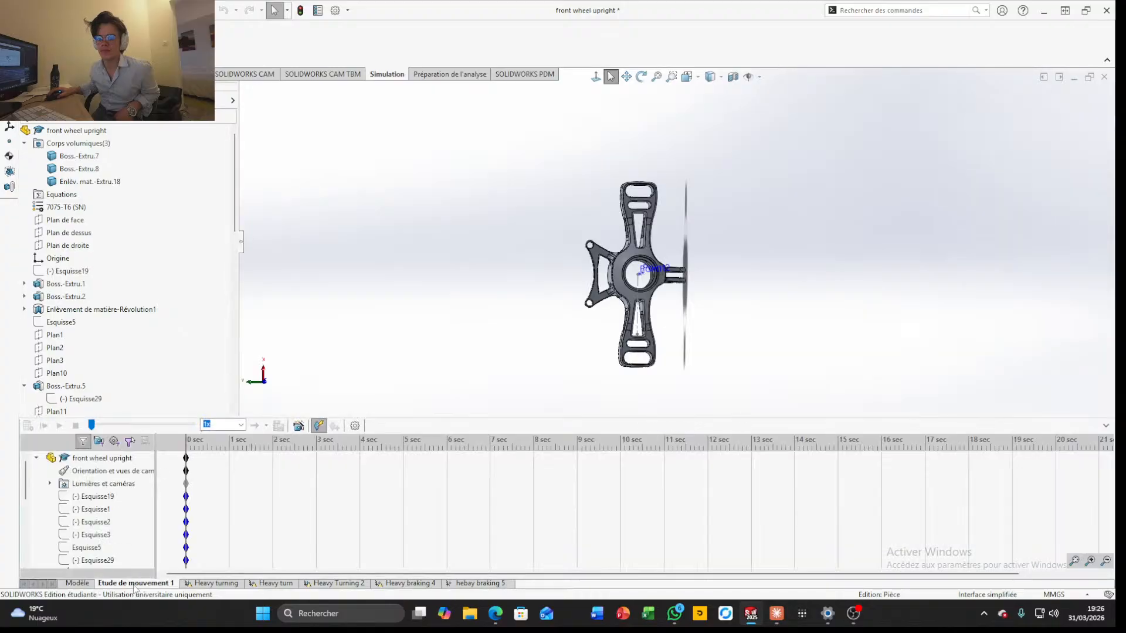
right_click(135, 585)
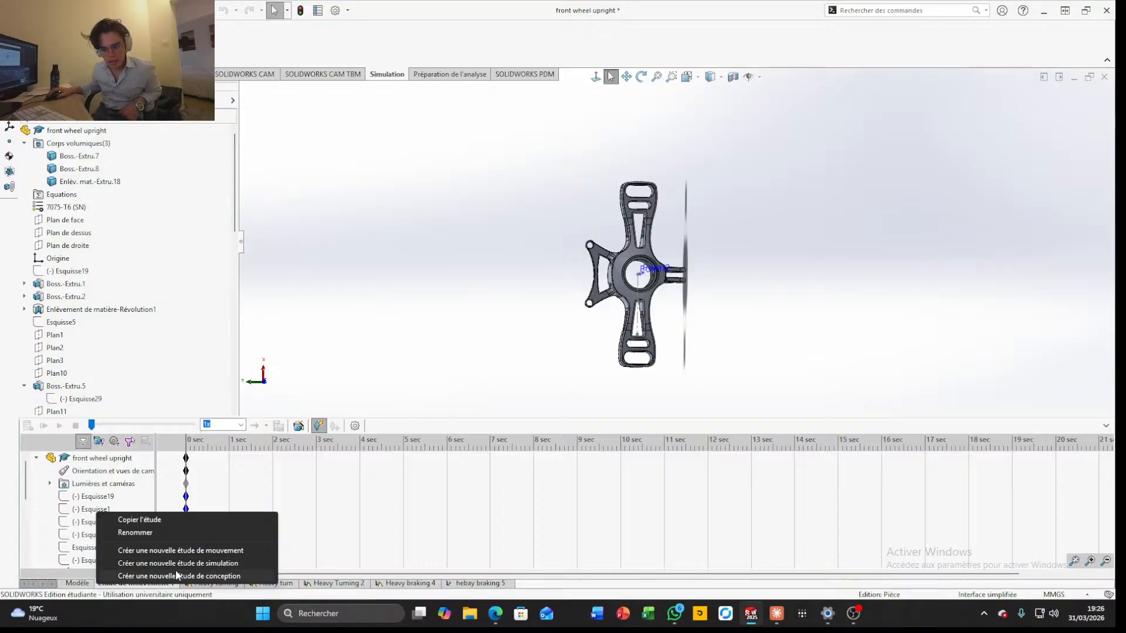
left_click(166, 590)
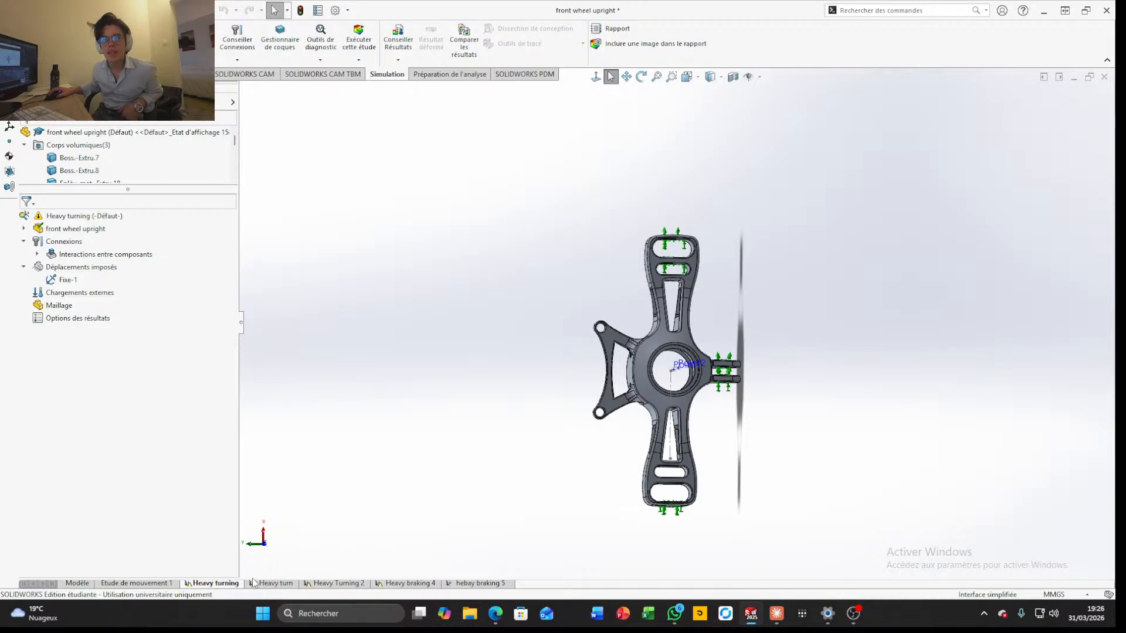
left_click(338, 583)
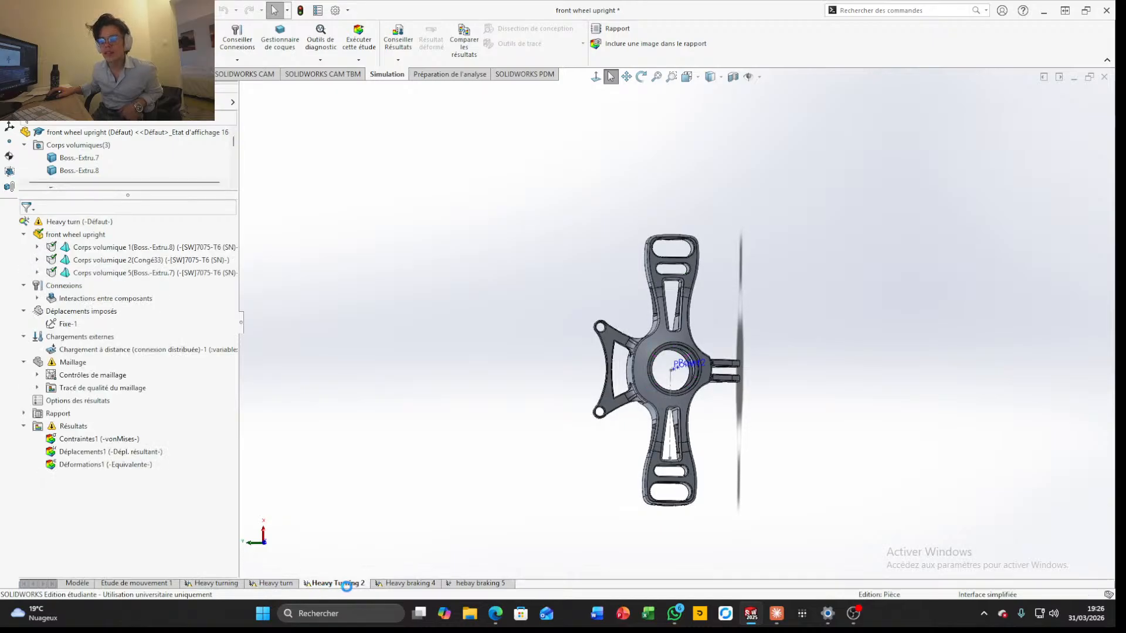
left_click(479, 583)
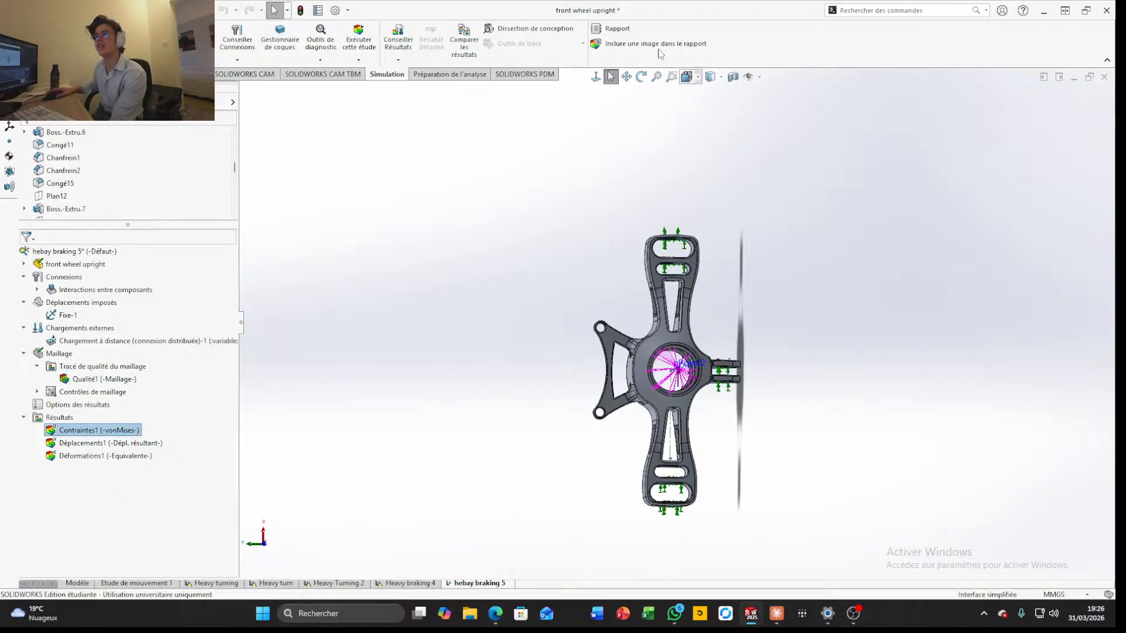
Generate a report of the hebay braking 5 study and switch to Word to view it full screen
left_click(645, 33)
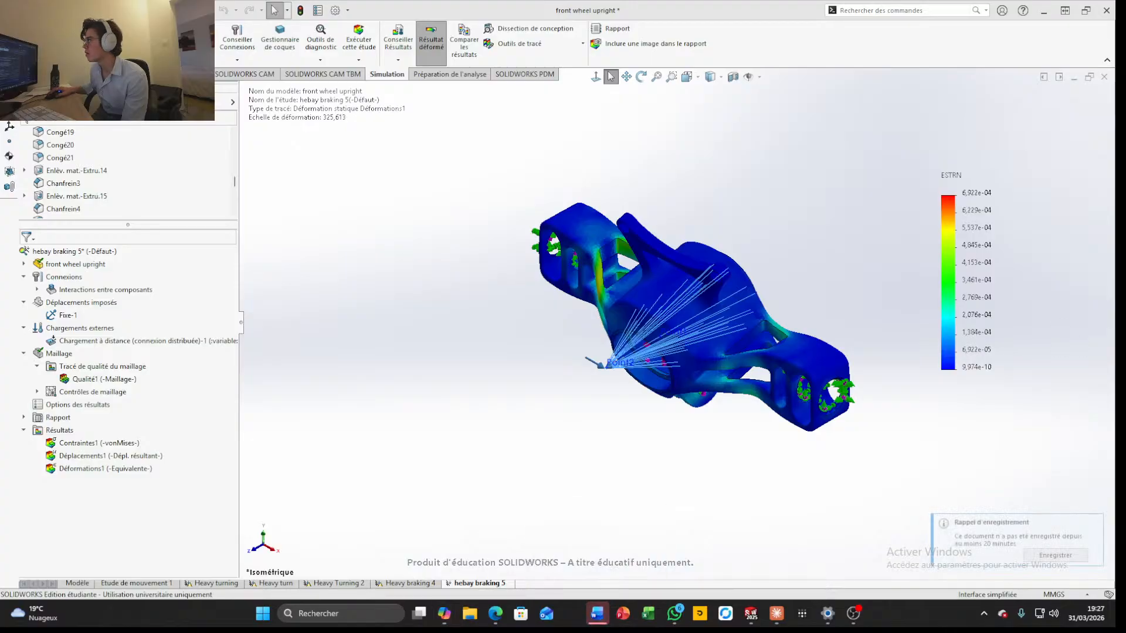
left_click(597, 614)
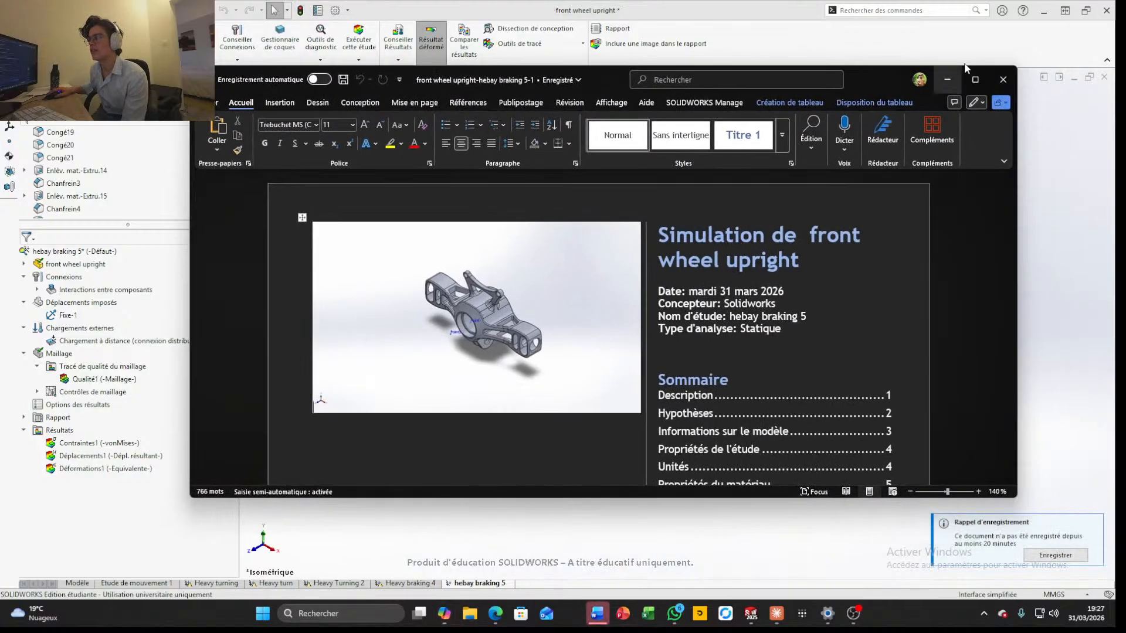
left_click(982, 79)
Review the report's model information, material properties, mesh details and result plots, and return to its first page
scroll(541, 290, "down", 15)
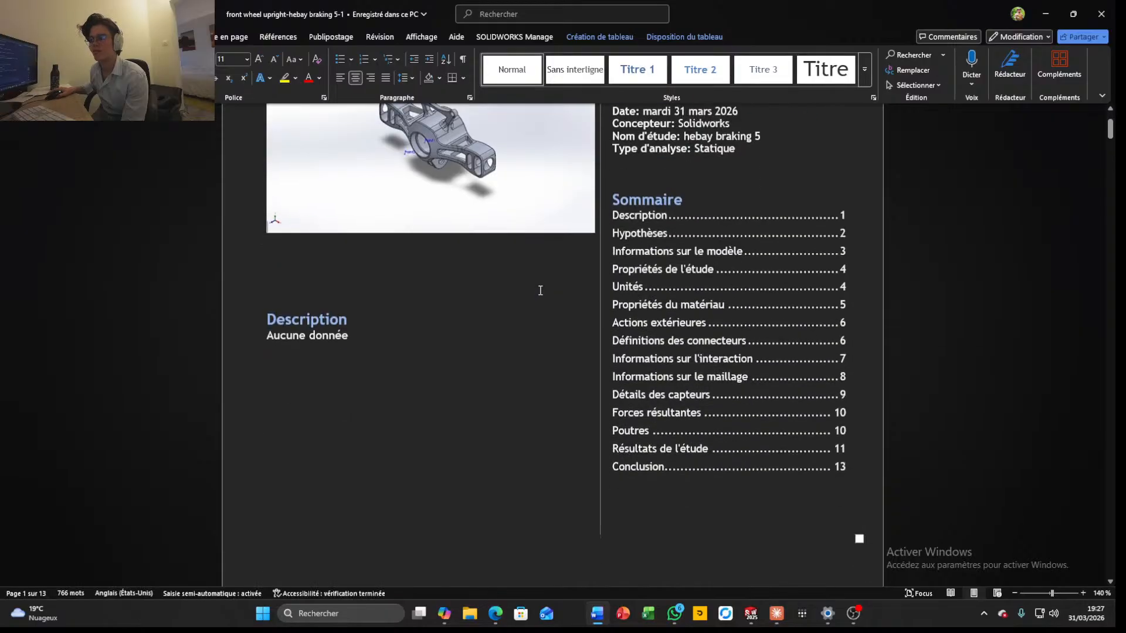
scroll(542, 288, "down", 15)
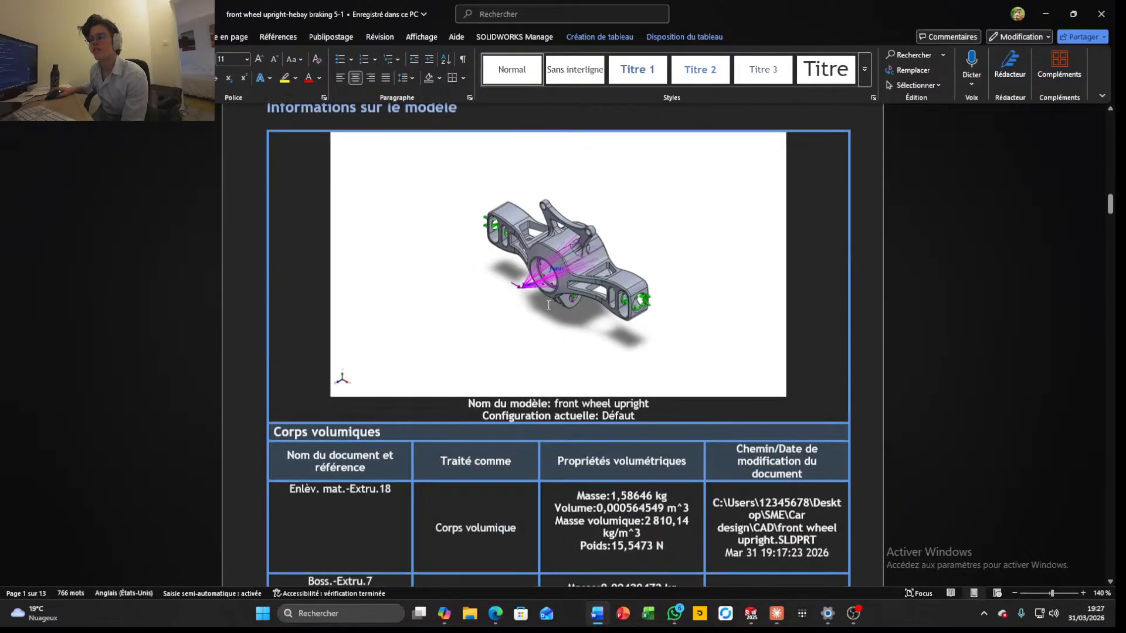
scroll(553, 302, "down", 20)
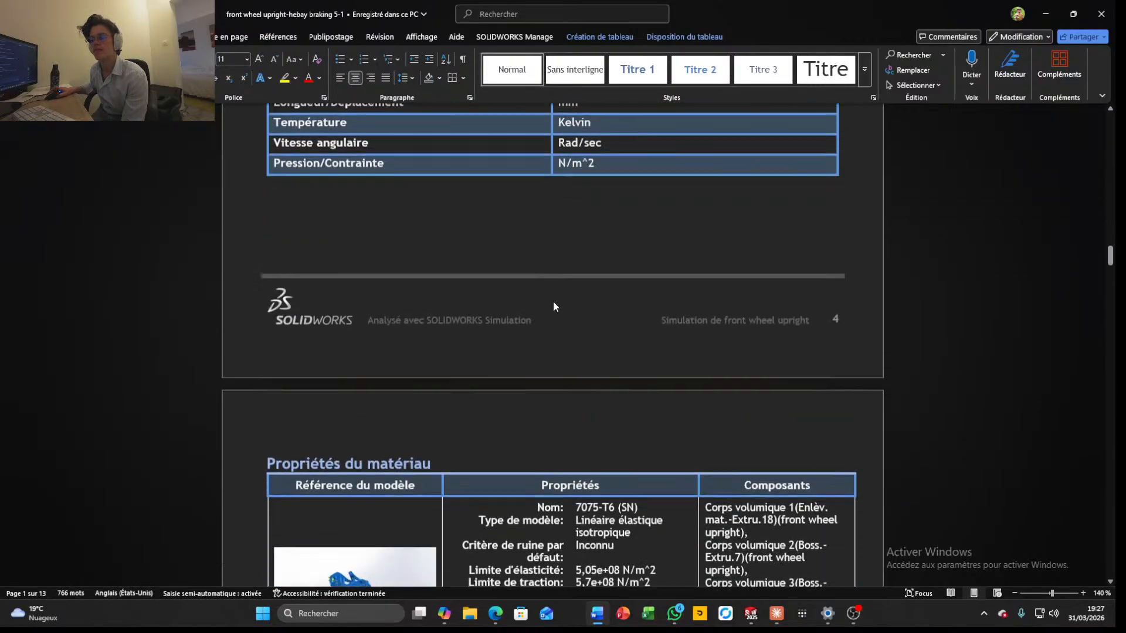
scroll(562, 302, "down", 20)
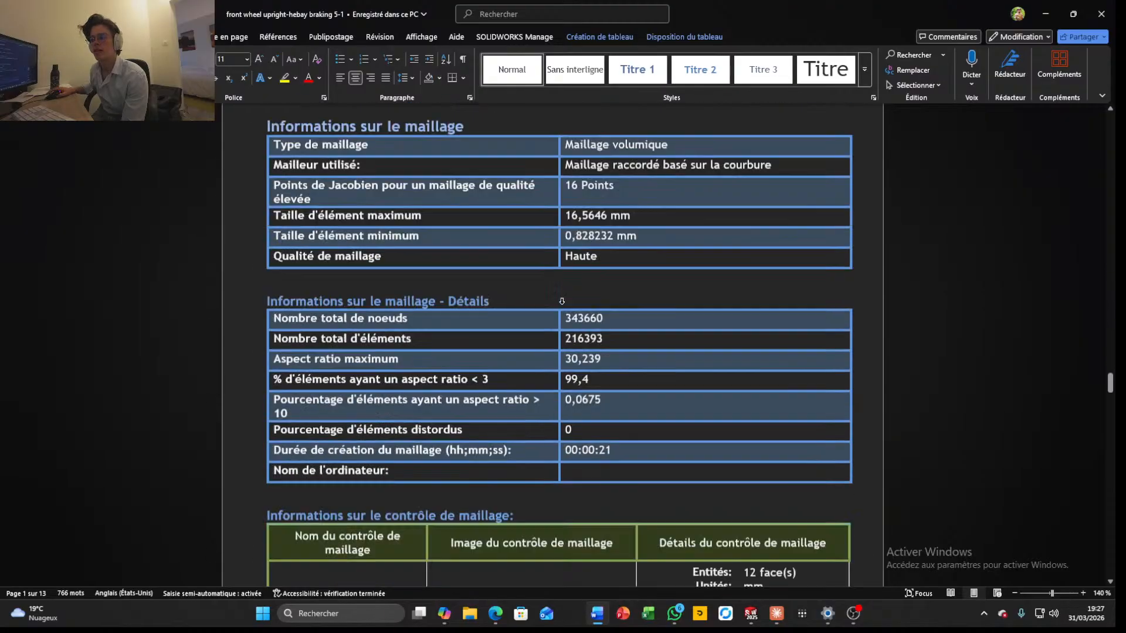
scroll(572, 288, "down", 20)
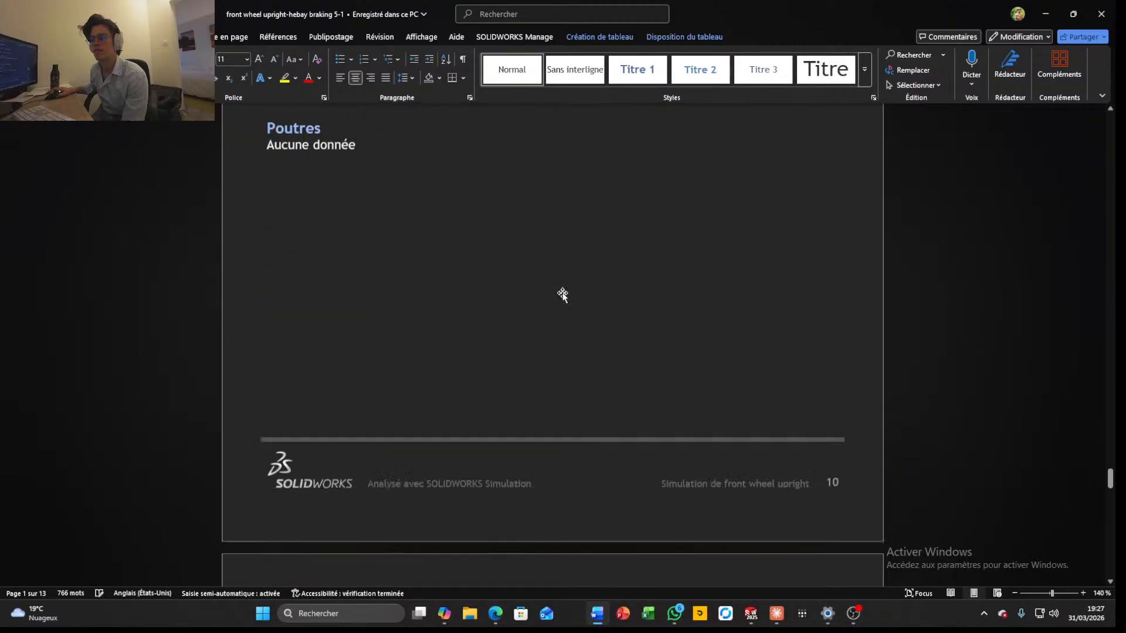
scroll(568, 287, "up", 20)
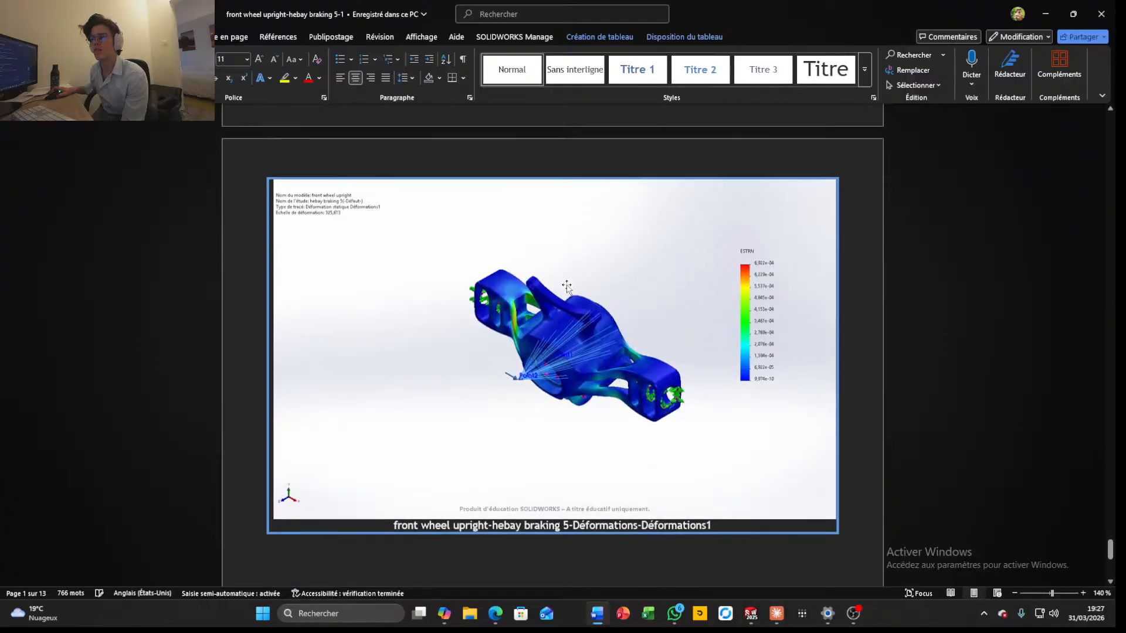
scroll(584, 269, "up", 20)
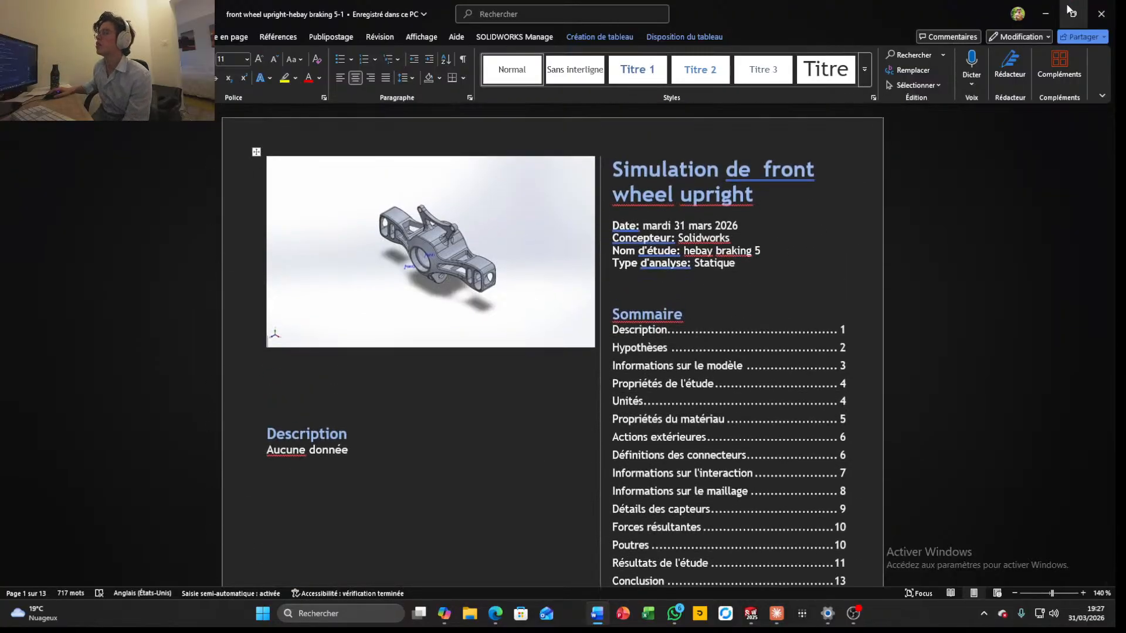
Switch back to SOLIDWORKS, fit the upright in view, and briefly display the von Mises stress plot before hiding it
key("alt+Tab")
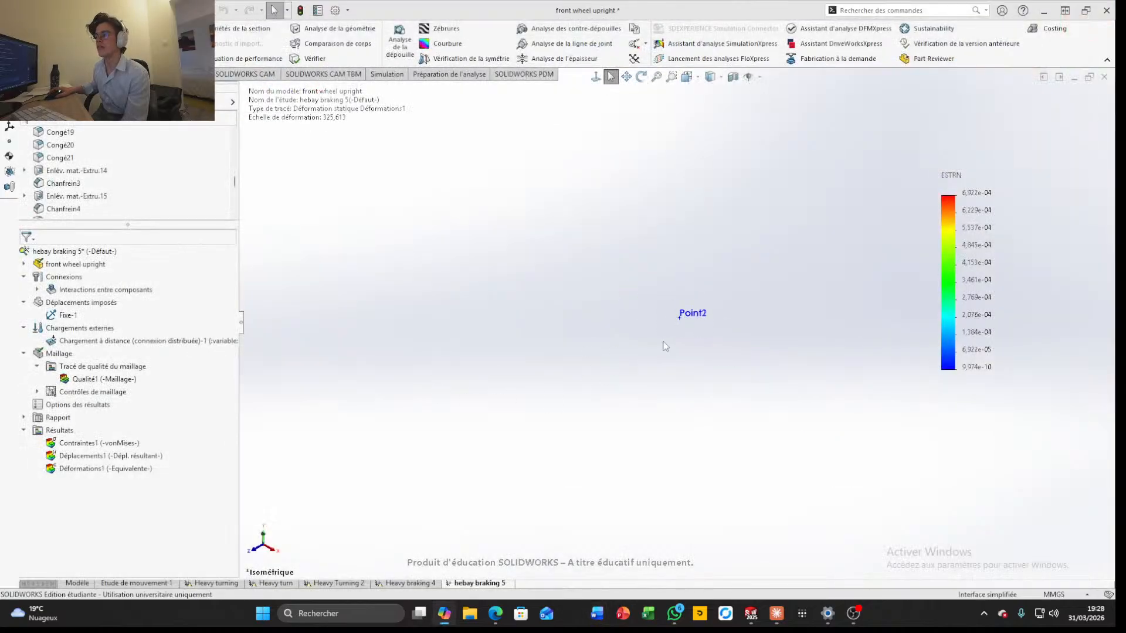
left_click(663, 85)
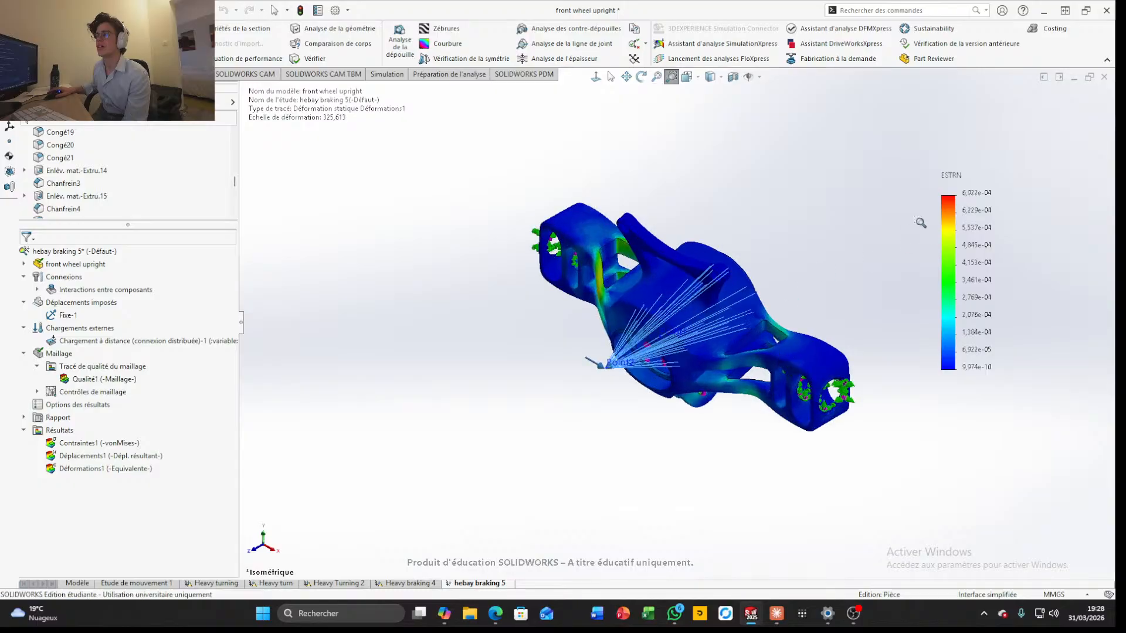
right_click(99, 442)
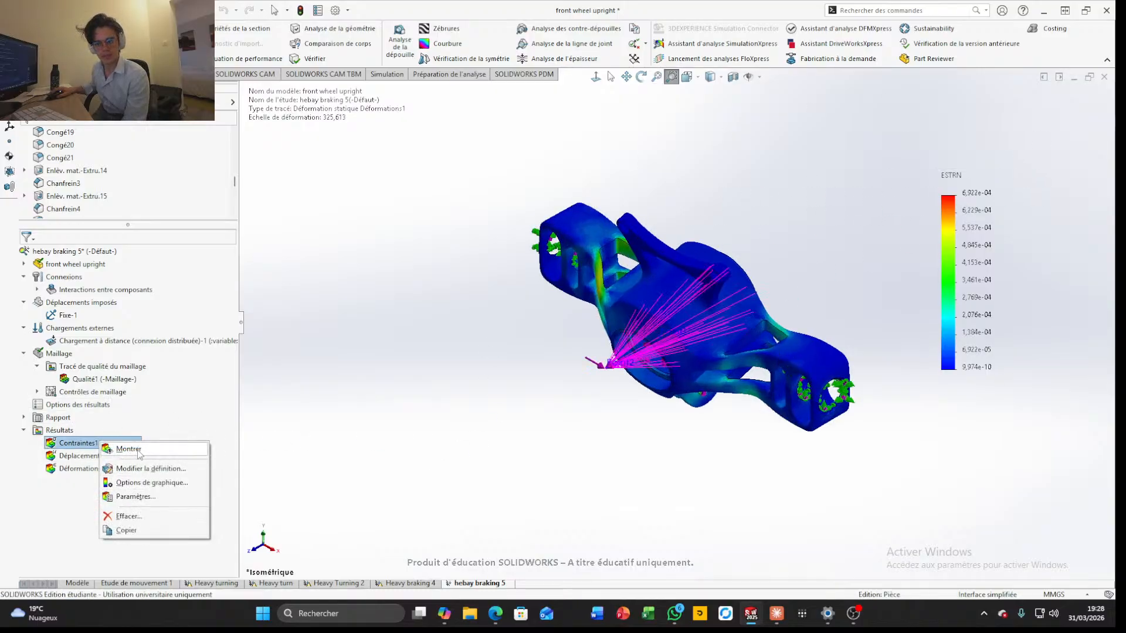
left_click(130, 450)
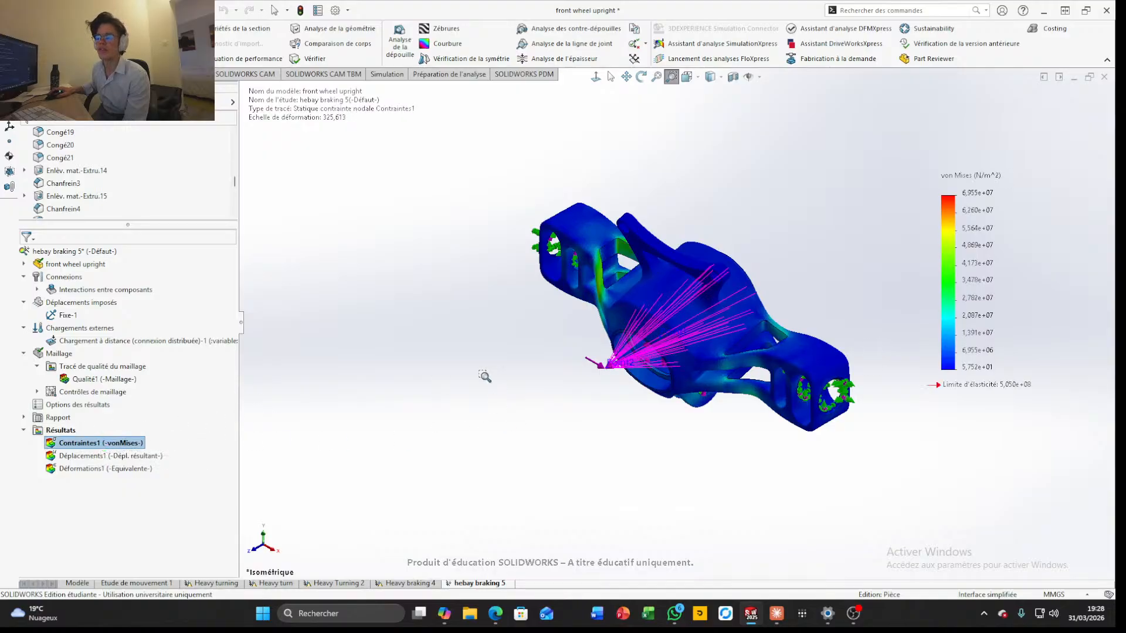
right_click(119, 446)
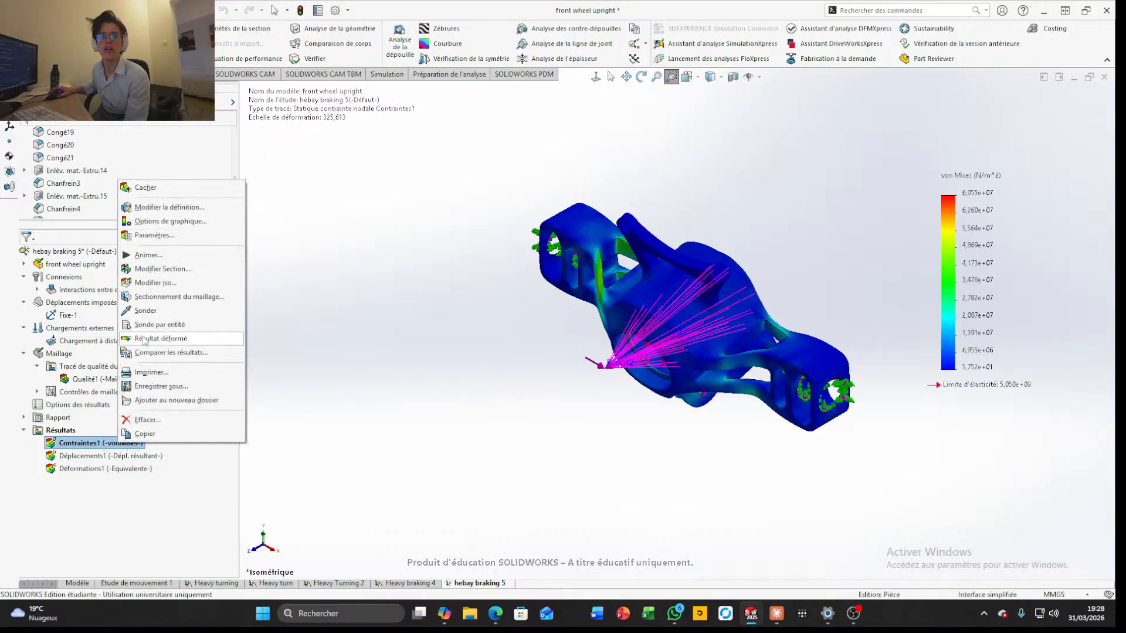
left_click(173, 194)
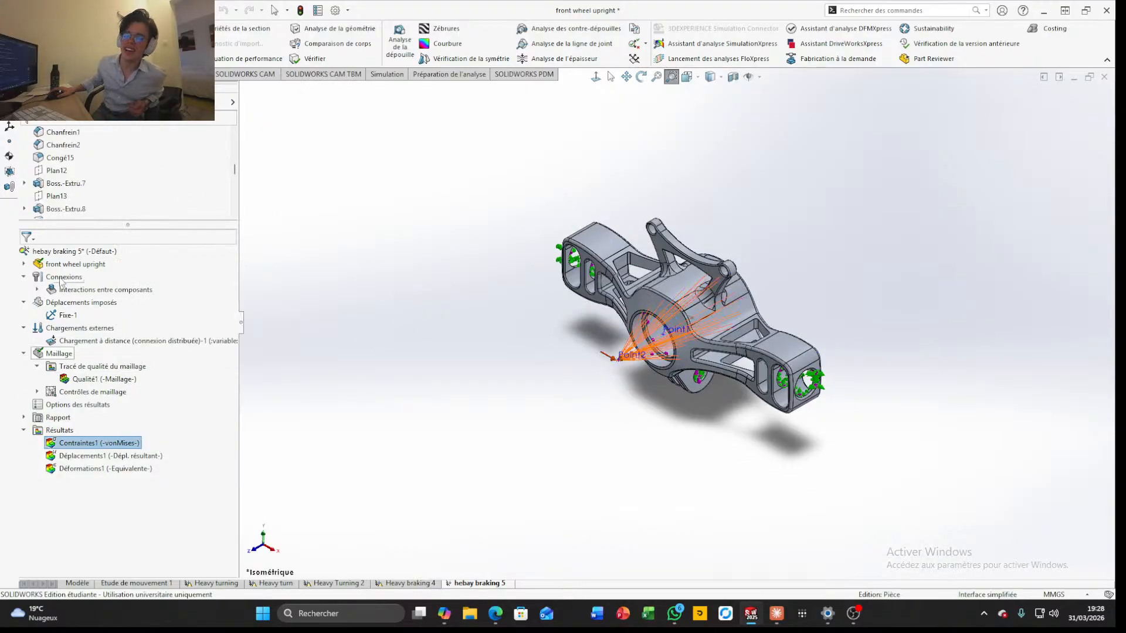
right_click(68, 252)
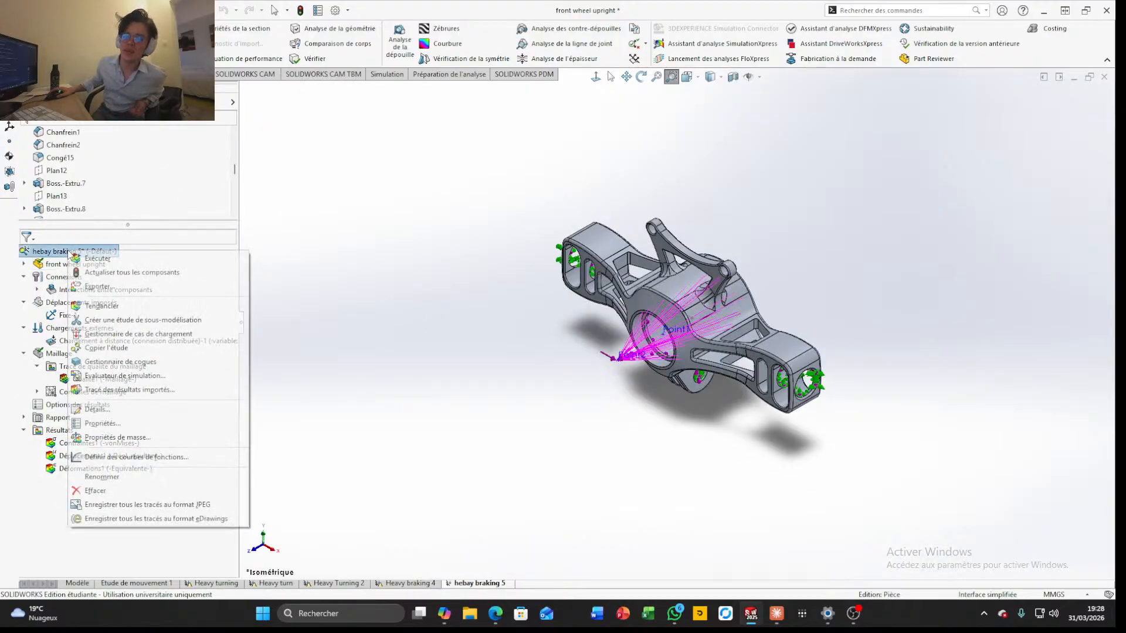
left_click(297, 279)
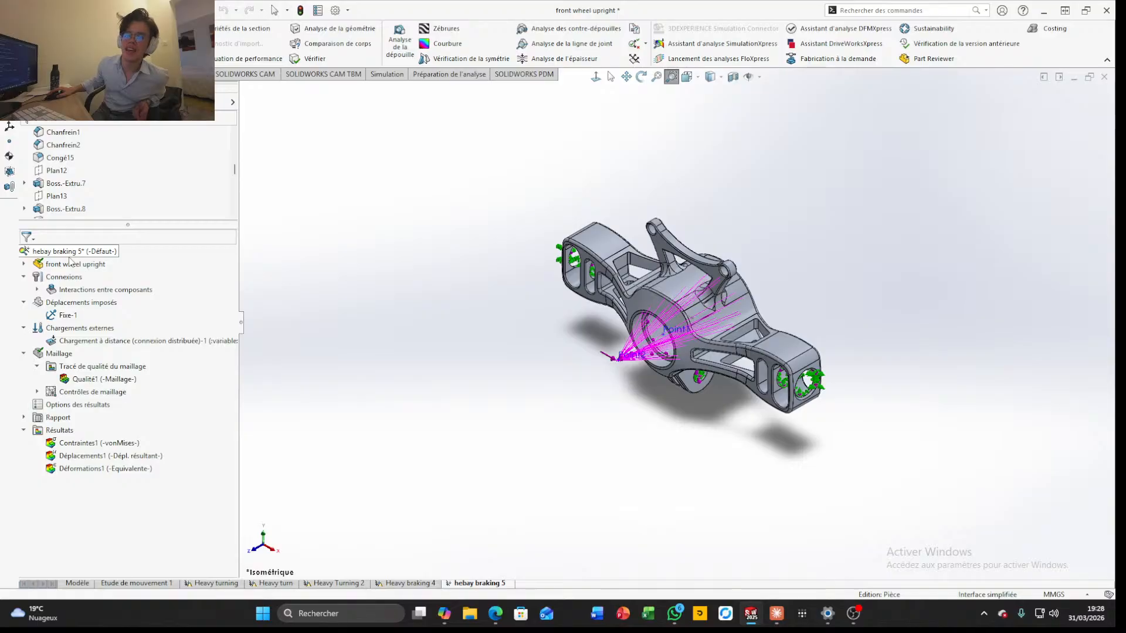
right_click(70, 253)
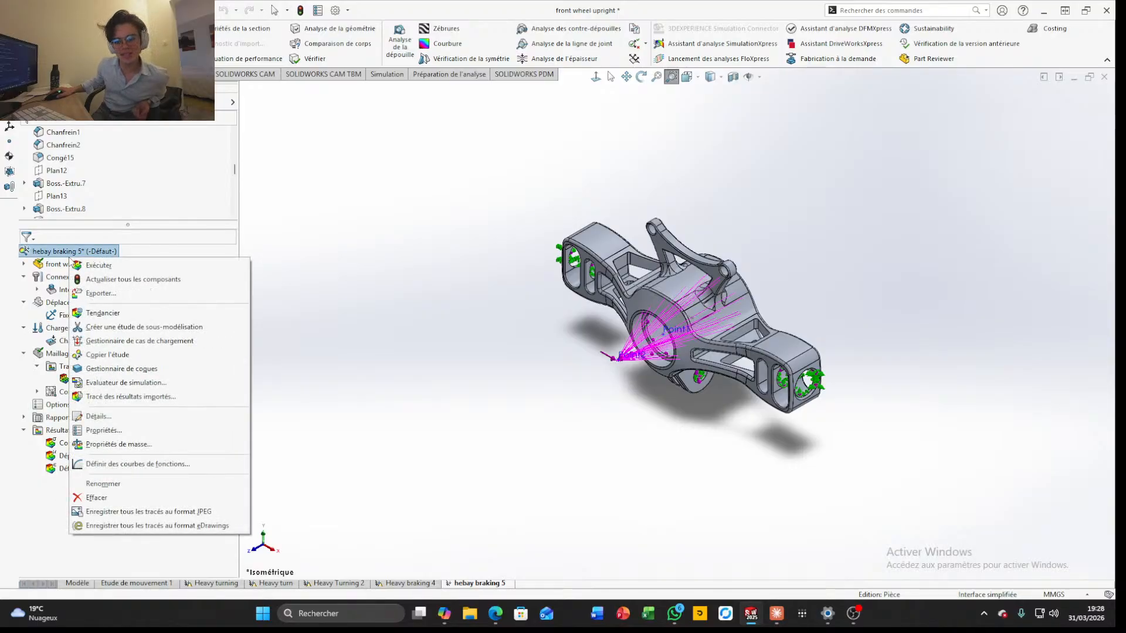
left_click(362, 433)
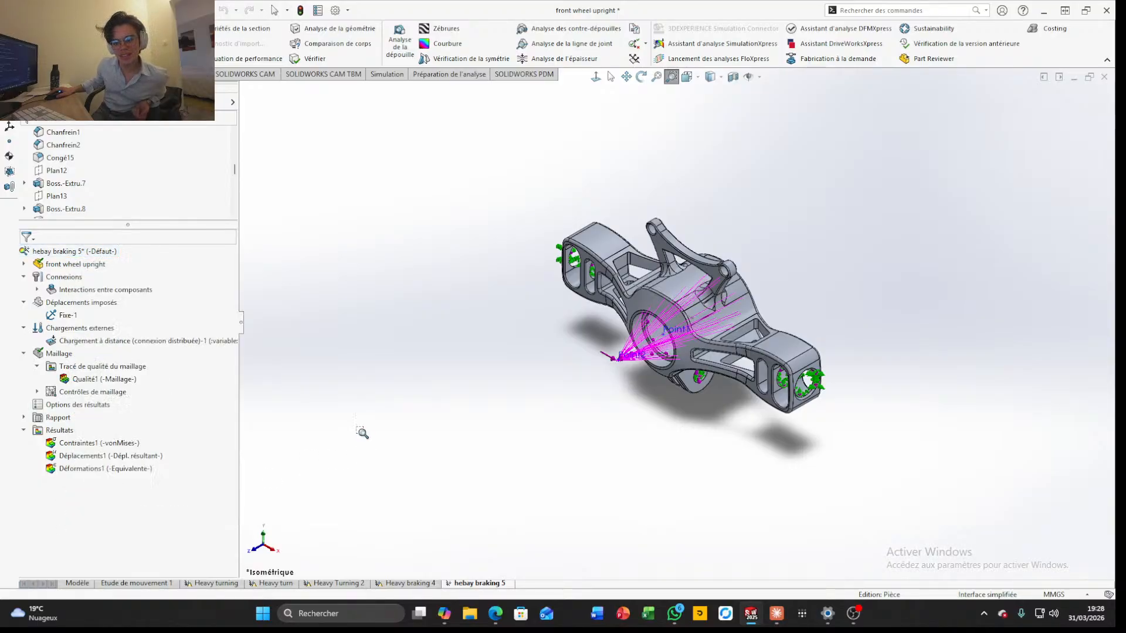
Delete the Heavy braking 4 study together with its results
left_click(411, 583)
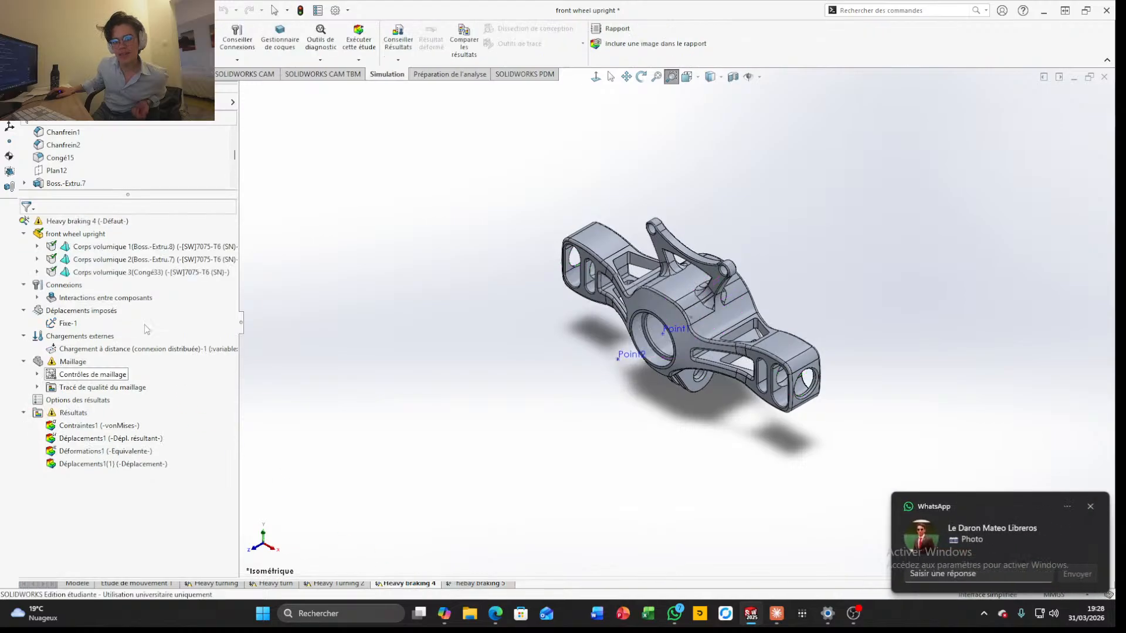
right_click(87, 221)
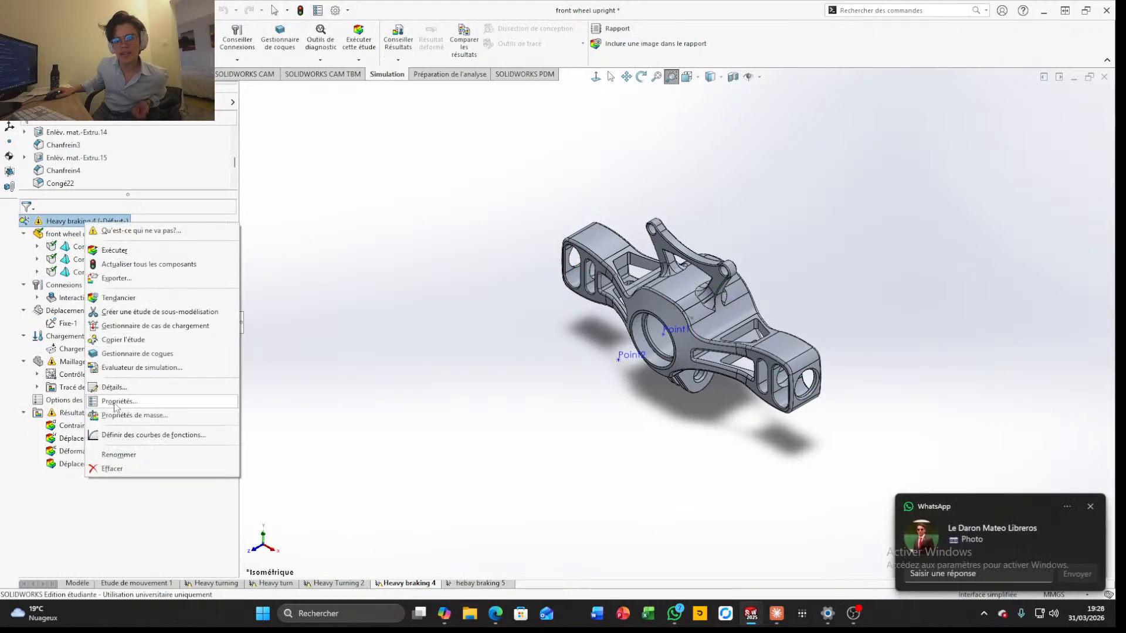
left_click(135, 469)
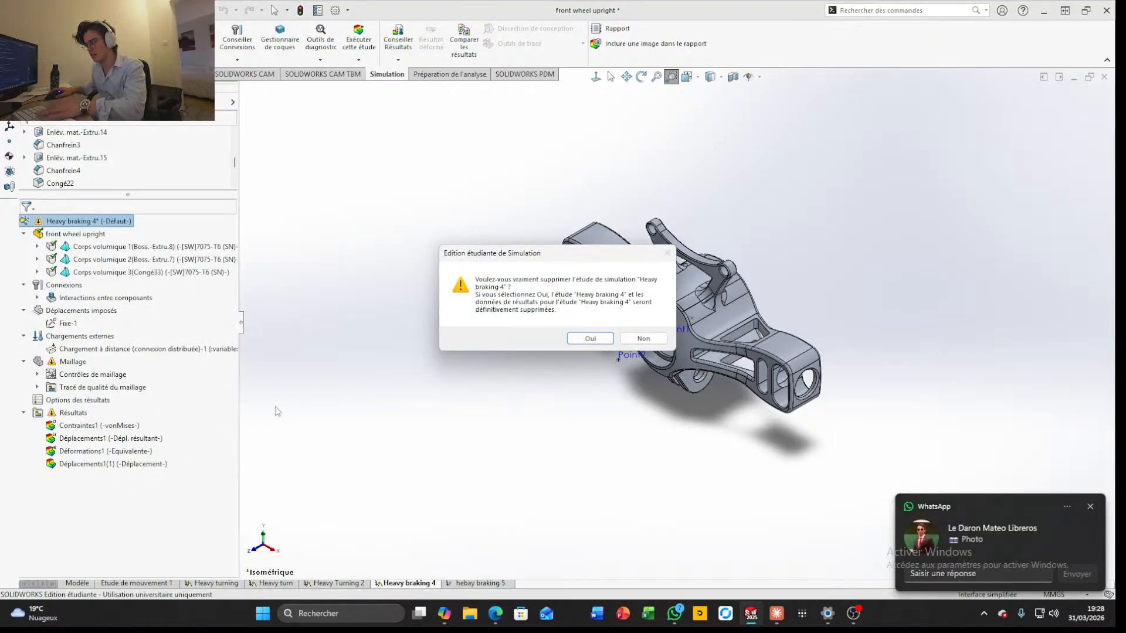
key("Return")
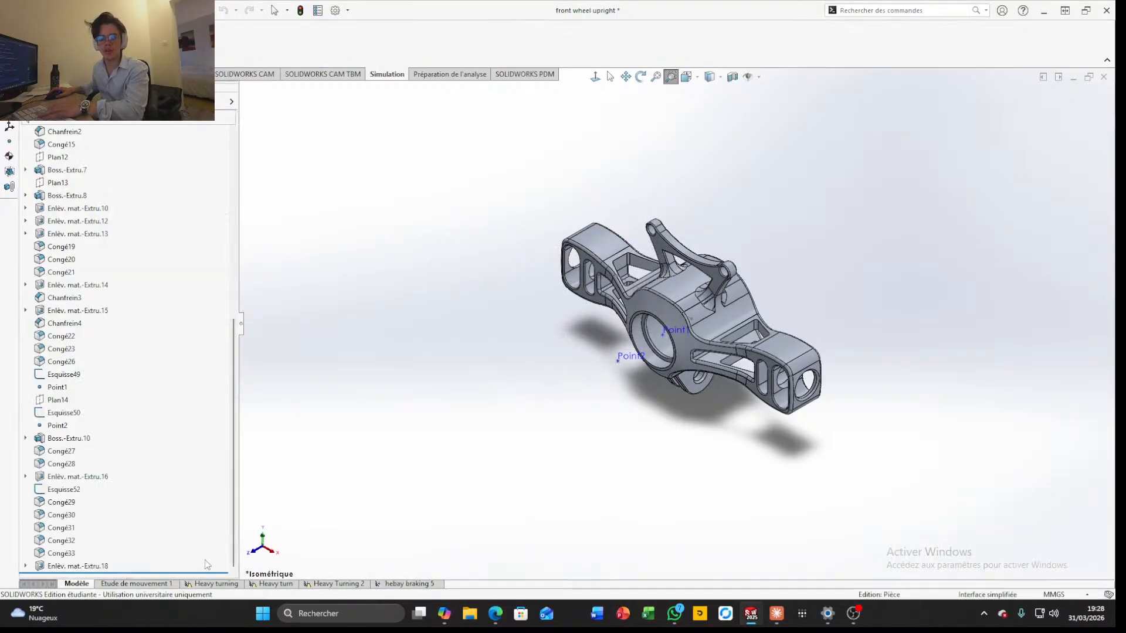
Delete the Heavy turning study, which has a fixture but no external loads
left_click(190, 587)
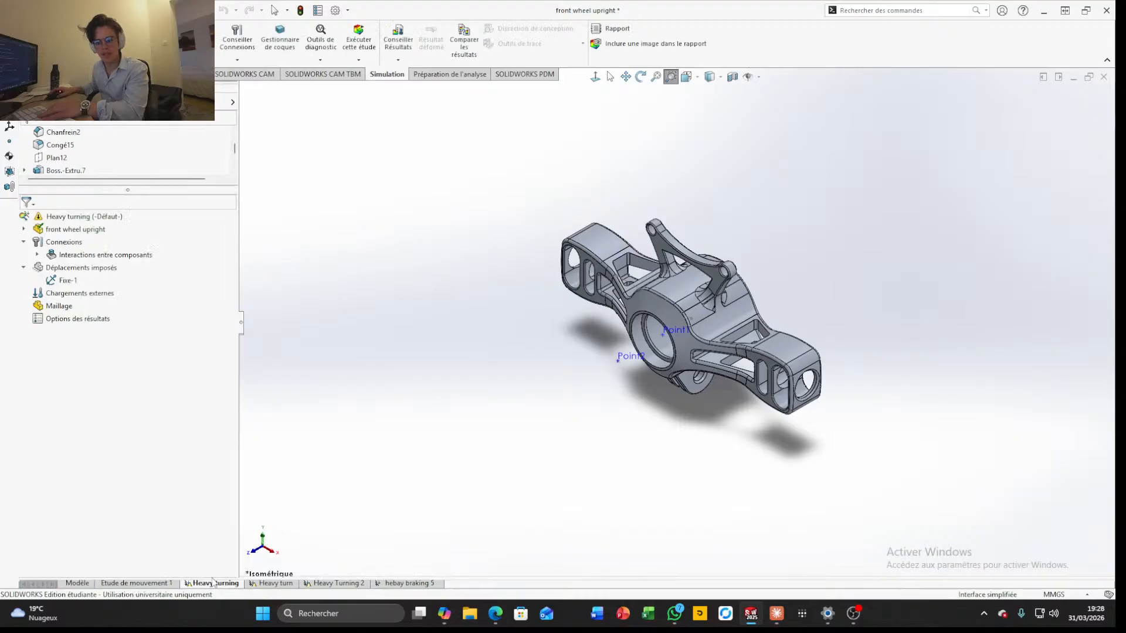
right_click(81, 217)
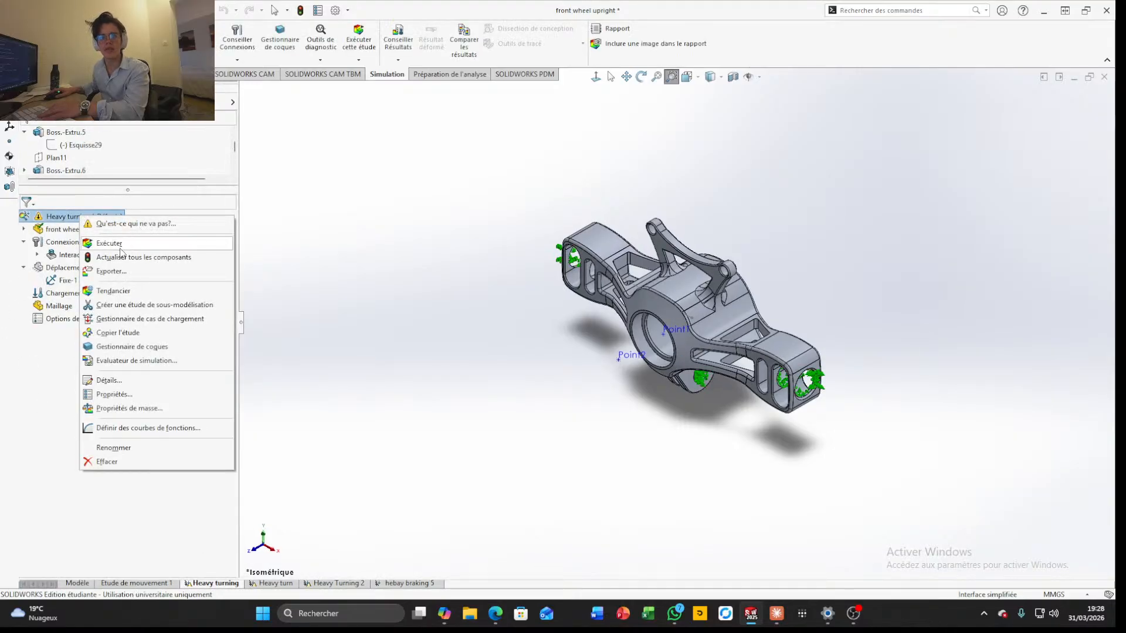
left_click(138, 461)
key("Return")
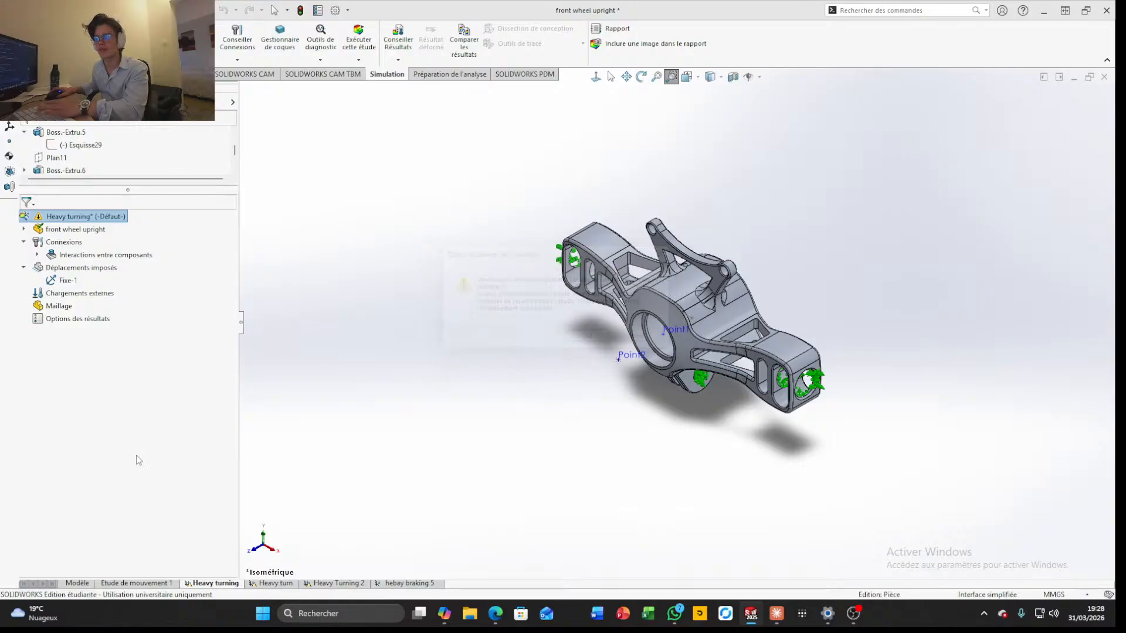
Delete the Heavy turn study and its result data
left_click(143, 585)
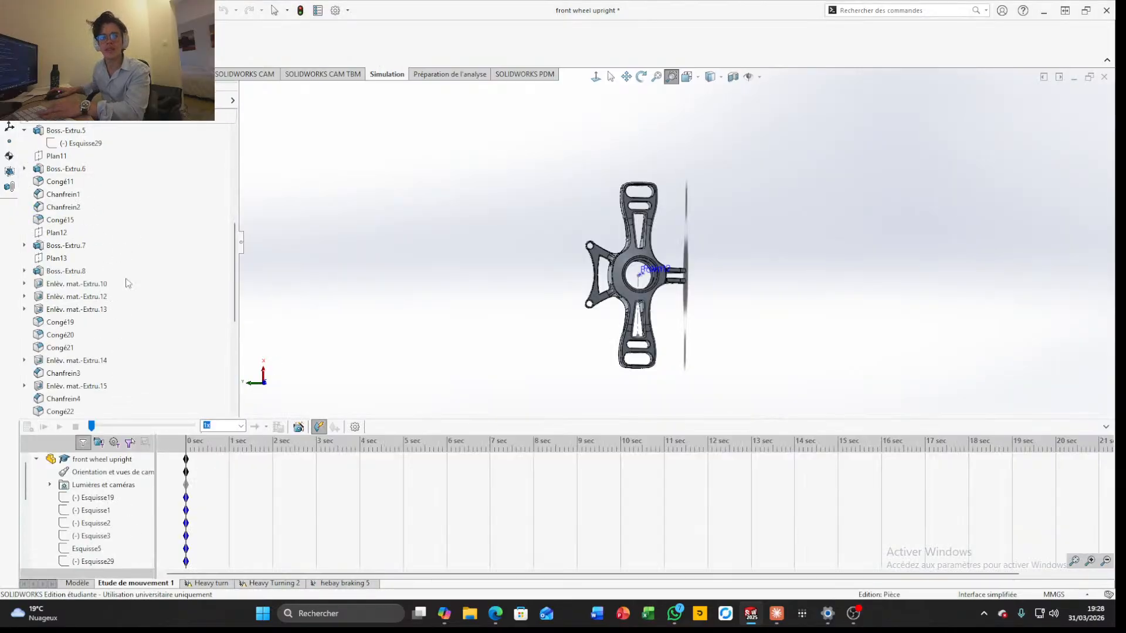
left_click(211, 584)
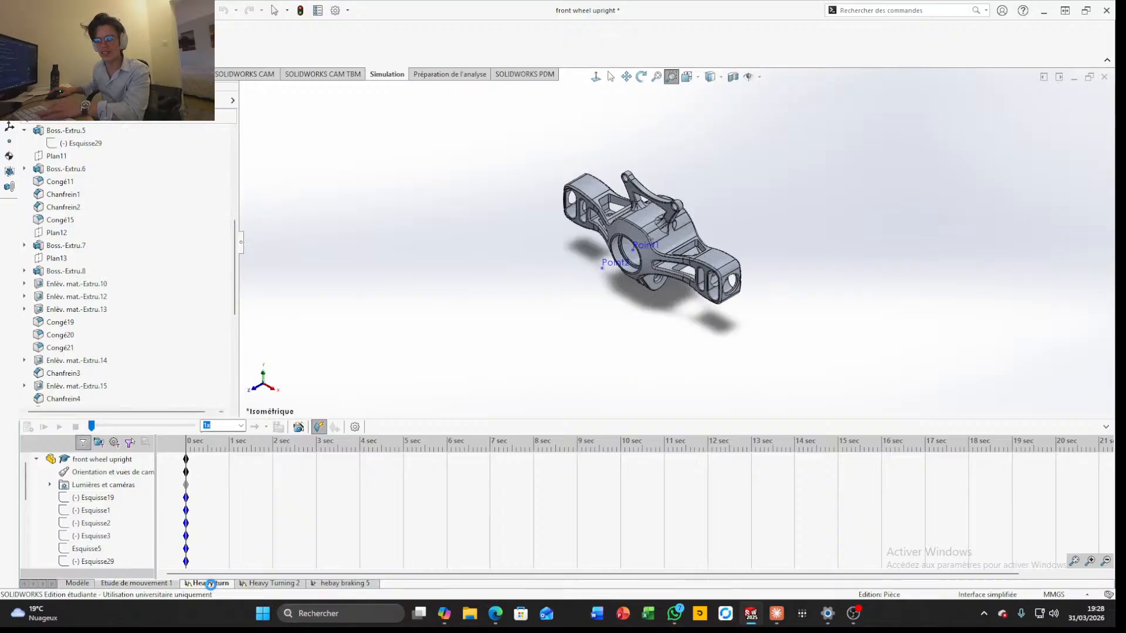
right_click(72, 223)
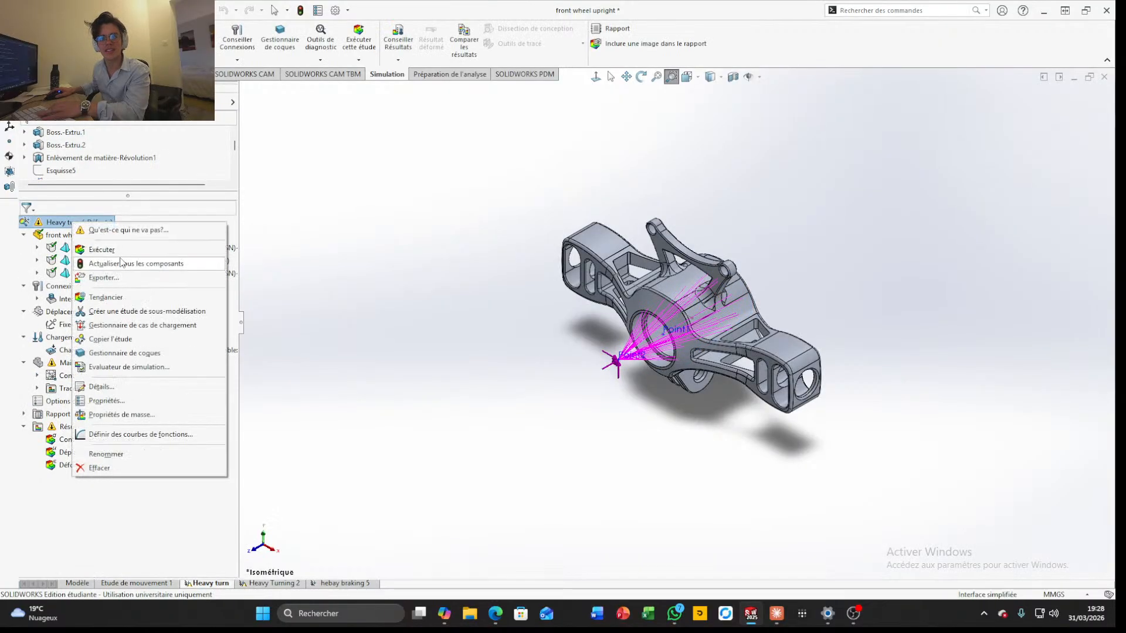
left_click(139, 468)
key("Return")
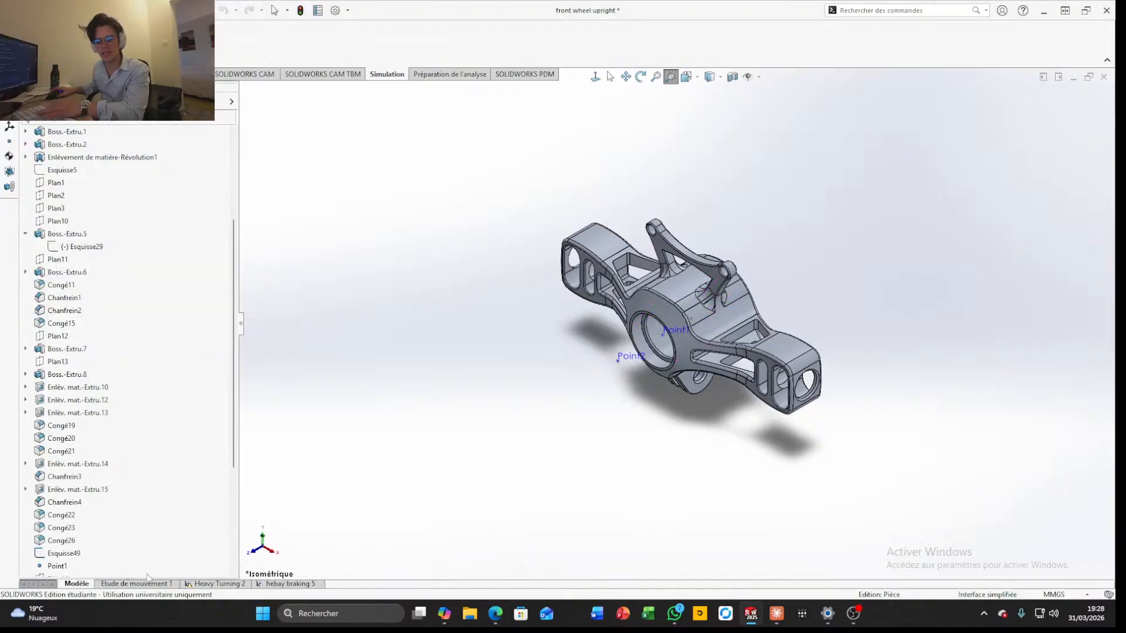
Delete the Heavy Turning 2 study so that hebay braking 5 is the only simulation study left
left_click(213, 584)
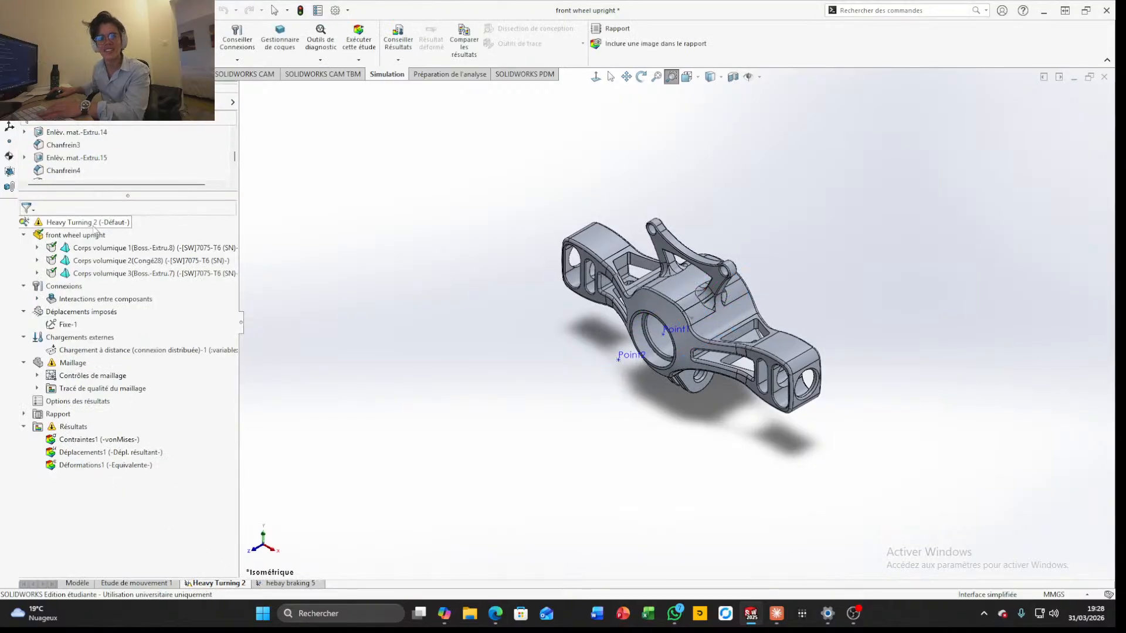
right_click(94, 226)
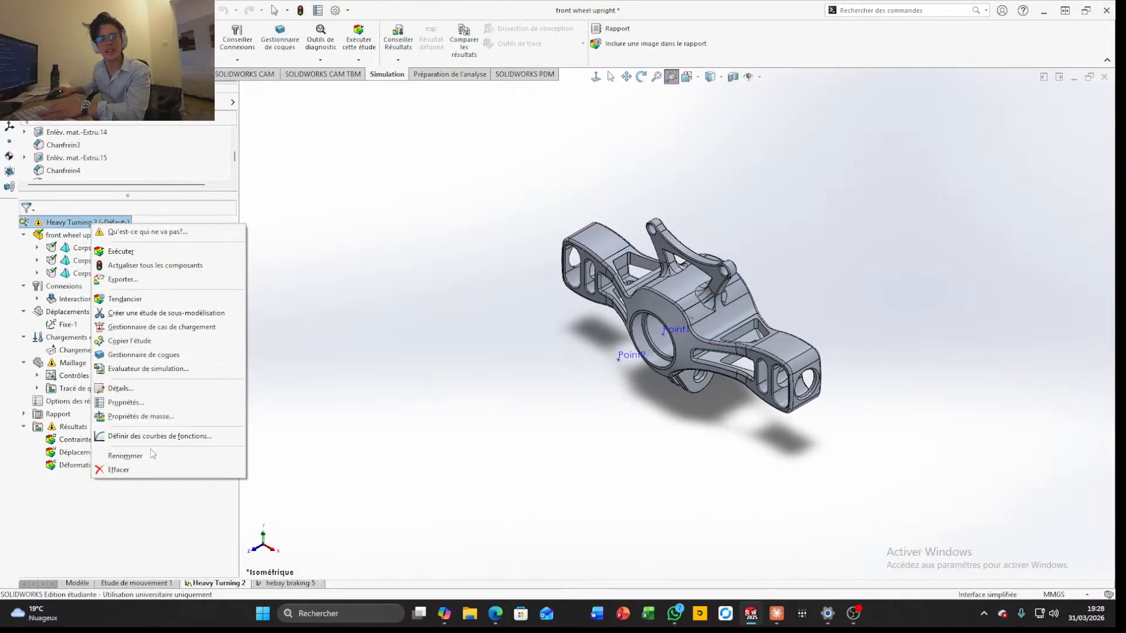
left_click(130, 470)
key("Return")
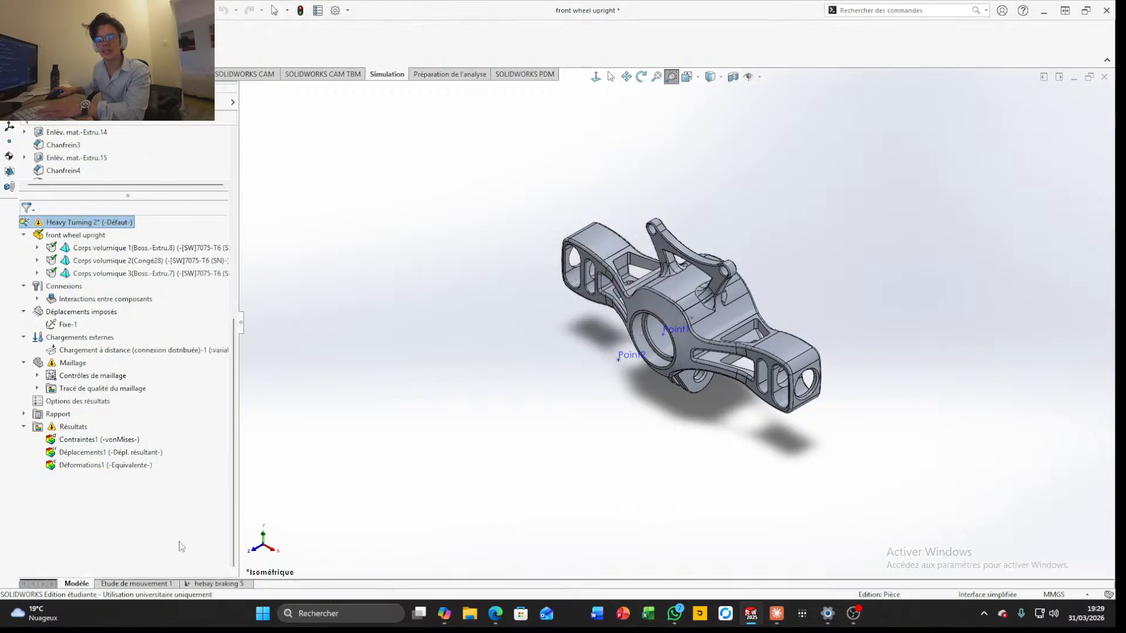
Rename the hebay braking 5 study as Heavy braking
left_click(207, 584)
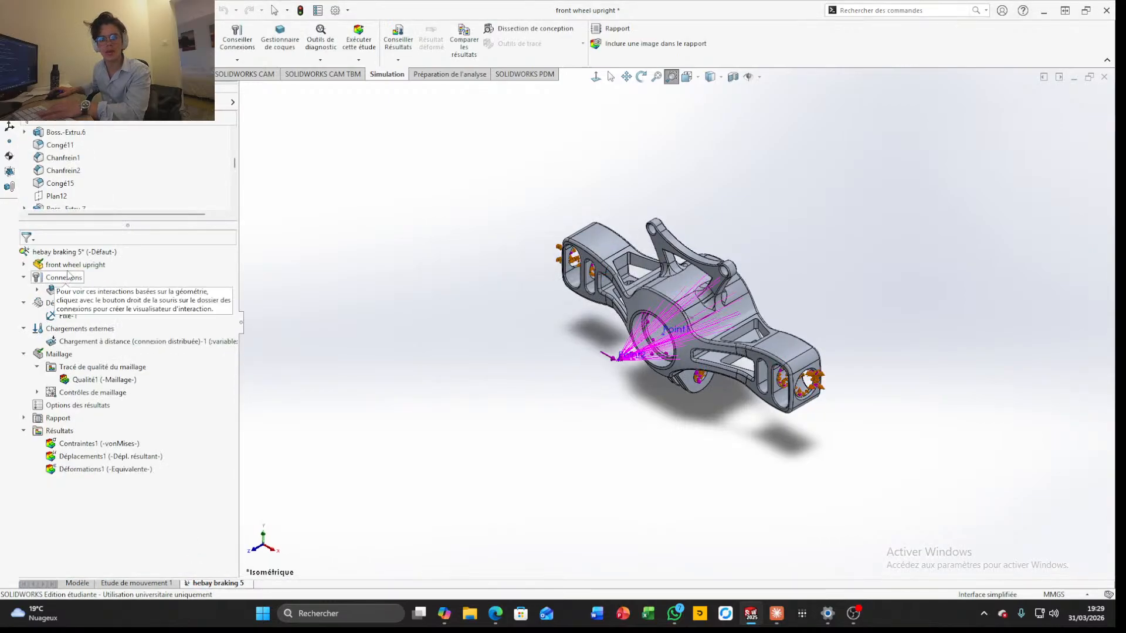
right_click(65, 253)
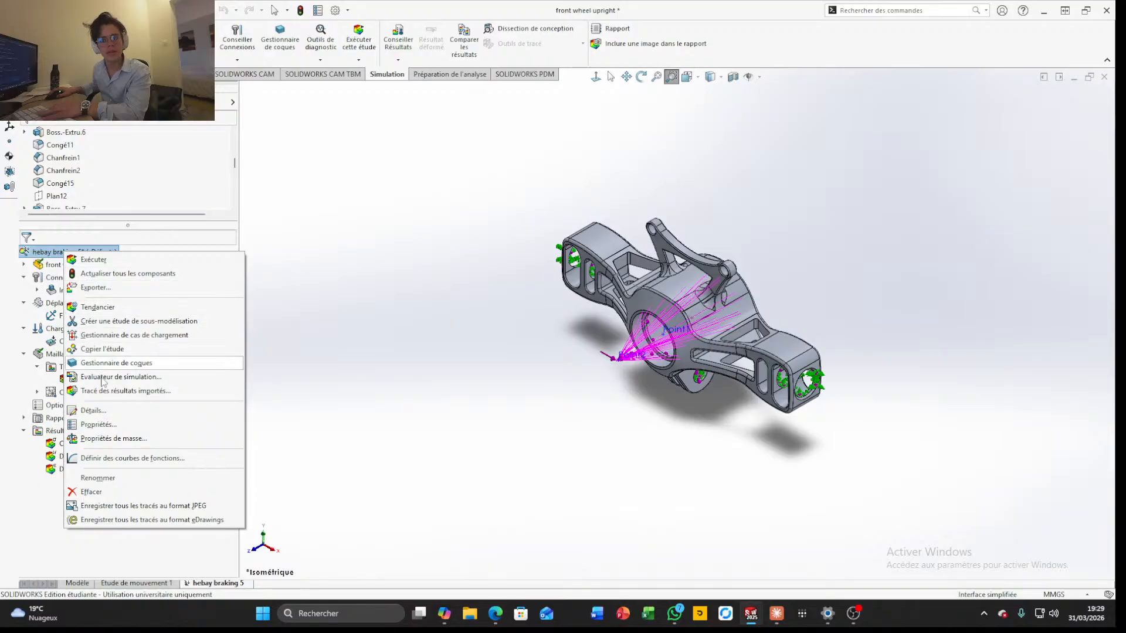
left_click(97, 478)
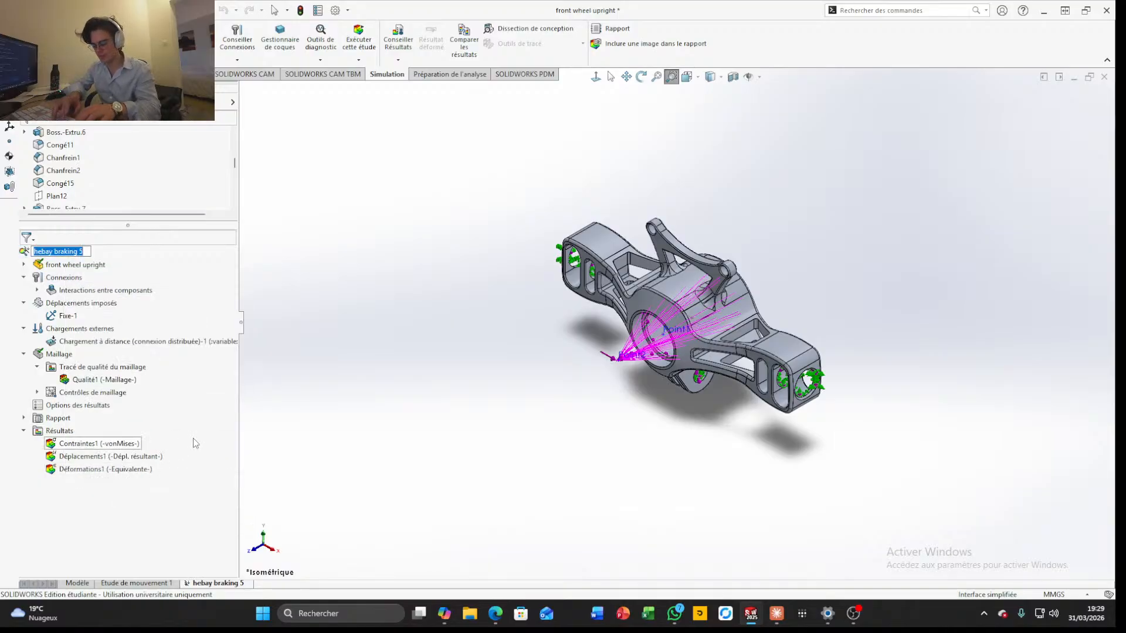
type("Heavy b")
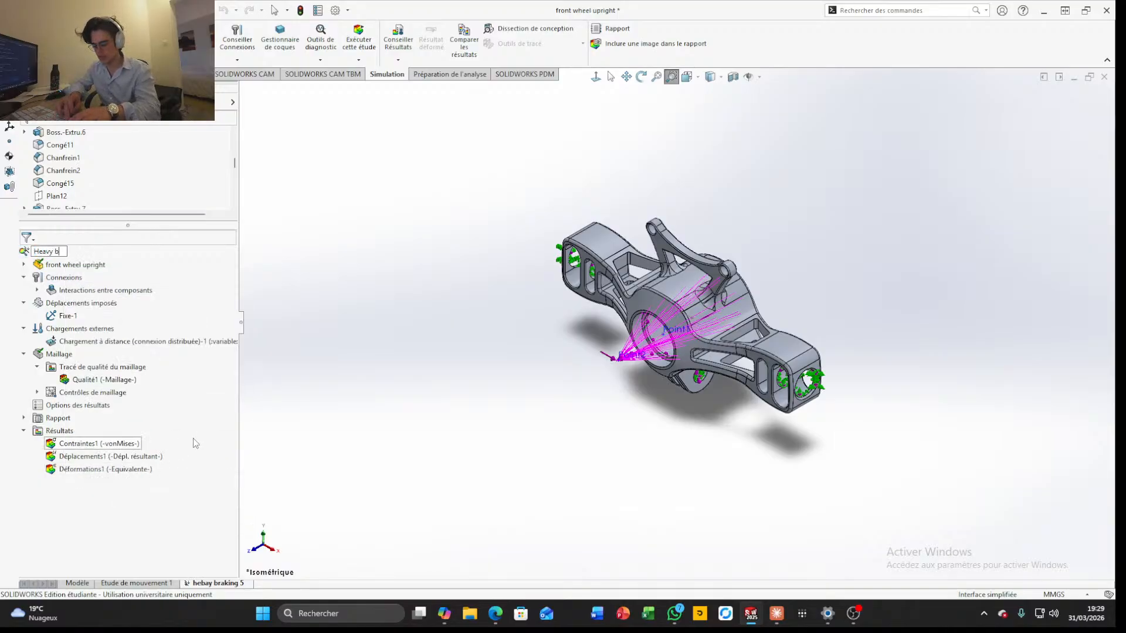
type("raking")
key("Return")
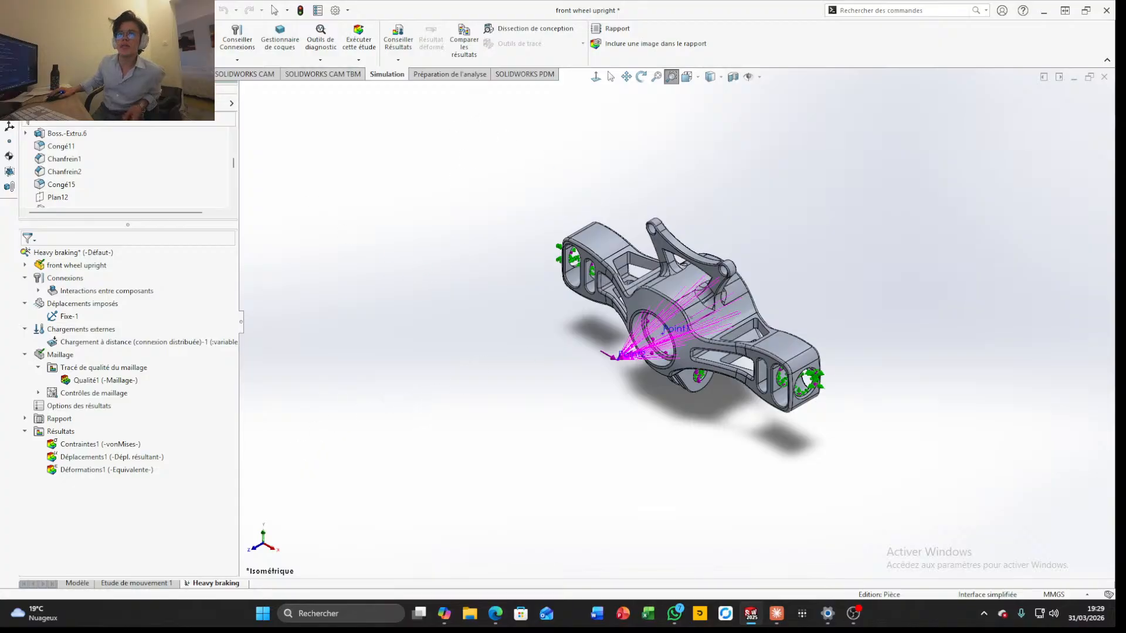
left_click(35, 81)
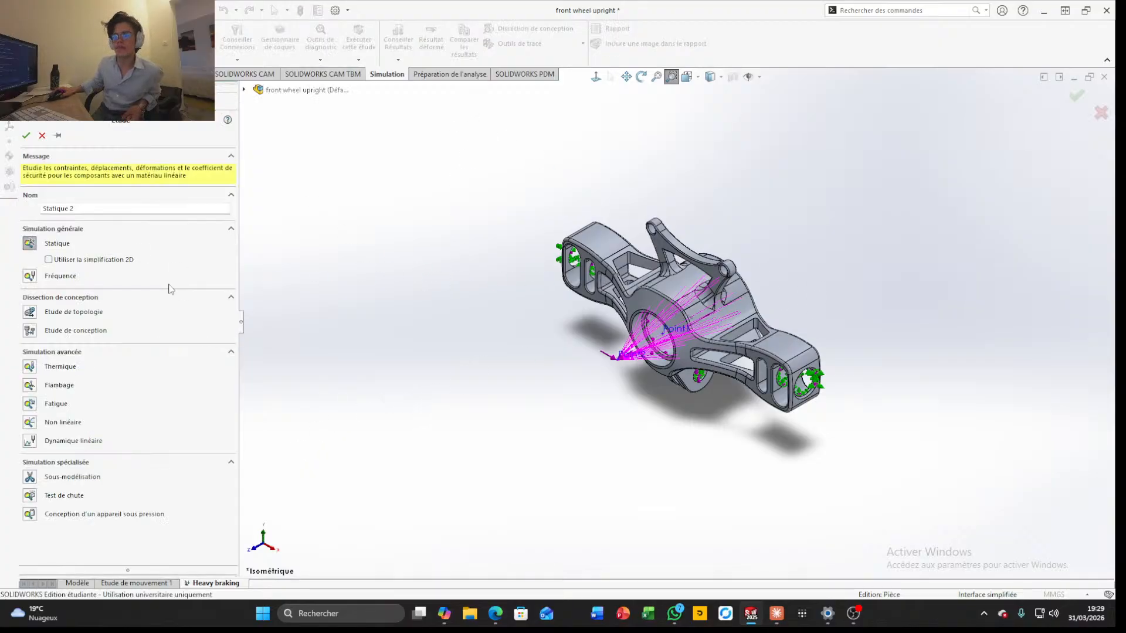
left_click_drag(127, 208, 25, 205)
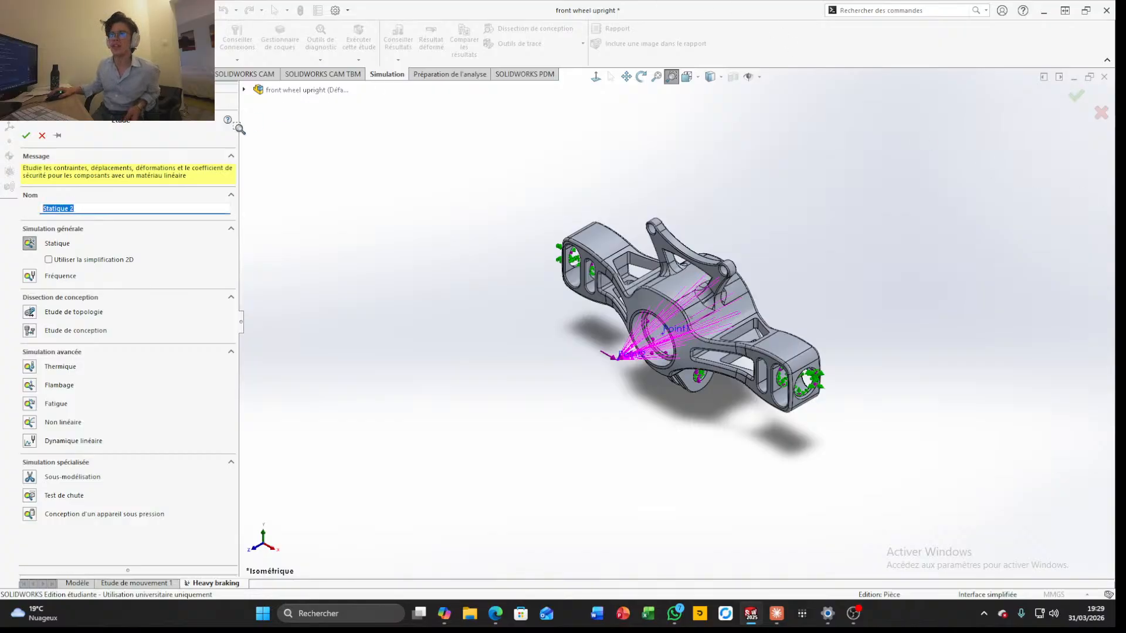
left_click(42, 136)
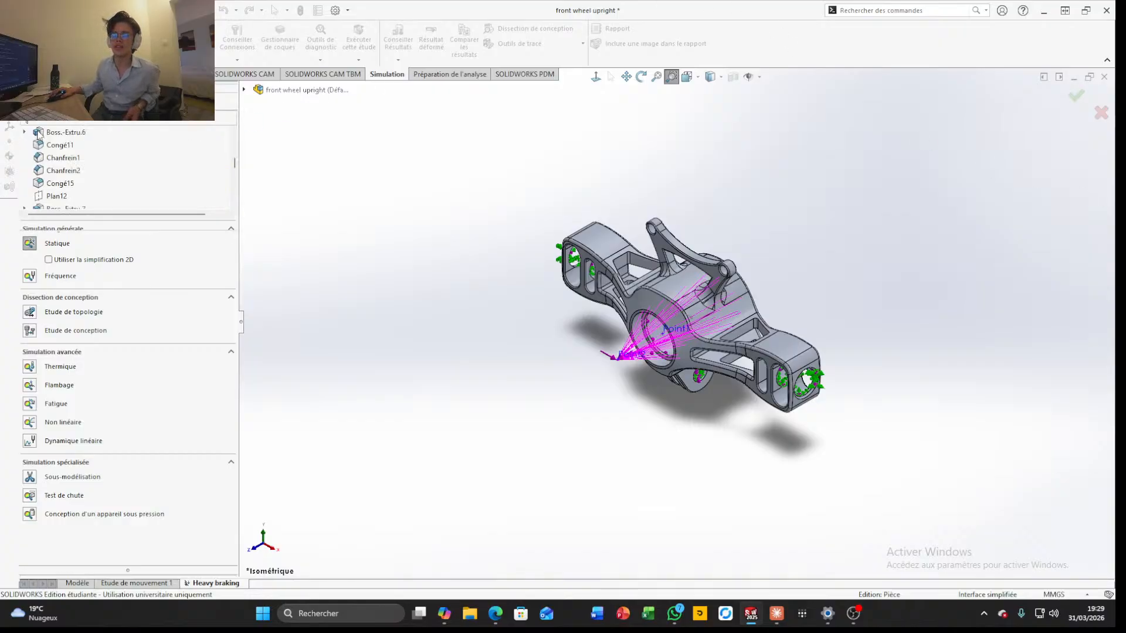
Rename the Heavy braking study as heavy cornering
right_click(207, 588)
key("Escape")
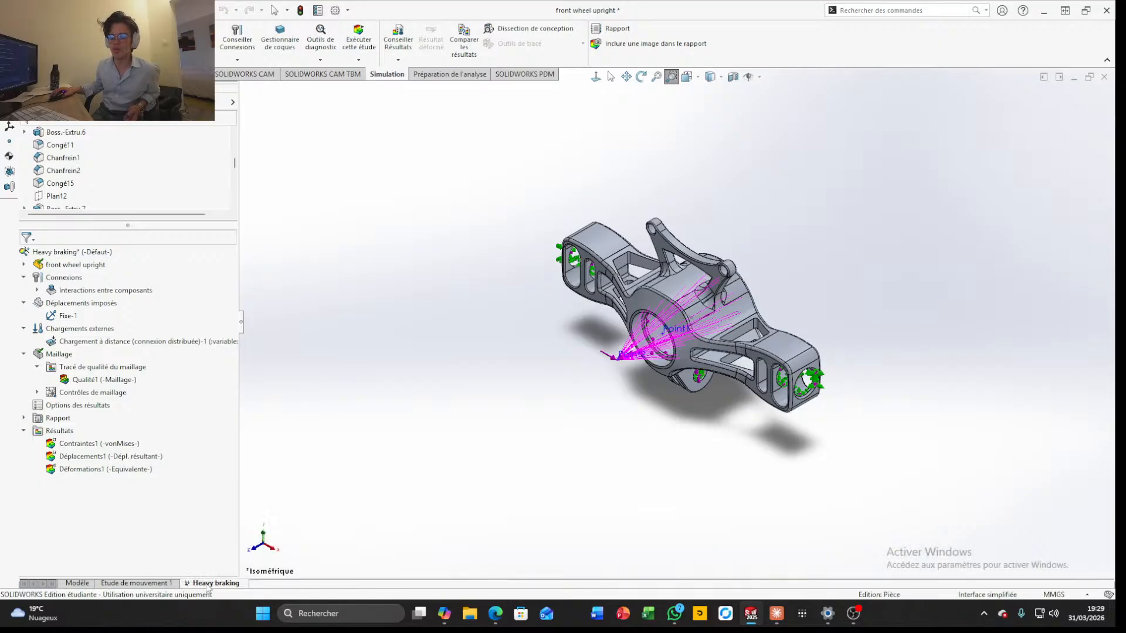
right_click(94, 253)
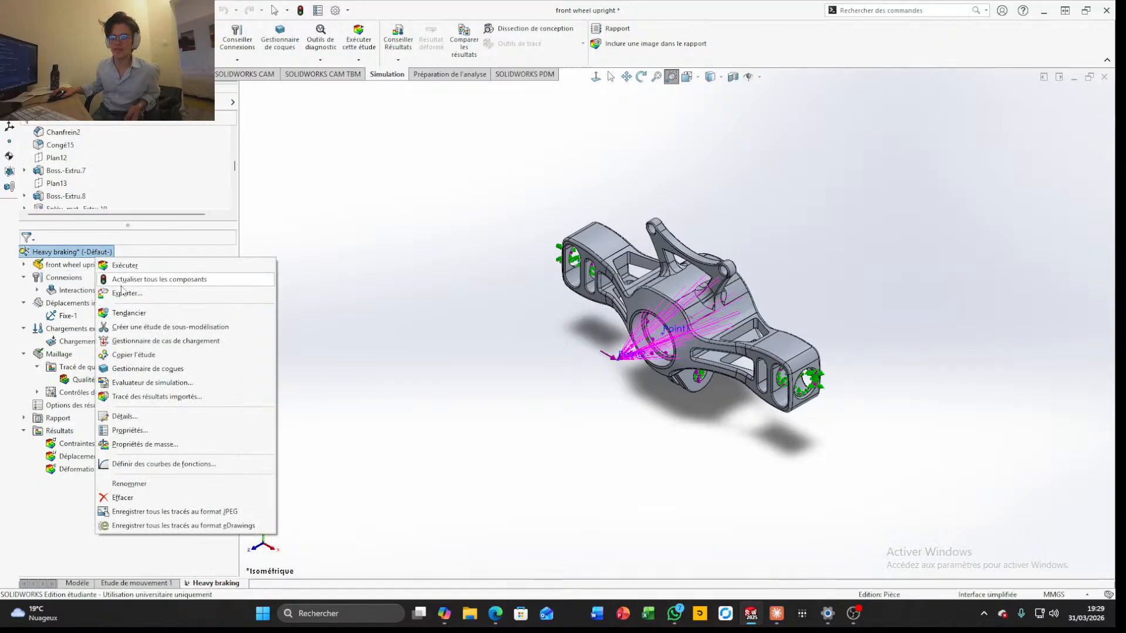
left_click(130, 484)
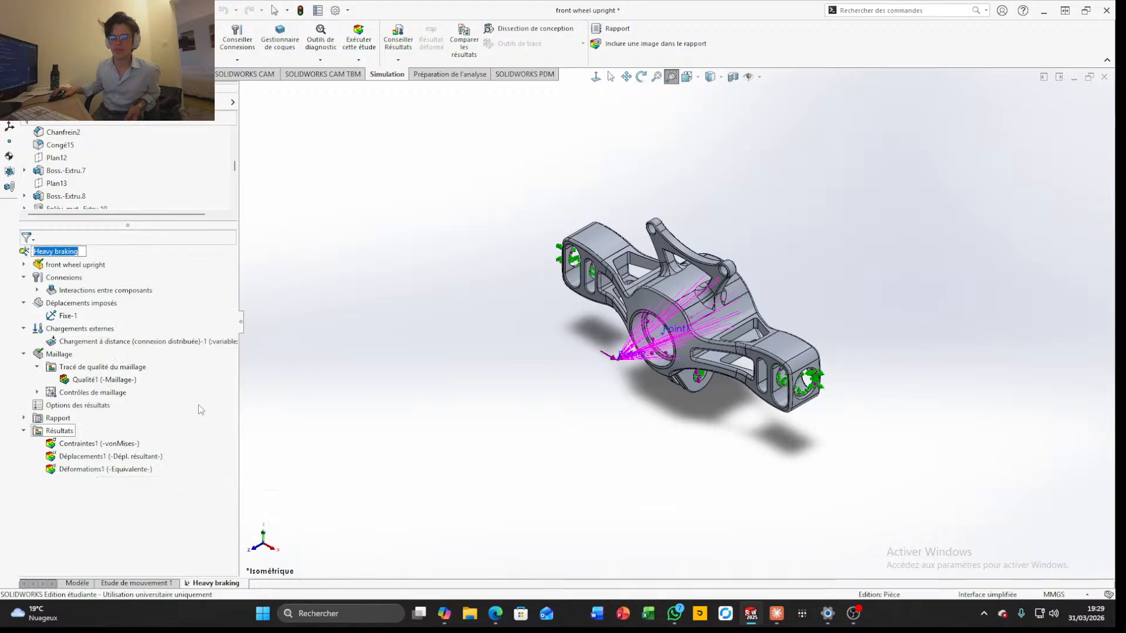
type("heavy cor")
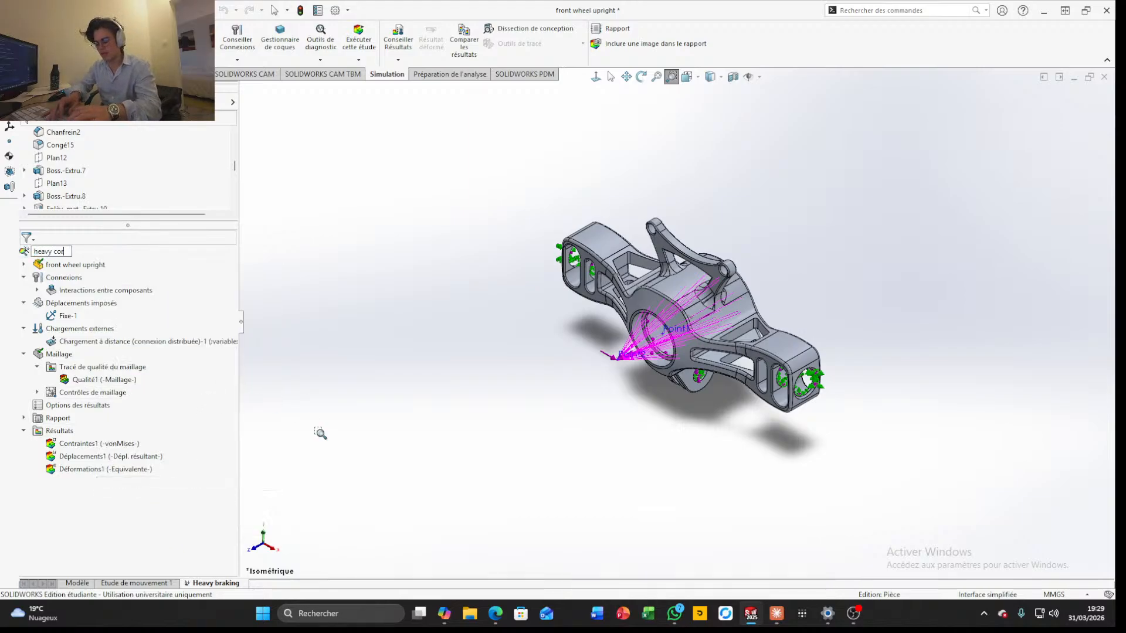
type("nering")
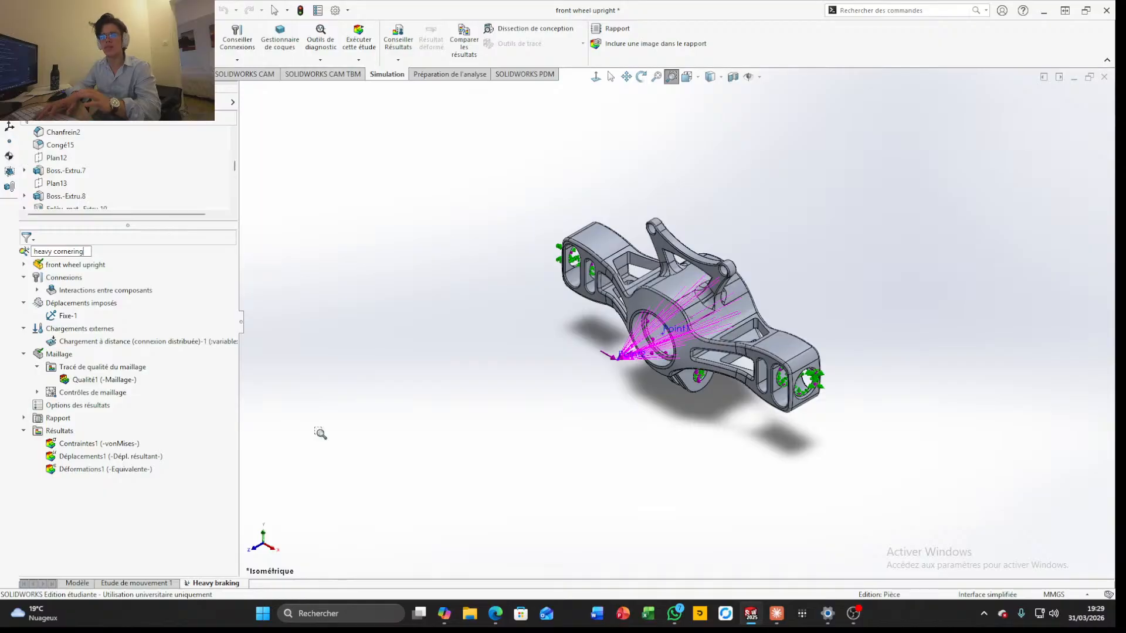
key("Return")
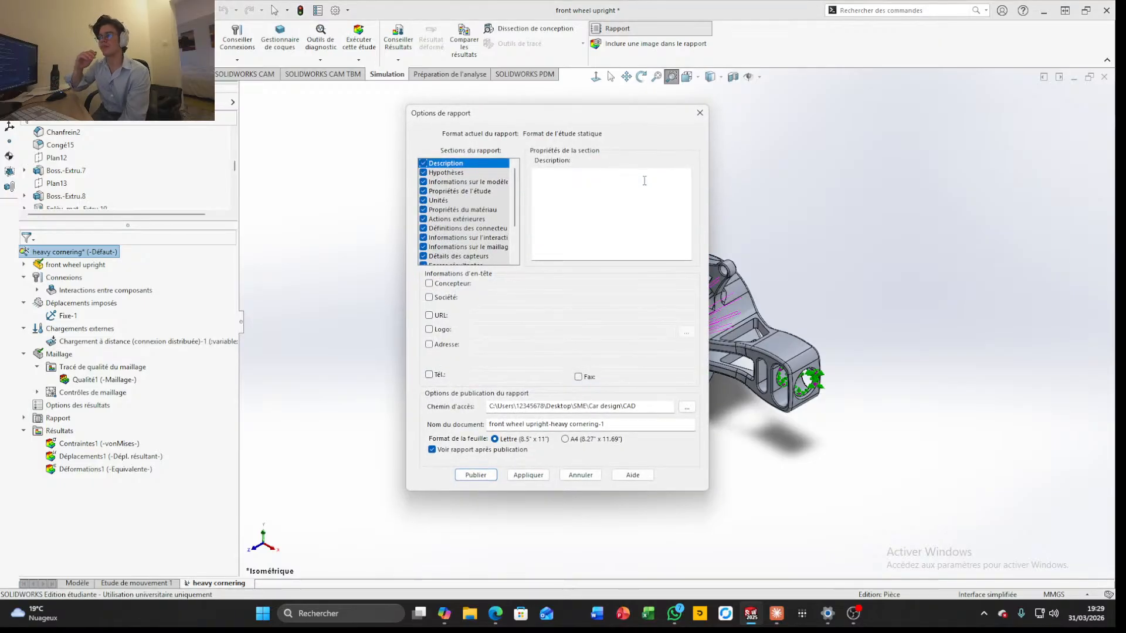
Publish the simulation report as front wheel upright-heavy cornering-1 in Letter format, and put the resulting document out of view
left_click(474, 475)
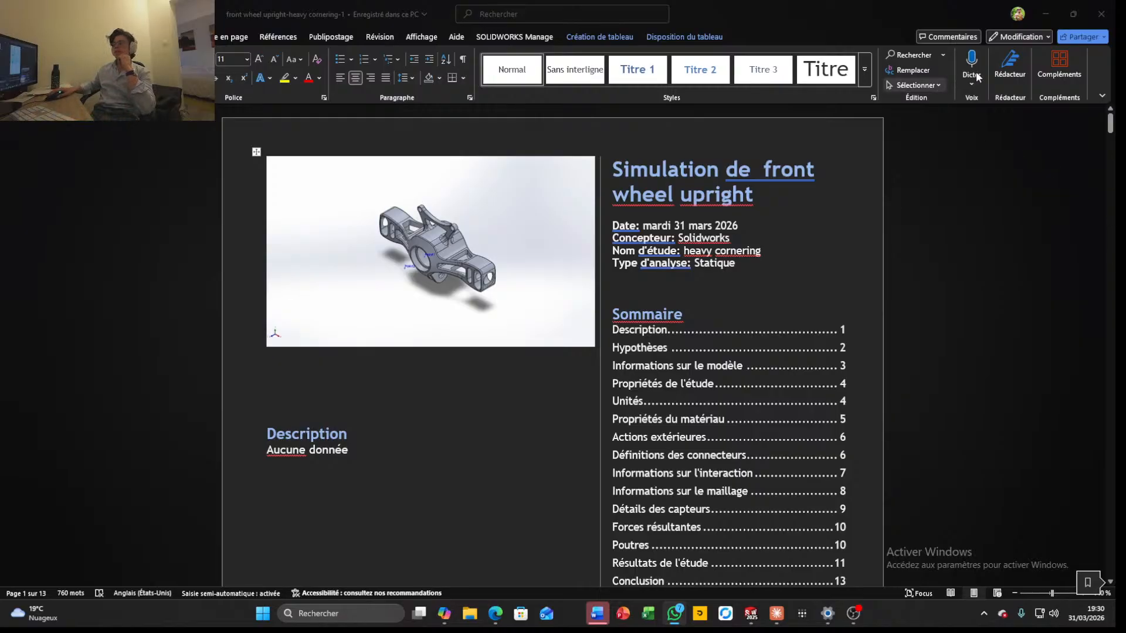
left_click(1047, 12)
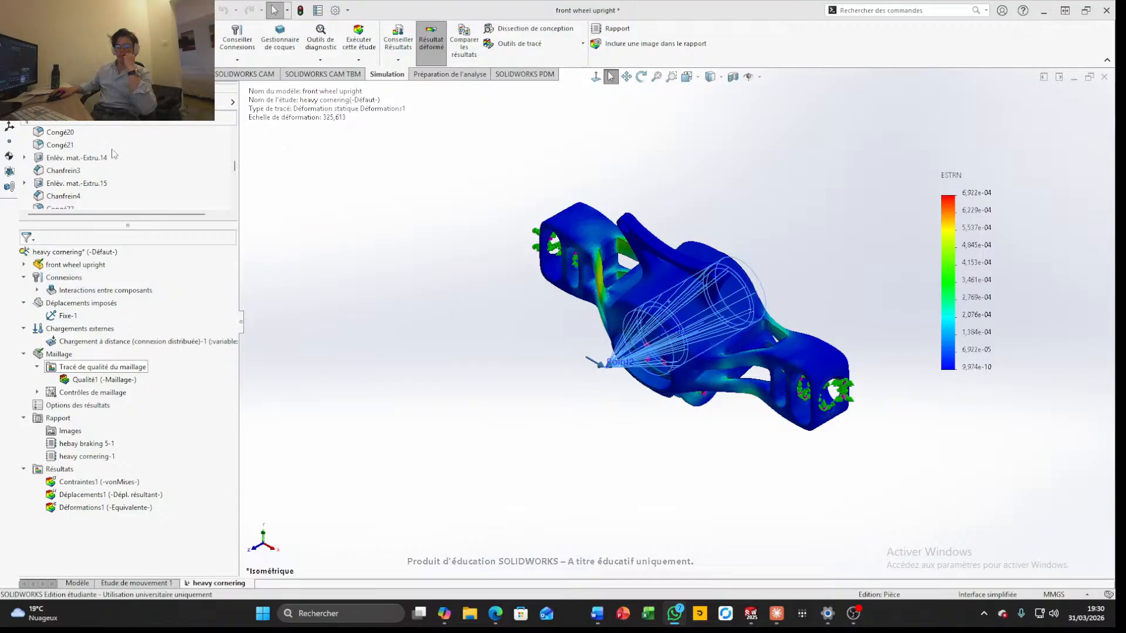
Create a new static simulation study named heavy braking
scroll(113, 155, "up", 5)
left_click(24, 42)
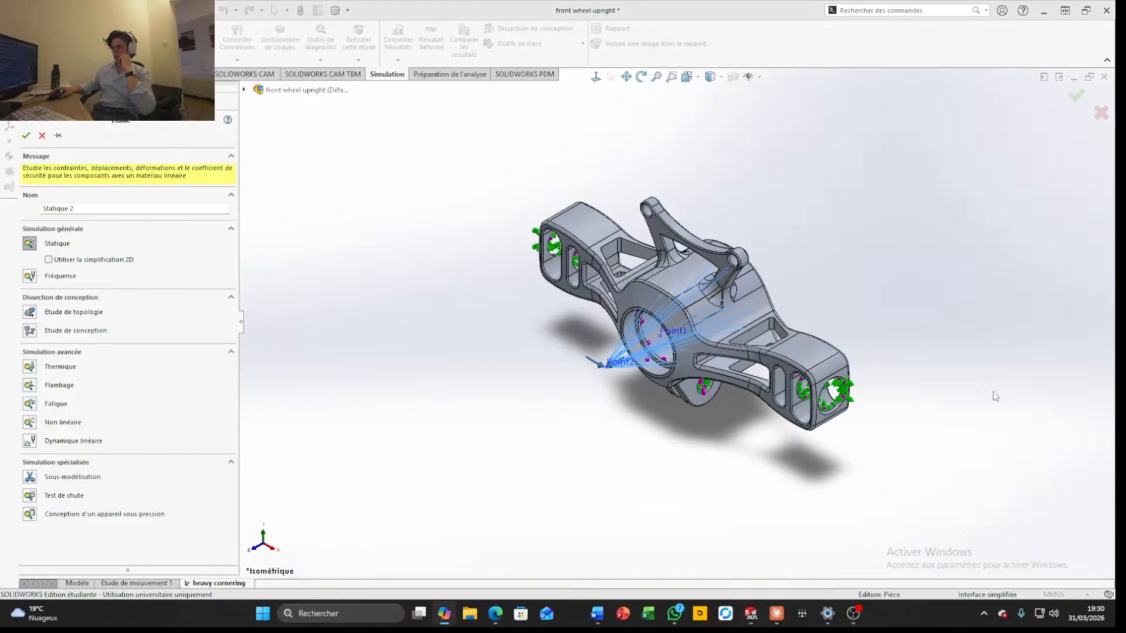
left_click(103, 207)
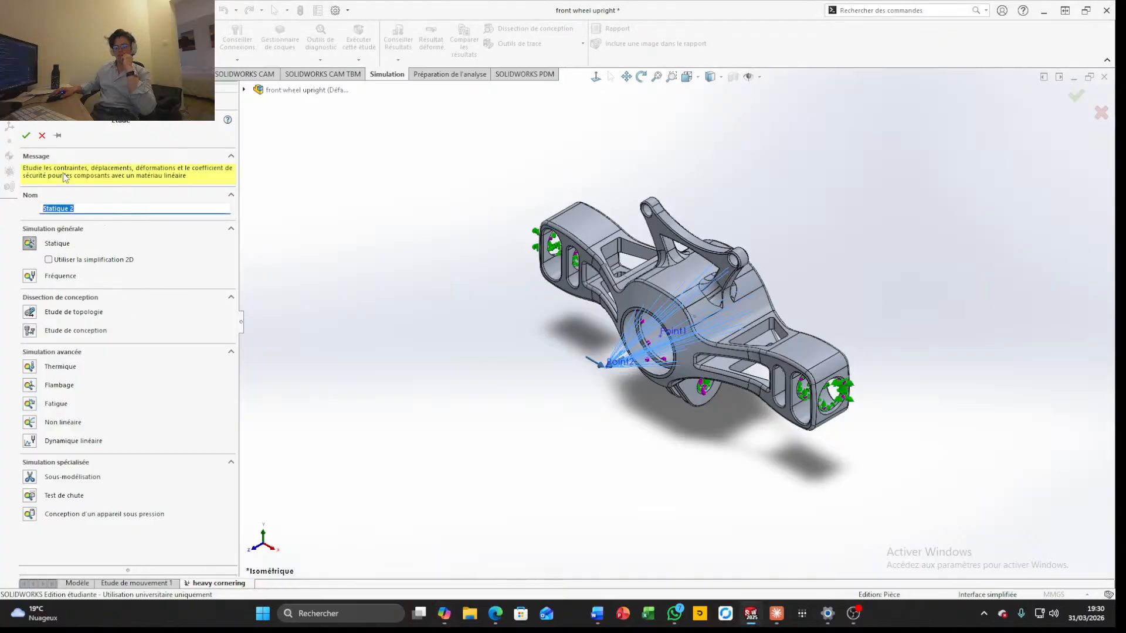
type("heavy")
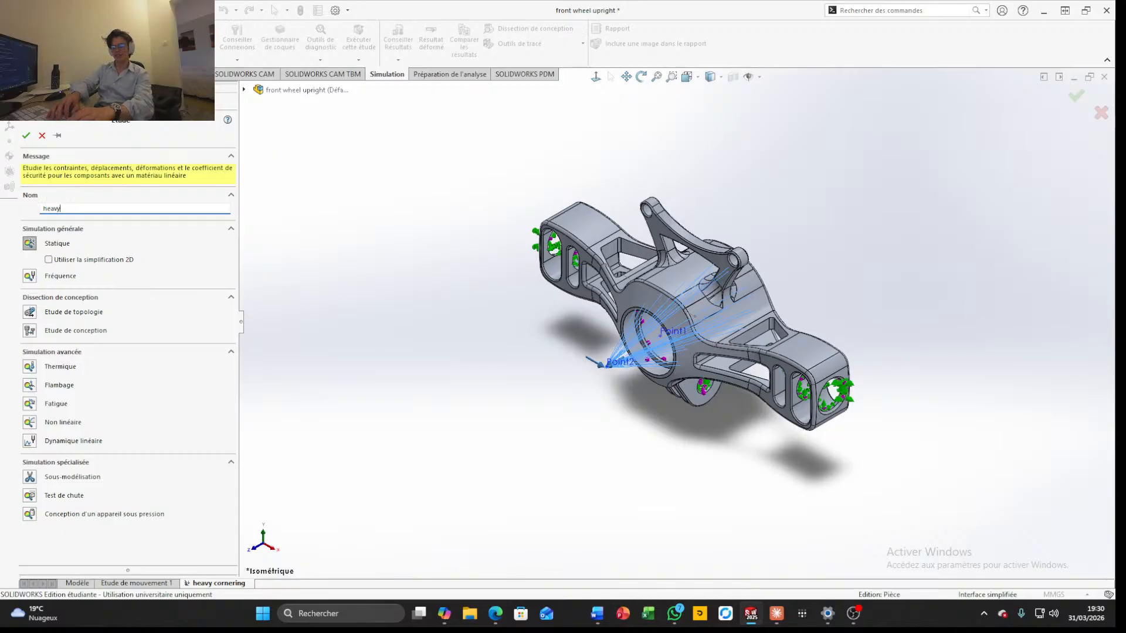
type(" braking")
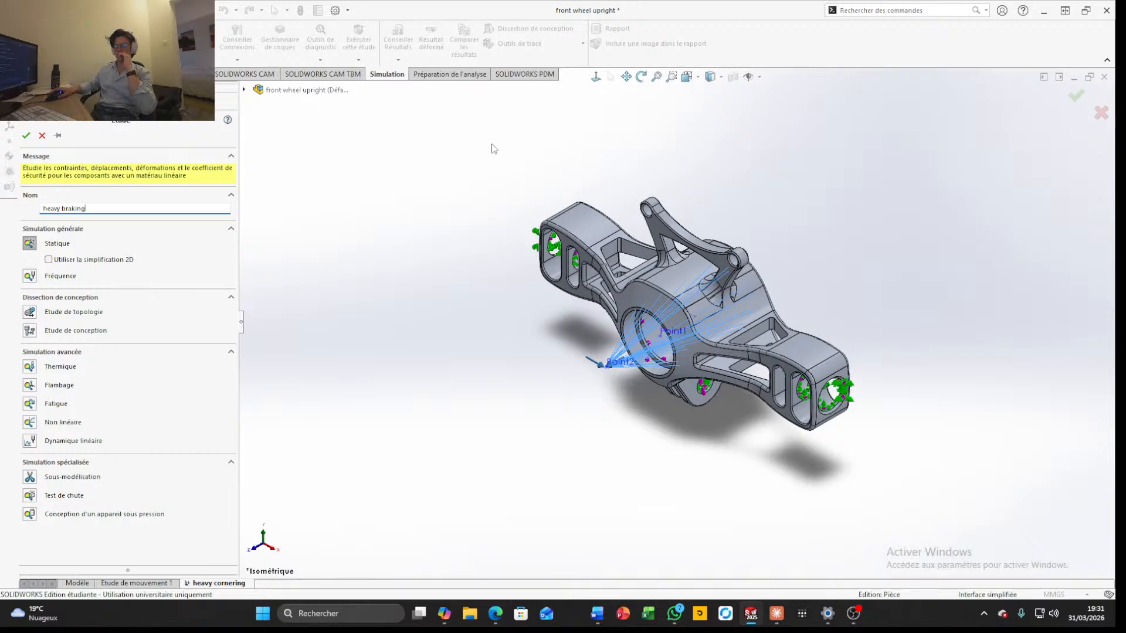
left_click(27, 135)
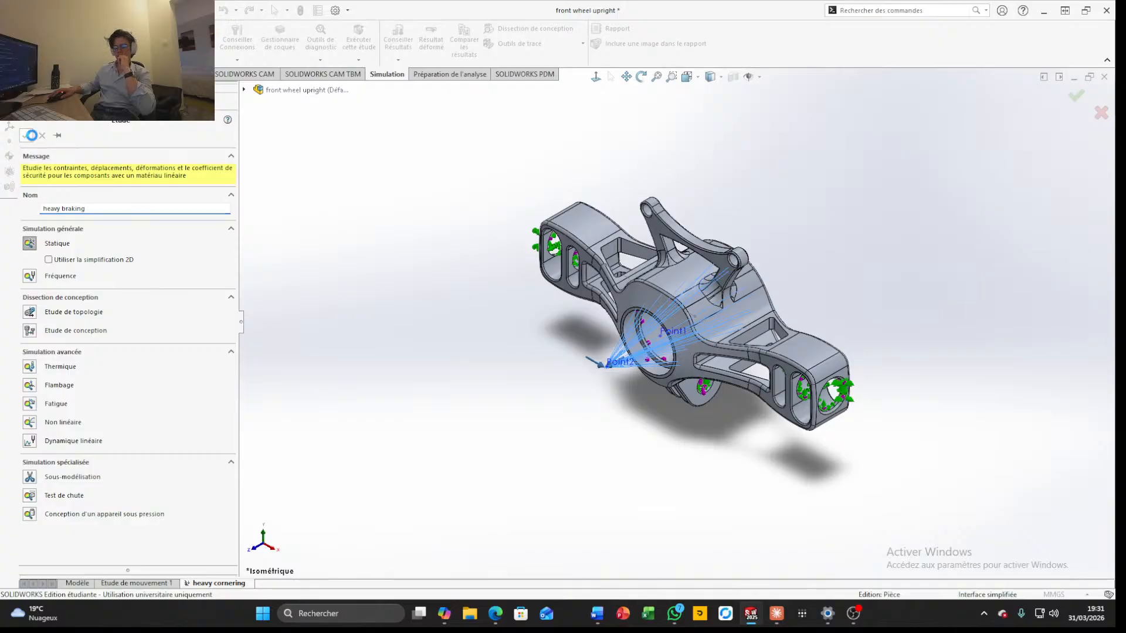
Start a Fixed Geometry fixture and select the three round bolt hole faces at the end of the upright's upper arm
middle_click_drag(541, 417, 899, 440)
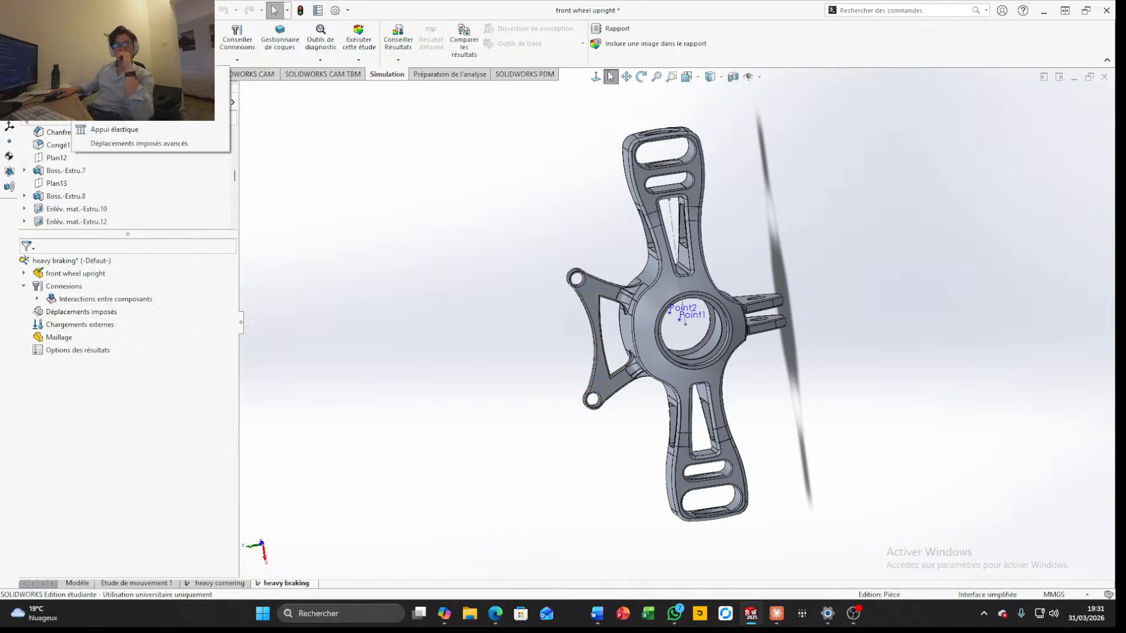
scroll(776, 252, "down", 3)
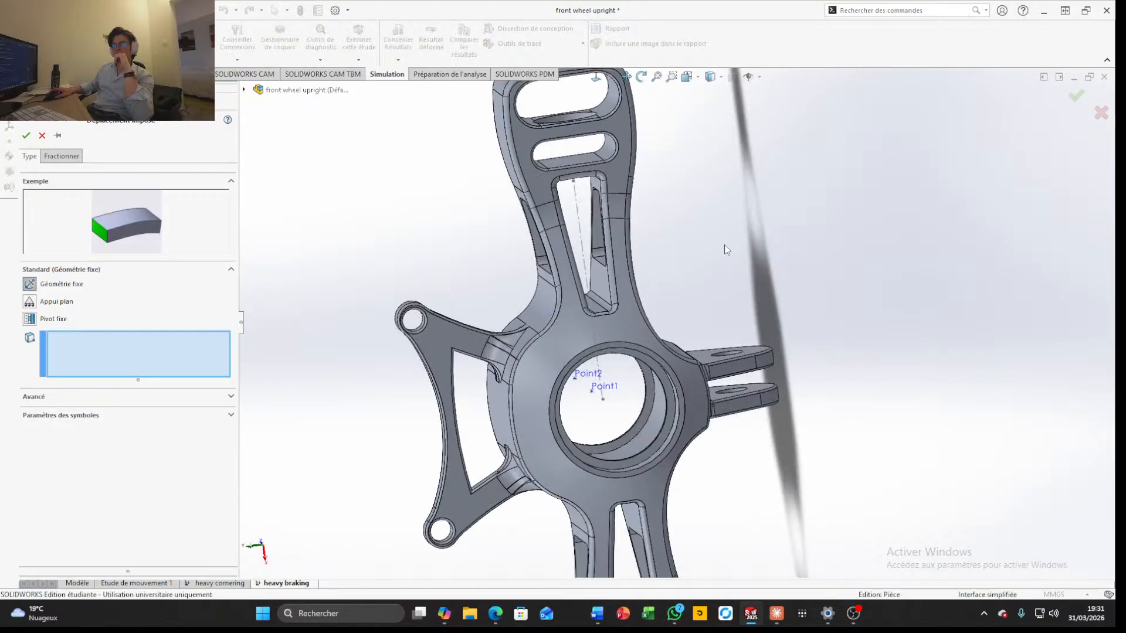
scroll(686, 287, "up", 2)
middle_click_drag(685, 286, 657, 350)
scroll(622, 176, "down", 5)
scroll(621, 175, "down", 4)
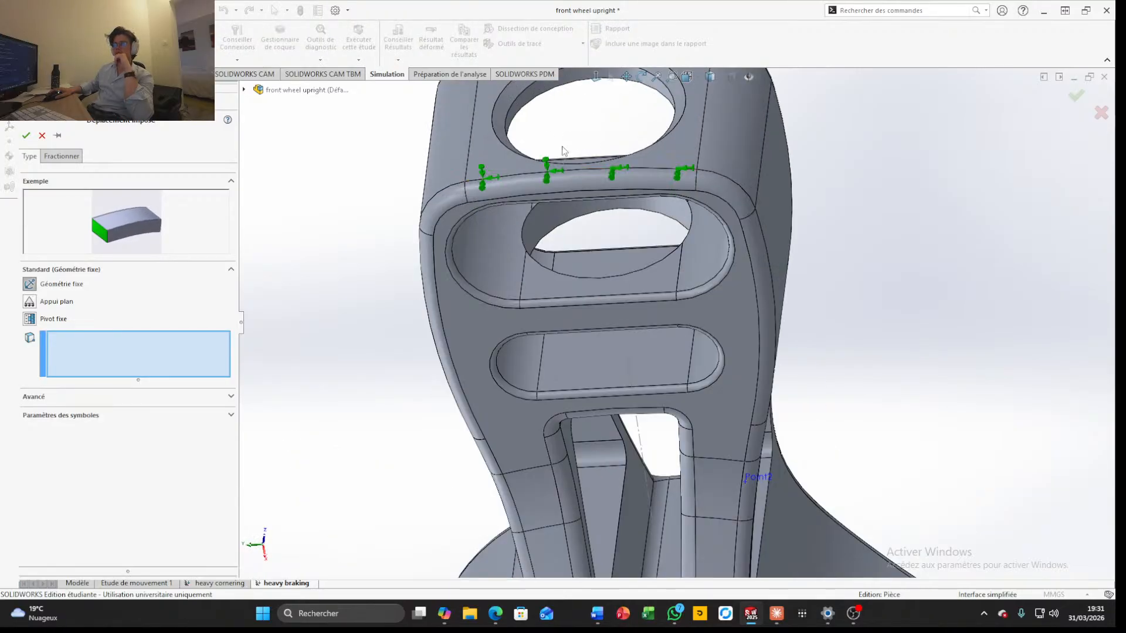
left_click(628, 233)
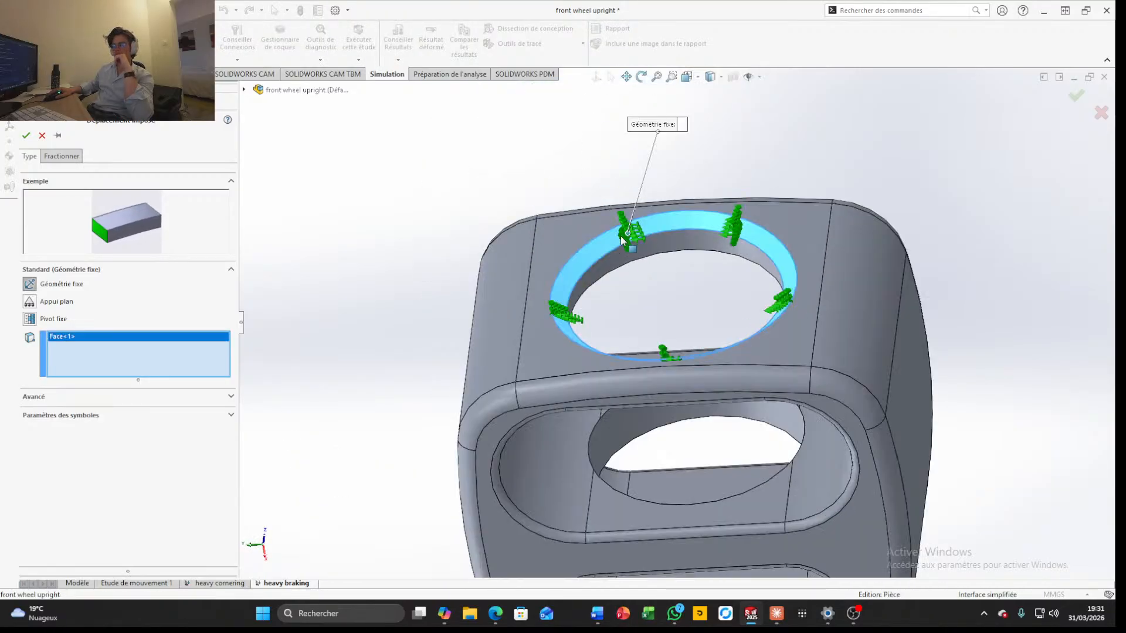
left_click(653, 248)
scroll(670, 311, "up", 3)
scroll(664, 408, "down", 2)
left_click(626, 370)
scroll(713, 463, "up", 6)
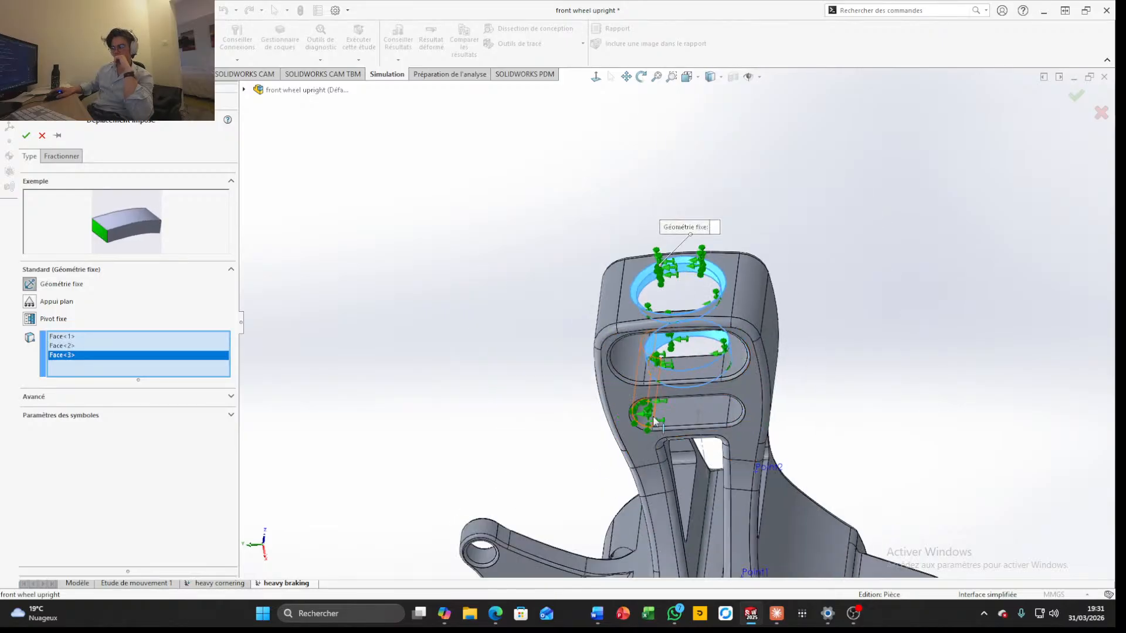
Add the bolt hole faces of the two parallel side lugs to the Fixed Geometry selection
scroll(780, 371, "down", 4)
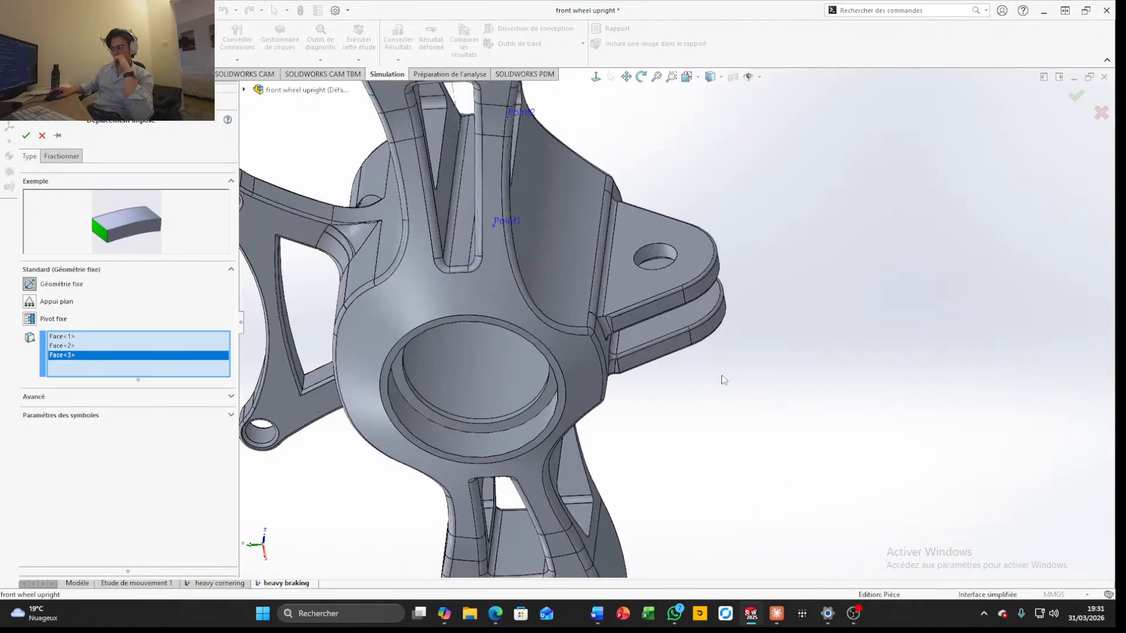
scroll(653, 252, "down", 5)
left_click(652, 272)
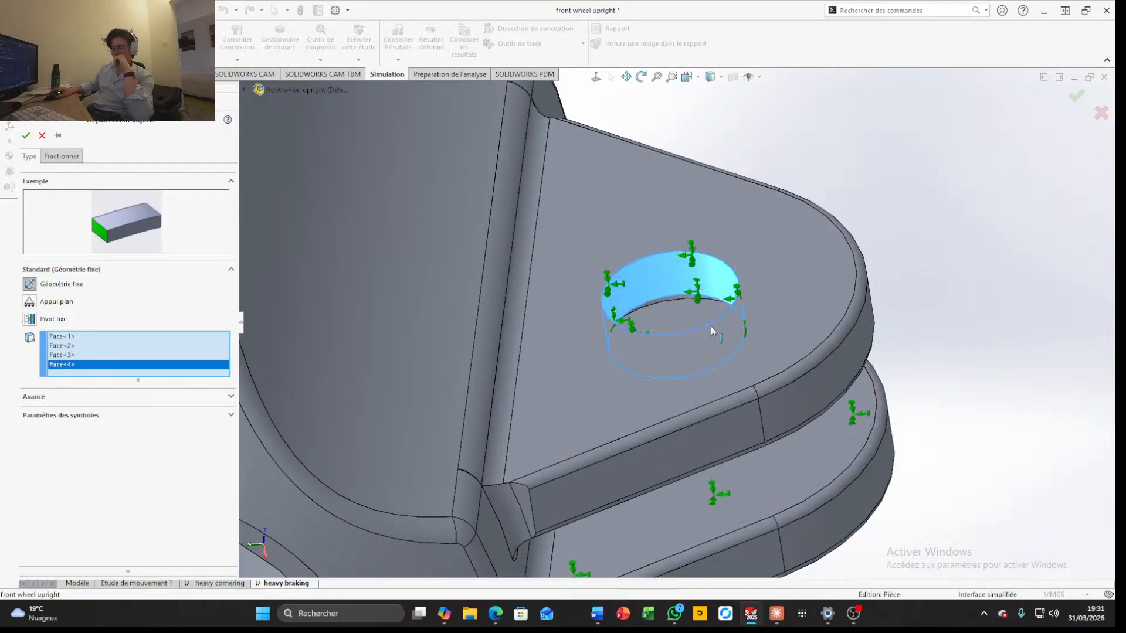
scroll(662, 293, "up", 4)
scroll(690, 369, "down", 3)
scroll(690, 370, "down", 4)
middle_click_drag(690, 370, 682, 286)
left_click(664, 254)
scroll(687, 322, "up", 3)
scroll(688, 321, "up", 3)
middle_click_drag(696, 381, 706, 323)
scroll(705, 324, "down", 3)
left_click(678, 420)
scroll(678, 420, "up", 5)
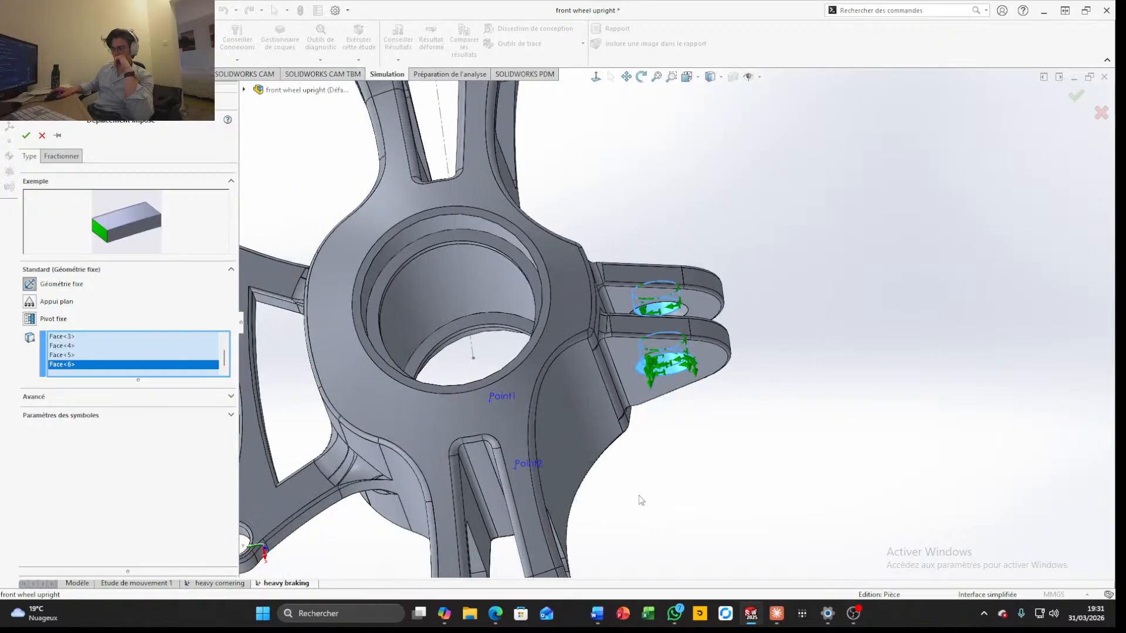
Add the three round bolt hole faces at the end of the lower arm and apply the Fixed Geometry fixture
middle_click_drag(639, 505, 633, 581)
scroll(608, 506, "down", 2)
scroll(607, 506, "down", 3)
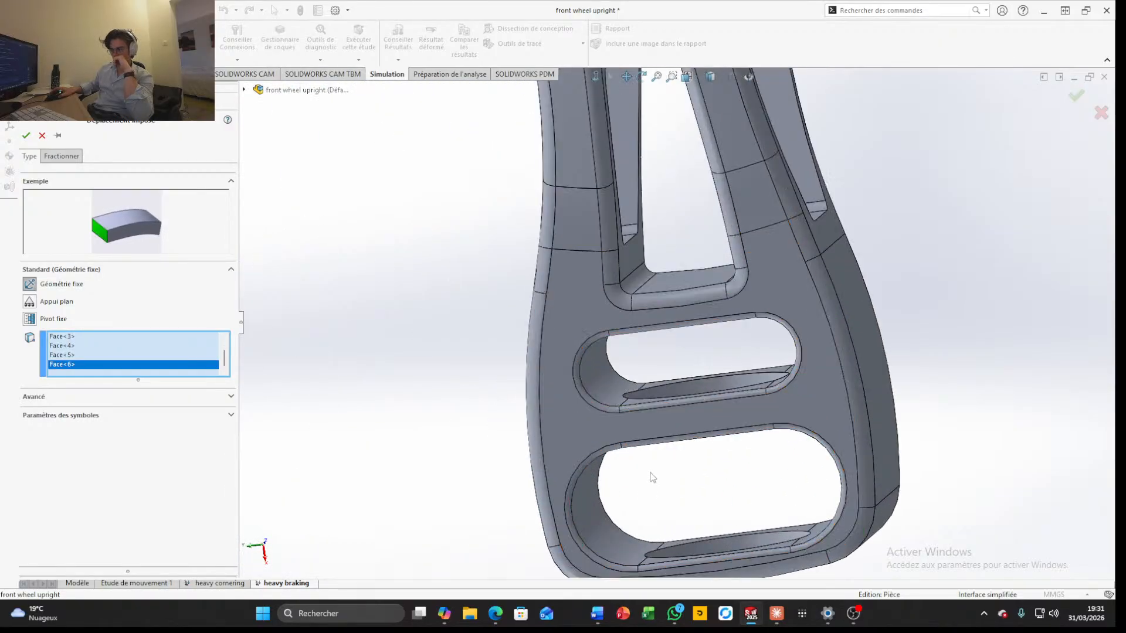
middle_click_drag(649, 473, 727, 531)
left_click(678, 469)
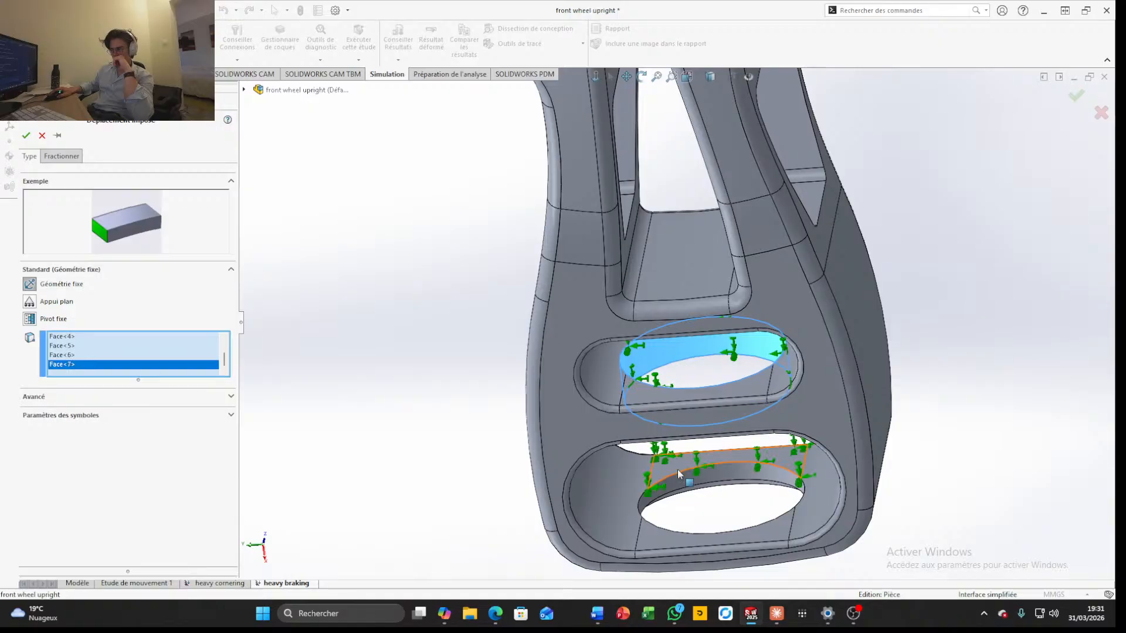
left_click(687, 477)
scroll(687, 476, "up", 3)
mouse_move(705, 388)
middle_mouse_down()
mouse_move(707, 354)
mouse_move(677, 367)
mouse_move(691, 448)
mouse_move(681, 409)
mouse_move(611, 357)
mouse_move(685, 386)
middle_mouse_up()
scroll(722, 436, "down", 5)
left_click(704, 480)
scroll(697, 332, "up", 5)
scroll(698, 332, "up", 5)
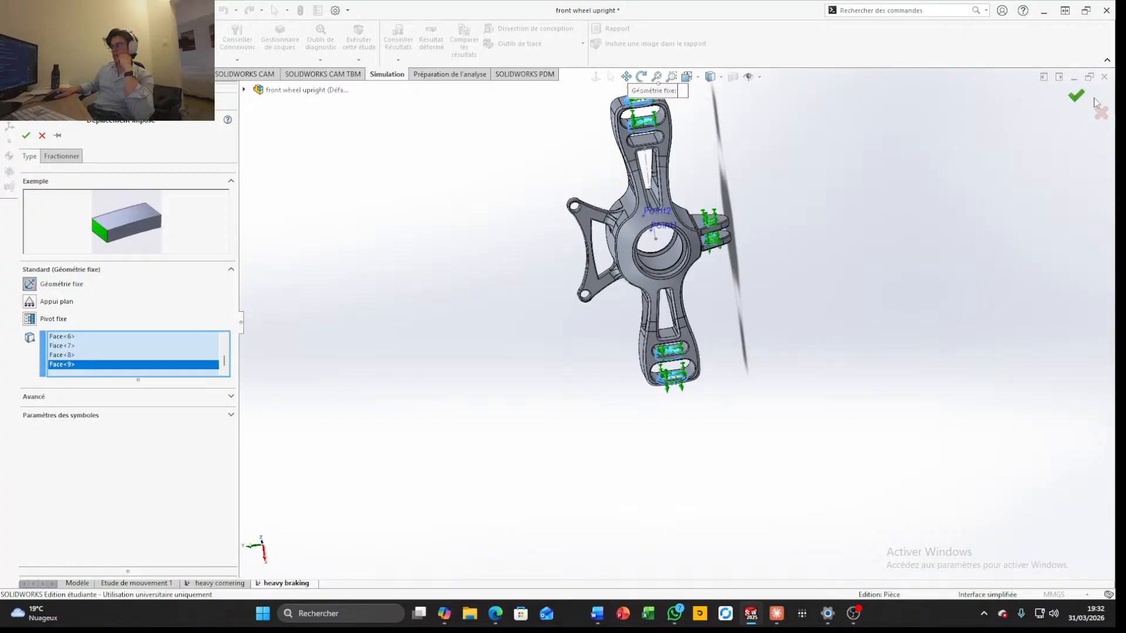
left_click(1076, 96)
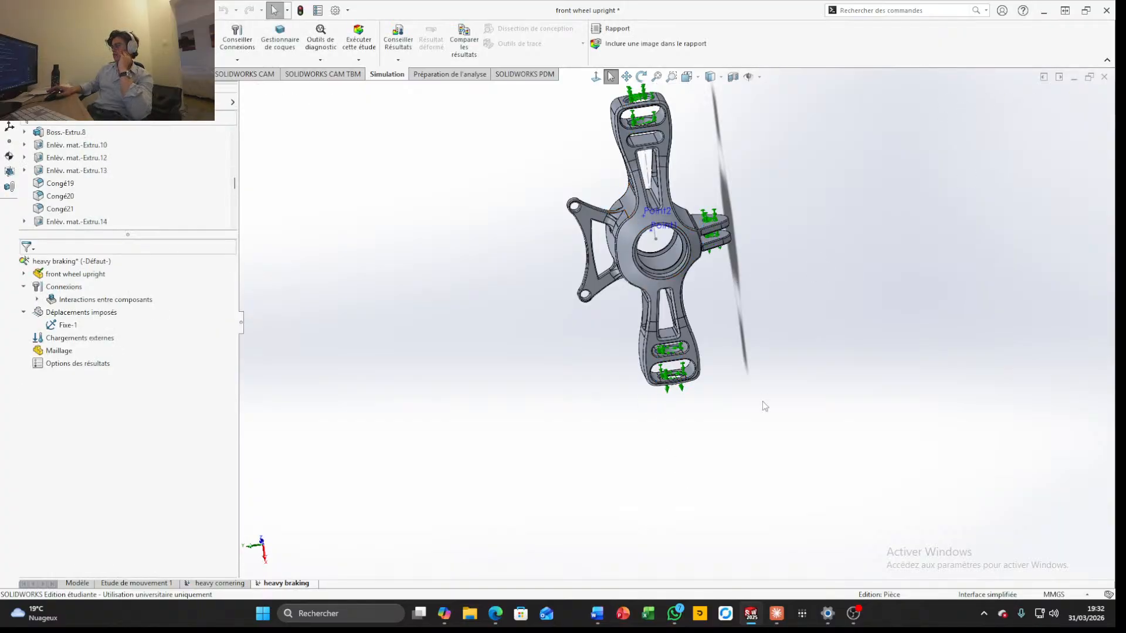
Examine the upright's fixtures, central hub bore and the mounting ears of the triangular bracket from several angles
middle_click_drag(739, 333, 729, 294)
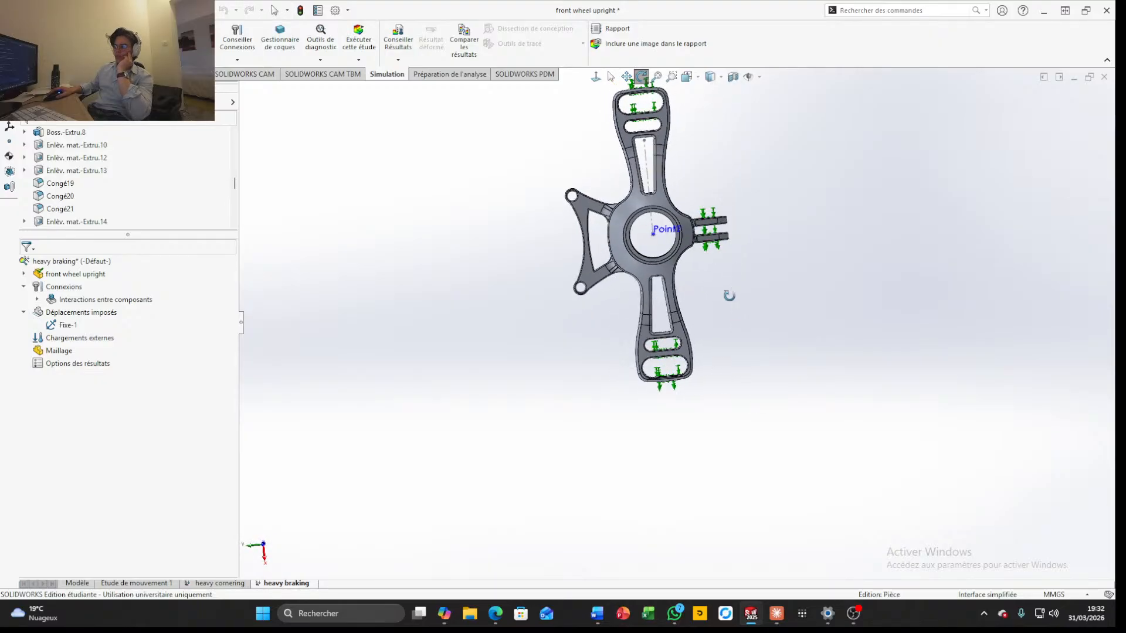
scroll(729, 296, "up", 4)
scroll(735, 212, "down", 5)
scroll(677, 363, "up", 4)
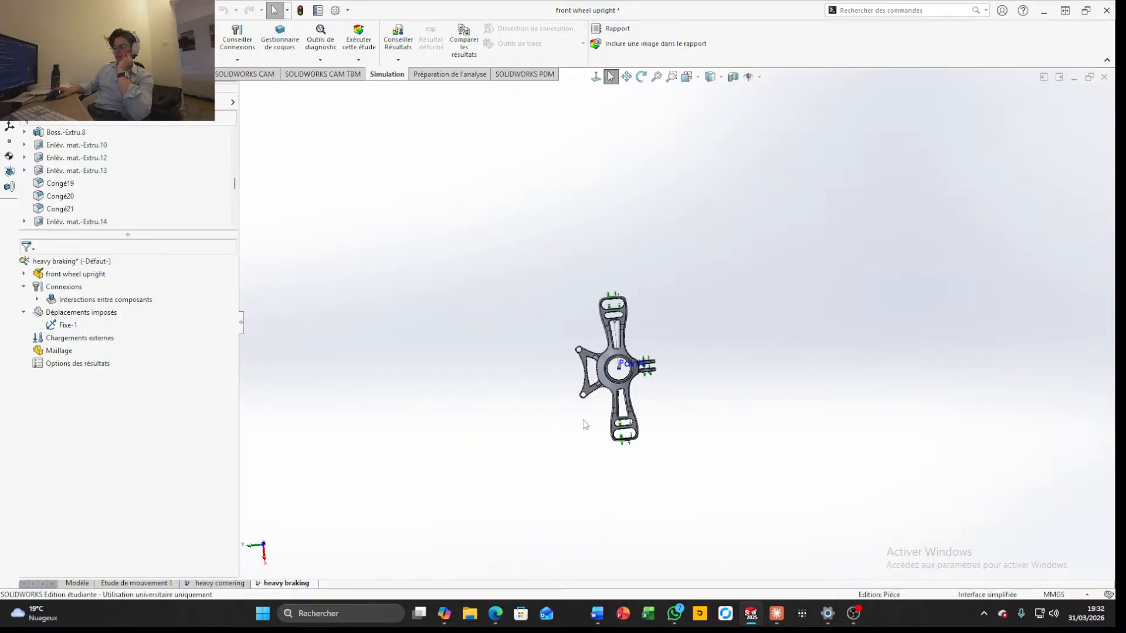
scroll(585, 423, "down", 3)
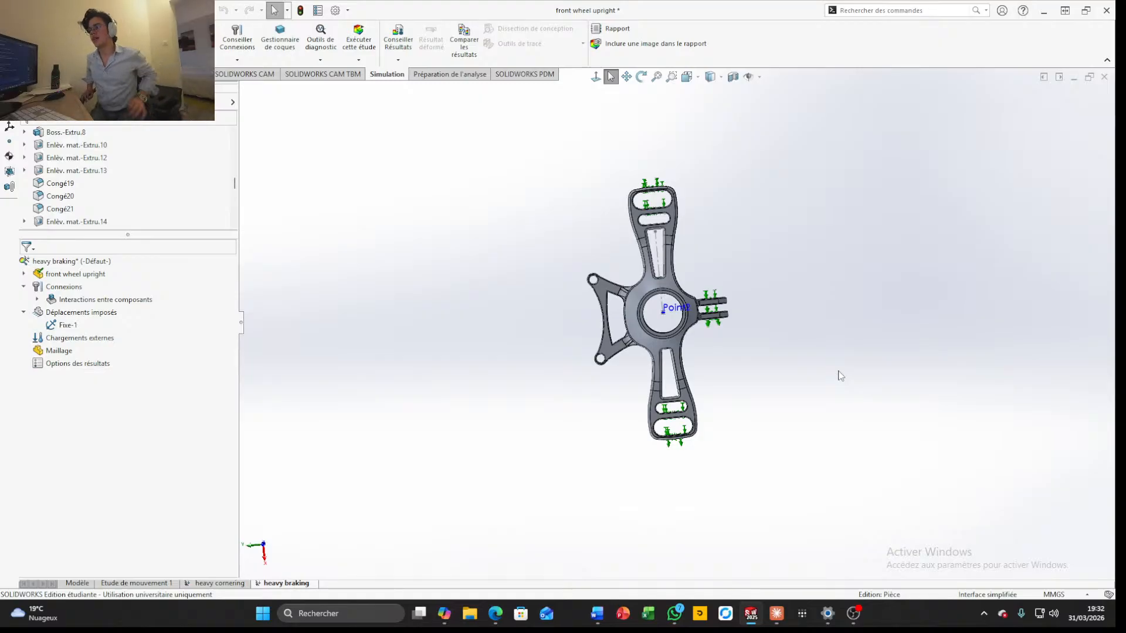
scroll(592, 307, "down", 4)
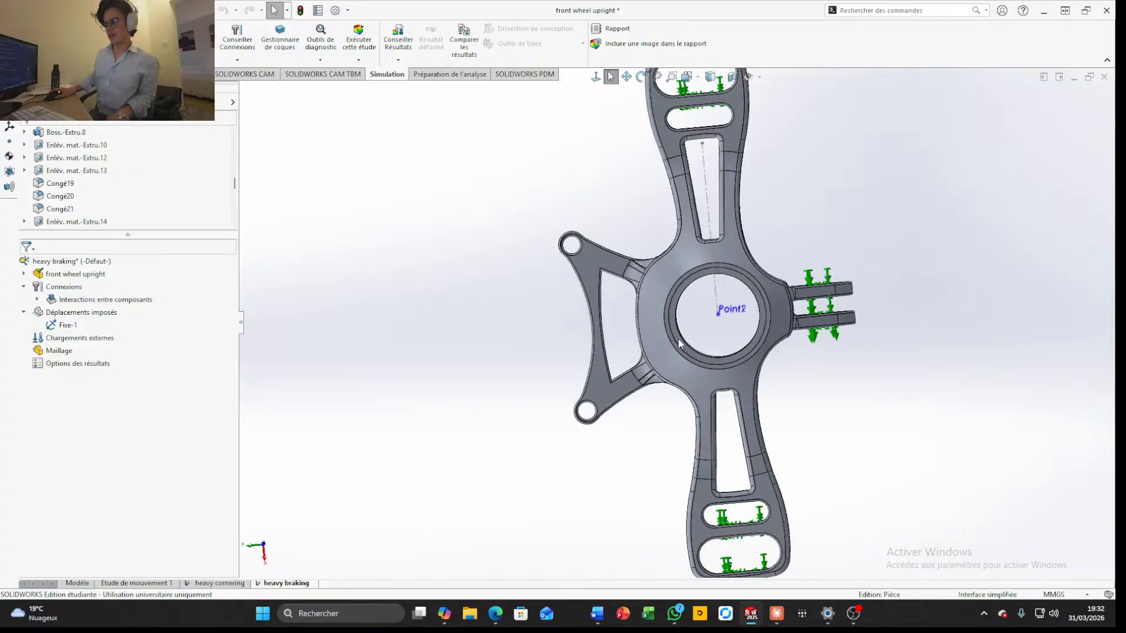
scroll(729, 328, "down", 2)
scroll(727, 333, "up", 2)
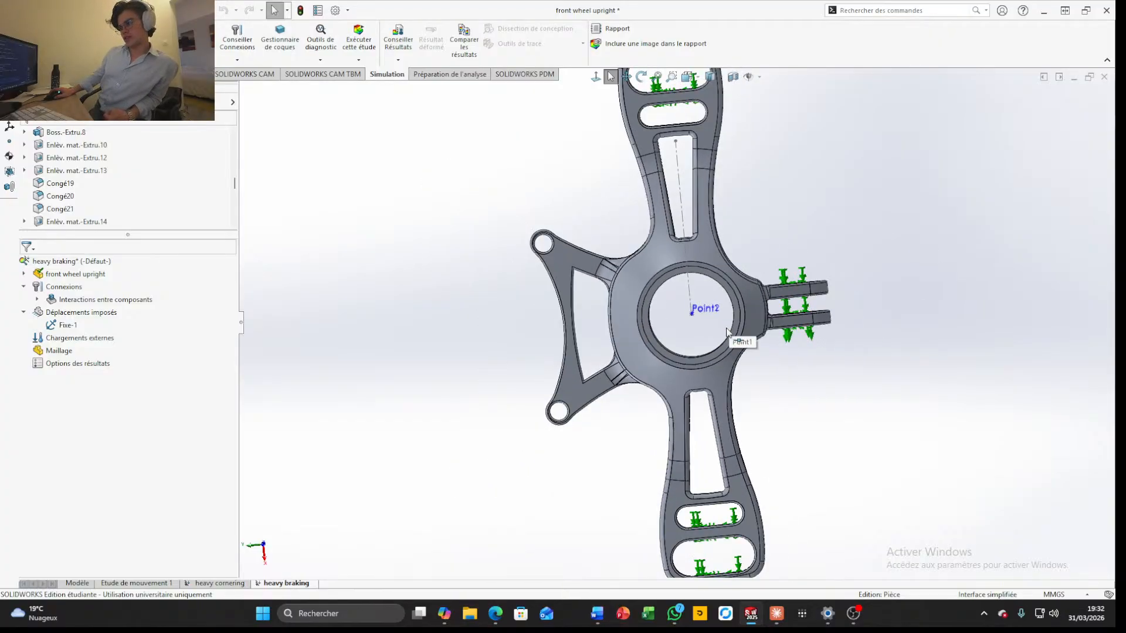
scroll(727, 333, "up", 3)
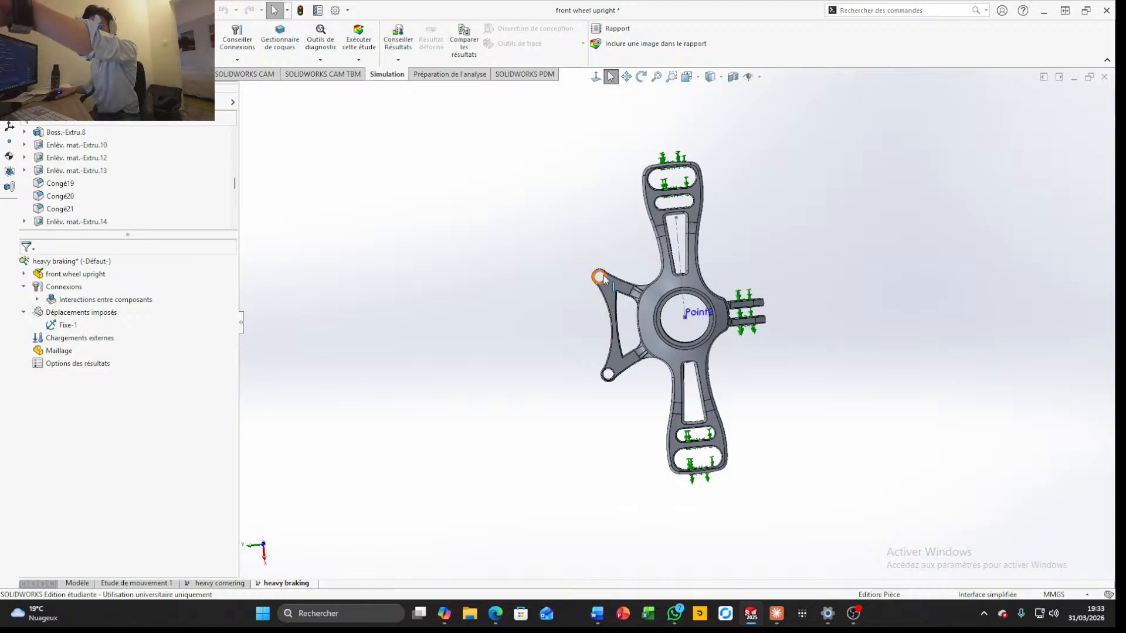
scroll(603, 285, "down", 10)
scroll(776, 445, "up", 6)
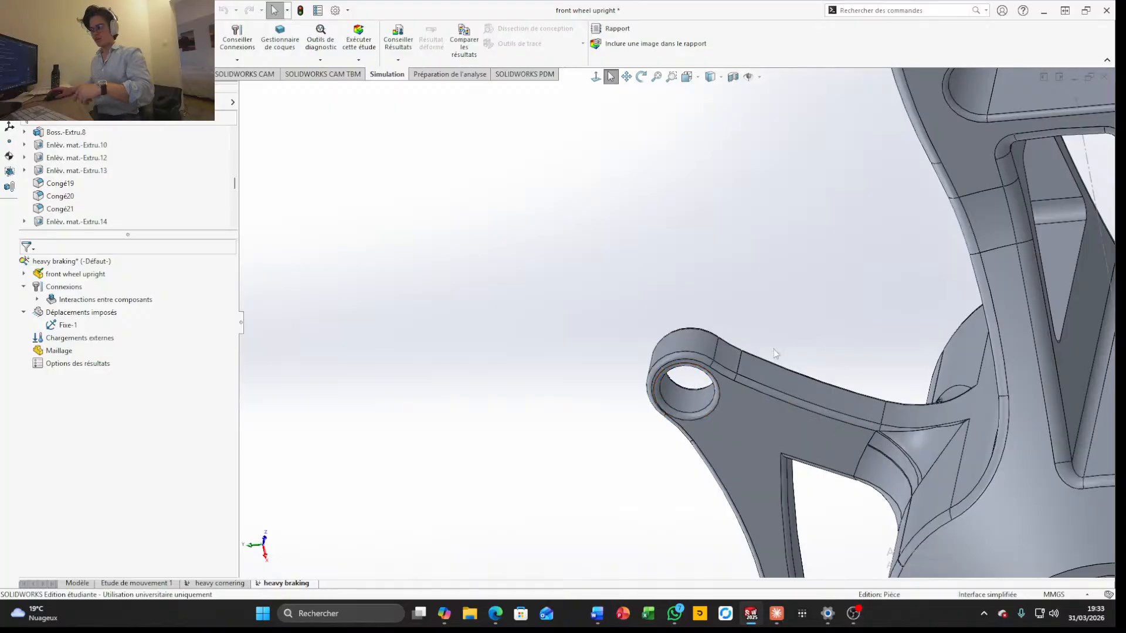
scroll(737, 400, "up", 3)
middle_click_drag(738, 400, 736, 319)
scroll(736, 319, "up", 4)
middle_click_drag(776, 434, 784, 432)
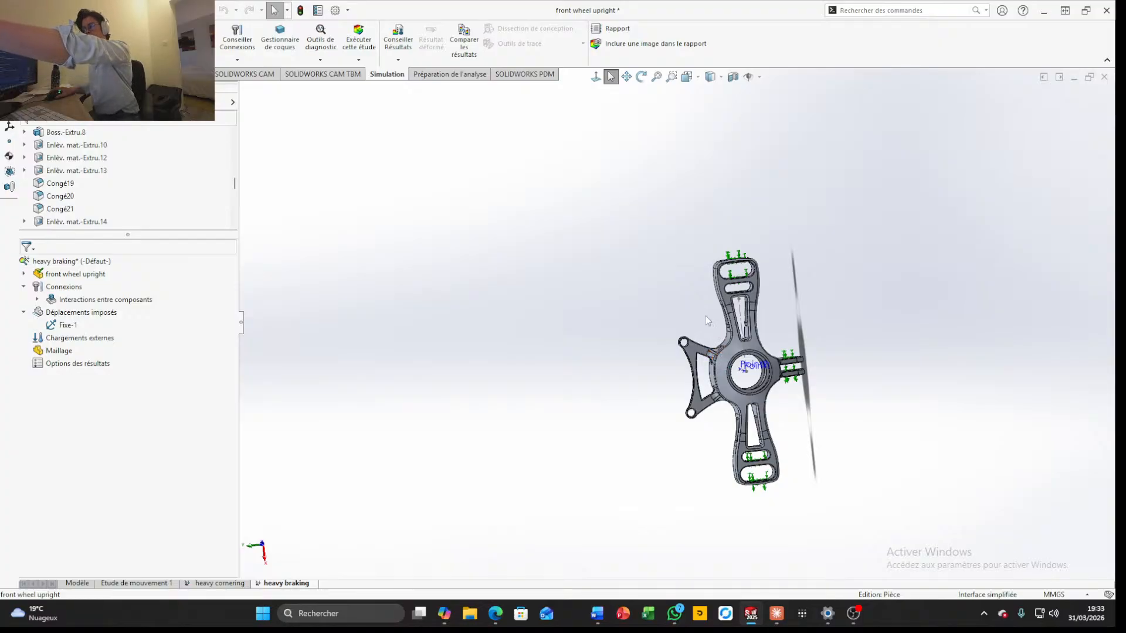
Start a remote load on the three inner faces of the upright's central hub bore, with its location at Z 97 mm
scroll(780, 352, "down", 5)
middle_click_drag(727, 451, 660, 382)
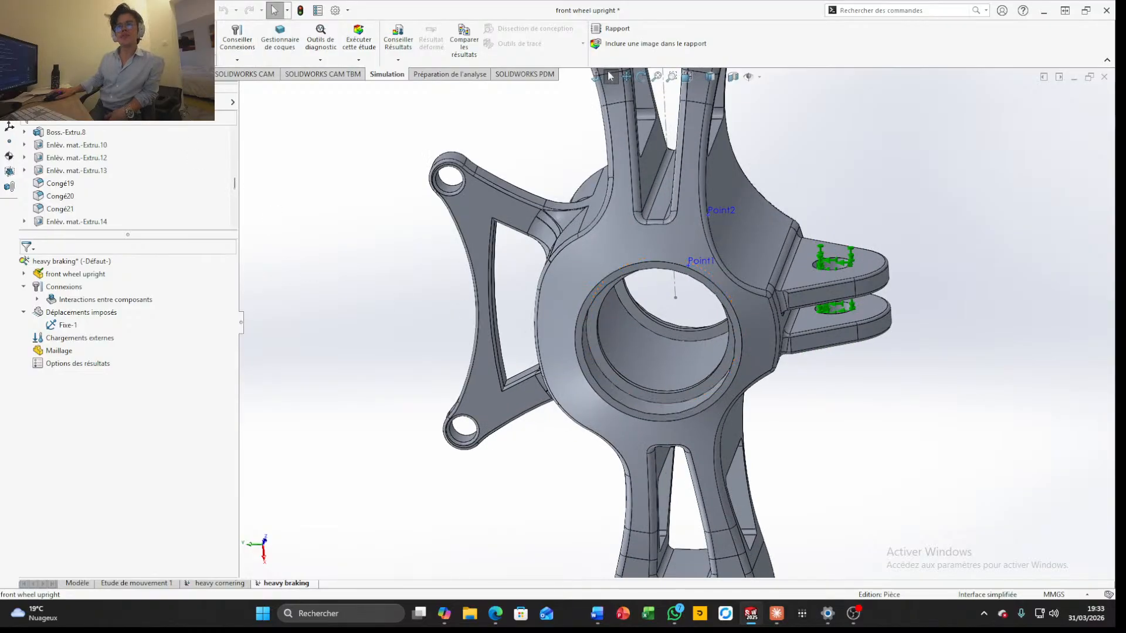
left_click(180, 60)
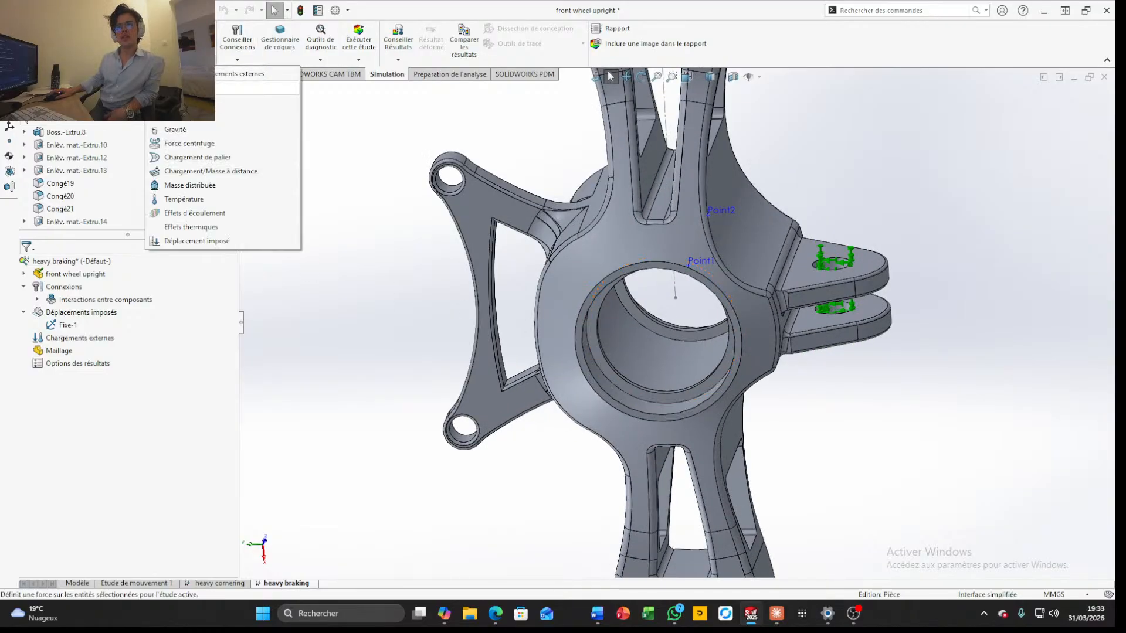
left_click(199, 172)
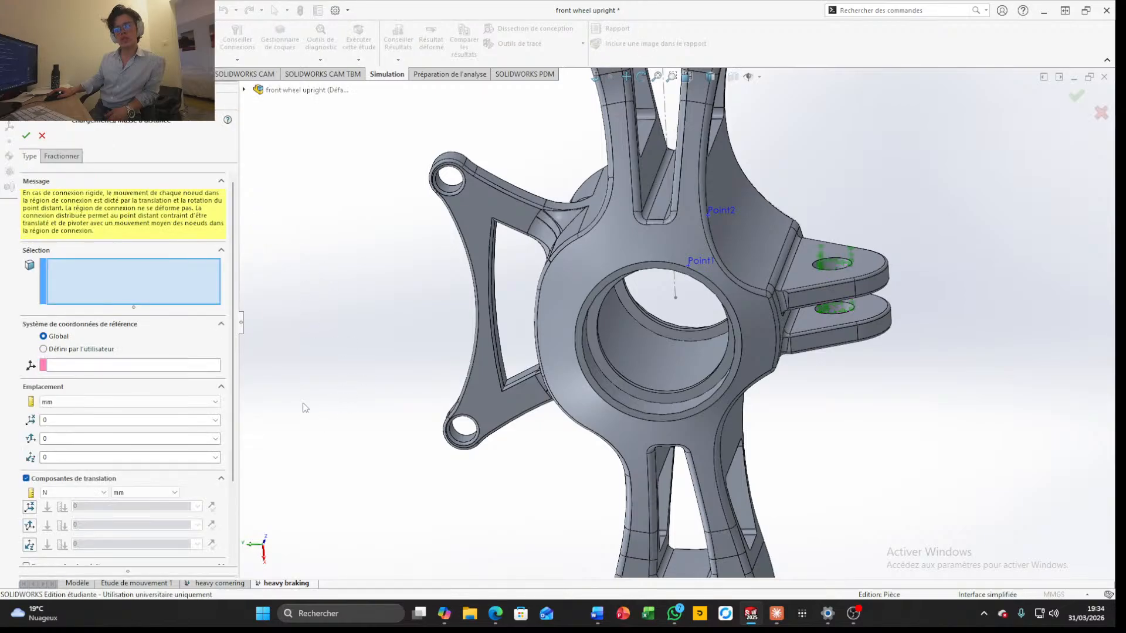
left_click(674, 399)
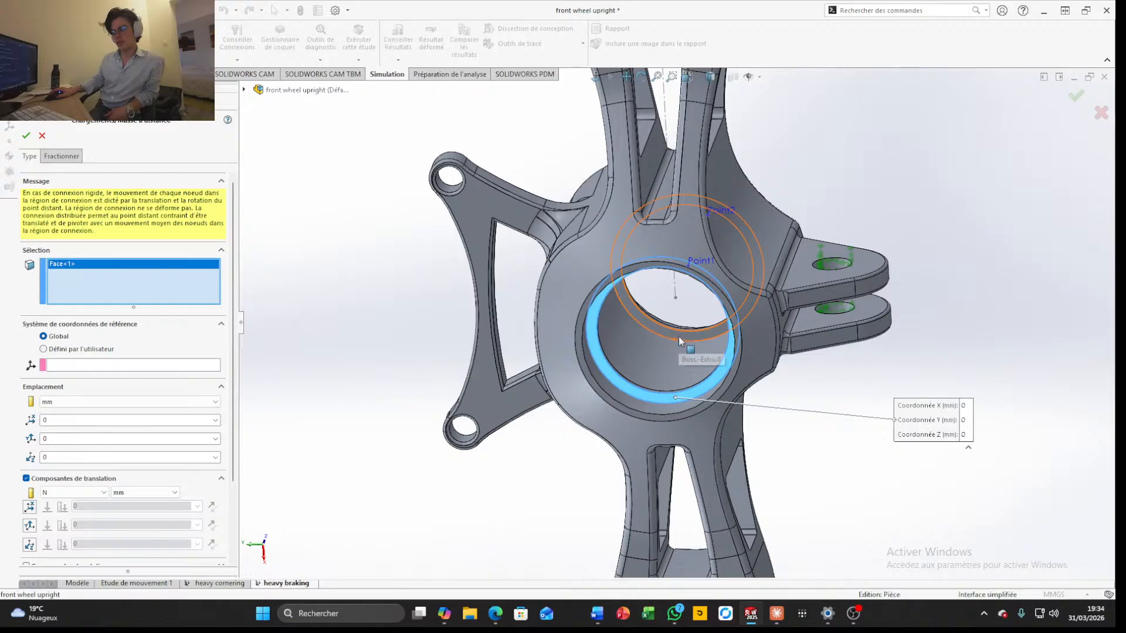
left_click(678, 336)
left_click(652, 409)
middle_click_drag(655, 413, 562, 422)
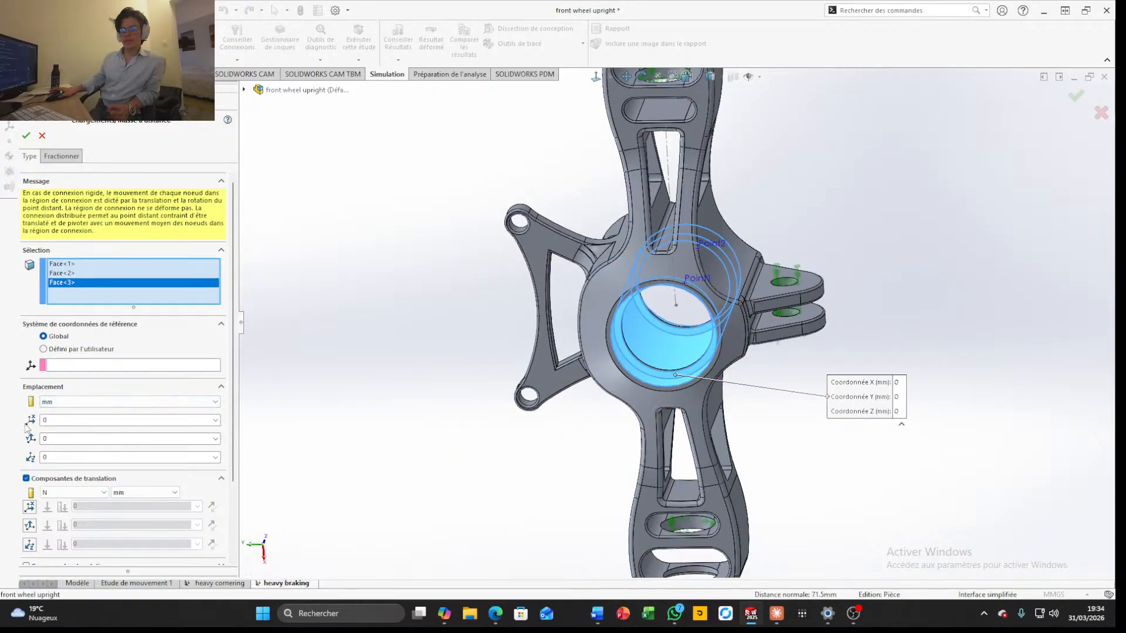
double_click(66, 457)
type("97")
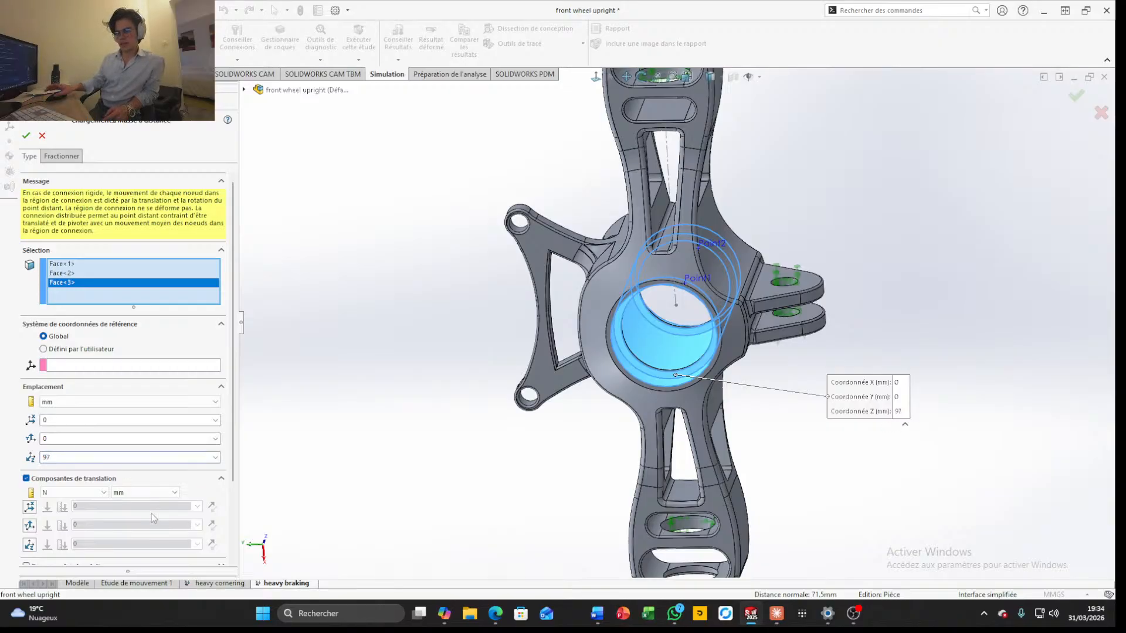
Add a 3000 N force in the X direction to the remote load and reverse its direction
left_click(29, 507)
middle_click_drag(735, 346, 505, 444)
scroll(711, 420, "up", 5)
scroll(711, 420, "down", 4)
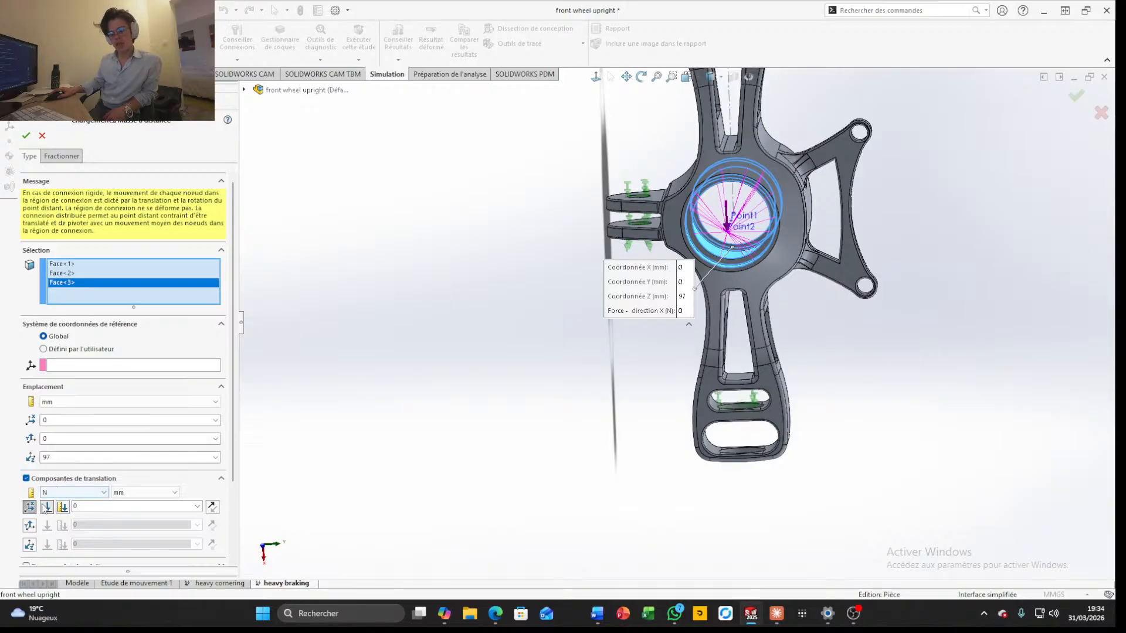
left_click(142, 508)
type("2")
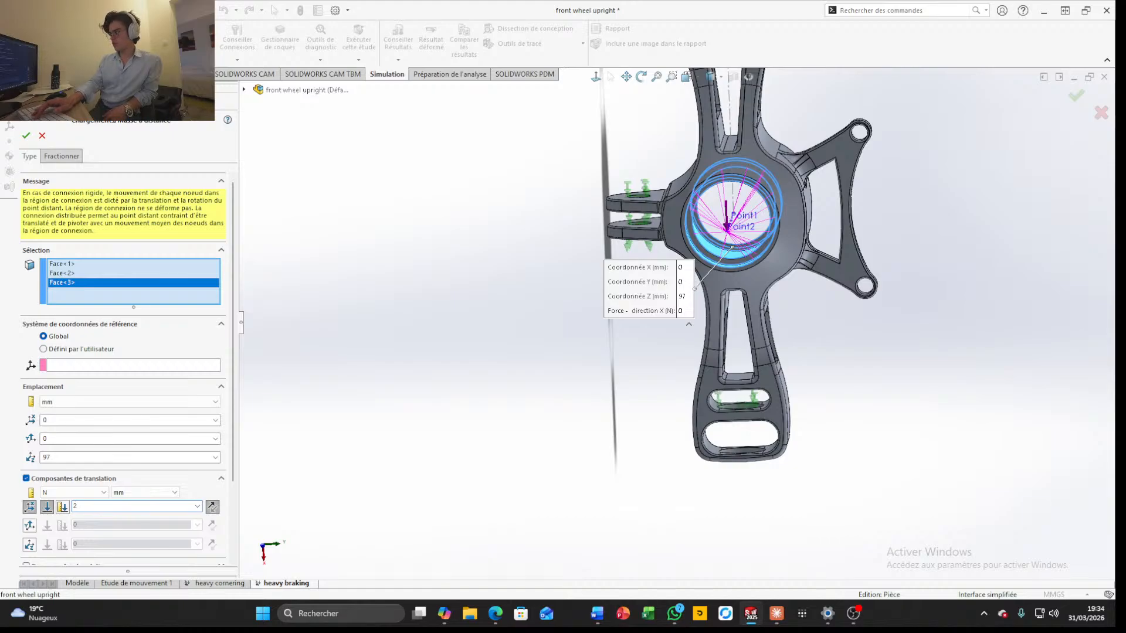
key("BackSpace")
type("3")
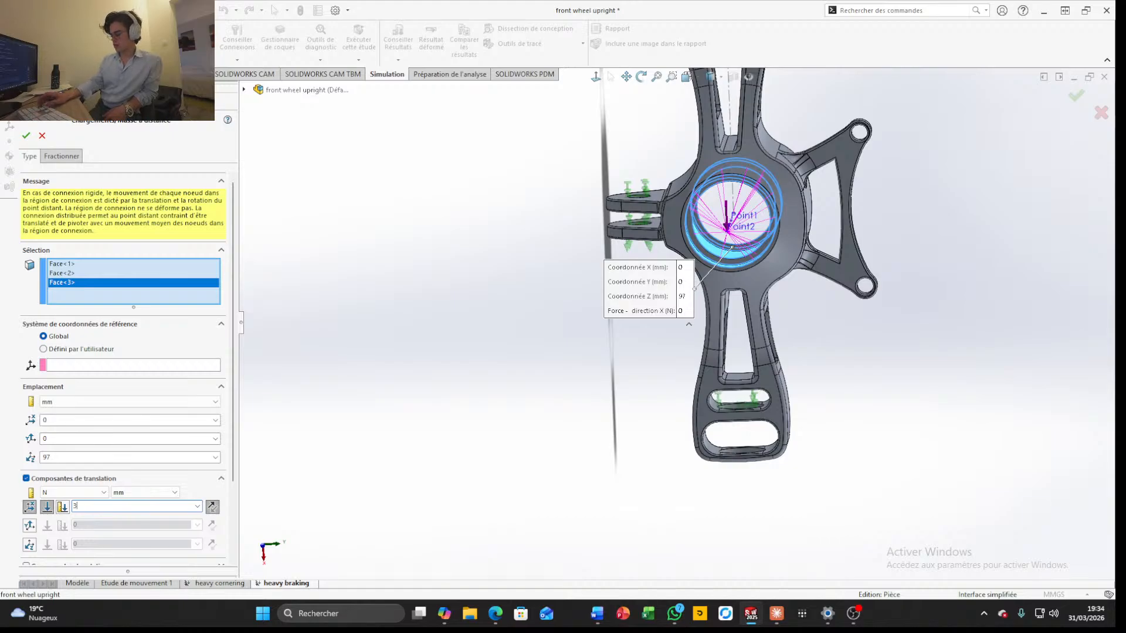
type("000")
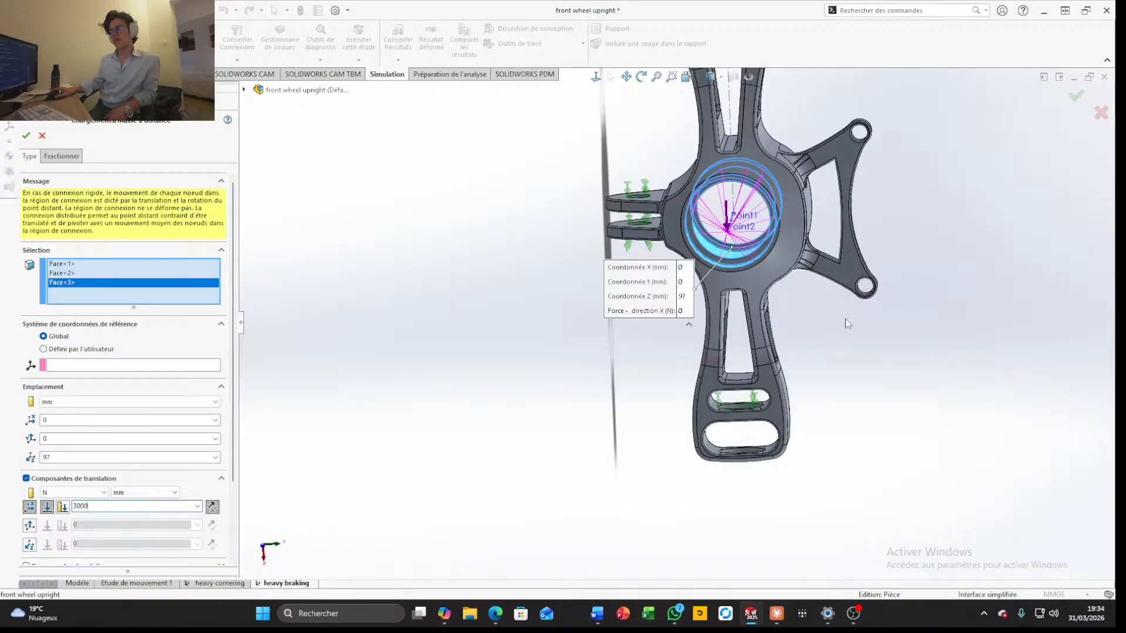
left_click(212, 506)
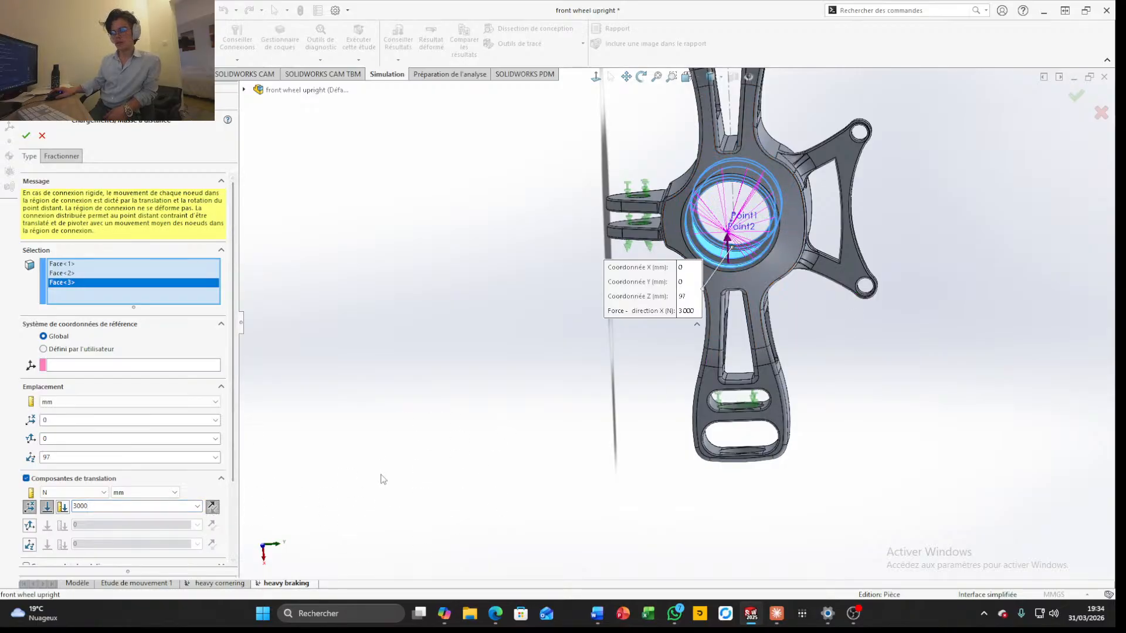
Add a 3000 N force in the Y direction and apply the remote load to the hub bore
left_click(29, 525)
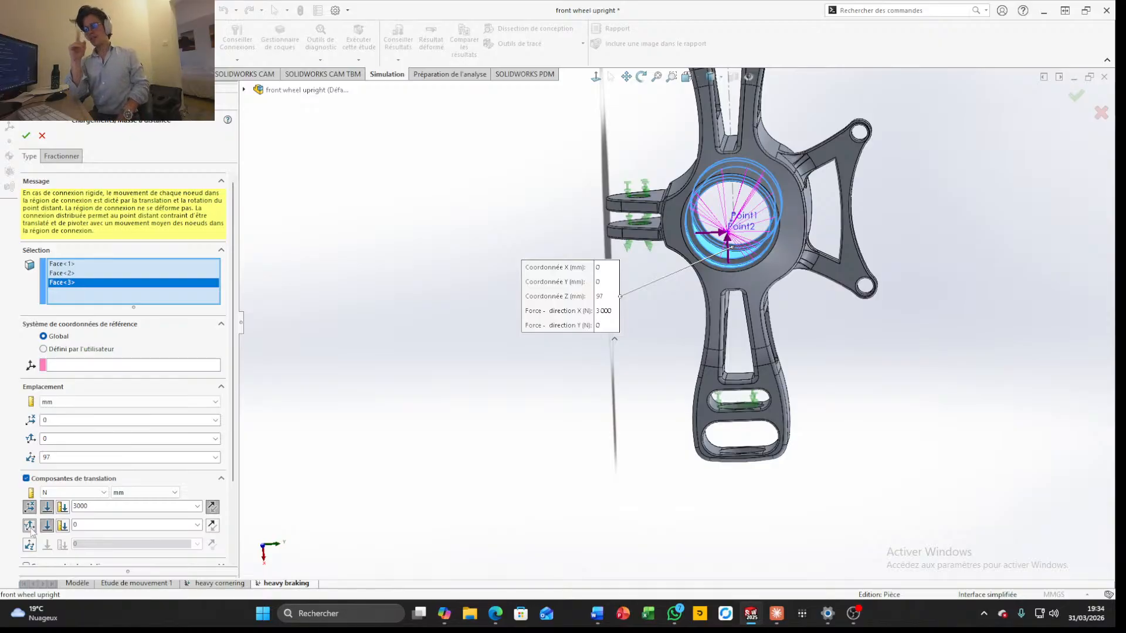
double_click(107, 527)
type("3")
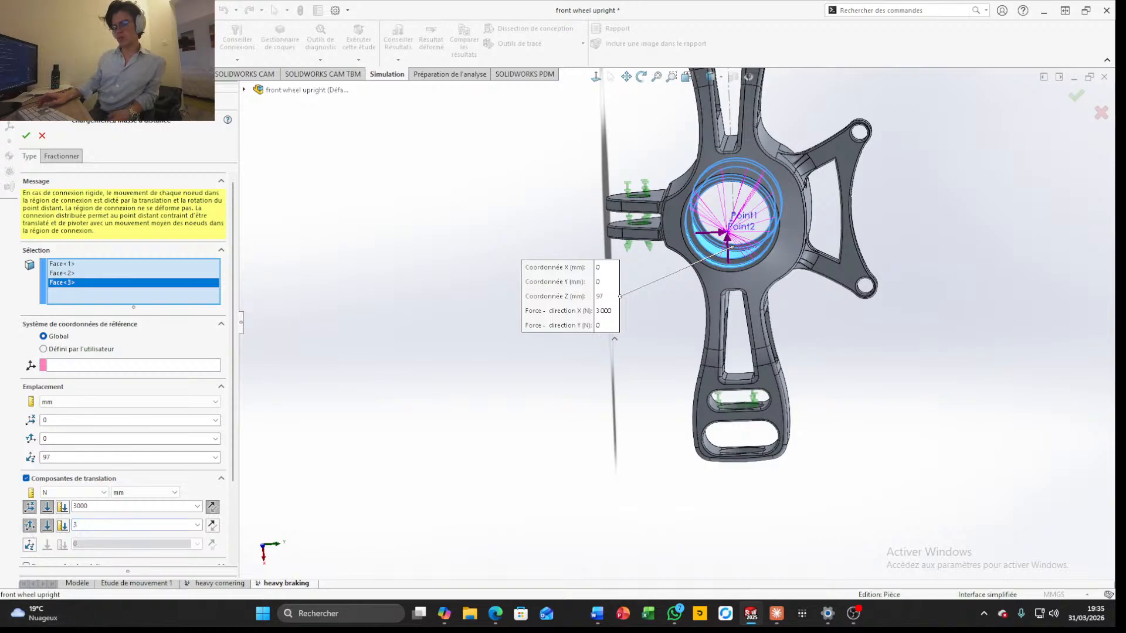
type("000")
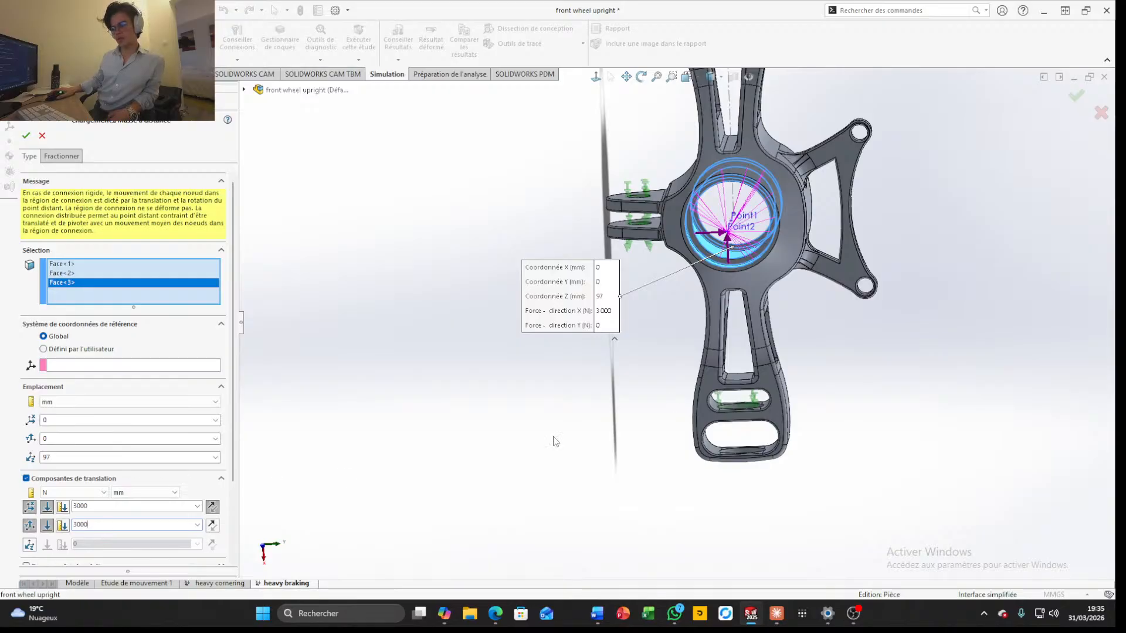
left_click(1078, 97)
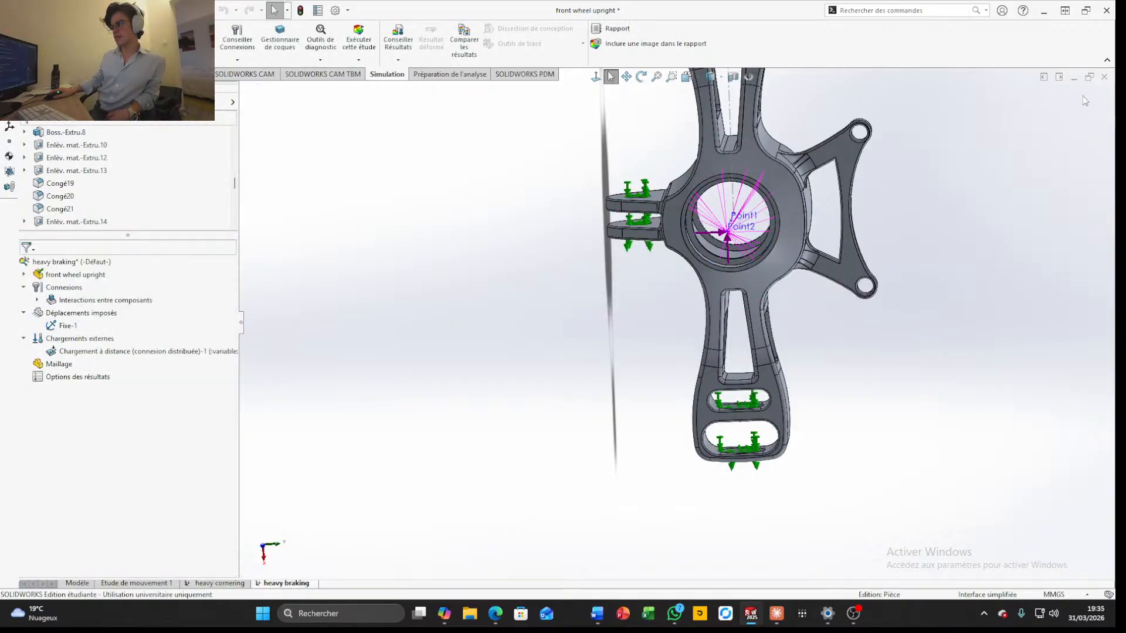
Examine the remote load on the hub bore and the ears of the triangular bracket from several angles
middle_click_drag(977, 200, 616, 410)
scroll(640, 226, "down", 4)
middle_click_drag(656, 230, 655, 263)
scroll(651, 205, "up", 3)
scroll(669, 246, "down", 3)
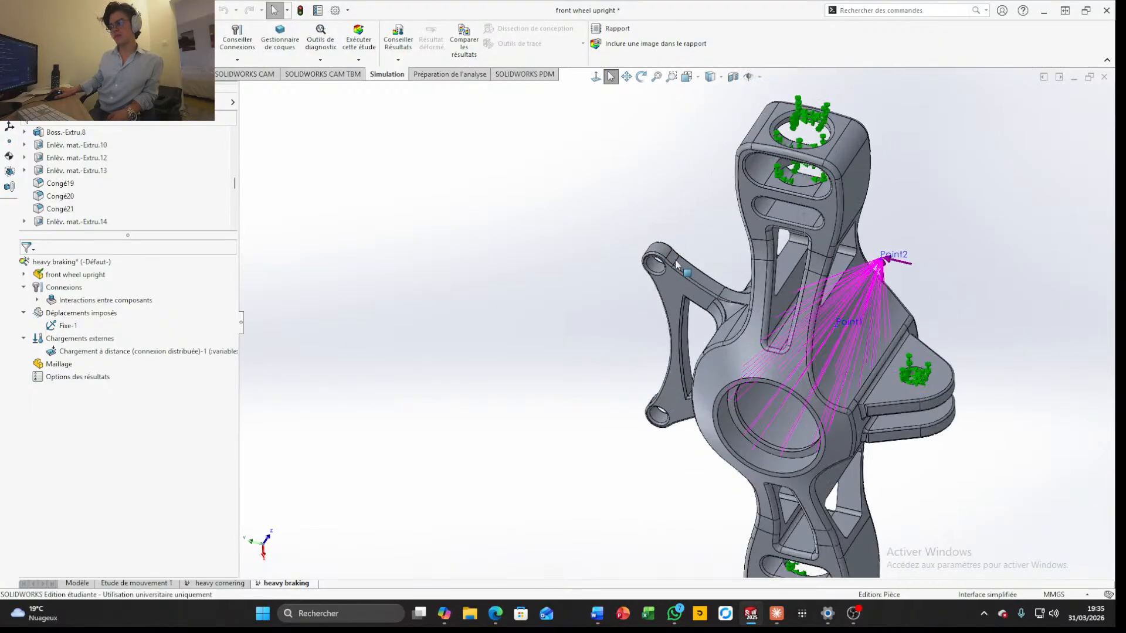
scroll(671, 258, "down", 3)
scroll(671, 258, "up", 6)
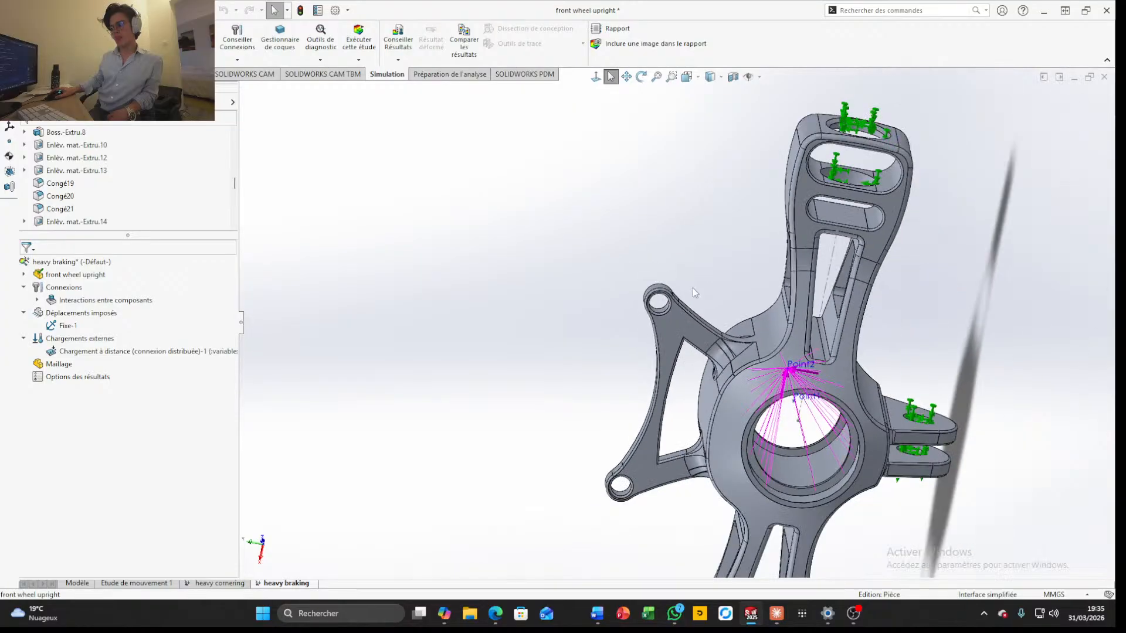
middle_click_drag(721, 333, 723, 267)
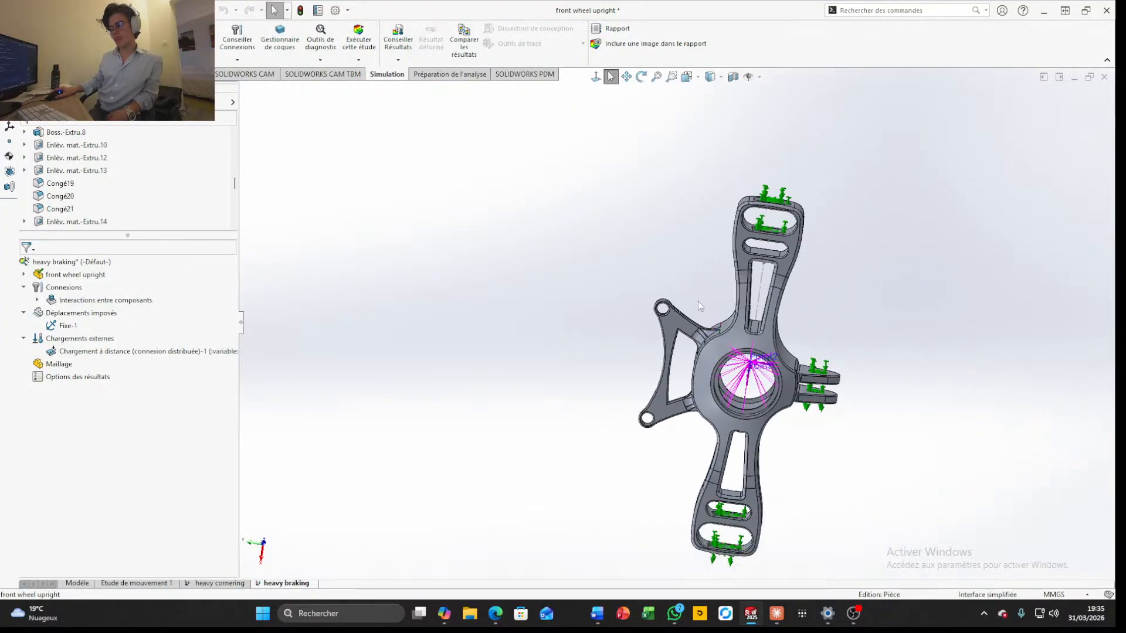
scroll(698, 302, "down", 5)
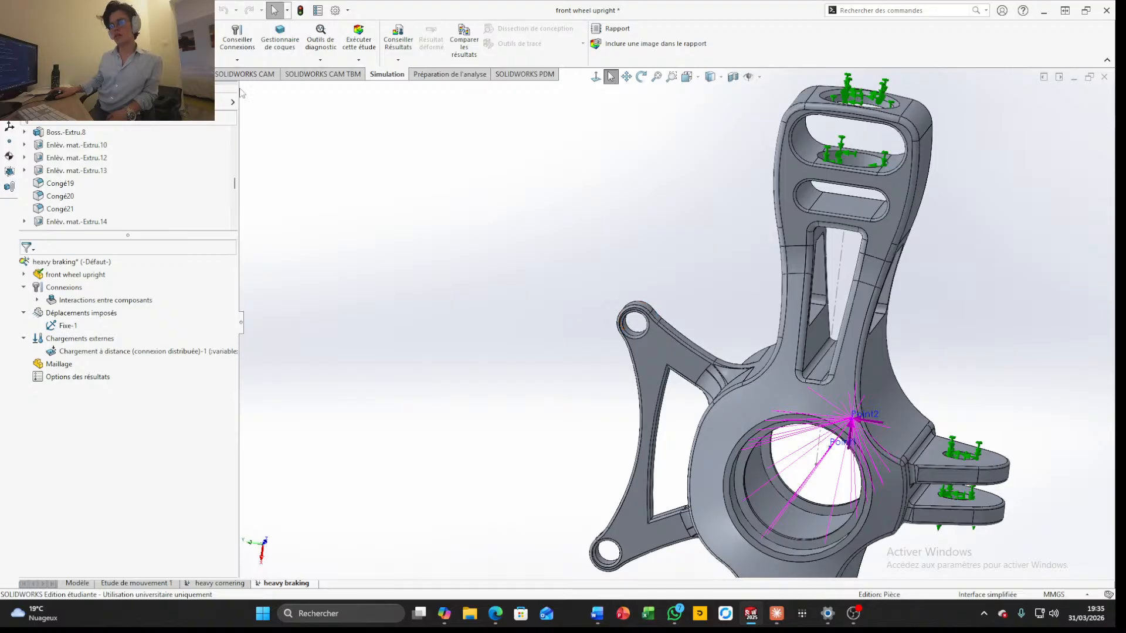
left_click(181, 59)
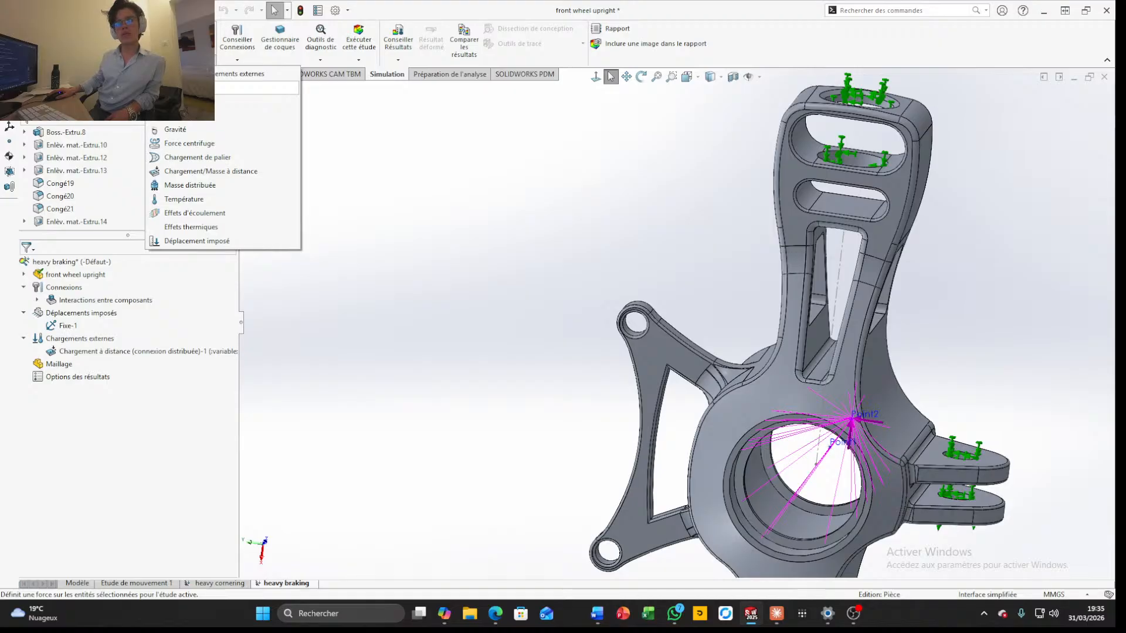
left_click(176, 115)
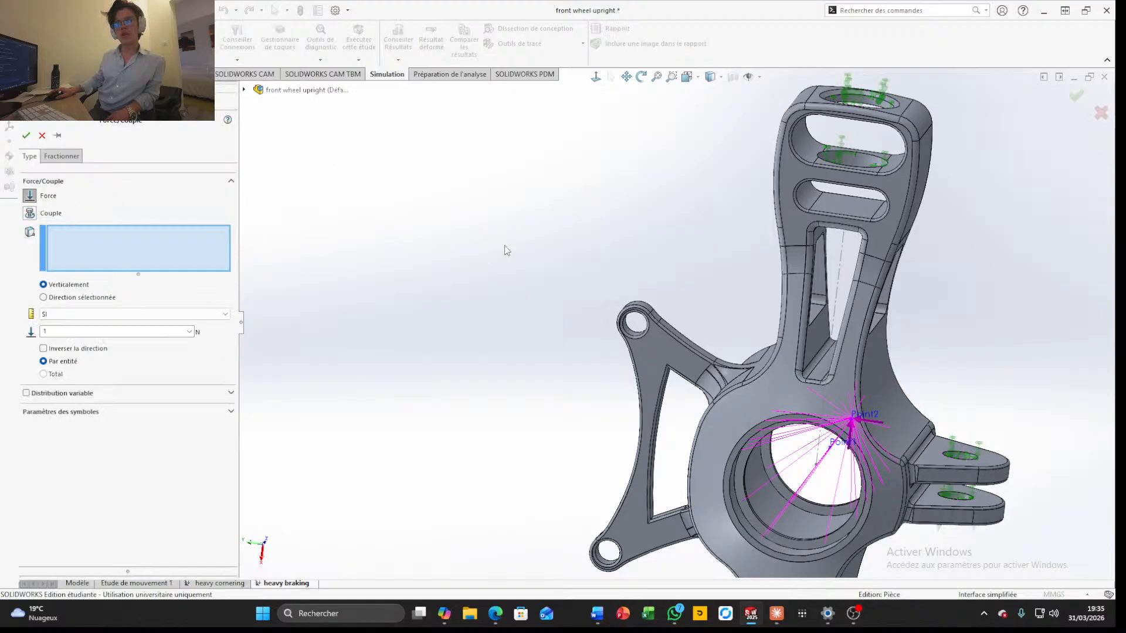
middle_click_drag(605, 272, 584, 379)
scroll(642, 312, "down", 2)
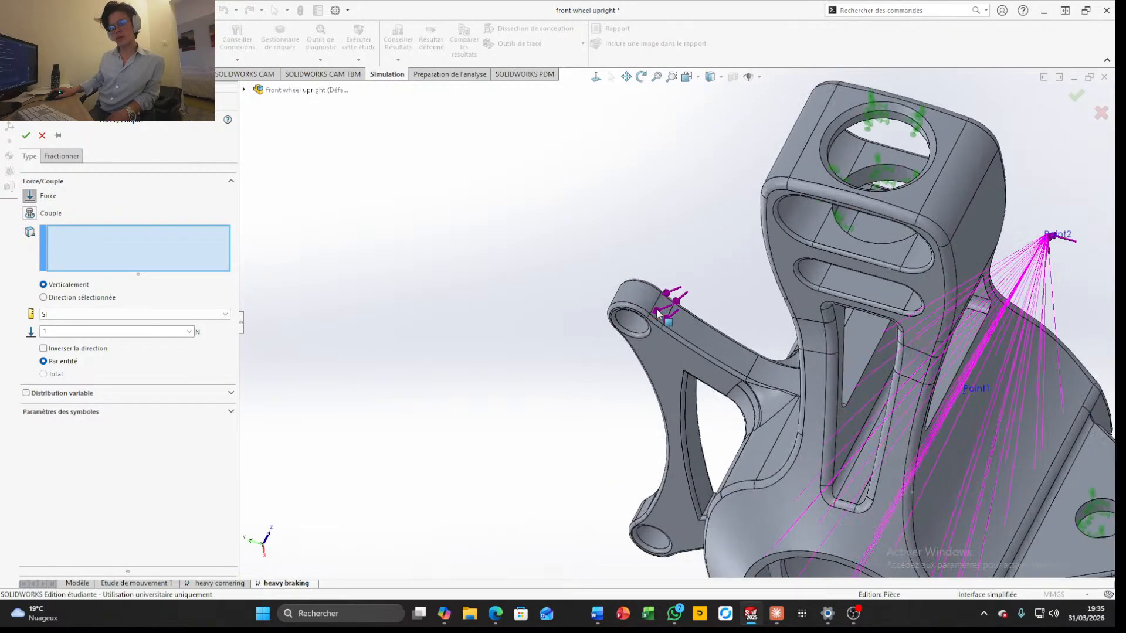
left_click(662, 314)
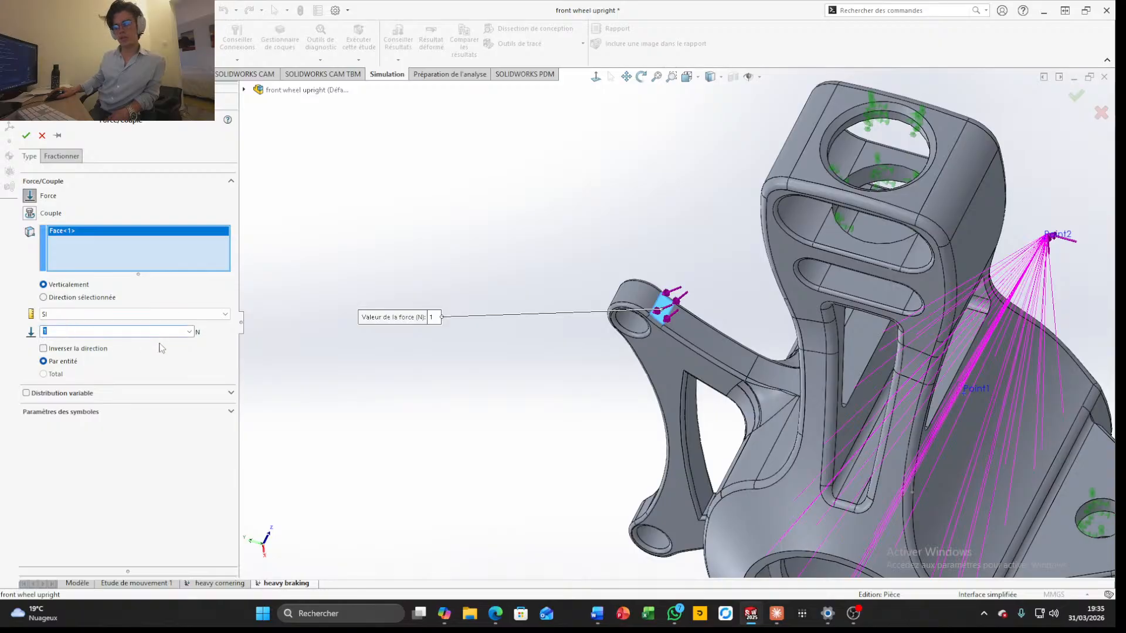
left_click(692, 322)
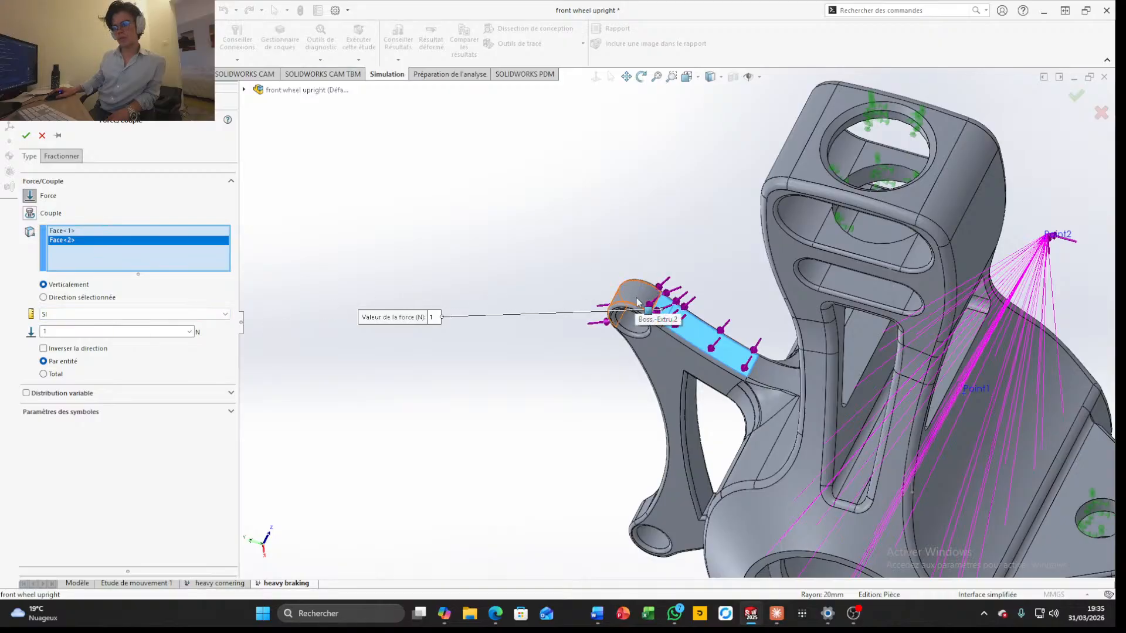
left_click(42, 137)
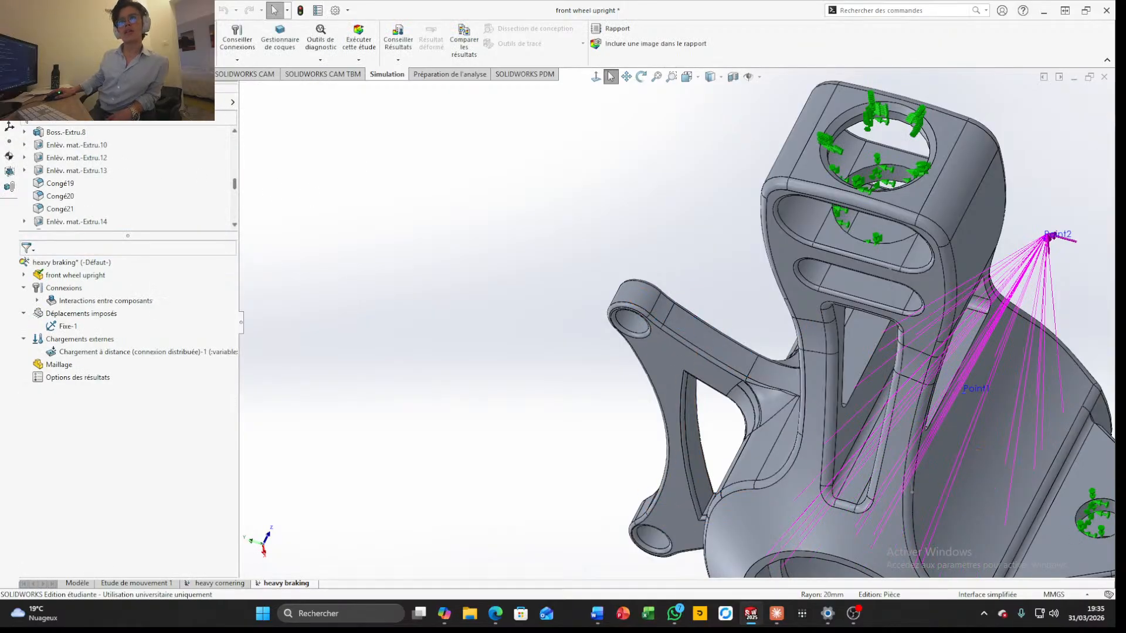
left_click(182, 60)
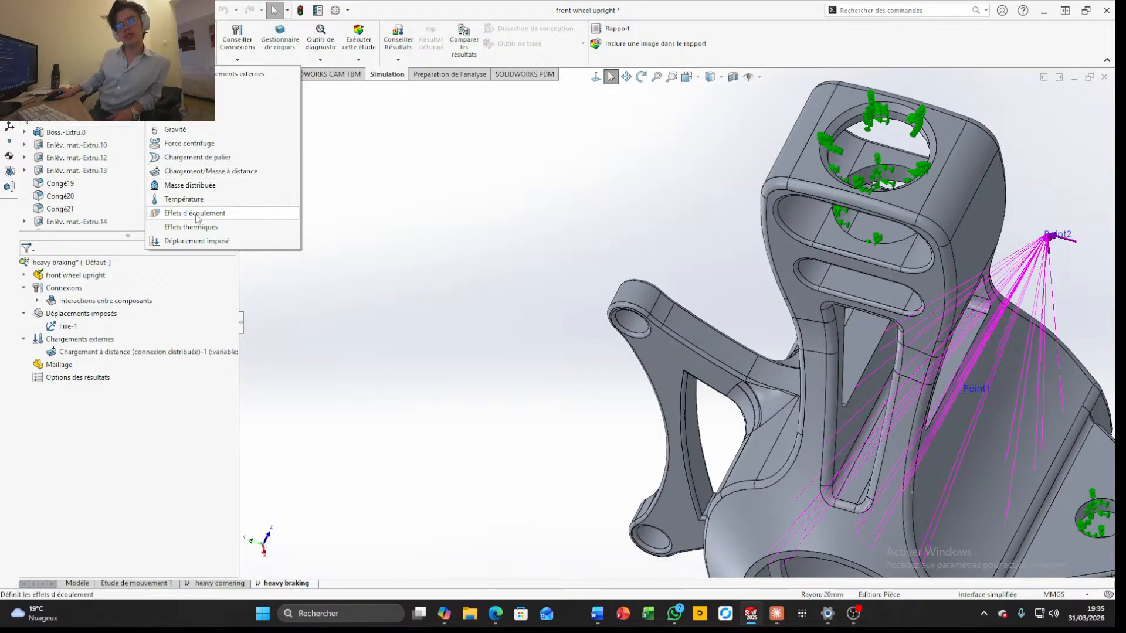
left_click(180, 122)
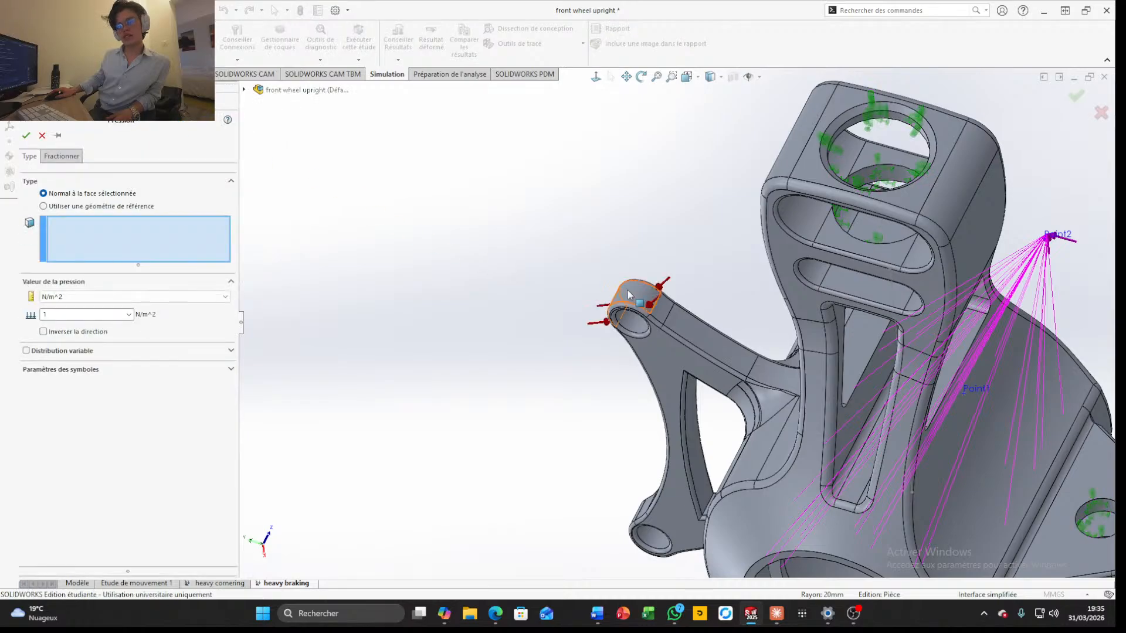
left_click(674, 322)
left_click(649, 306)
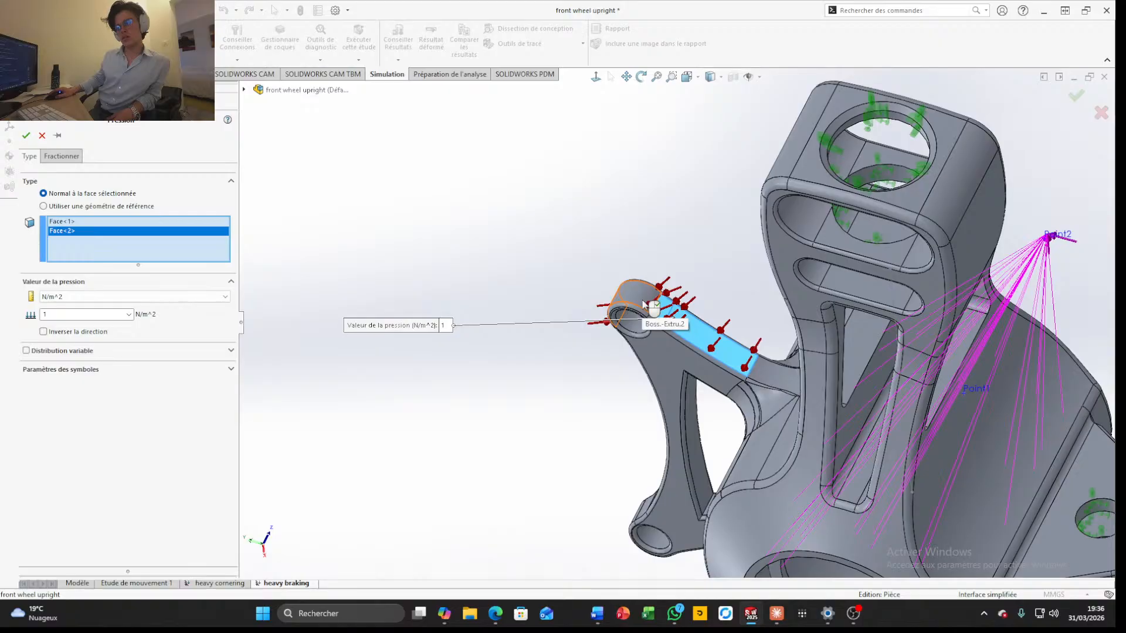
left_click(663, 311)
left_click(683, 326)
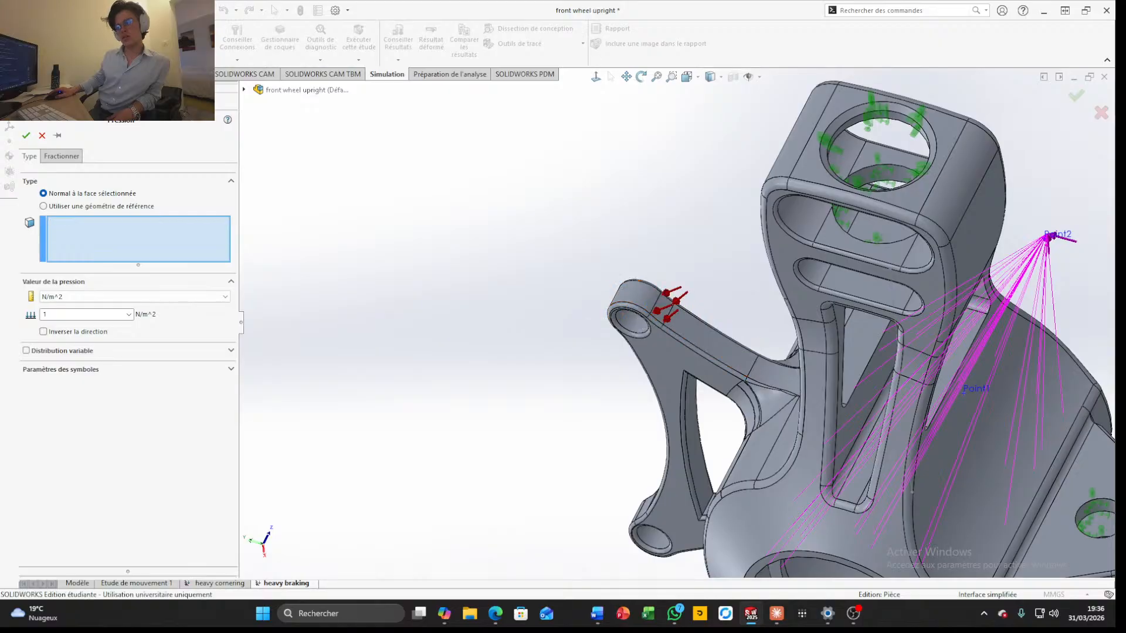
left_click(43, 136)
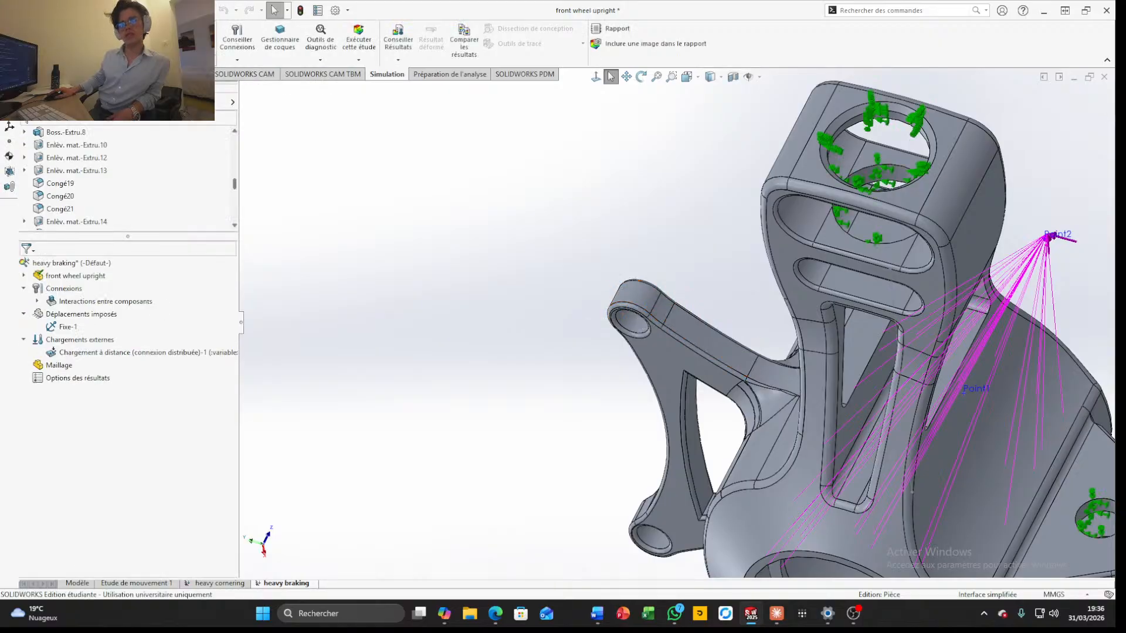
Apply a 3000 N force per face, normal to the small fillet faces beside the two ears of the triangular bracket
left_click(181, 60)
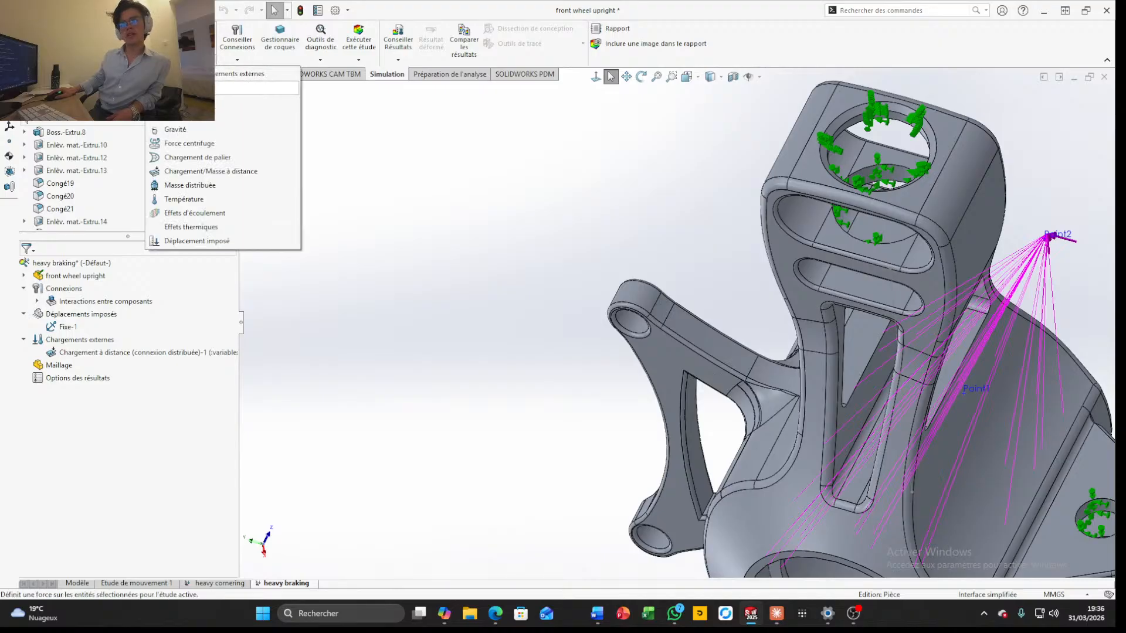
left_click(183, 88)
scroll(677, 317, "down", 3)
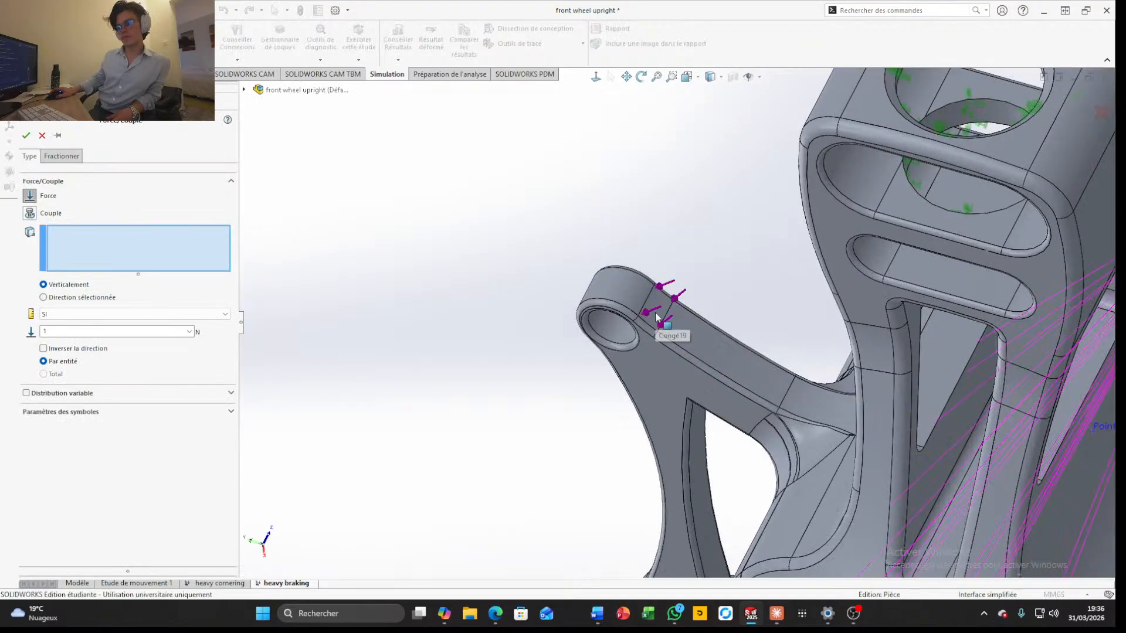
left_click(654, 317)
scroll(657, 433, "up", 4)
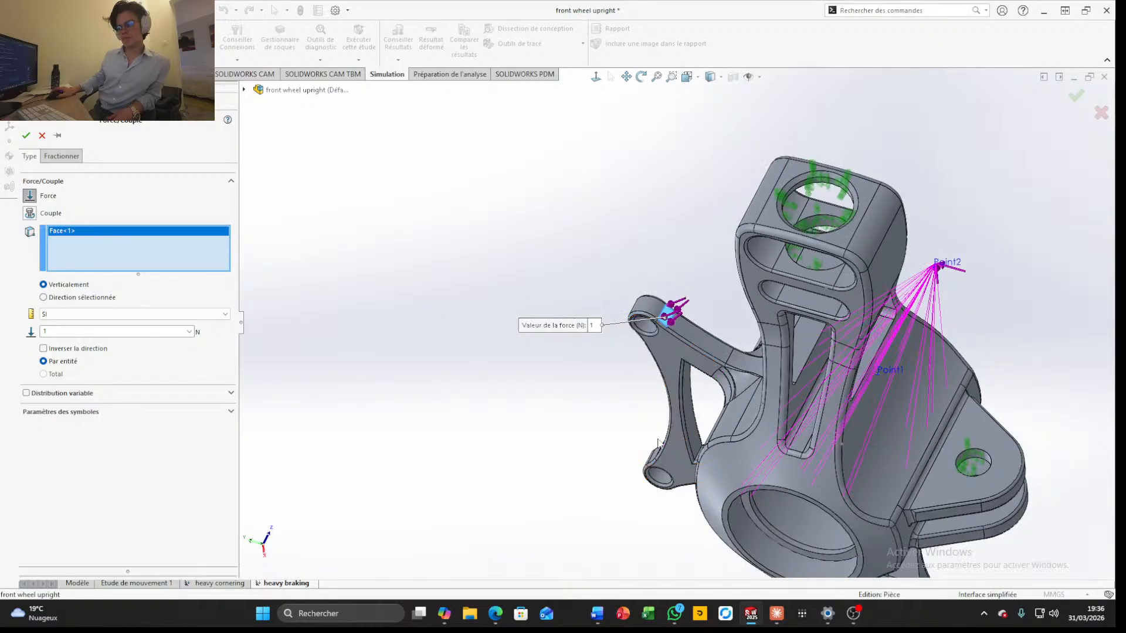
middle_click_drag(656, 435, 698, 449)
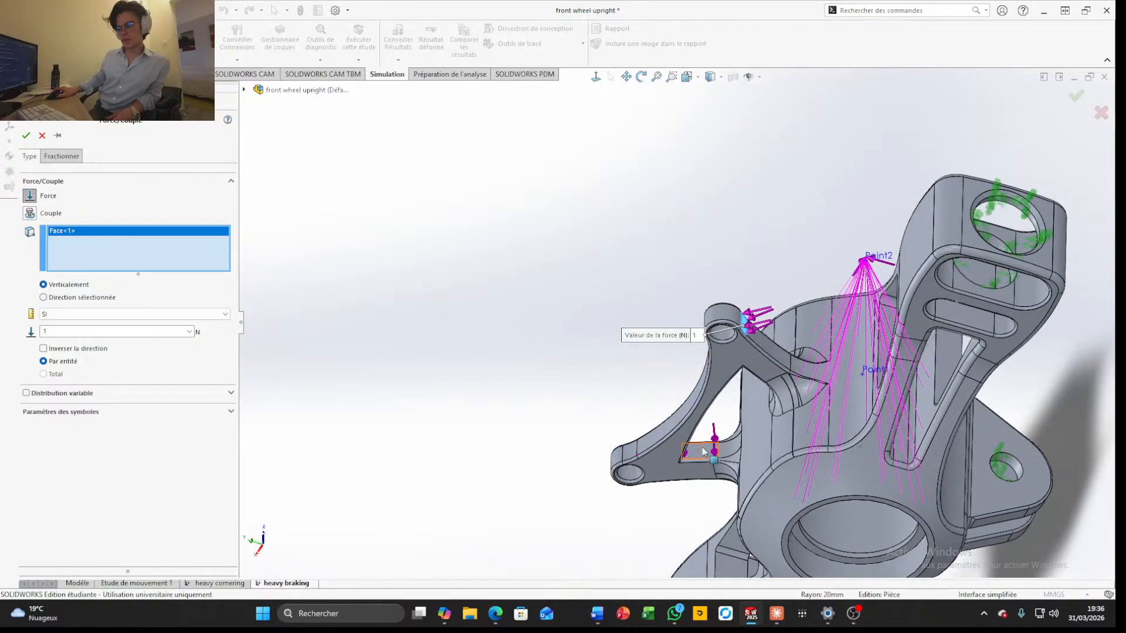
left_click(629, 457)
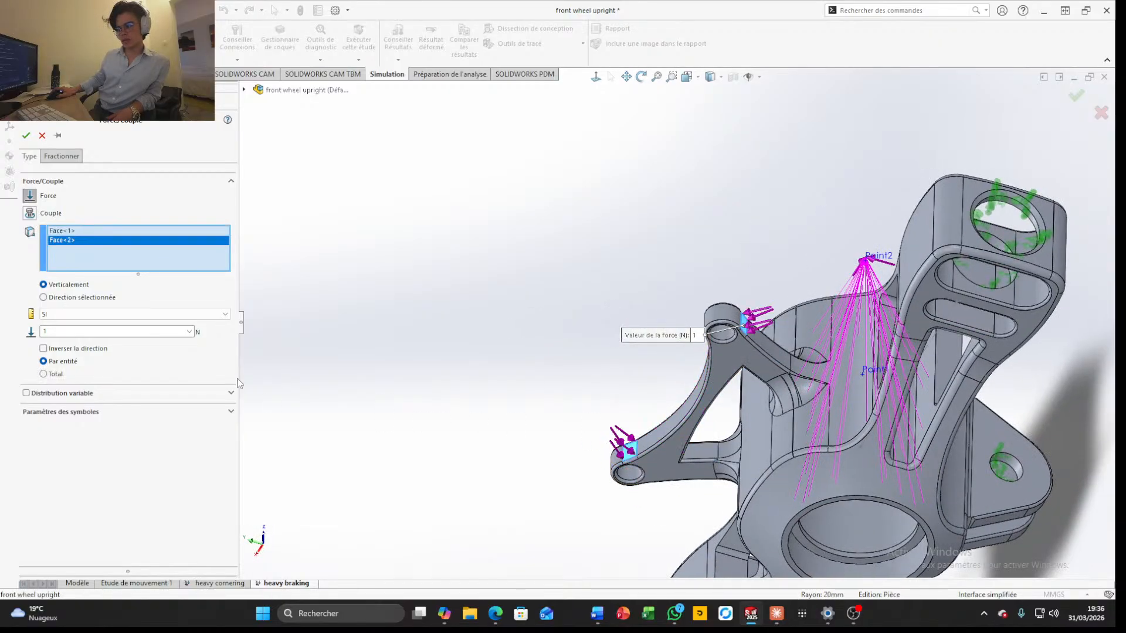
double_click(108, 332)
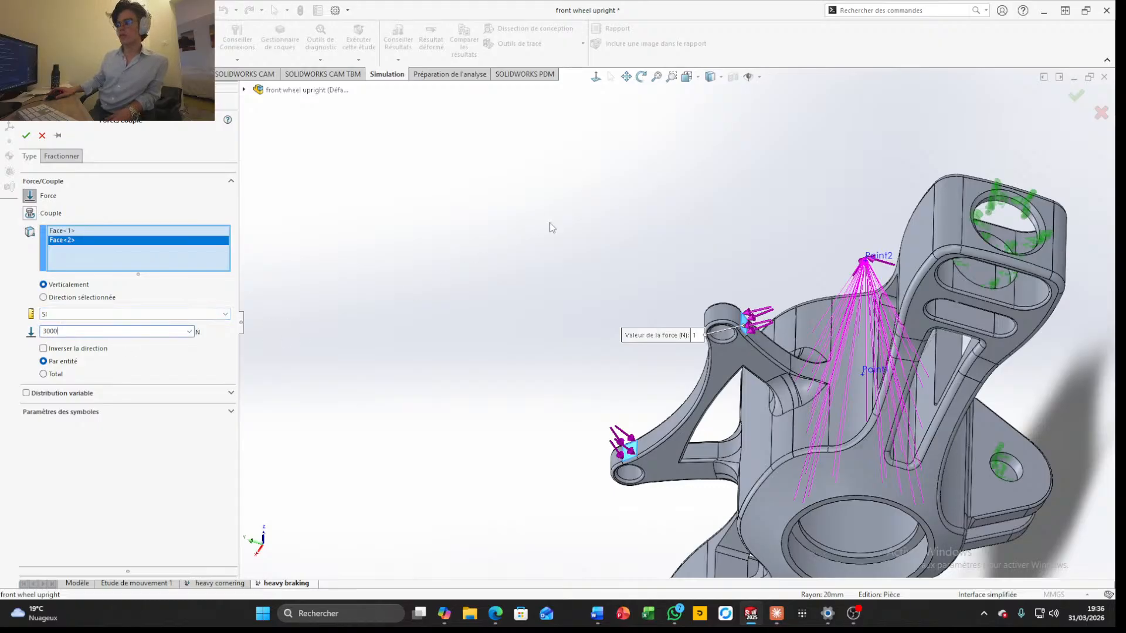
scroll(672, 314, "up", 3)
left_click(1076, 96)
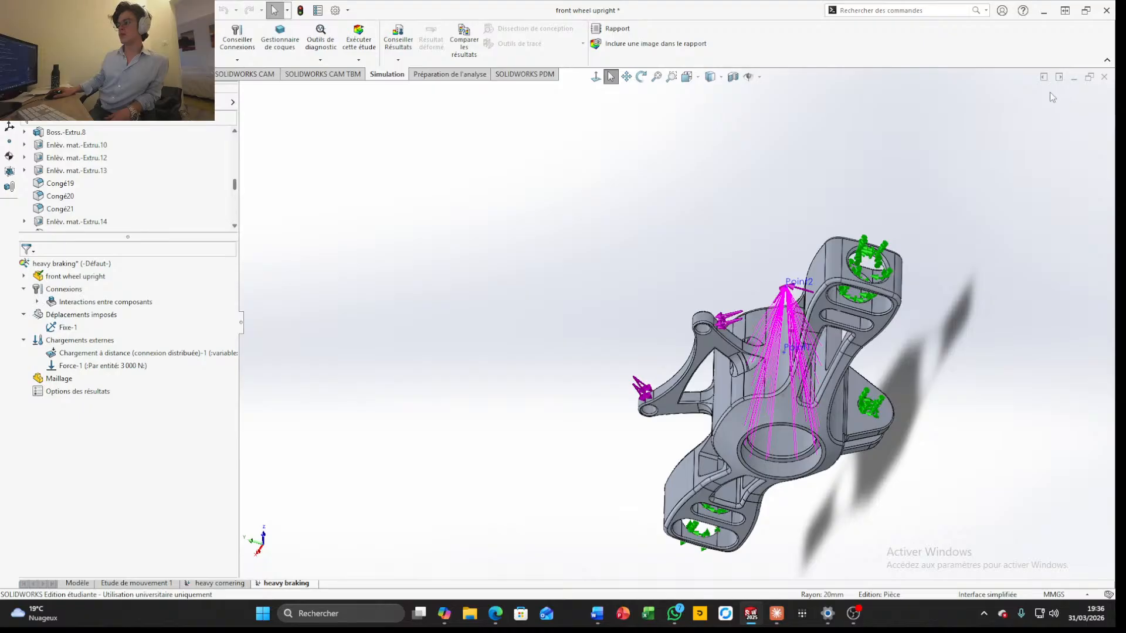
middle_click_drag(1050, 93, 789, 237)
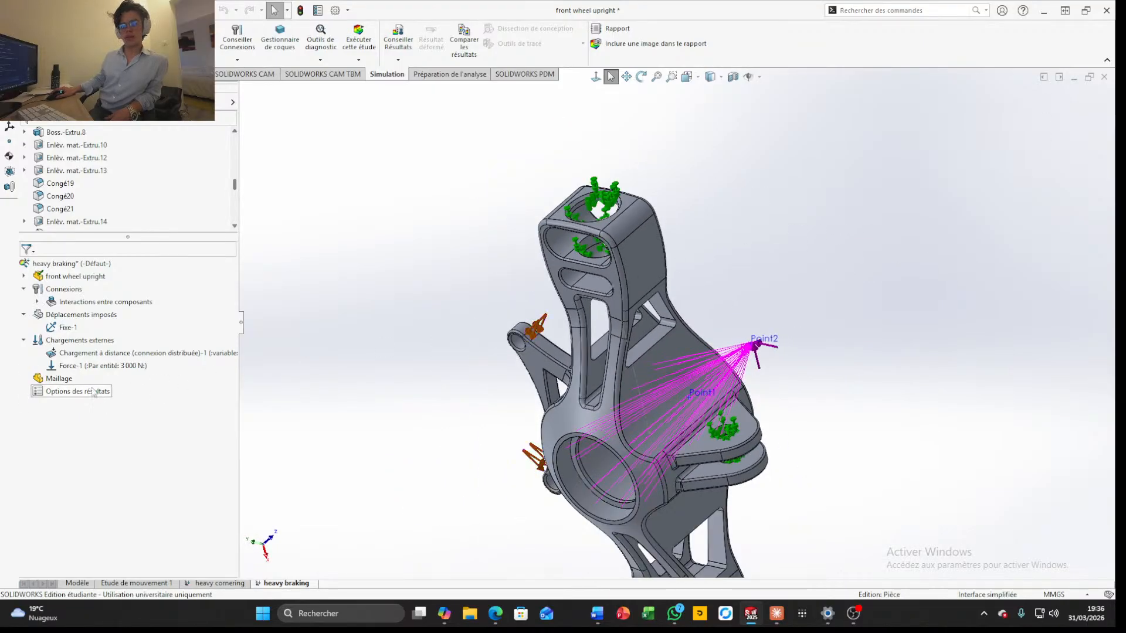
Create the mesh for the heavy braking study with the default density
right_click(48, 380)
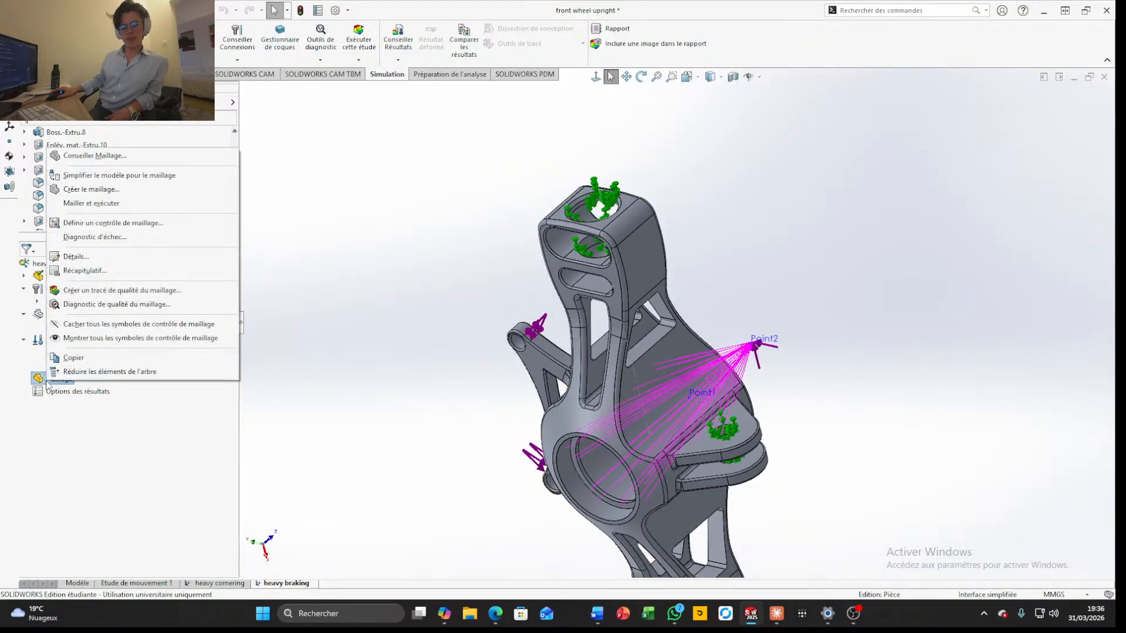
left_click(96, 190)
scroll(638, 372, "up", 3)
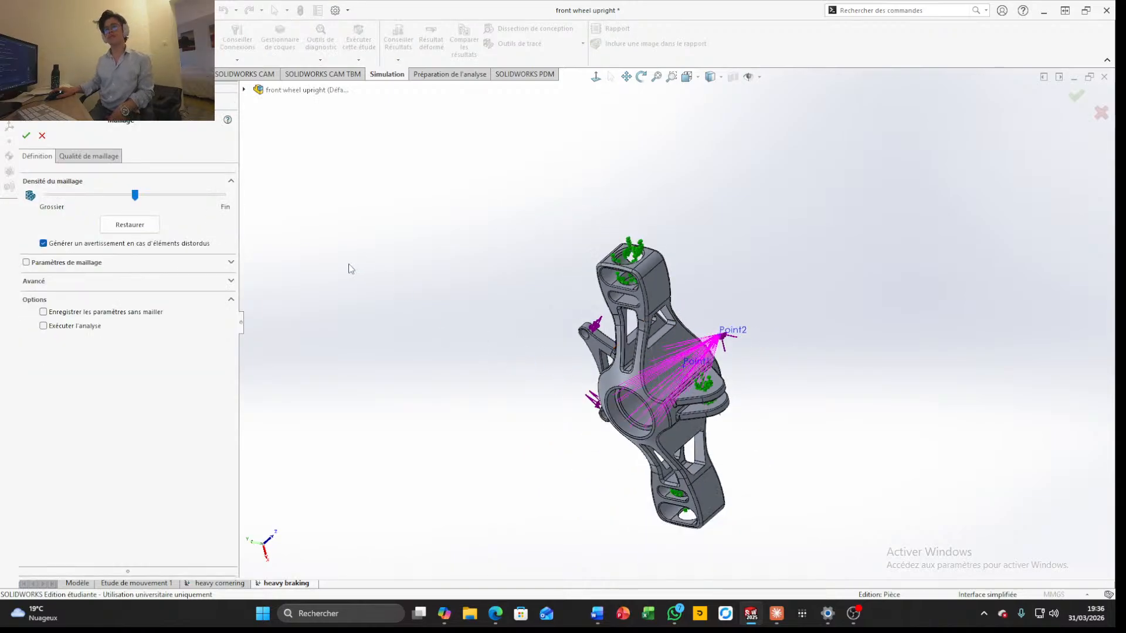
left_click(25, 135)
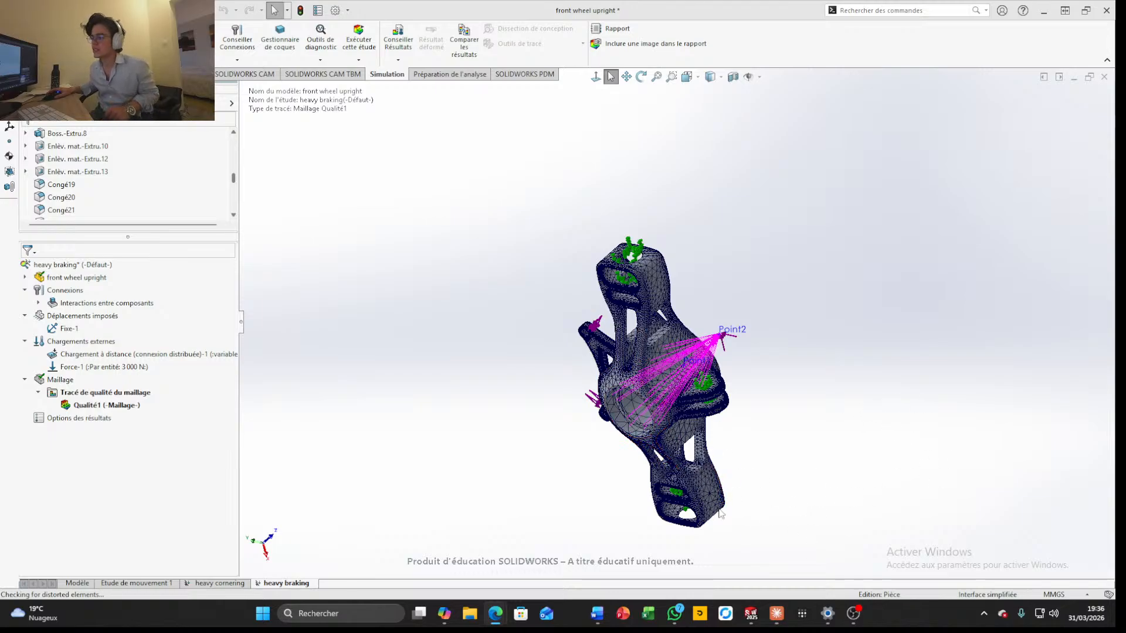
scroll(611, 403, "down", 4)
scroll(643, 457, "up", 4)
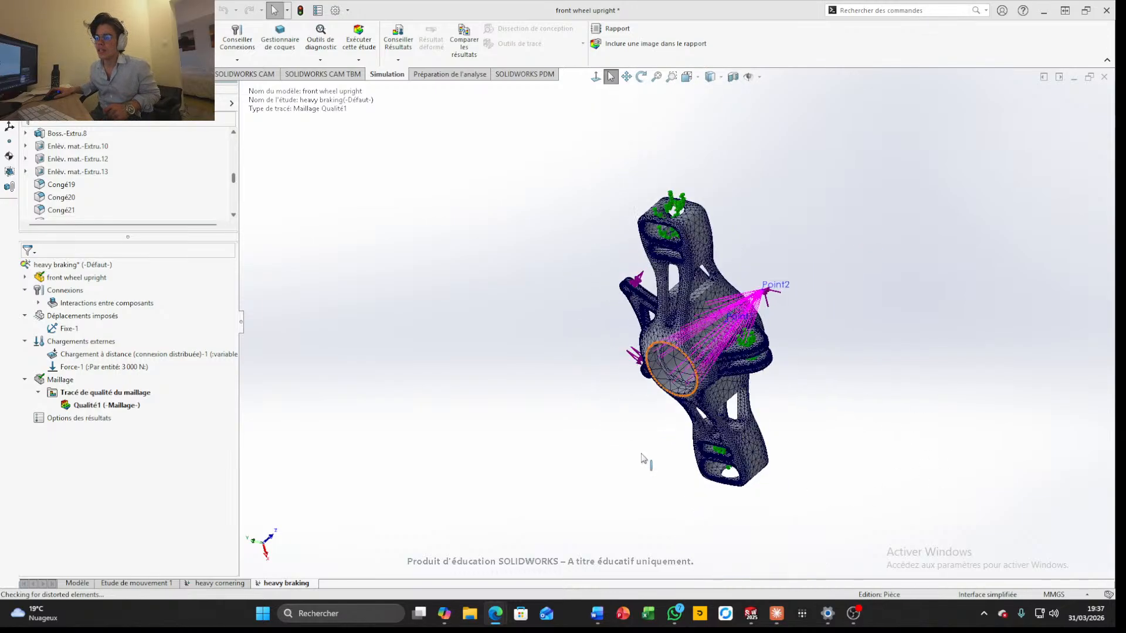
Start a mesh control and select three faces of the mounting holes at the end of one upright arm
right_click(60, 382)
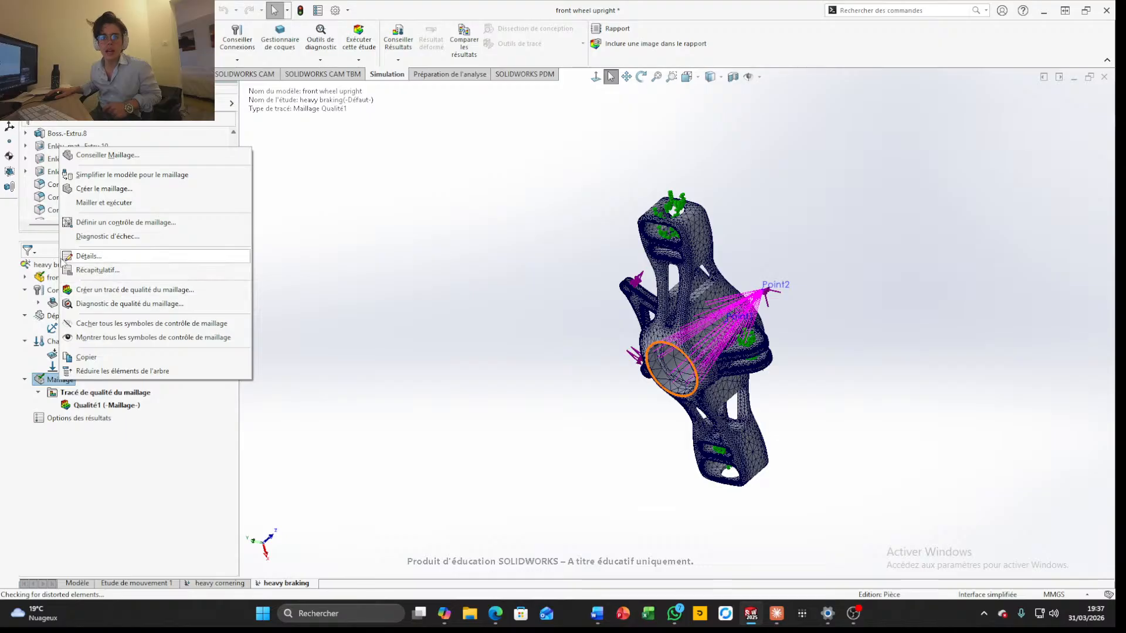
left_click(94, 224)
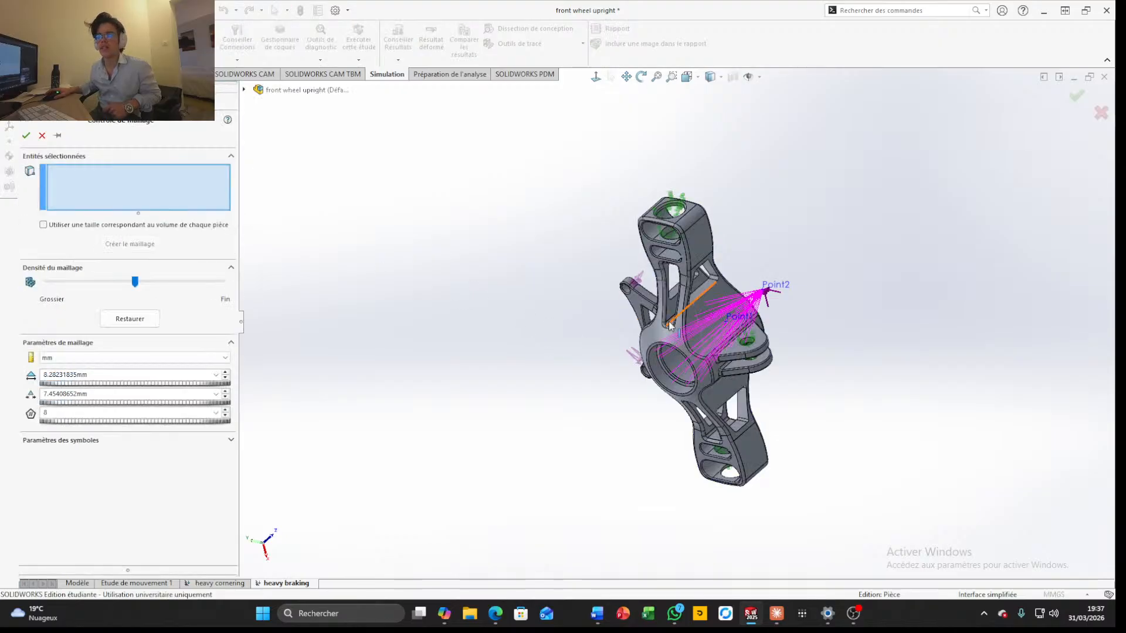
scroll(631, 202, "down", 5)
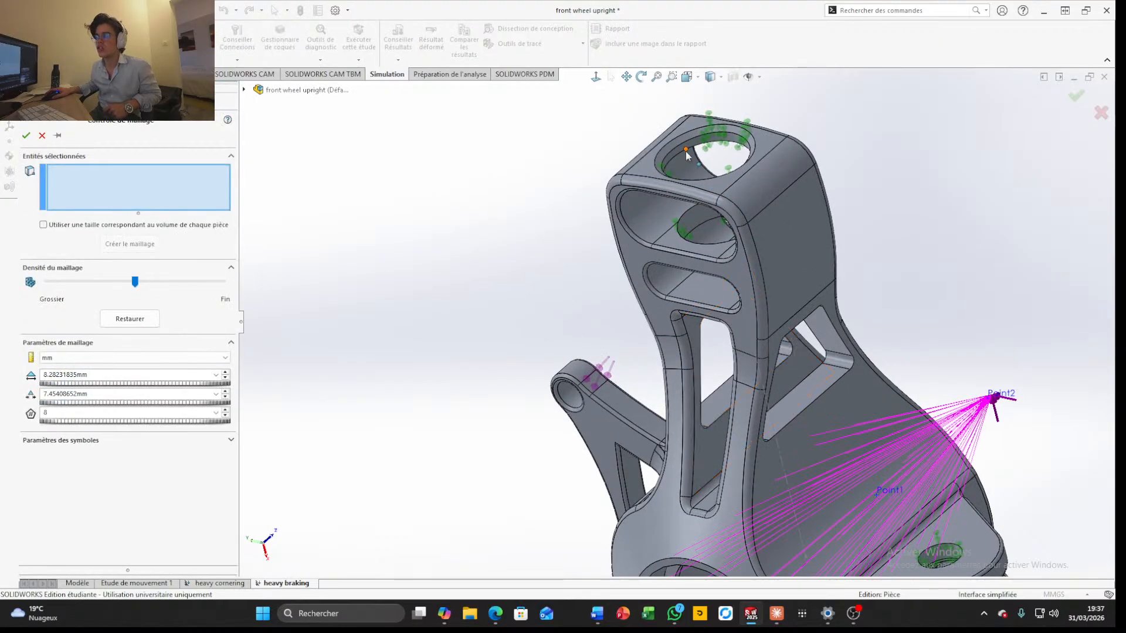
scroll(677, 149, "down", 3)
left_click(686, 195)
left_click(696, 215)
scroll(698, 218, "up", 6)
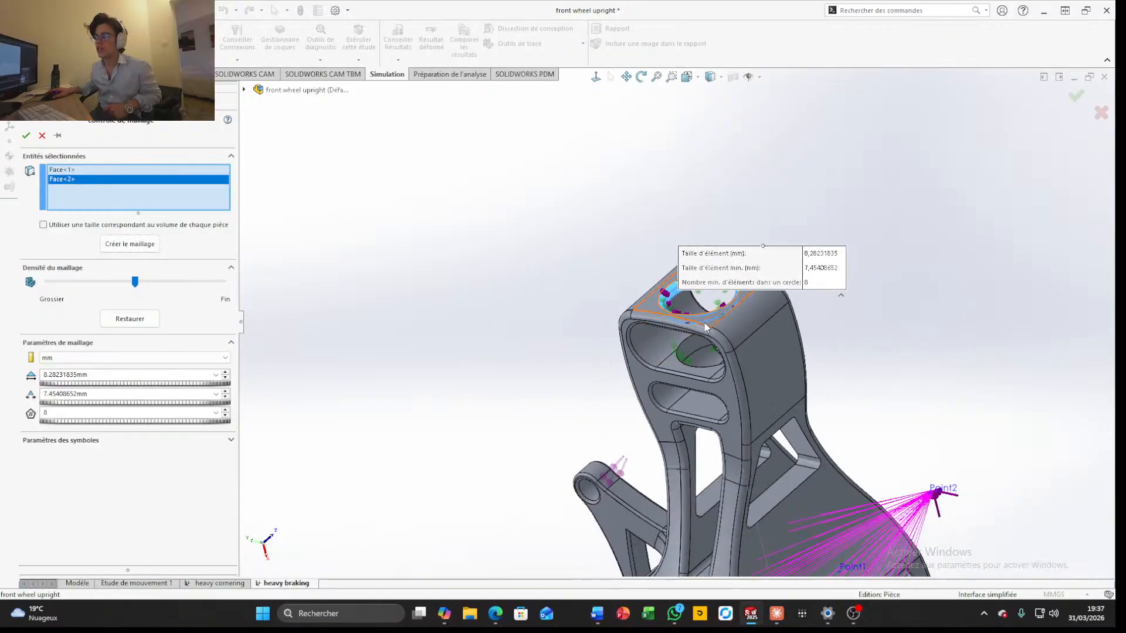
scroll(705, 323, "down", 4)
left_click(694, 360)
scroll(698, 384, "up", 7)
Add the hole faces of the two side mounting lugs to the mesh control selection
middle_click_drag(753, 428, 721, 427)
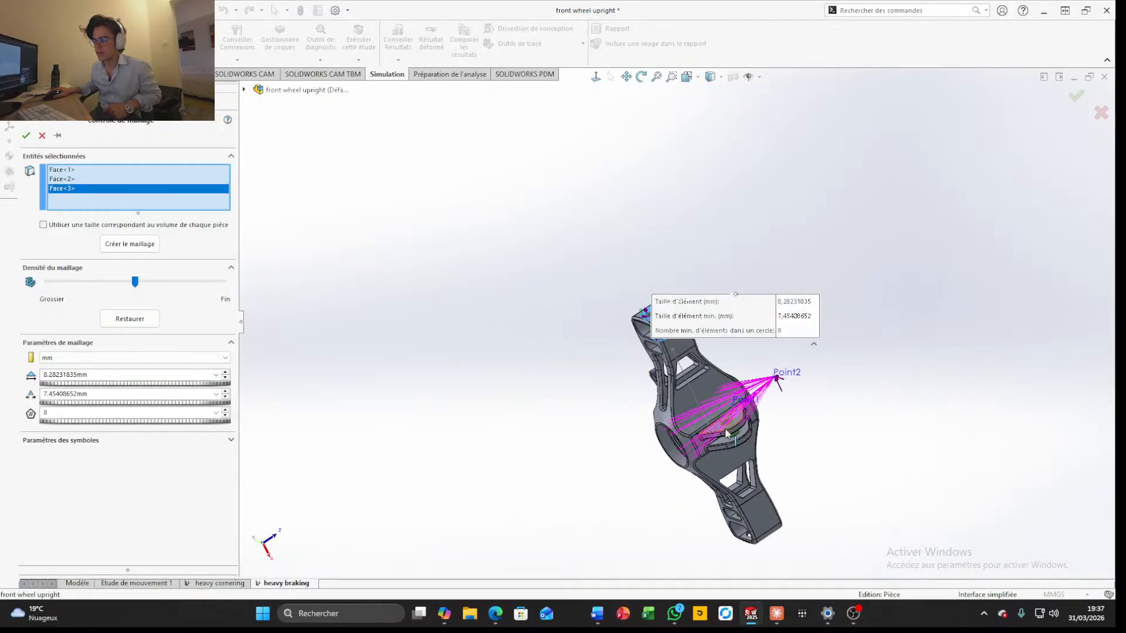
scroll(722, 427, "down", 7)
scroll(674, 421, "down", 5)
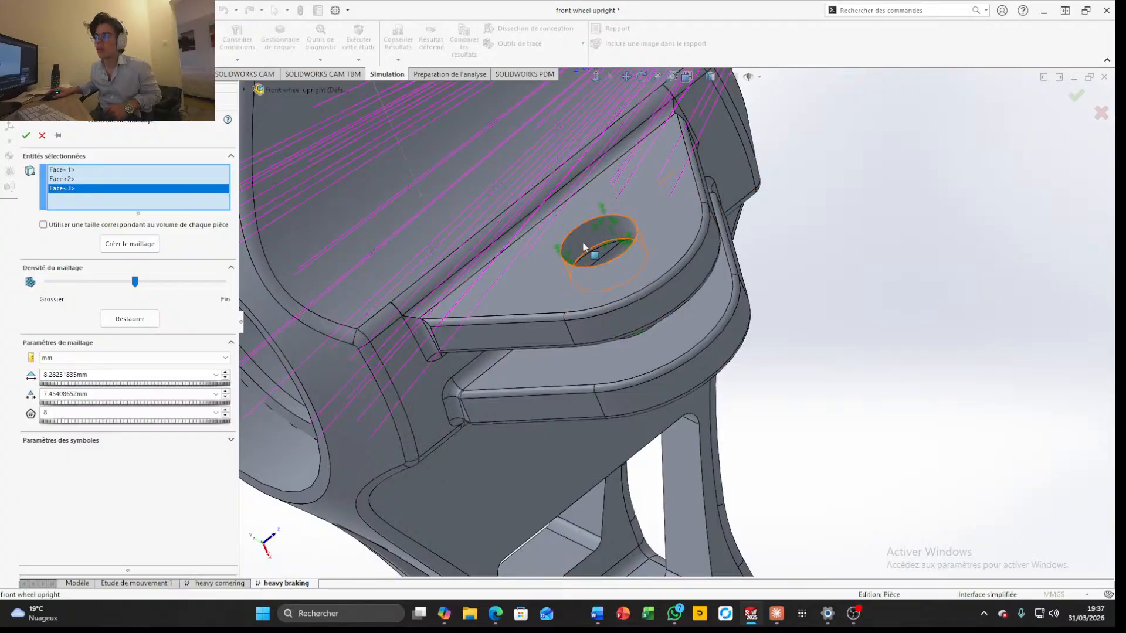
left_click(596, 244)
scroll(636, 311, "up", 1)
scroll(635, 307, "up", 4)
middle_click_drag(645, 316, 610, 295)
middle_click_drag(669, 340, 776, 316)
scroll(590, 324, "down", 5)
left_click(636, 285)
left_click(660, 300)
scroll(667, 318, "up", 7)
Add the hole rim and inner hole faces at the end of the opposite arm to the mesh control, leaving out the flat end face
scroll(674, 293, "down", 10)
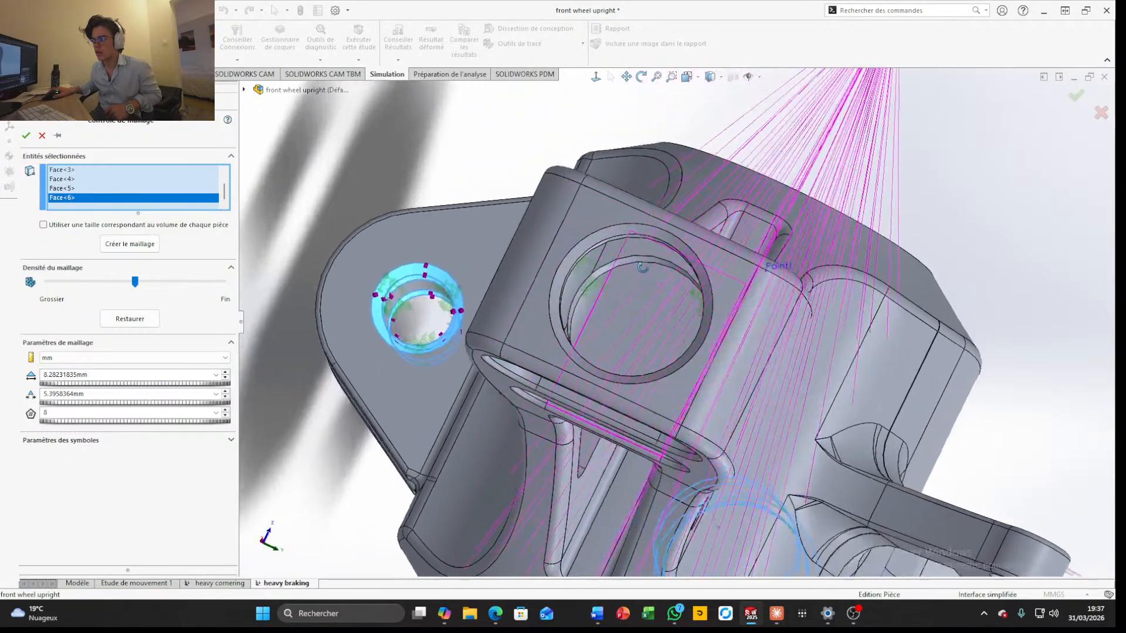
left_click(602, 251)
left_click(588, 248)
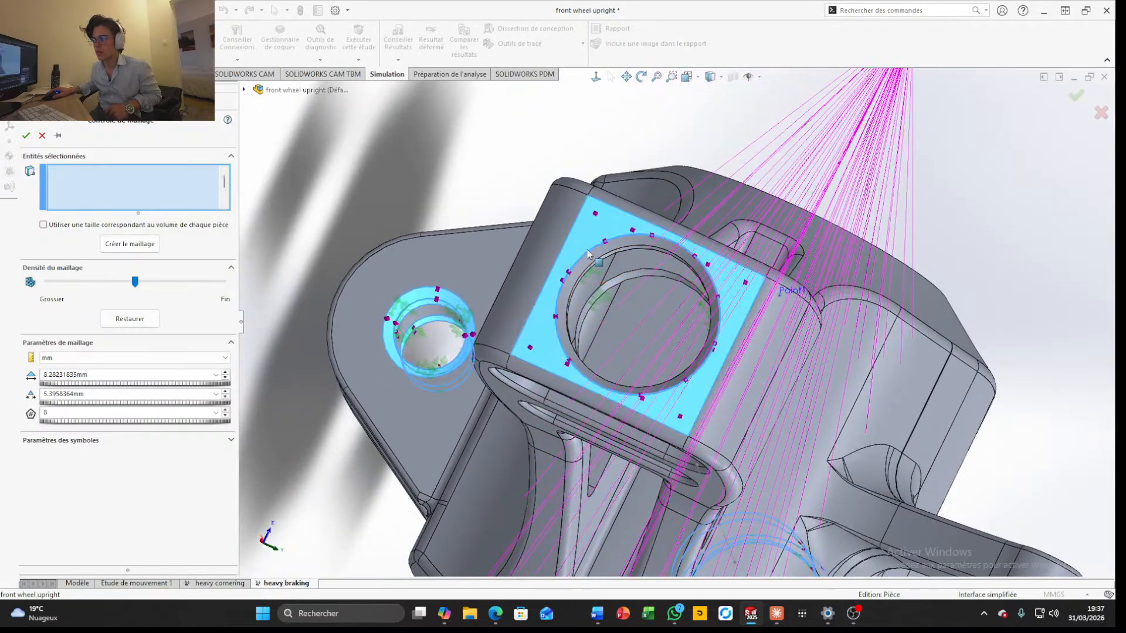
left_click(595, 250)
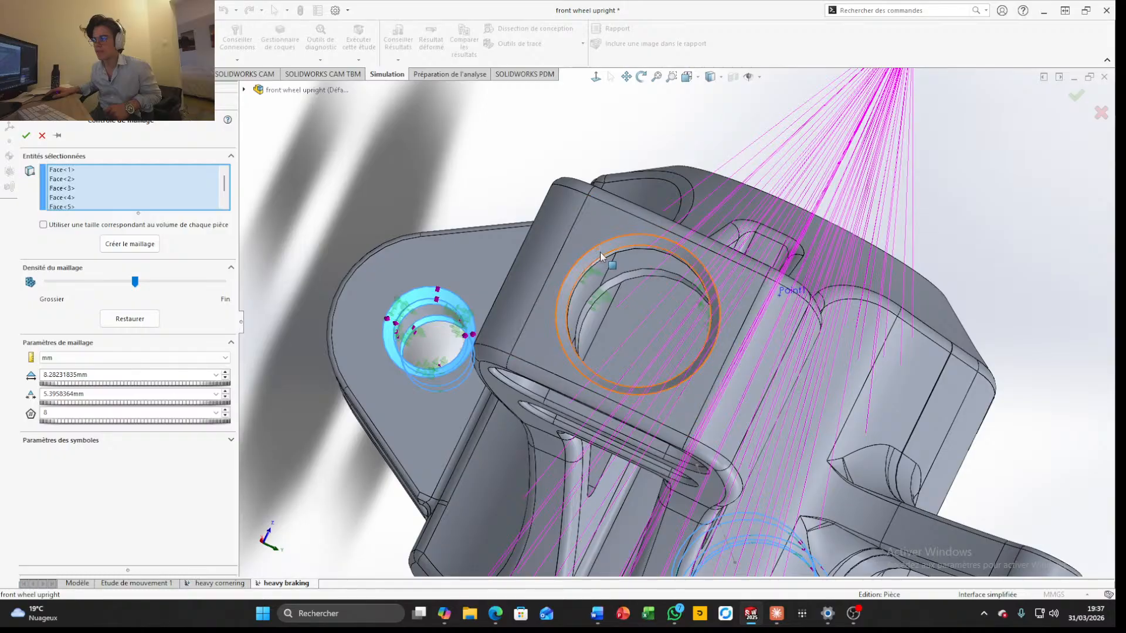
left_click(607, 259)
scroll(604, 252, "up", 5)
scroll(632, 276, "down", 4)
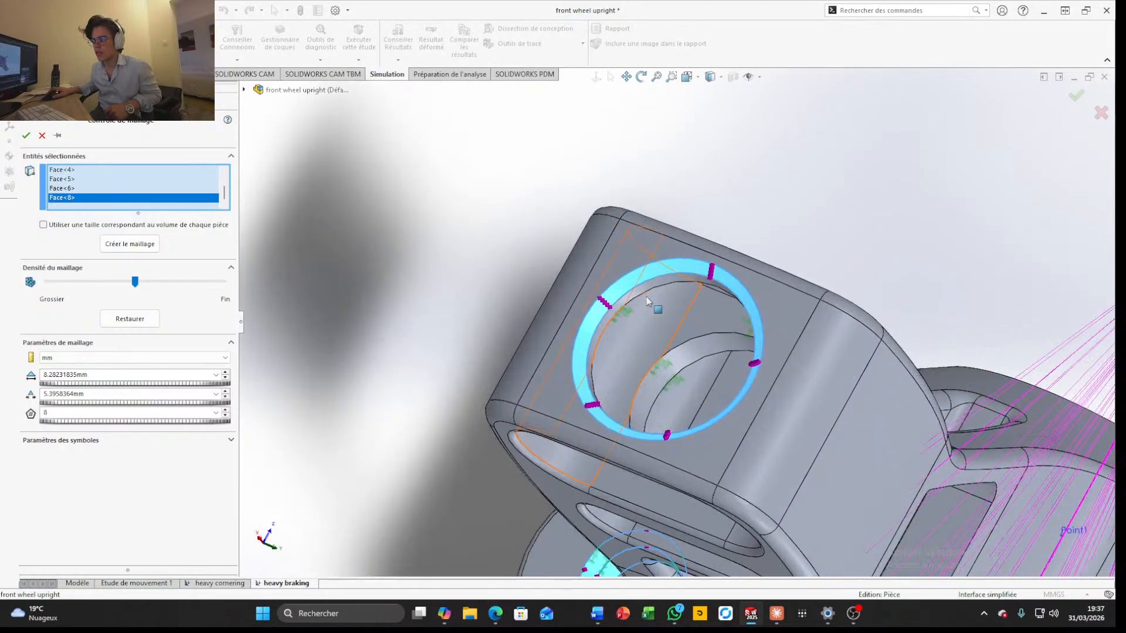
left_click(644, 287)
left_click(672, 359)
scroll(685, 353, "up", 6)
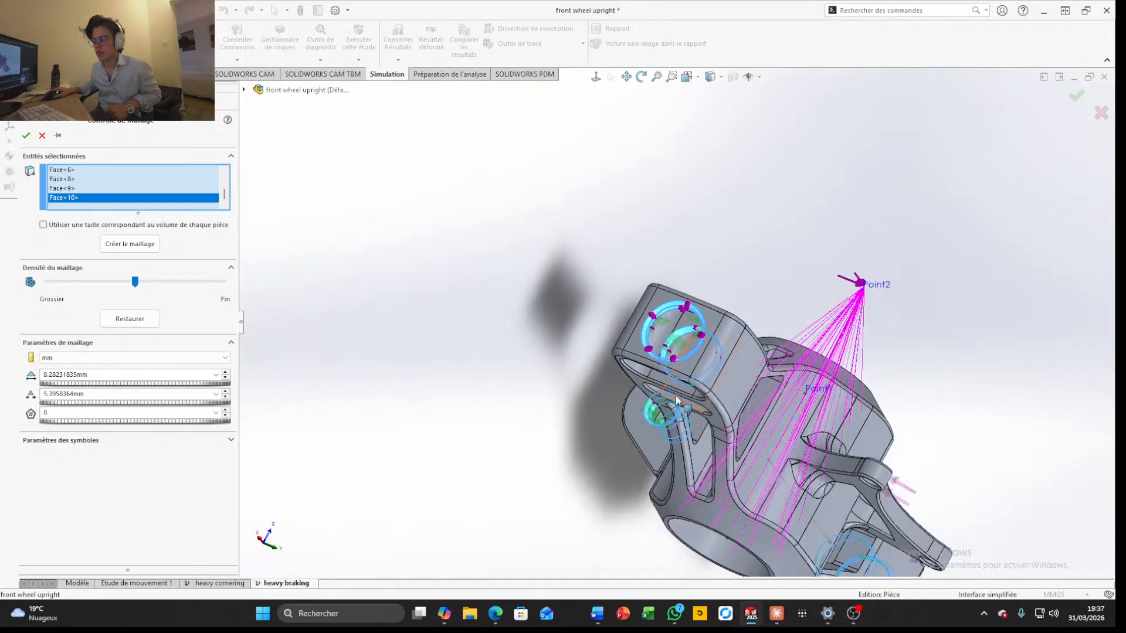
Add the loaded fillet, outer rounding and hole faces of the triangular bracket's first ear to the mesh control
middle_click_drag(680, 399, 716, 265)
scroll(704, 294, "up", 4)
scroll(698, 450, "down", 2)
scroll(700, 451, "down", 5)
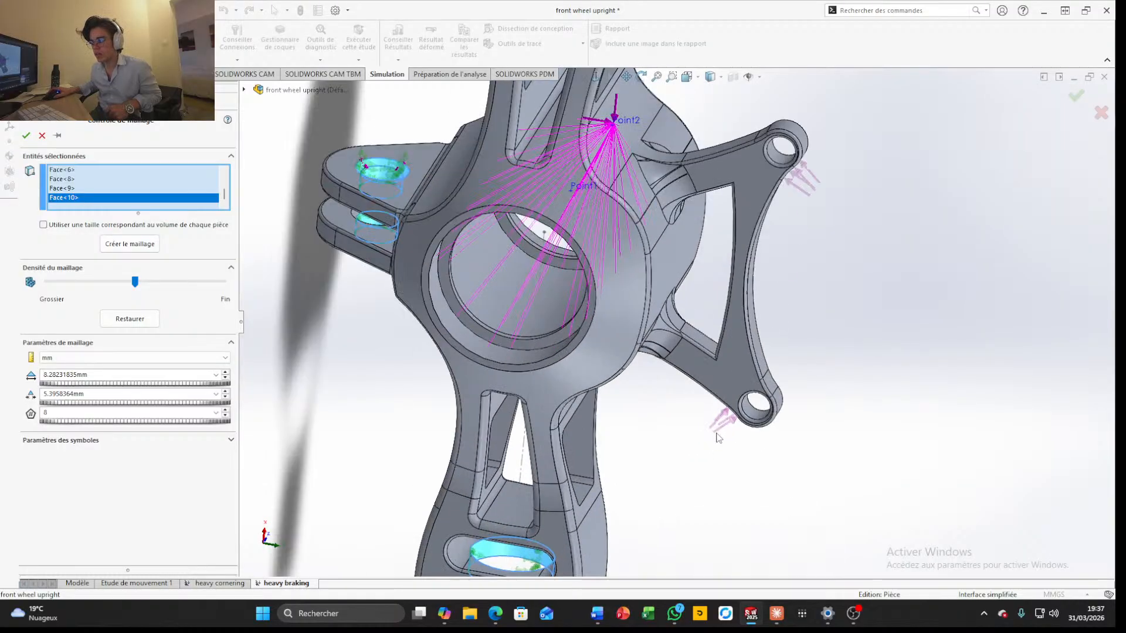
middle_click_drag(701, 451, 722, 376)
scroll(734, 423, "down", 4)
left_click(693, 373)
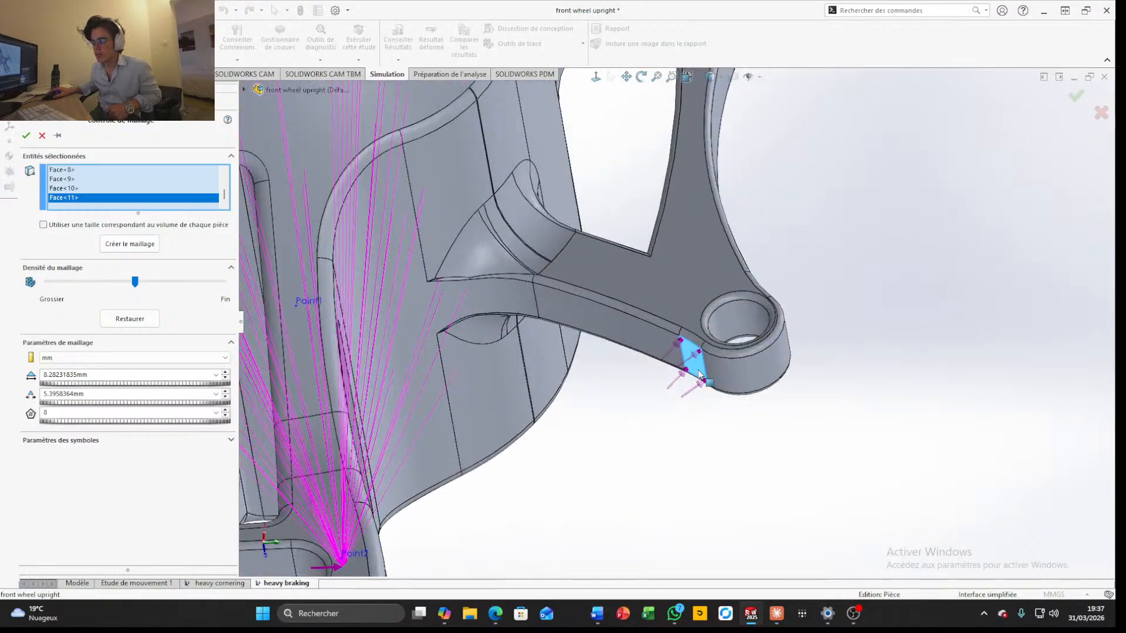
left_click(739, 375)
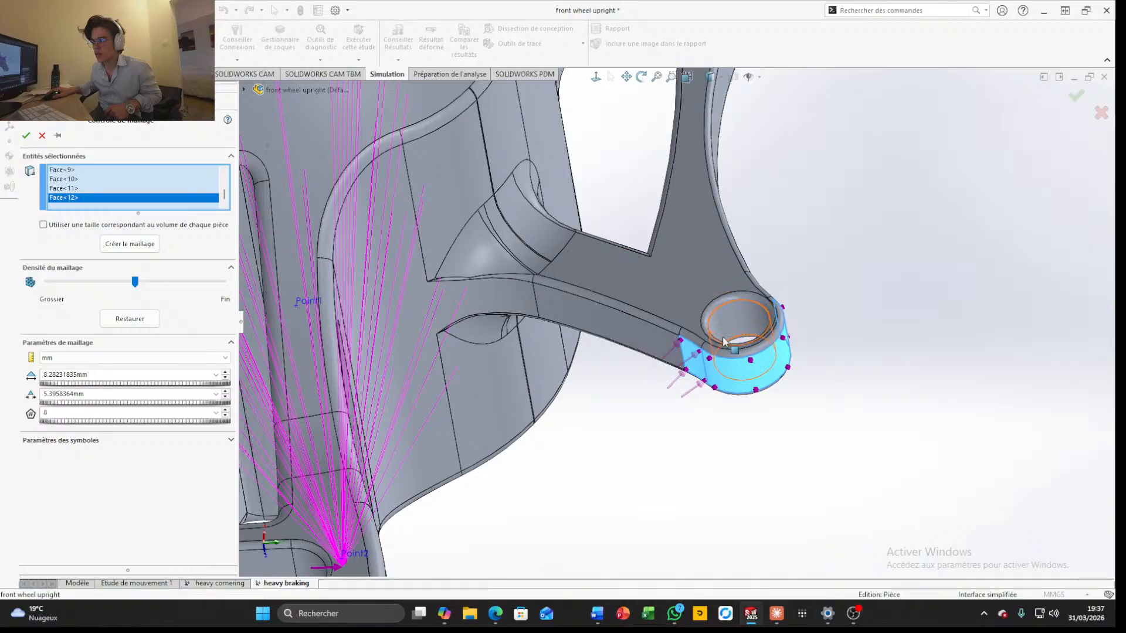
middle_click_drag(762, 318, 727, 323)
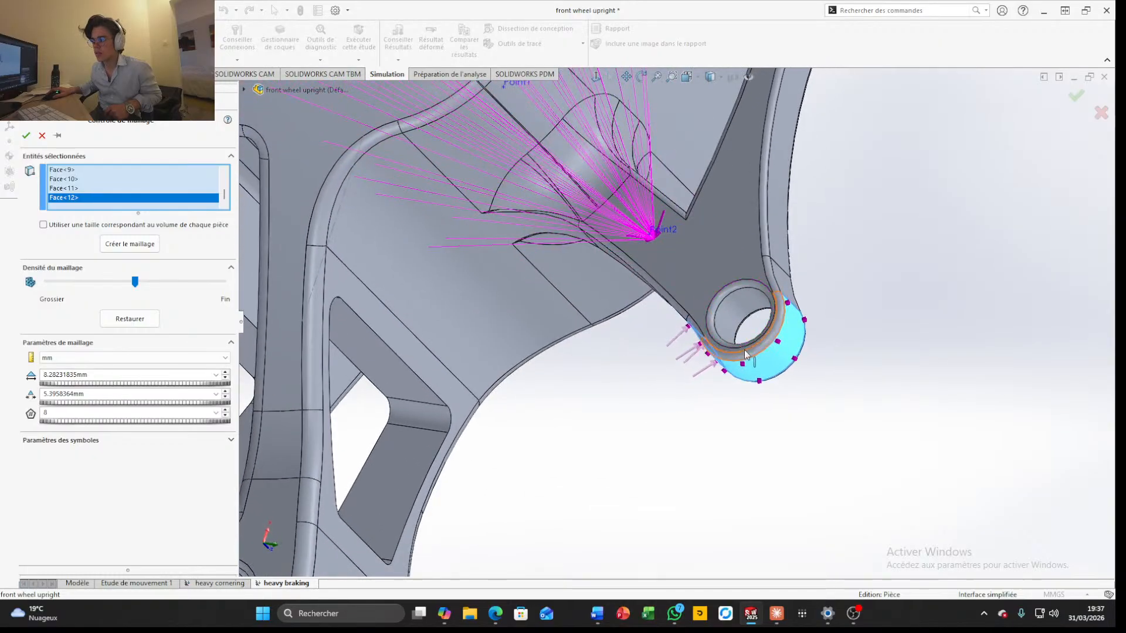
left_click(724, 320)
left_click(711, 323)
scroll(746, 301, "up", 5)
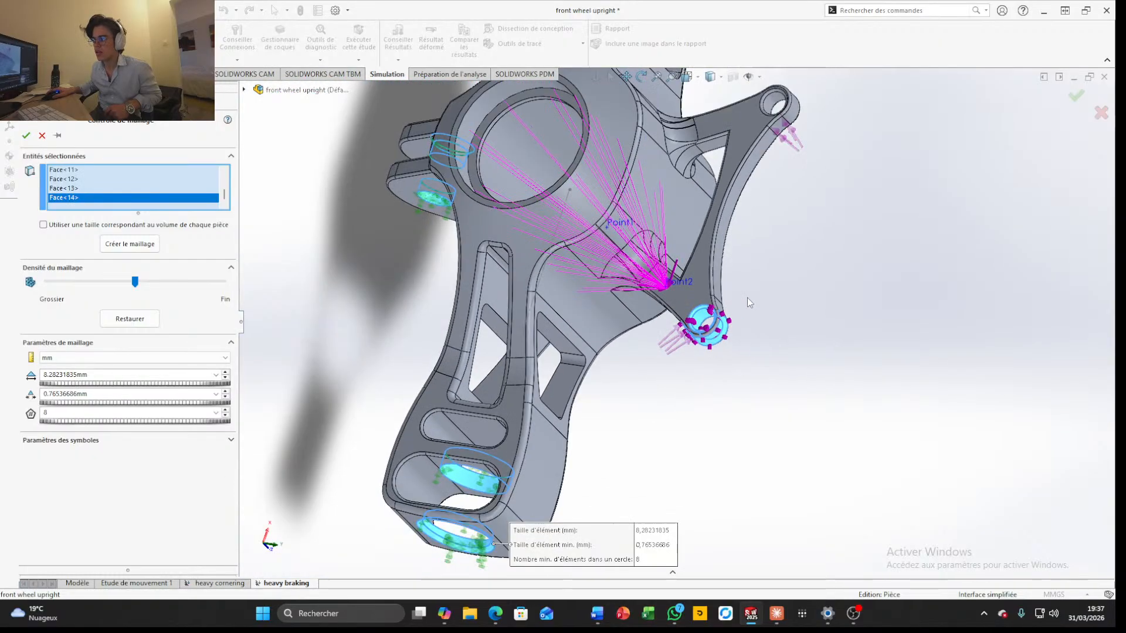
scroll(747, 299, "down", 4)
left_click(681, 318)
scroll(684, 311, "up", 4)
Add the loaded fillet, outer rounding and hole faces of the triangular bracket's second ear to the mesh control
scroll(757, 114, "down", 10)
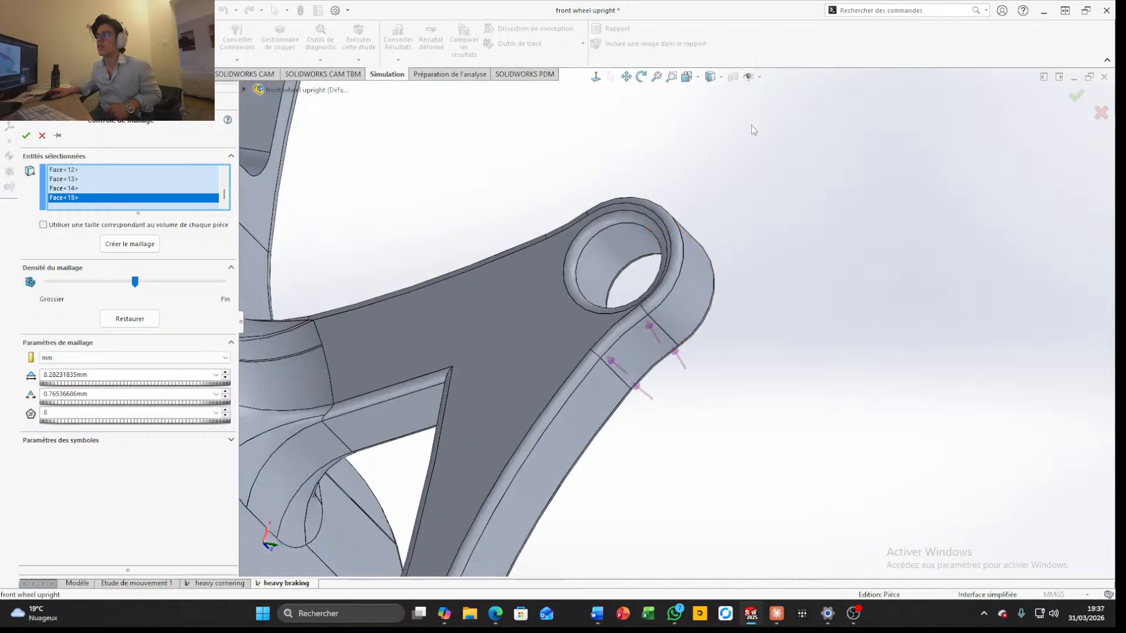
left_click(580, 460)
left_click(617, 406)
left_click(508, 280)
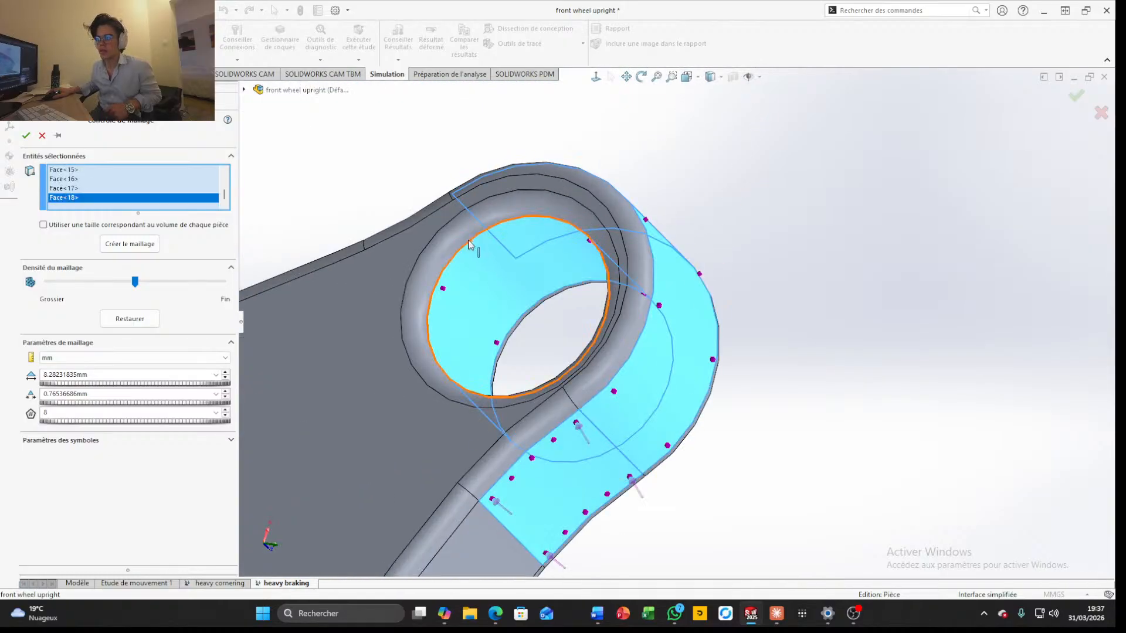
left_click(465, 224)
middle_click_drag(502, 212, 459, 291)
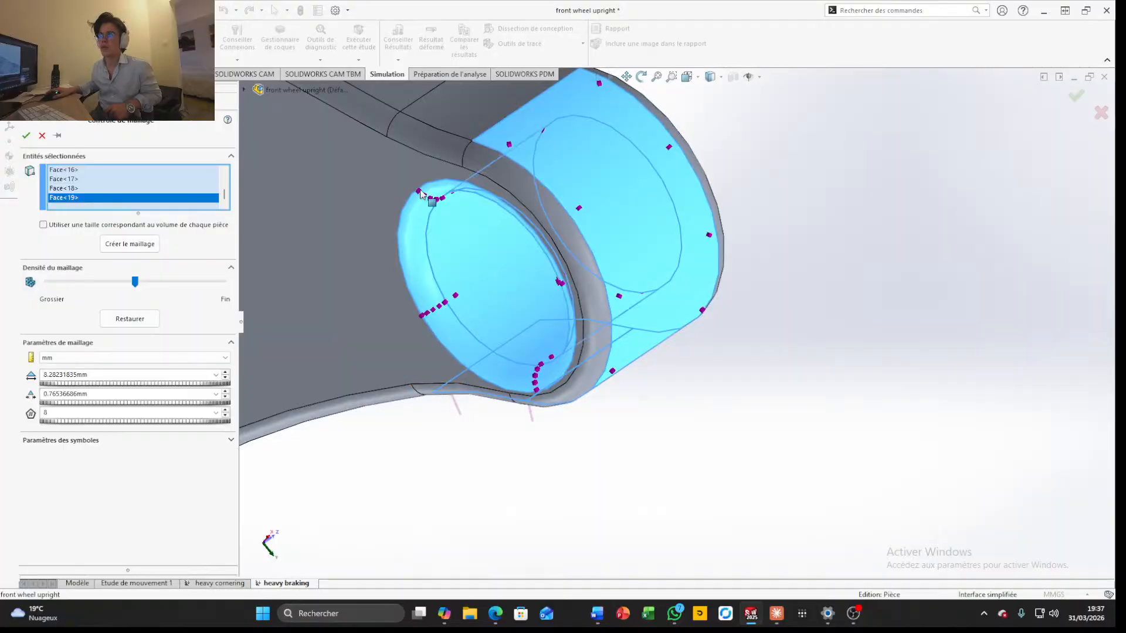
scroll(566, 253, "up", 5)
left_click(578, 256)
scroll(579, 322, "up", 5)
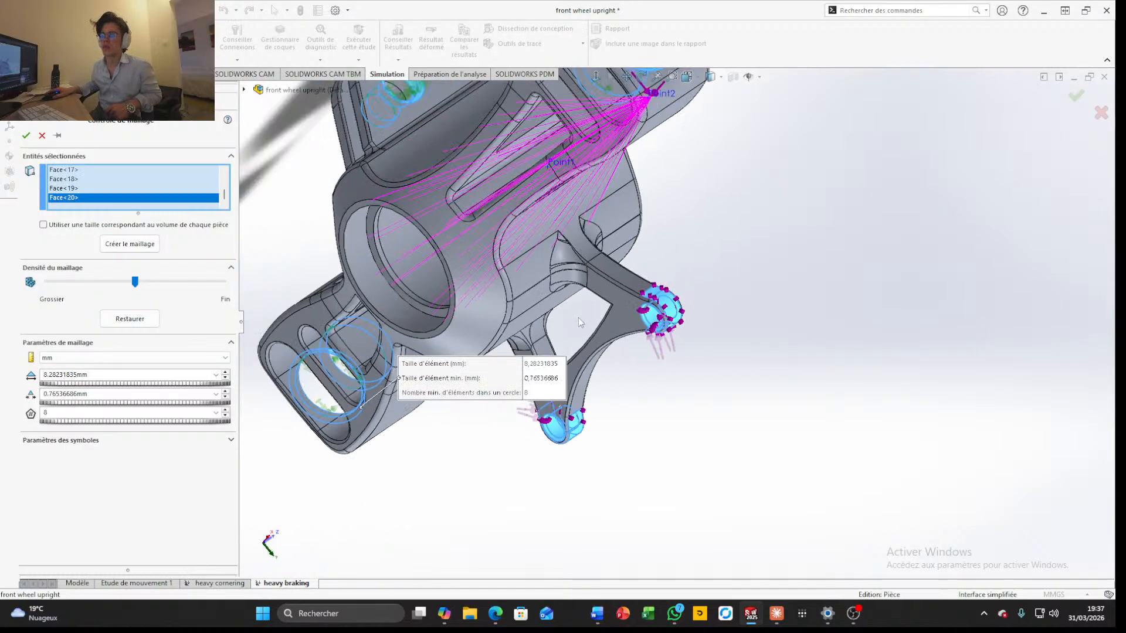
Add the inner cylindrical and shoulder faces of the central hub bore to the mesh control
middle_click_drag(567, 271, 643, 139)
scroll(563, 237, "down", 2)
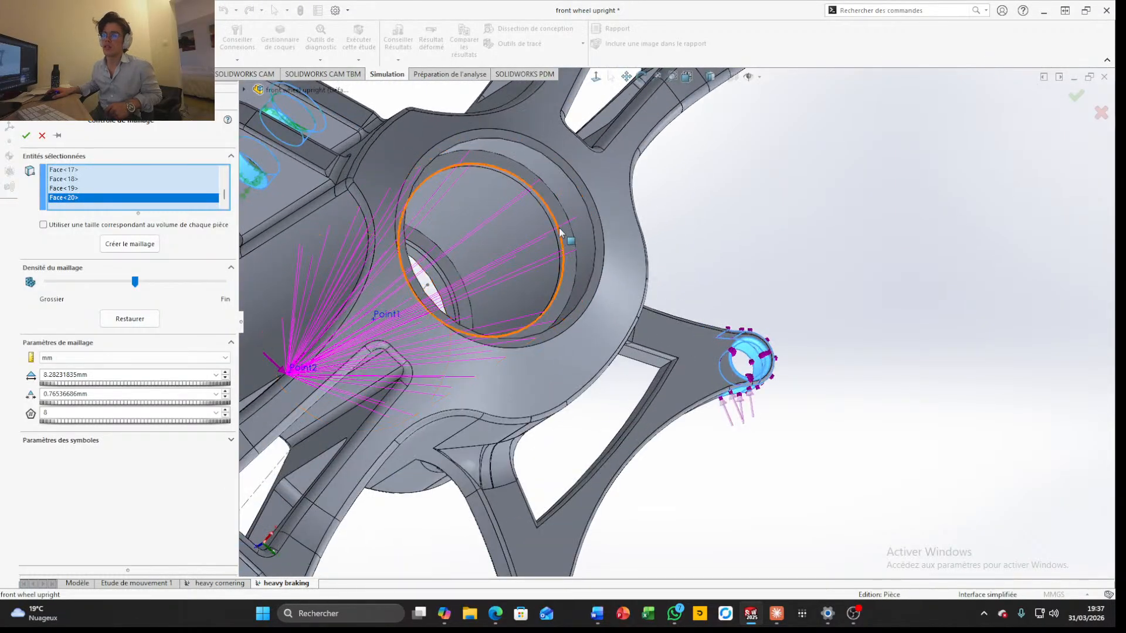
left_click(585, 233)
left_click(570, 252)
middle_click_drag(555, 252, 718, 285)
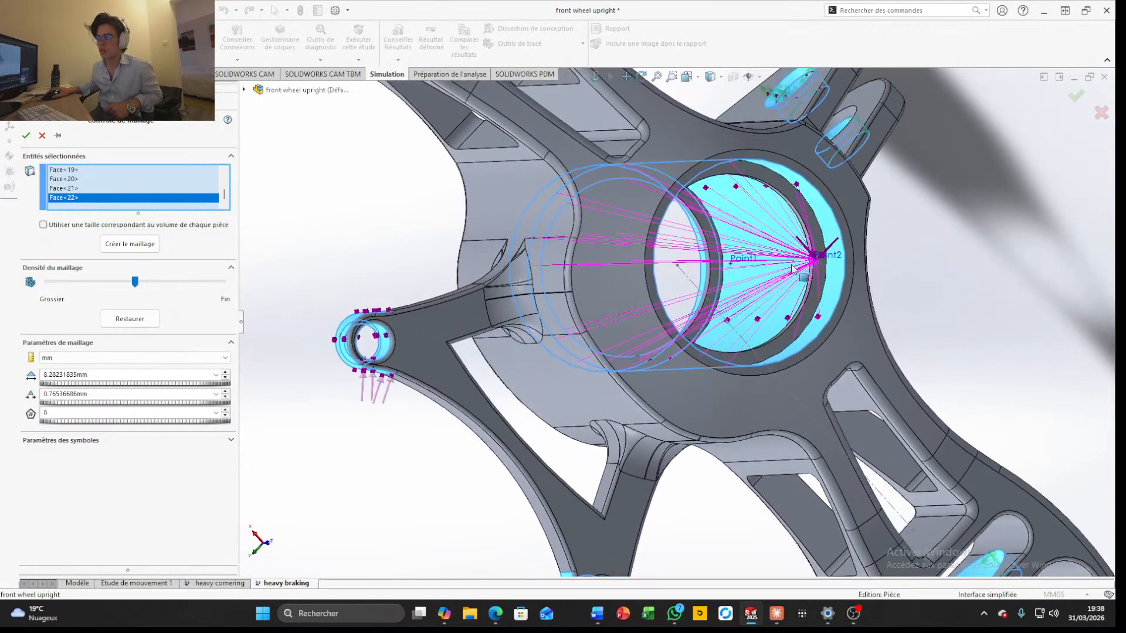
left_click(715, 287)
left_click(799, 334)
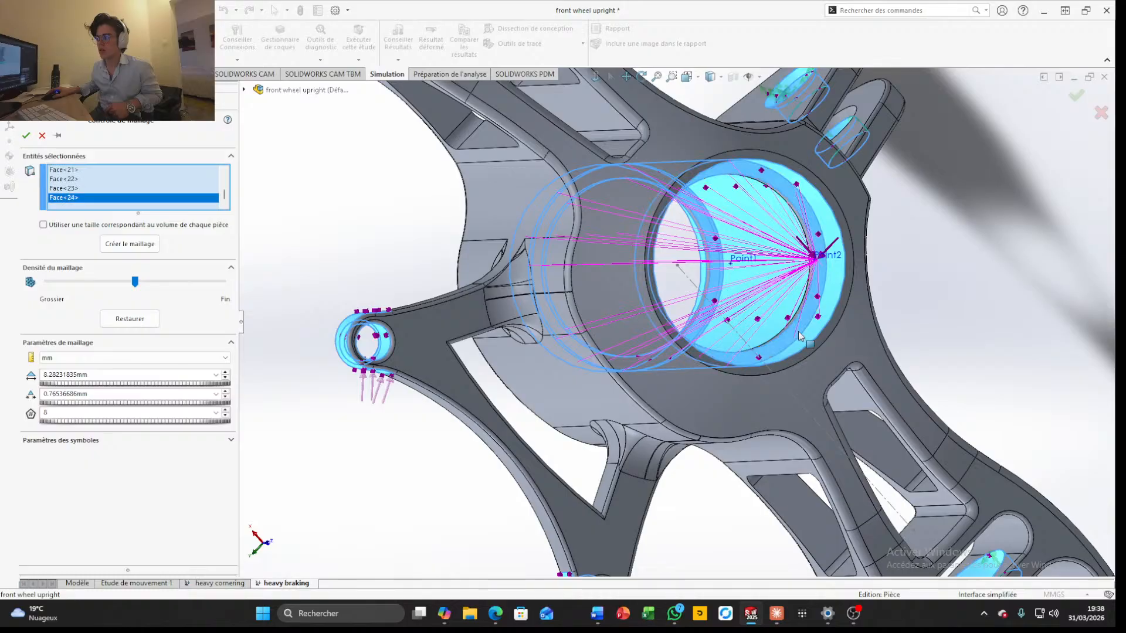
middle_click_drag(783, 327, 971, 429)
left_click(815, 371)
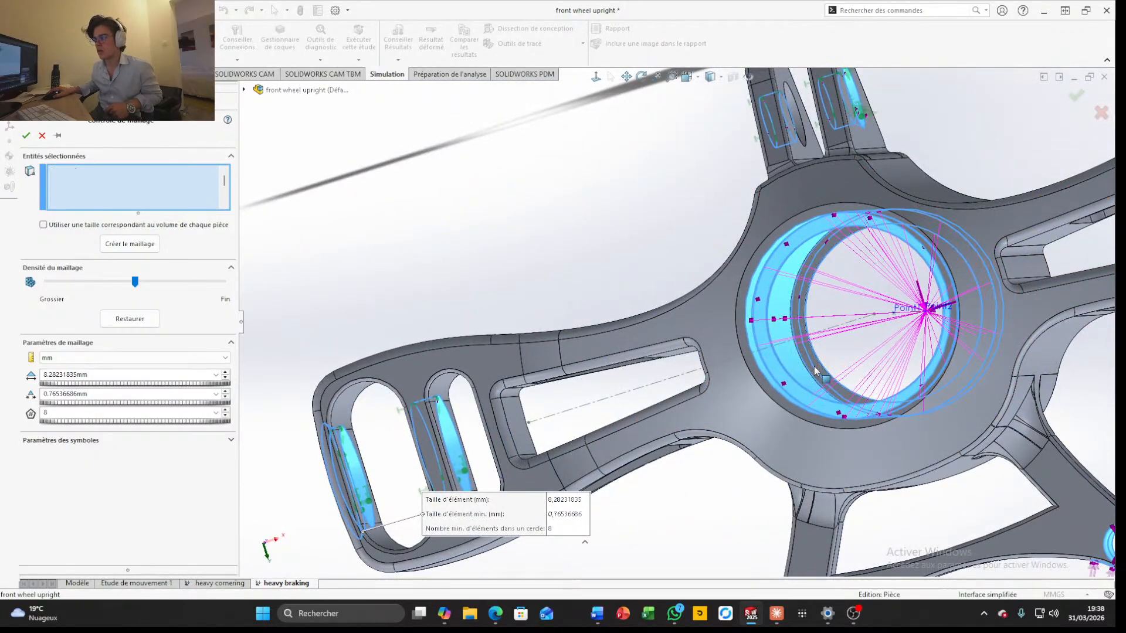
scroll(815, 369, "up", 3)
Apply the mesh control with a finer element size of 6.21173876 mm and run the heavy braking study
middle_click_drag(814, 367, 287, 317)
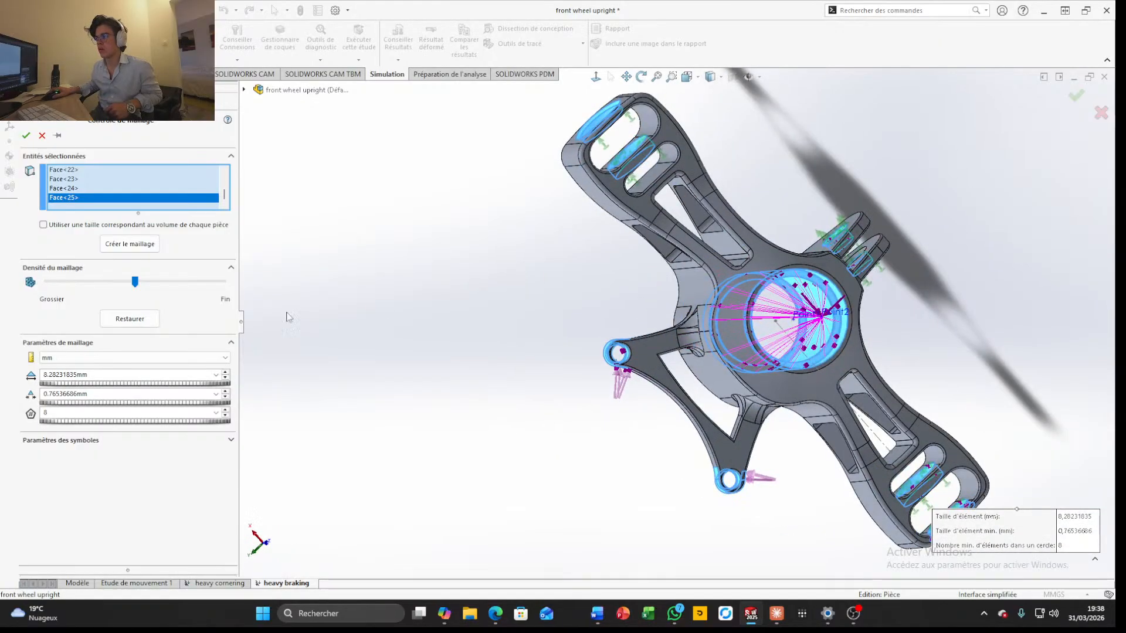
left_click(146, 283)
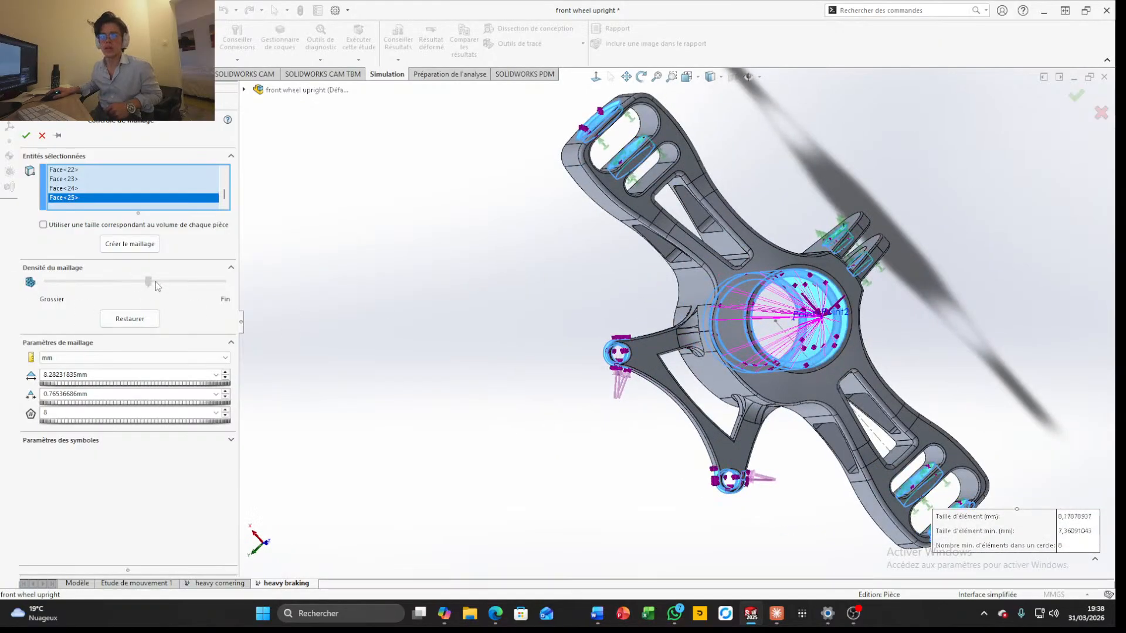
left_click(1076, 98)
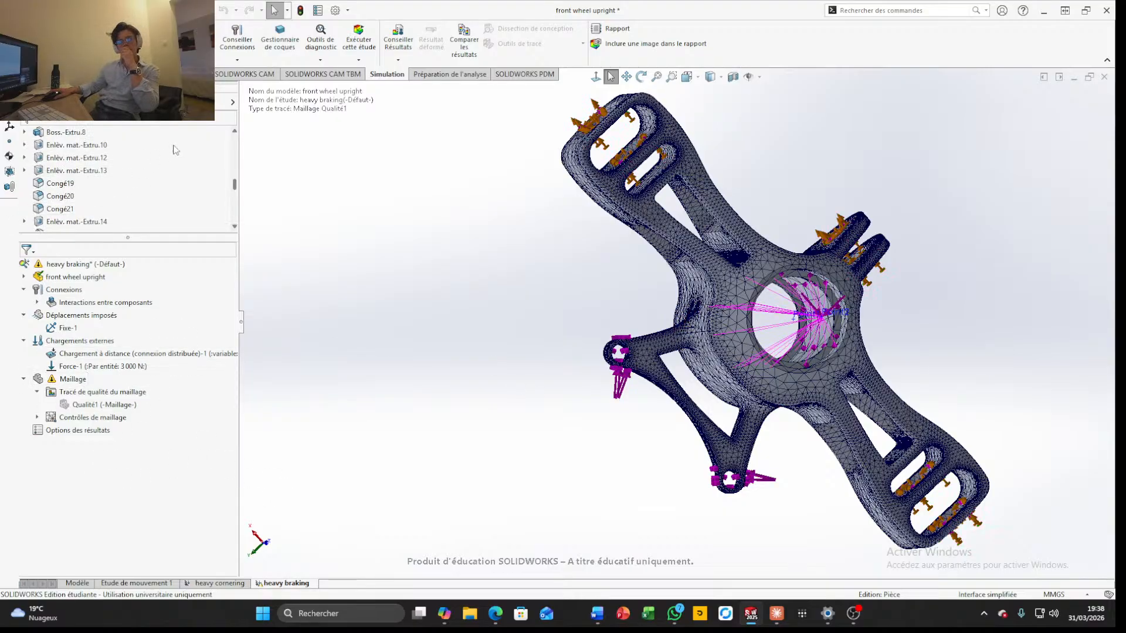
left_click(358, 39)
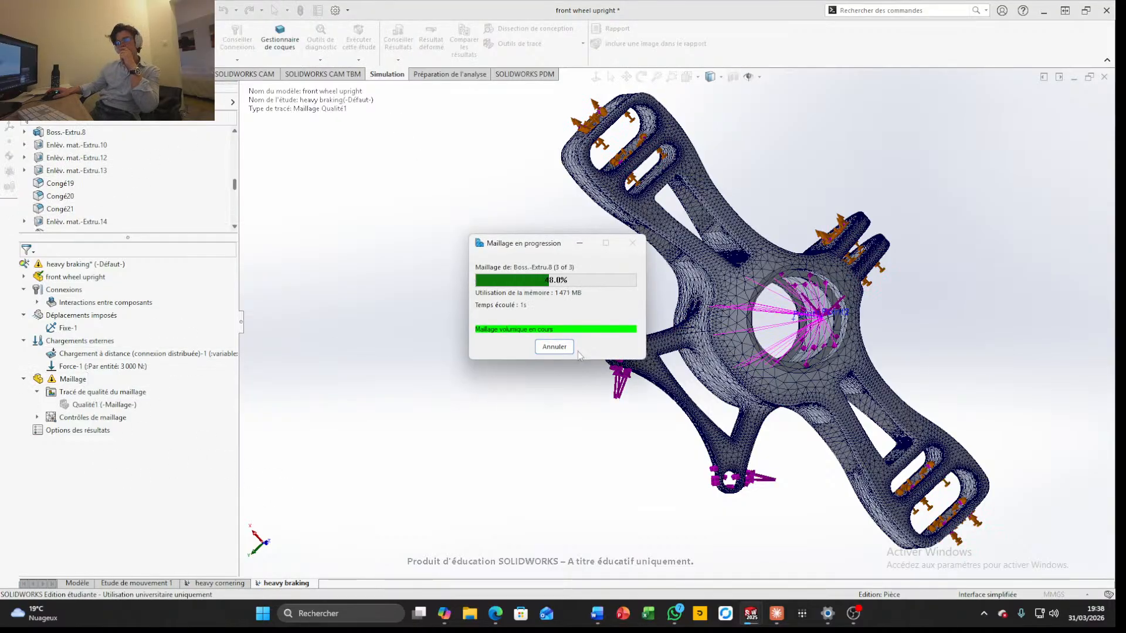
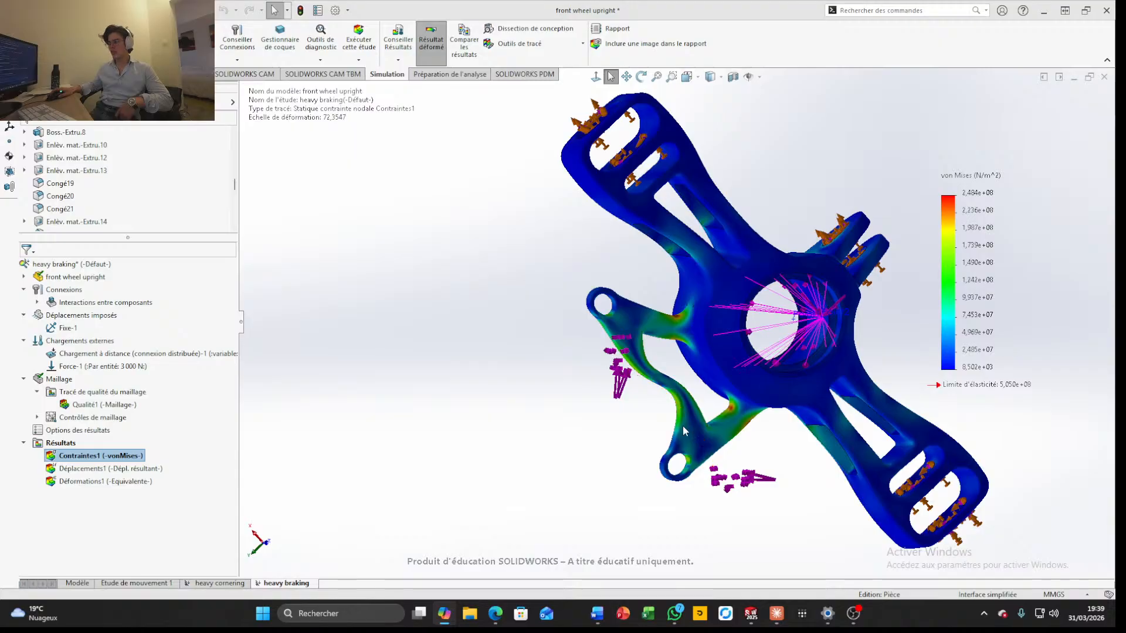
Examine the heavy braking study's von Mises stress distribution on the triangular bracket, hub and mounting arms from several sides
middle_click_drag(659, 418, 525, 246)
scroll(622, 352, "up", 4)
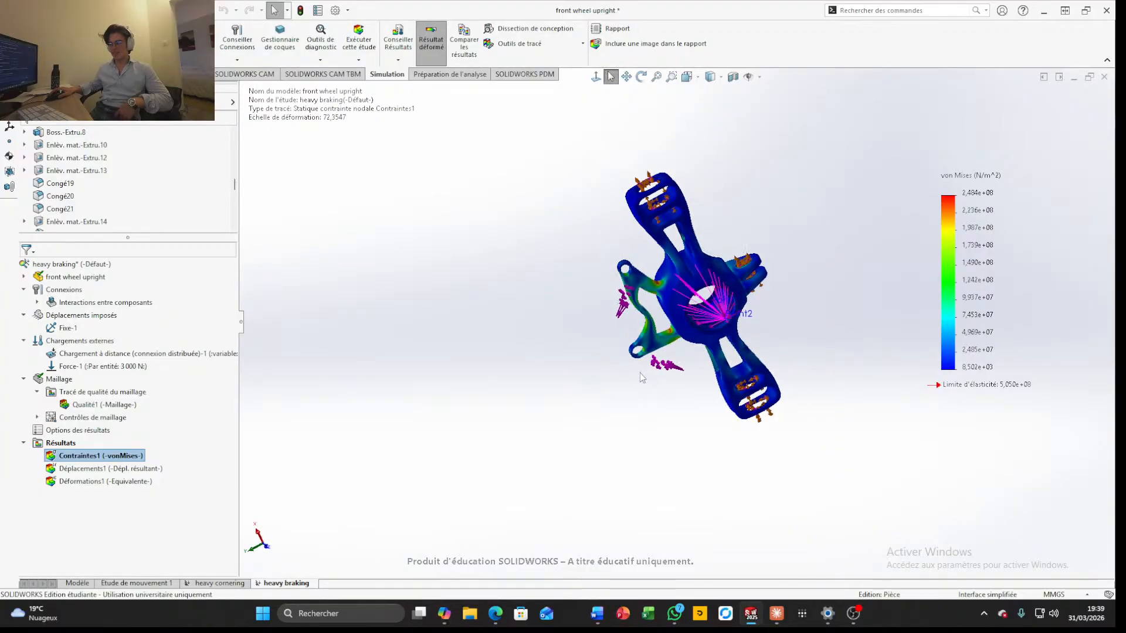
middle_click_drag(639, 375, 593, 260)
scroll(692, 395, "down", 10)
middle_click_drag(740, 431, 691, 273)
scroll(690, 273, "down", 5)
scroll(691, 273, "down", 3)
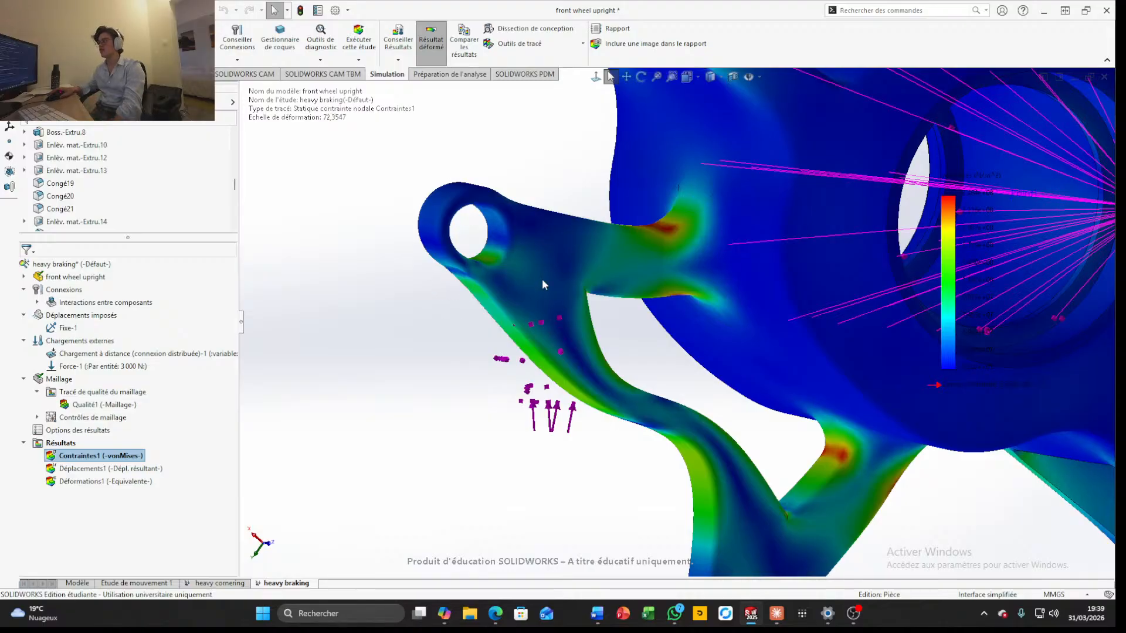
middle_click_drag(520, 266, 483, 320)
scroll(483, 319, "up", 4)
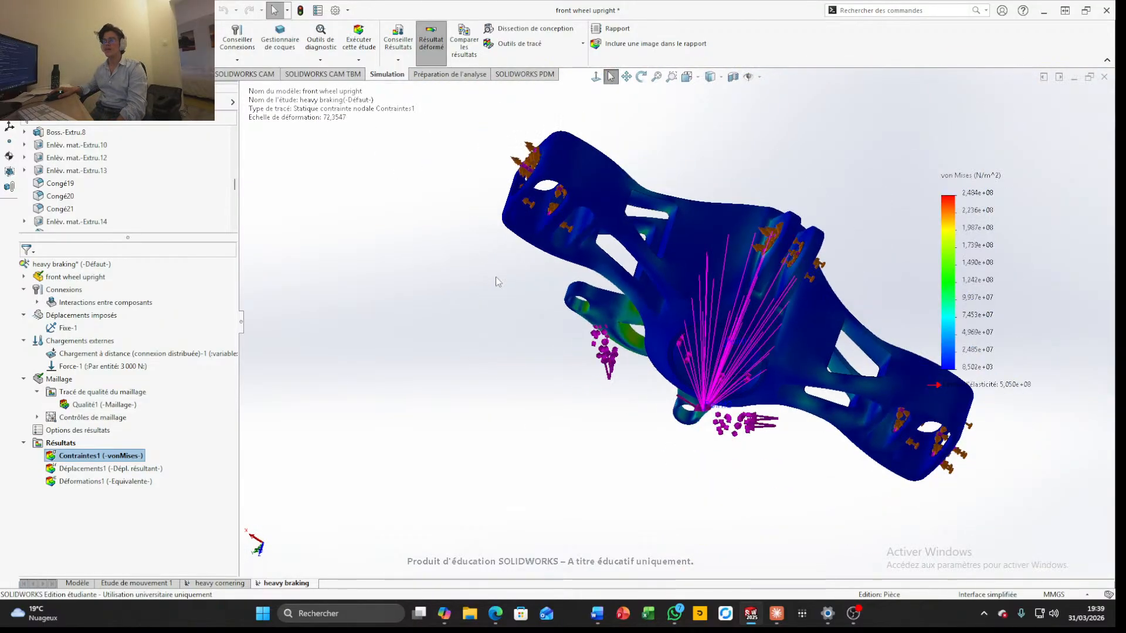
scroll(545, 288, "down", 3)
scroll(692, 352, "up", 4)
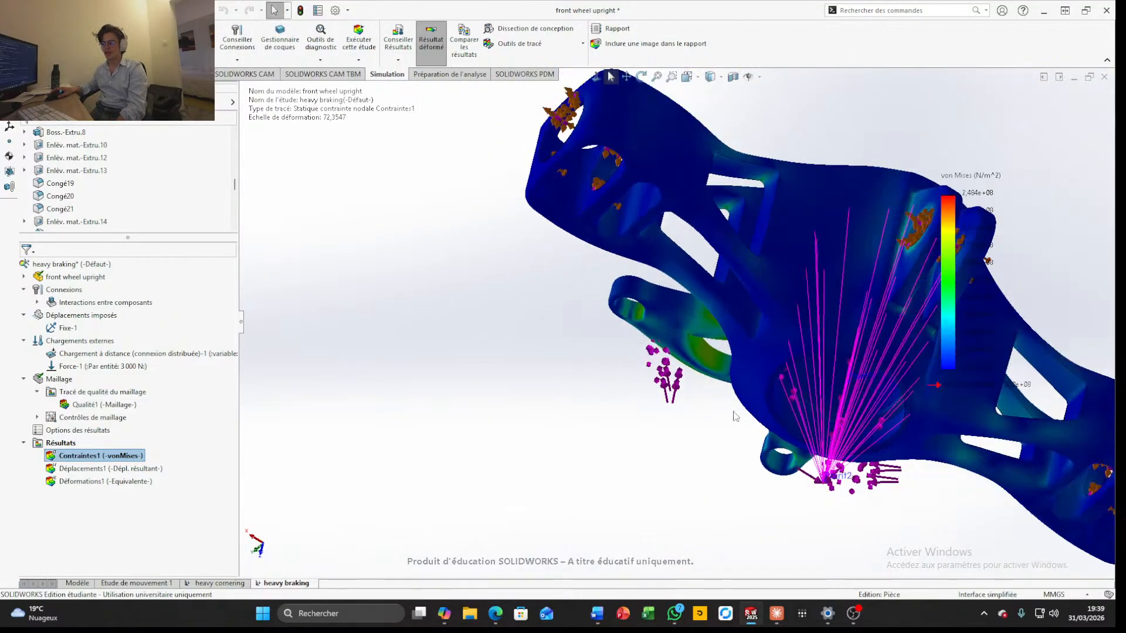
middle_click_drag(765, 393, 858, 350)
middle_click_drag(657, 451, 634, 446)
scroll(635, 445, "down", 6)
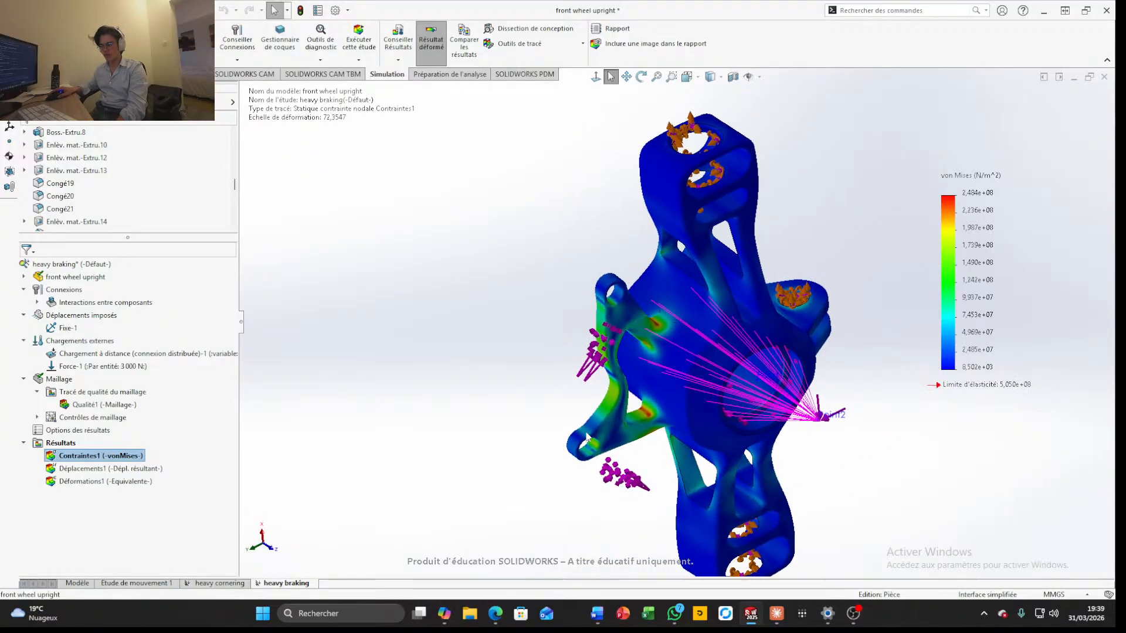
Hide the distributed remote load's symbols on the heavy braking stress plot
left_click(68, 352)
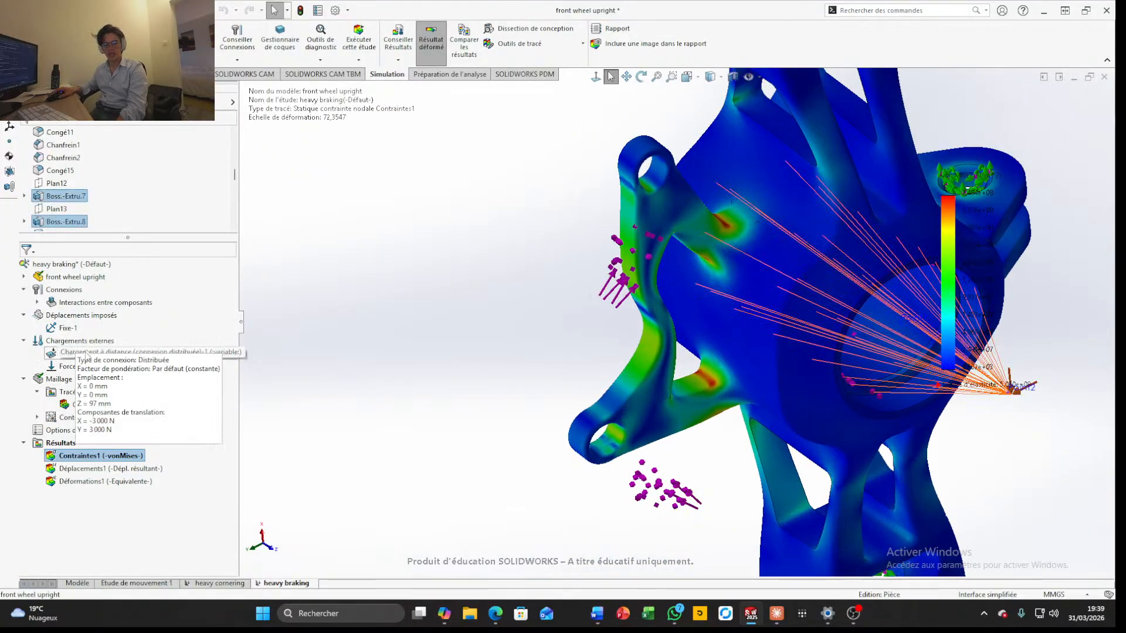
right_click(86, 355)
left_click(124, 414)
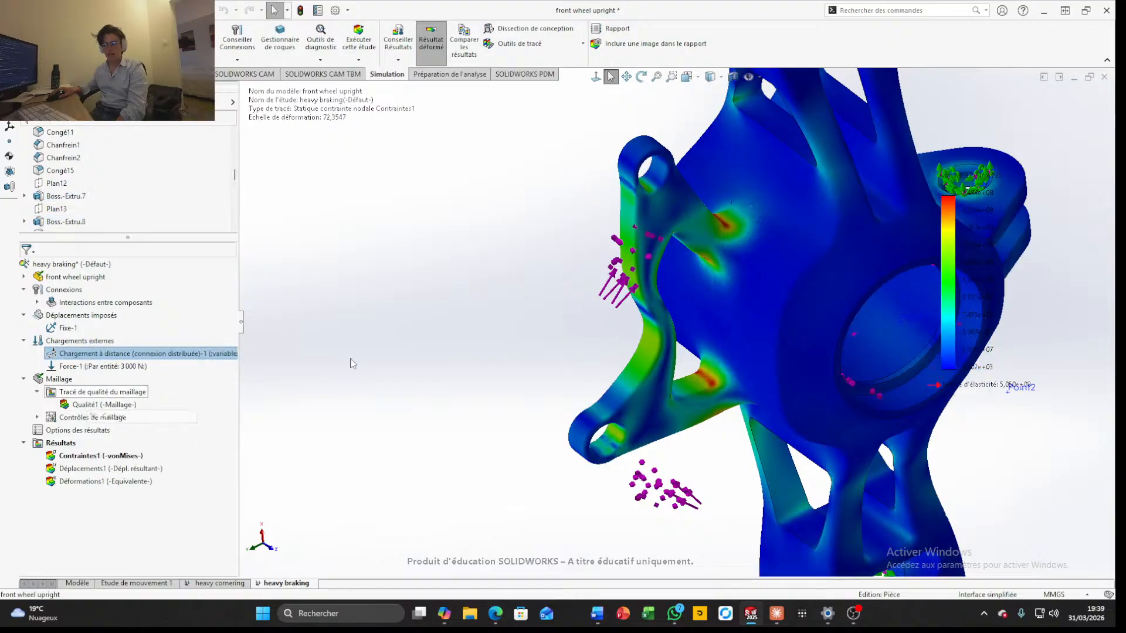
Examine the stress concentrations at the roots and ears of the triangular bracket up close
scroll(519, 318, "up", 3)
middle_click_drag(520, 318, 628, 261)
scroll(630, 252, "down", 6)
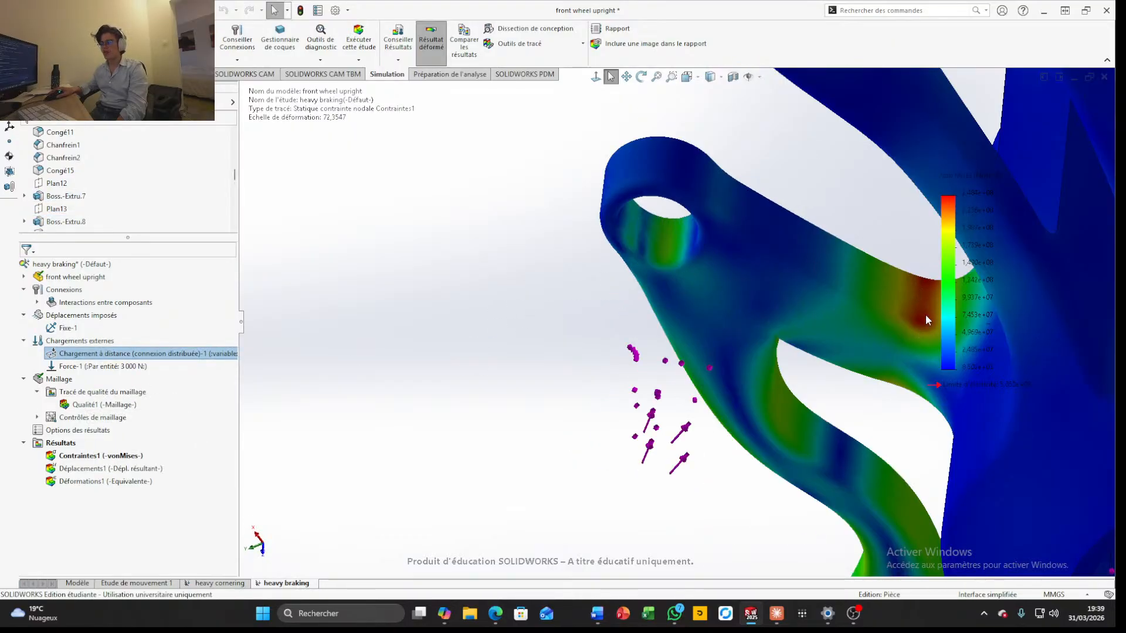
scroll(914, 315, "up", 3)
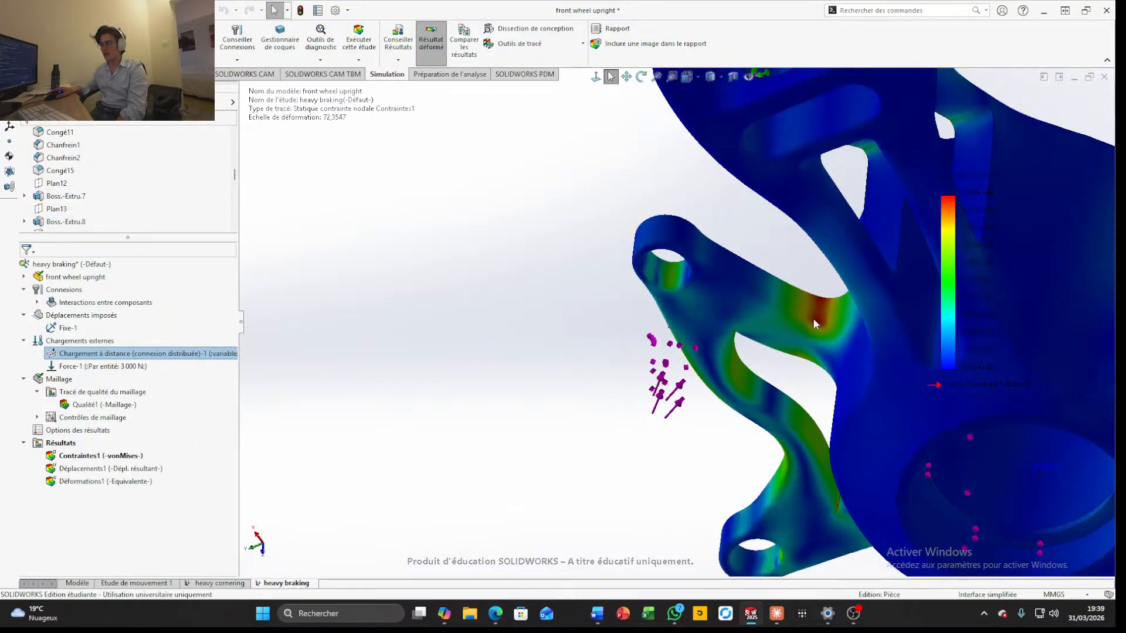
scroll(813, 317, "down", 3)
scroll(813, 317, "up", 3)
mouse_move(814, 314)
middle_mouse_down()
mouse_move(787, 382)
mouse_move(830, 321)
middle_mouse_up()
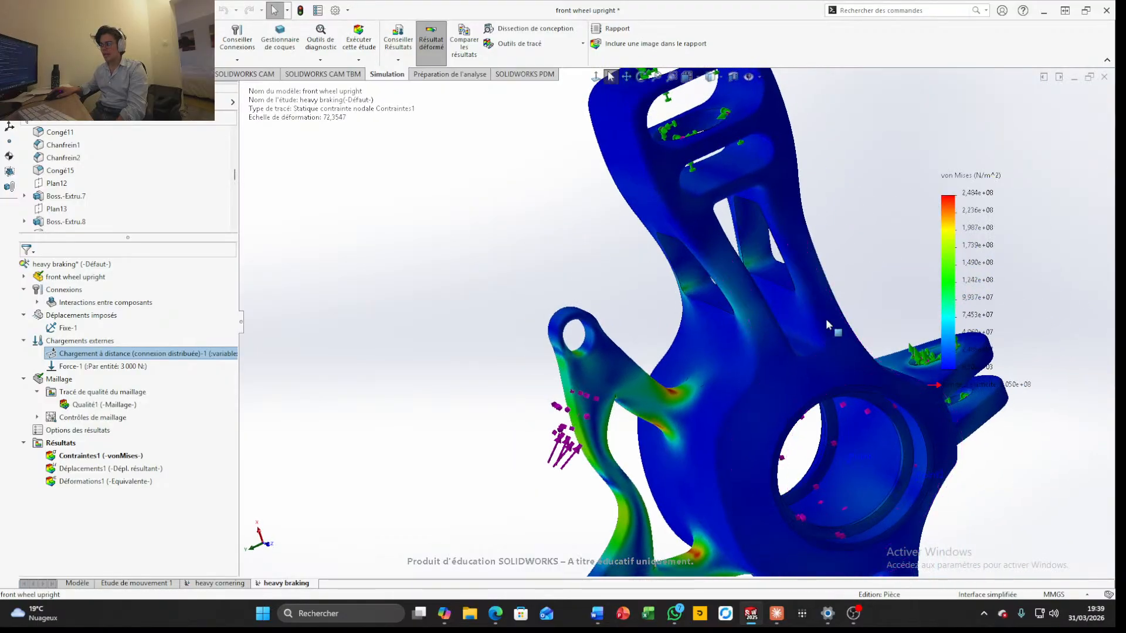
scroll(731, 474, "up", 3)
scroll(730, 474, "down", 6)
middle_click_drag(604, 388, 583, 257)
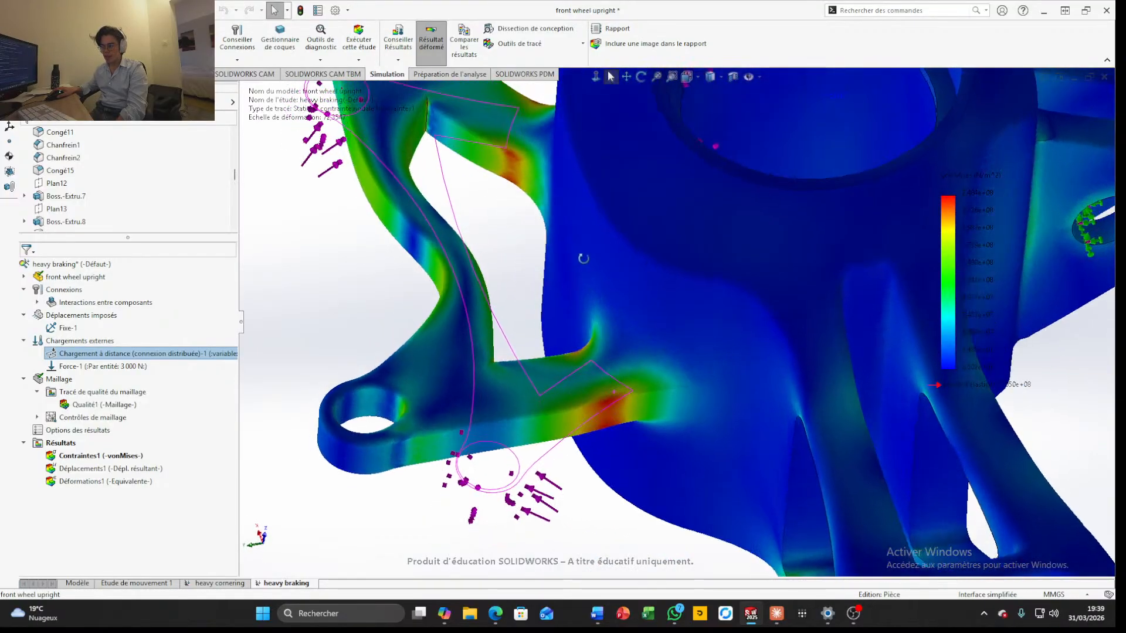
Inspect the stresses around the fixed arm ends, slots and lug hole, then read the von Mises colour scale
scroll(607, 393, "up", 1)
scroll(608, 393, "up", 3)
middle_click_drag(608, 393, 768, 408)
scroll(745, 478, "down", 5)
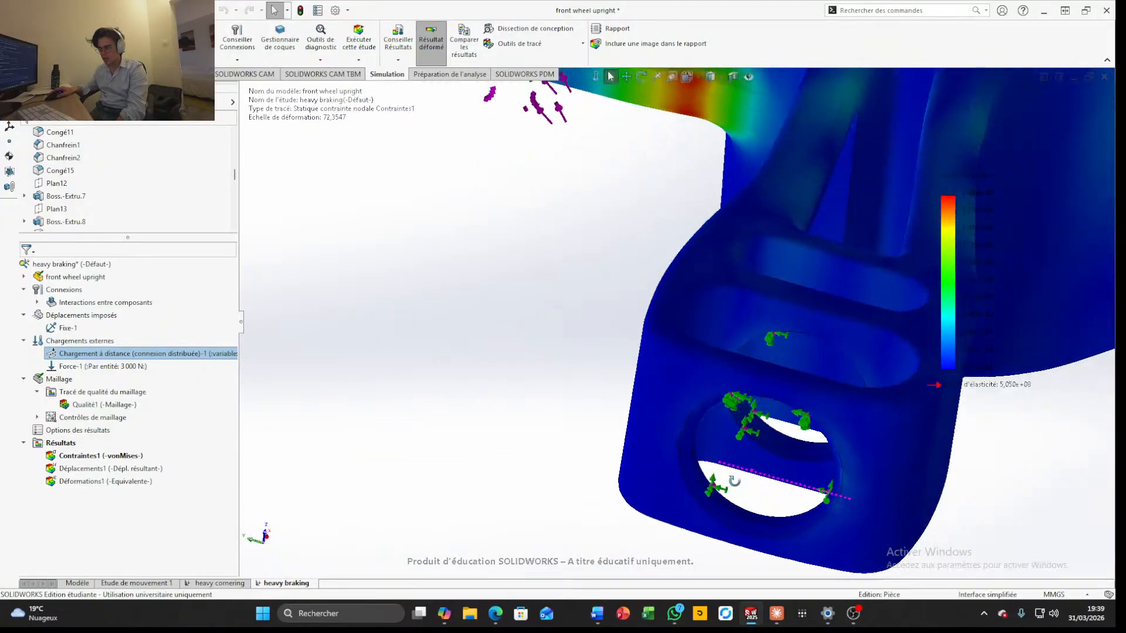
scroll(770, 406, "up", 5)
scroll(771, 406, "up", 2)
scroll(785, 268, "down", 7)
middle_click_drag(785, 267, 635, 312)
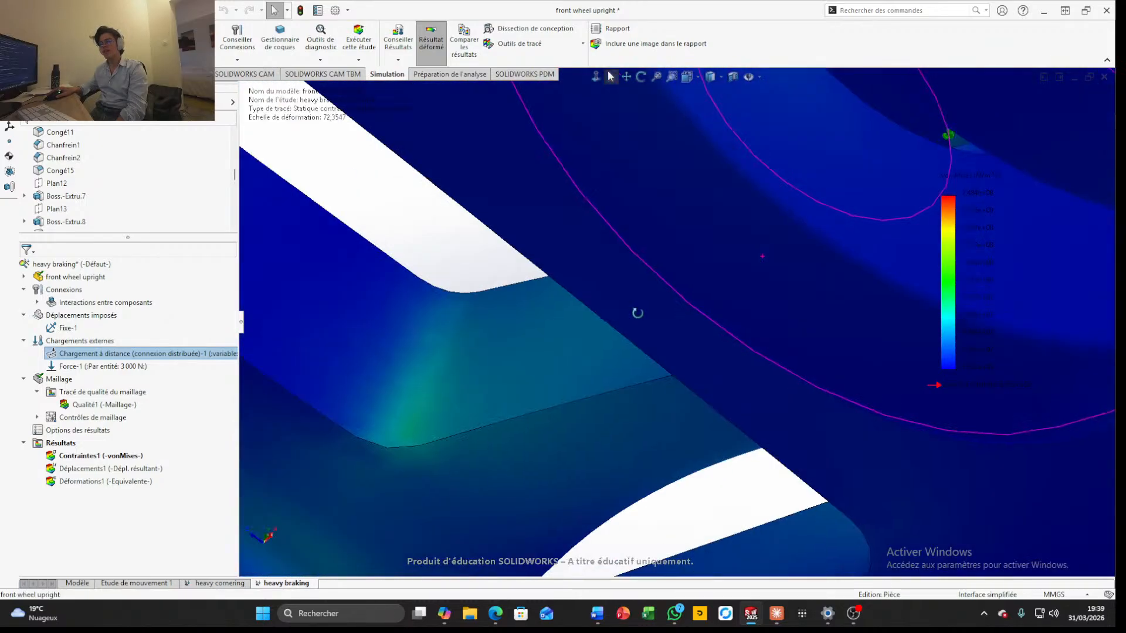
scroll(690, 290, "up", 4)
scroll(689, 286, "up", 3)
middle_click_drag(688, 286, 698, 262)
scroll(695, 262, "down", 6)
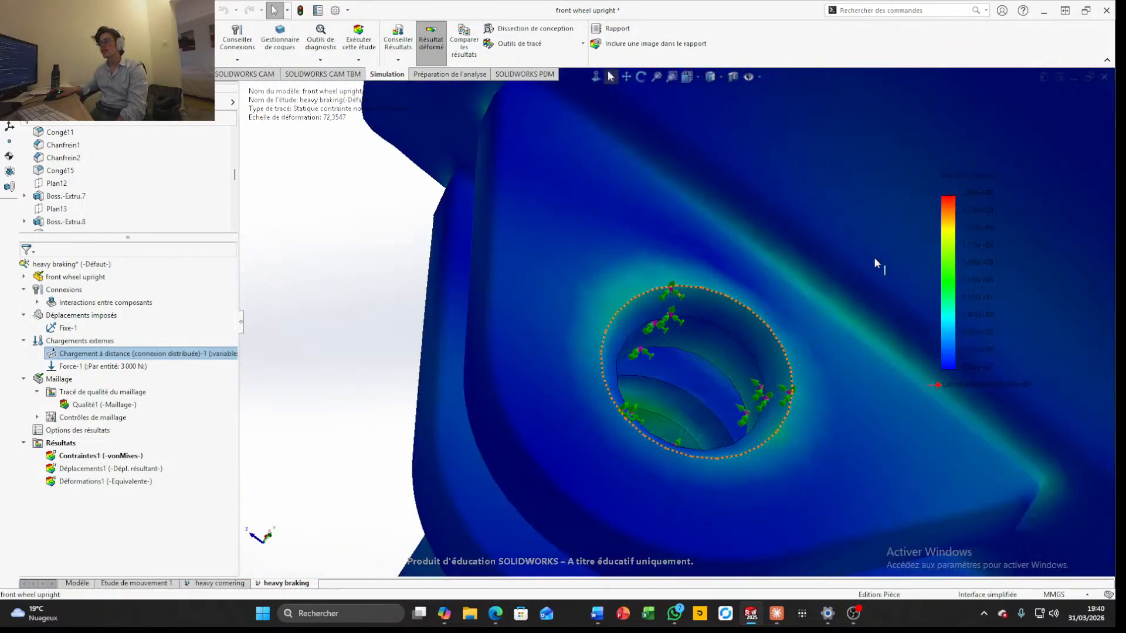
scroll(770, 287, "up", 3)
middle_click_drag(874, 257, 762, 347)
scroll(769, 287, "up", 6)
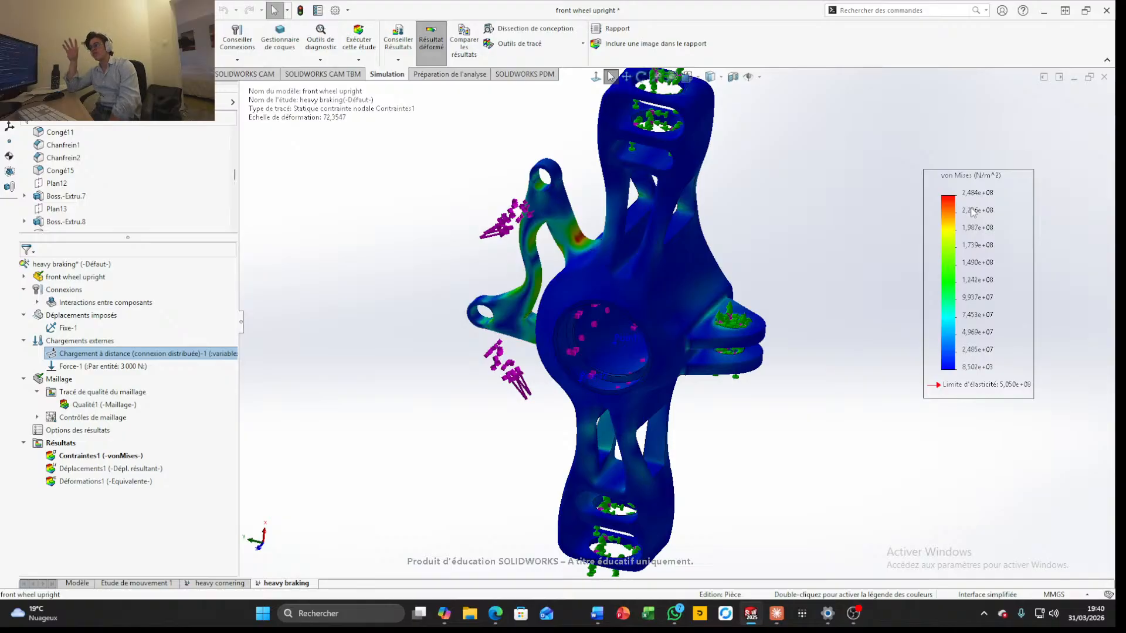
left_click_drag(948, 196, 996, 204)
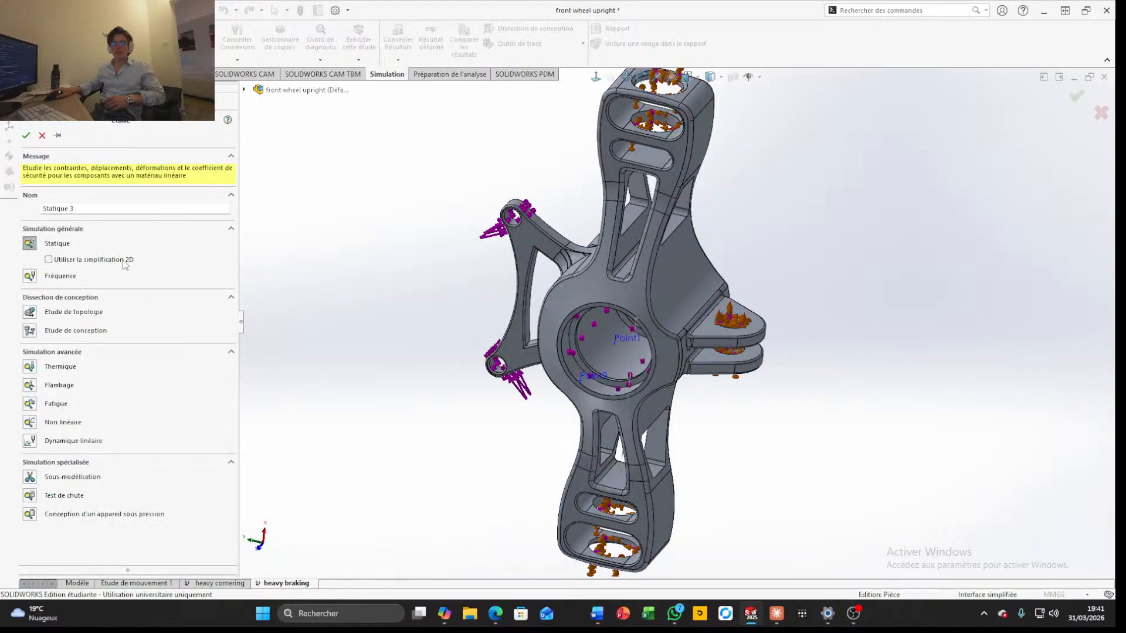
Create a new static study and name it "vertical shok"
left_click(27, 136)
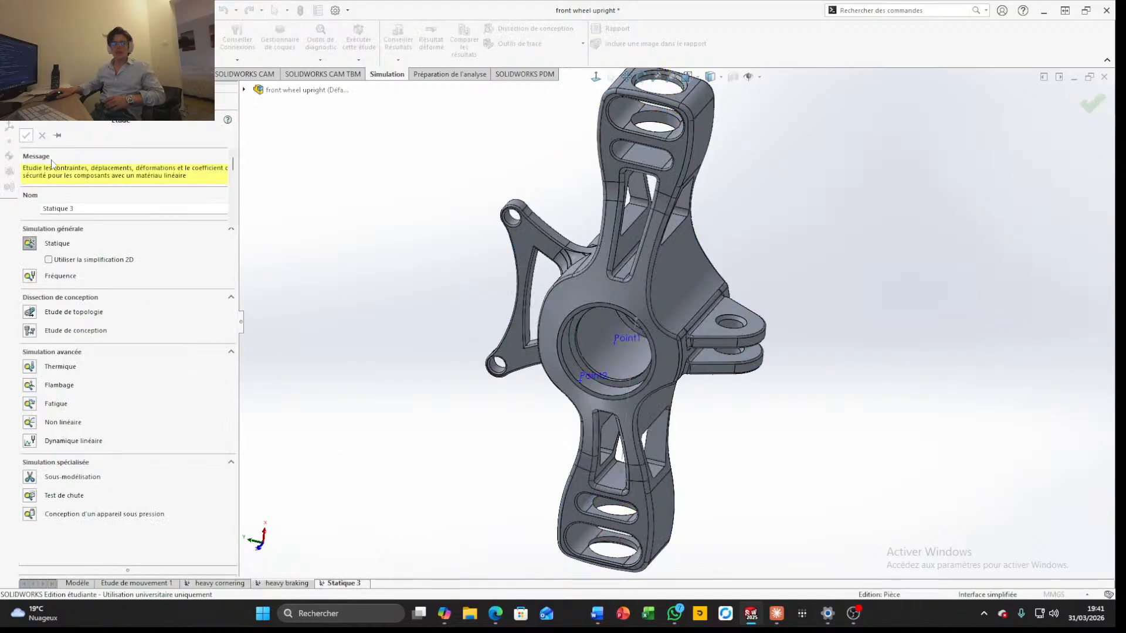
right_click(334, 587)
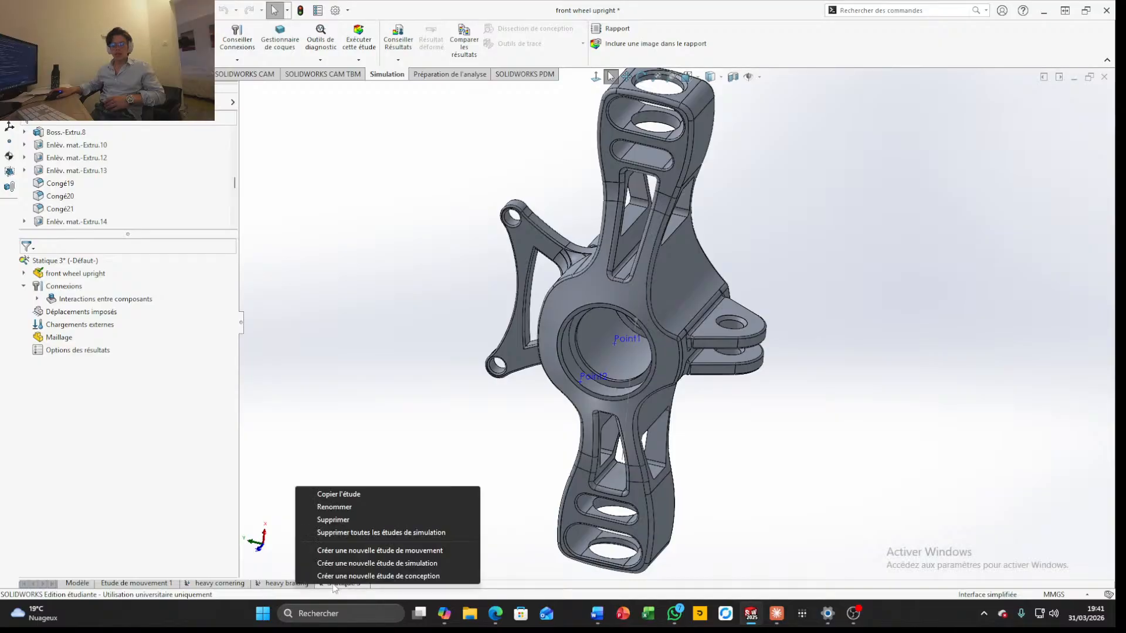
left_click(334, 506)
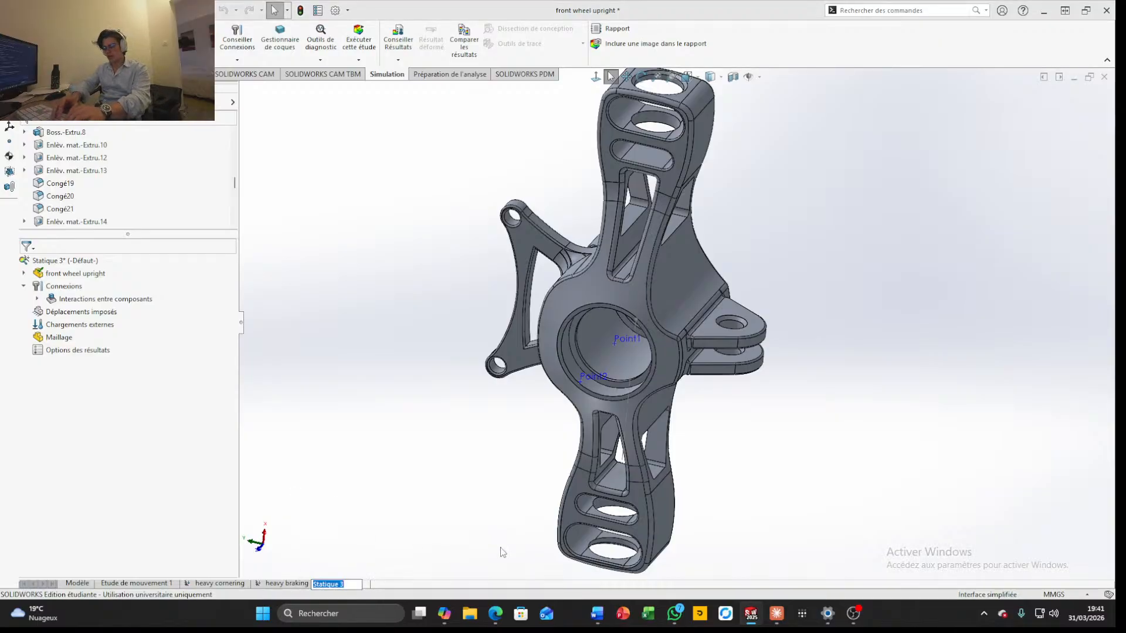
type("ver")
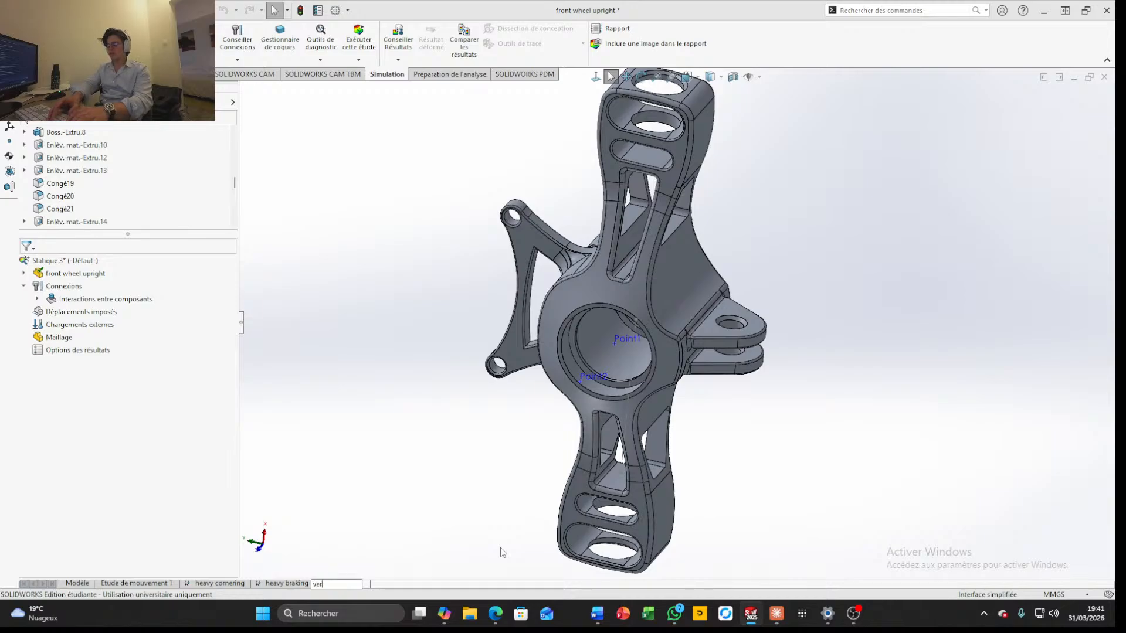
type("tical ")
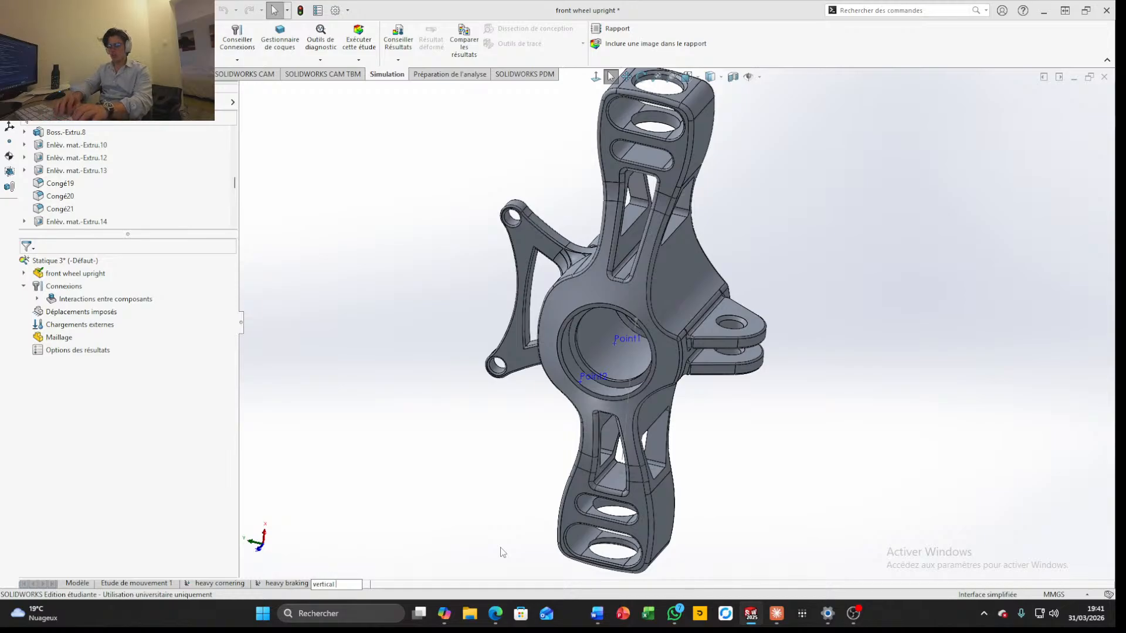
type("sh")
key("BackSpace")
key("BackSpace")
key("BackSpace")
key("BackSpace")
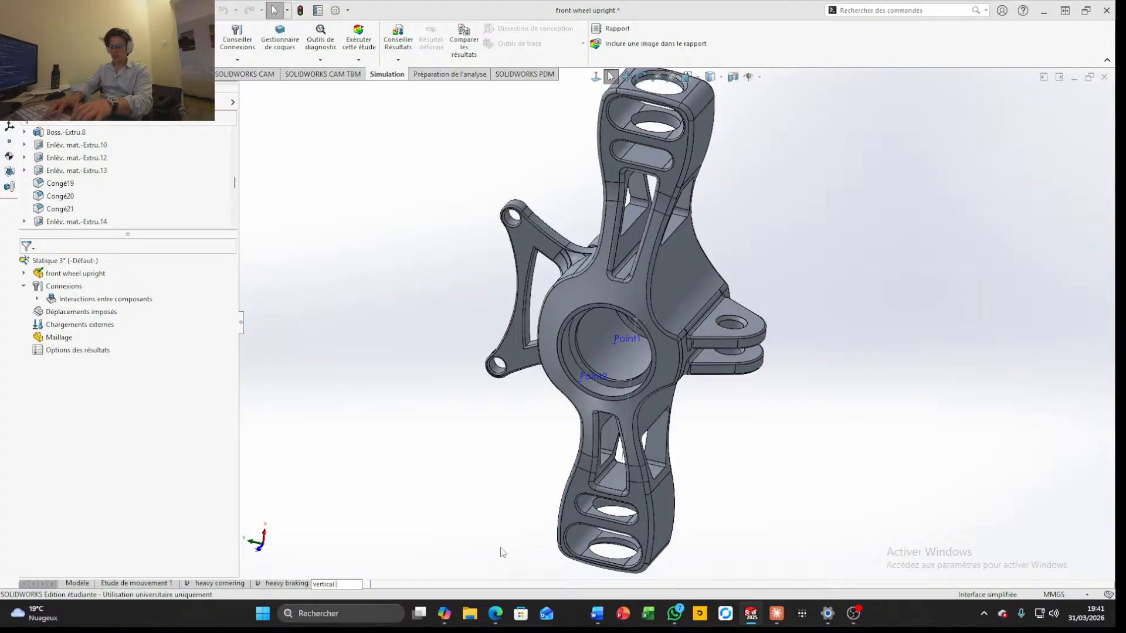
type("shok")
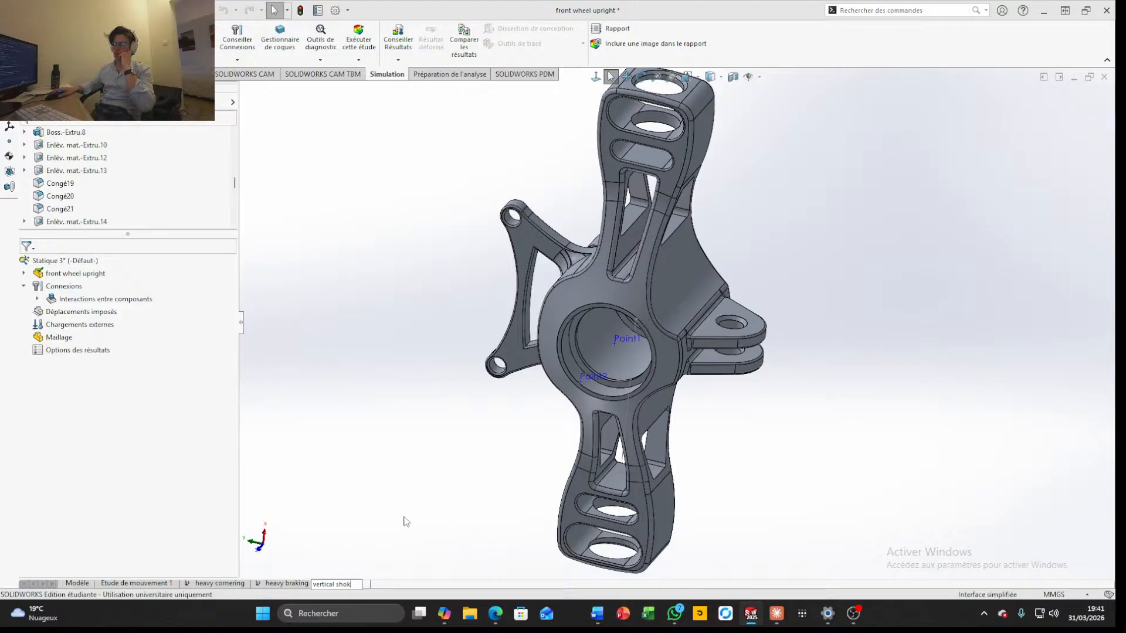
key("Return")
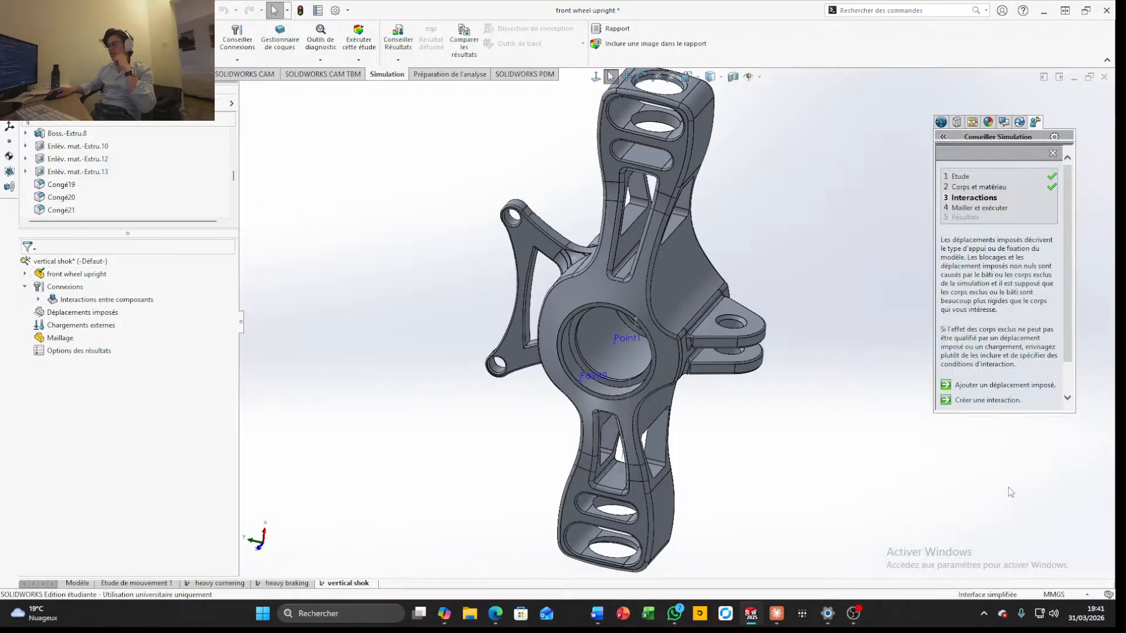
Examine the unloaded upright from several sides in the new study to identify the mounting holes
left_click(1071, 135)
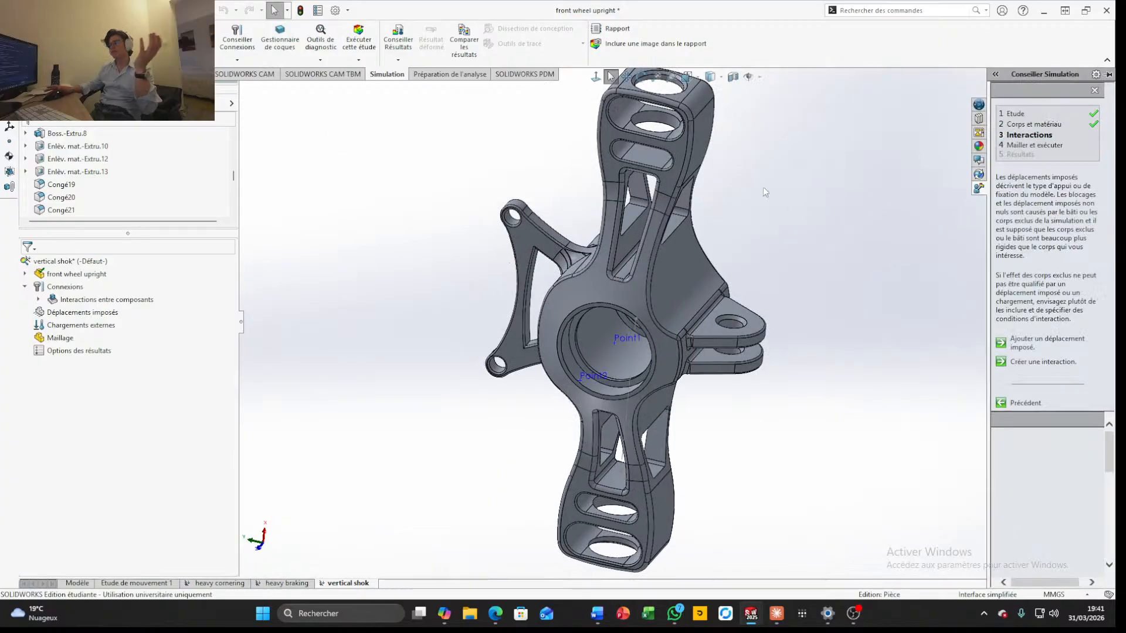
key("ctrl+3")
middle_click_drag(789, 306, 670, 317)
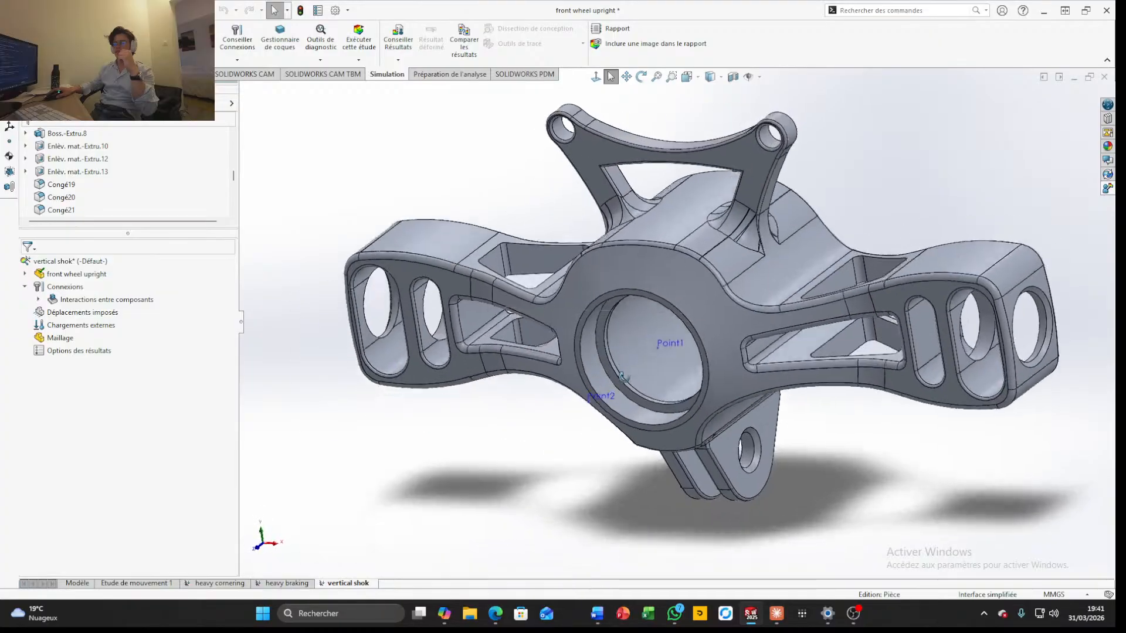
scroll(669, 314, "up", 4)
middle_click_drag(827, 370, 658, 185)
middle_click_drag(738, 112, 750, 79)
scroll(746, 88, "up", 3)
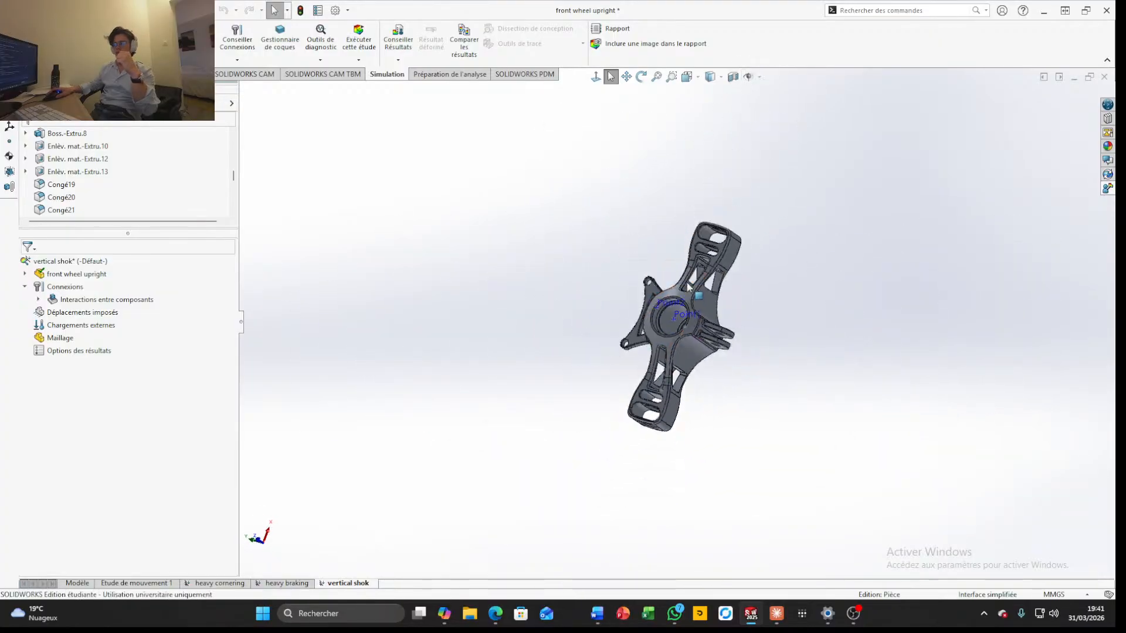
scroll(678, 285, "down", 6)
middle_click_drag(664, 303, 578, 405)
scroll(577, 405, "up", 5)
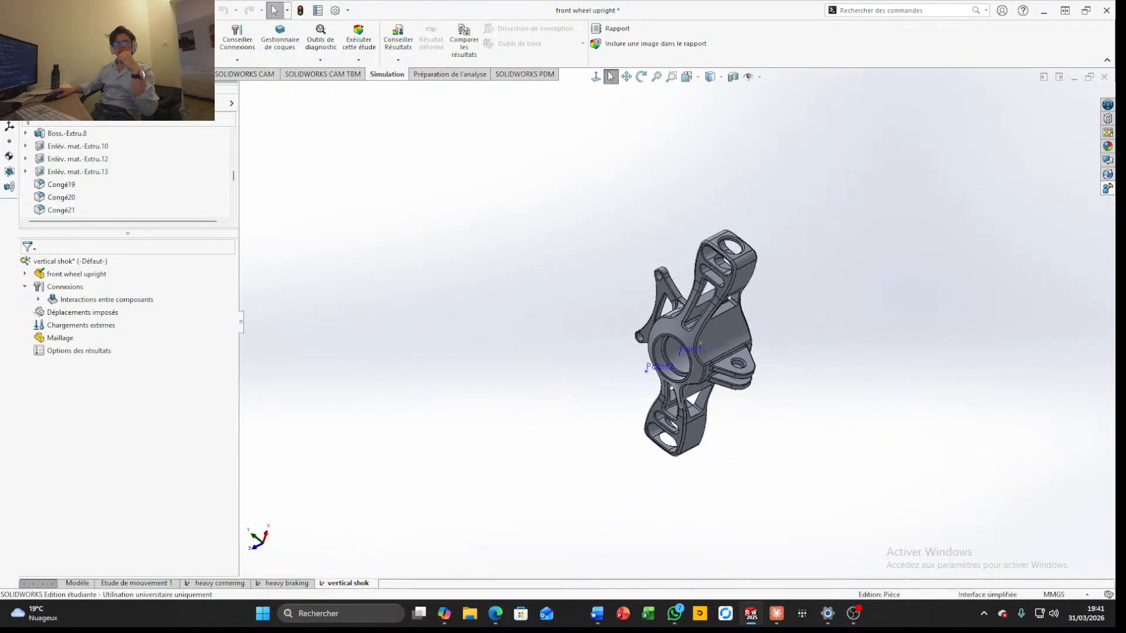
Start a fixed-geometry fixture on the outer hole's two faces and the inner hole face of the upper arm end
left_click(108, 60)
left_click(108, 86)
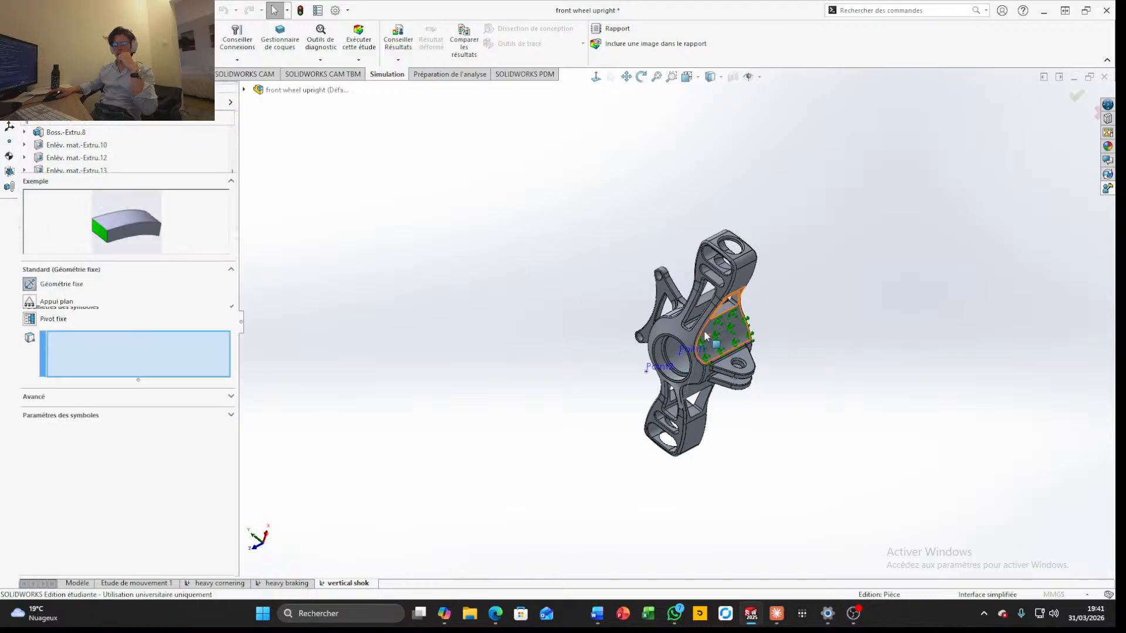
scroll(706, 336, "down", 5)
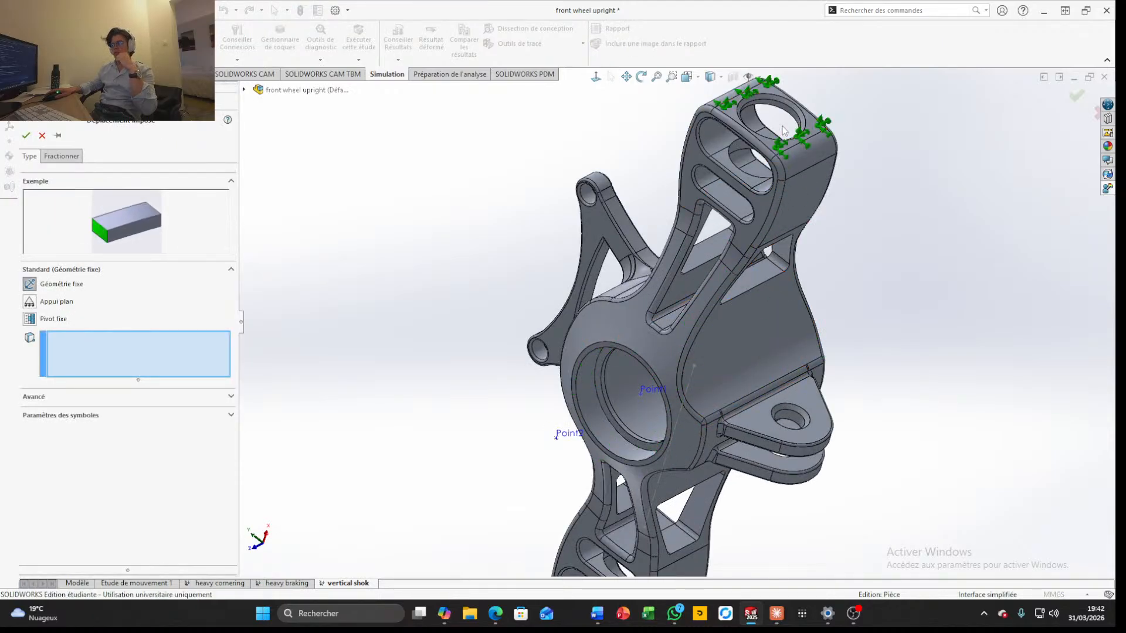
scroll(783, 130, "down", 3)
left_click(704, 190)
left_click(720, 212)
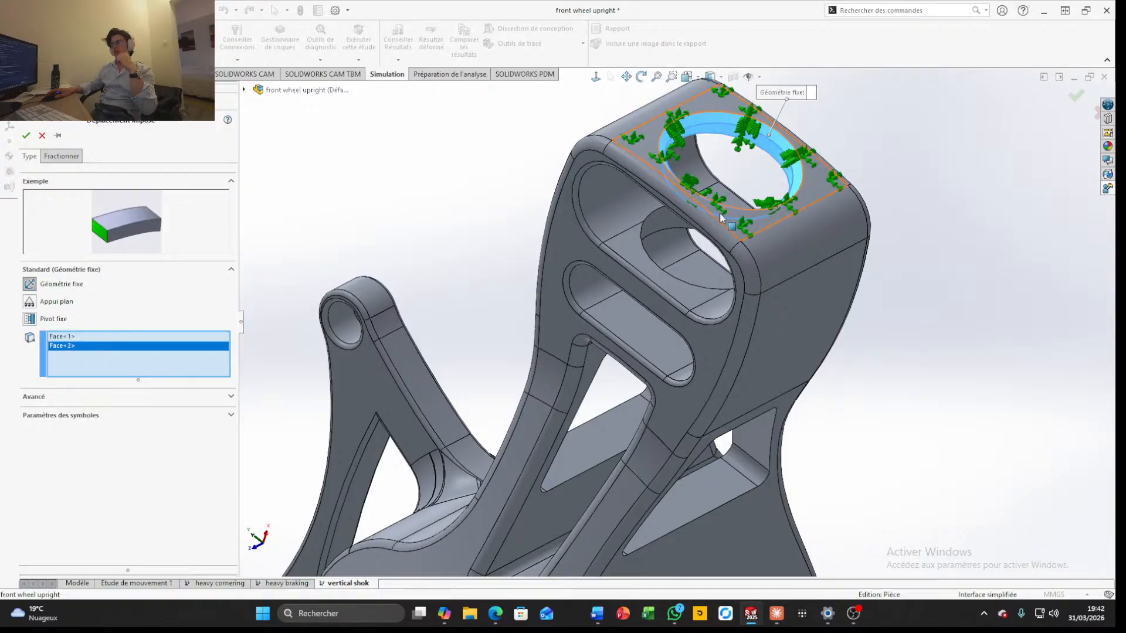
left_click(664, 217)
scroll(645, 381, "up", 5)
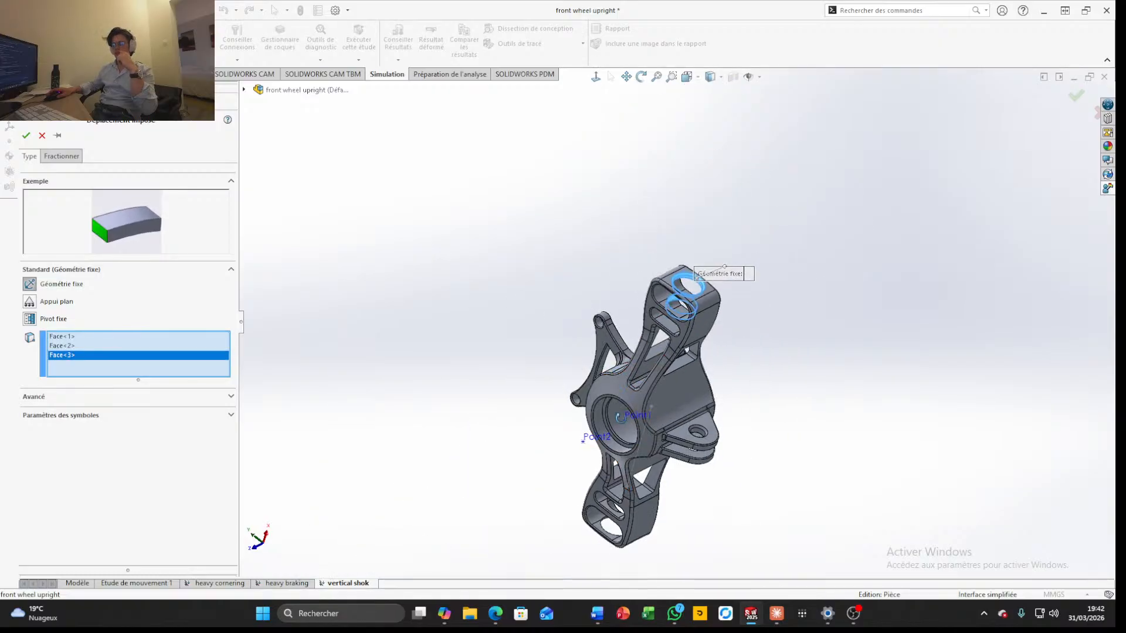
Add the inner hole face and the outer hole's two faces of the lower arm end to the fixed-geometry fixture
scroll(604, 456, "down", 8)
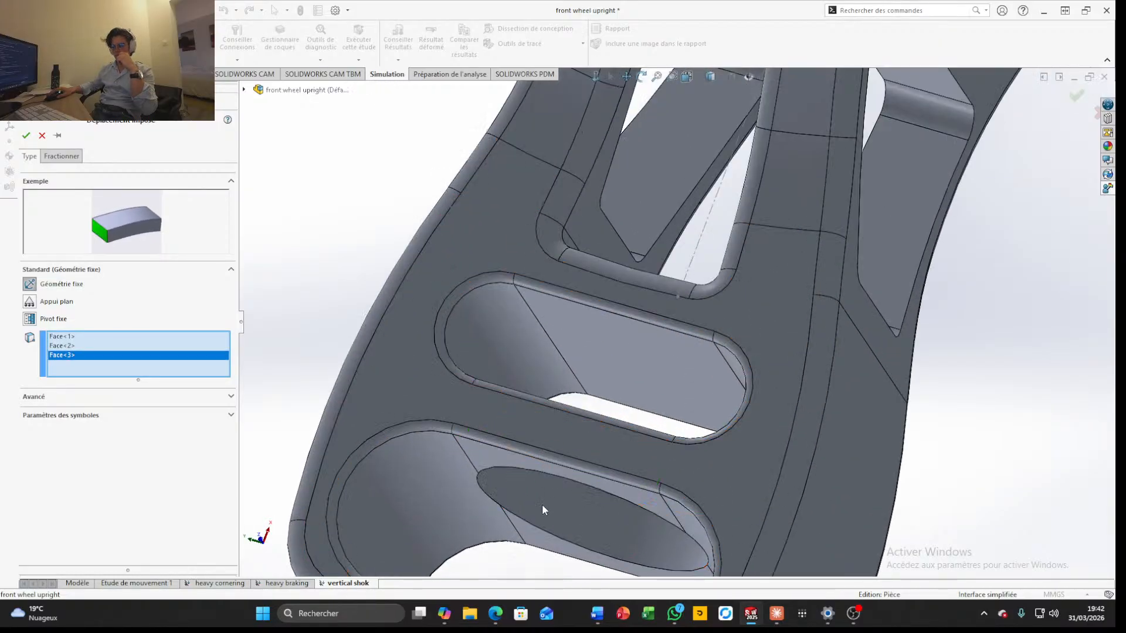
left_click(542, 505)
scroll(543, 506, "up", 7)
middle_click_drag(601, 472, 579, 409)
scroll(581, 410, "down", 4)
left_click(677, 406)
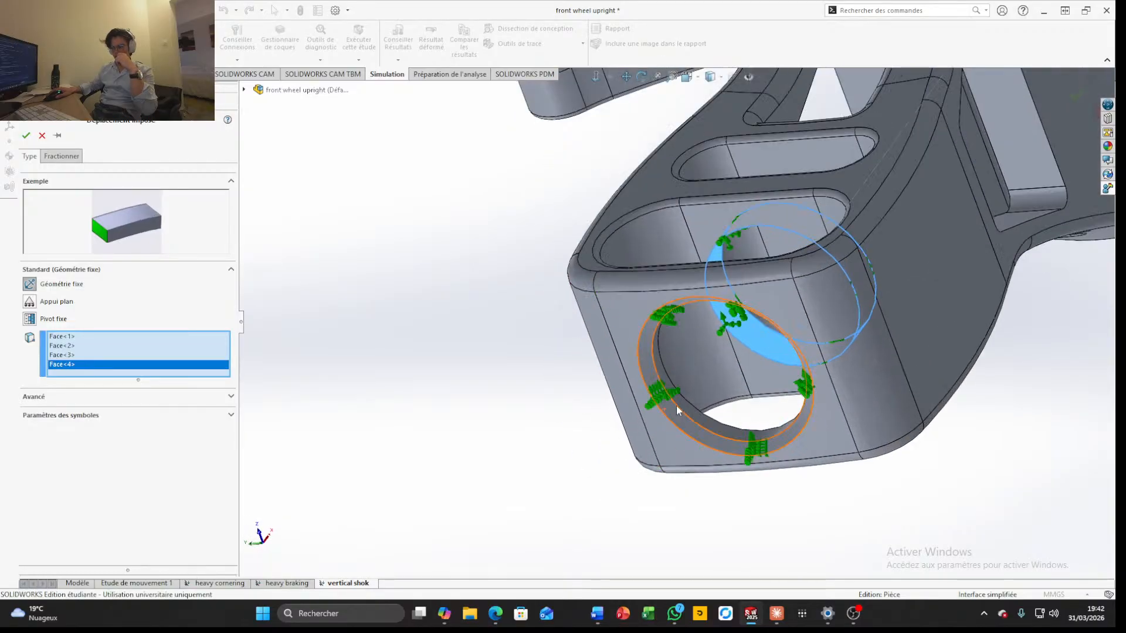
left_click(672, 407)
left_click(682, 402)
scroll(696, 396, "up", 5)
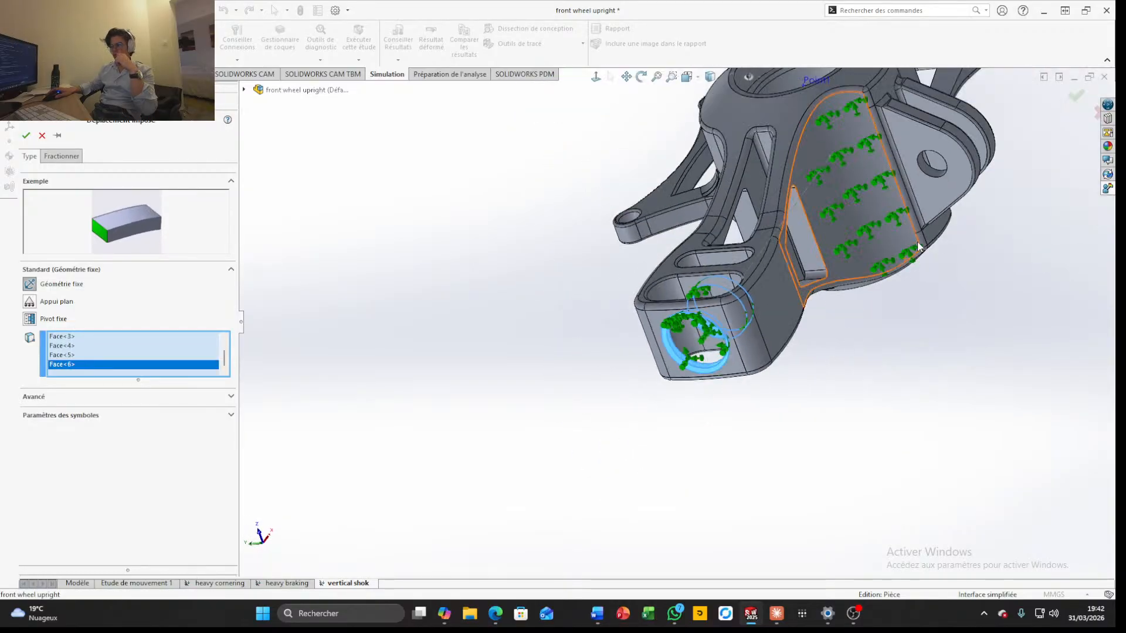
Add the cylindrical hole faces of the two parallel side lugs to the fixed-geometry fixture
scroll(917, 245, "down", 5)
left_click(770, 254)
left_click(765, 253)
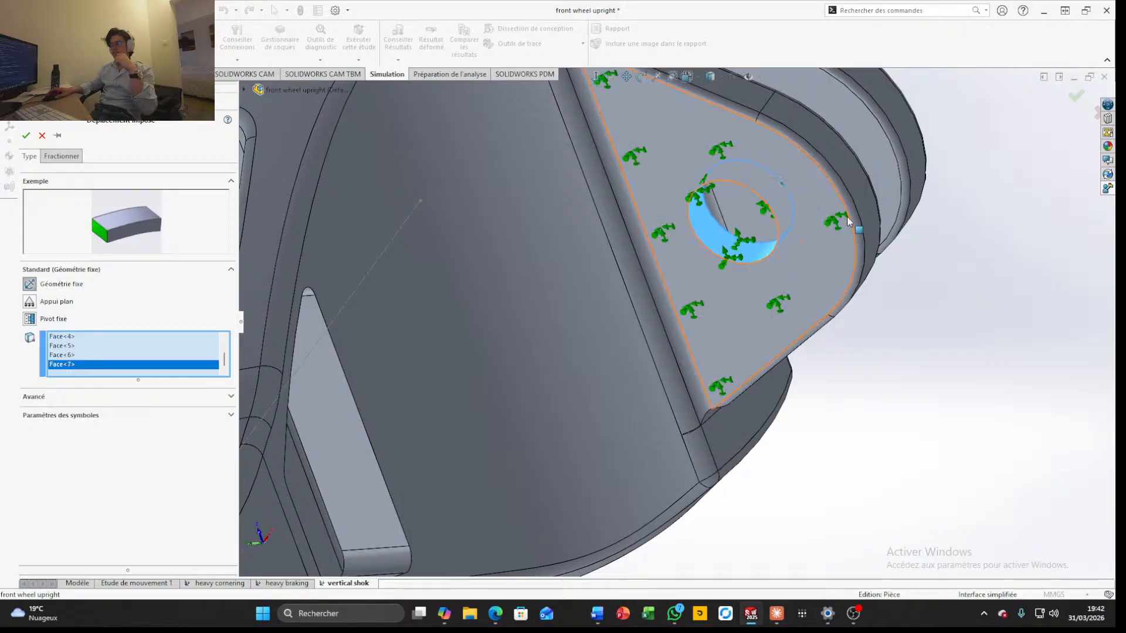
scroll(854, 226, "up", 4)
middle_click_drag(858, 227, 698, 239)
scroll(898, 192, "down", 4)
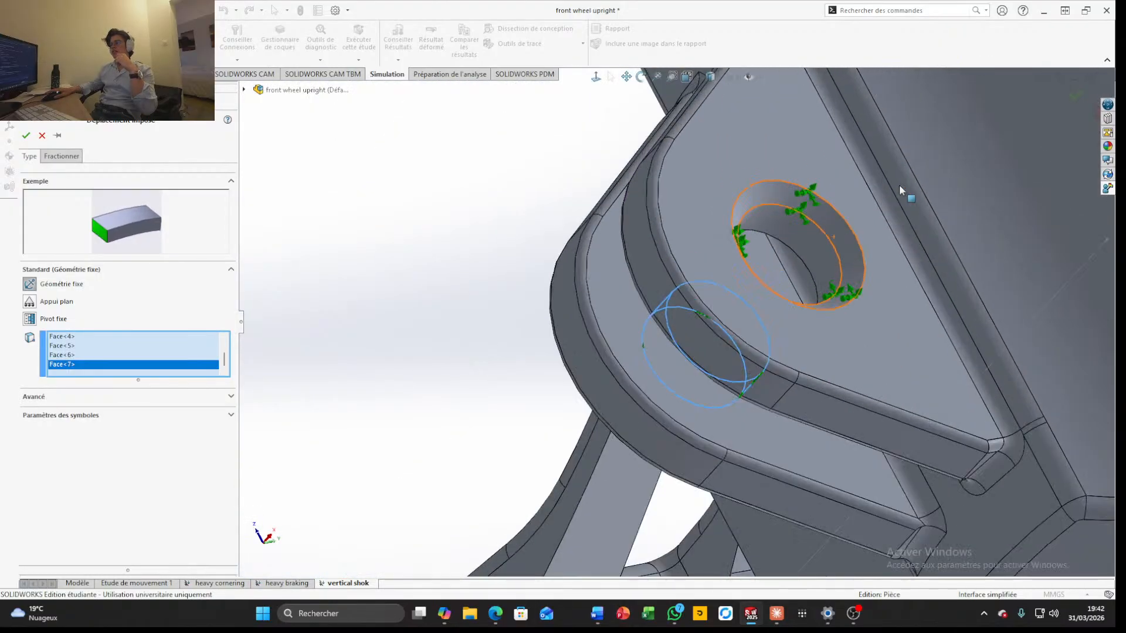
left_click(849, 239)
left_click(830, 248)
Check the selected holes on both arm ends and the side lugs, and apply the fixed-geometry fixture
scroll(830, 253, "up", 4)
scroll(822, 275, "up", 2)
middle_click_drag(821, 279, 784, 259)
scroll(783, 260, "up", 4)
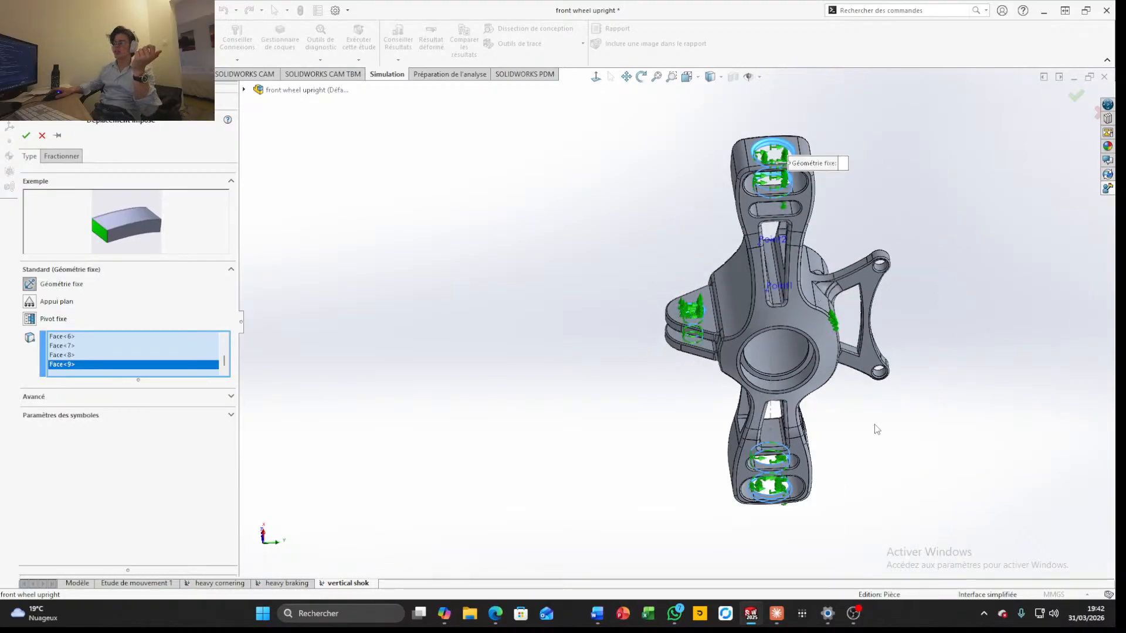
middle_click_drag(831, 400, 937, 408)
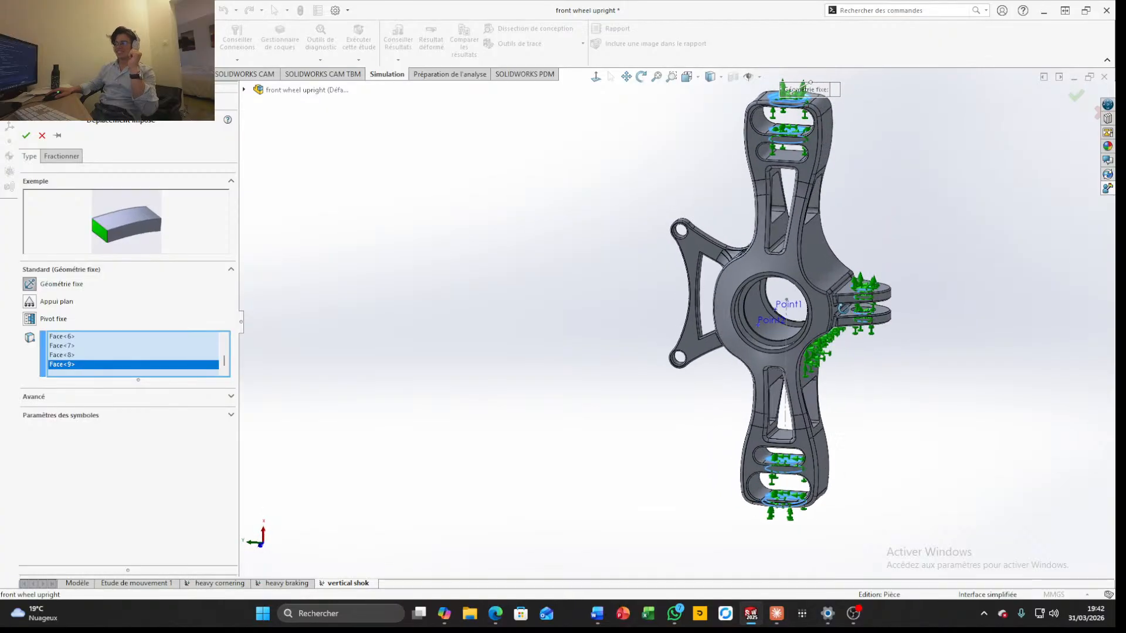
scroll(885, 248, "up", 5)
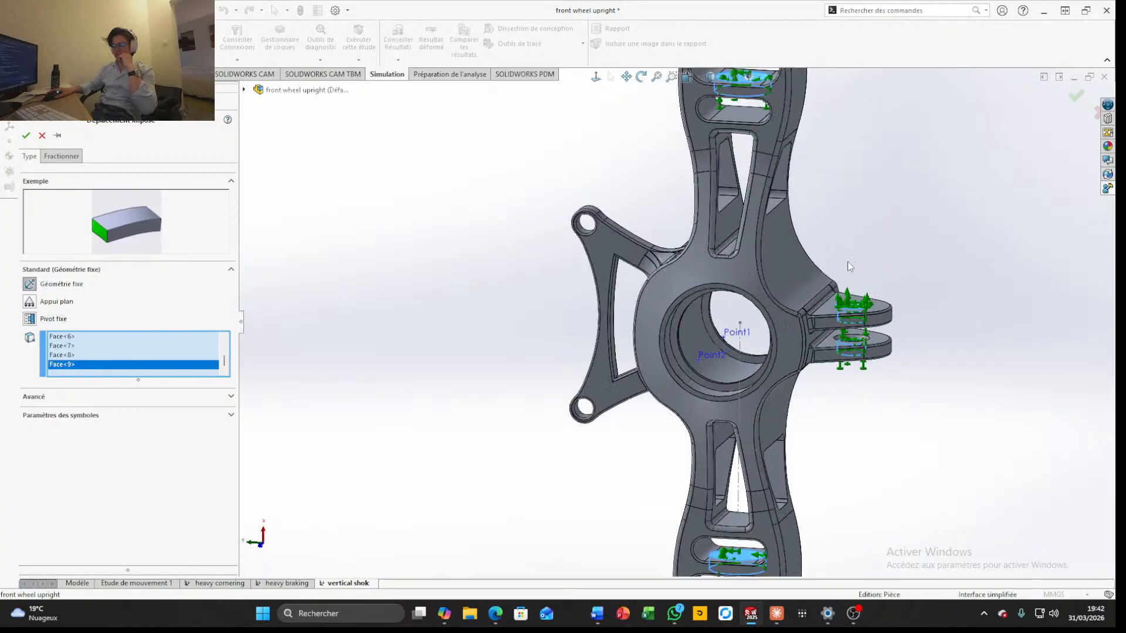
left_click(1076, 100)
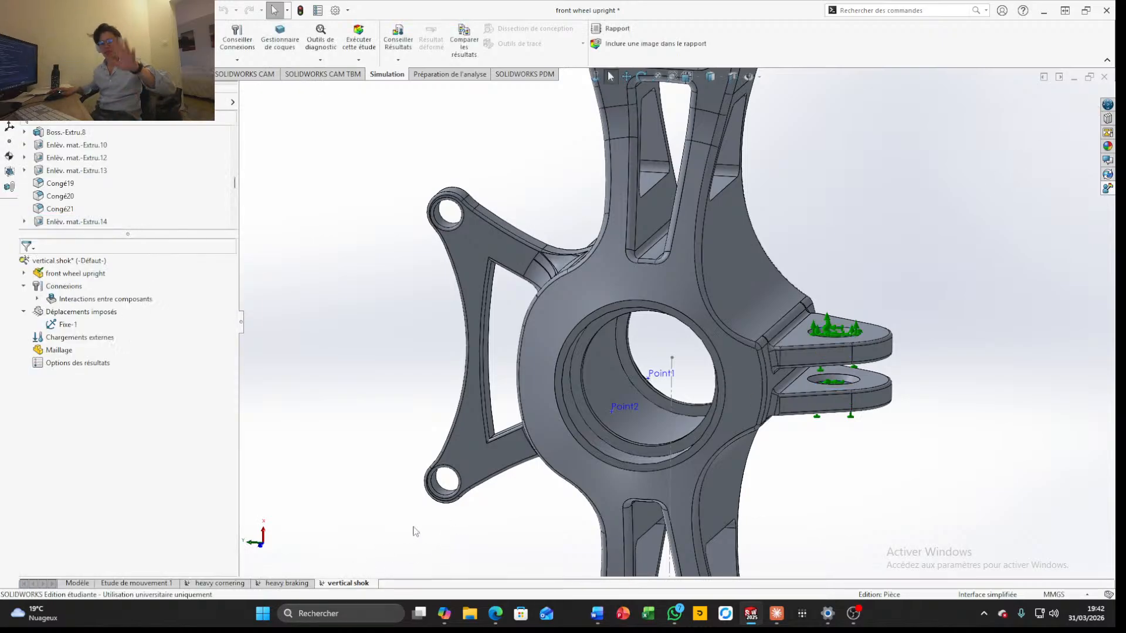
Start a remote load/mass and set its location to X 0, Y 0, Z 97 mm in global coordinates
scroll(632, 443, "down", 5)
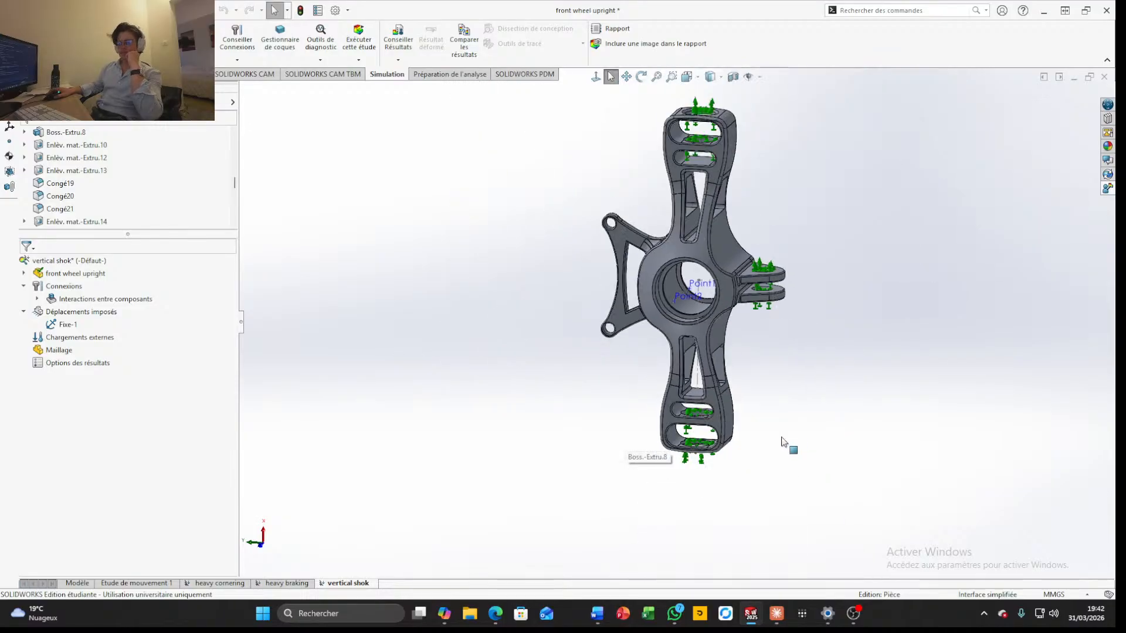
middle_click_drag(680, 425, 657, 364)
scroll(685, 358, "up", 5)
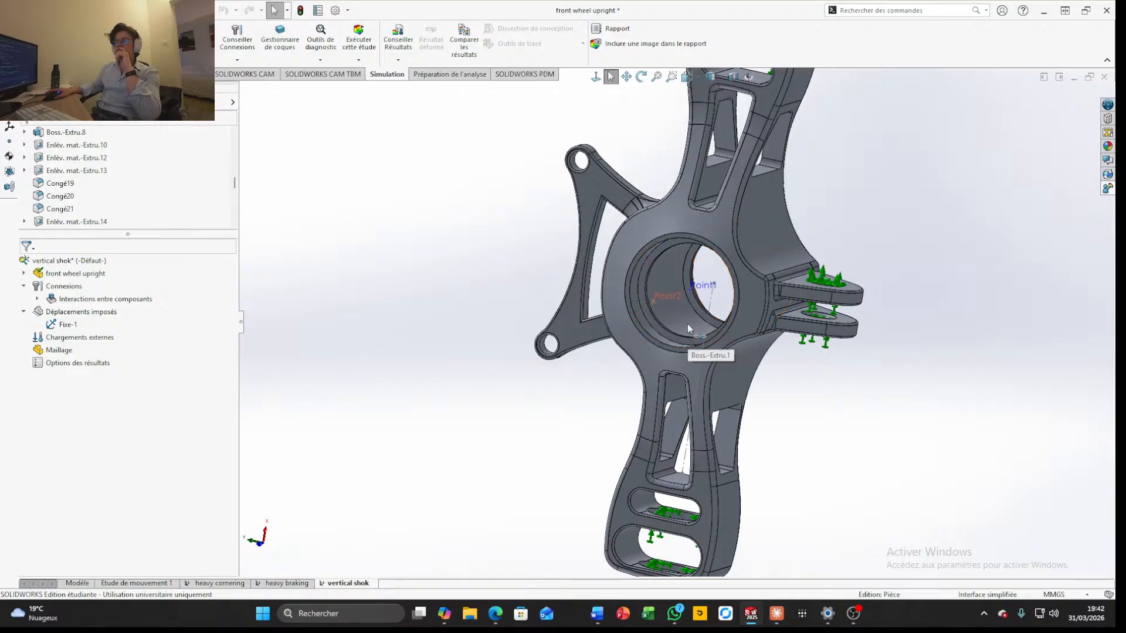
scroll(147, 224, "down", 1)
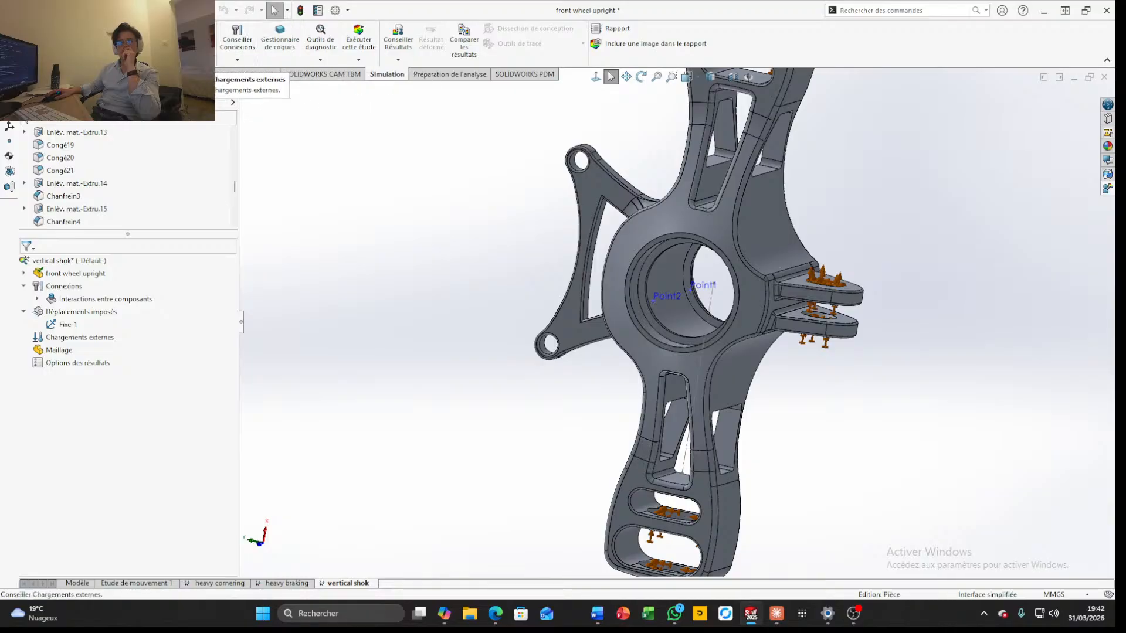
left_click(181, 60)
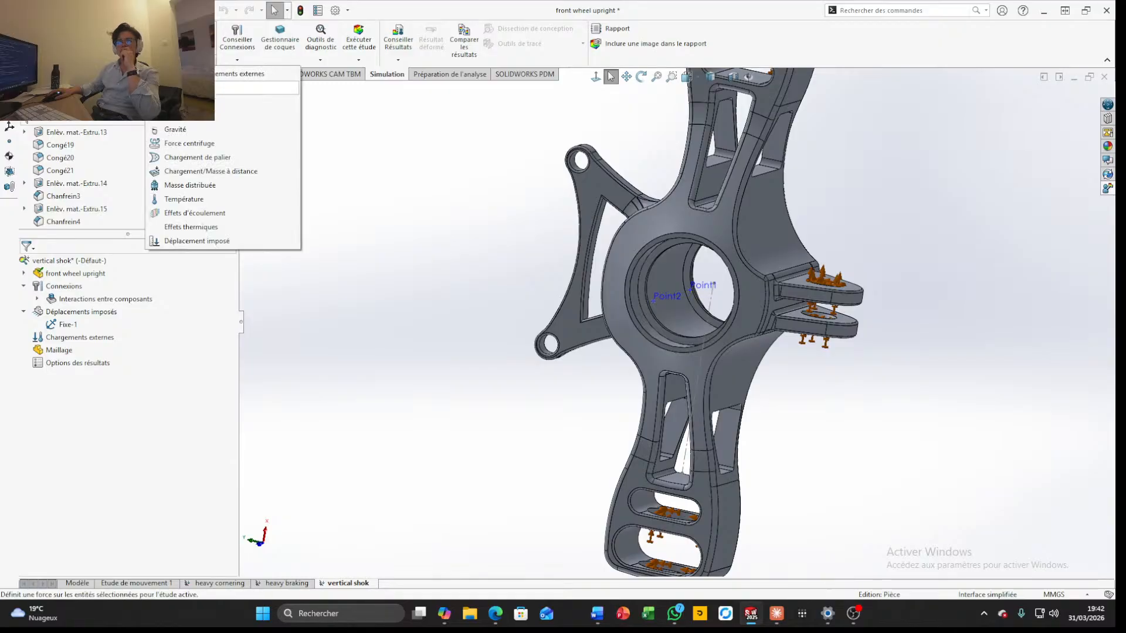
left_click(448, 291)
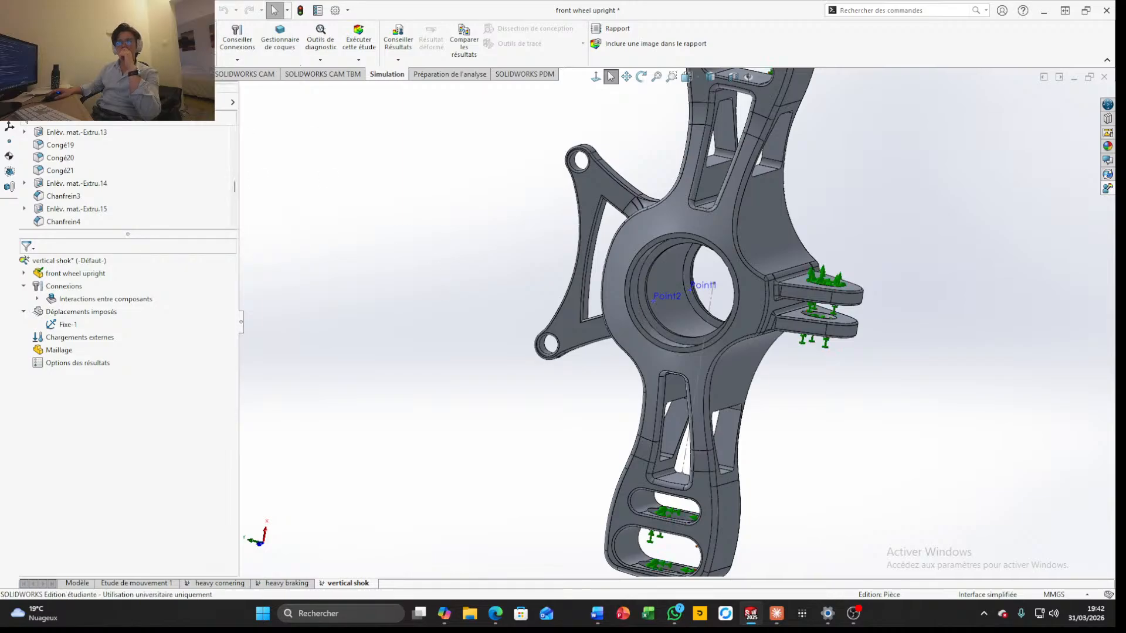
left_click(180, 60)
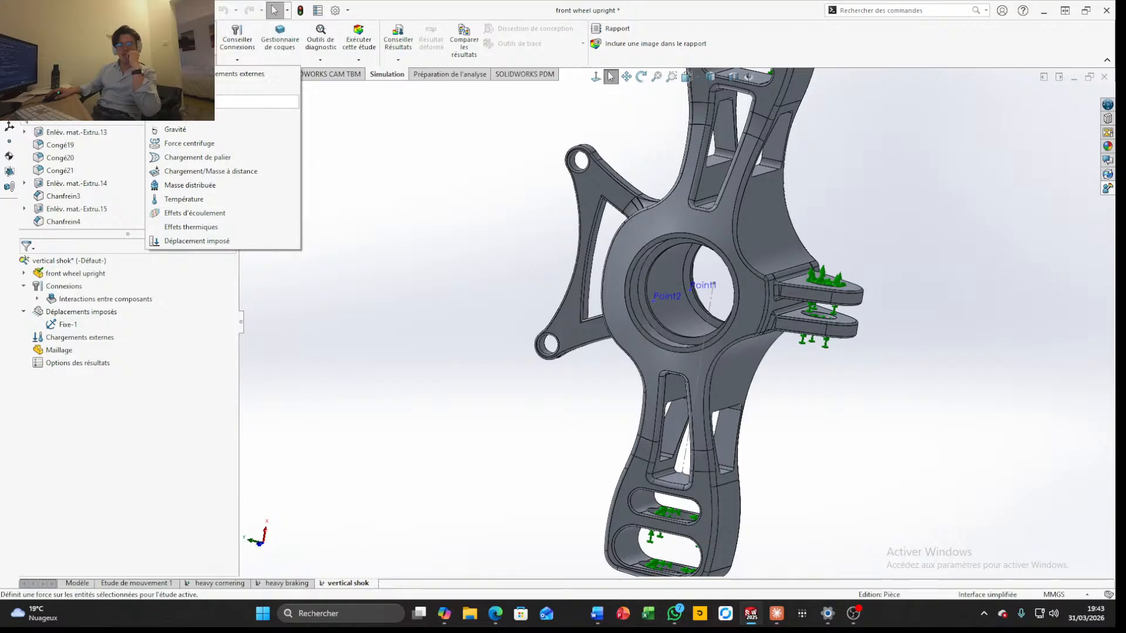
left_click(204, 172)
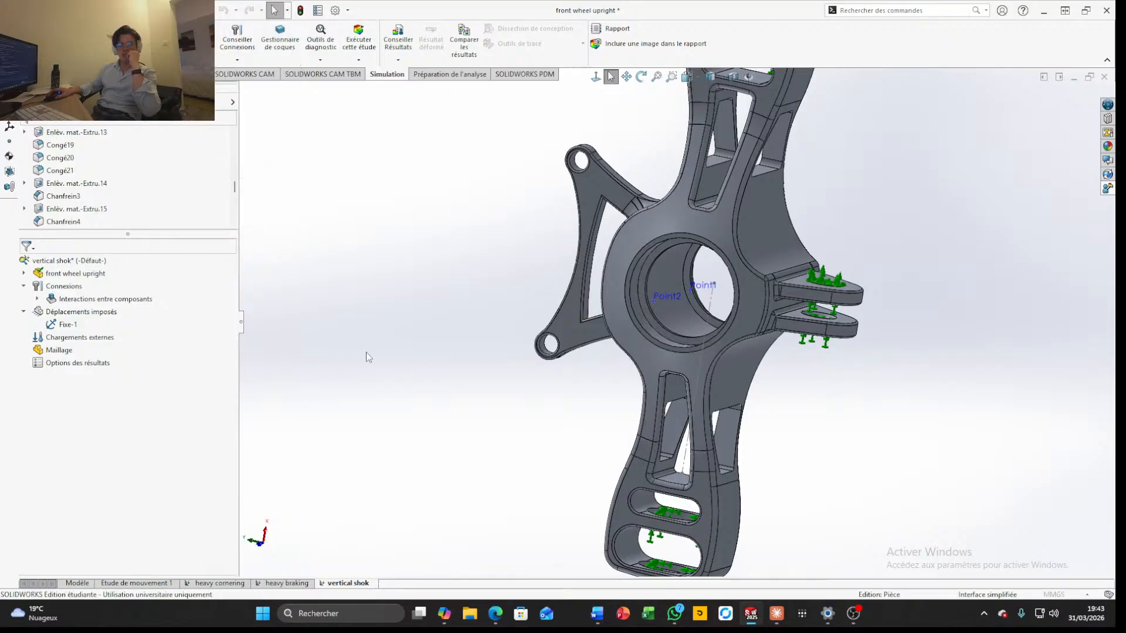
left_click(67, 457)
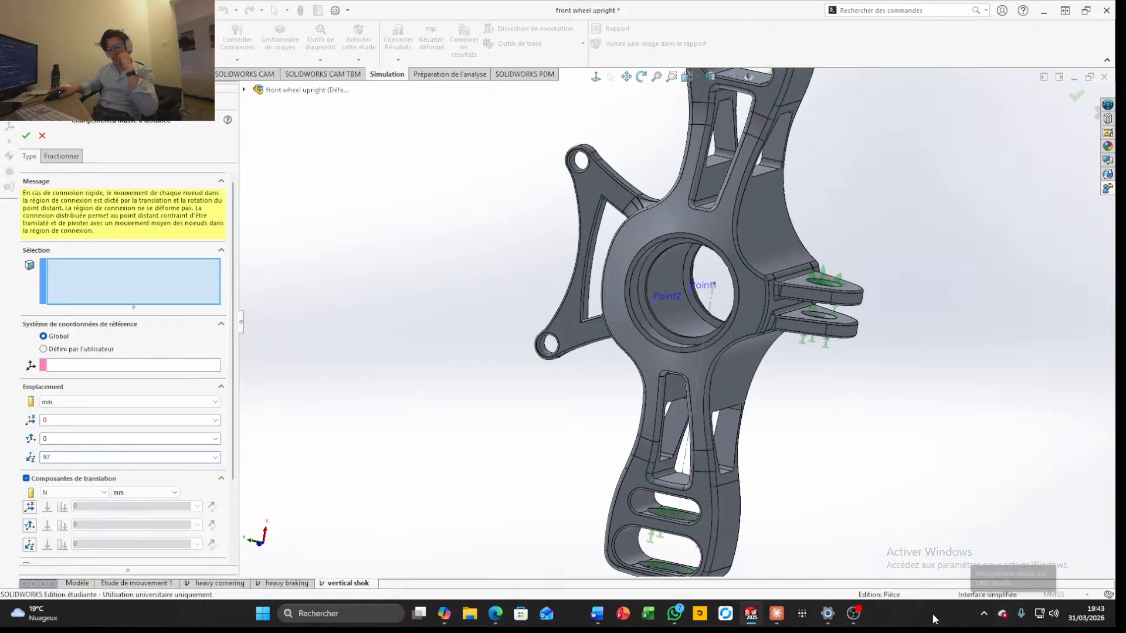
Enable all three translation components of the remote load as forces, with 4000 N along X and 0 N along Y and Z
middle_click_drag(862, 432, 638, 410)
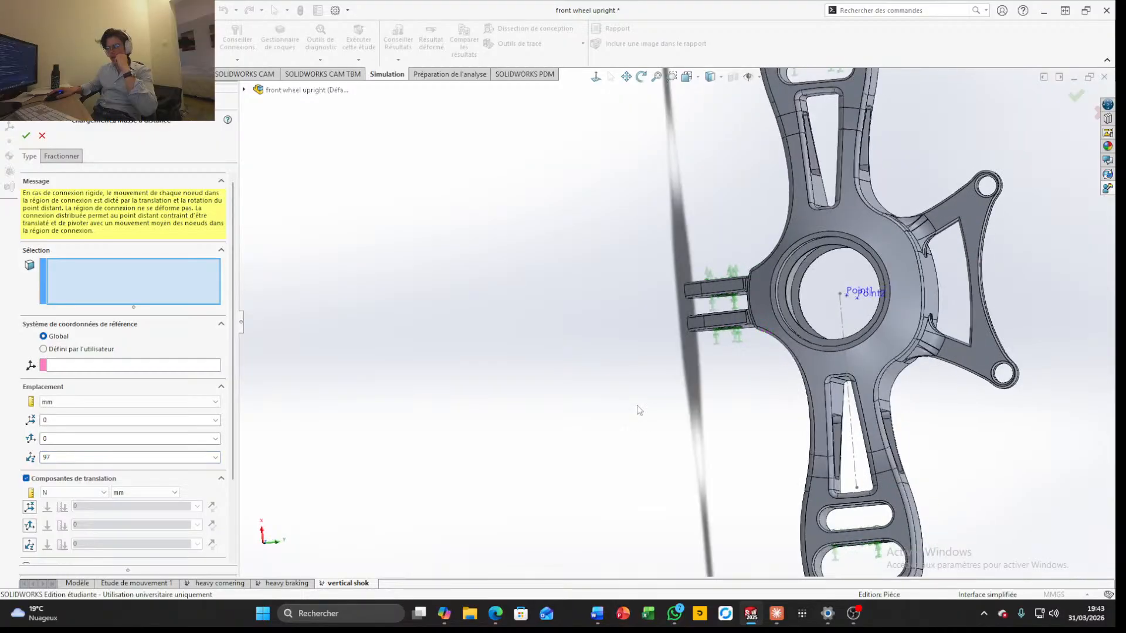
scroll(649, 410, "up", 2)
scroll(650, 410, "down", 3)
left_click(33, 509)
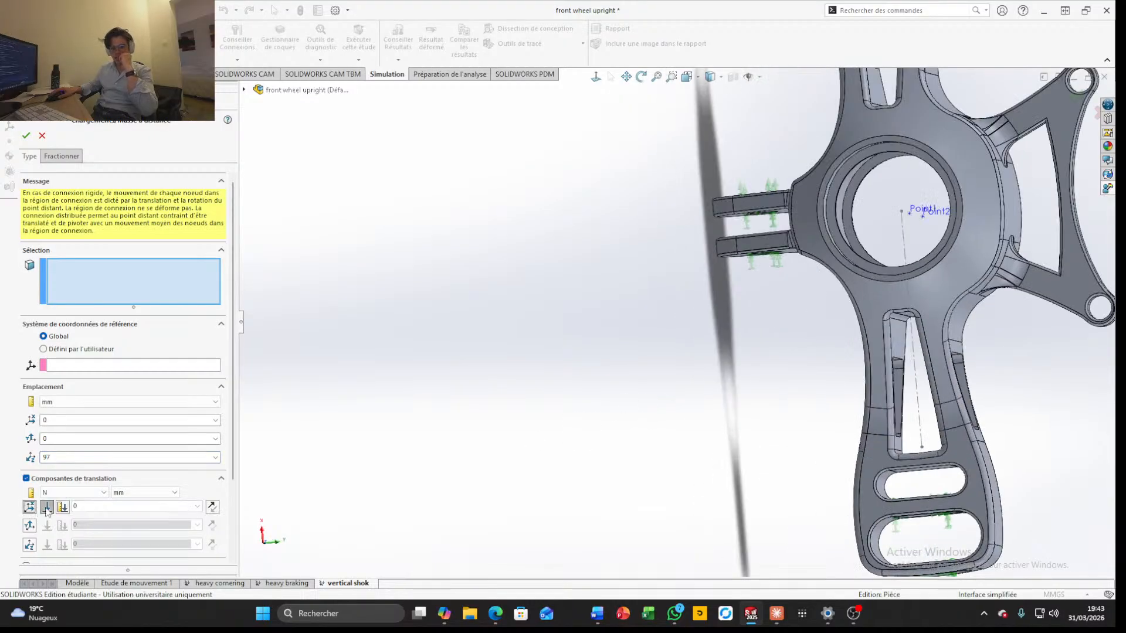
type("4000")
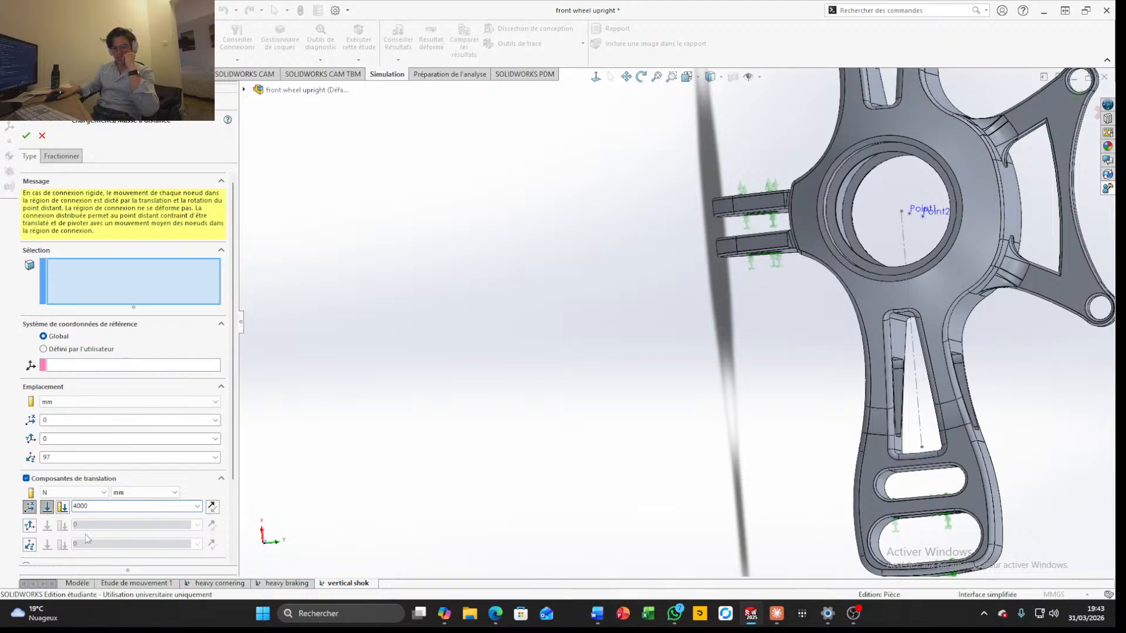
left_click(29, 526)
left_click(33, 546)
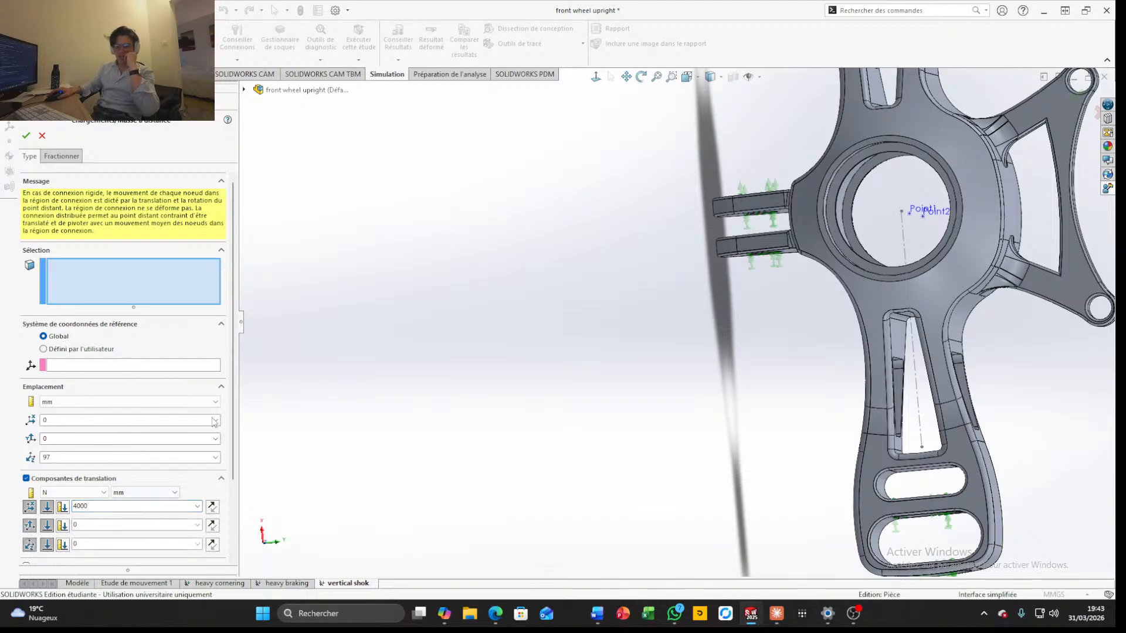
scroll(216, 421, "down", 3)
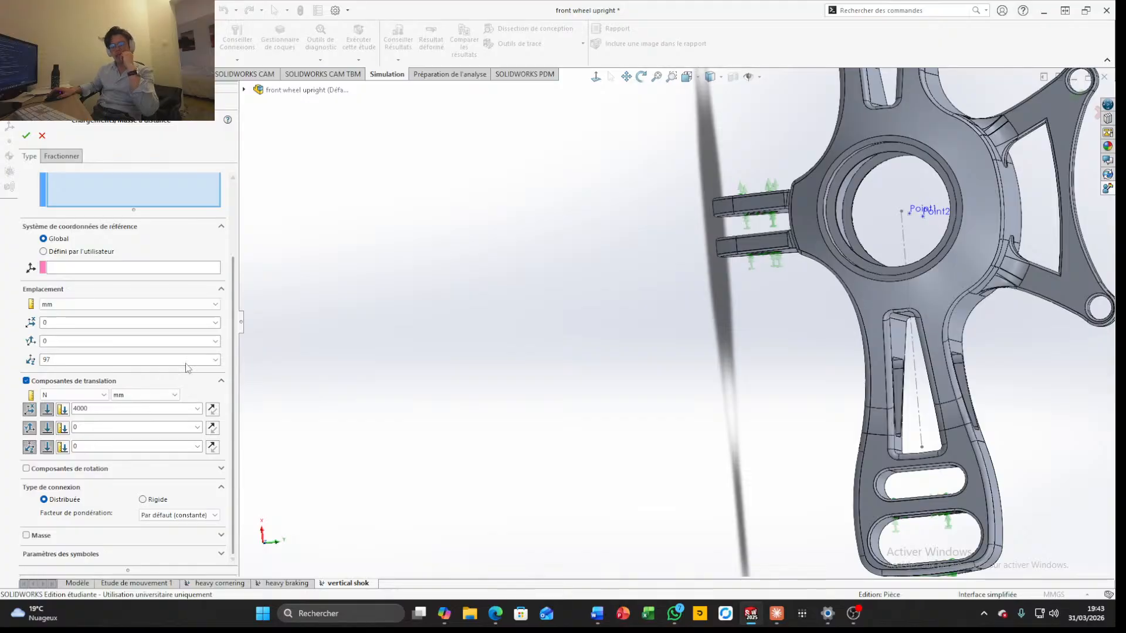
Assign the distributed remote load to the hub's cylindrical bore face and apply it
left_click(24, 137)
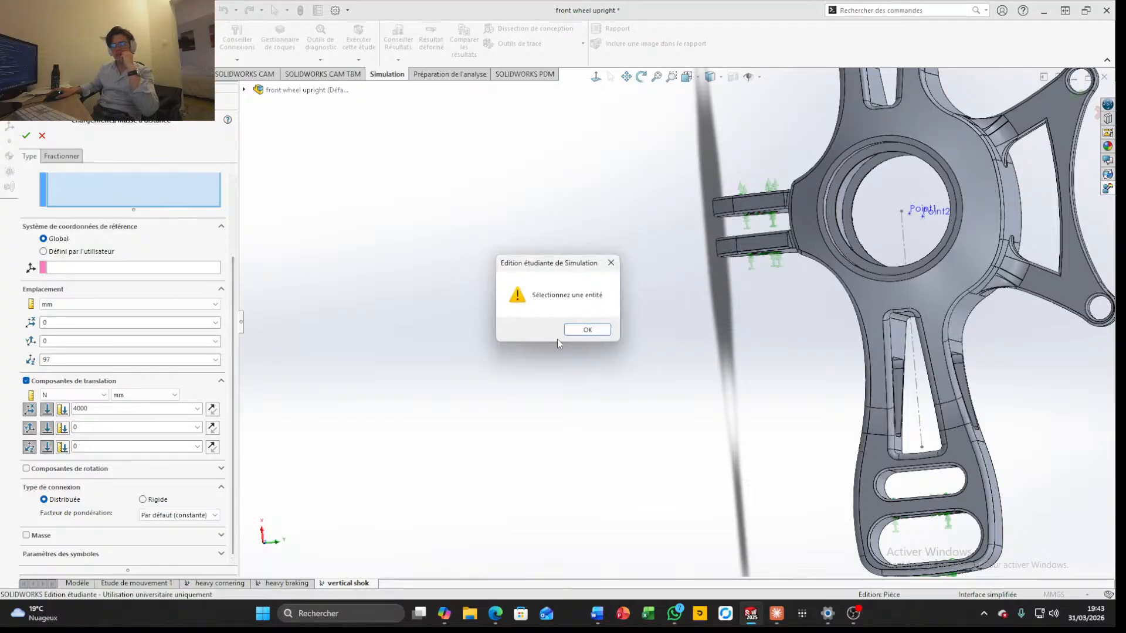
left_click(587, 329)
middle_click_drag(734, 314, 671, 247)
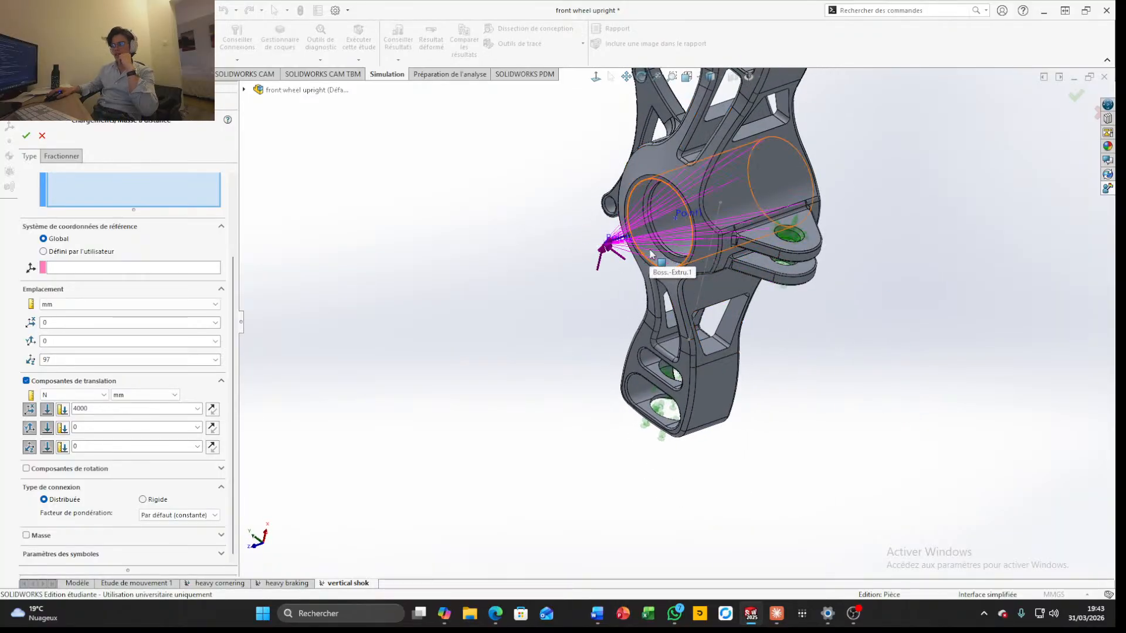
left_click(672, 259)
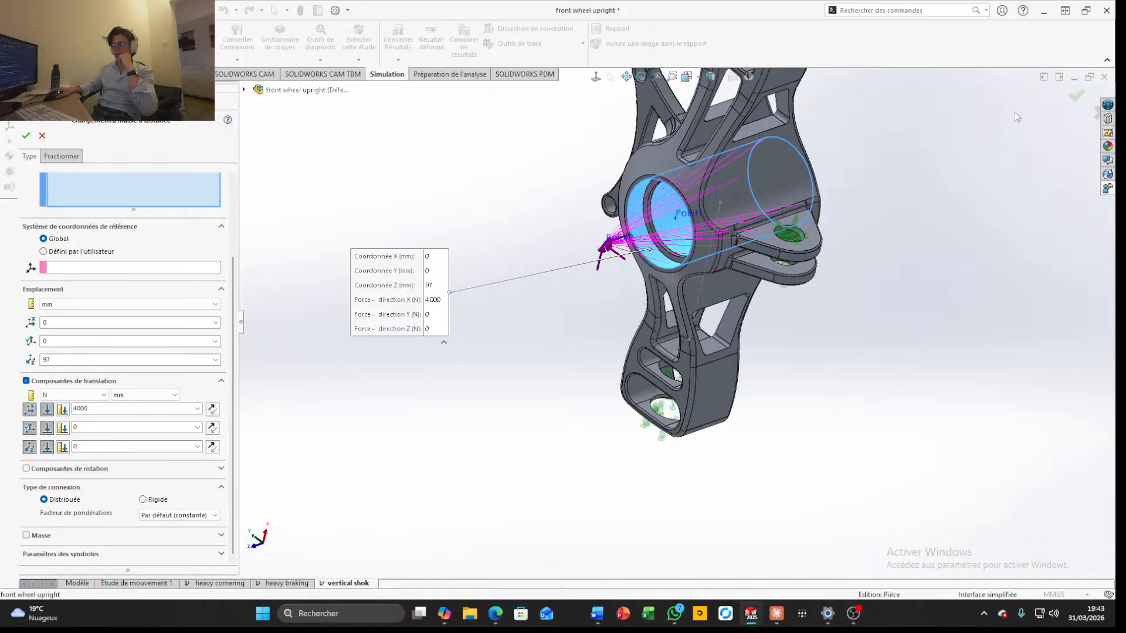
middle_click_drag(882, 158, 1001, 344)
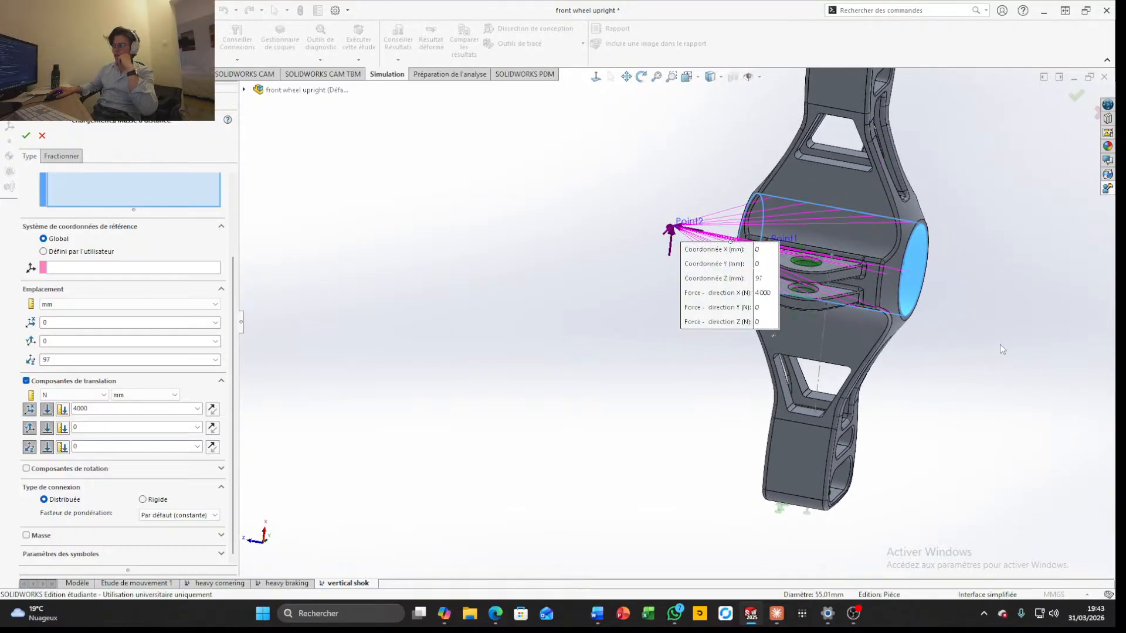
left_click(1077, 97)
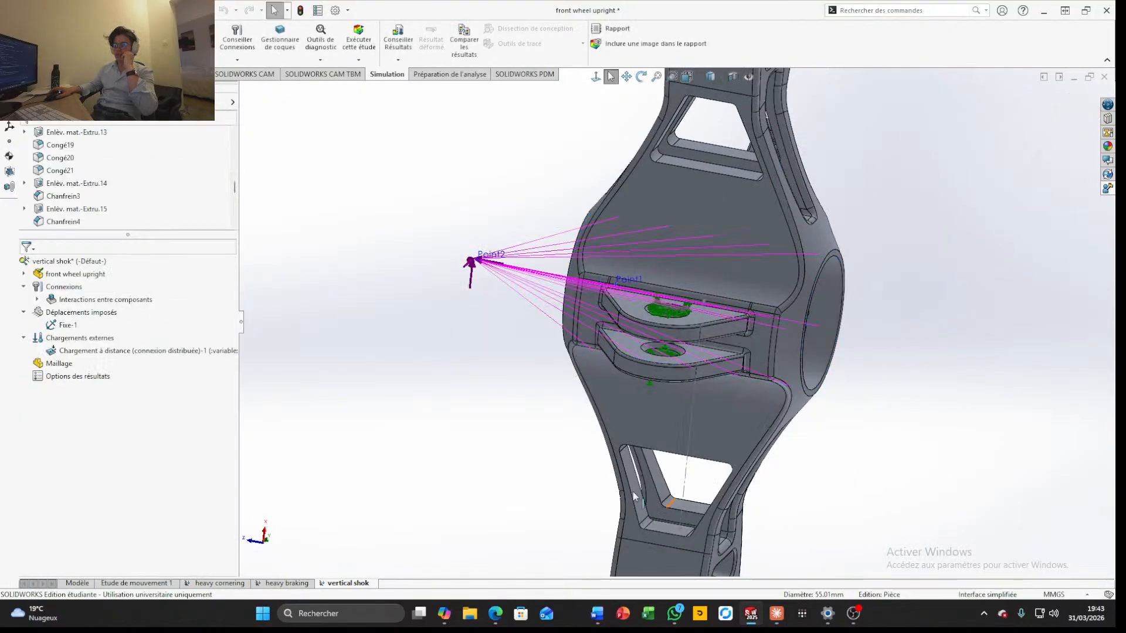
Hide the remote load's symbol on the model
middle_click_drag(533, 431, 561, 467)
scroll(558, 467, "up", 3)
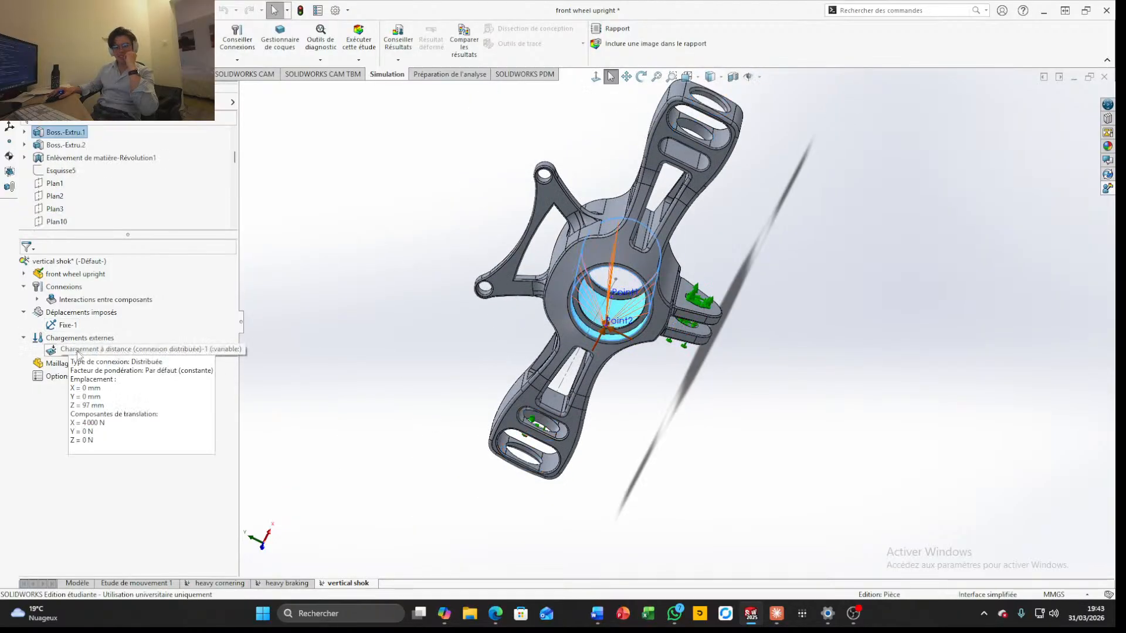
right_click(79, 355)
left_click(107, 412)
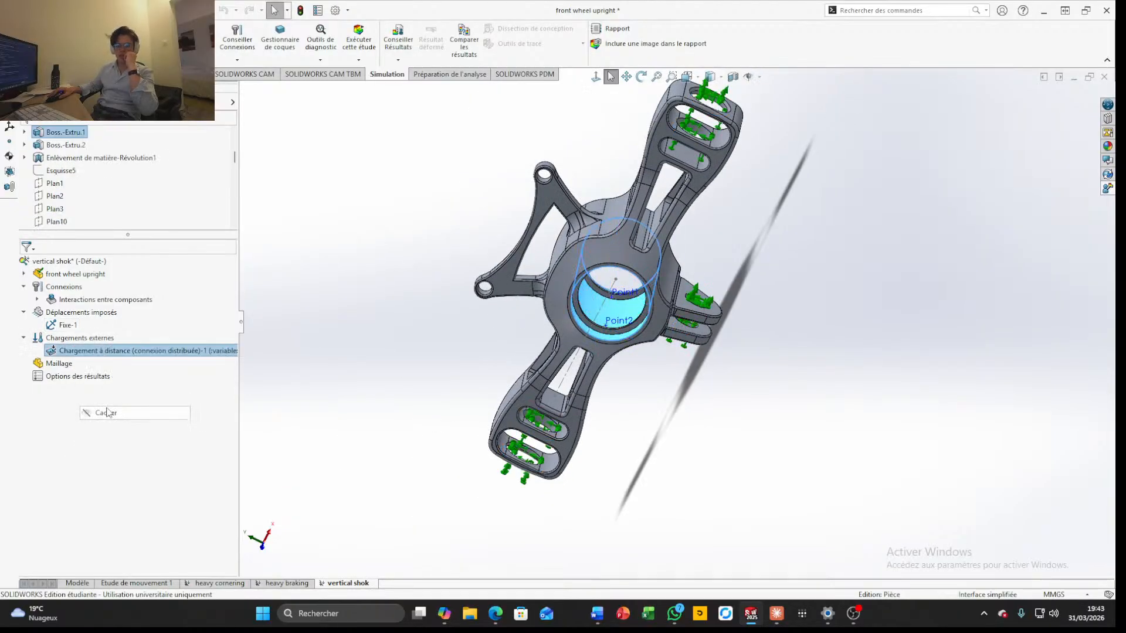
middle_click_drag(664, 376, 756, 337)
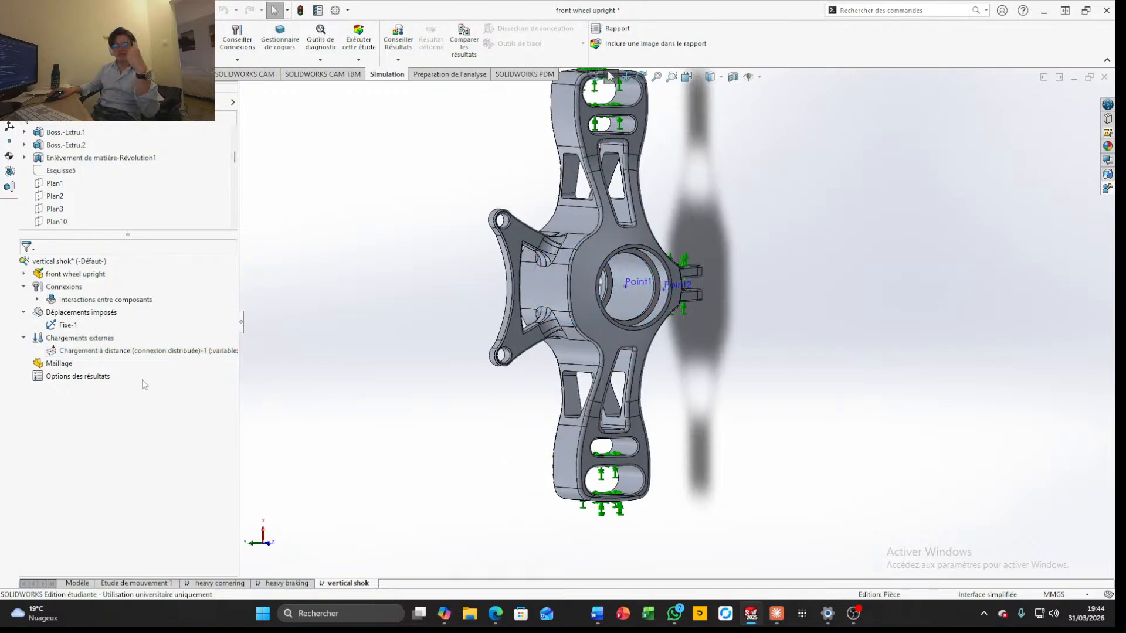
Mesh the upright at the default medium density with the distorted-element warning on
right_click(71, 366)
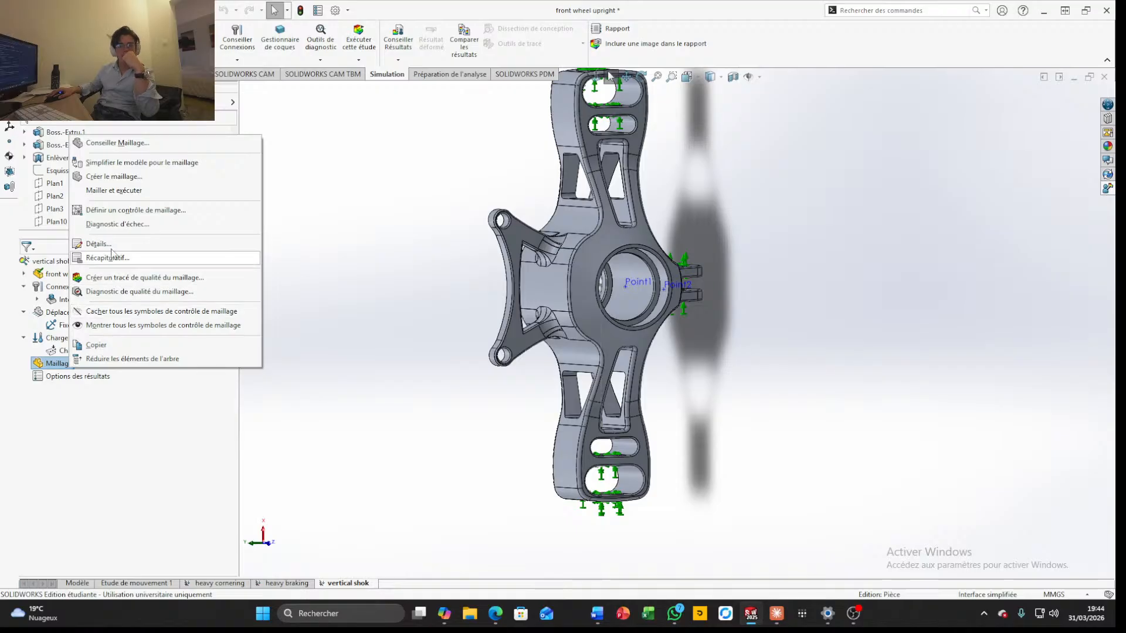
left_click(114, 176)
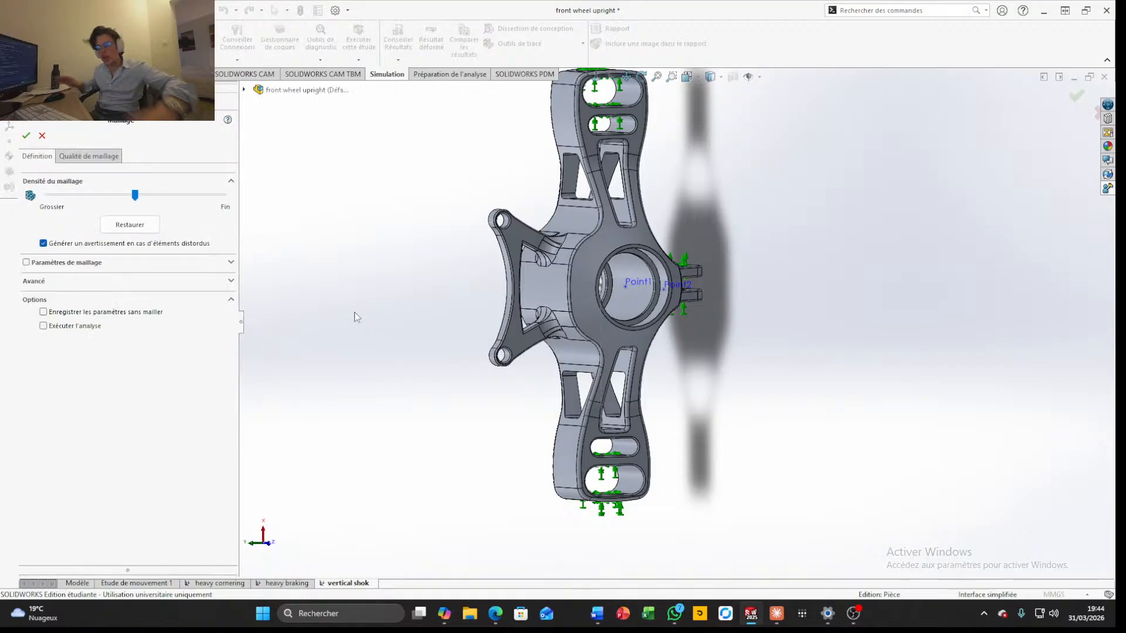
left_click(26, 135)
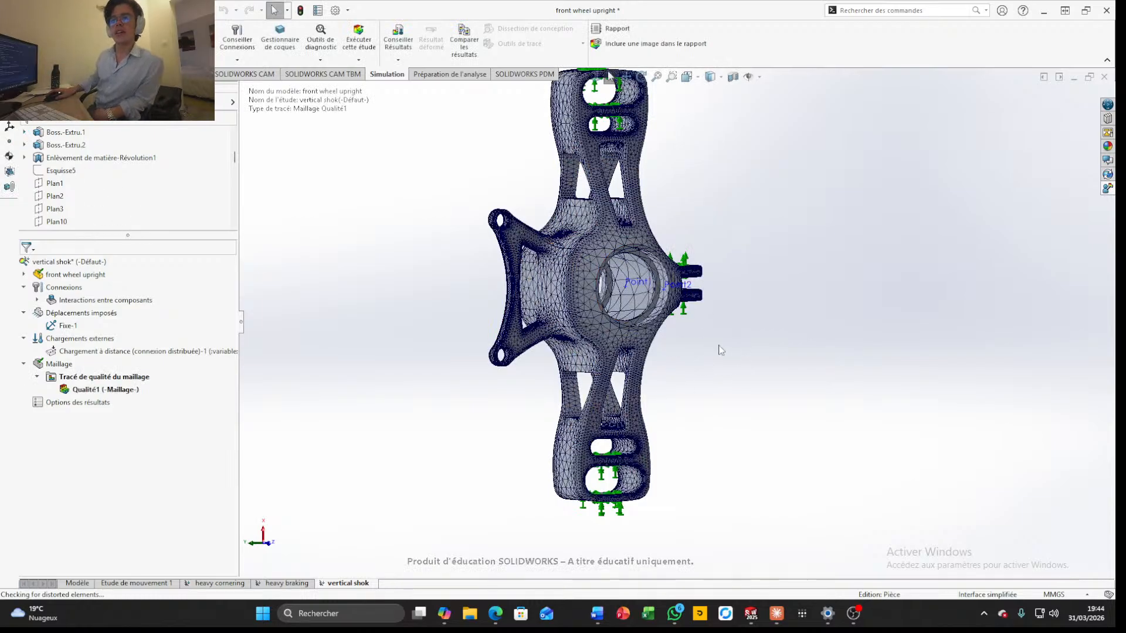
scroll(698, 326, "down", 3)
scroll(715, 365, "up", 2)
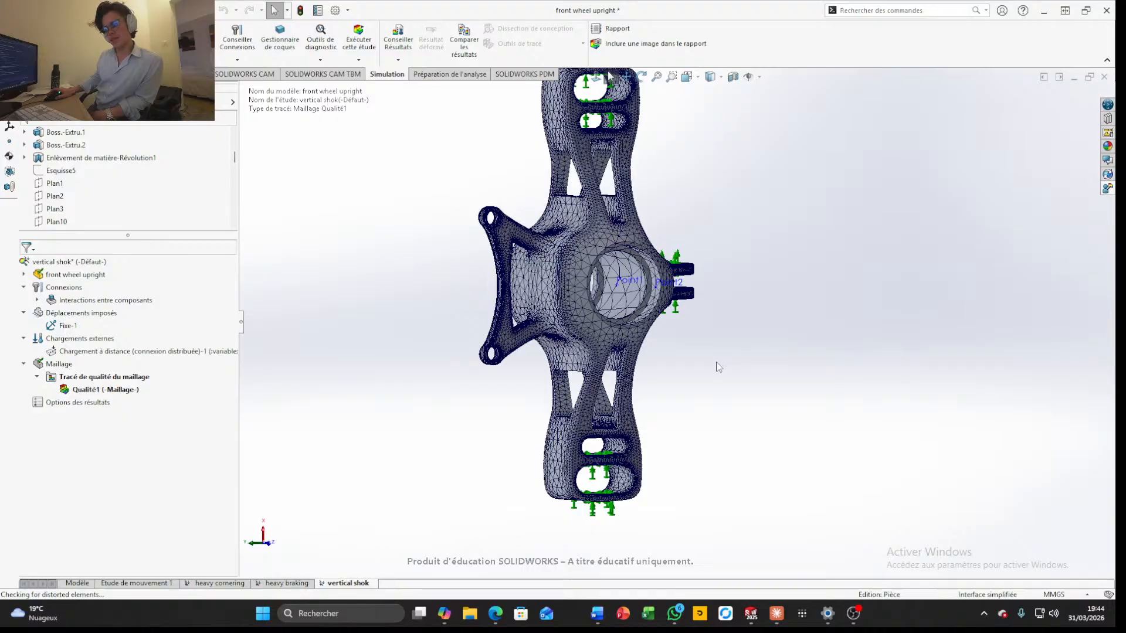
left_click(260, 11)
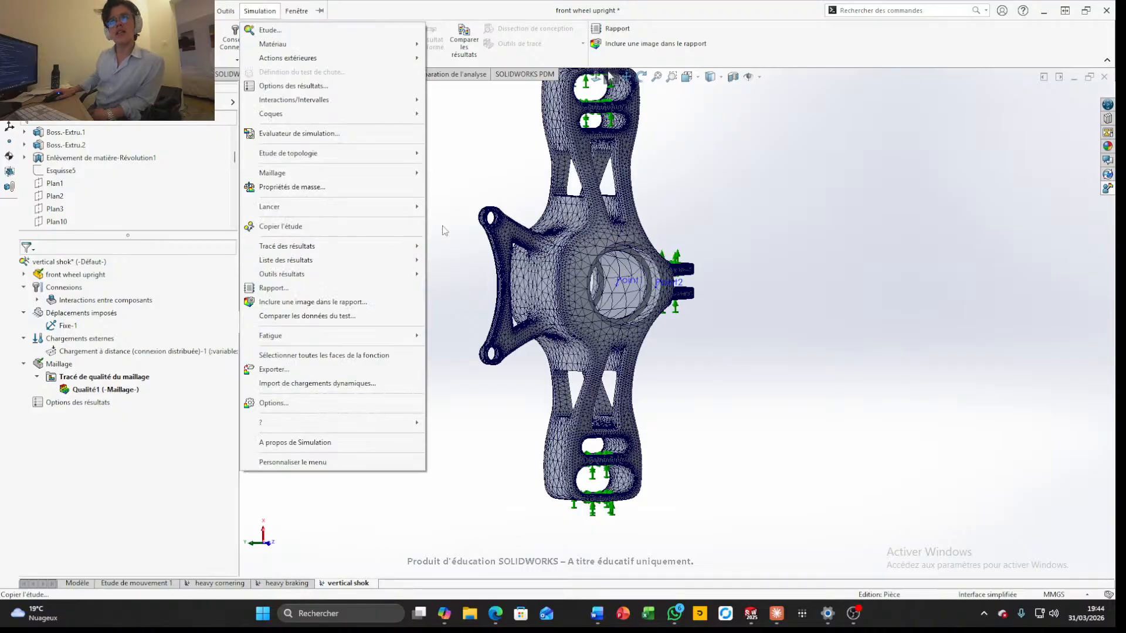
left_click(435, 147)
left_click(91, 11)
left_click(384, 163)
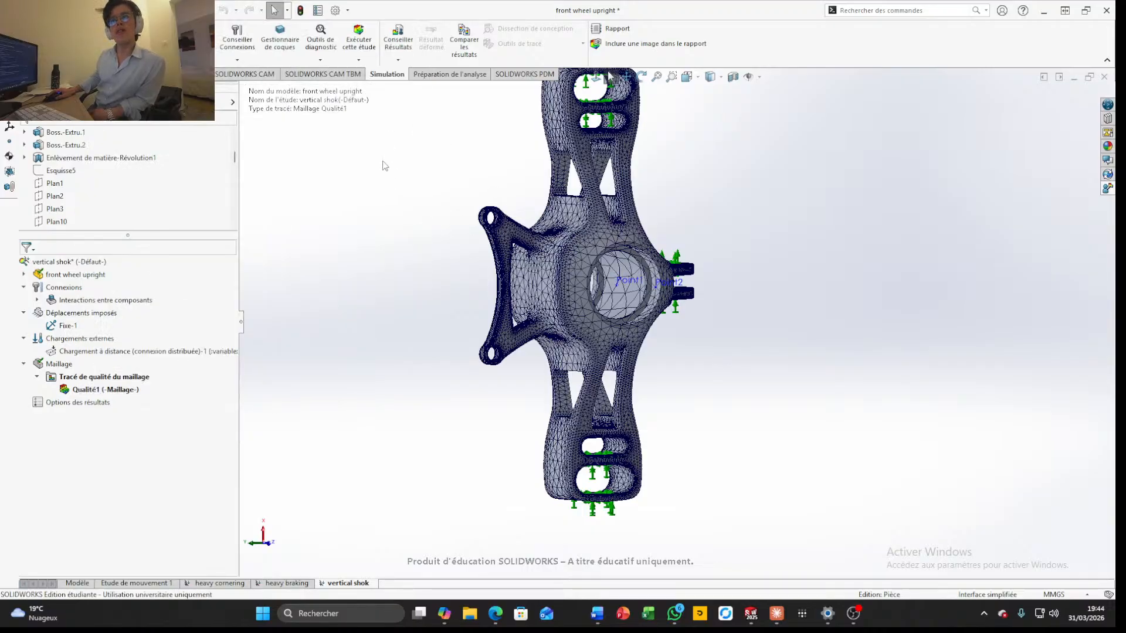
Start a mesh control and select the hole faces of the upright's upper mounting arm
right_click(59, 364)
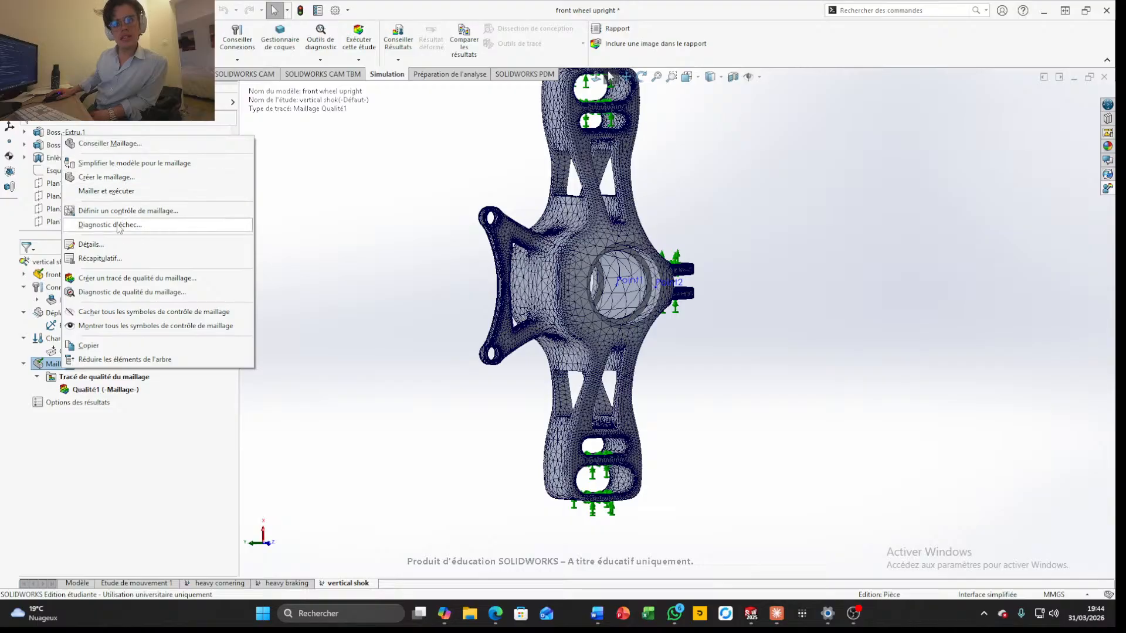
left_click(109, 177)
scroll(603, 196, "down", 5)
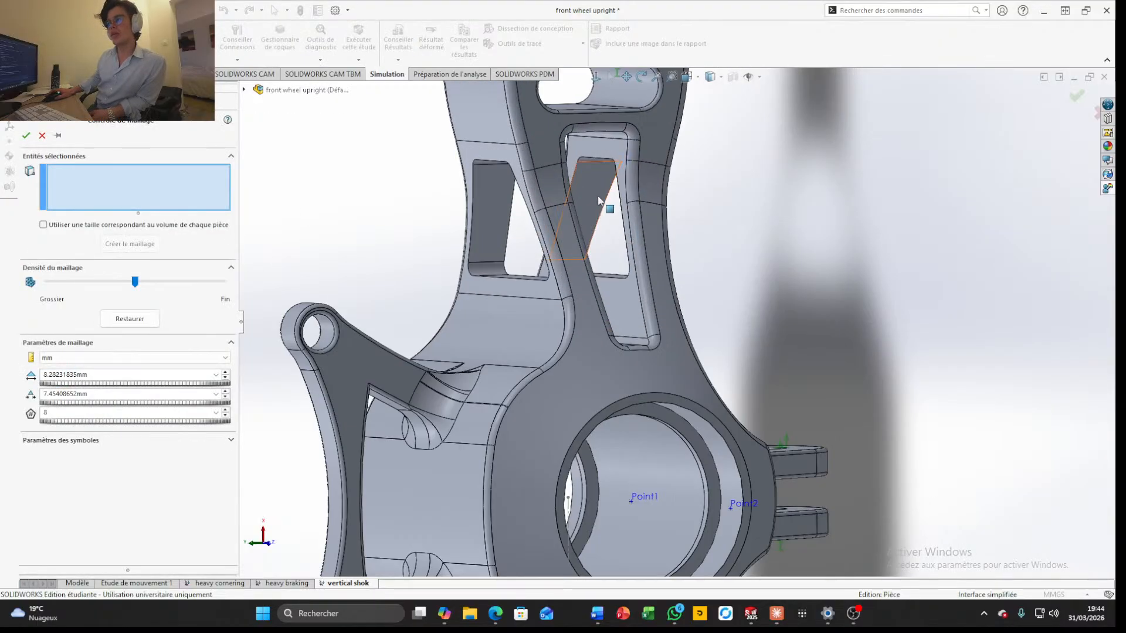
scroll(607, 197, "up", 5)
middle_click_drag(619, 187, 610, 202)
scroll(610, 202, "down", 5)
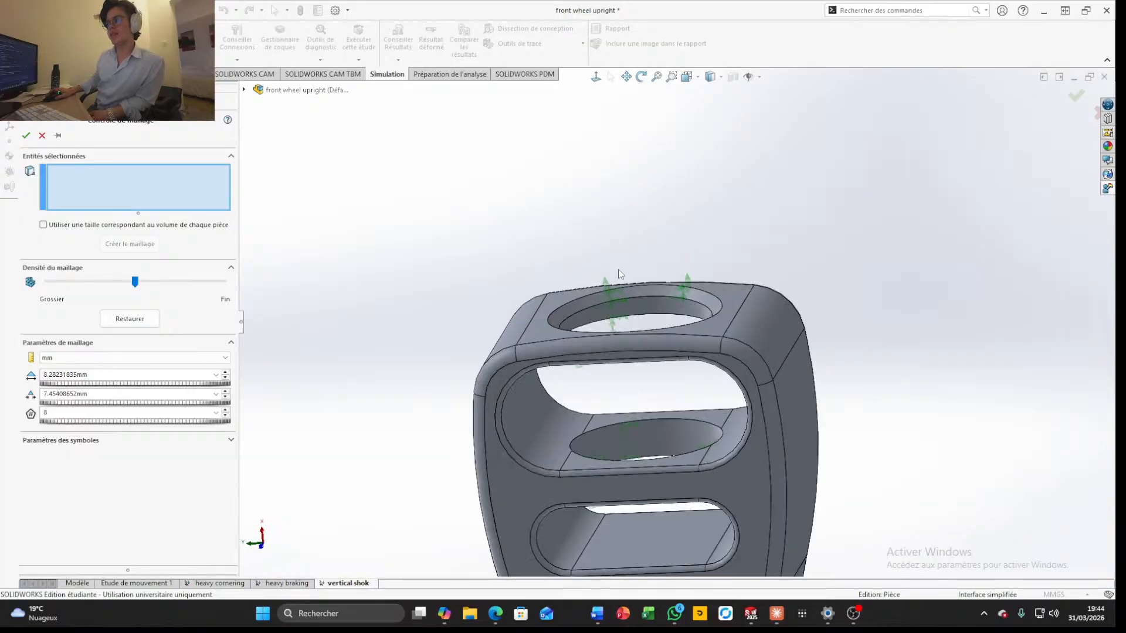
left_click(648, 289)
left_click(636, 314)
left_click(645, 442)
scroll(713, 480, "up", 6)
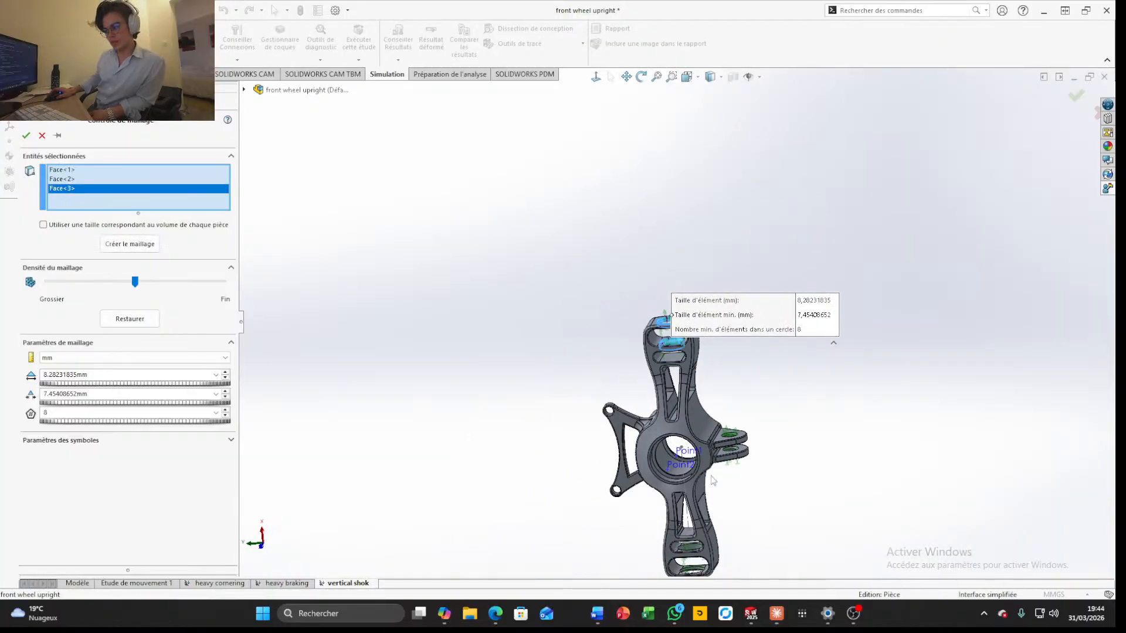
Add the hole faces of the lower mounting arm to the mesh control
scroll(714, 480, "down", 3)
scroll(689, 493, "up", 3)
scroll(683, 528, "down", 6)
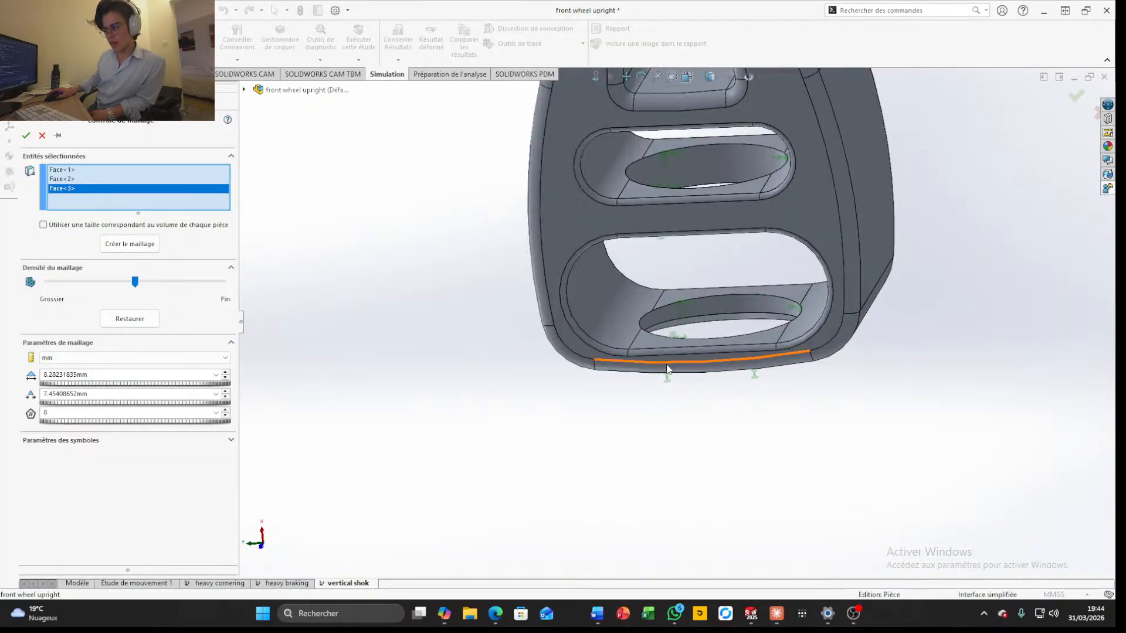
left_click(693, 311)
left_click(712, 319)
left_click(699, 171)
scroll(706, 170, "up", 5)
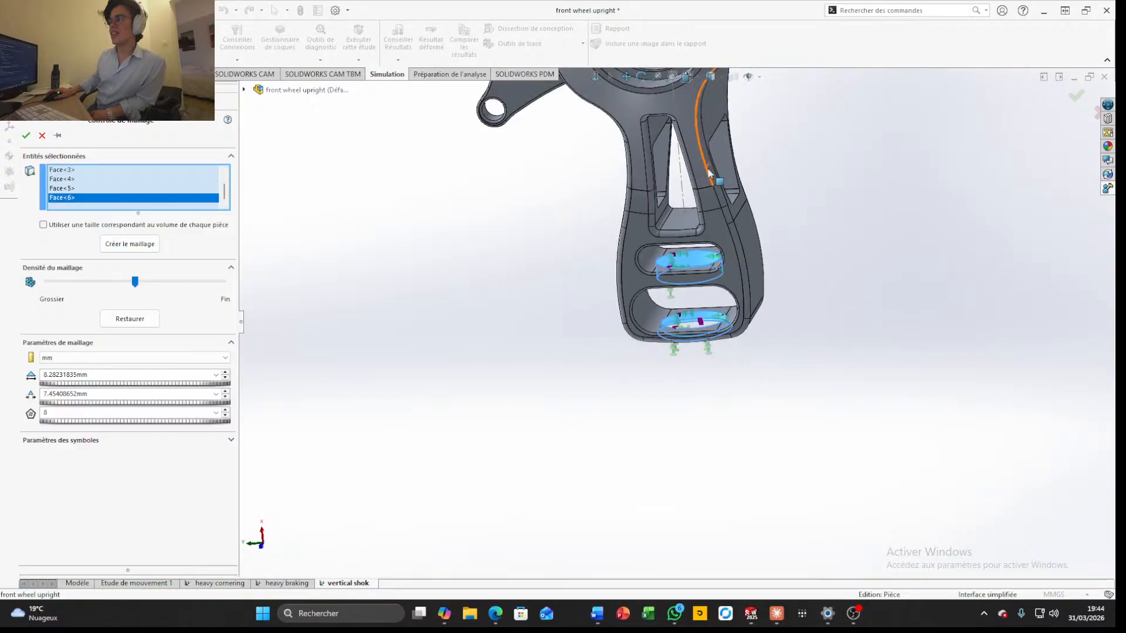
Add the chamfer and bore faces of both side lug holes to the mesh control
scroll(716, 331, "down", 8)
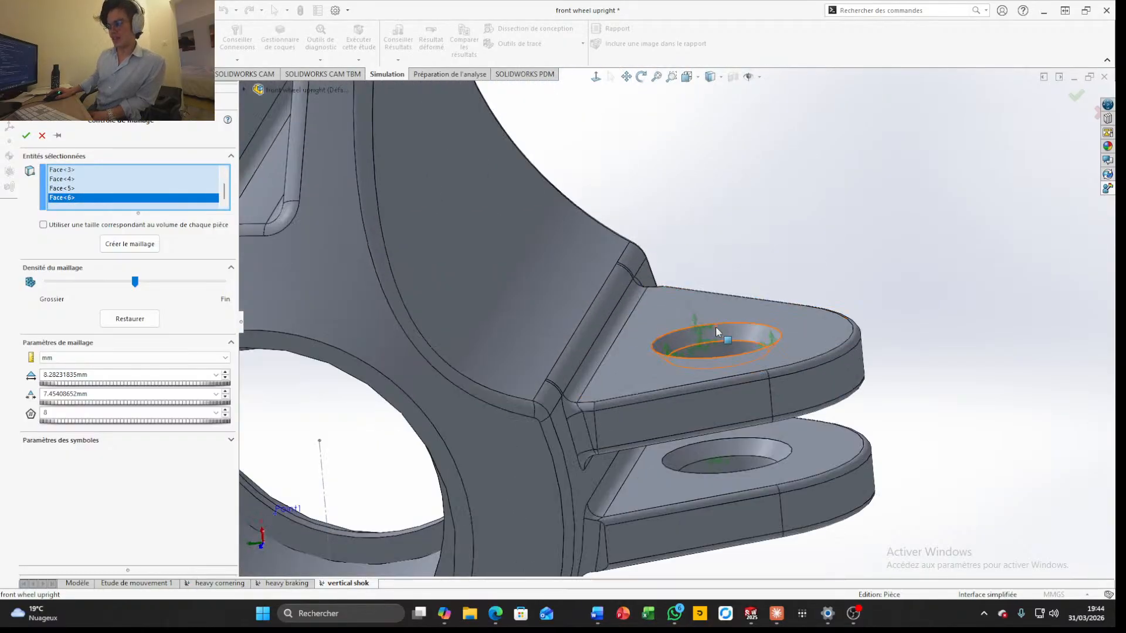
left_click(715, 326)
left_click(756, 369)
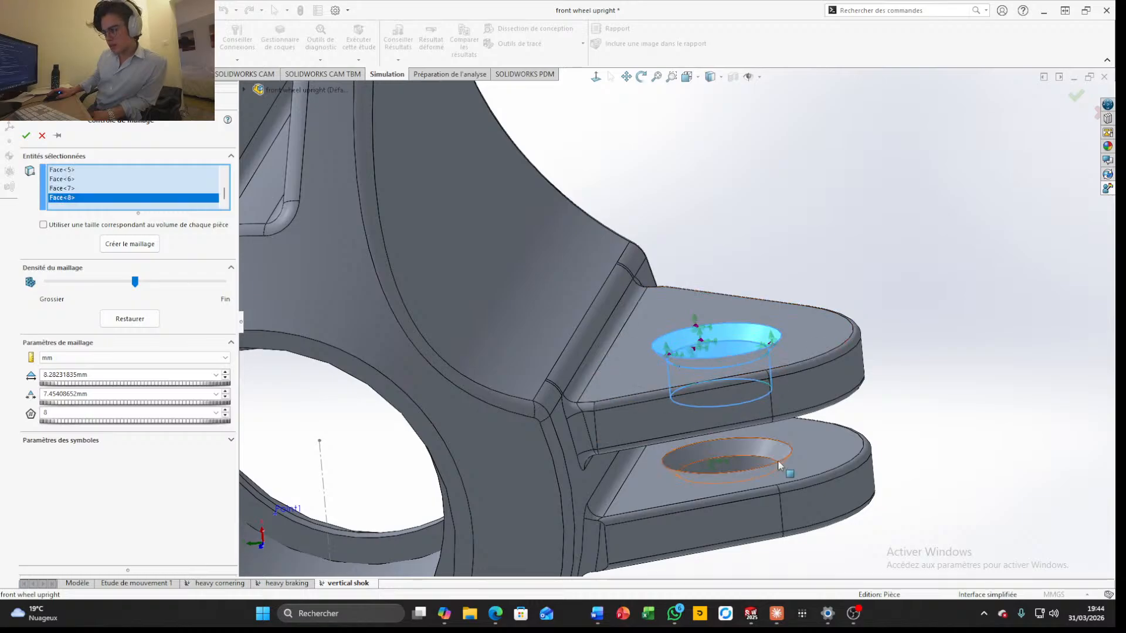
left_click(737, 448)
left_click(736, 462)
middle_click_drag(736, 462, 815, 473)
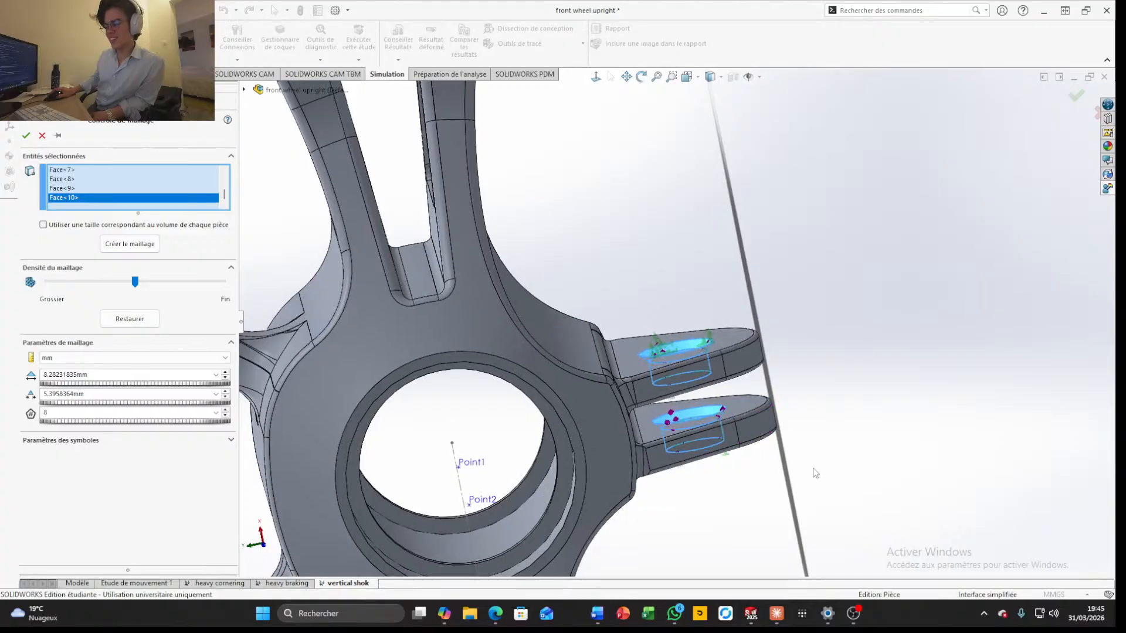
Refine the mesh control's density to a 5.90115182 mm element size with a 5.31103664 mm minimum and apply it
scroll(813, 469, "up", 3)
scroll(561, 471, "up", 1)
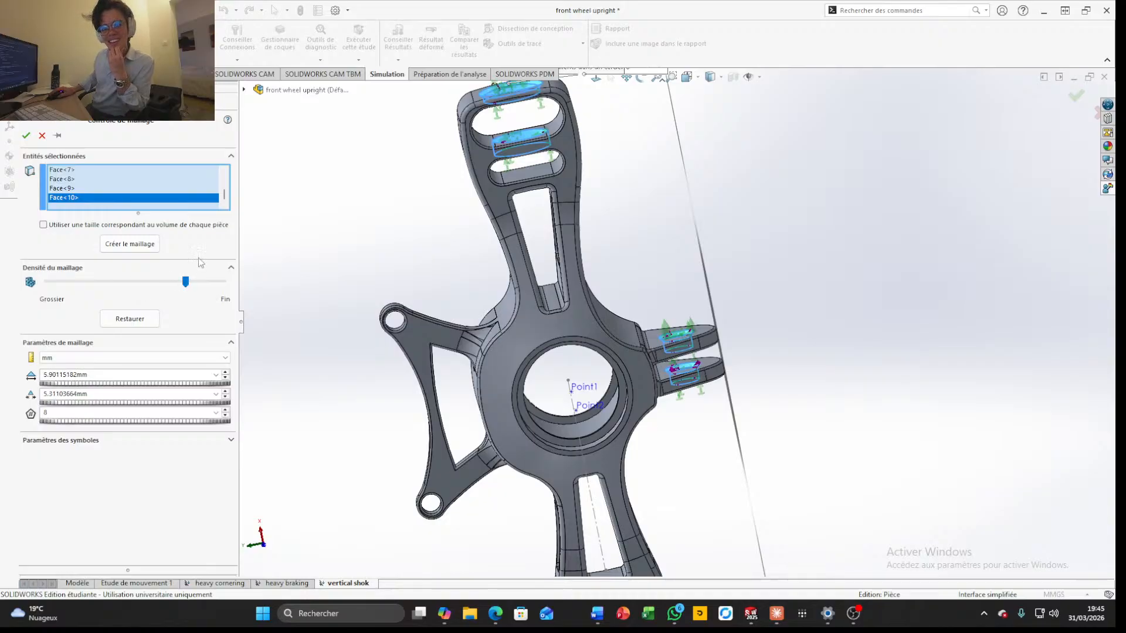
left_click(26, 135)
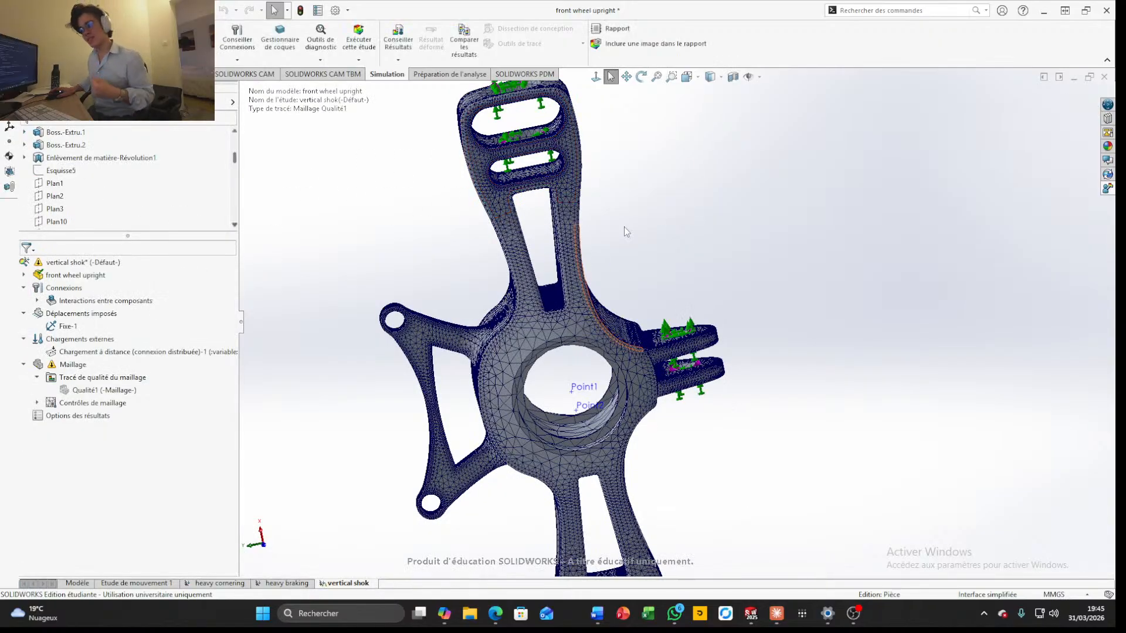
Examine the upright's current mesh from the front and the sides
scroll(621, 287, "up", 3)
middle_click_drag(621, 287, 587, 420)
middle_click_drag(566, 417, 582, 405)
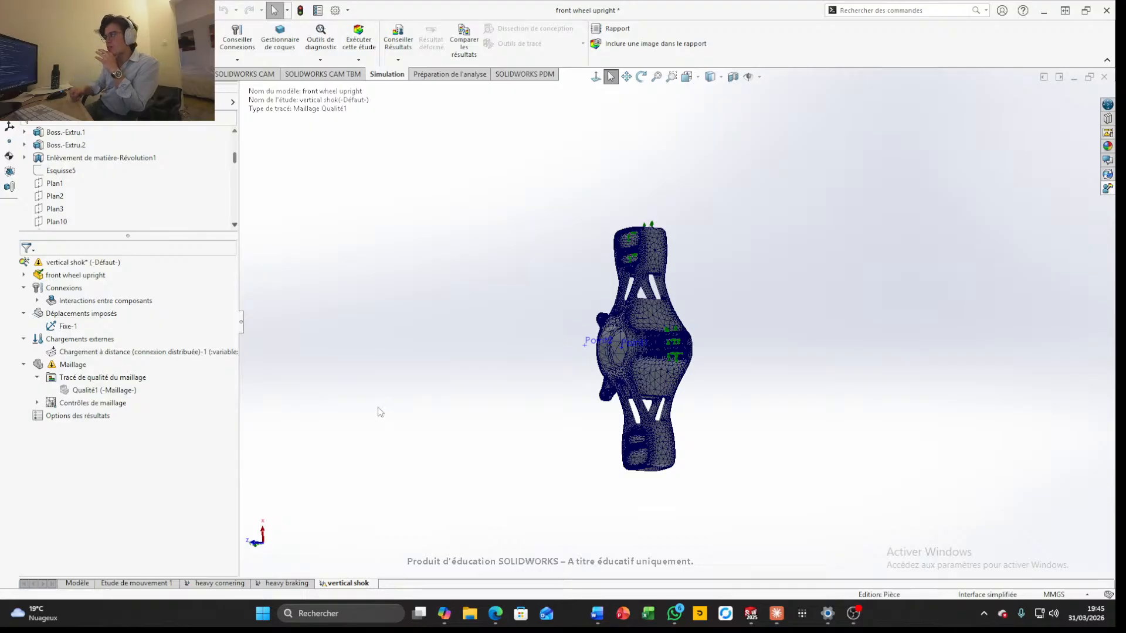
middle_click_drag(633, 429, 697, 365)
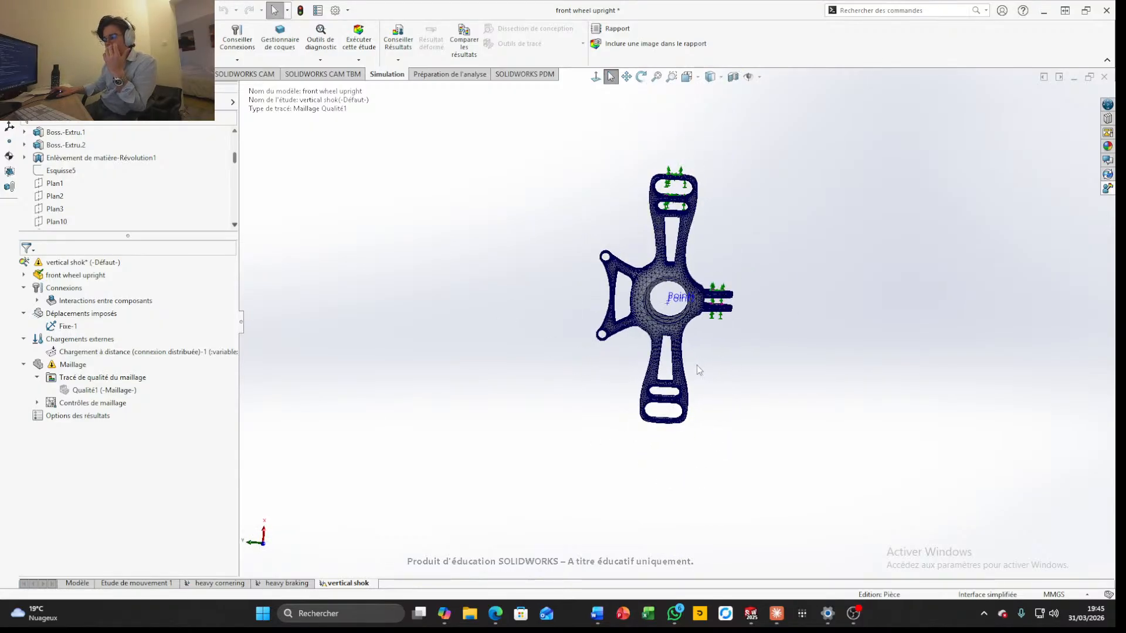
scroll(711, 241, "down", 3)
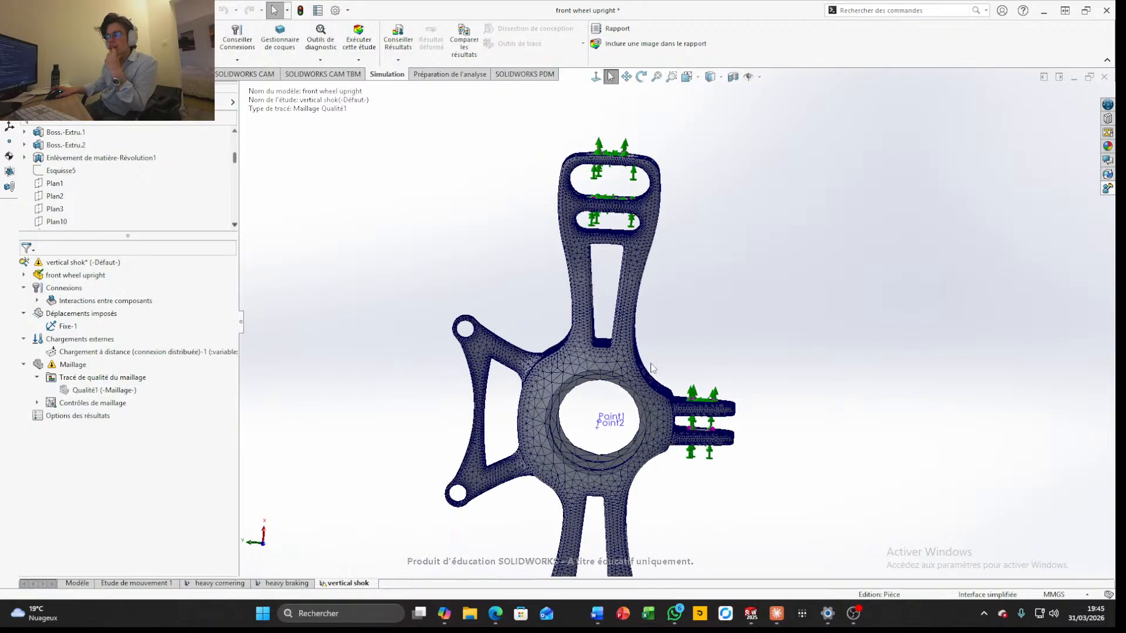
middle_click_drag(672, 383, 640, 405)
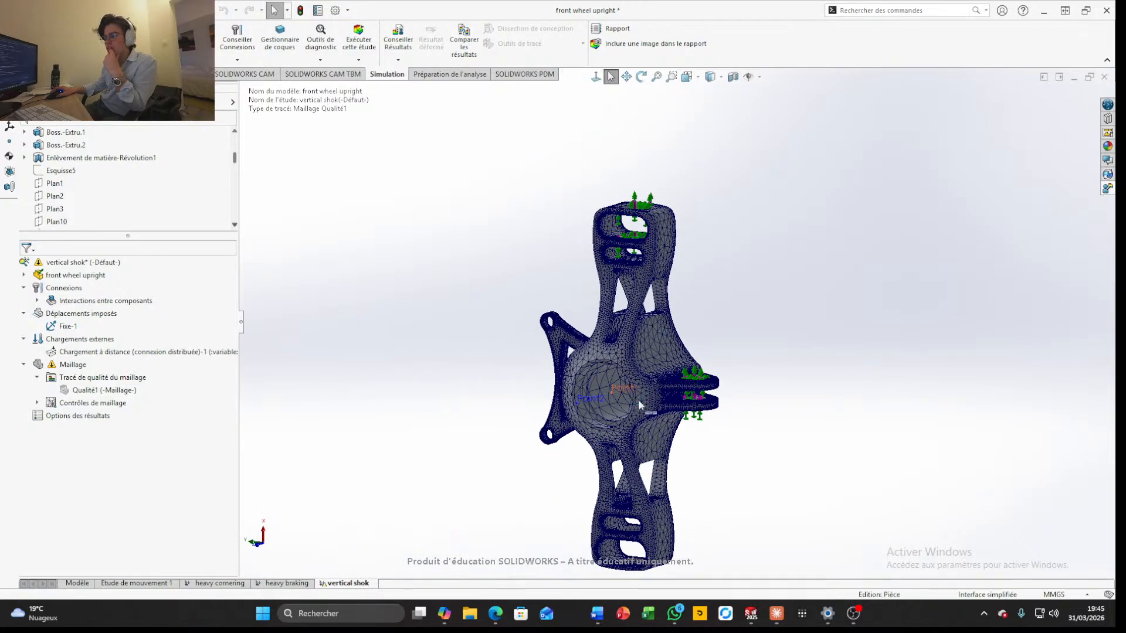
Edit the existing mesh control to add Point2 and the hub's cylindrical bore face, and apply it
right_click(75, 405)
right_click(69, 407)
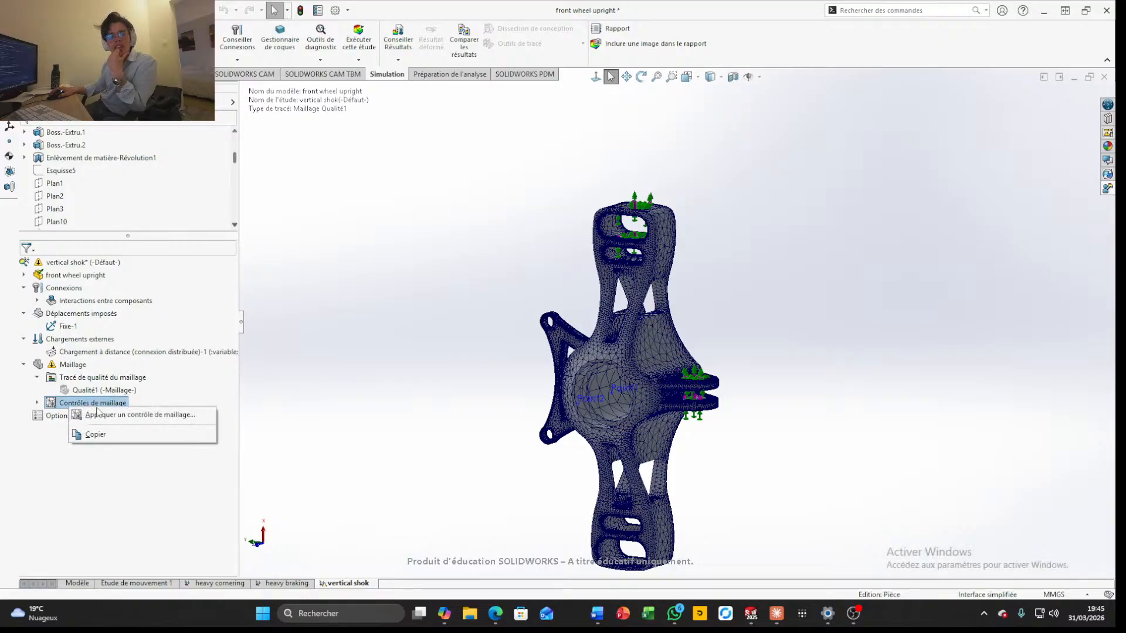
left_click(79, 408)
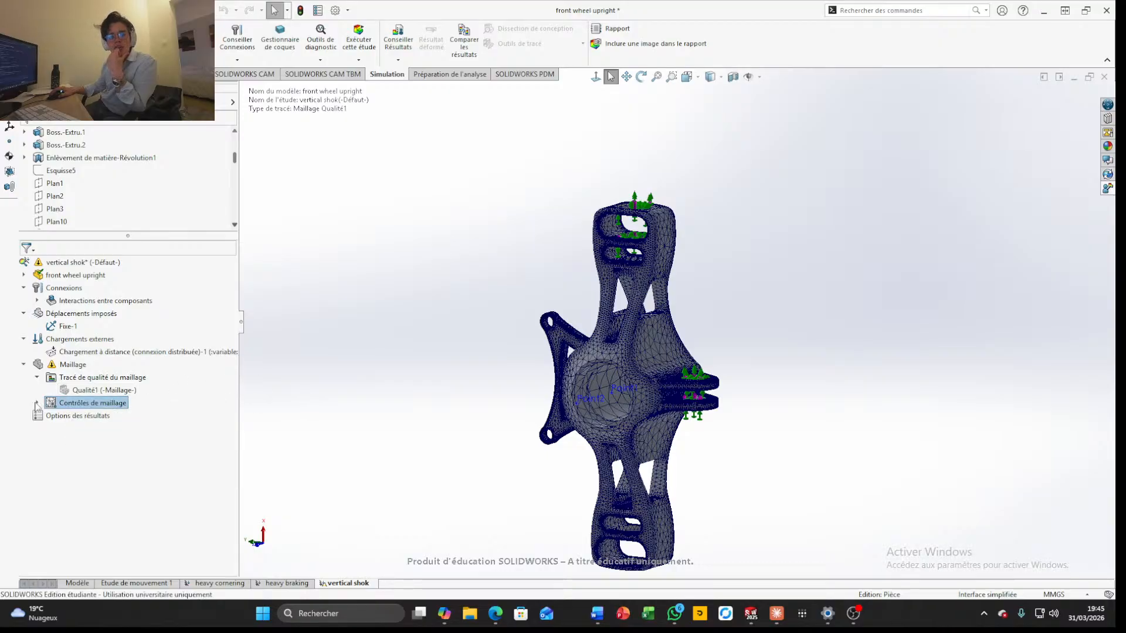
left_click(36, 404)
right_click(94, 419)
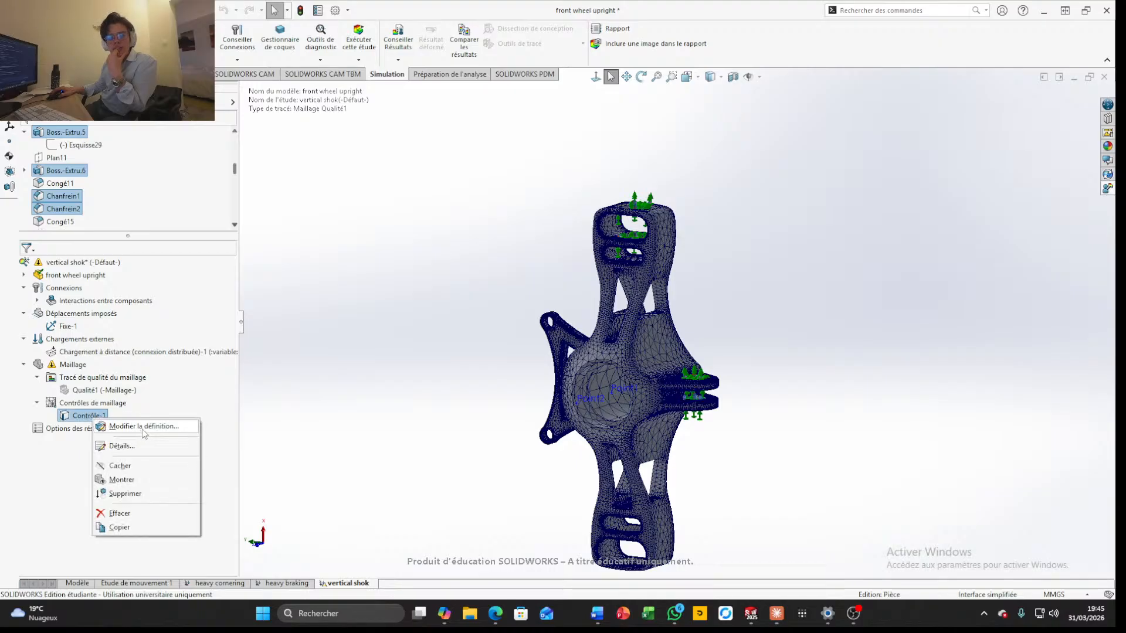
left_click(132, 427)
scroll(607, 403, "down", 3)
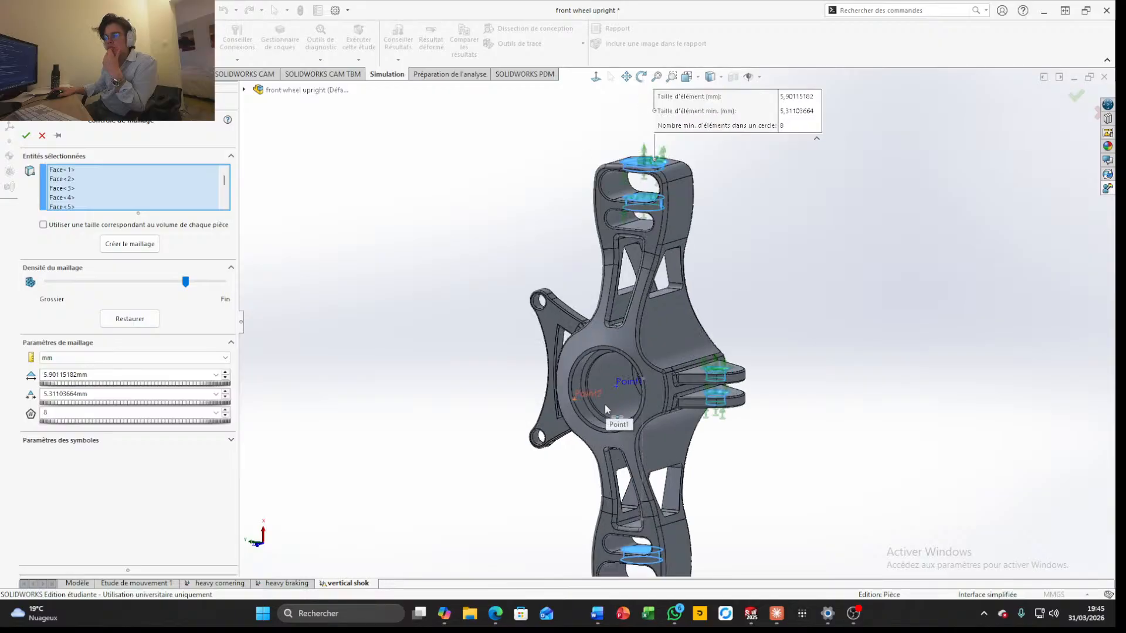
left_click(586, 402)
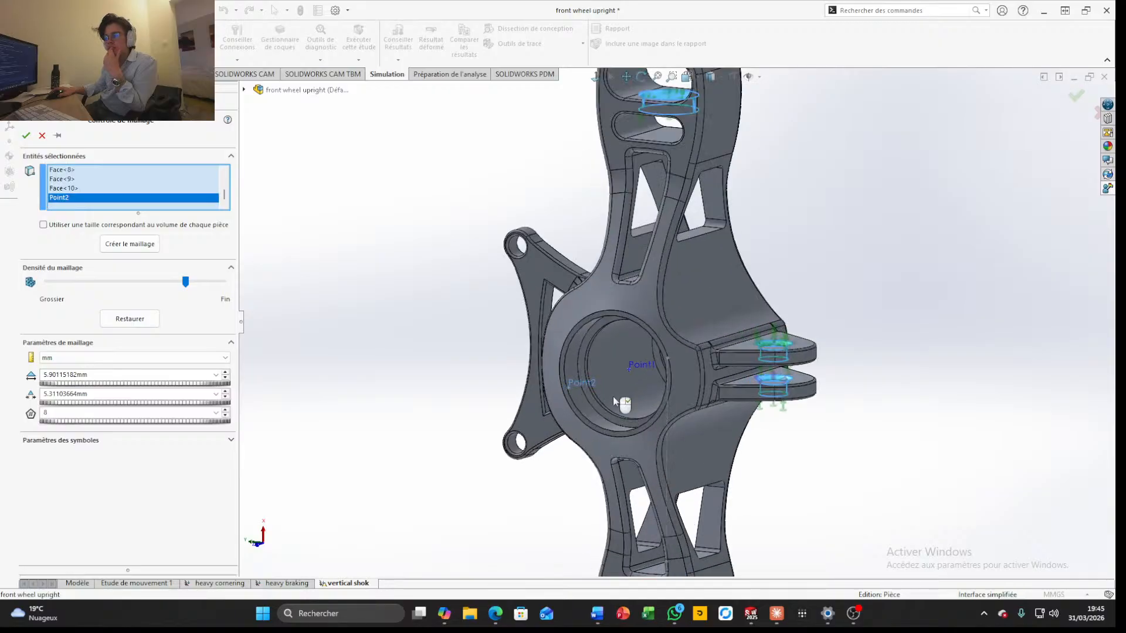
left_click(588, 414)
left_click(588, 415)
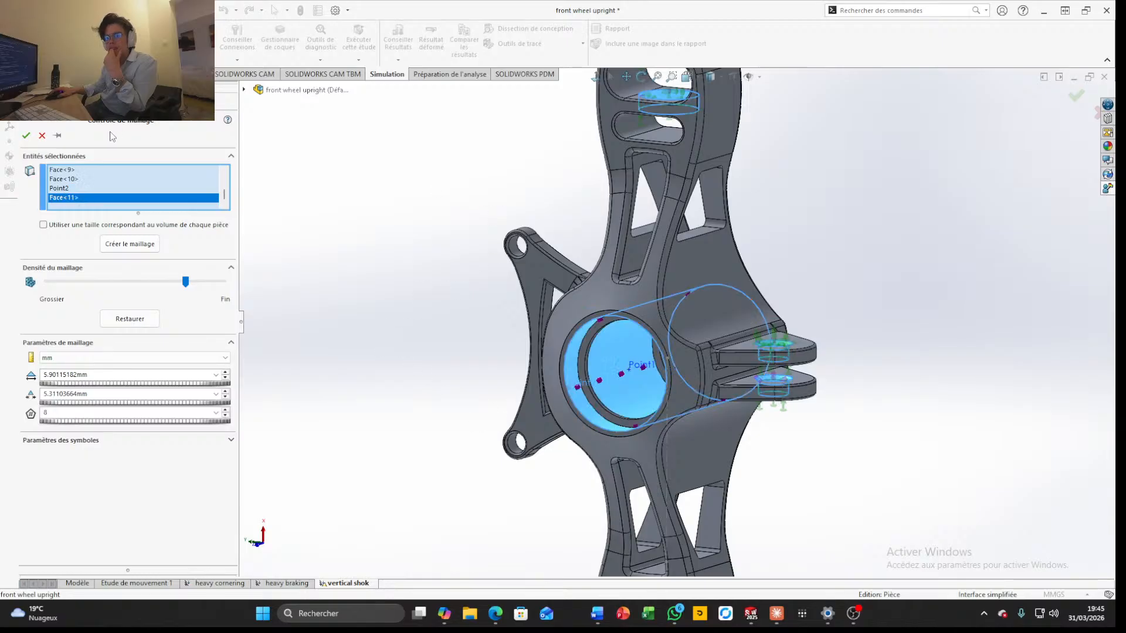
left_click(27, 137)
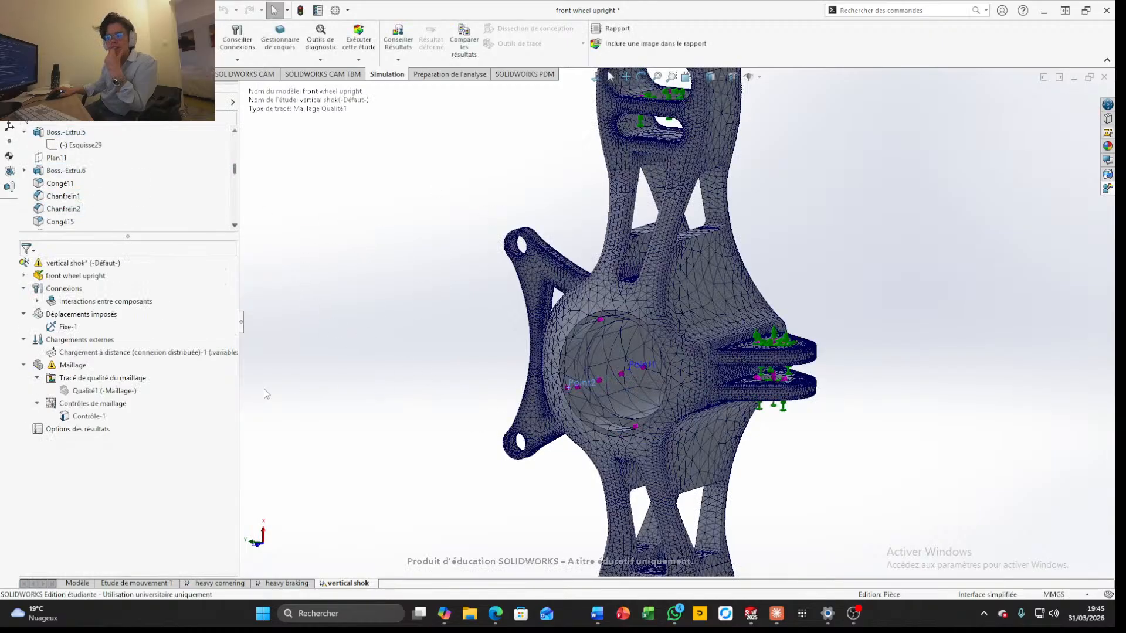
Examine the mesh in the hub bore, around the bracket ear and across the whole upright from several angles
scroll(412, 396, "down", 2)
scroll(488, 402, "up", 3)
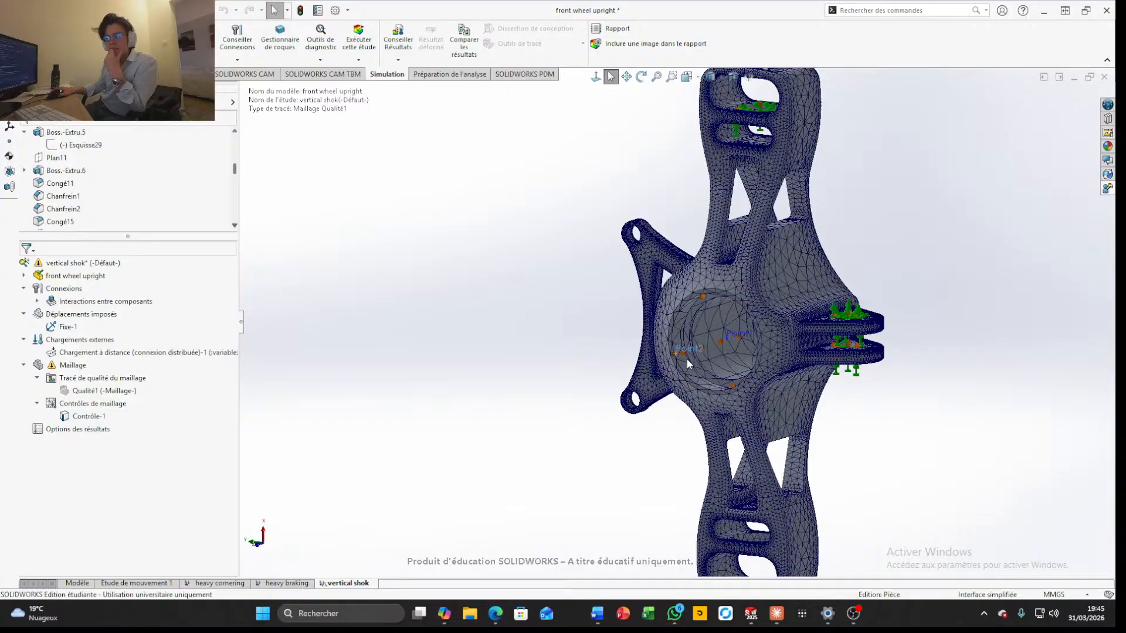
scroll(688, 359, "down", 3)
scroll(436, 342, "up", 2)
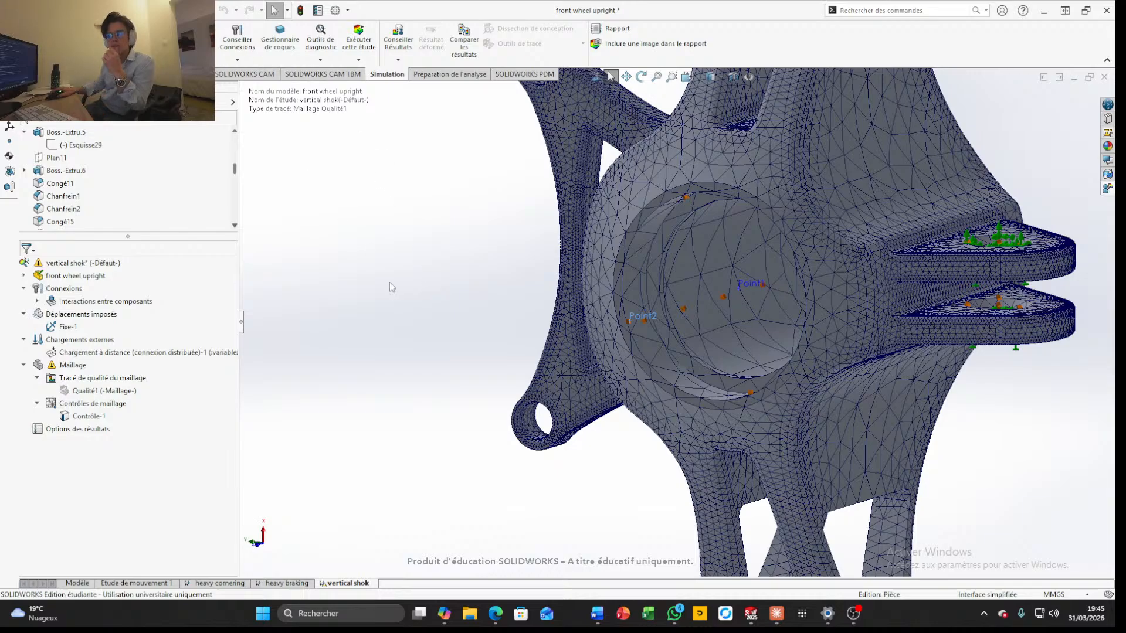
scroll(294, 436, "down", 3)
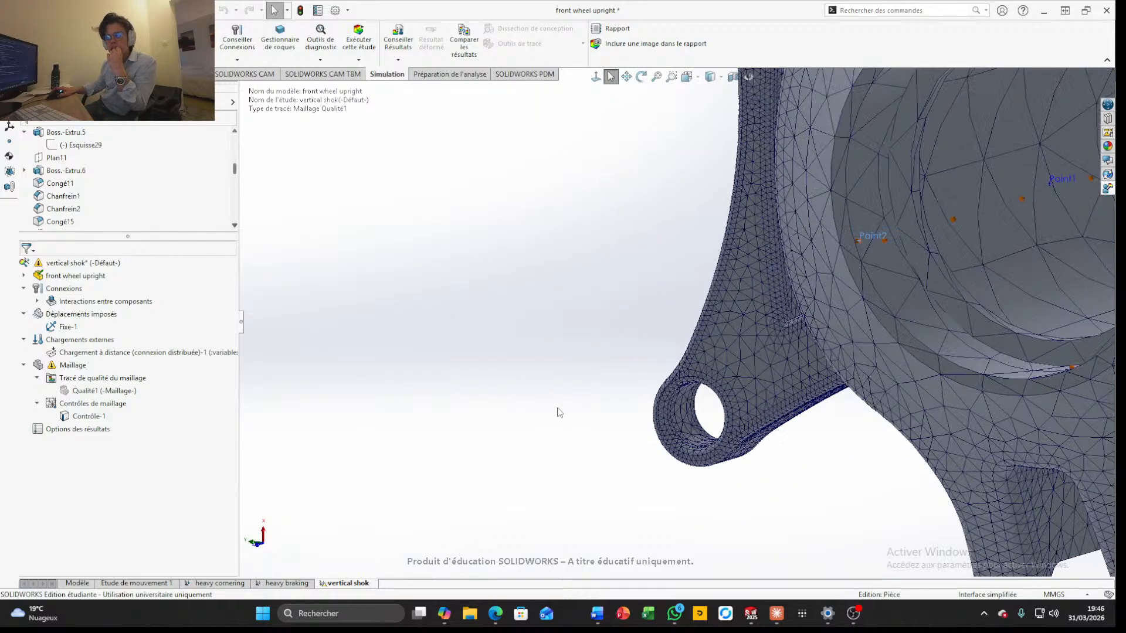
mouse_move(556, 411)
middle_mouse_down()
mouse_move(525, 400)
mouse_move(538, 402)
middle_mouse_up()
scroll(537, 403, "up", 3)
scroll(539, 402, "up", 5)
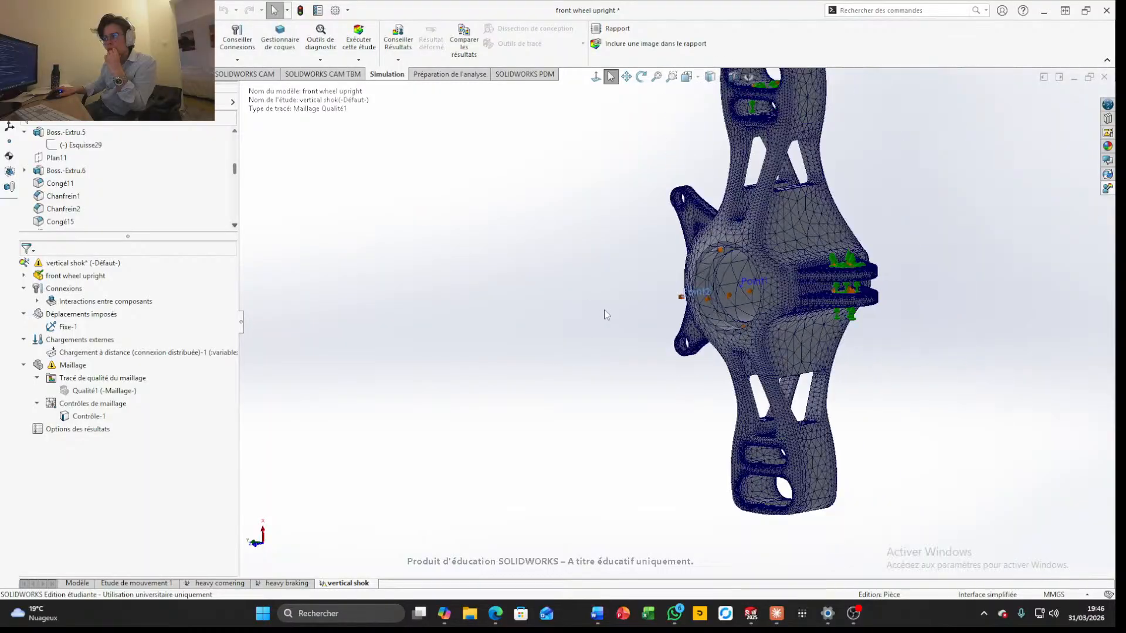
middle_click_drag(603, 314, 633, 437)
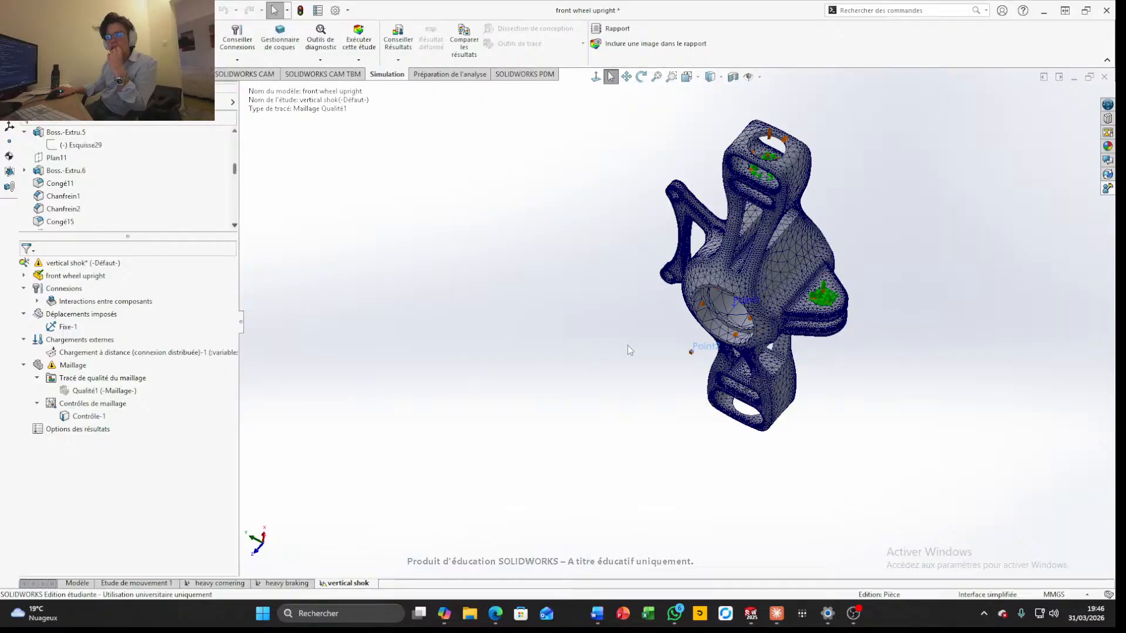
scroll(677, 308, "down", 4)
scroll(680, 305, "up", 6)
middle_click_drag(745, 317, 786, 264)
scroll(741, 294, "down", 1)
scroll(176, 170, "up", 3)
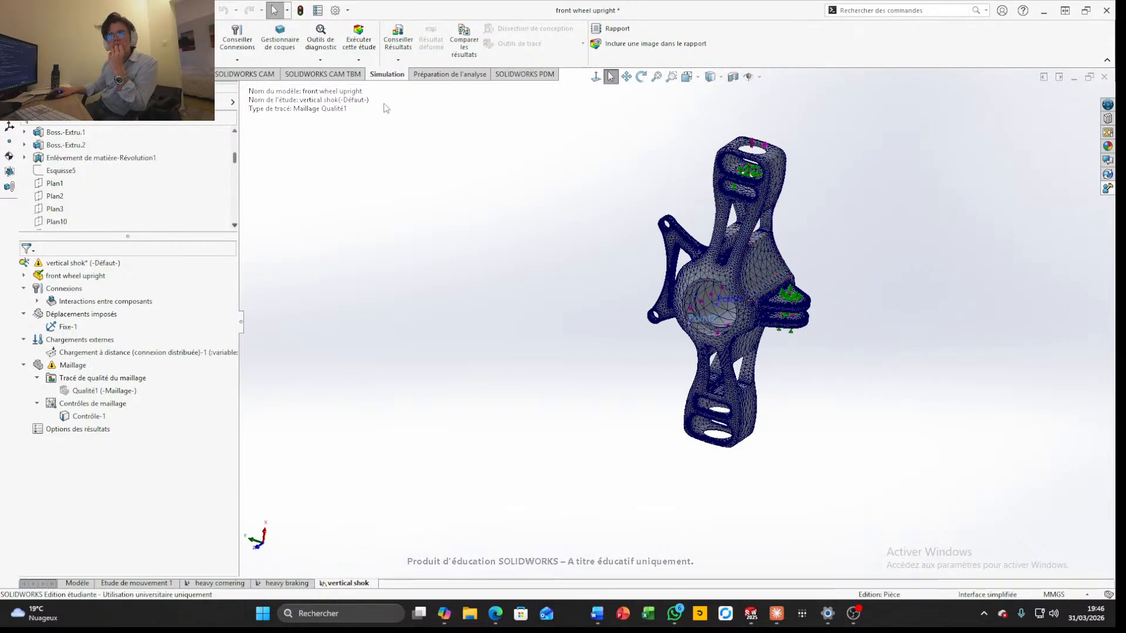
Run the vertical shock study and display its von Mises stress plot
left_click(358, 36)
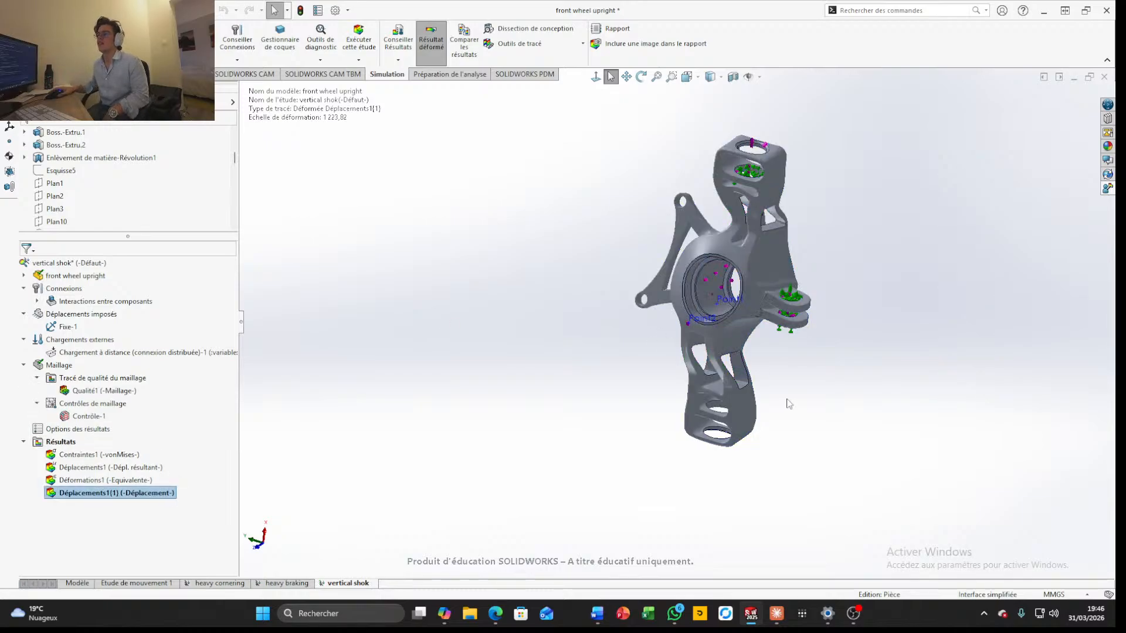
left_click(107, 456)
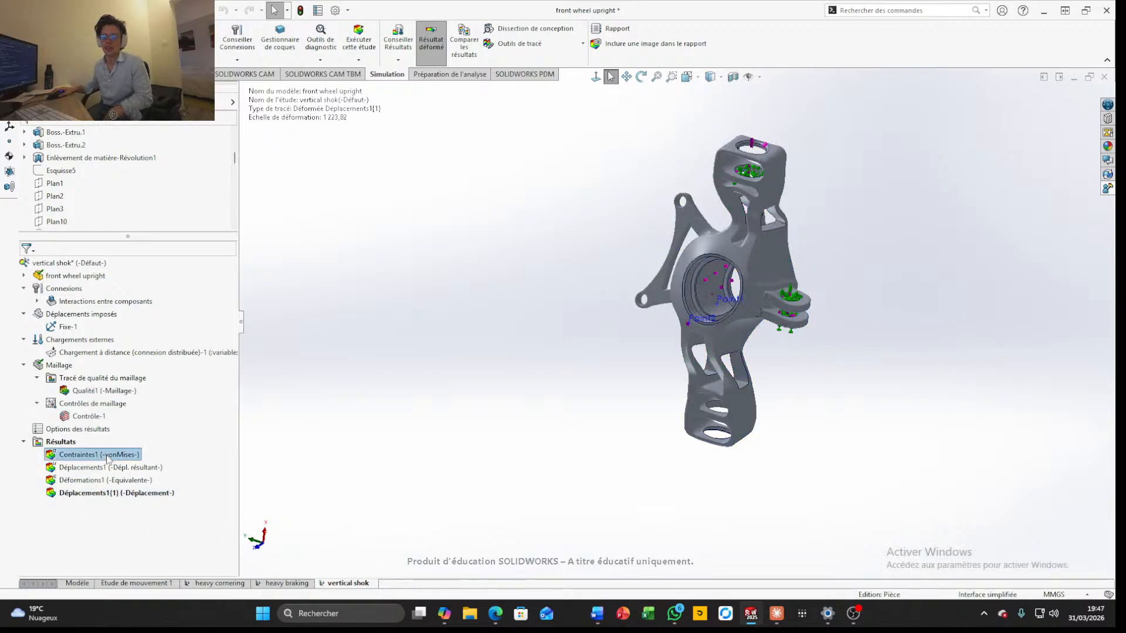
right_click(108, 456)
left_click(136, 464)
Examine the von Mises stress distribution on the deformed upright's arms, hub and side lugs
scroll(748, 306, "down", 4)
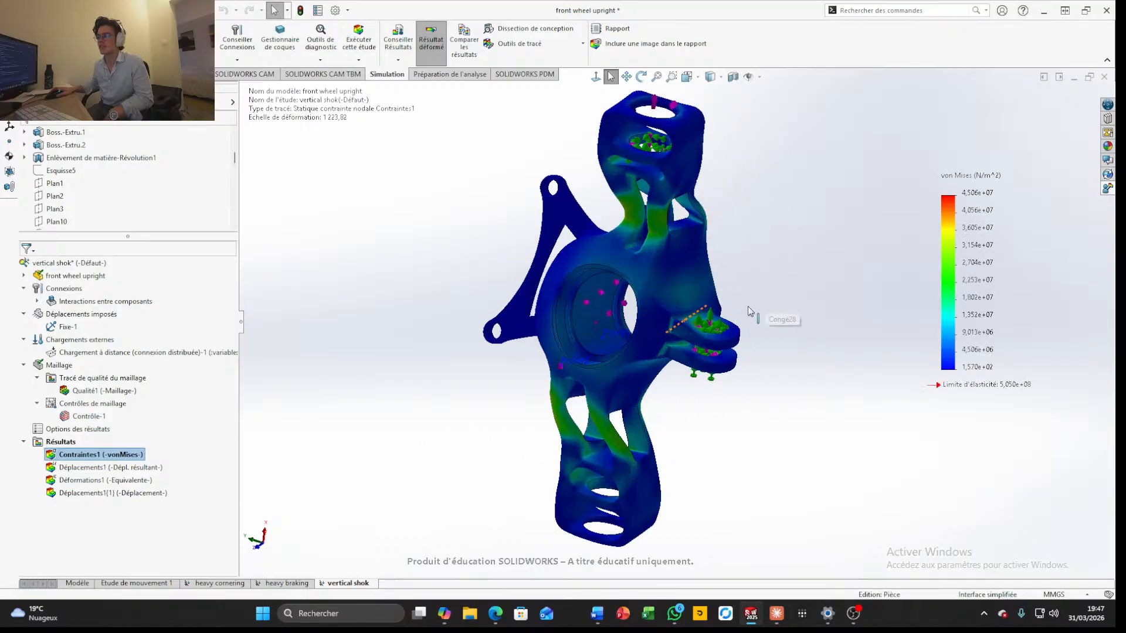
middle_click_drag(672, 215, 791, 192)
scroll(770, 311, "up", 3)
middle_click_drag(770, 310, 559, 337)
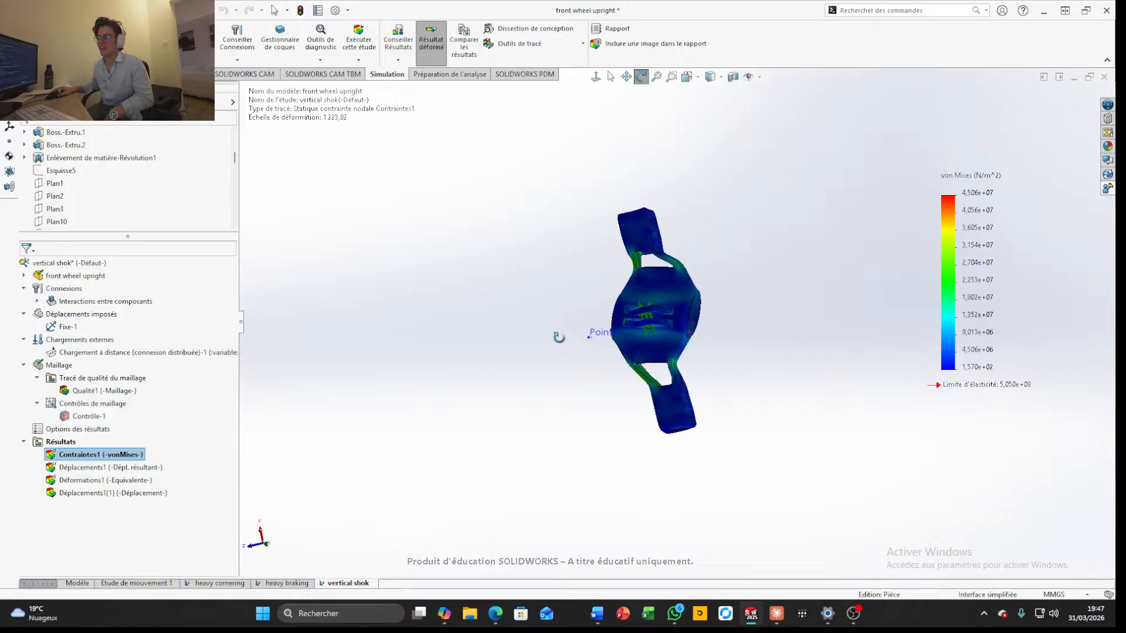
scroll(656, 328, "down", 5)
scroll(660, 331, "up", 1)
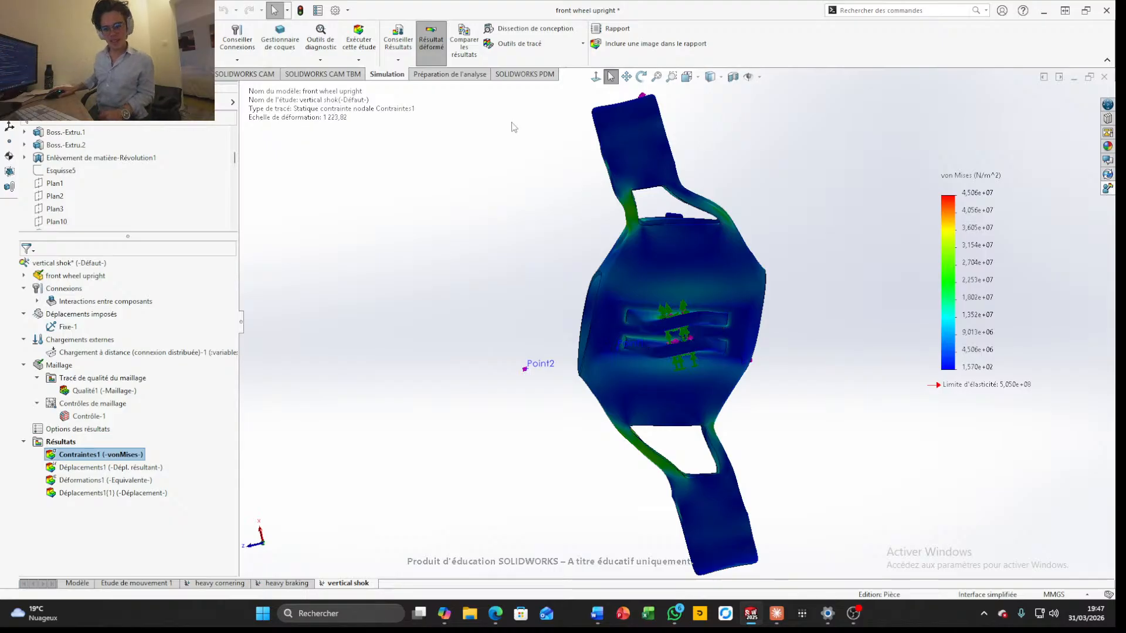
Display the equivalent strain plot of the vertical shock study
left_click(98, 483)
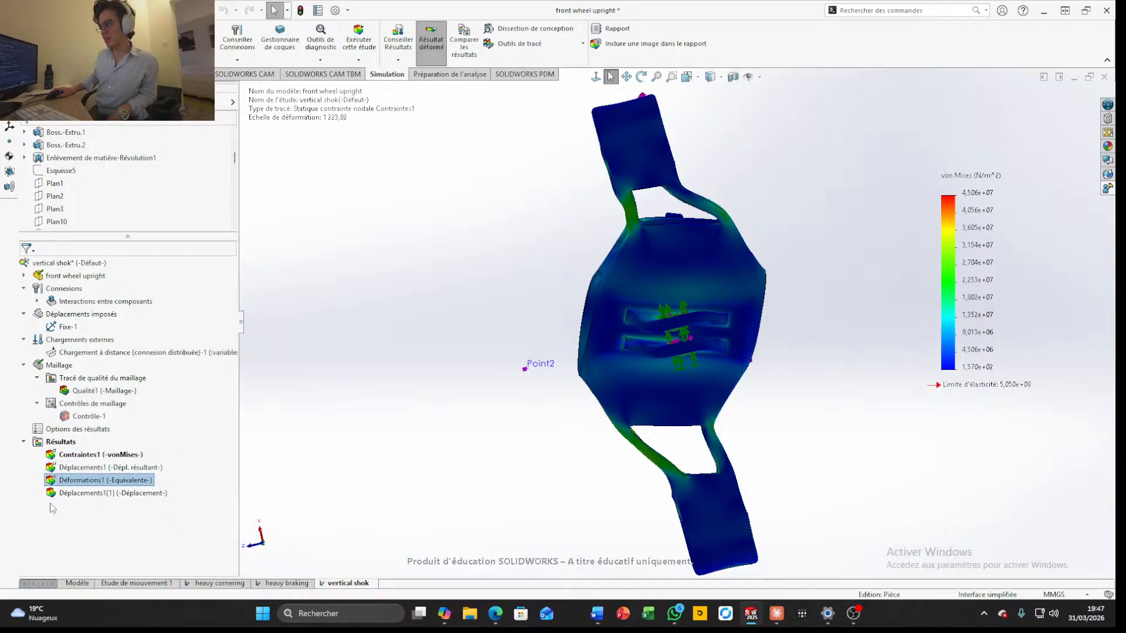
right_click(96, 482)
left_click(120, 493)
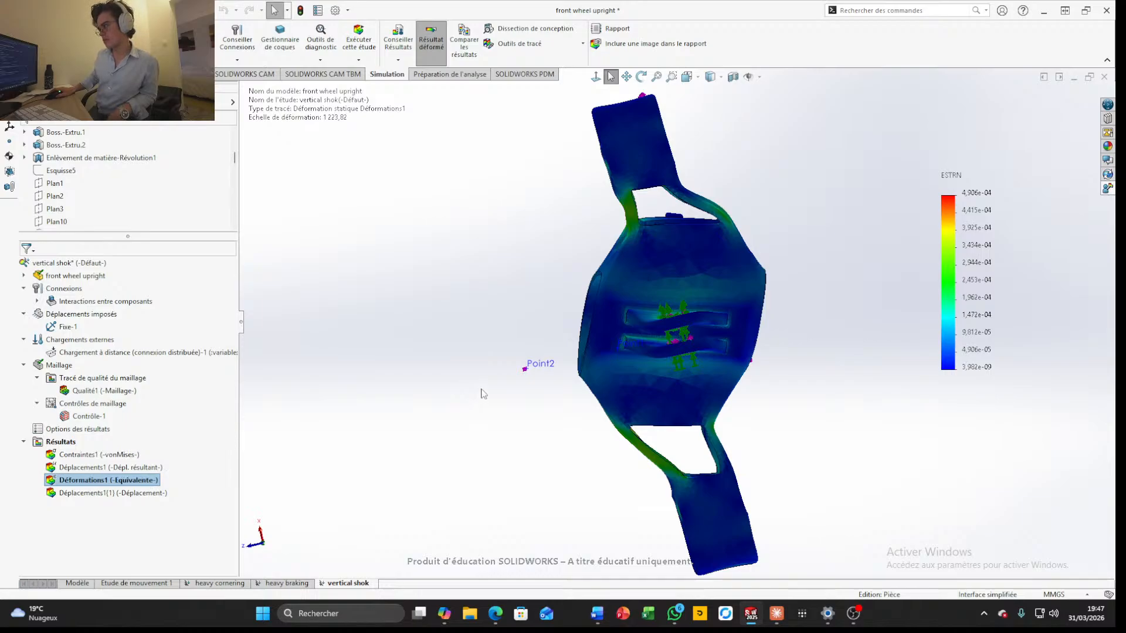
Display the Déplacements1(1) deformed-shape plot of the vertical shock study and view the upright at an oblique angle
scroll(529, 394, "down", 3)
scroll(530, 394, "up", 4)
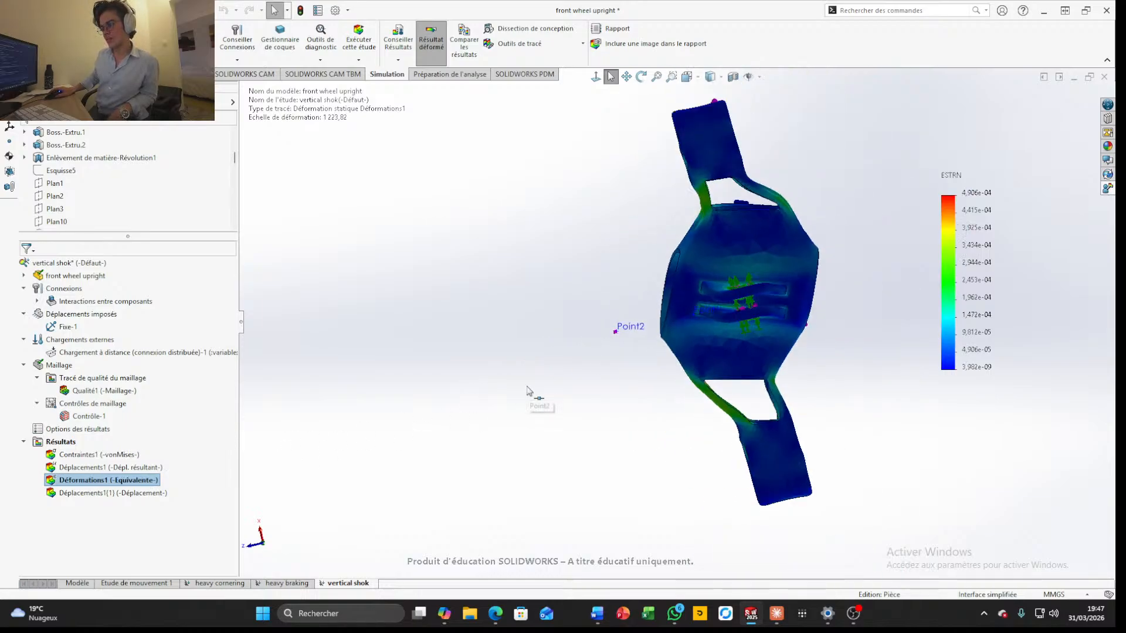
right_click(148, 493)
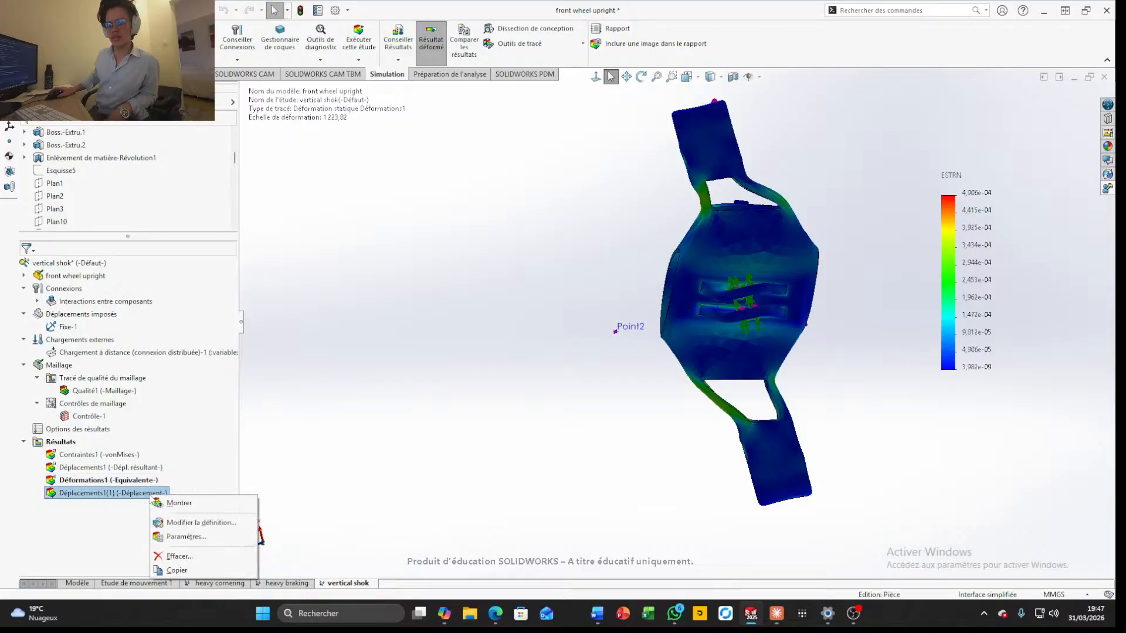
left_click(189, 502)
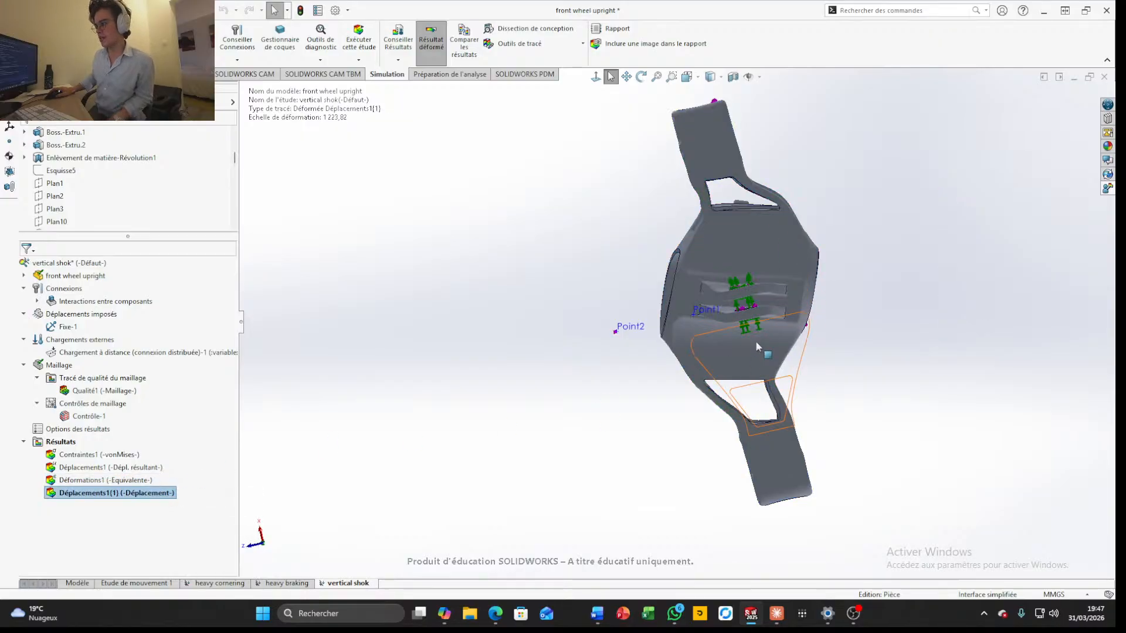
right_click(151, 499)
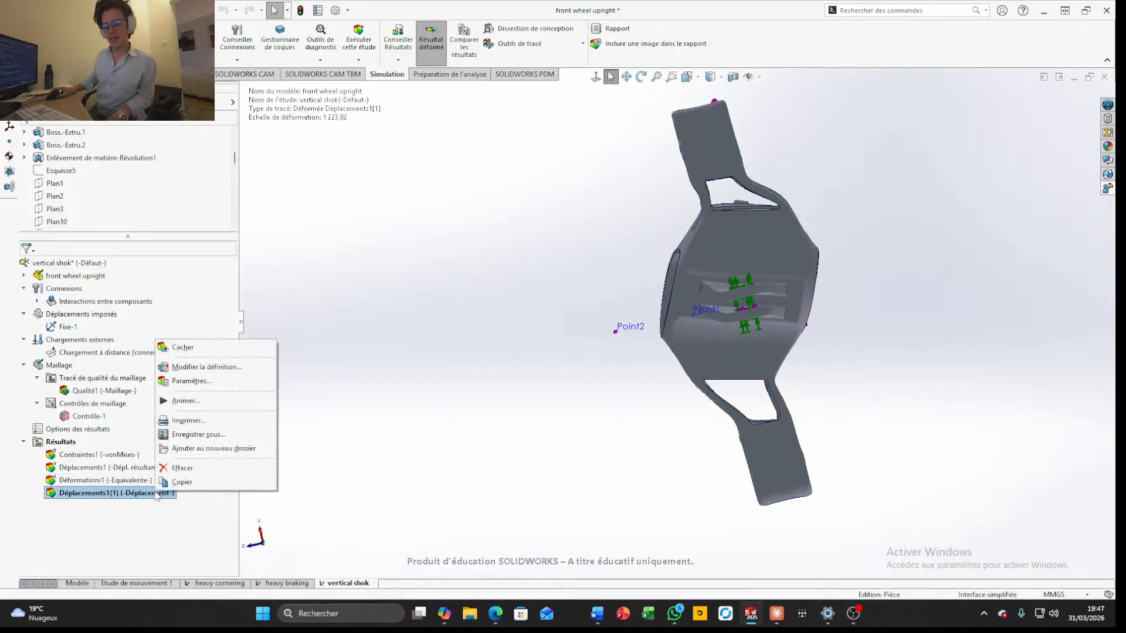
left_click(400, 354)
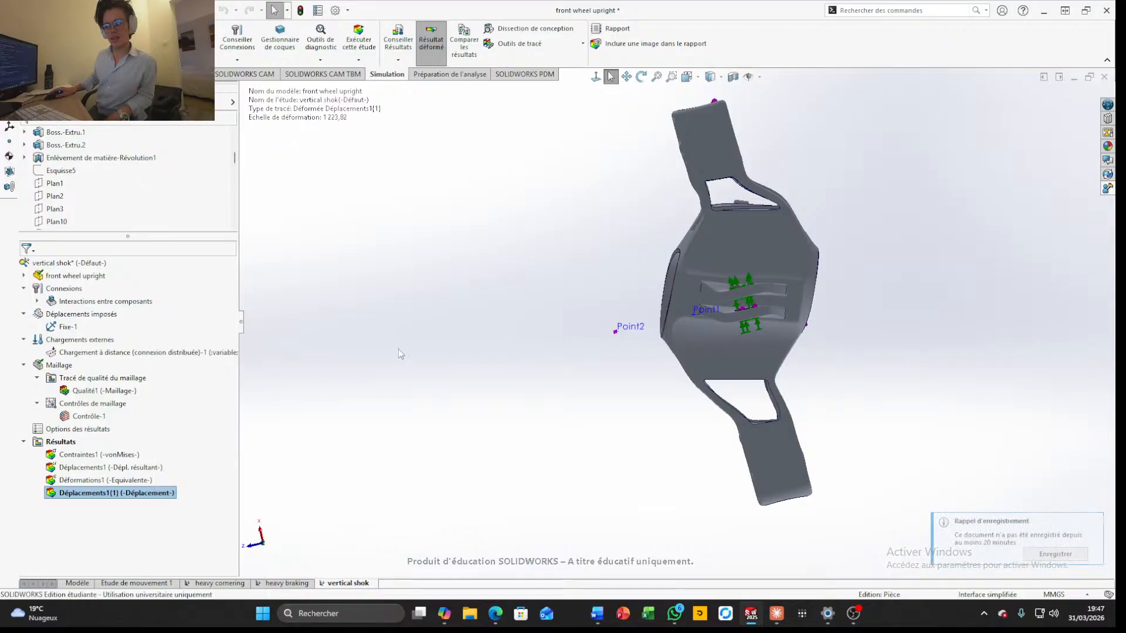
middle_click_drag(568, 354, 616, 355)
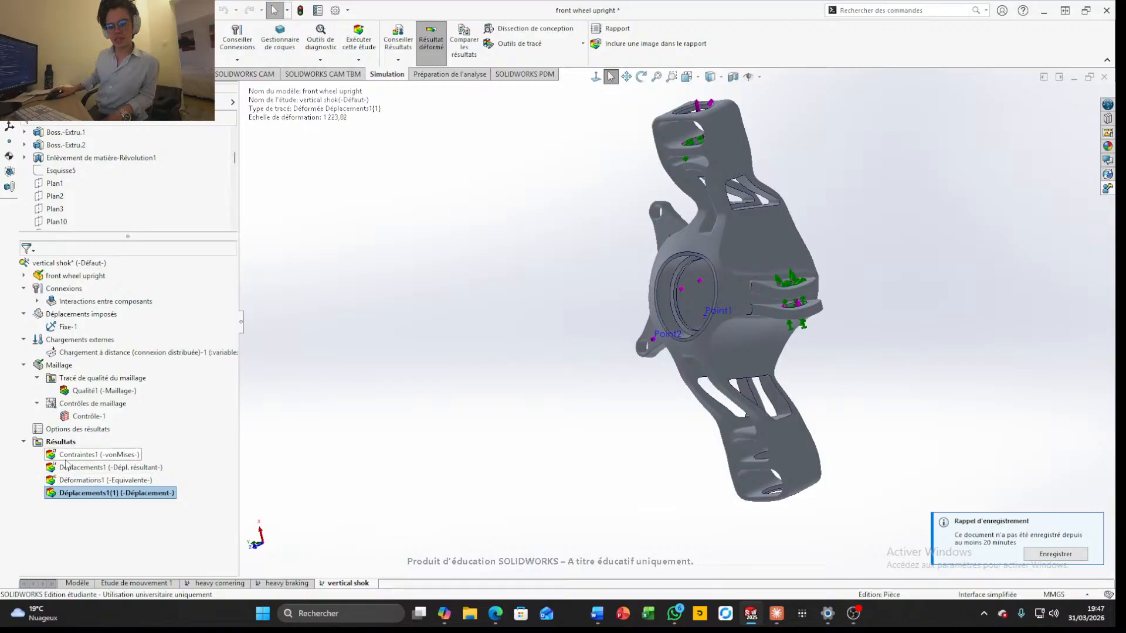
Display the von Mises stress plot again and examine the stress distribution on the upright's arms, hub and lugs
right_click(67, 460)
left_click(105, 467)
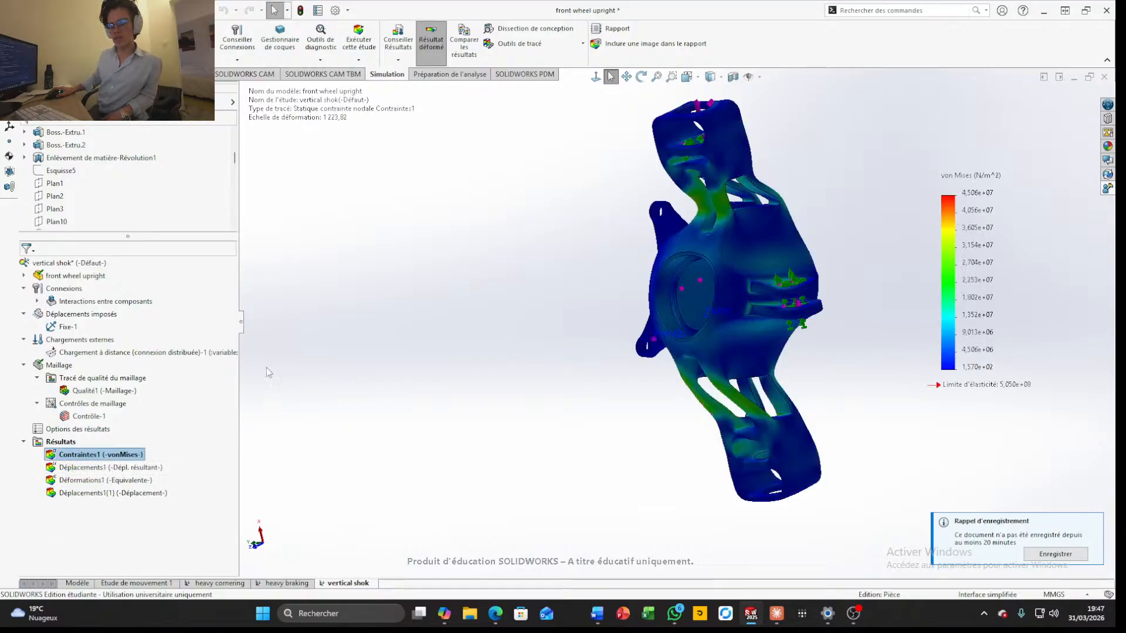
scroll(804, 350, "up", 4)
scroll(816, 300, "down", 4)
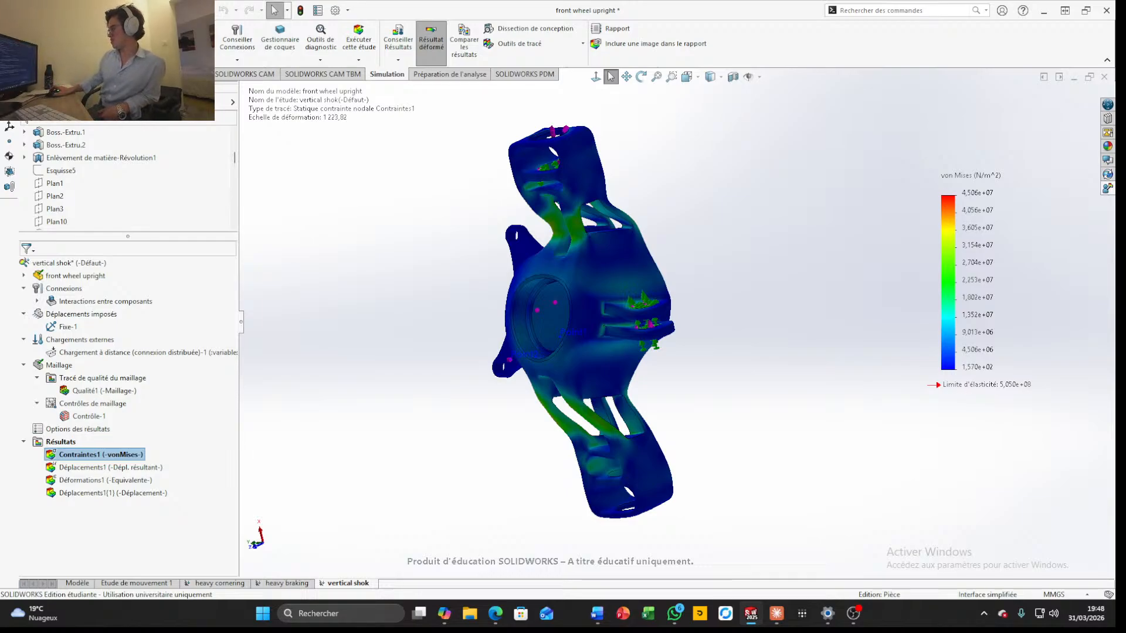
scroll(800, 265, "up", 3)
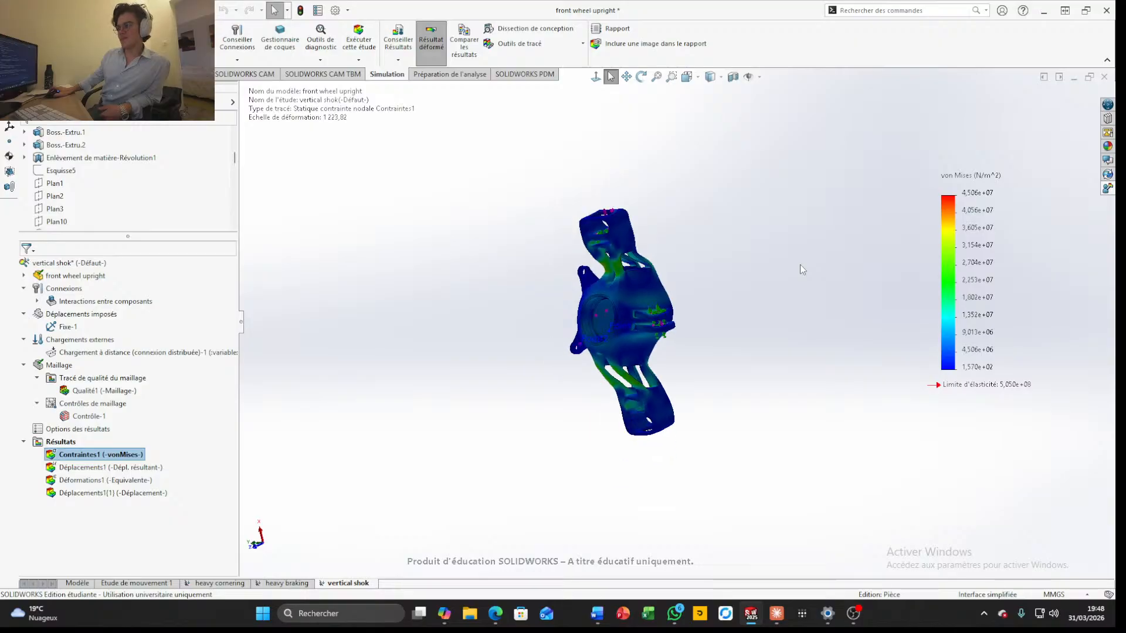
scroll(784, 263, "down", 6)
scroll(745, 266, "up", 3)
scroll(604, 278, "down", 2)
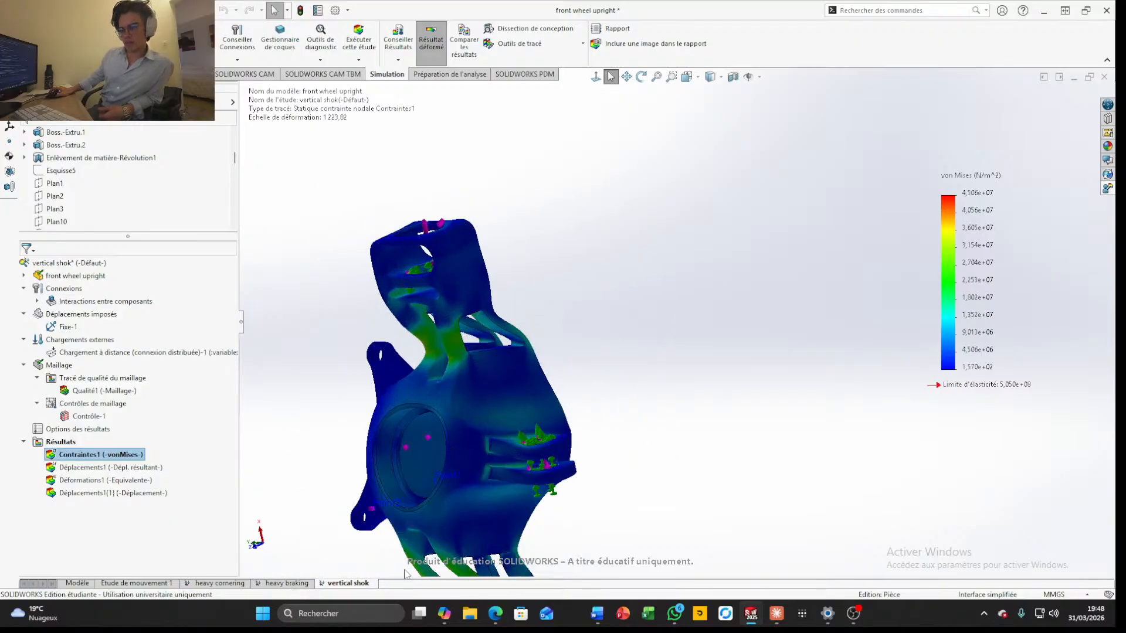
scroll(412, 448, "up", 3)
middle_click_drag(516, 438, 564, 430)
scroll(626, 364, "down", 4)
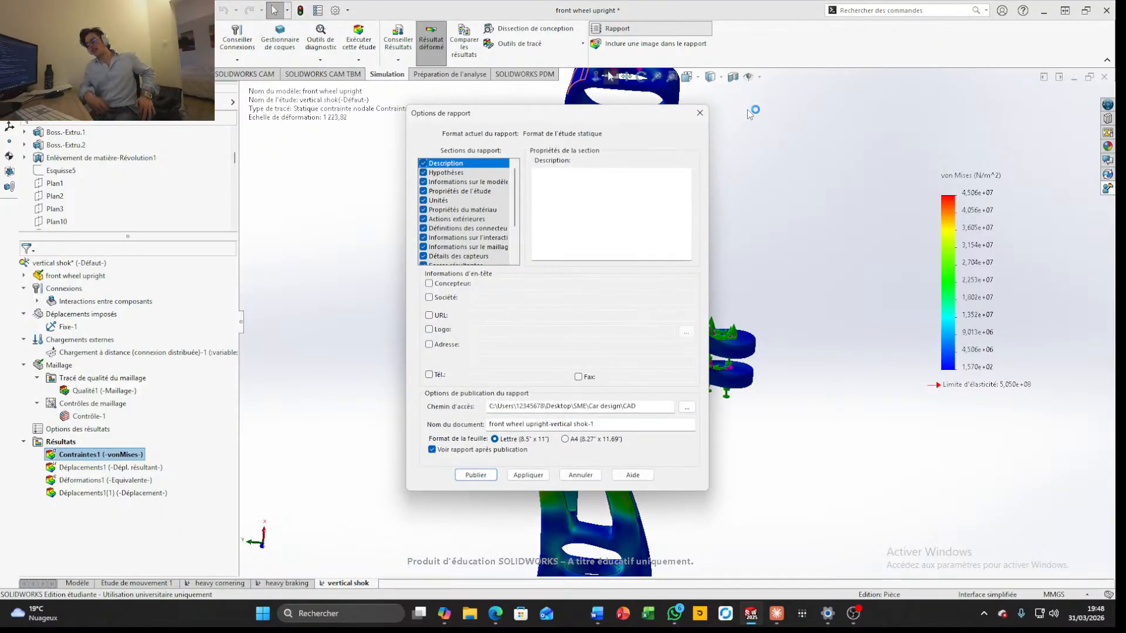
Publish the study report as "front wheel upright-vertical shok-1" in Letter format and return from Word to SOLIDWORKS
key("Return")
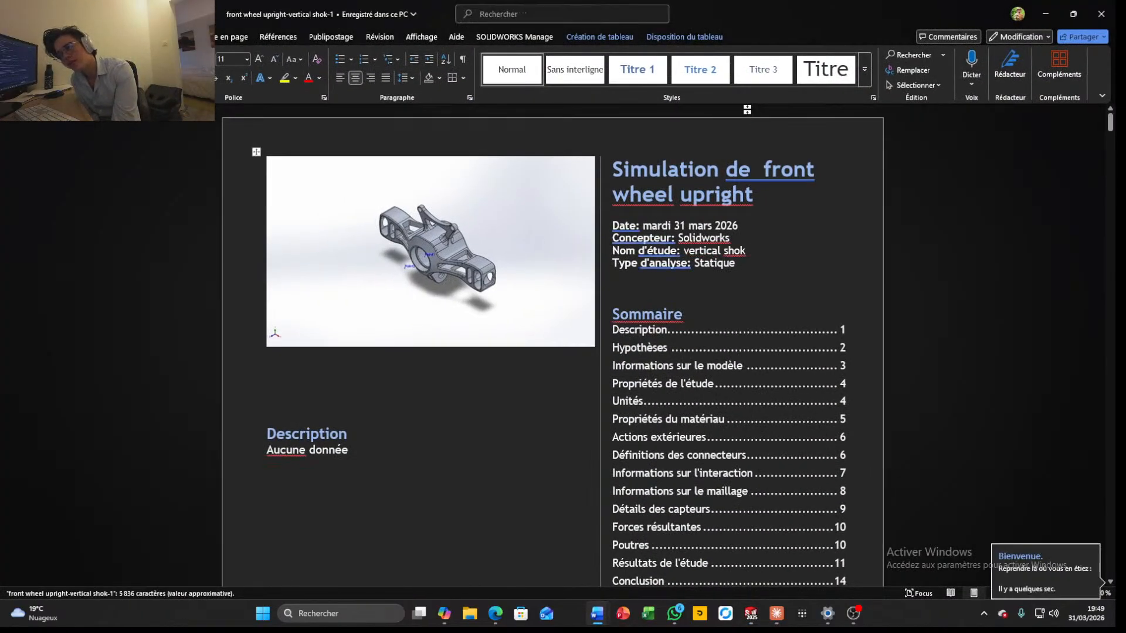
left_click(1038, 15)
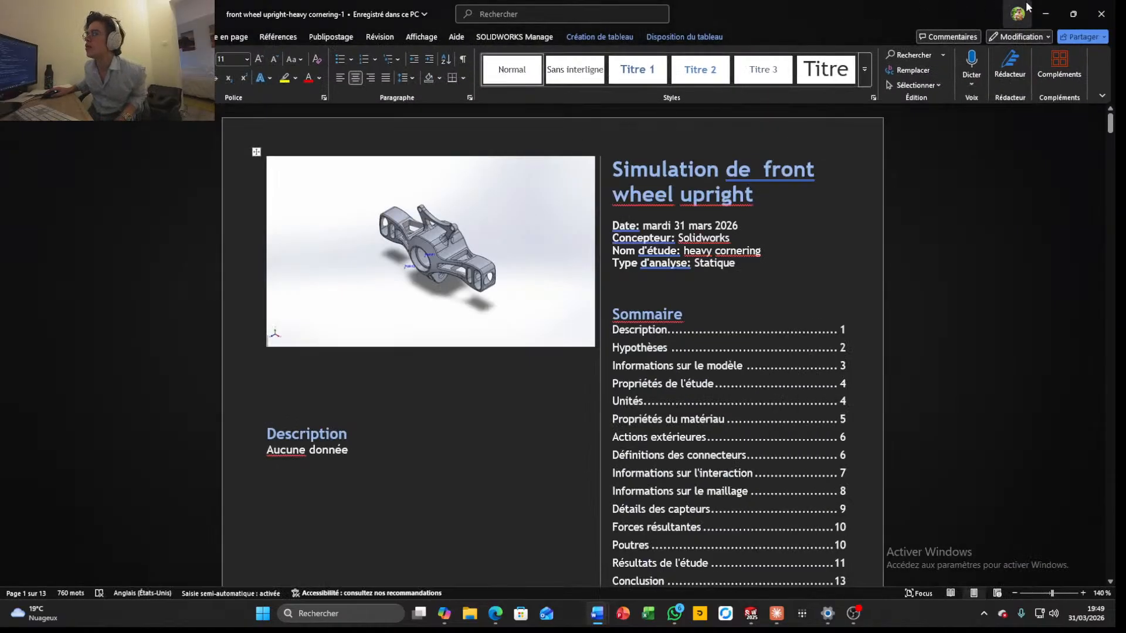
left_click(1045, 13)
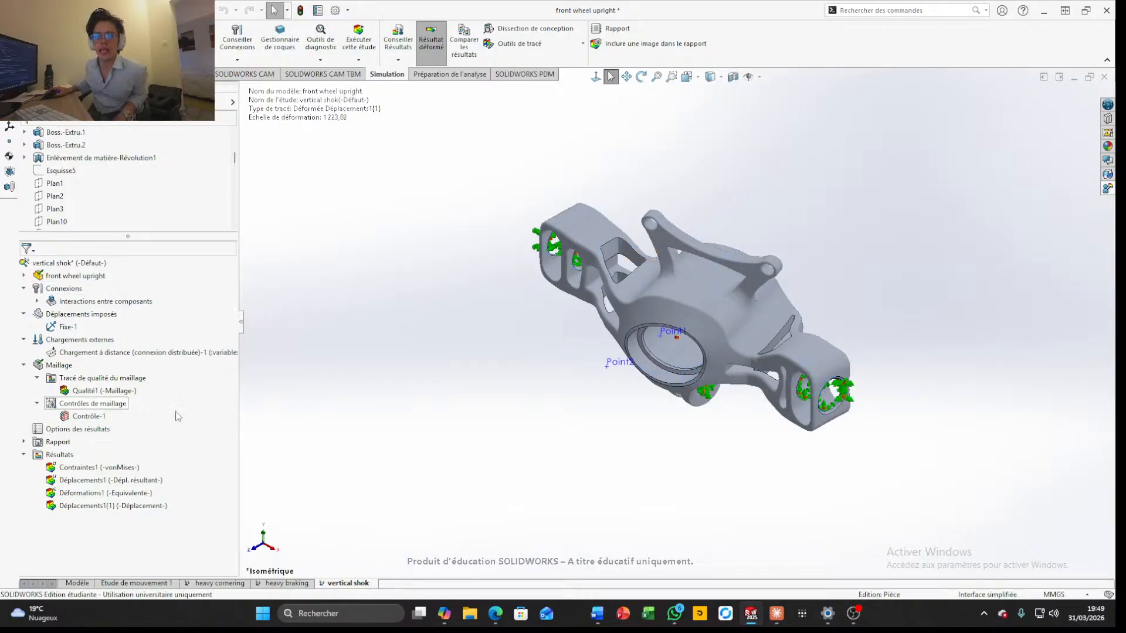
Save the front wheel upright part and close it
left_click(592, 224)
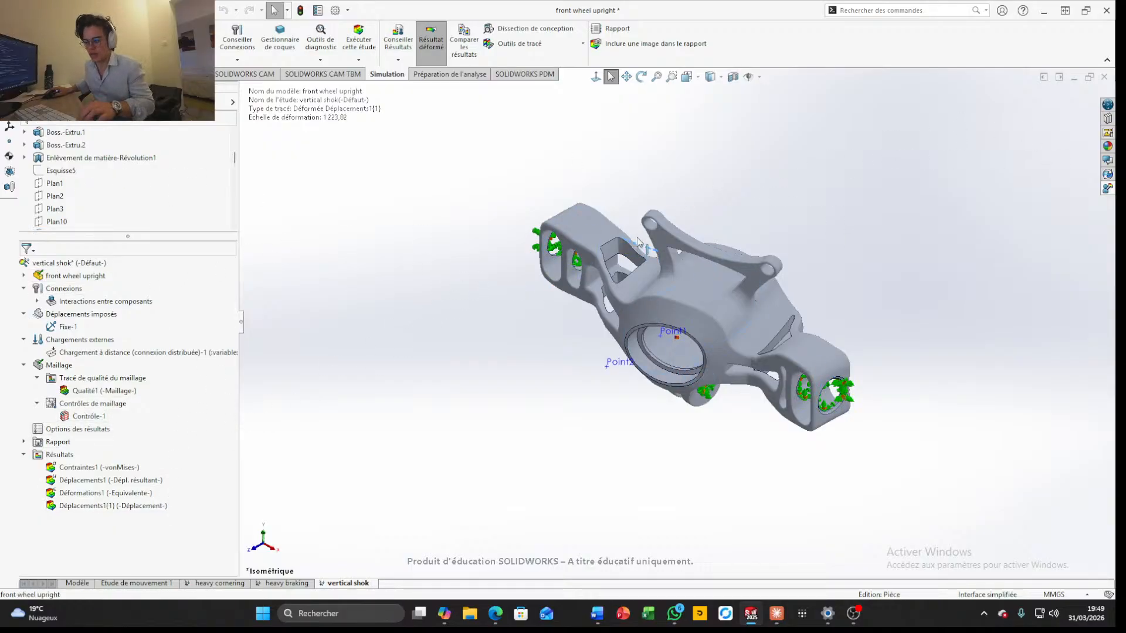
left_click(507, 244)
key("ctrl+s")
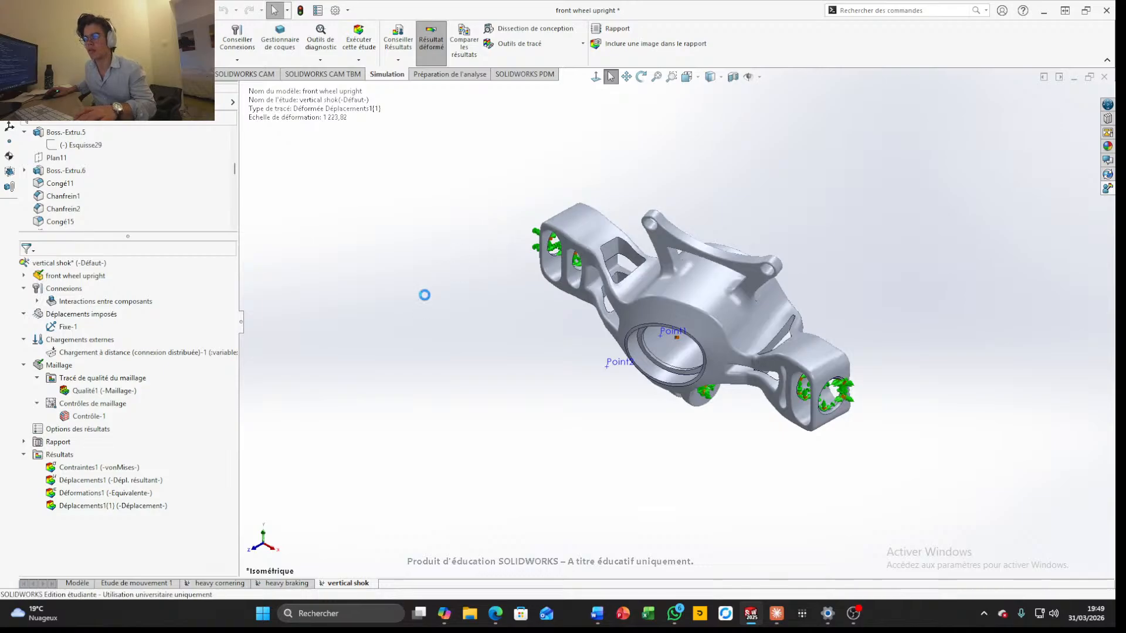
left_click(1105, 78)
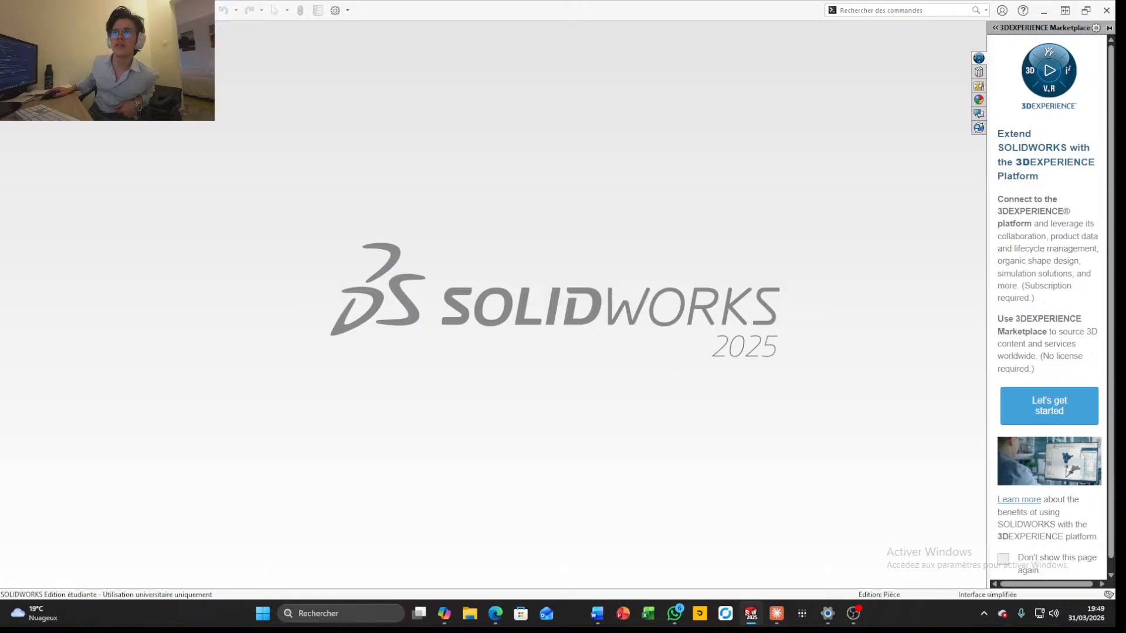
Create a new part document
key("ctrl+n")
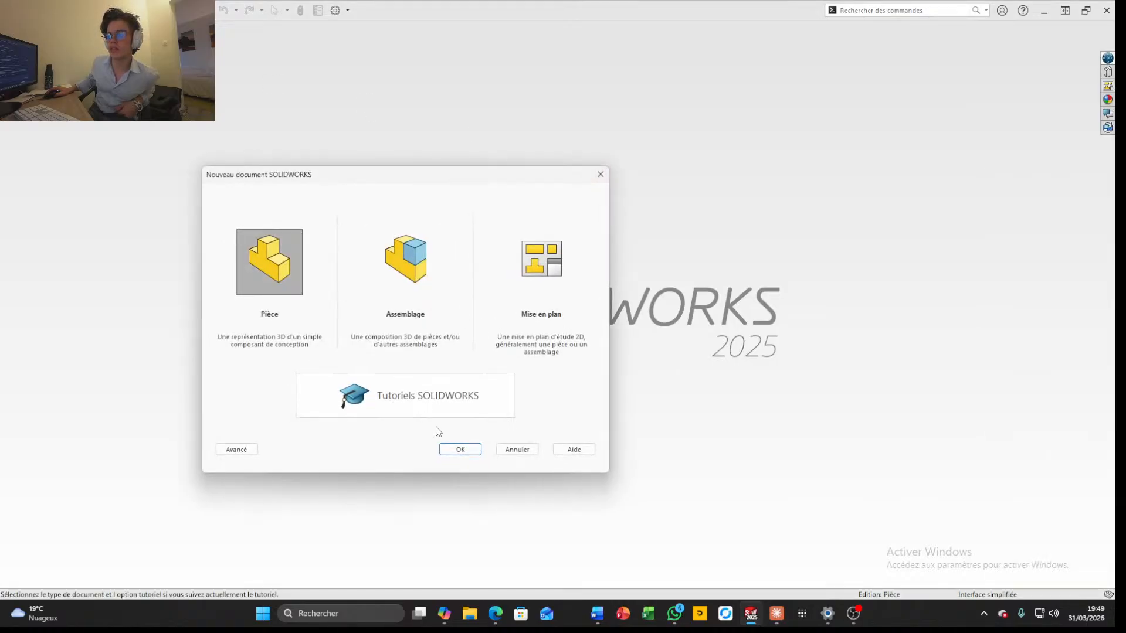
left_click(459, 450)
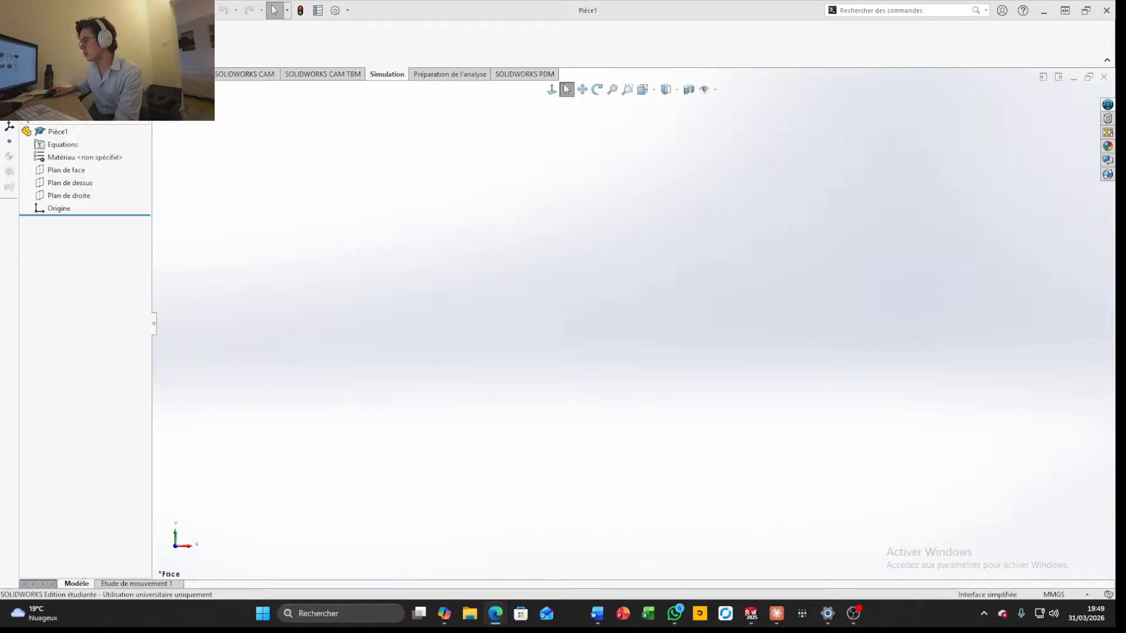
Switch to the browser with wilwood.com and open the advanced manual search for brake kits
left_click_drag(1115, 173, 470, 146)
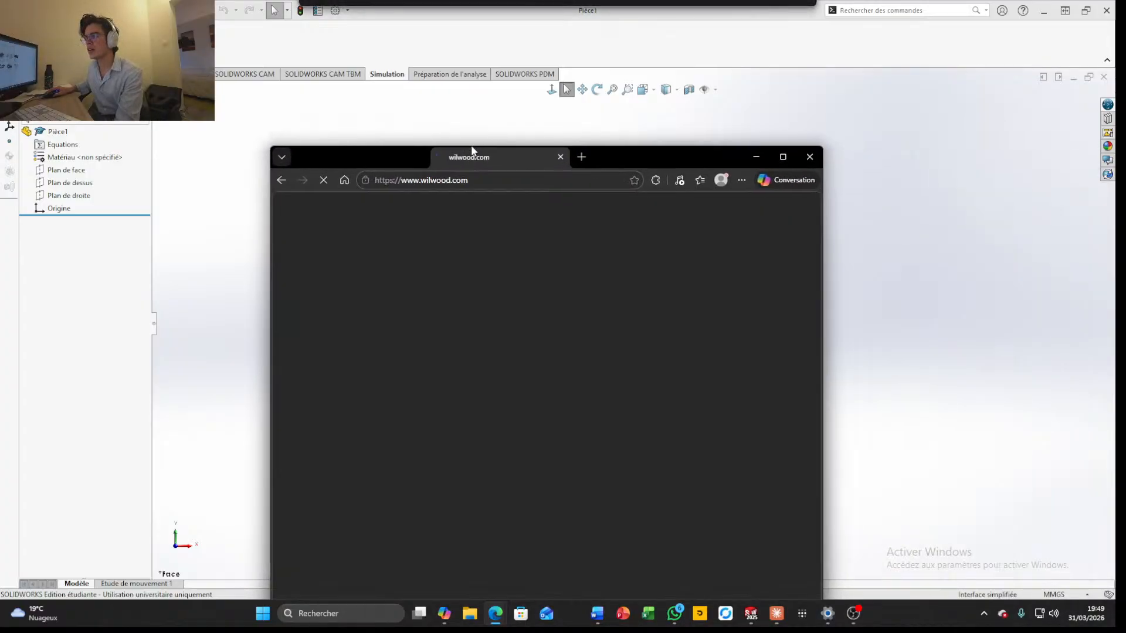
left_click(782, 156)
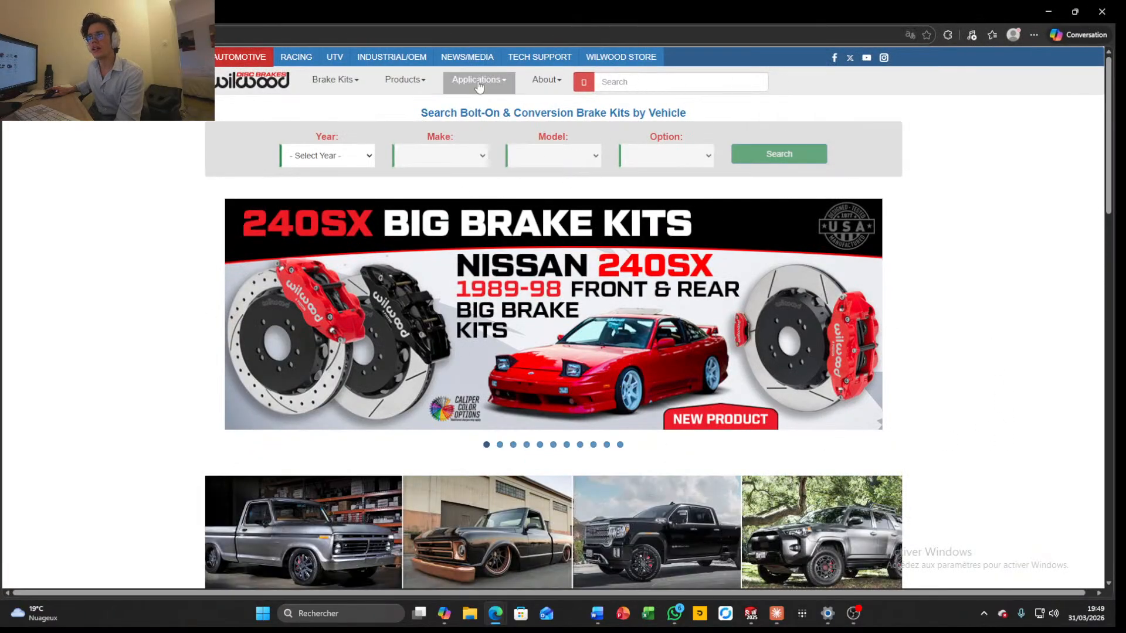
left_click(346, 85)
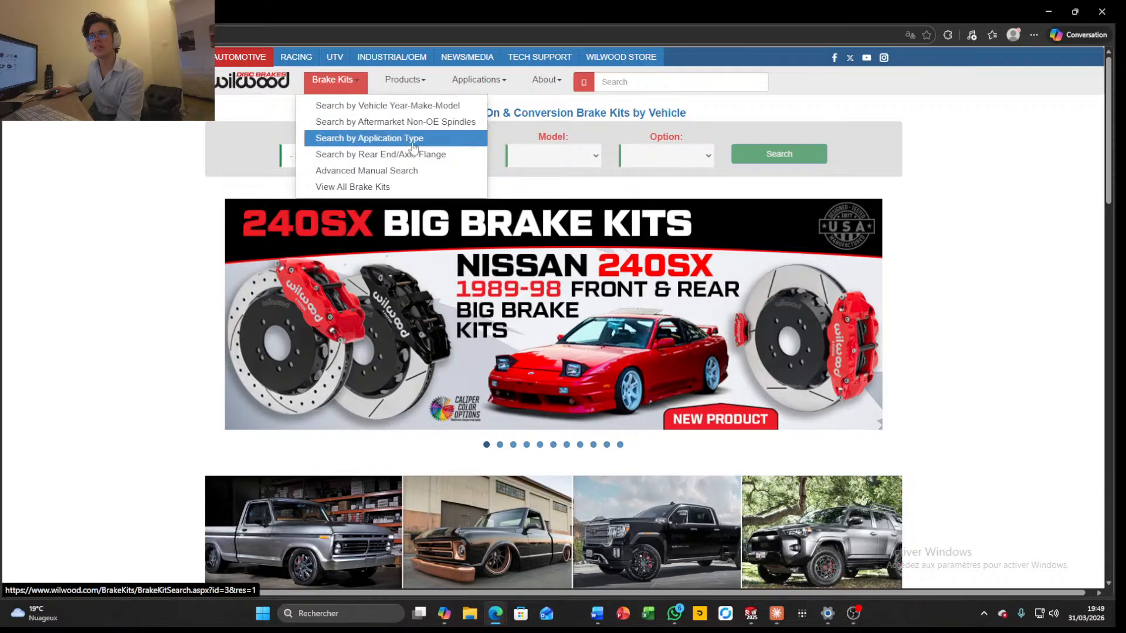
left_click(414, 173)
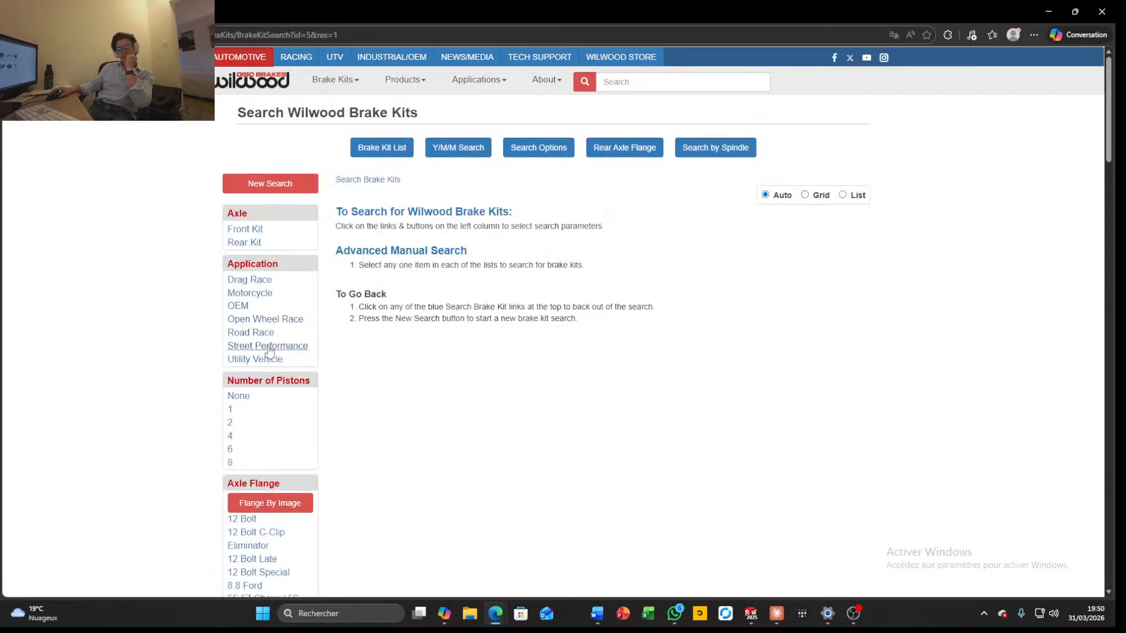
Try to filter the Wilwood brake kits by Front Kit and look through the axle offset and rotor diameter options
left_click(253, 230)
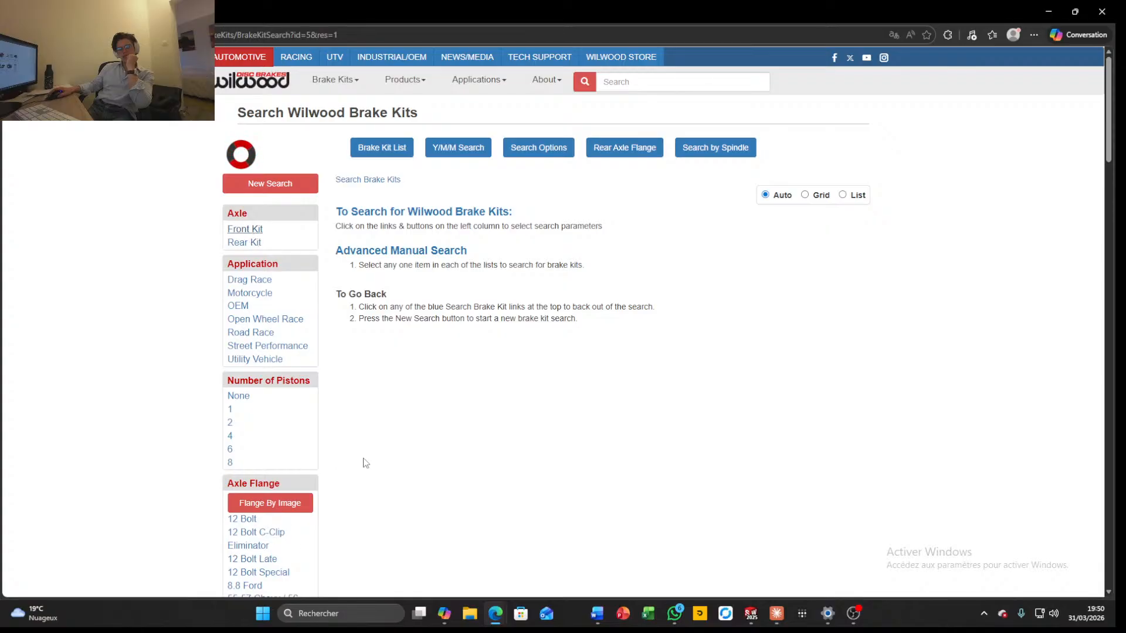
scroll(364, 464, "down", 15)
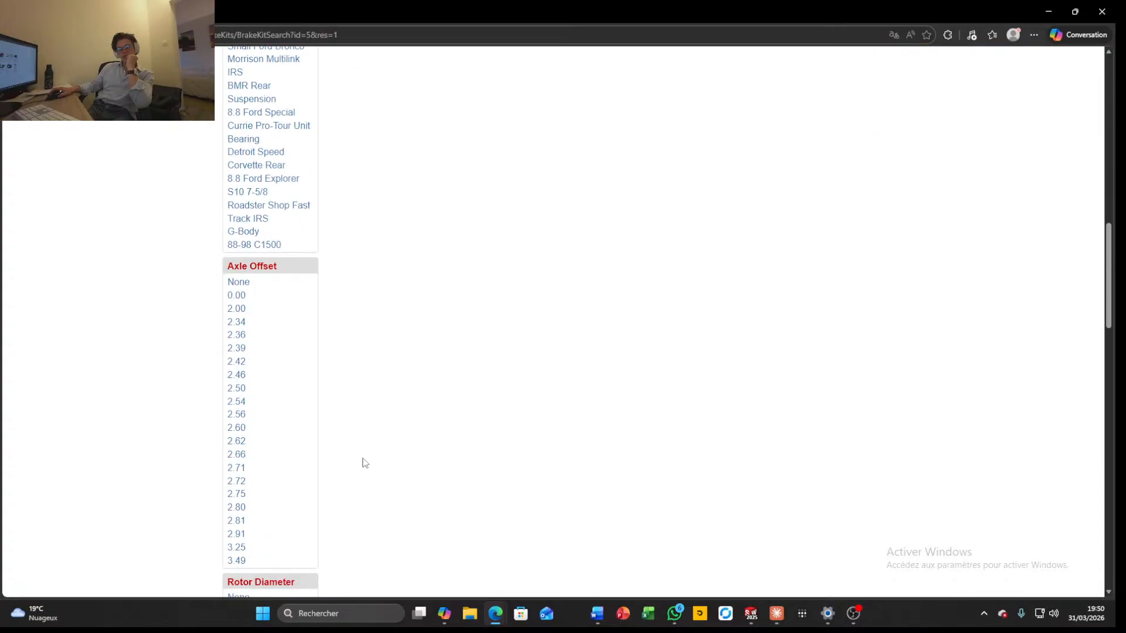
scroll(363, 463, "down", 10)
scroll(293, 410, "up", 3)
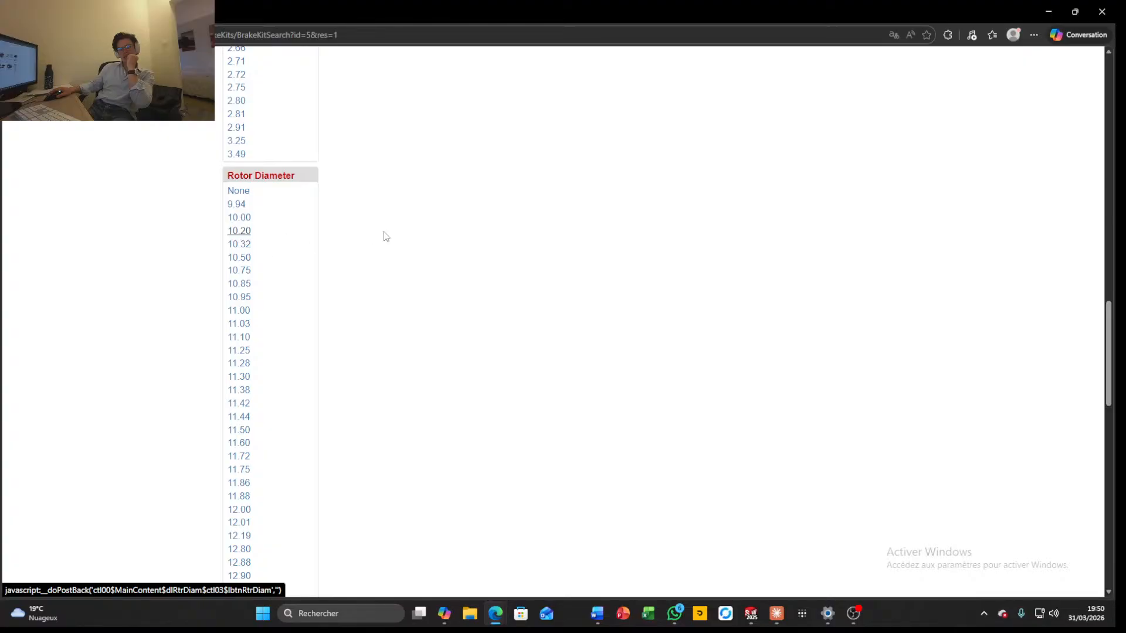
scroll(386, 236, "up", 20)
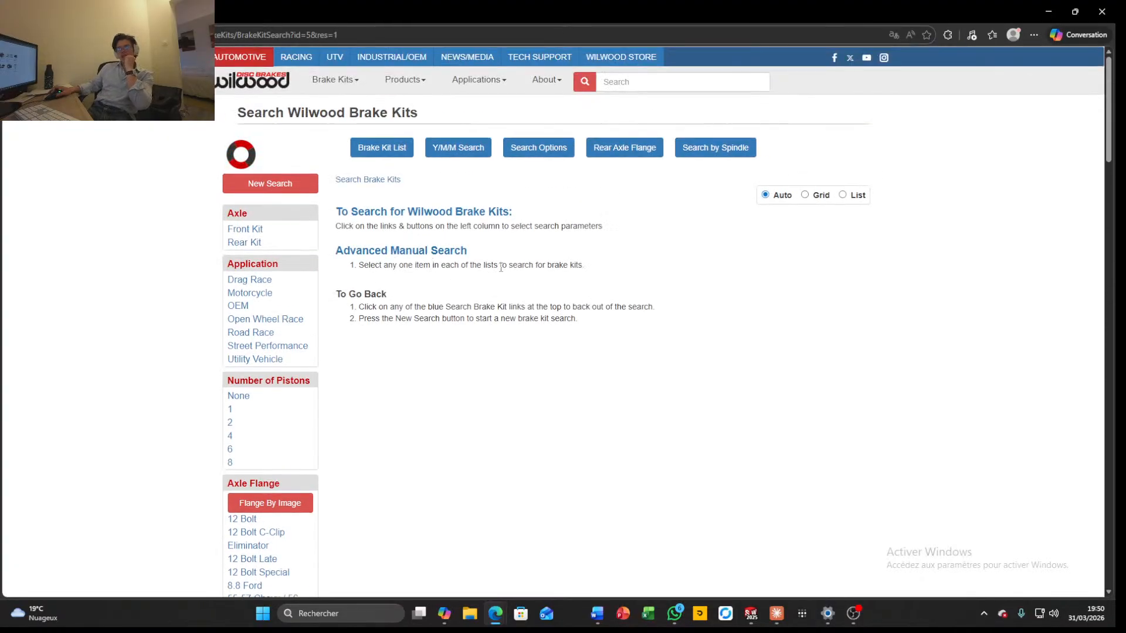
scroll(499, 267, "down", 20)
scroll(497, 264, "up", 20)
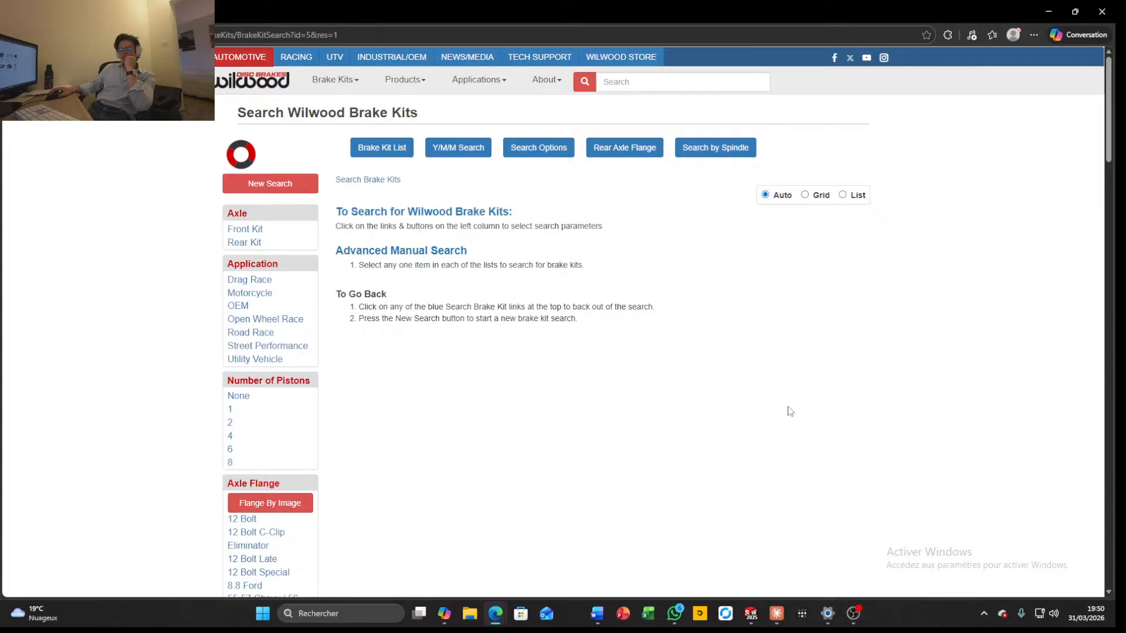
Move the browser window out of the way and switch back to the new SOLIDWORKS part
left_click(1075, 12)
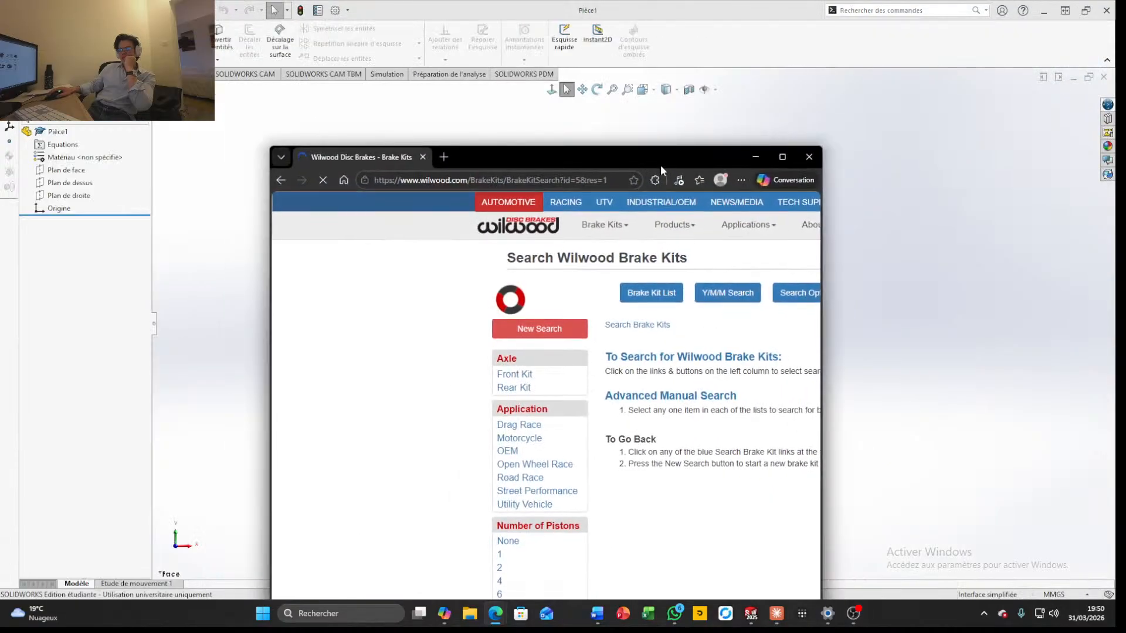
left_click_drag(661, 166, 950, 32)
left_click(402, 252)
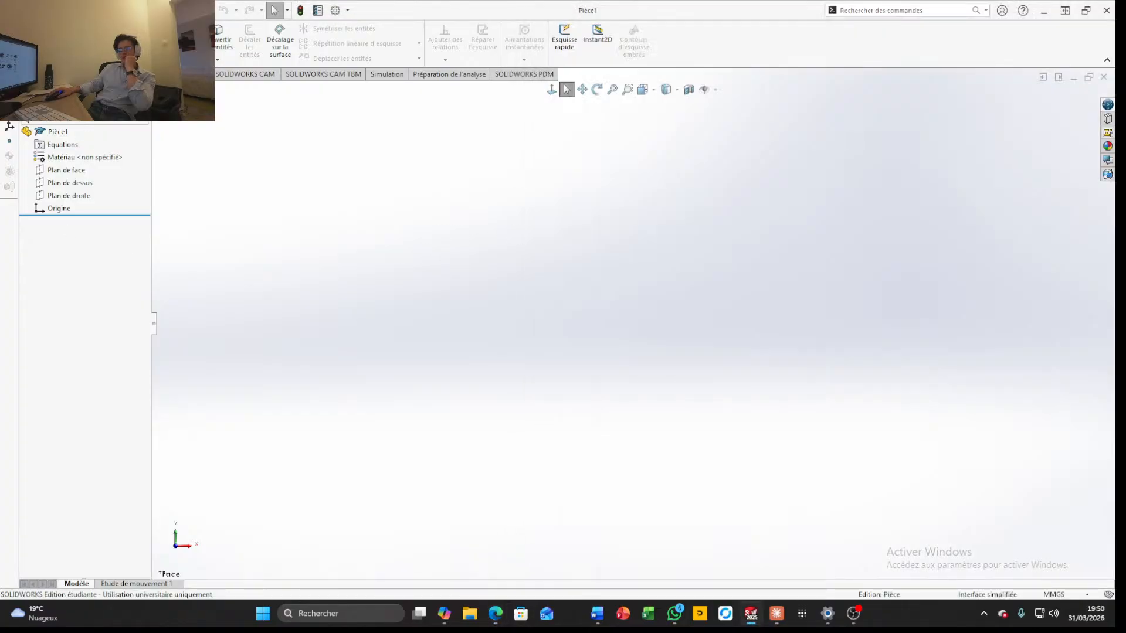
On the front plane, sketch two concentric circles centred on the origin with radii of about 107.7 mm and 19.5 mm
left_click(14, 39)
left_click(634, 289)
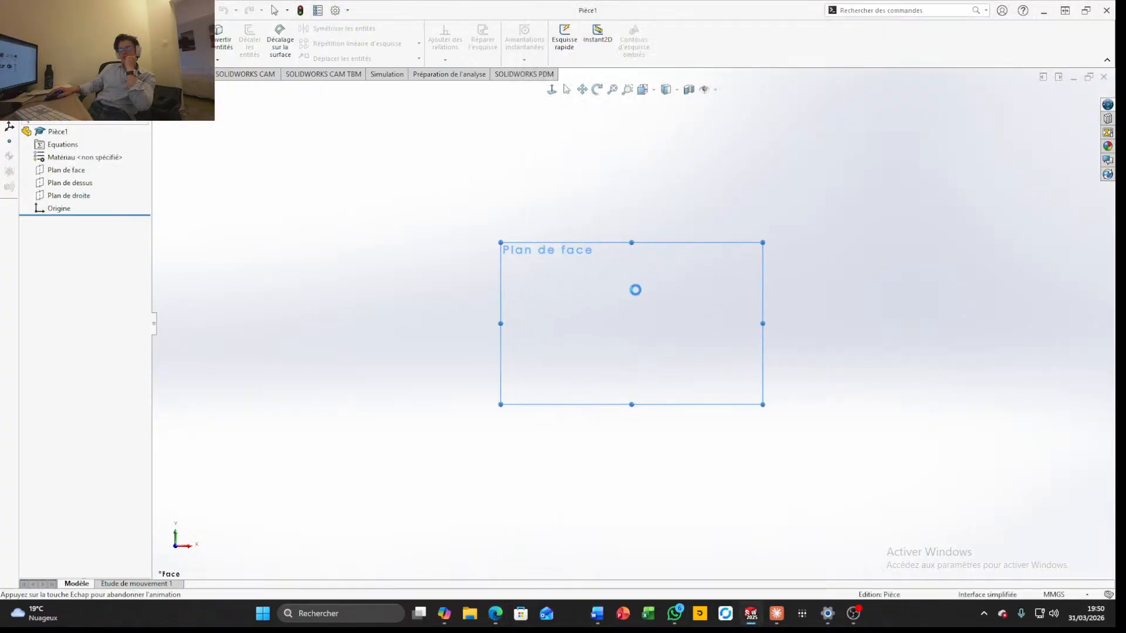
left_click(93, 29)
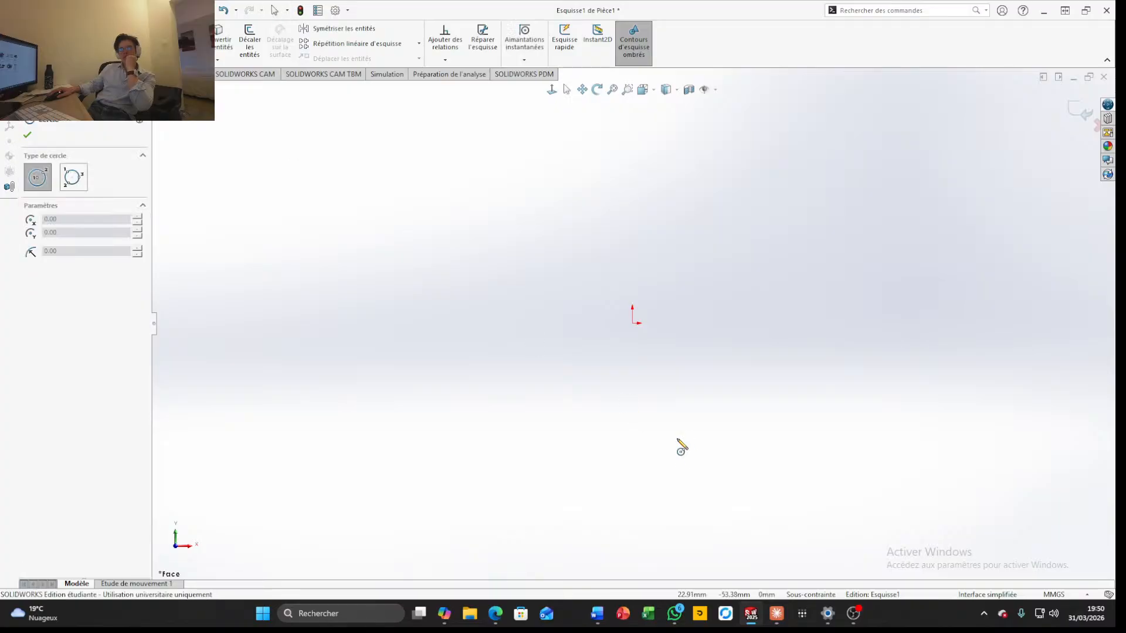
left_click(632, 323)
left_click(849, 431)
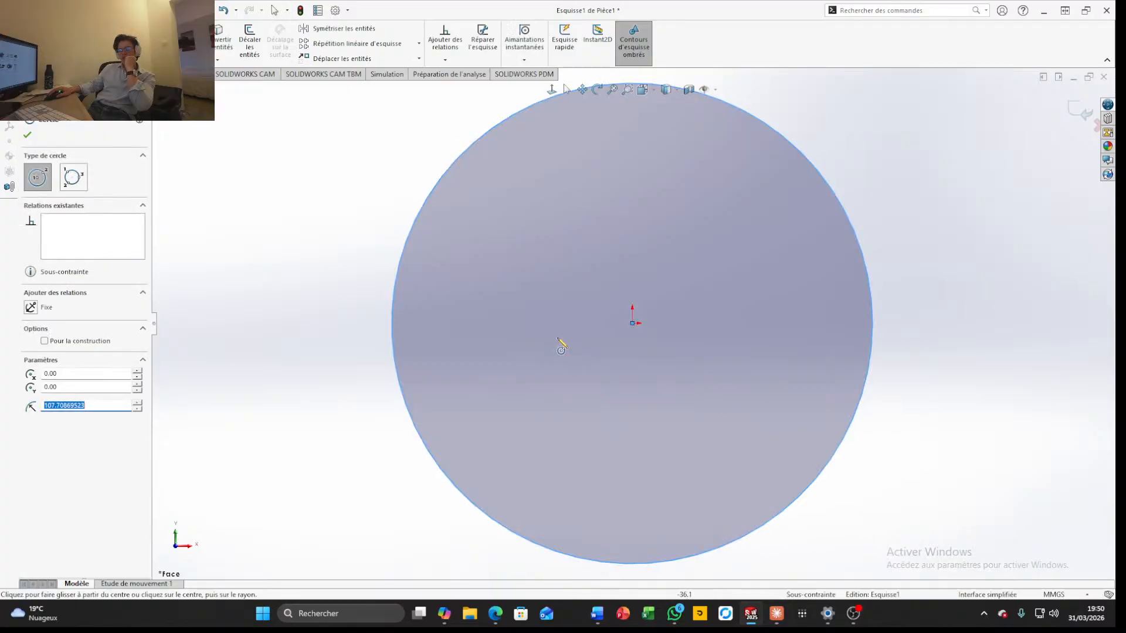
left_click(633, 323)
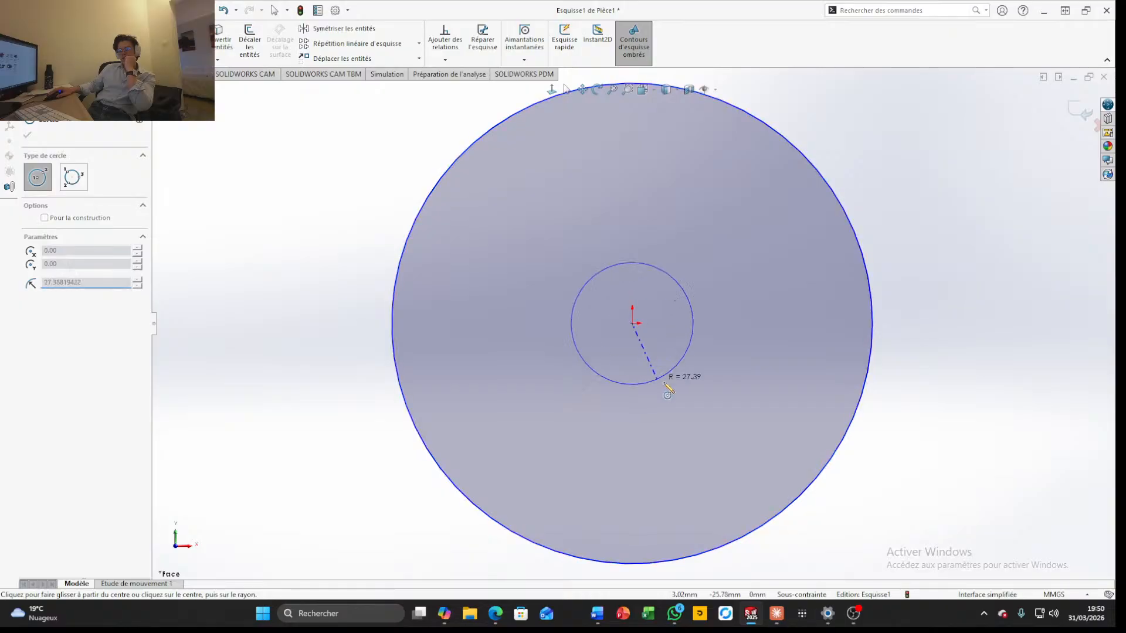
left_click(632, 282)
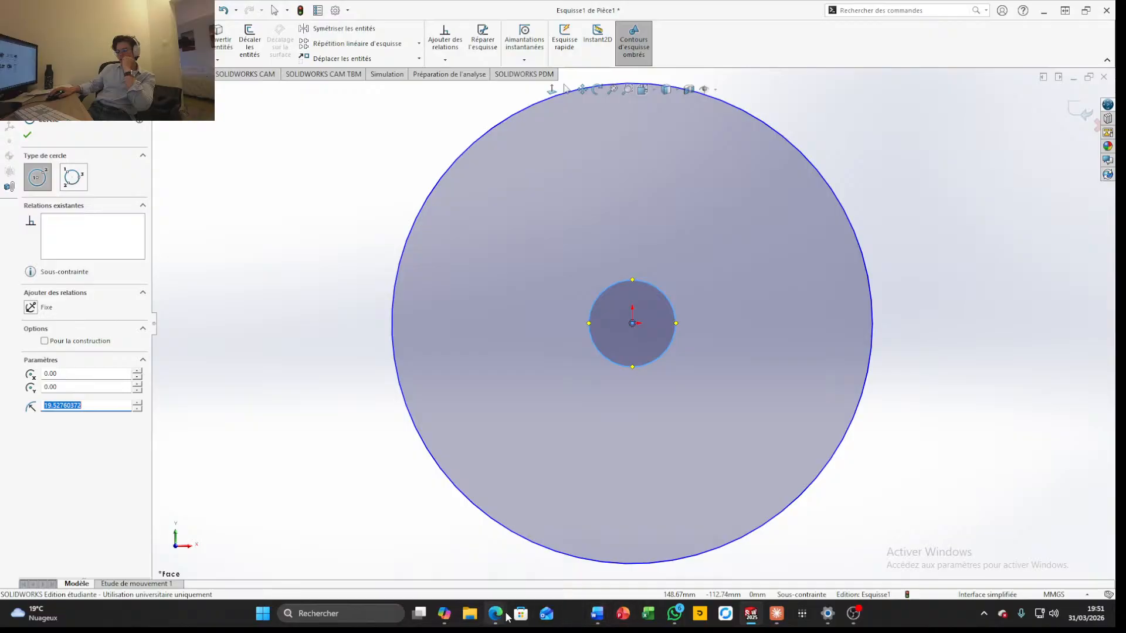
Switch to the browser window with the Wilwood front brake kit search results and maximize it
mouse_move(500, 617)
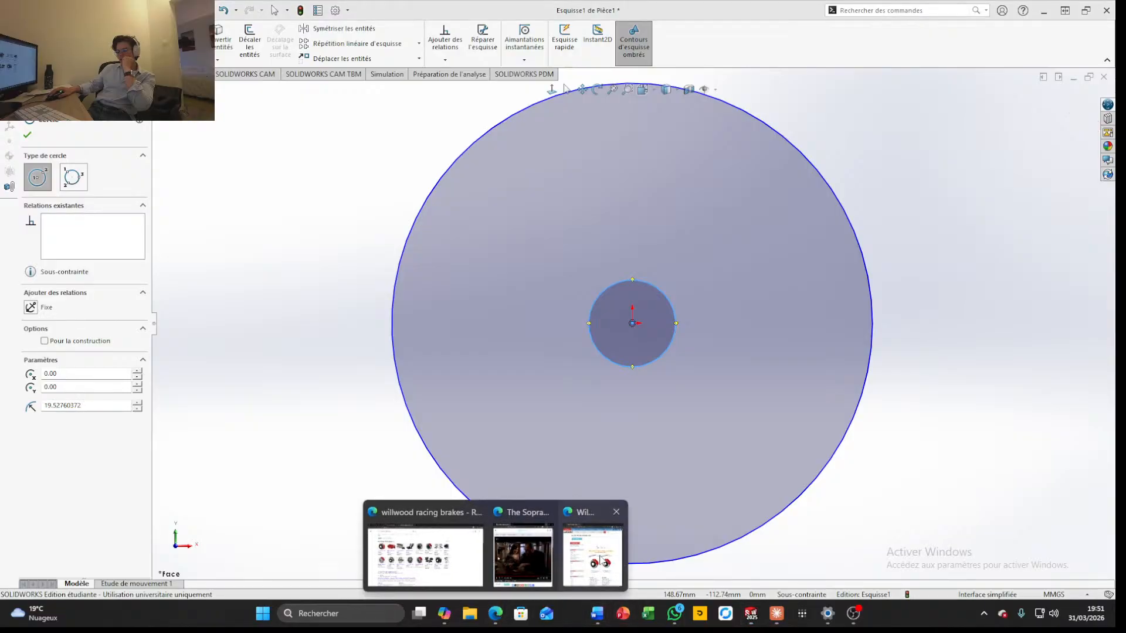
left_click(601, 557)
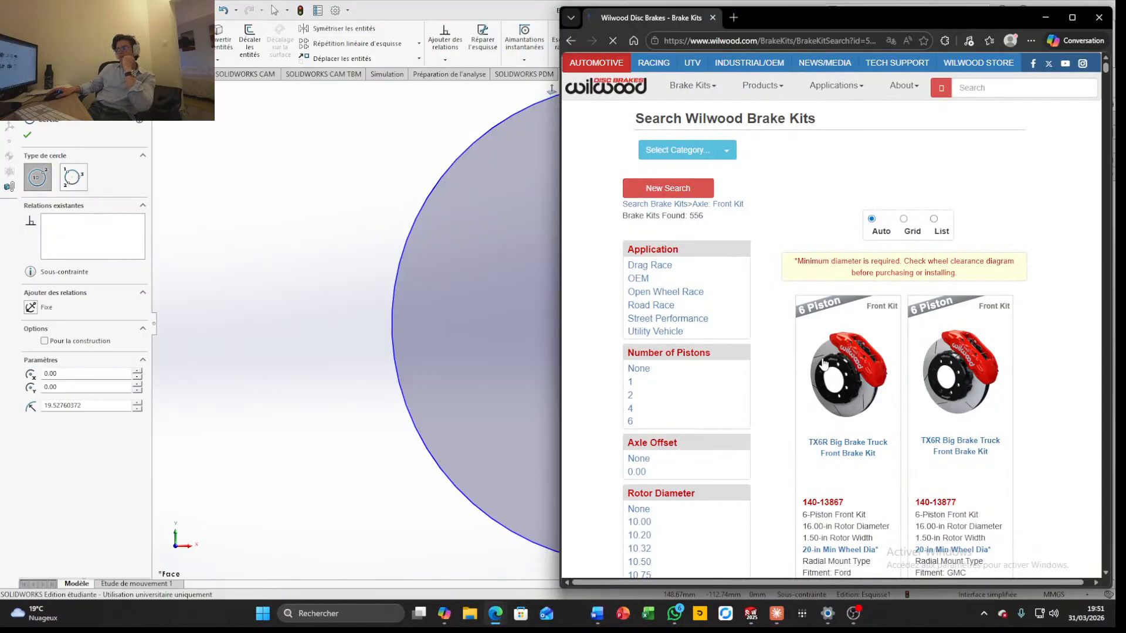
scroll(1023, 104, "down", 1)
mouse_move(1072, 19)
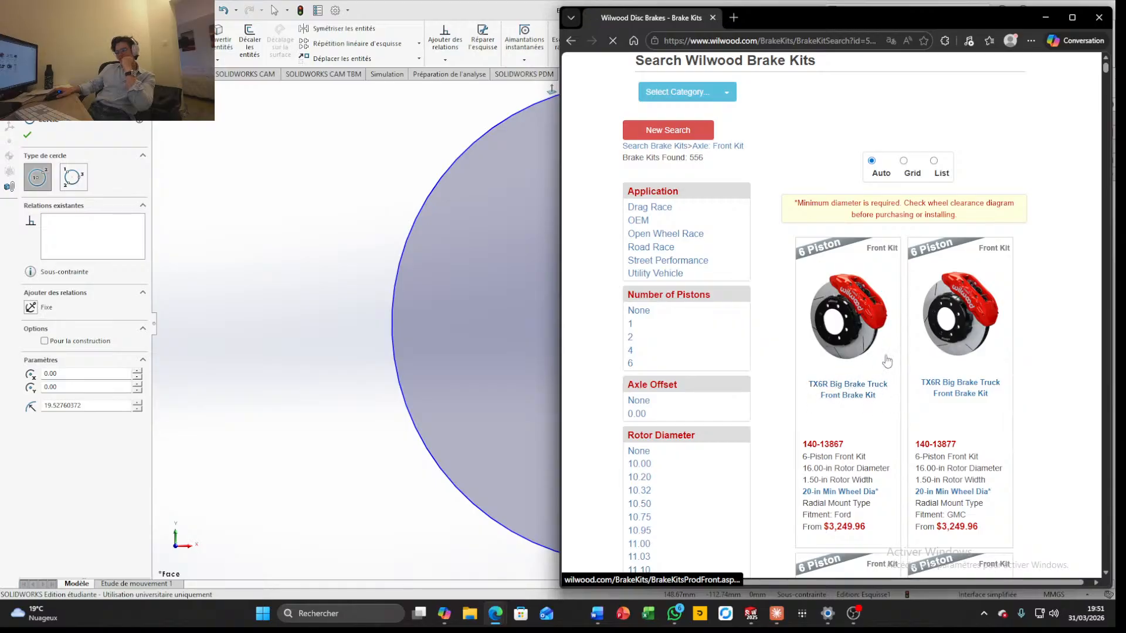
left_click(1073, 27)
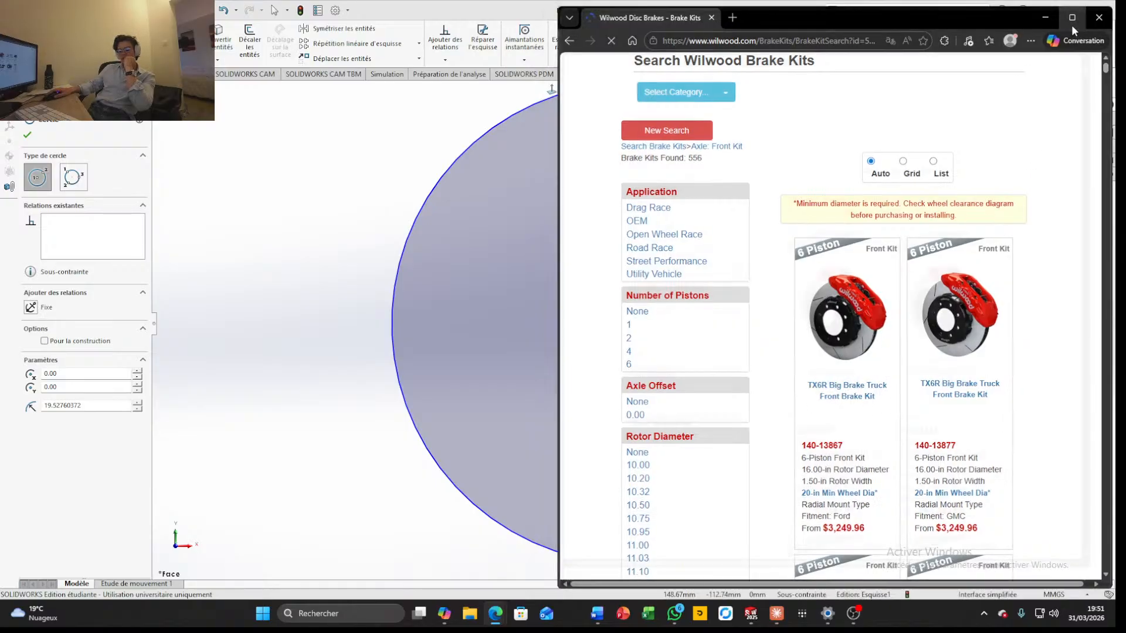
Browse the Wilwood front brake kits, comparing their rotor diameters, rotor widths, mount types and fitments
scroll(679, 440, "down", 15)
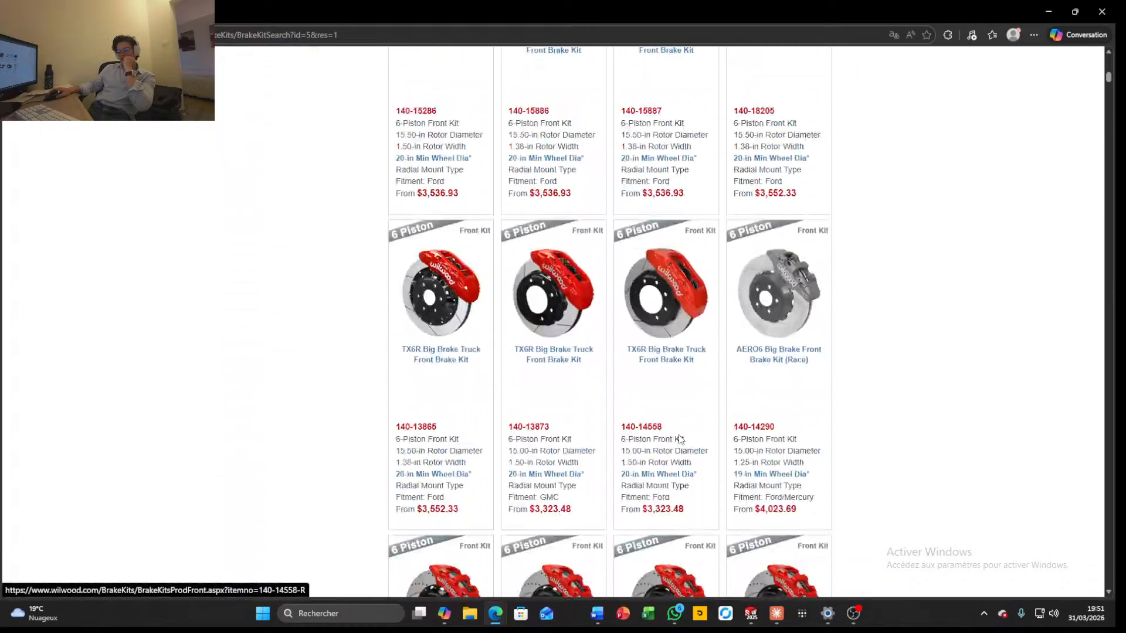
scroll(679, 440, "down", 6)
scroll(679, 440, "up", 6)
scroll(680, 437, "down", 10)
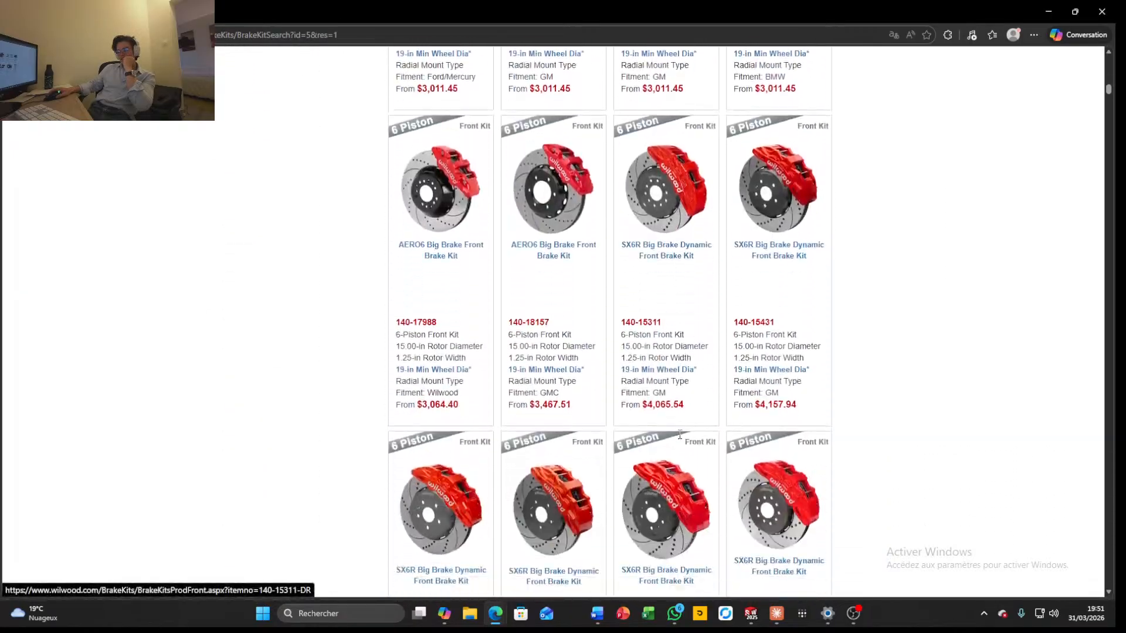
scroll(680, 435, "down", 5)
scroll(680, 438, "up", 1)
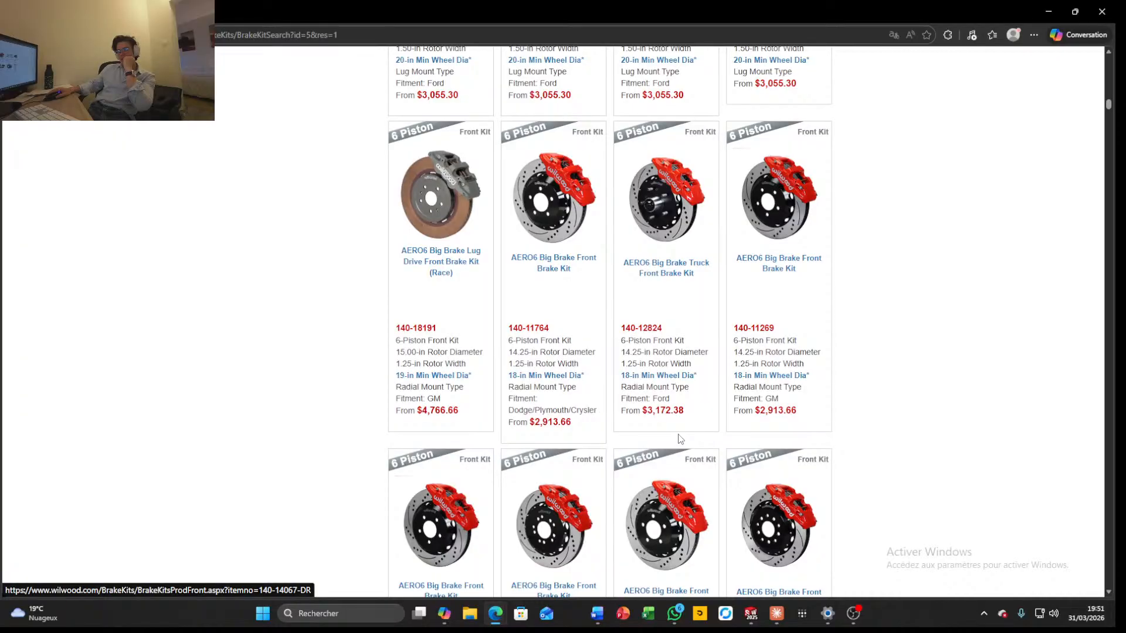
scroll(680, 439, "down", 15)
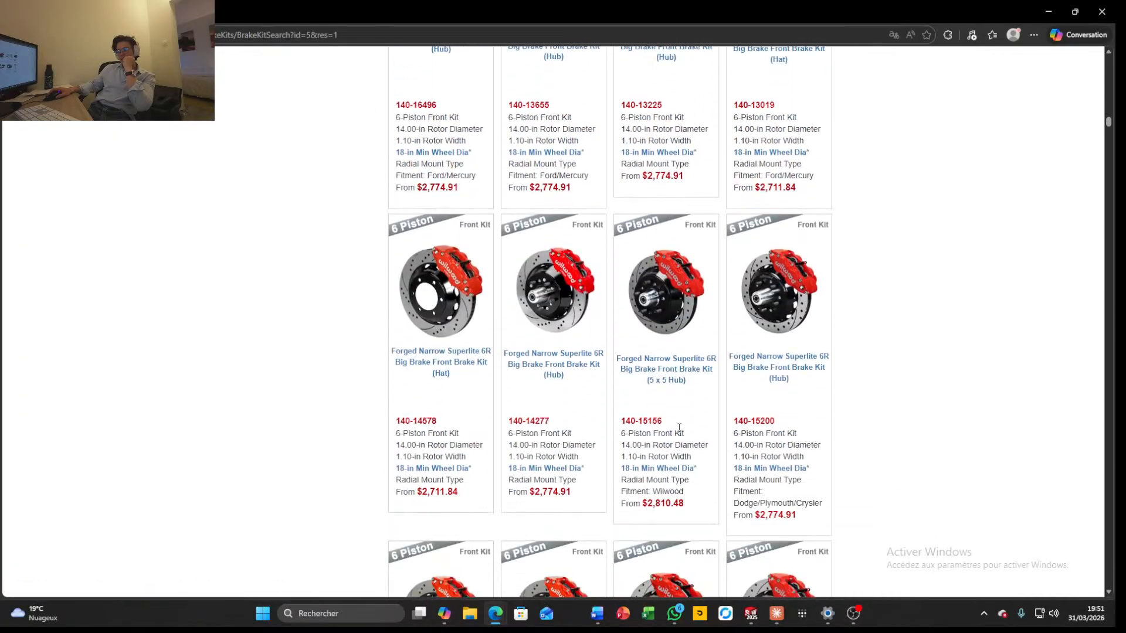
scroll(679, 427, "up", 1)
scroll(652, 411, "down", 10)
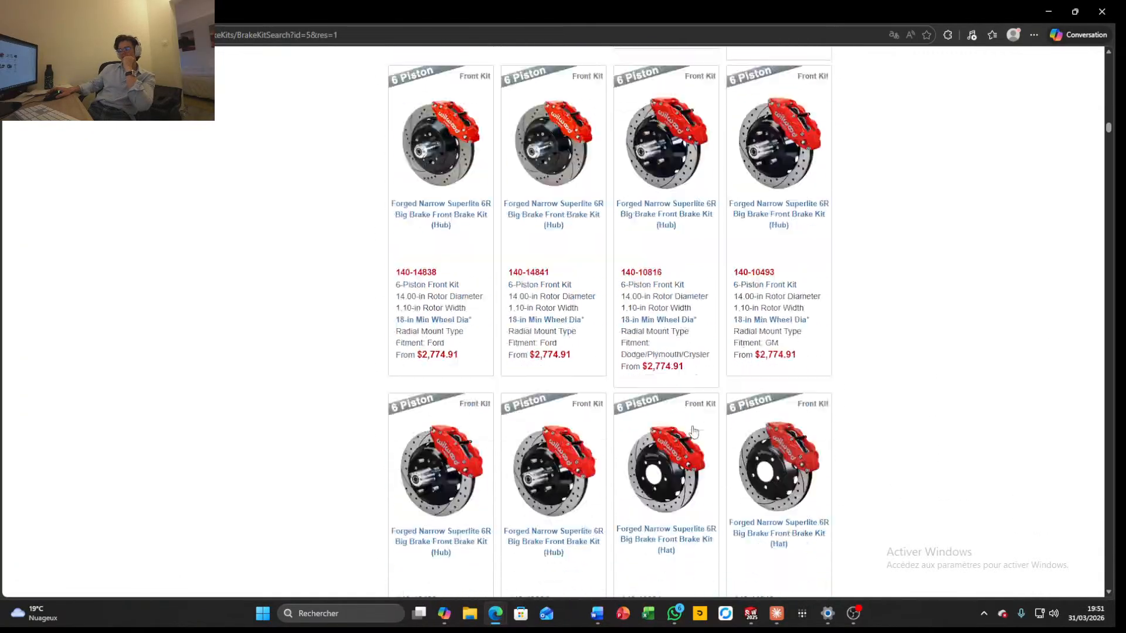
scroll(682, 435, "down", 10)
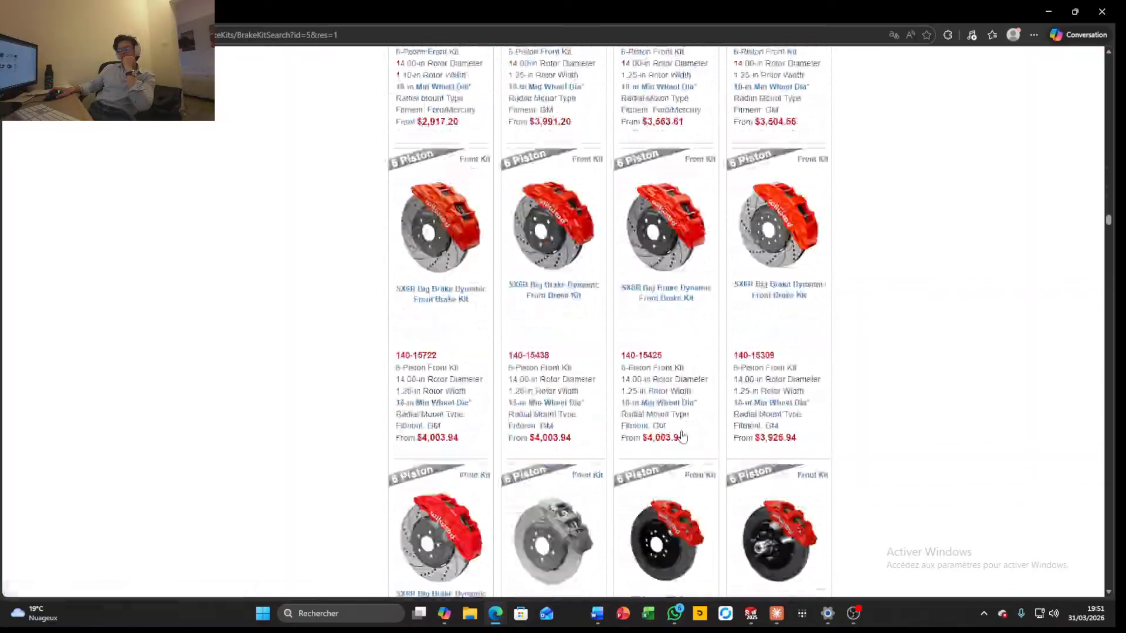
scroll(487, 440, "up", 15)
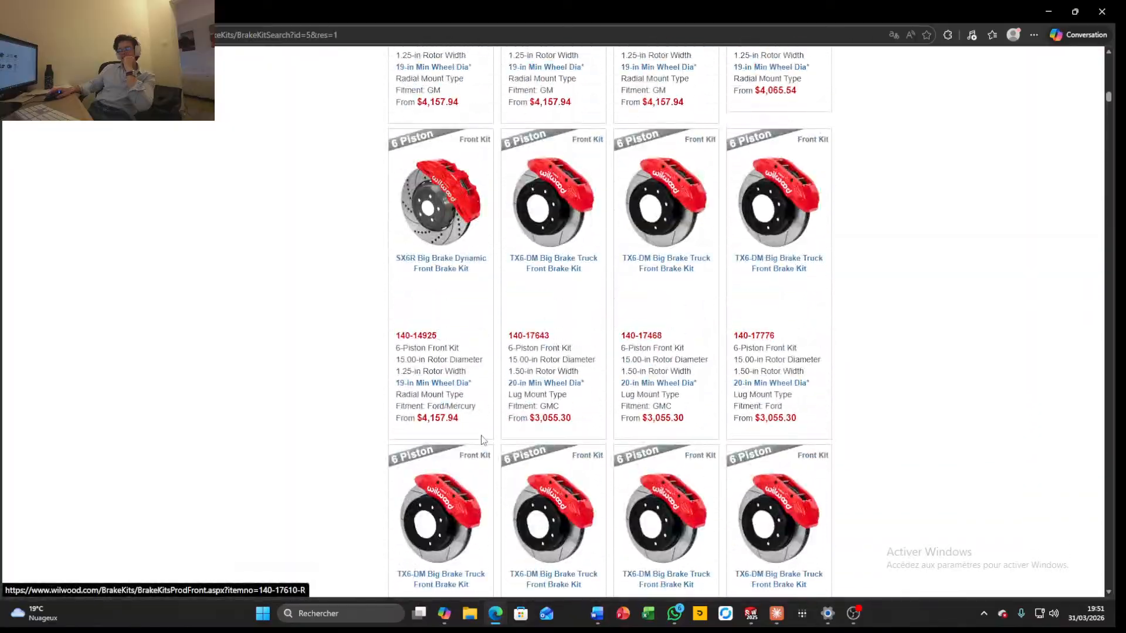
scroll(469, 448, "down", 15)
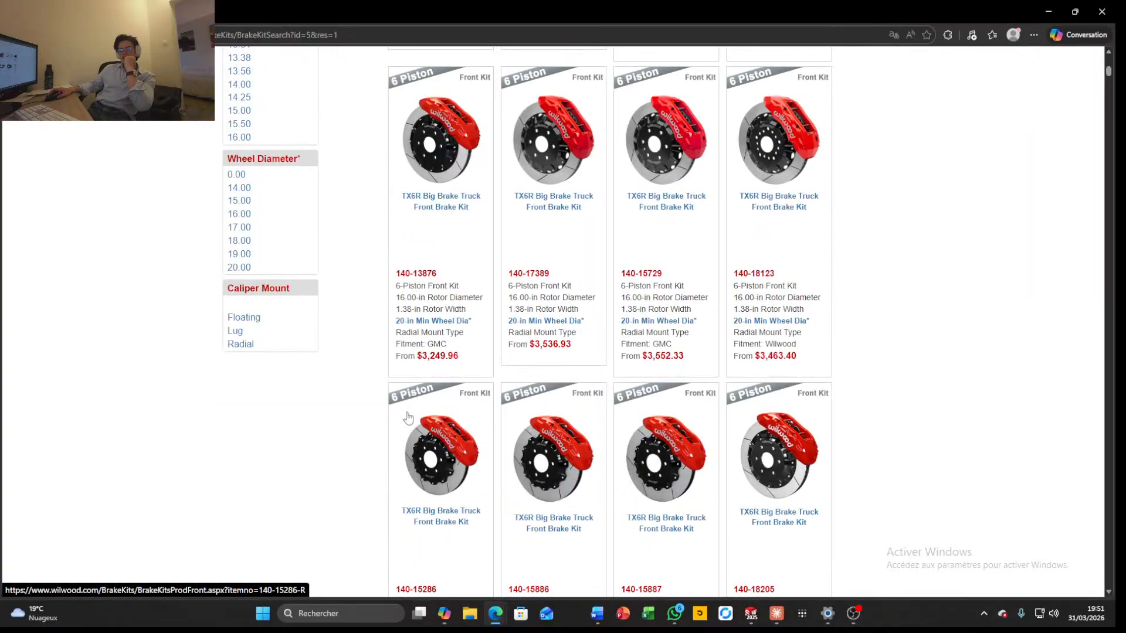
Filter the front brake kits by a 10.20 in rotor diameter and open the Dynapro Single Left Front Sprint Brake Kit 140-16232
scroll(289, 345, "up", 6)
scroll(289, 346, "up", 3)
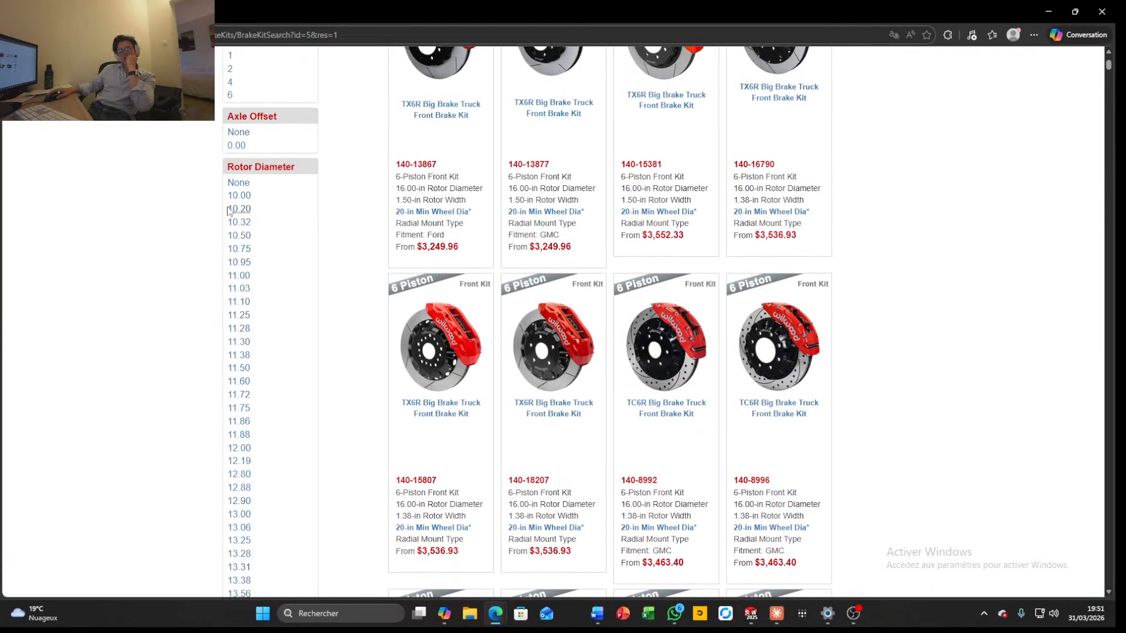
scroll(376, 227, "up", 4)
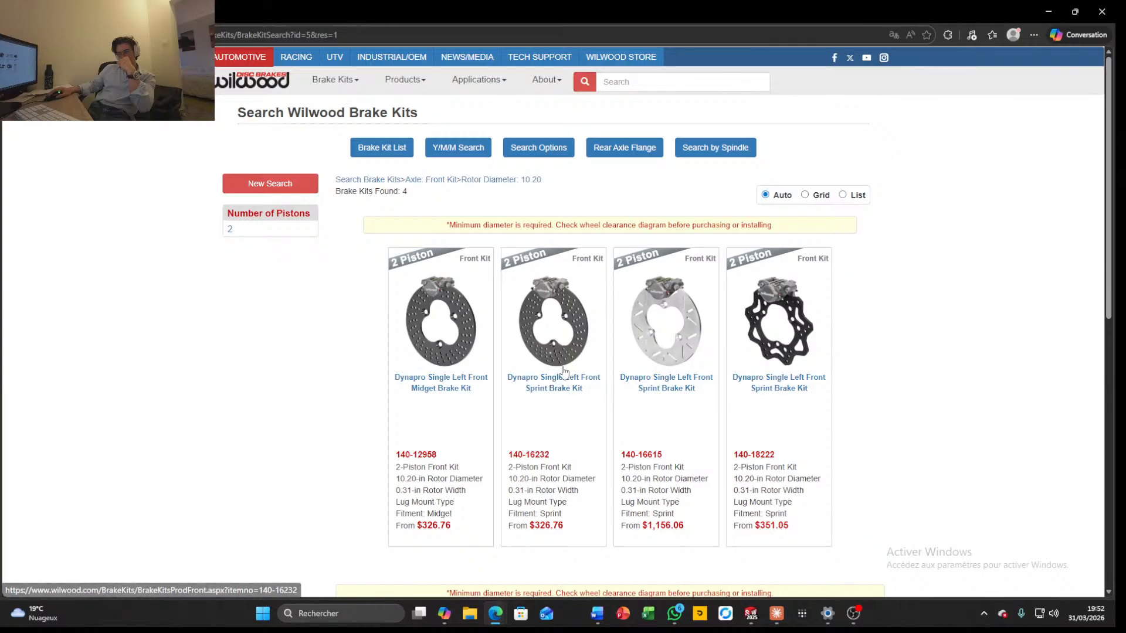
left_click(540, 387)
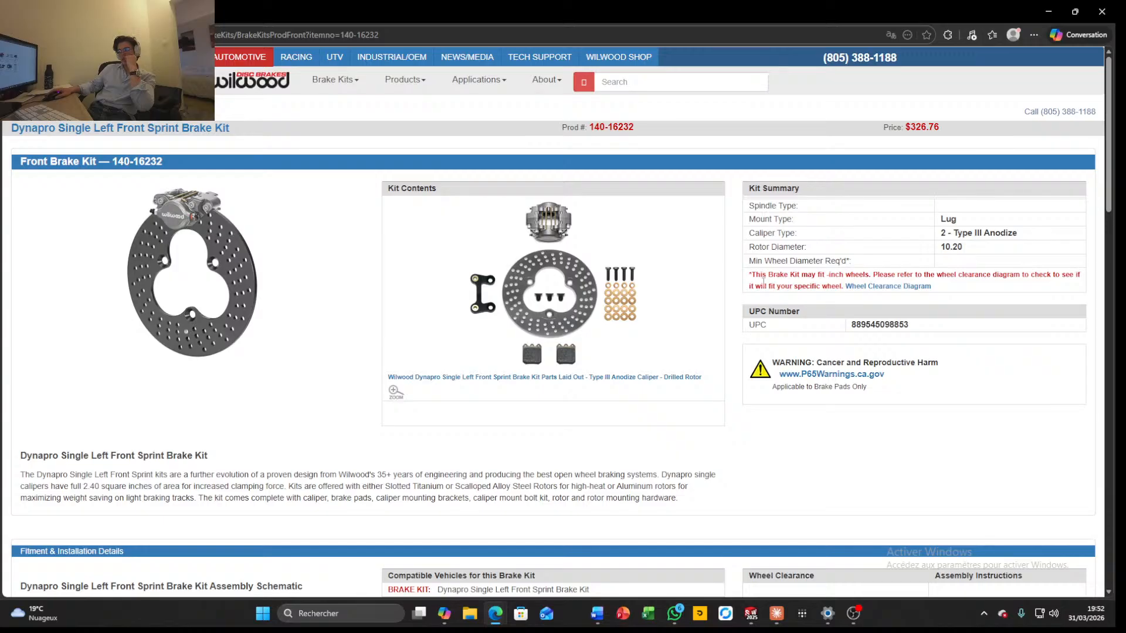
Examine the kit's assembly schematic and component specifications, and open the product page of rotor 160-3411A
scroll(296, 324, "down", 5)
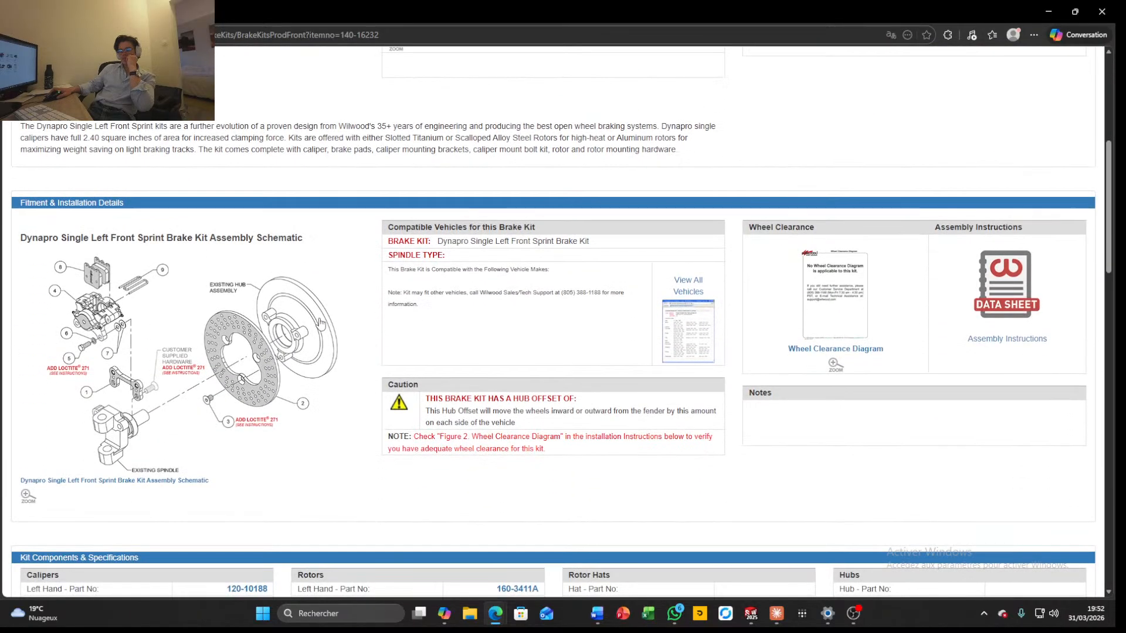
scroll(320, 322, "up", 5)
scroll(684, 339, "down", 4)
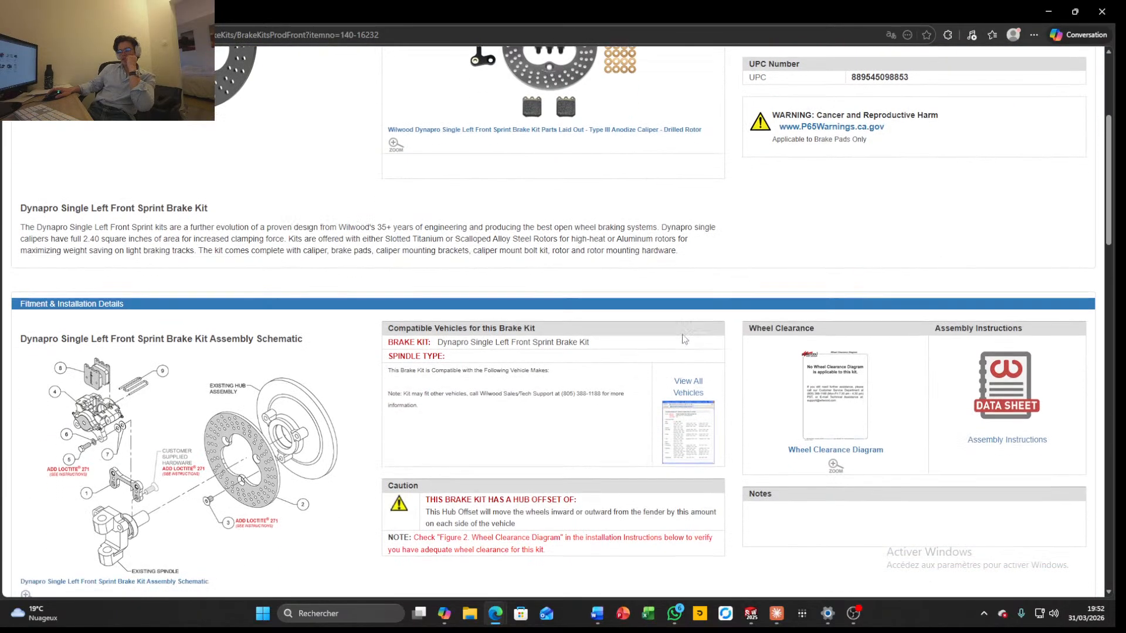
scroll(684, 339, "down", 8)
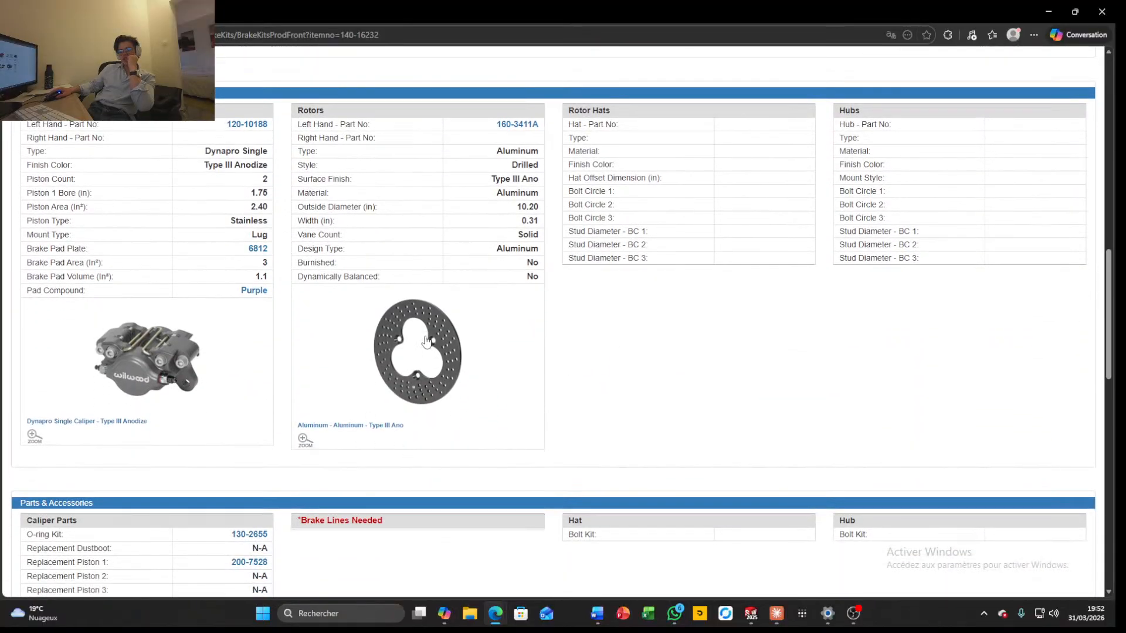
left_click(518, 125)
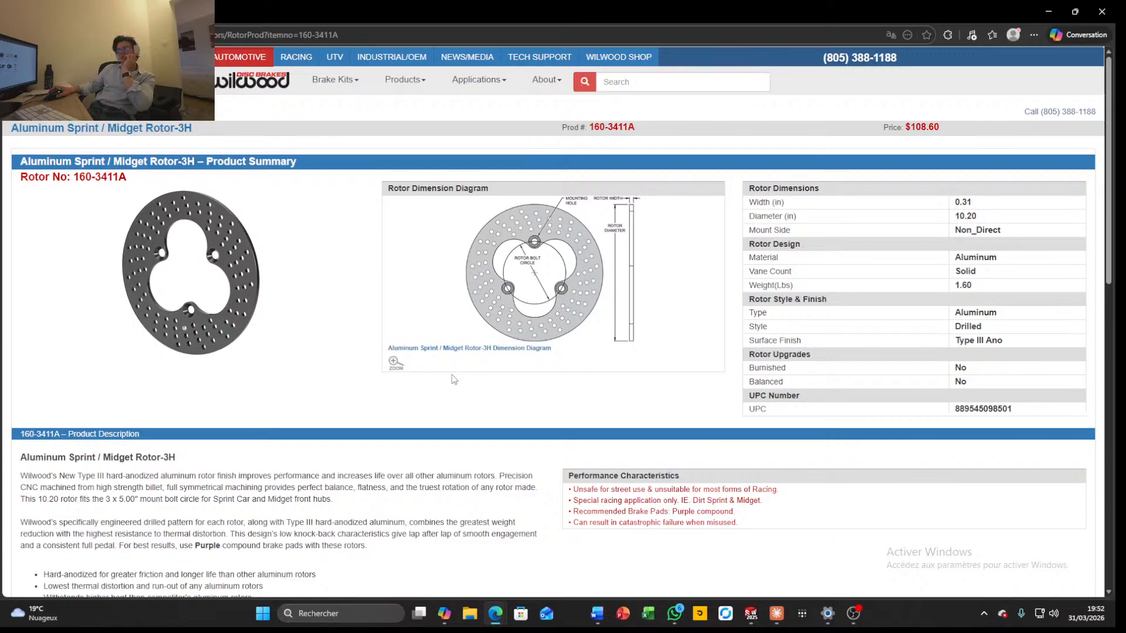
Switch back to the SOLIDWORKS part and dimension the outer circle's diameter as 259.08 mm and the inner circle's as 127 mm
key("alt+Tab")
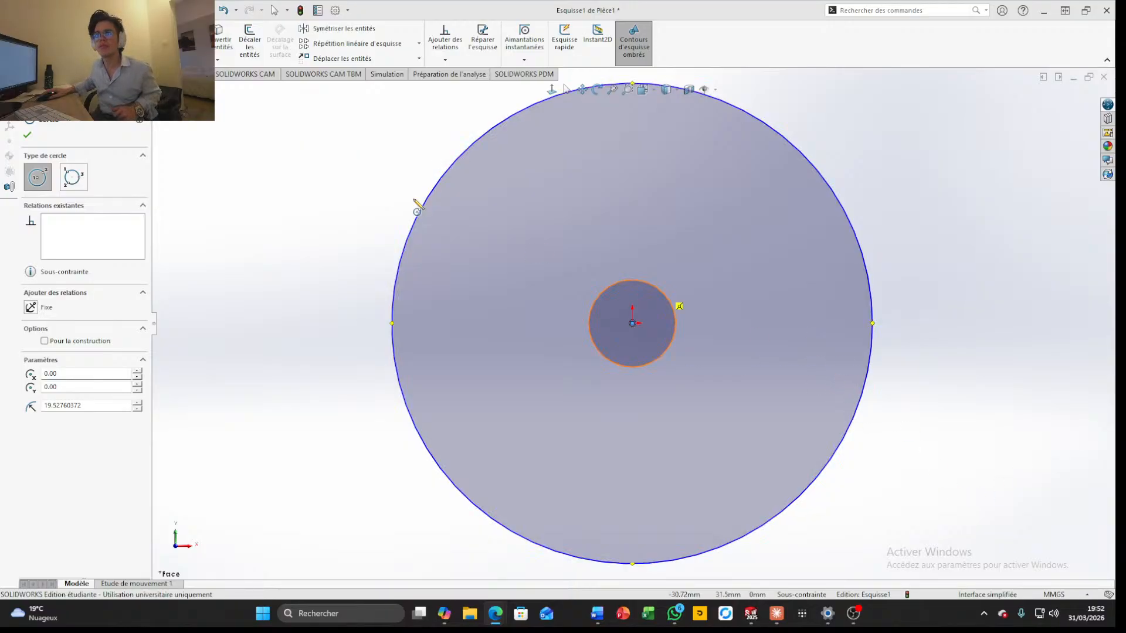
left_click(52, 42)
left_click(871, 290)
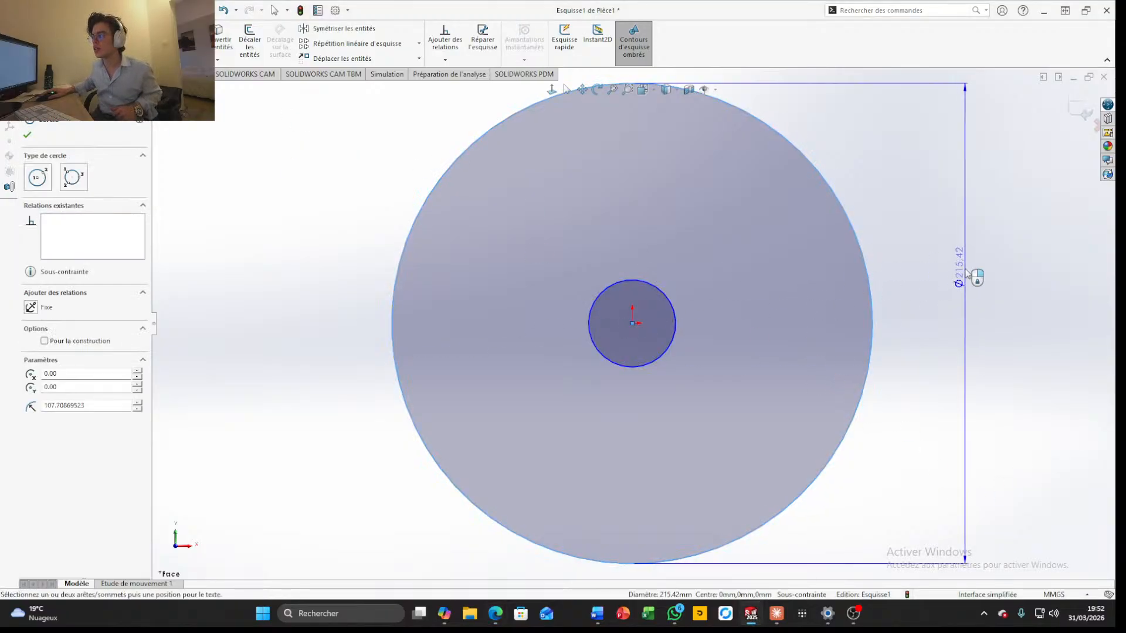
left_click(968, 274)
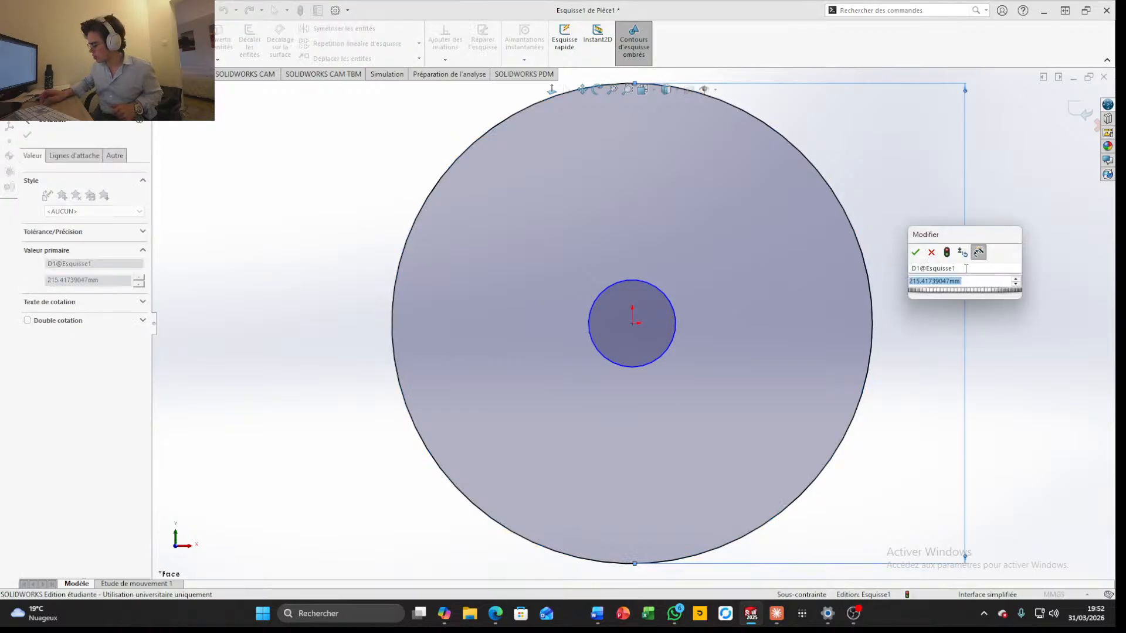
type("259.")
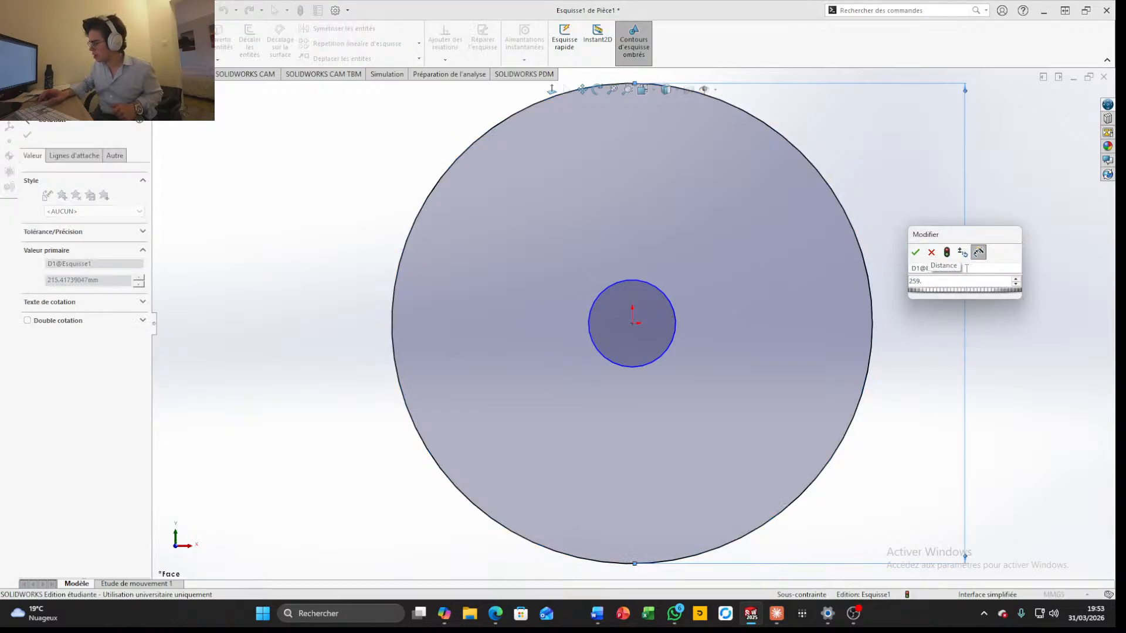
type("08")
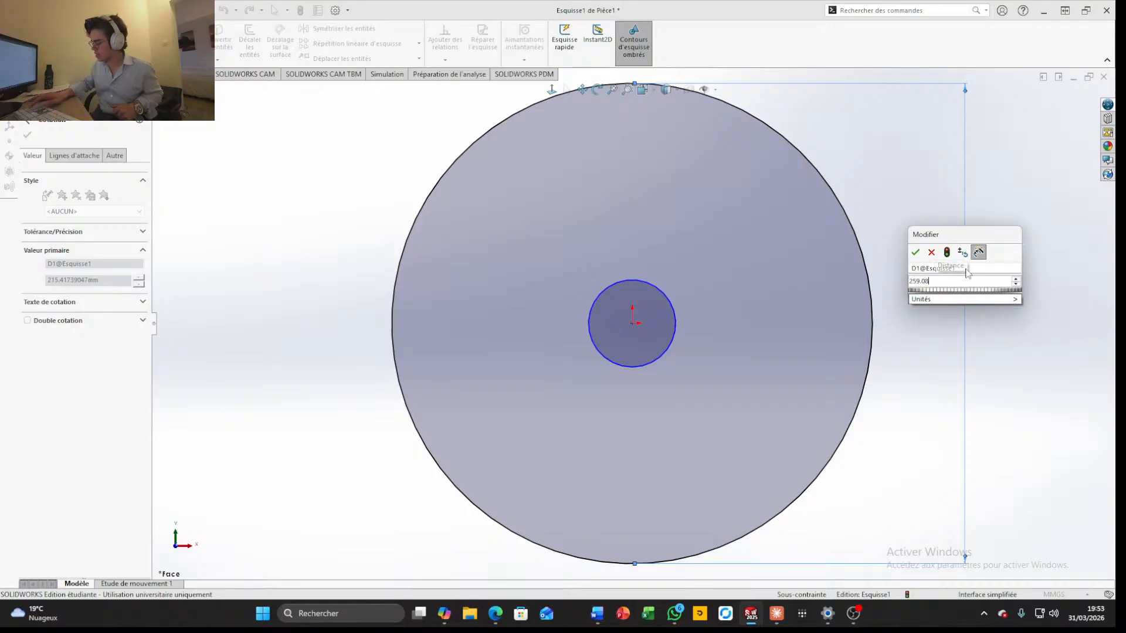
key("Return")
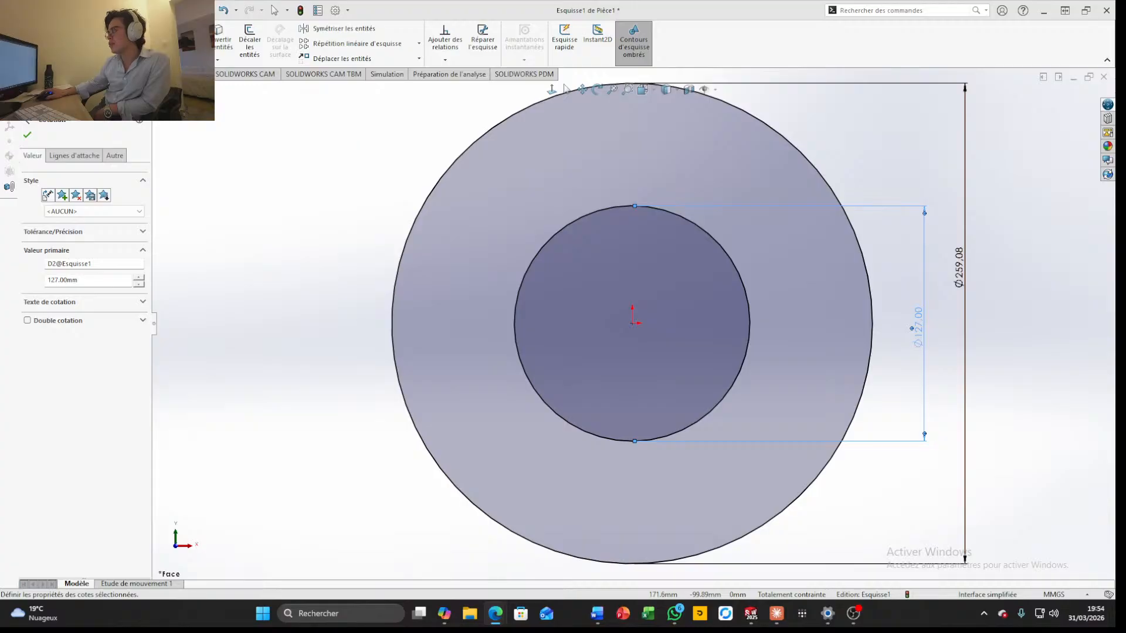
Sketch a small circle with a radius of about 4.6 mm centred on the top quadrant point of the 127 mm circle
scroll(633, 322, "down", 1)
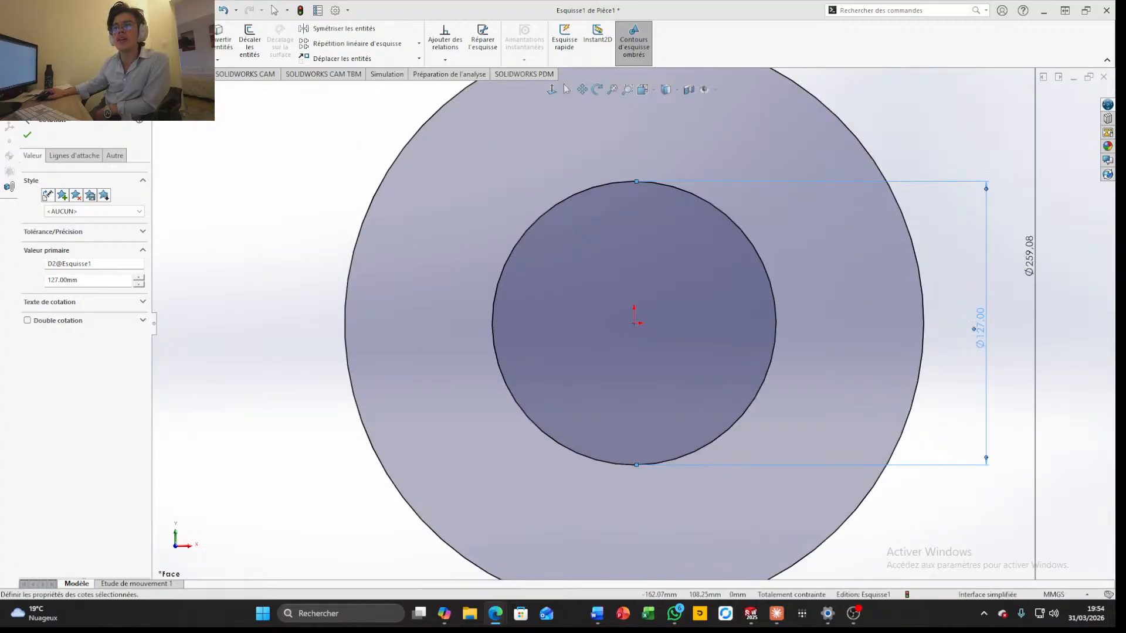
left_click(100, 29)
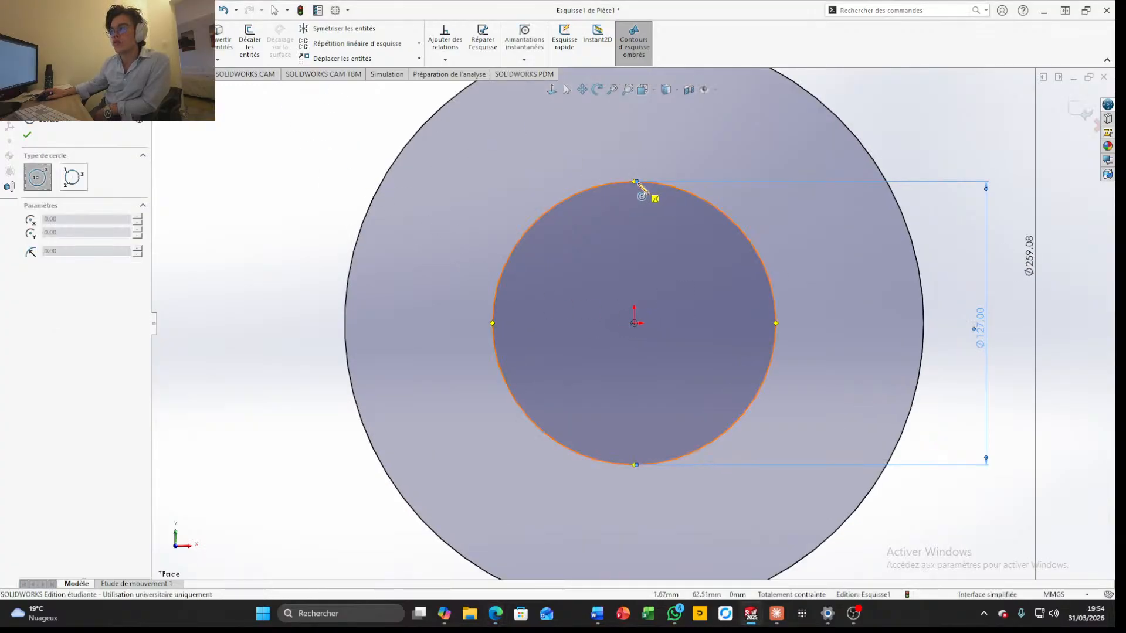
left_click(635, 182)
left_click(639, 191)
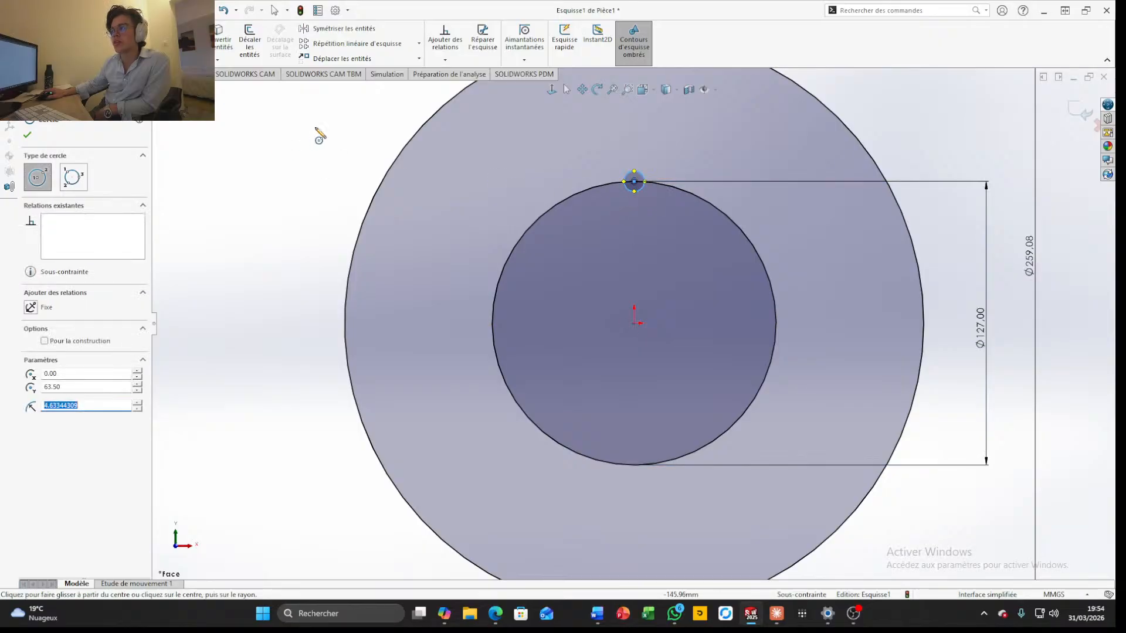
Dimension the small circle's diameter as 13.1064 mm
left_click(52, 41)
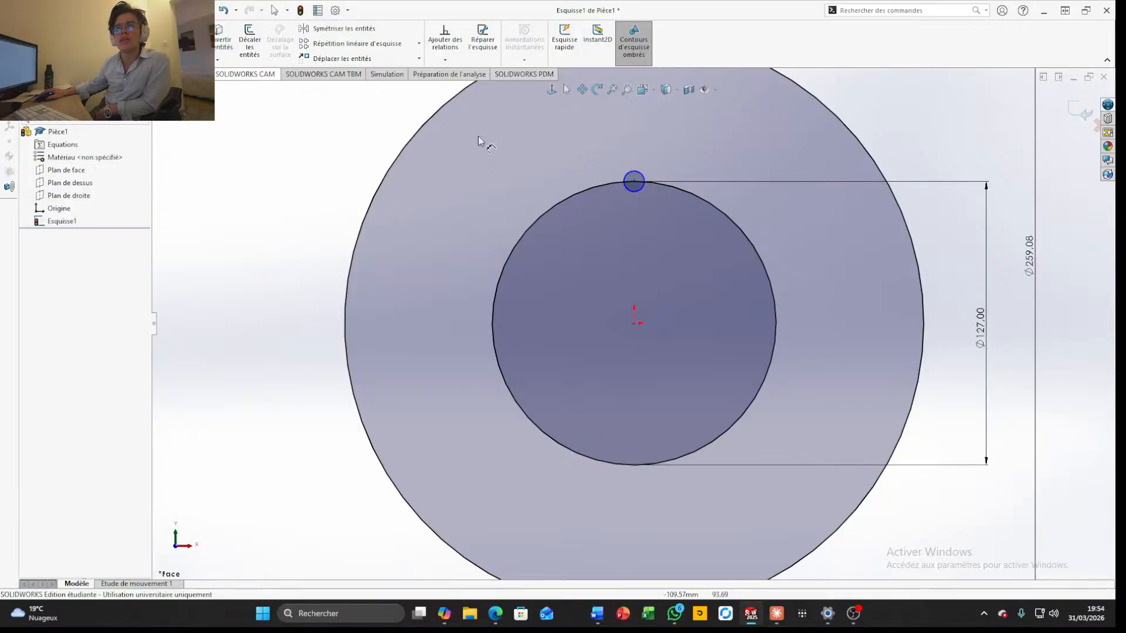
left_click(643, 179)
left_click(740, 134)
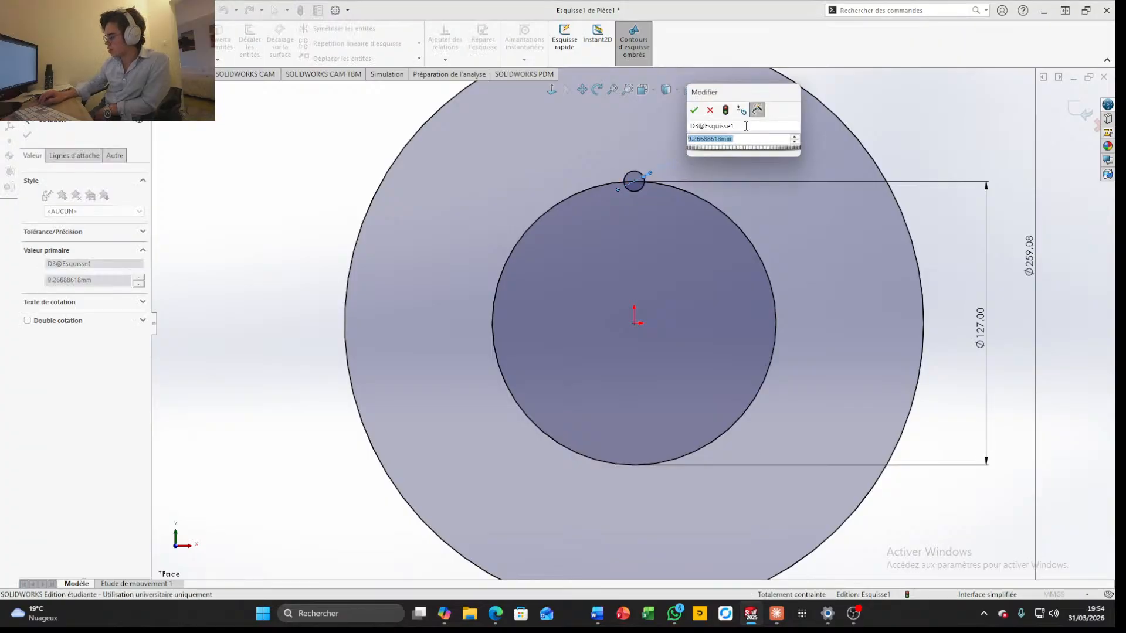
type("13.")
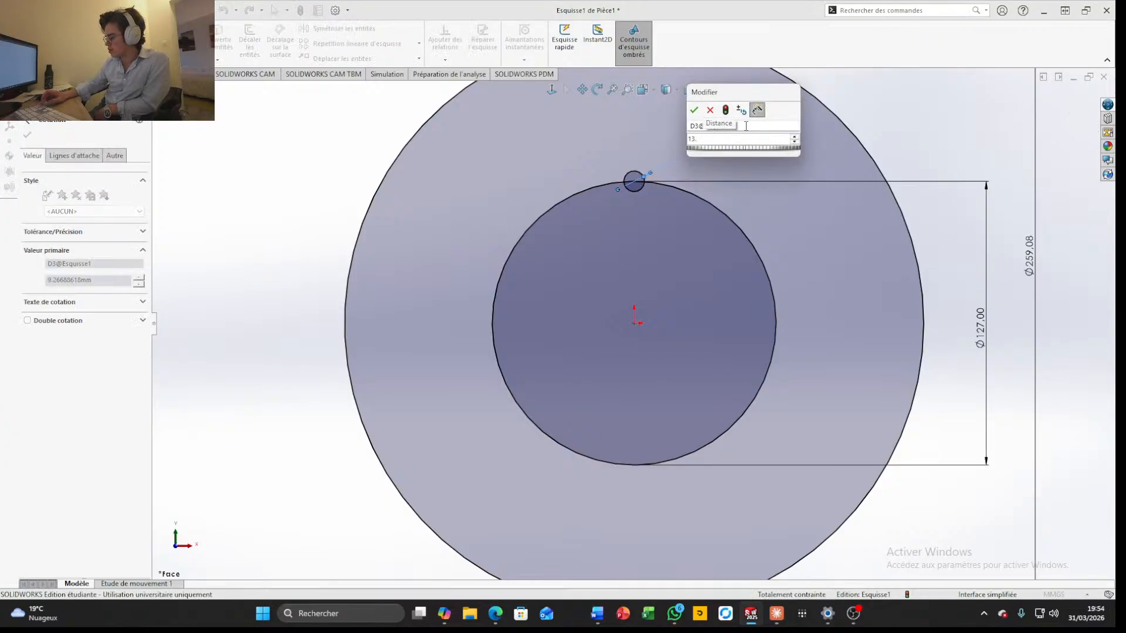
type("1064")
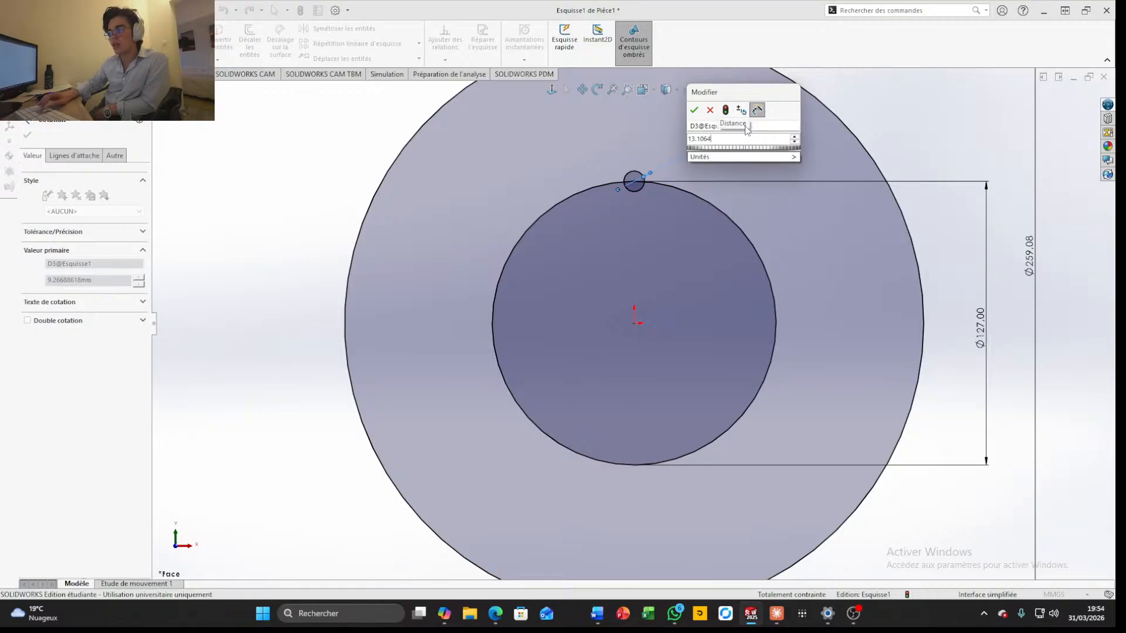
key("Return")
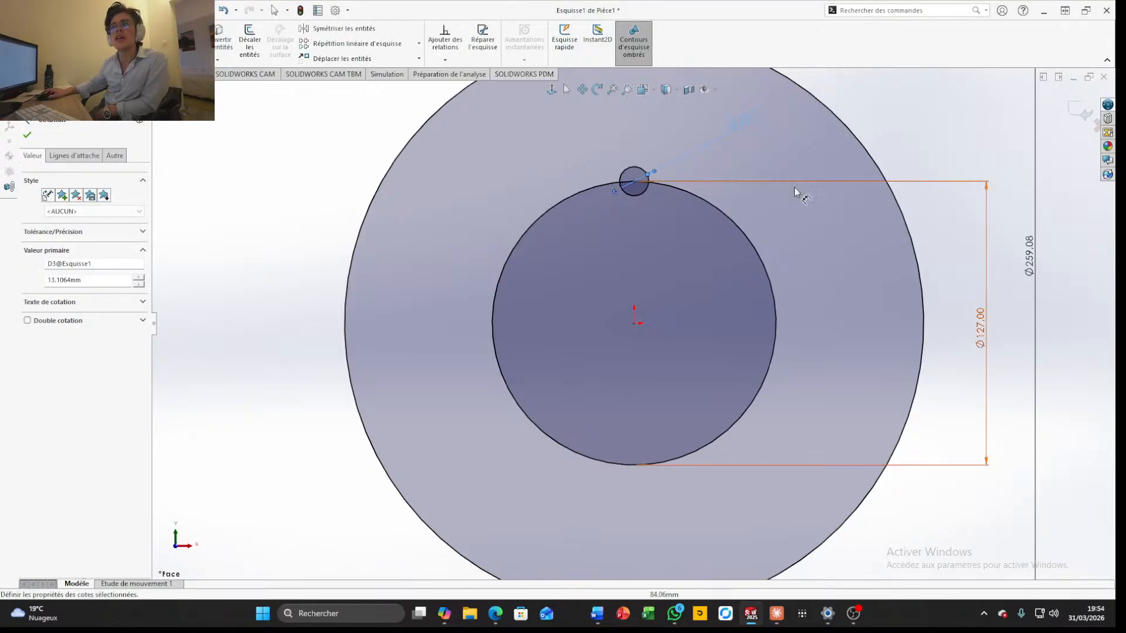
Create a circular sketch pattern of the 13.1064 mm circle with 3 equally spaced instances over 360° about the origin
left_click(419, 44)
left_click(346, 75)
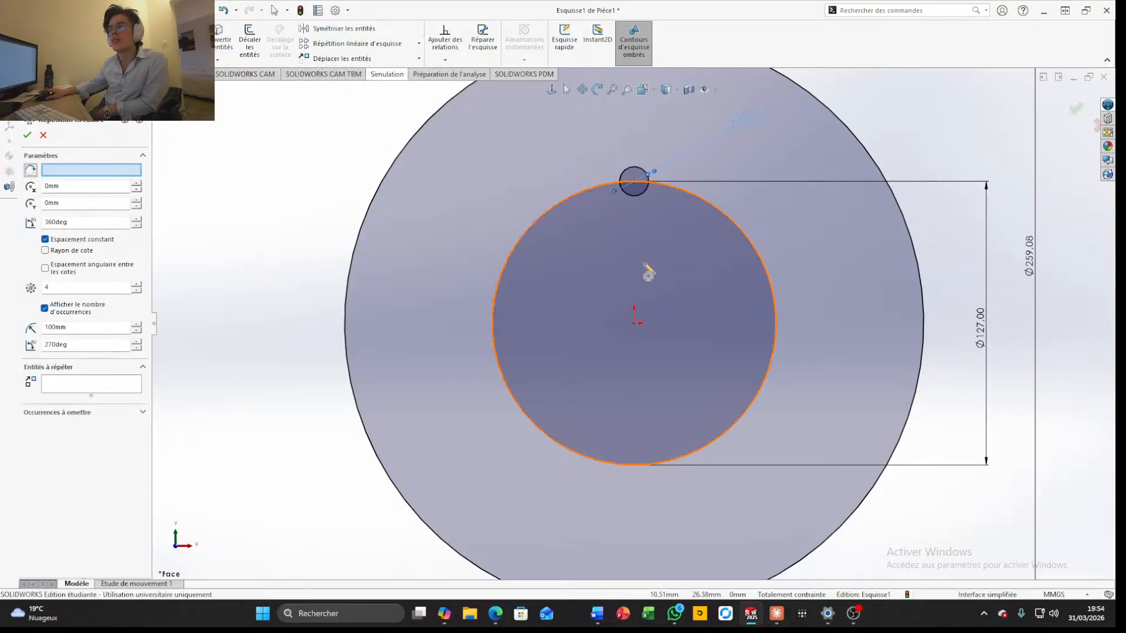
left_click(630, 176)
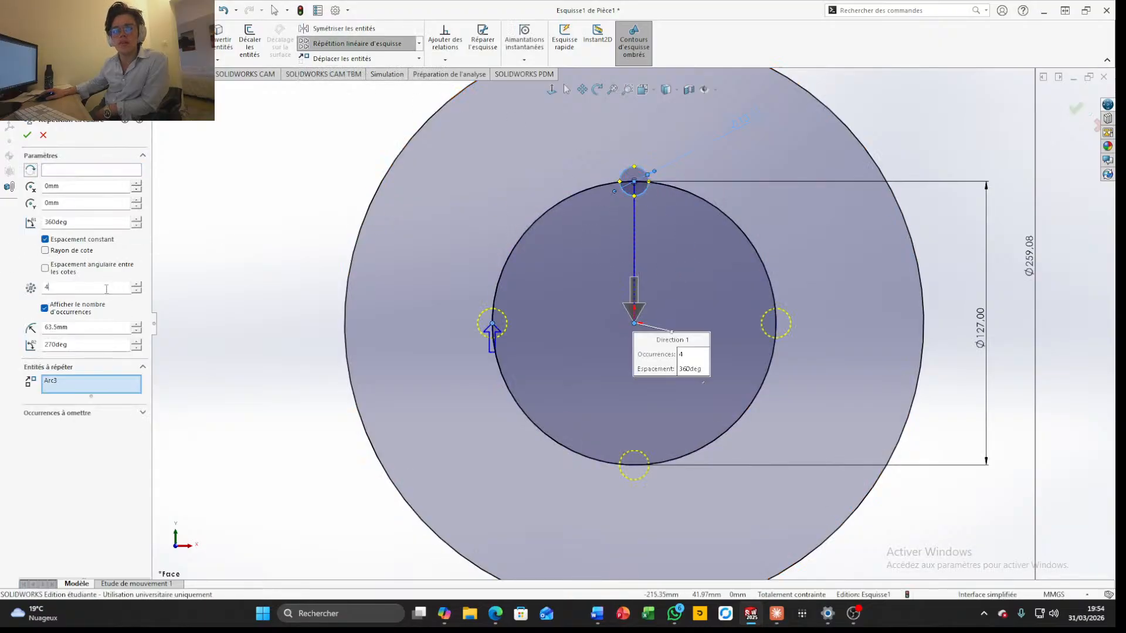
double_click(88, 287)
type("3")
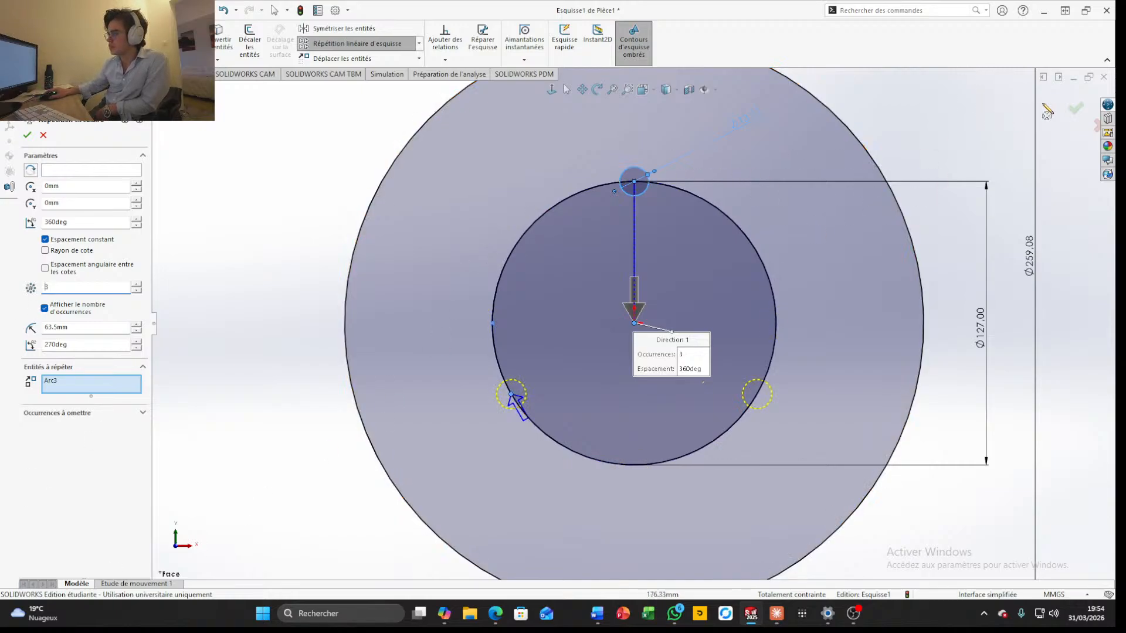
left_click(1076, 108)
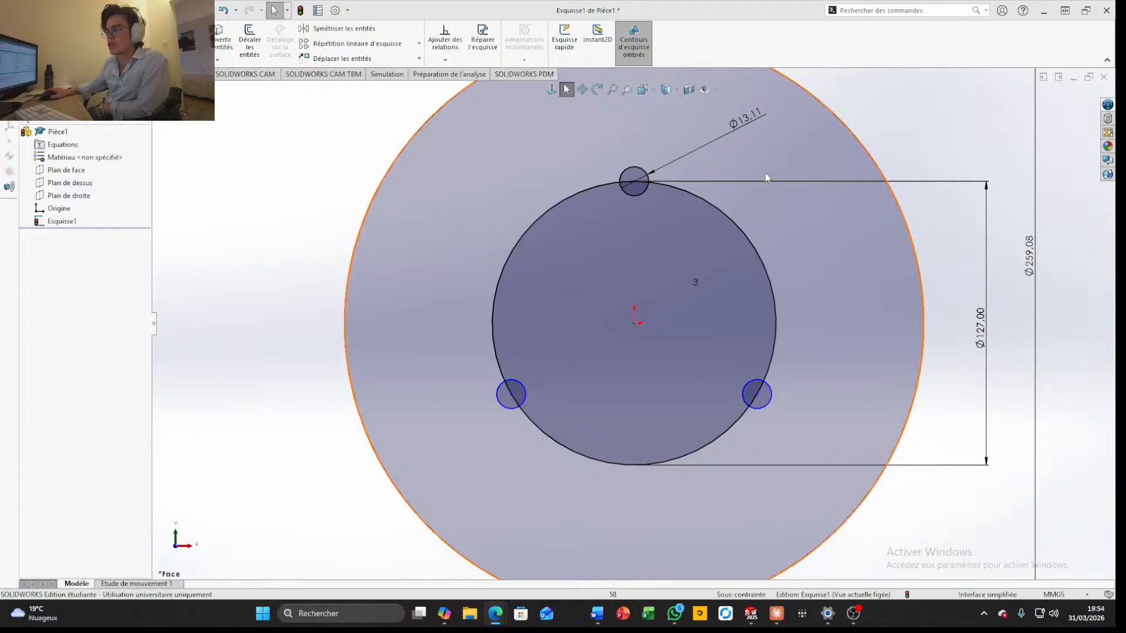
Trim away the whole 127 mm bolt circle, including the short arc segments inside the three mounting holes
left_click(189, 38)
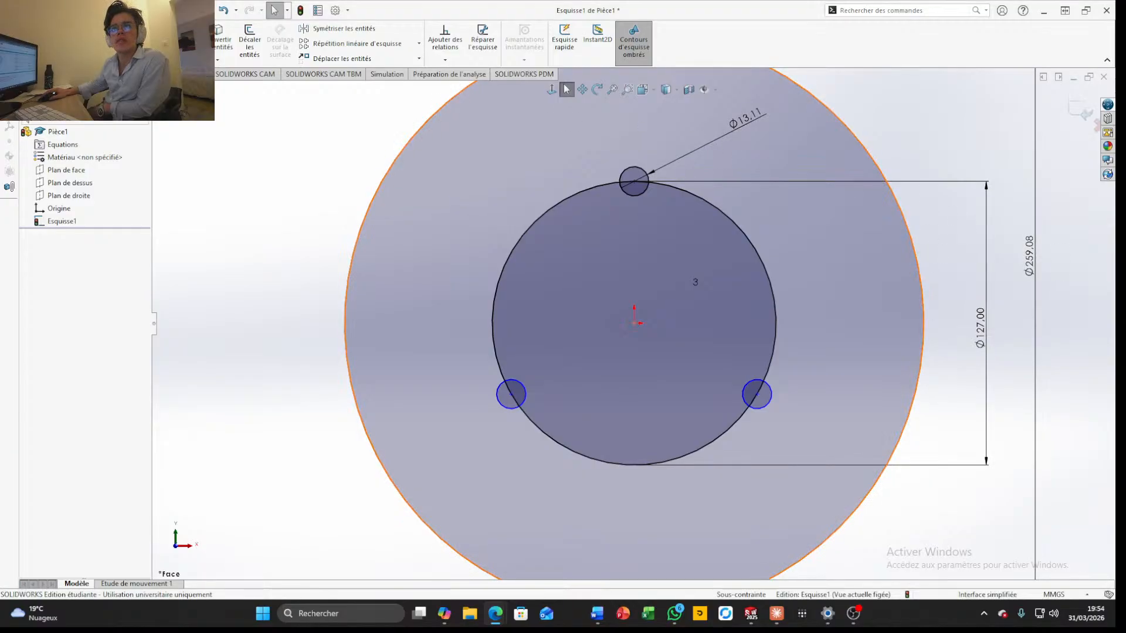
left_click_drag(483, 236, 545, 252)
left_click_drag(600, 481, 605, 439)
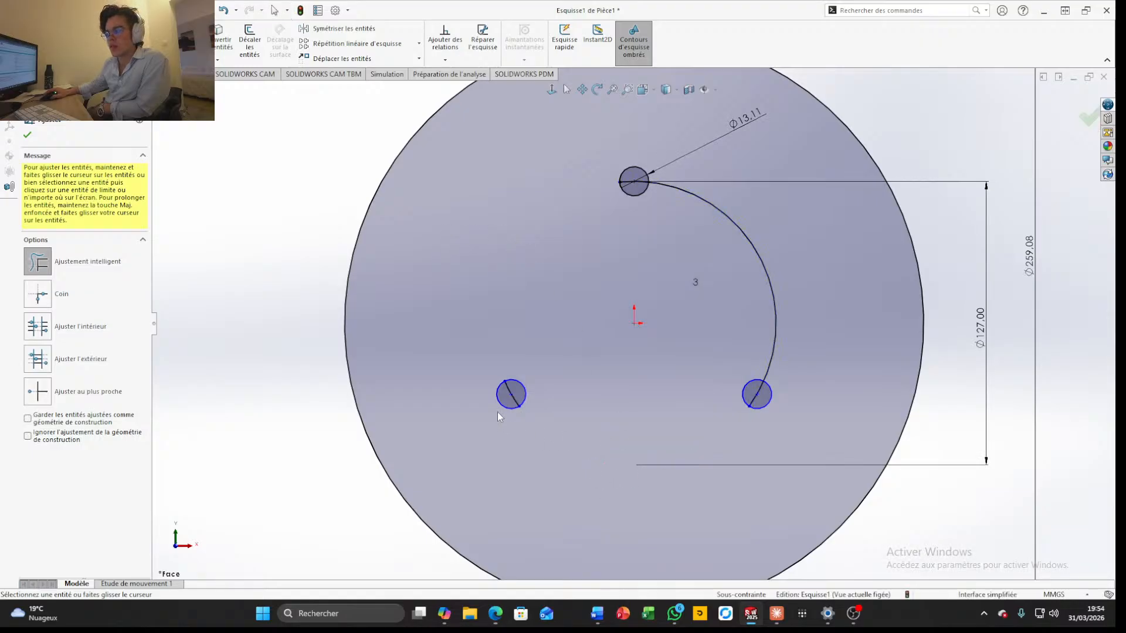
scroll(502, 409, "down", 3)
left_click_drag(560, 377, 573, 369)
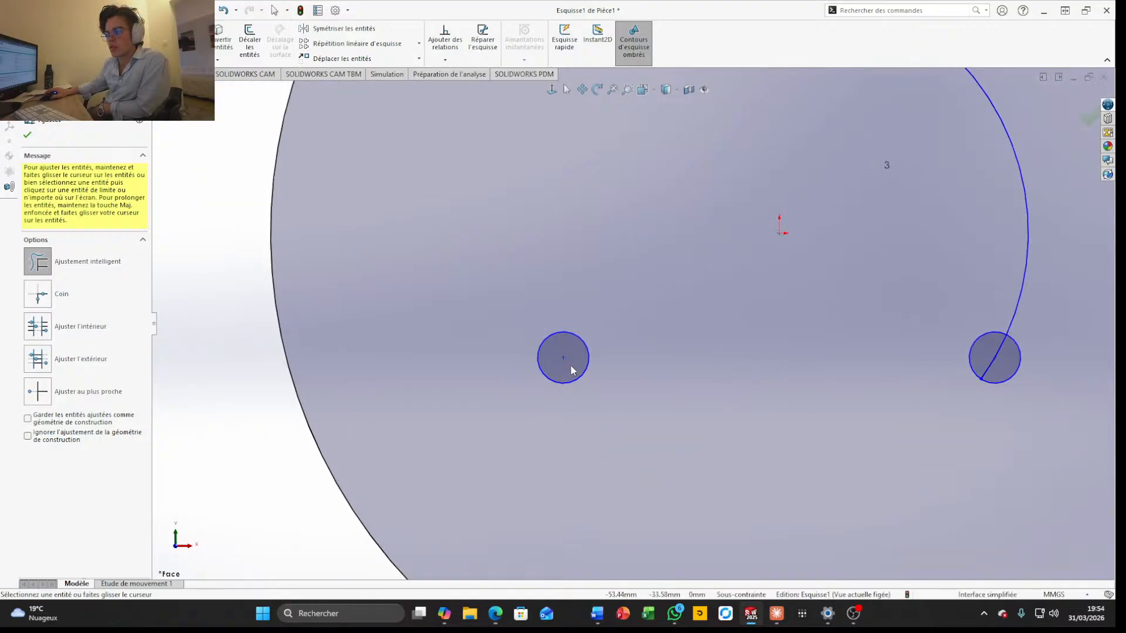
mouse_move(1004, 255)
left_mouse_down()
mouse_move(1018, 340)
mouse_move(995, 367)
left_mouse_up()
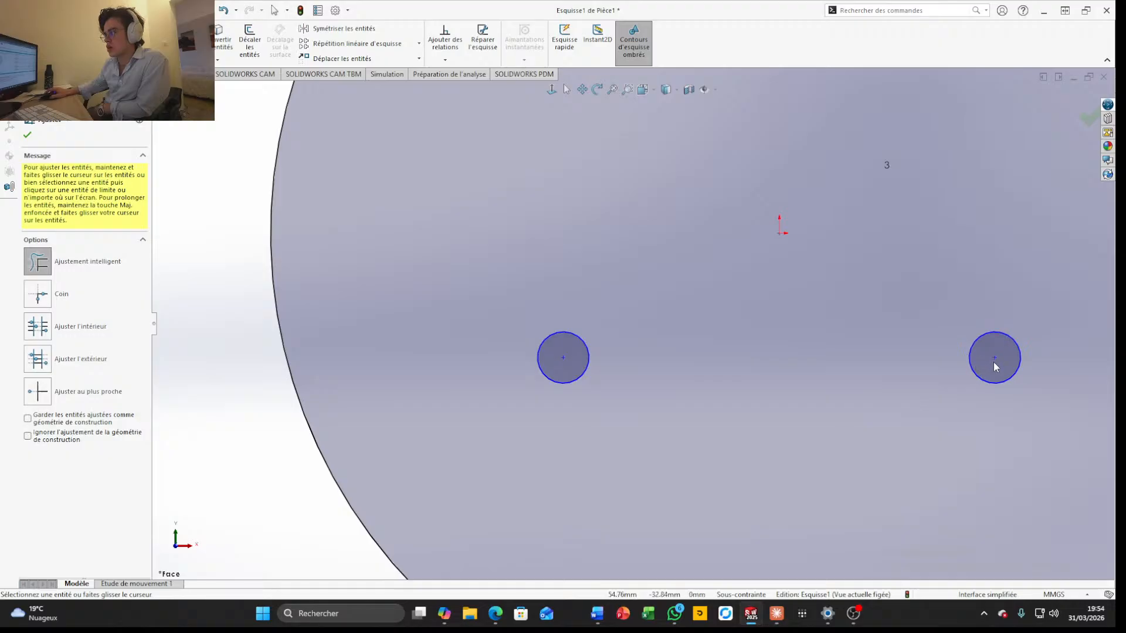
scroll(995, 367, "up", 3)
scroll(703, 213, "down", 3)
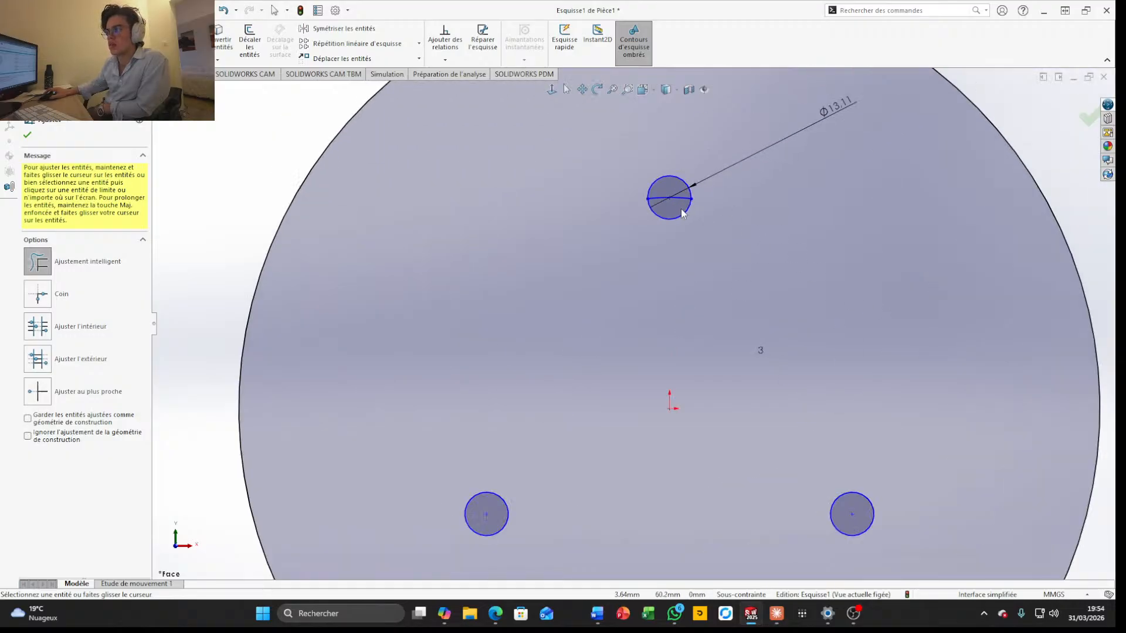
left_click_drag(684, 202, 674, 196)
scroll(771, 261, "up", 2)
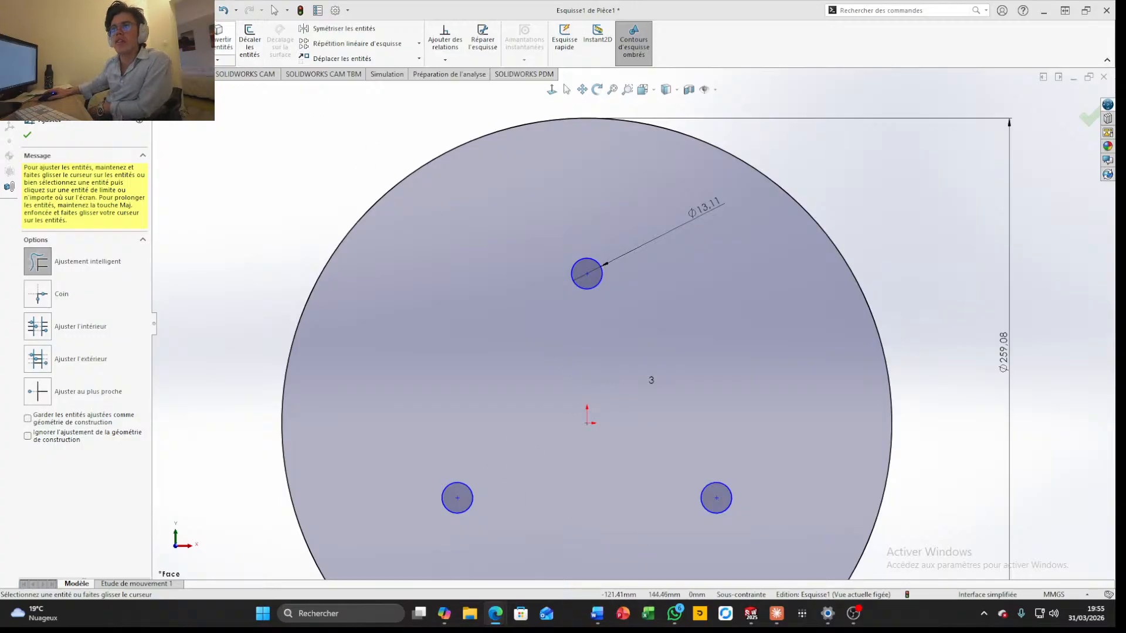
Sketch a circle with a radius of about 47.6 mm centred on the origin, inside the three mounting holes
left_click(96, 29)
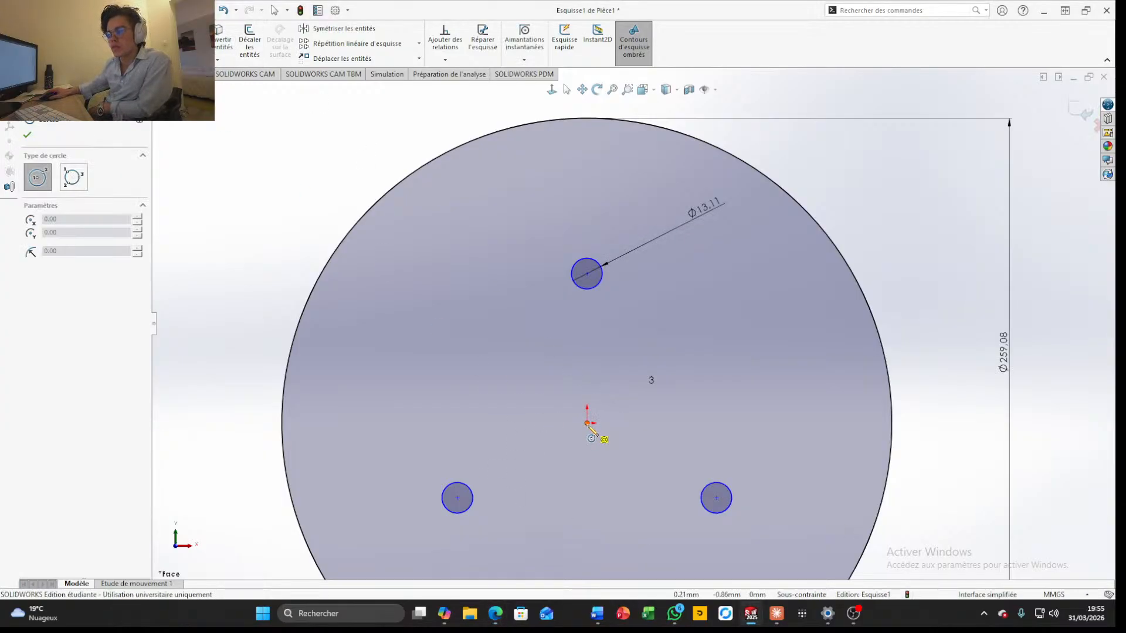
left_click(587, 422)
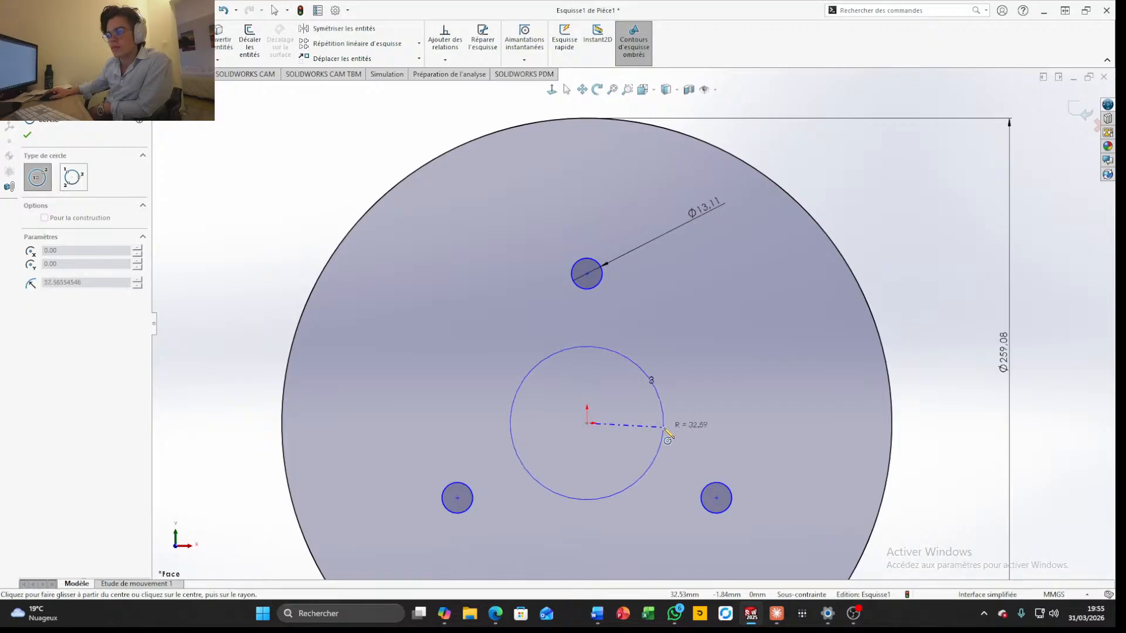
left_click(699, 422)
key("Escape")
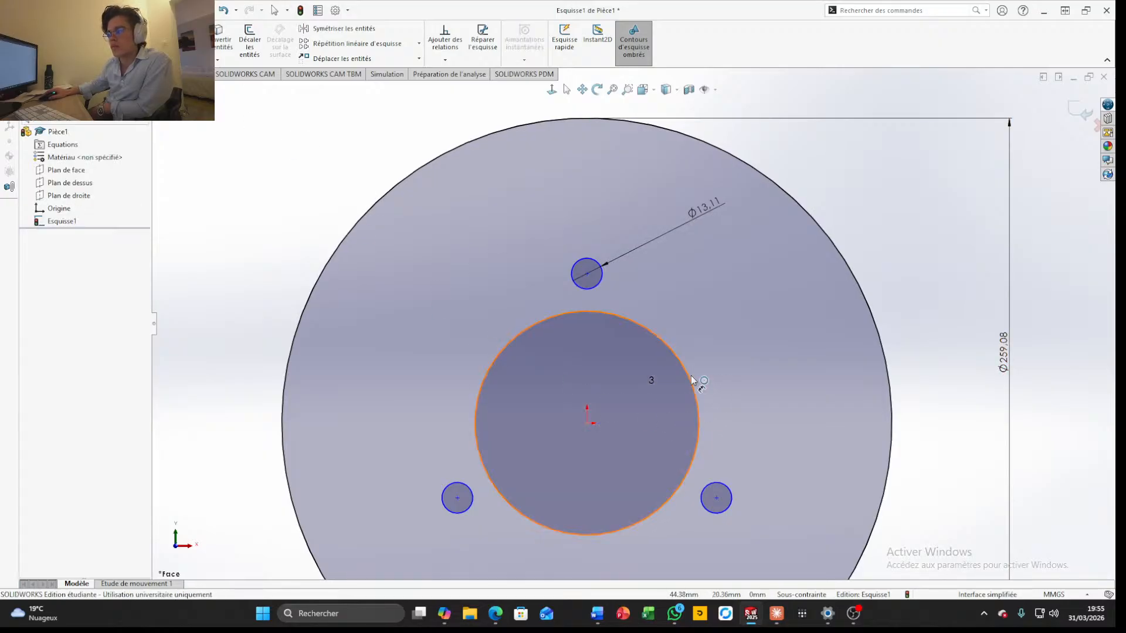
Dimension the central circle's diameter as 98.552 mm
left_click(692, 380)
left_click(930, 272)
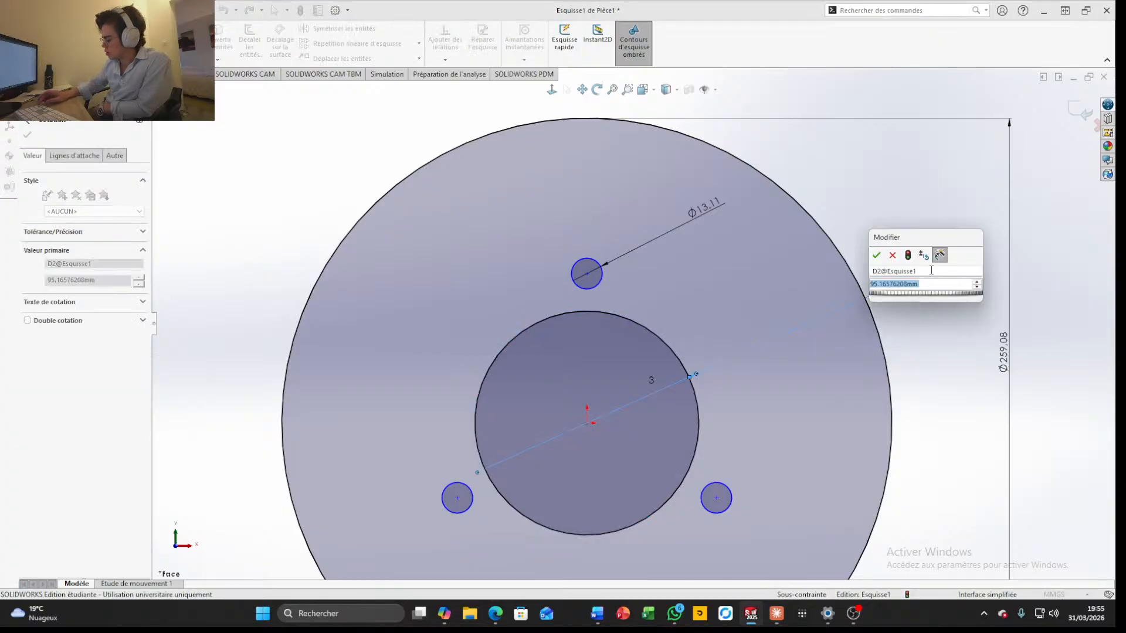
type("98.552")
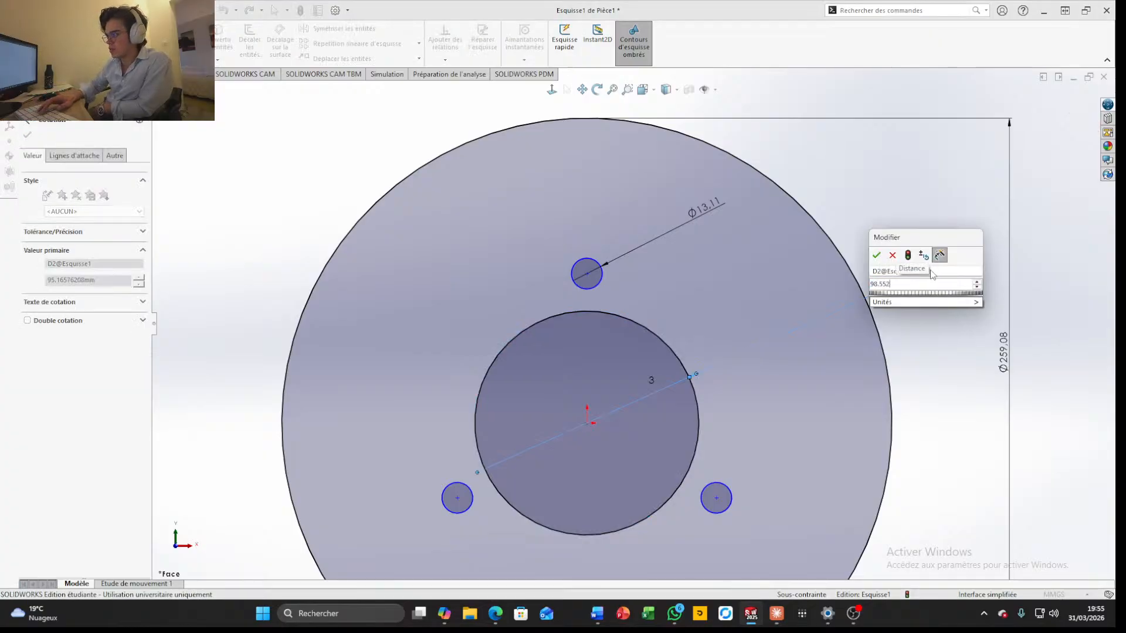
key("Return")
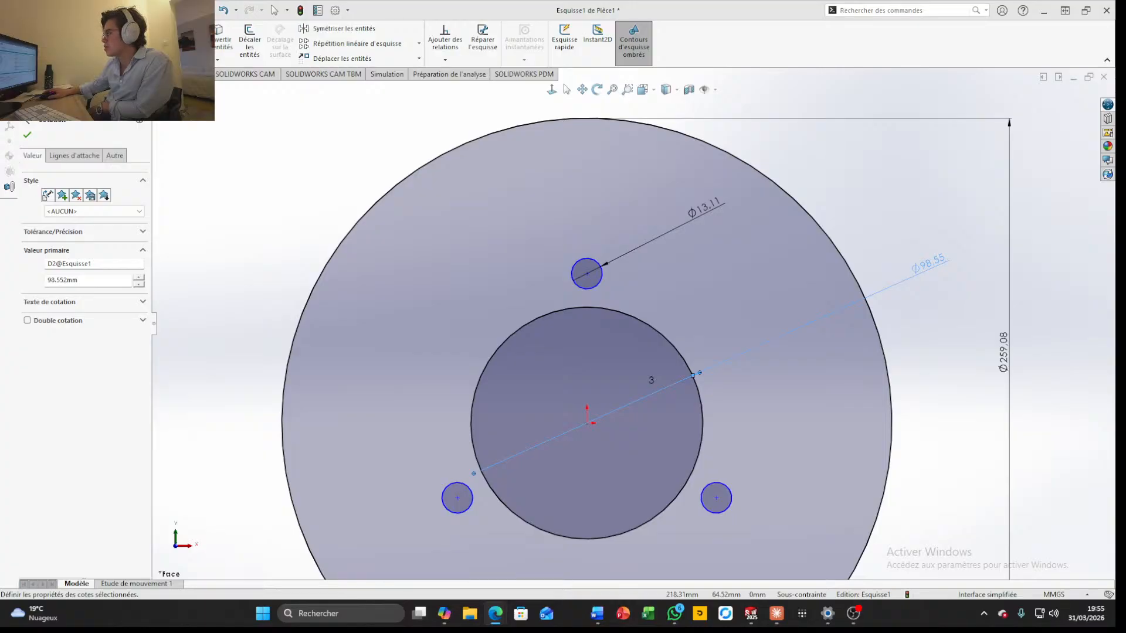
Examine the enlarged dimension diagram on the Wilwood 160-3411A rotor page in the browser, then return to the SOLIDWORKS sketch
left_click_drag(1125, 239, 420, 67)
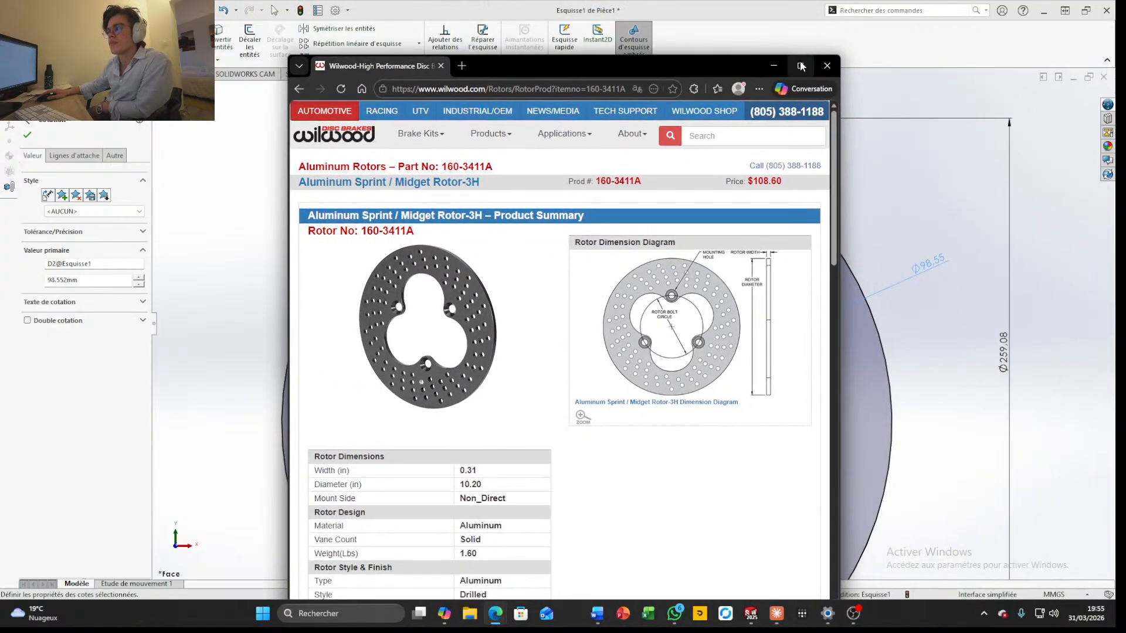
mouse_move(801, 66)
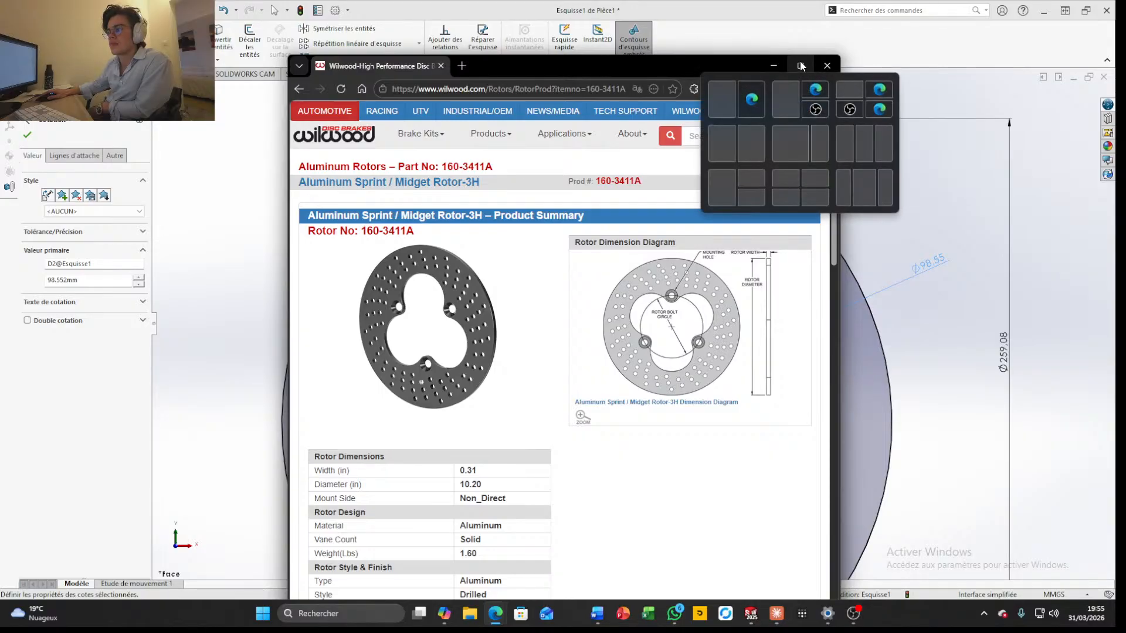
left_click(801, 65)
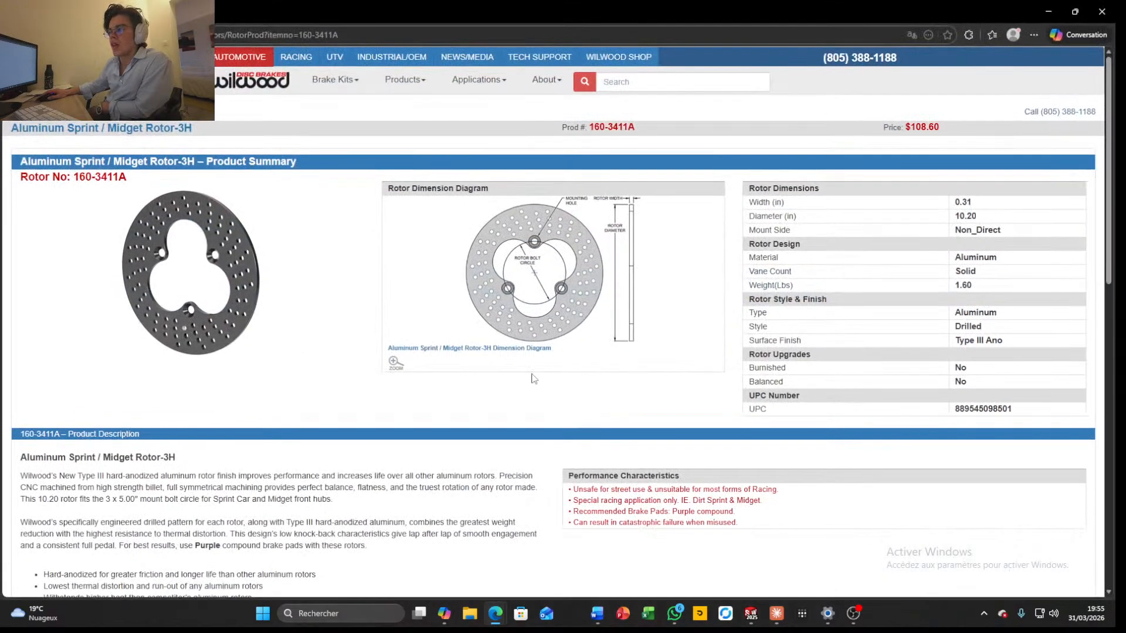
left_click(519, 271)
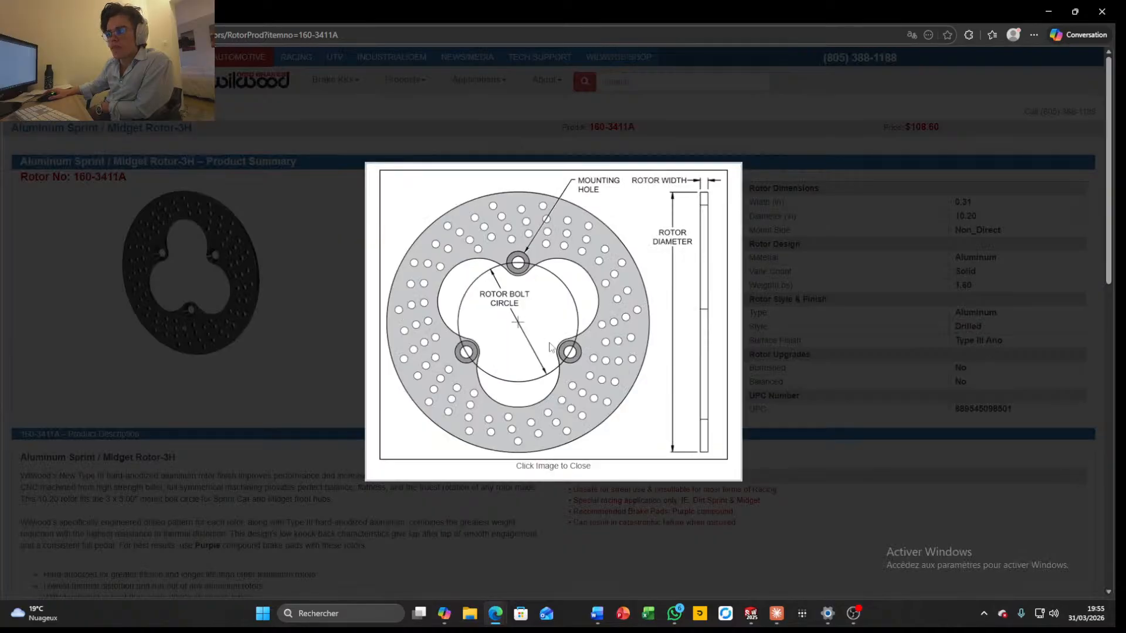
scroll(499, 320, "up", 4, "ctrl")
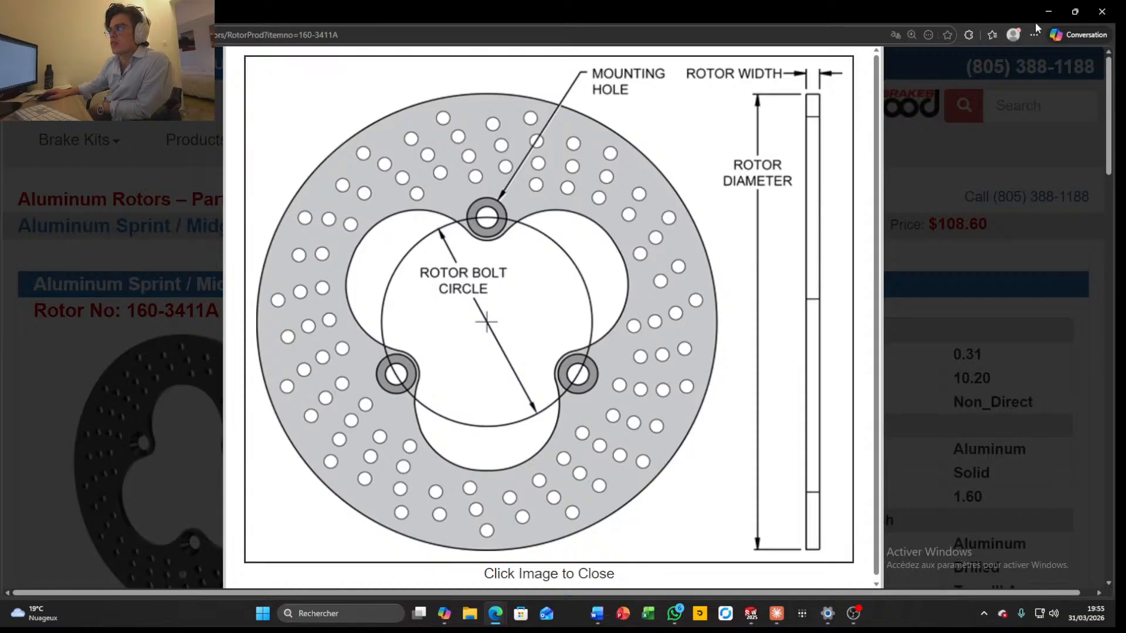
left_click(1050, 13)
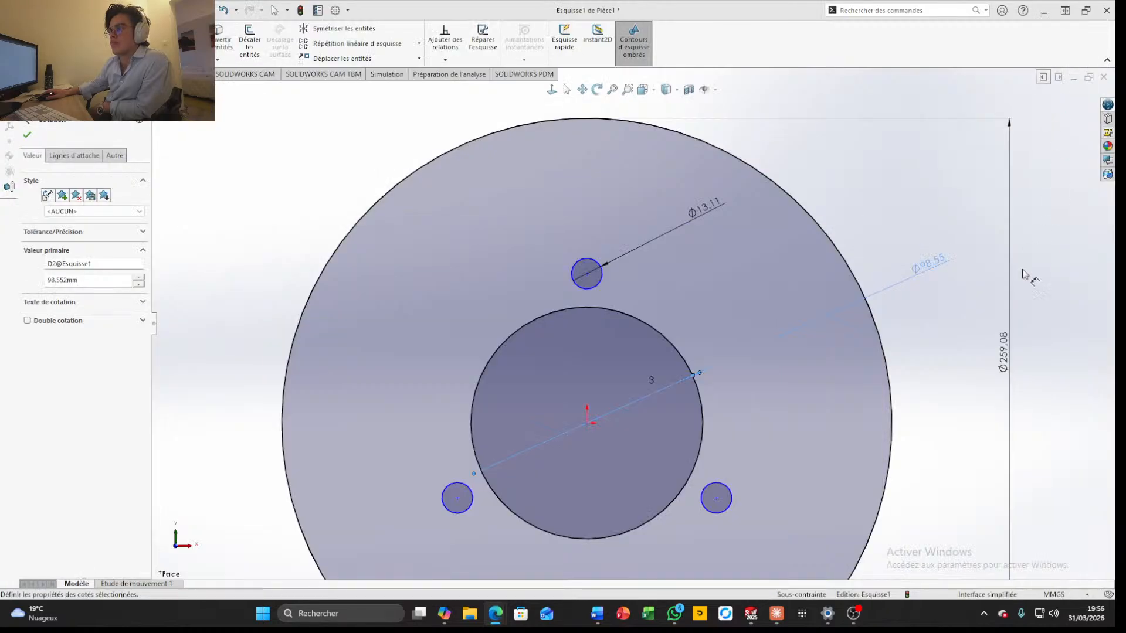
Draw a construction centreline from the centre of the upper mounting hole to the centre of the lower-right mounting hole
scroll(785, 420, "up", 3)
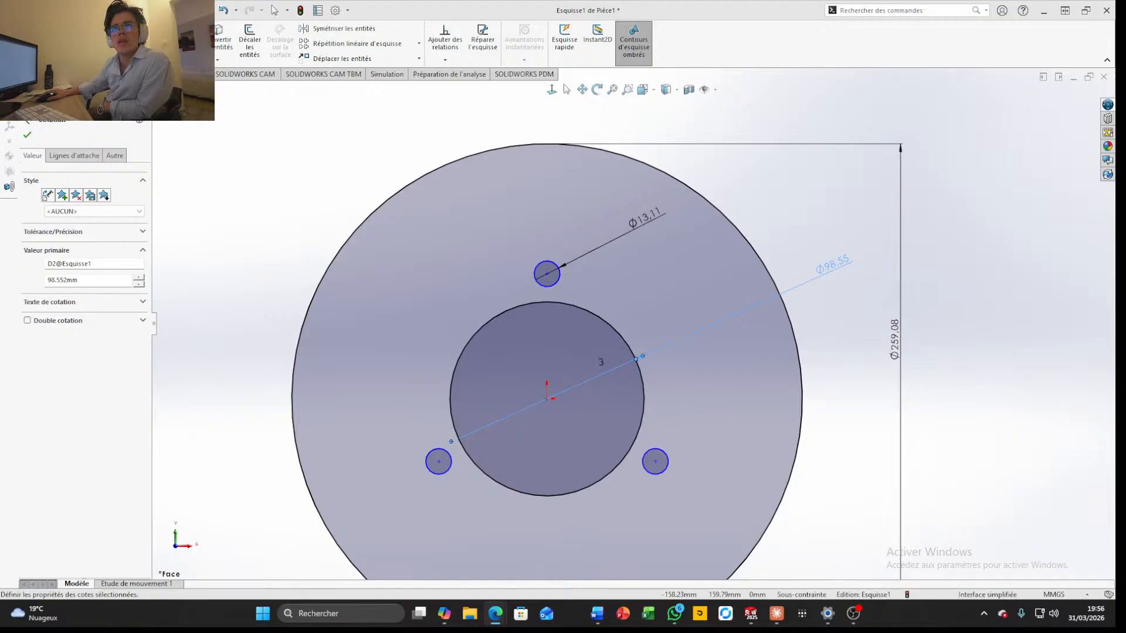
left_click(104, 45)
left_click(104, 45)
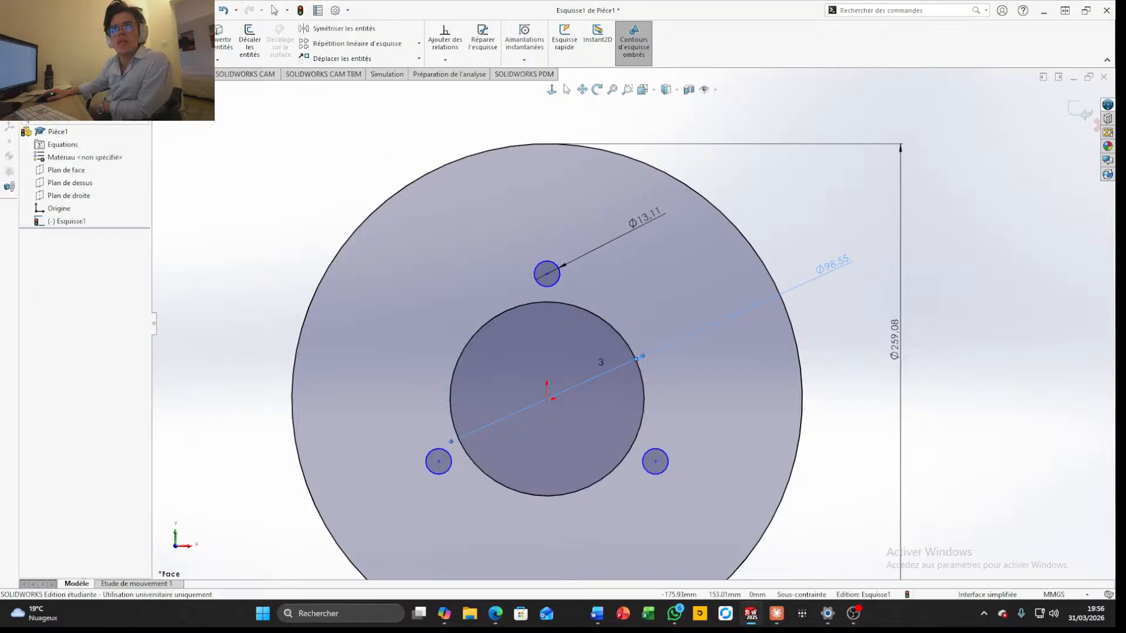
left_click(104, 30)
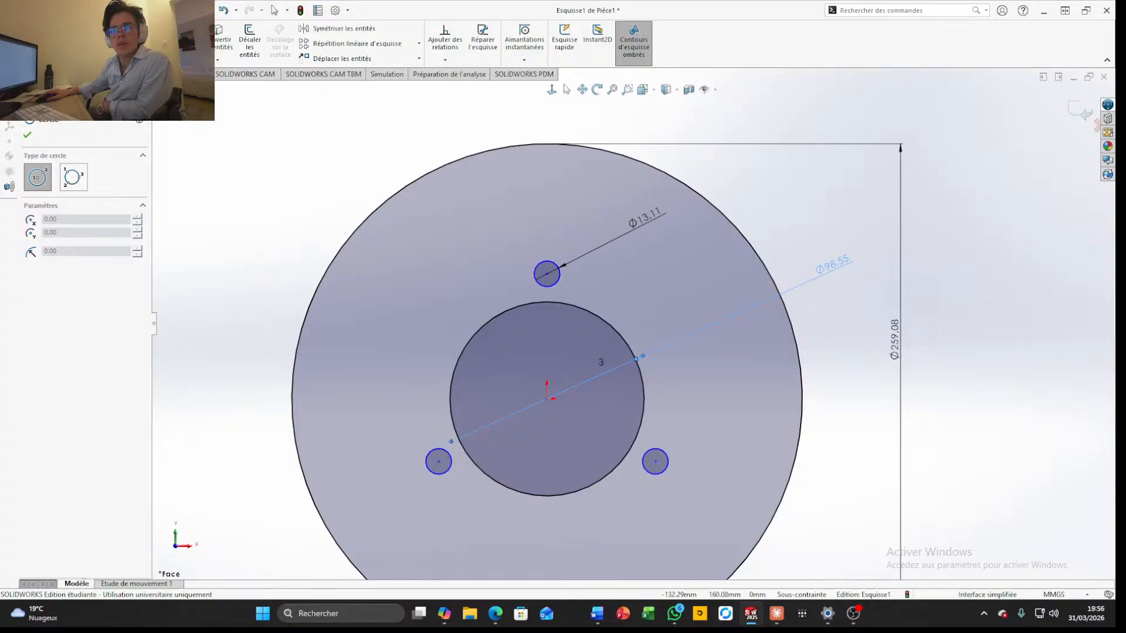
left_click(86, 29)
left_click(105, 56)
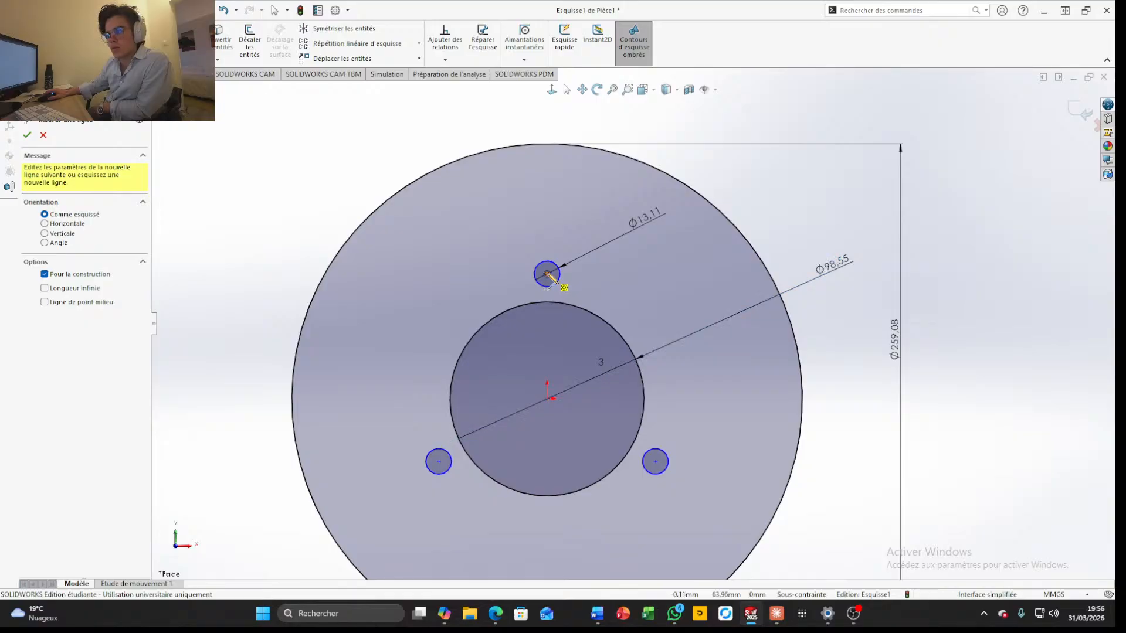
left_click(547, 274)
left_click(655, 461)
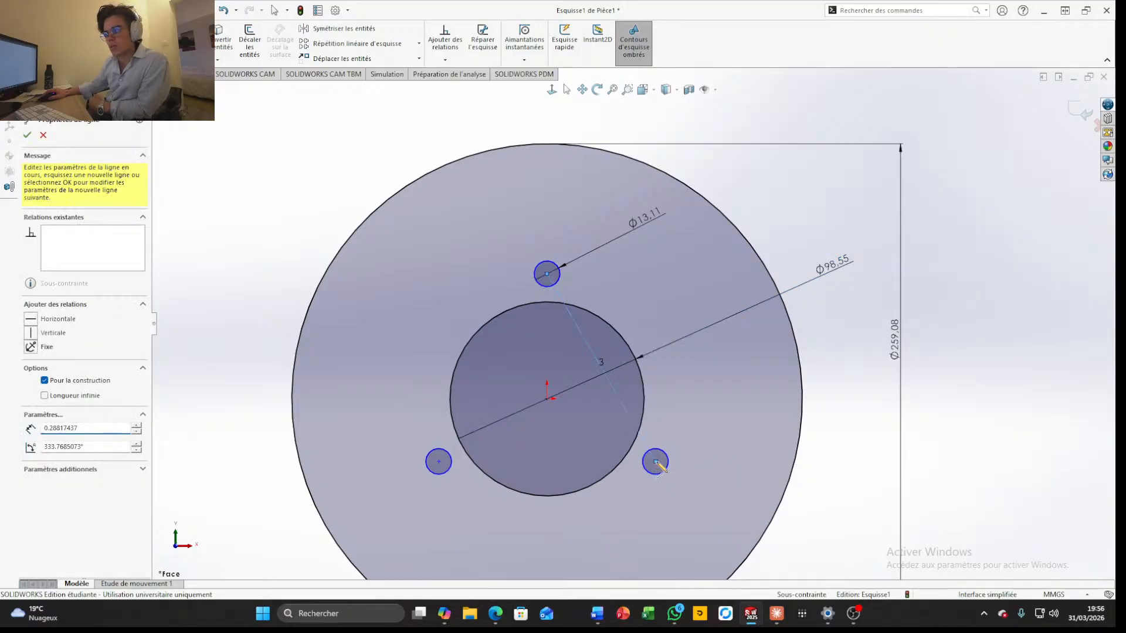
key("Escape")
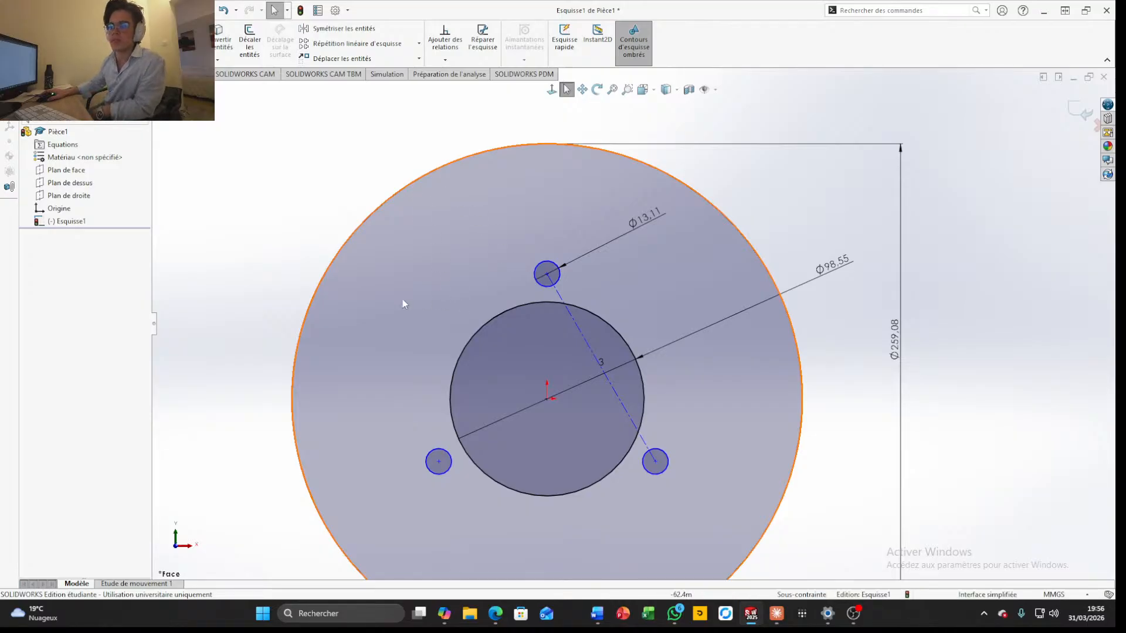
Sketch a circle with a radius of about 42.8 mm centred on the midpoint of the construction line
left_click(90, 11)
left_click(399, 123)
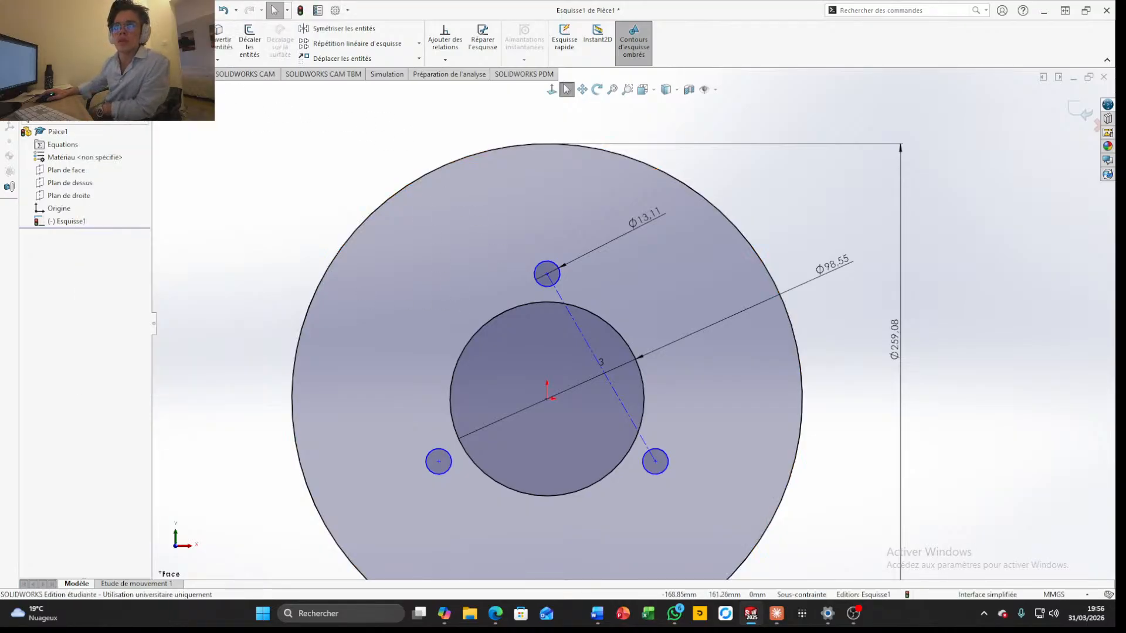
left_click(97, 29)
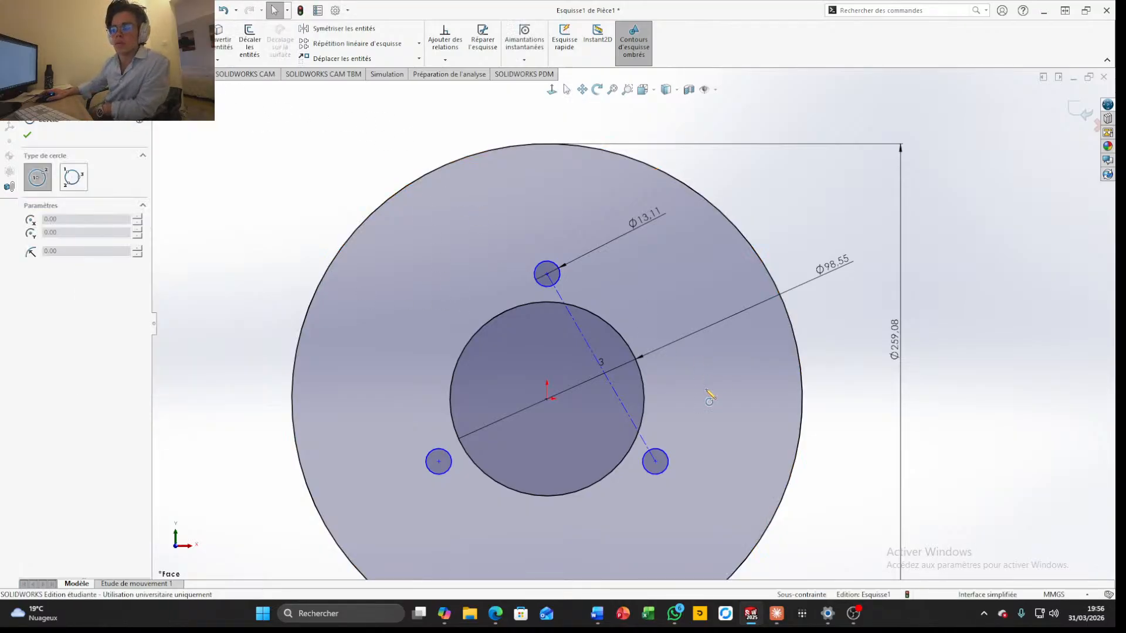
left_click(602, 368)
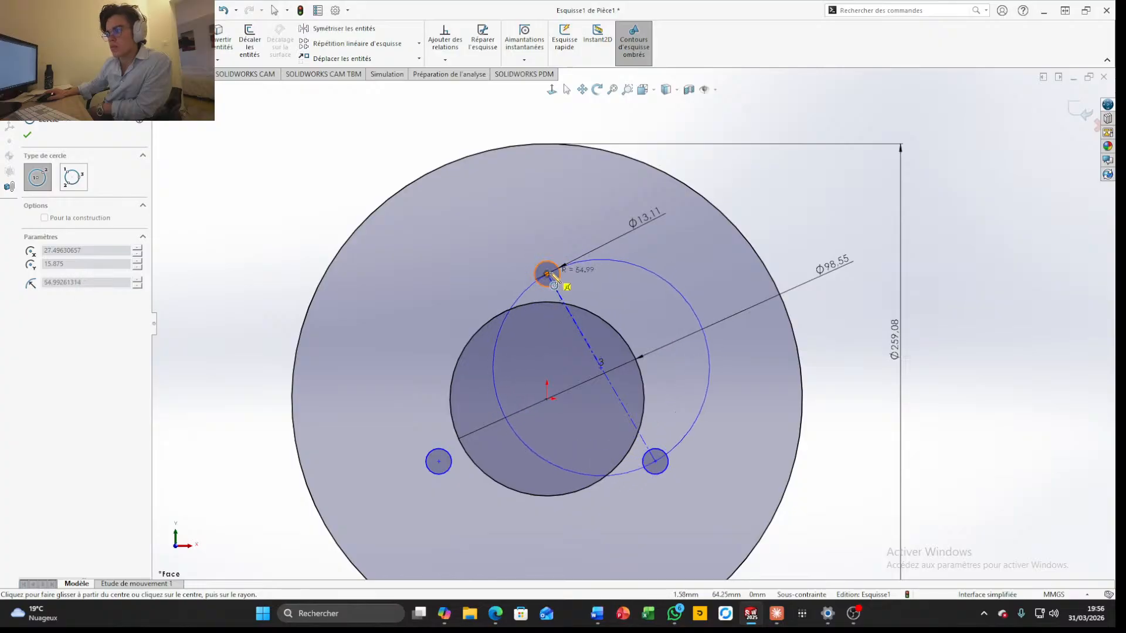
left_click(629, 289)
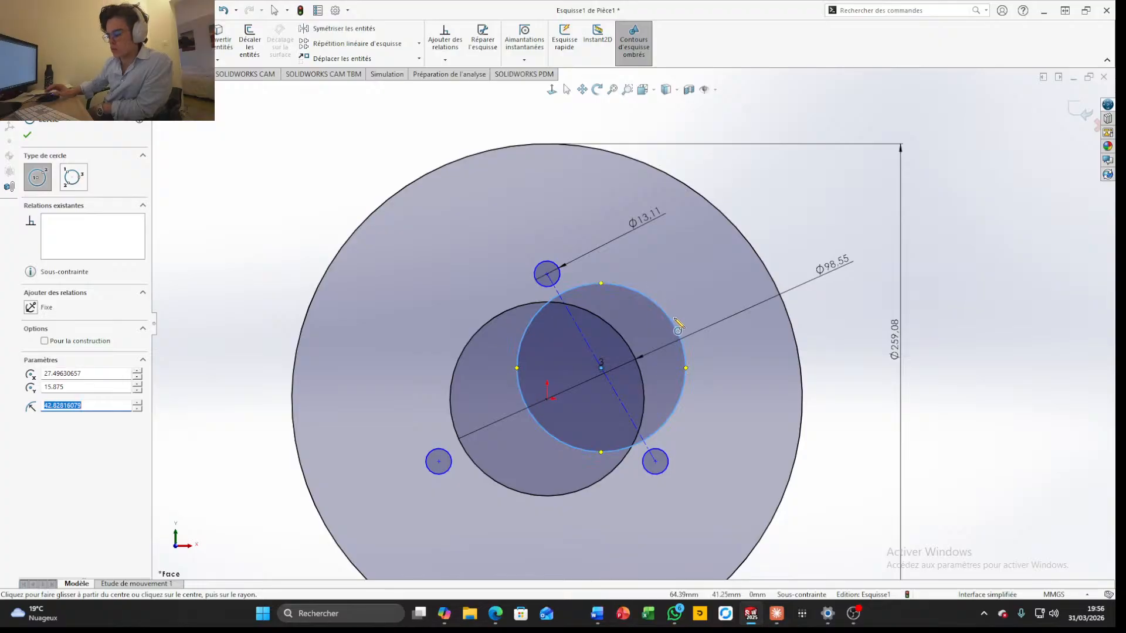
Set the radius of the circle centred on the construction line's midpoint to 98.552/2 mm
type("98.2")
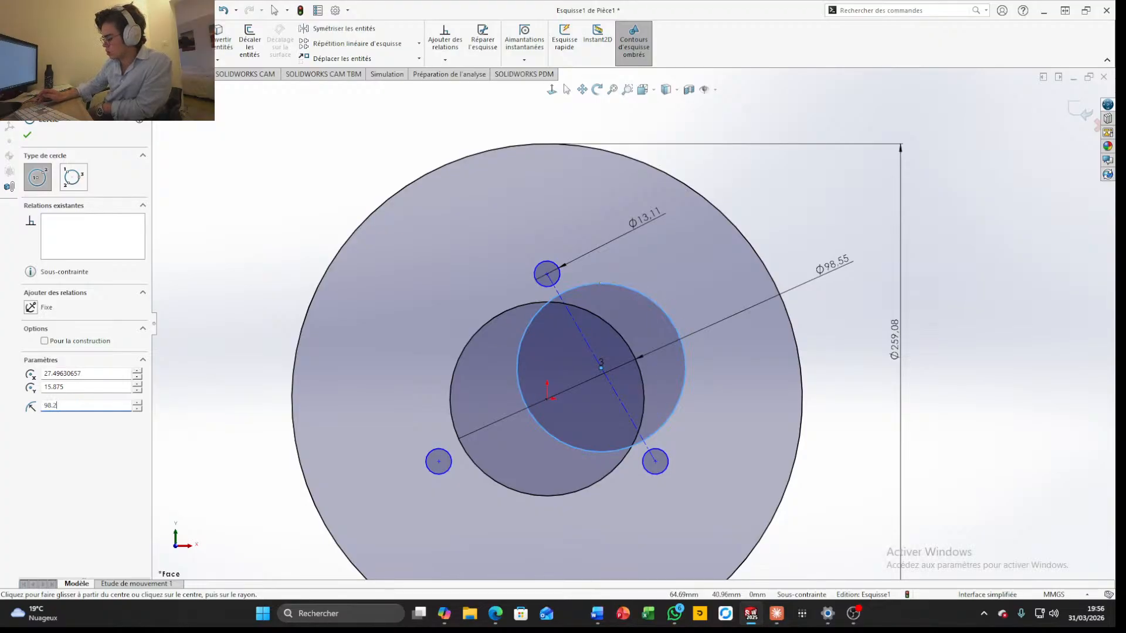
key("BackSpace")
key("BackSpace")
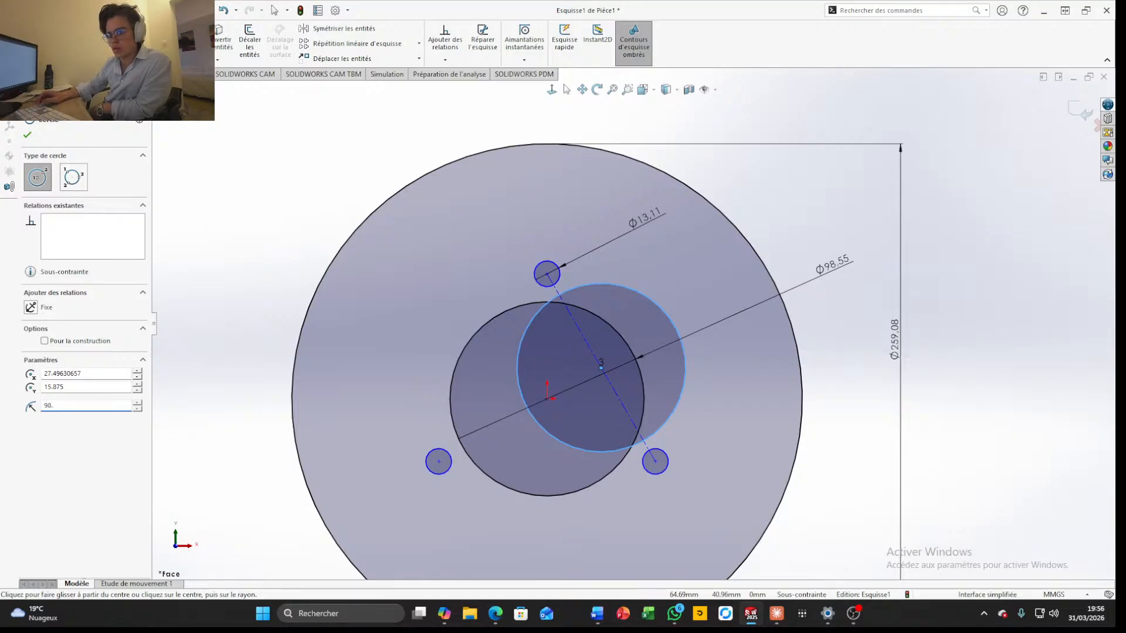
type("552")
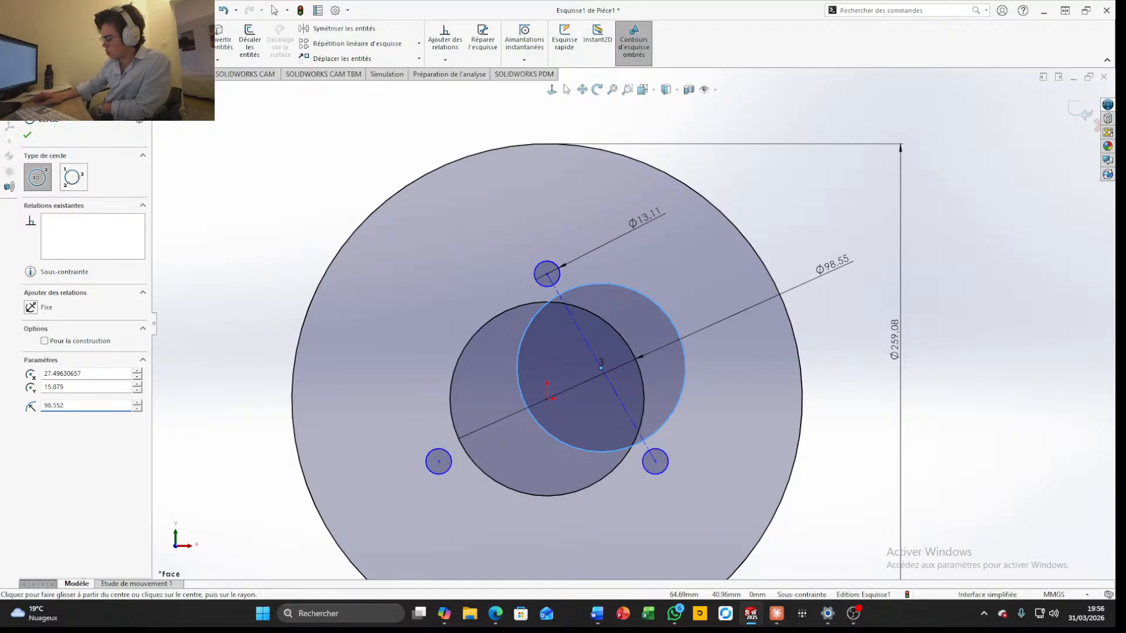
type("/2")
key("Return")
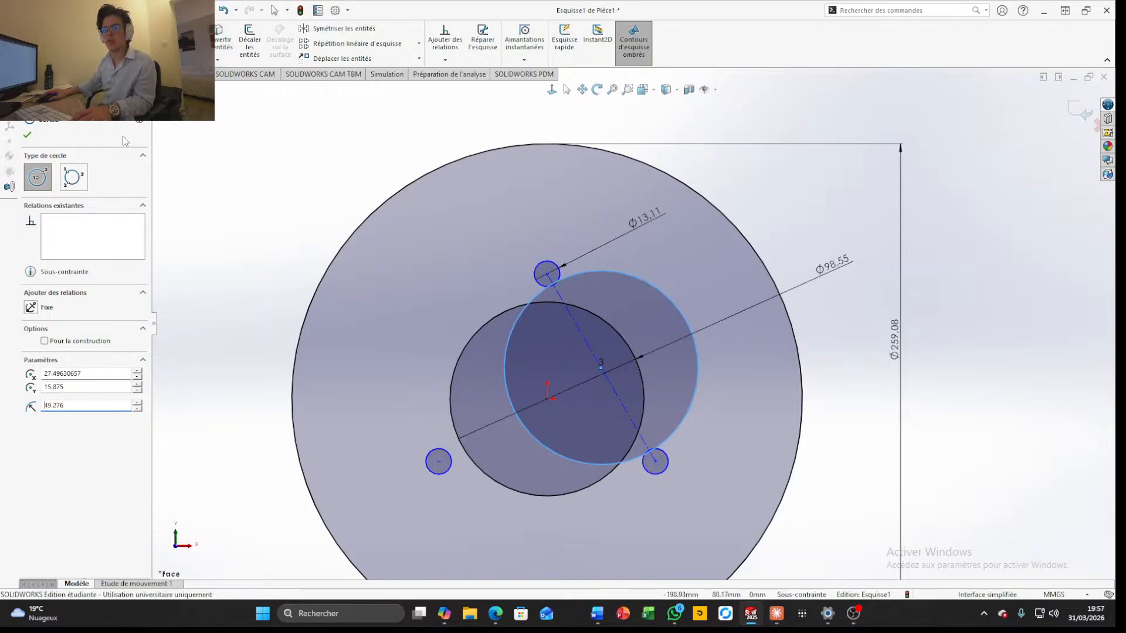
Trim the circle centred on the construction line down to the short arcs beside the upper and lower-right mounting holes
left_click(189, 38)
mouse_move(526, 471)
left_mouse_down()
mouse_move(495, 389)
mouse_move(643, 263)
mouse_move(635, 294)
mouse_move(672, 453)
left_mouse_up()
scroll(672, 453, "down", 3)
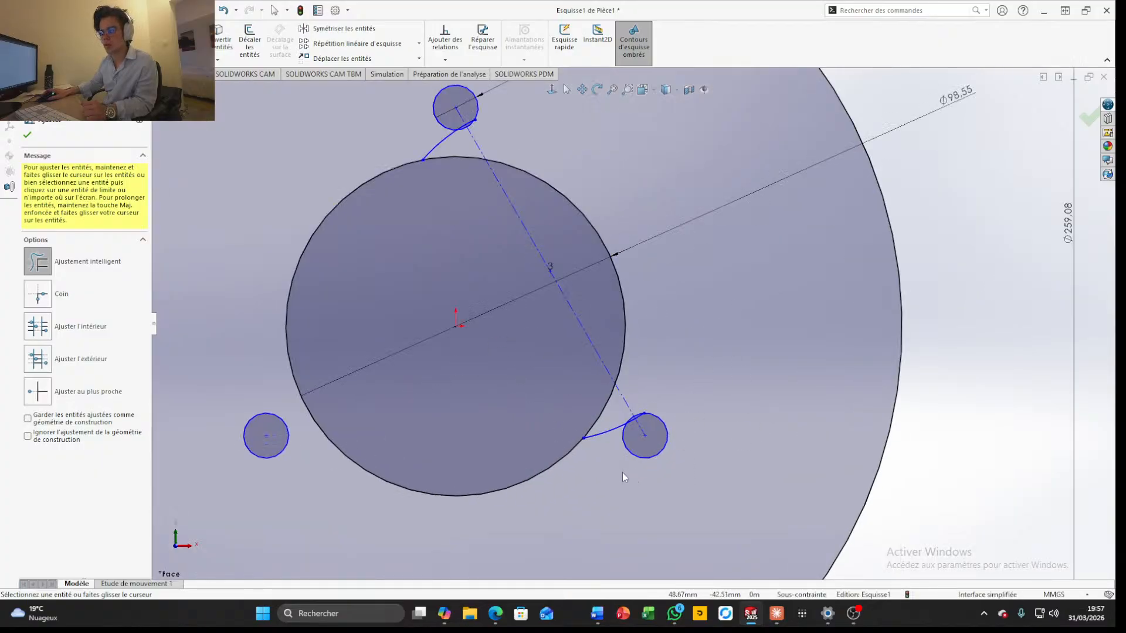
left_click_drag(599, 451, 600, 415)
key("ctrl+z")
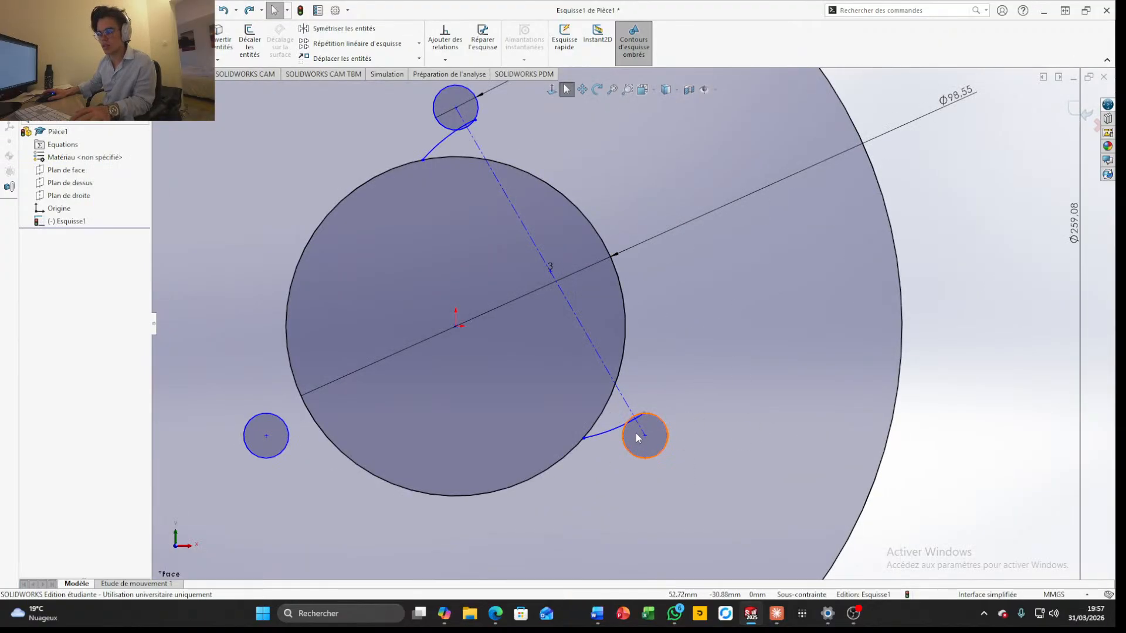
left_click(637, 424)
left_click_drag(636, 424, 633, 427)
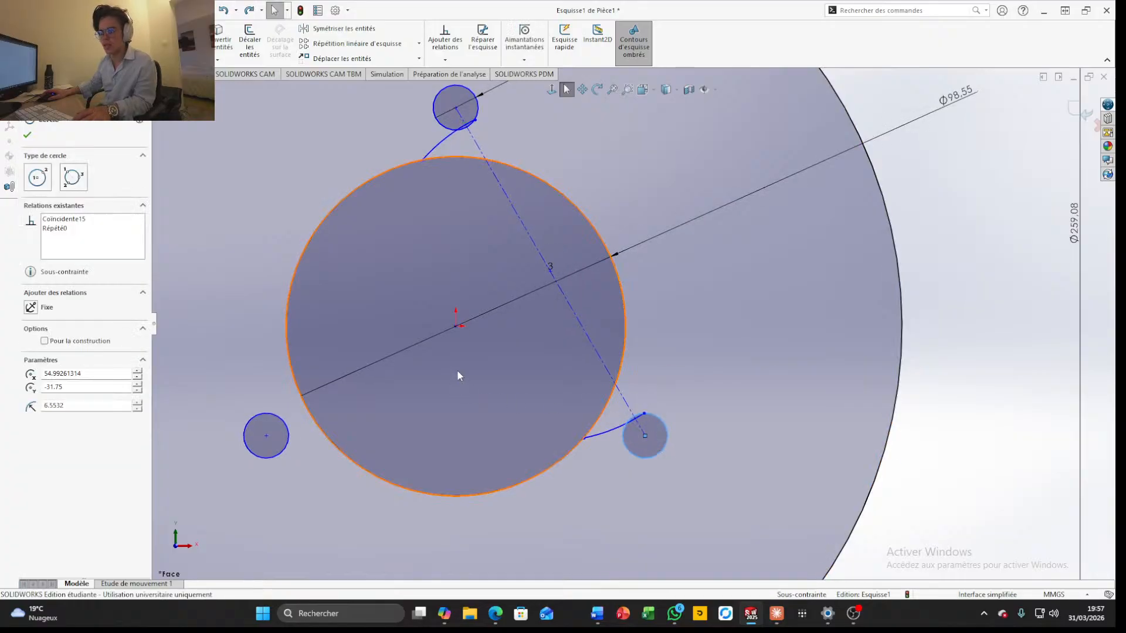
left_click(419, 139)
left_click_drag(418, 139, 442, 149)
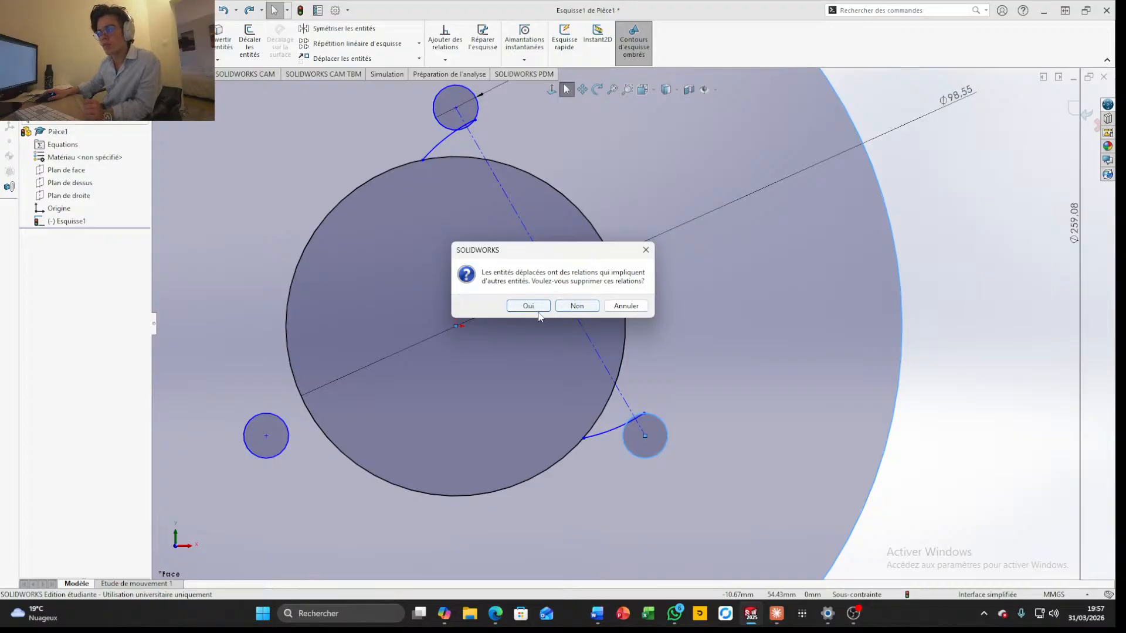
left_click(575, 308)
scroll(641, 384, "down", 2)
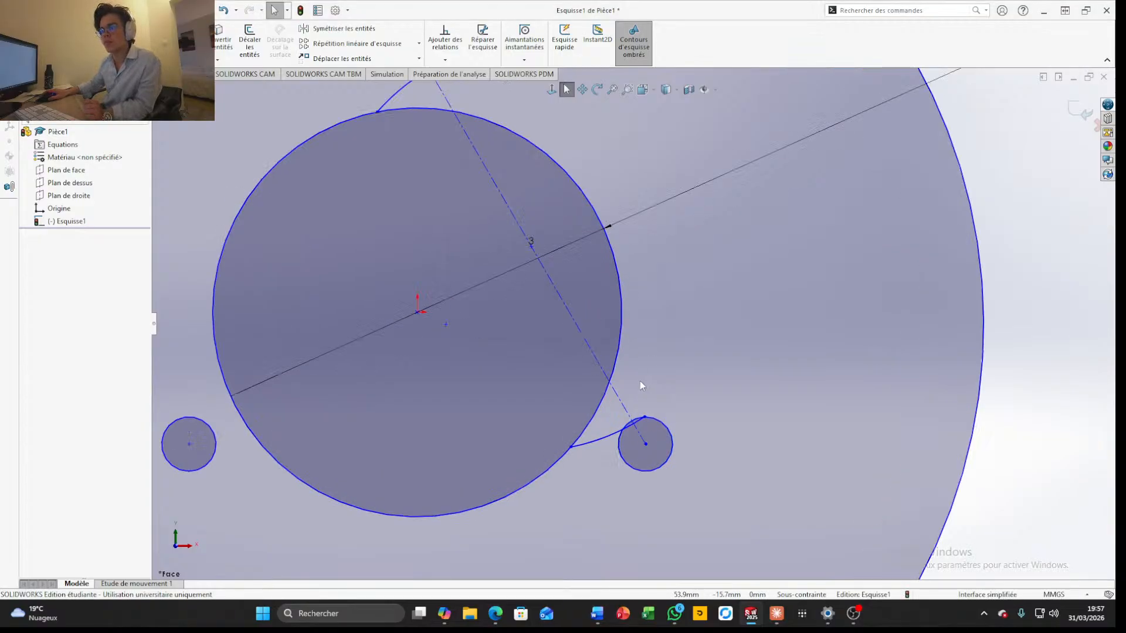
scroll(639, 381, "up", 4)
left_click_drag(475, 153, 489, 164)
key("ctrl+z")
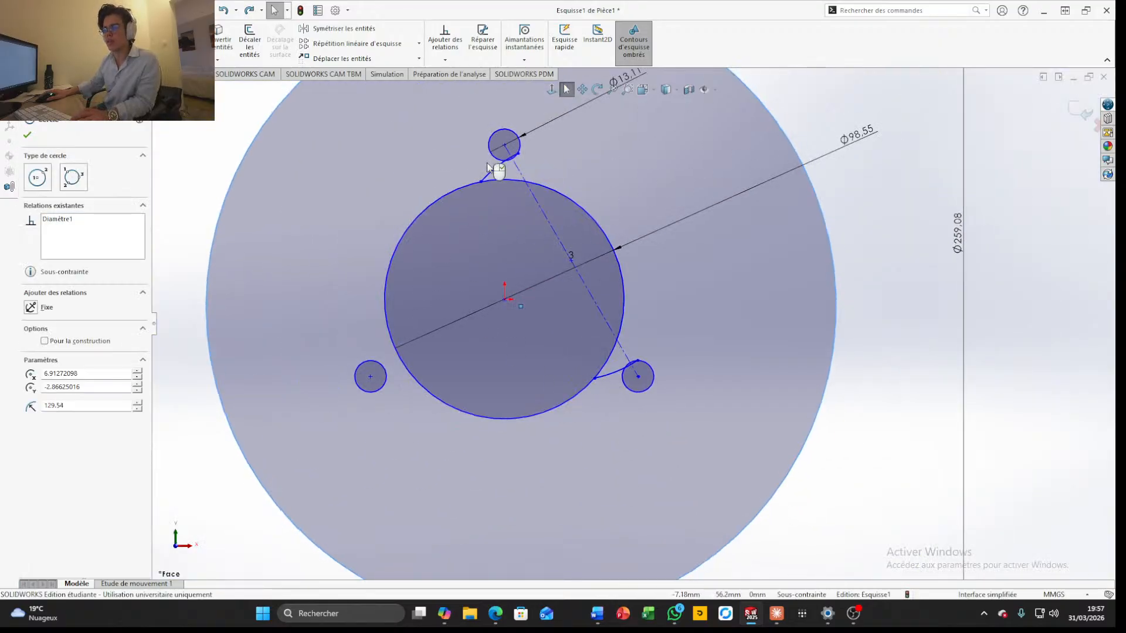
scroll(711, 330, "up", 3)
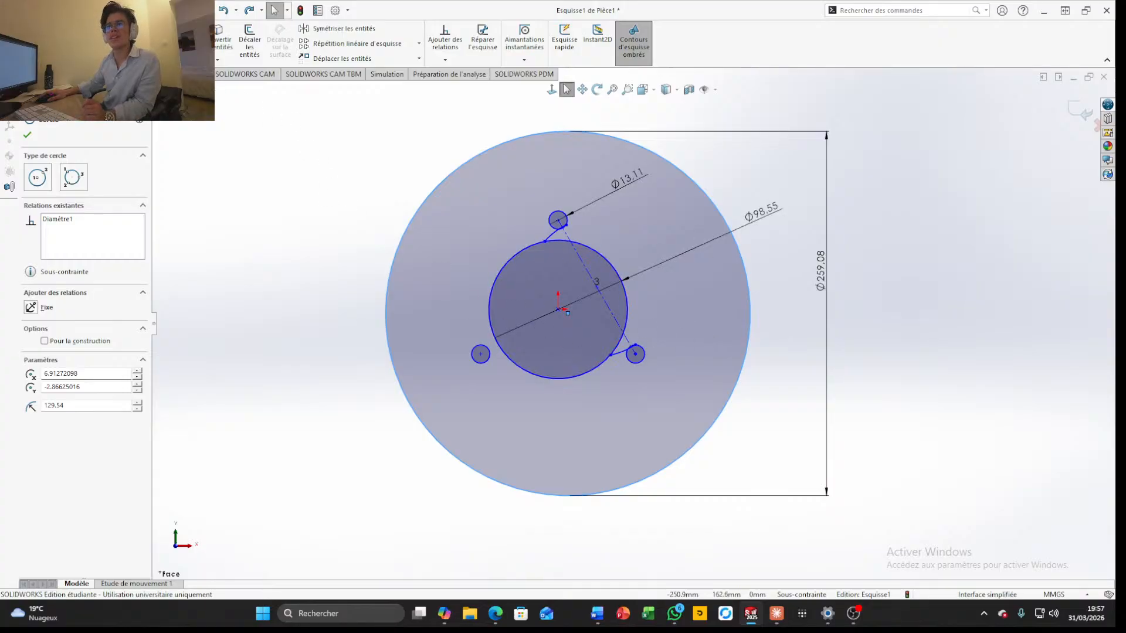
Trim away the off-centre outer circle and the leftover arcs beside the upper and lower-right mounting holes
left_click(191, 38)
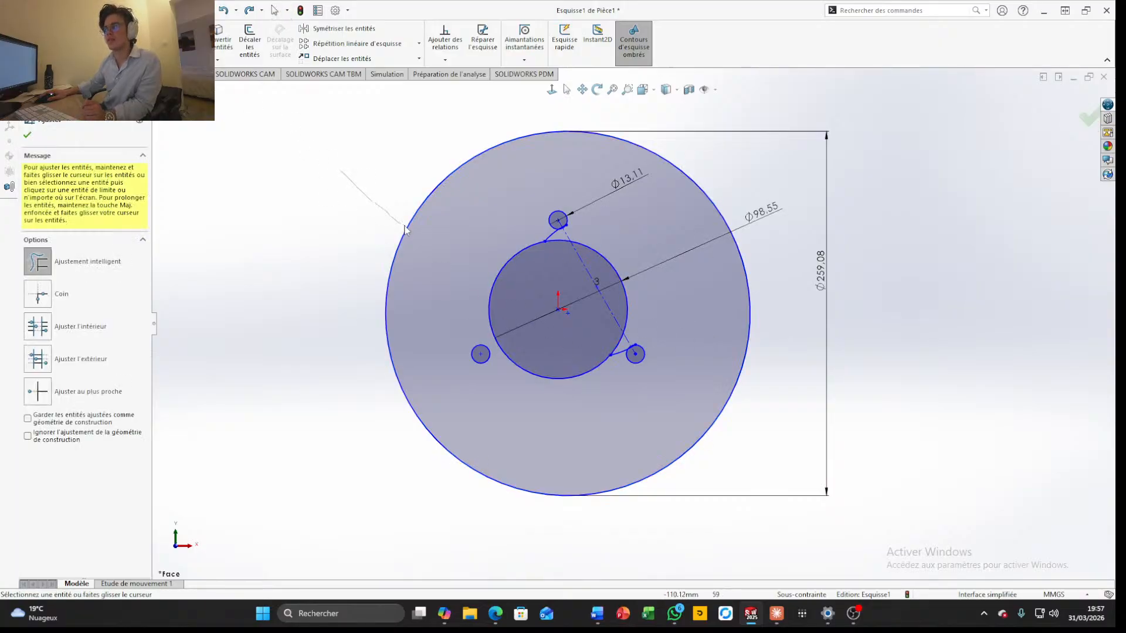
left_click_drag(404, 230, 414, 235)
scroll(563, 246, "down", 8)
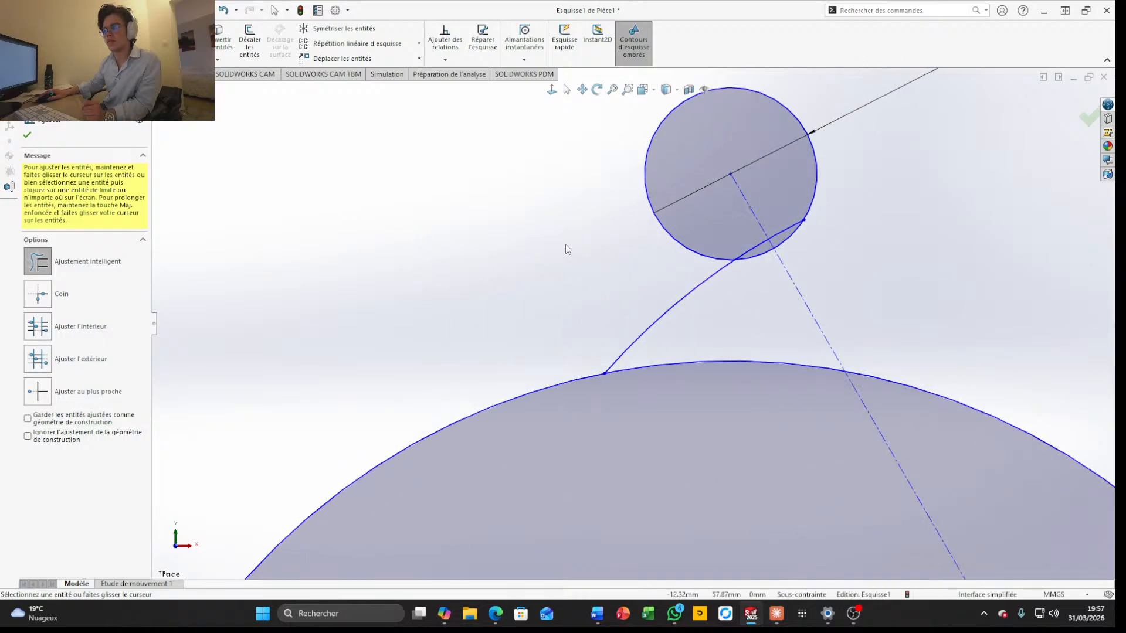
scroll(572, 258, "down", 3)
left_click_drag(625, 303, 727, 348)
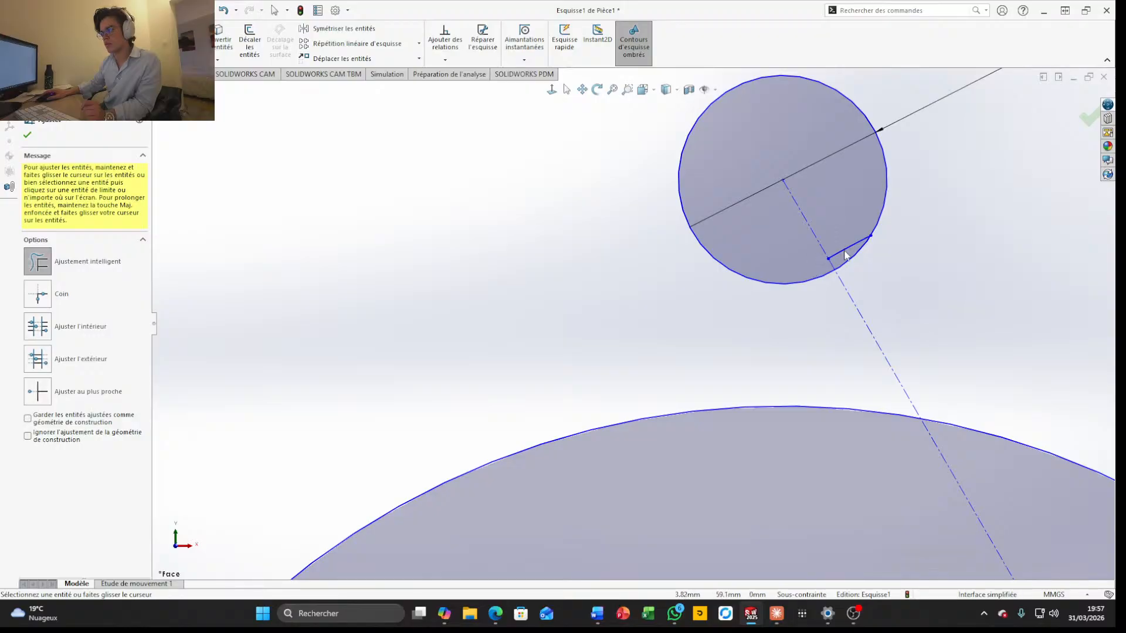
scroll(844, 254, "up", 6)
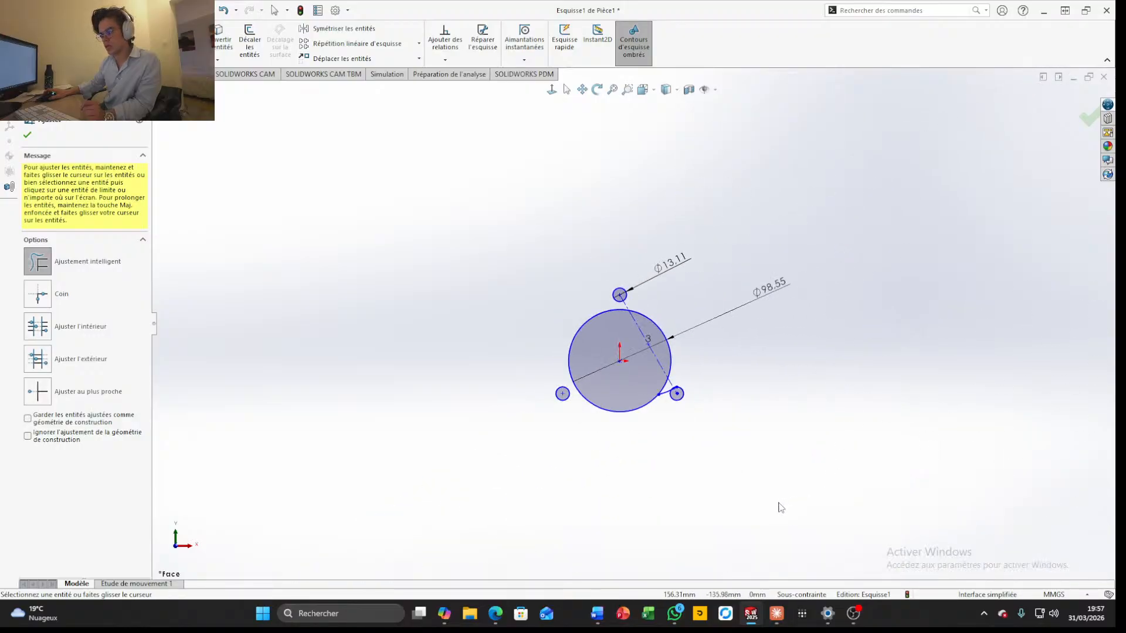
scroll(666, 375, "down", 5)
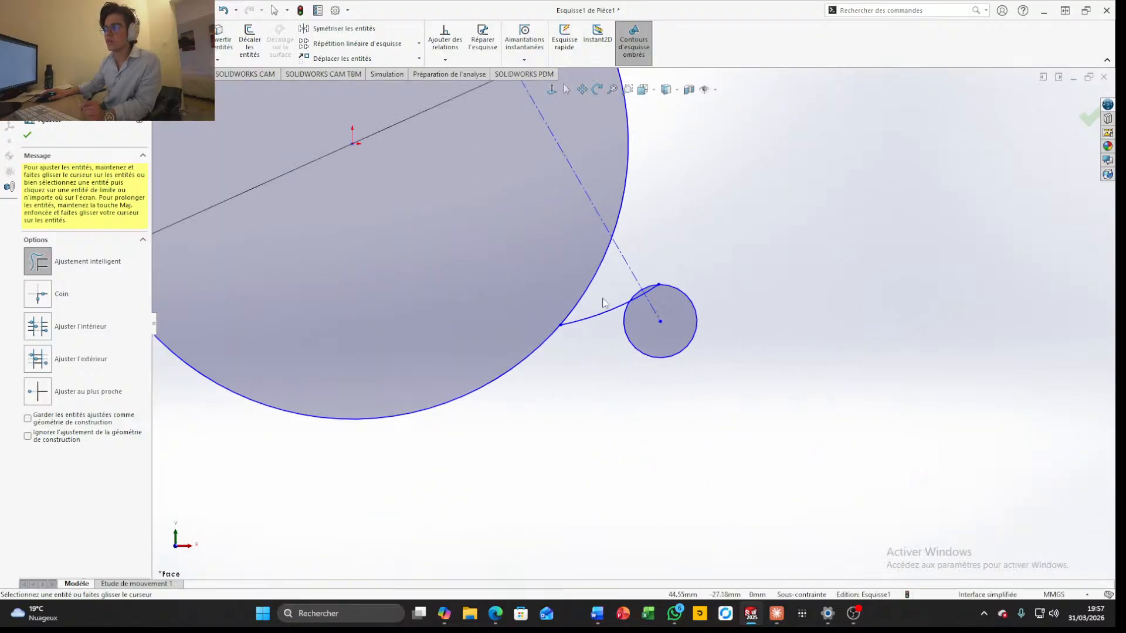
scroll(640, 317, "down", 3)
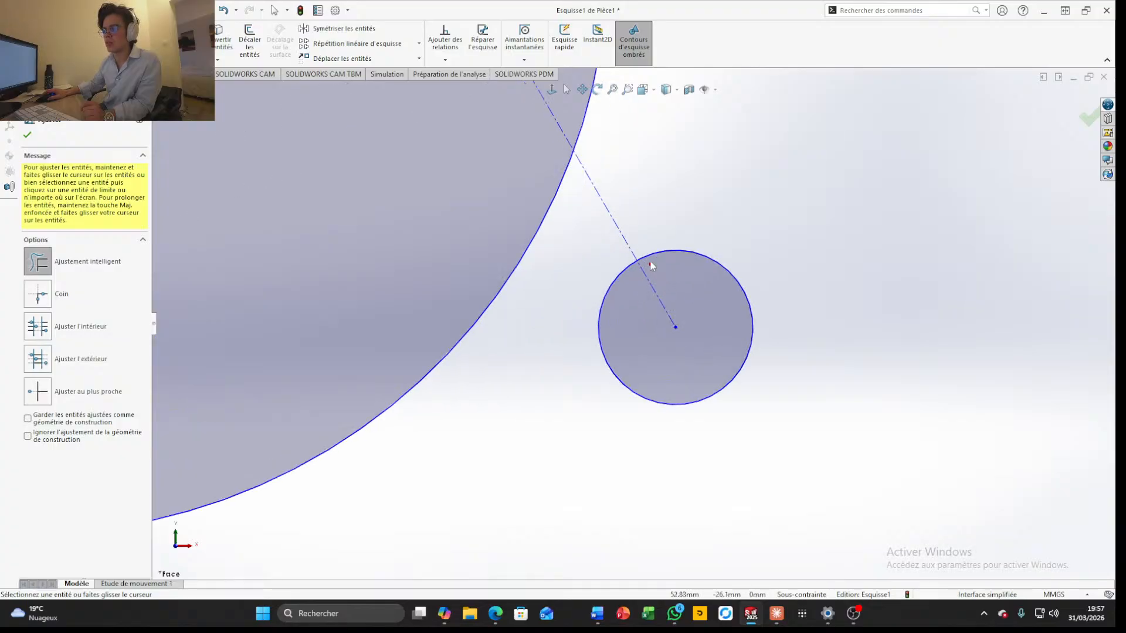
scroll(651, 267, "up", 6)
scroll(618, 278, "up", 1)
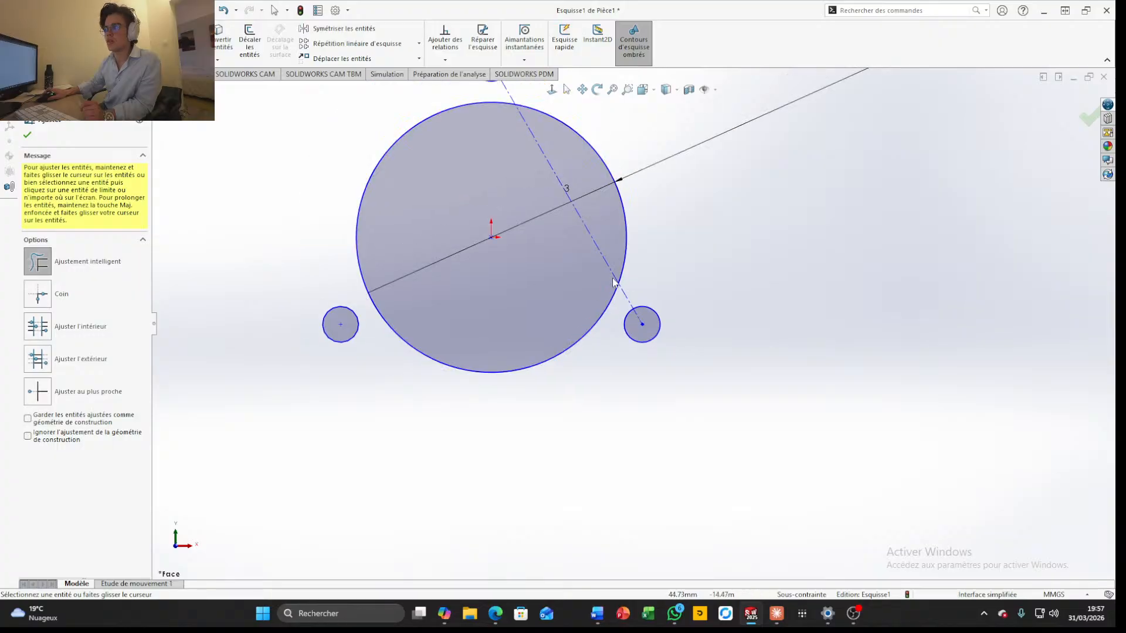
Draw a construction centreline from the origin to the central circle's edge, about 49.28 mm long at 30°
scroll(565, 181, "down", 4)
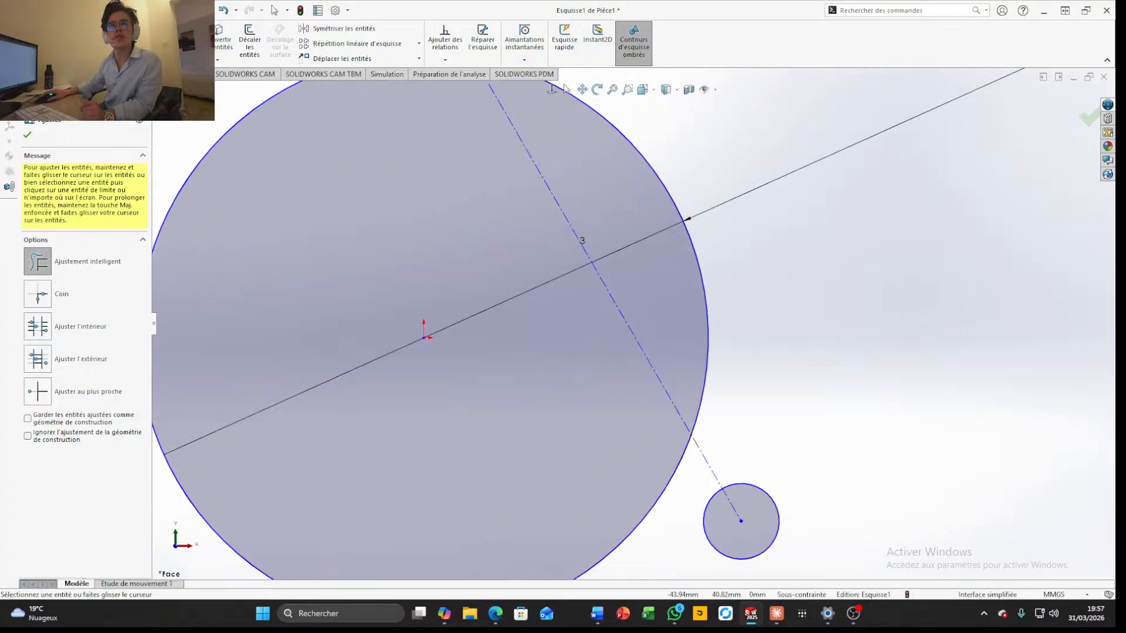
left_click(82, 29)
left_click(424, 337)
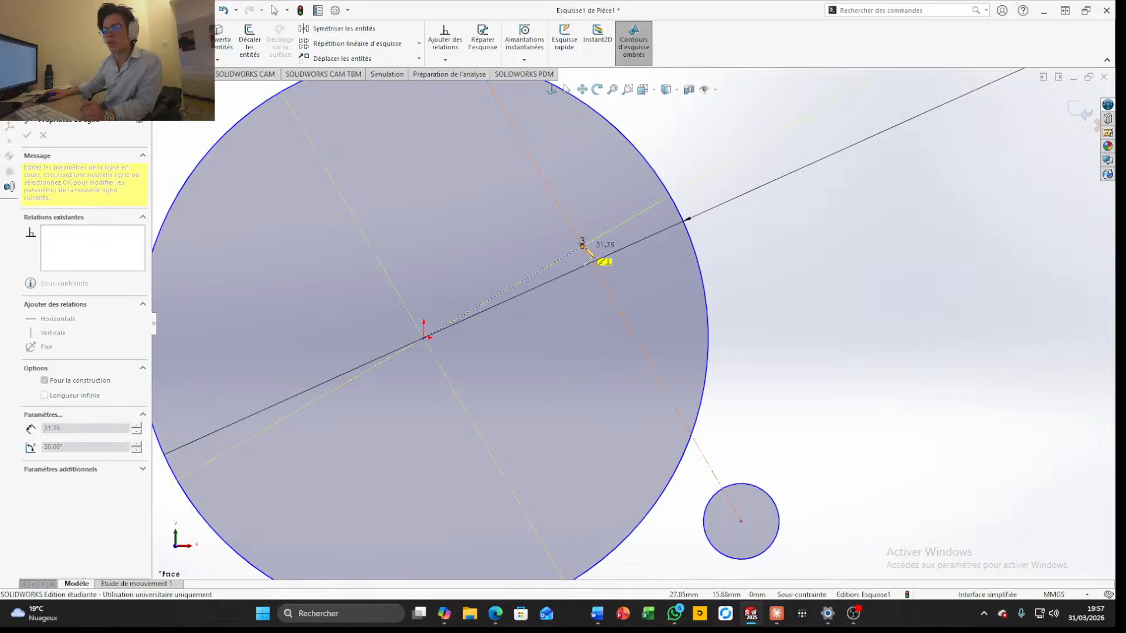
left_click(674, 199)
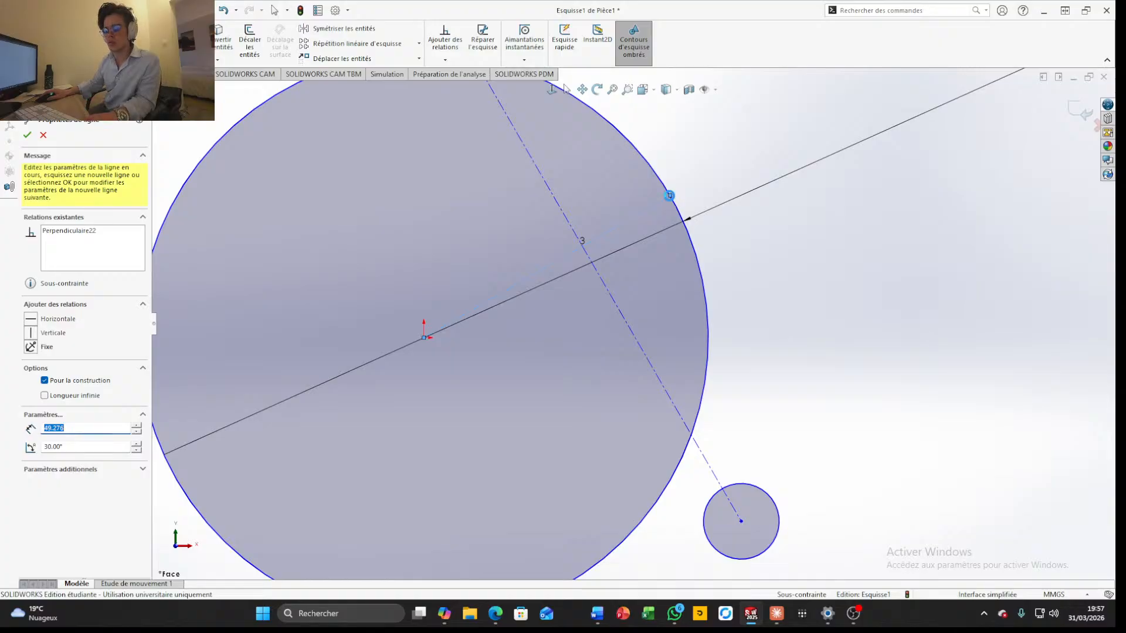
key("Escape")
Sketch a new outer rotor circle centred on the origin, enclosing the three mounting holes
scroll(672, 202, "up", 2)
scroll(672, 203, "down", 8)
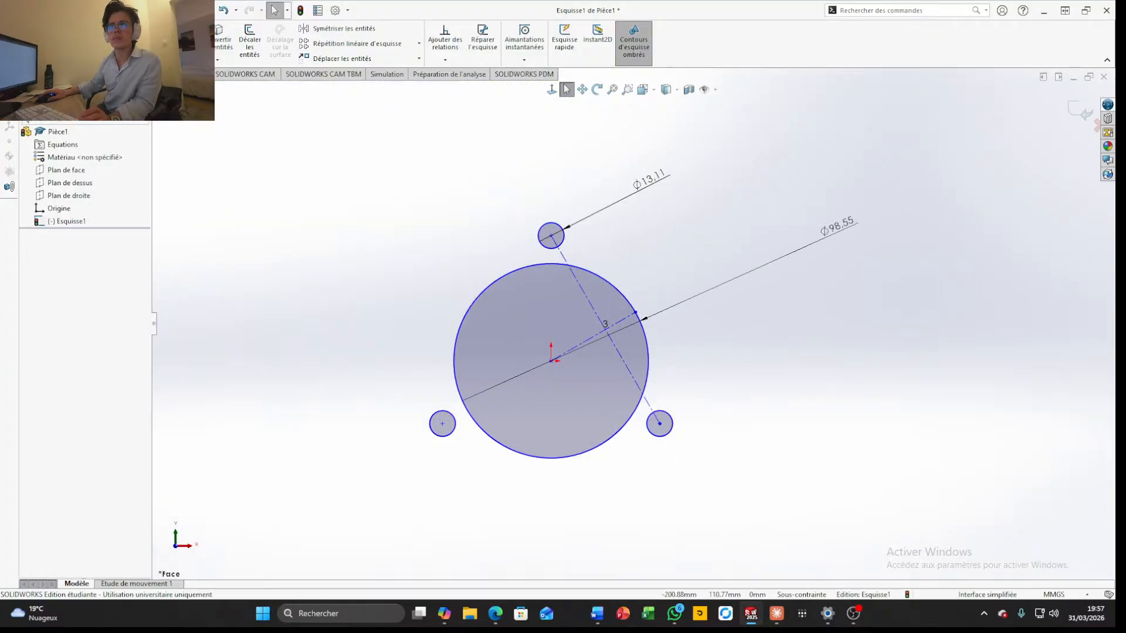
left_click(102, 28)
left_click(551, 360)
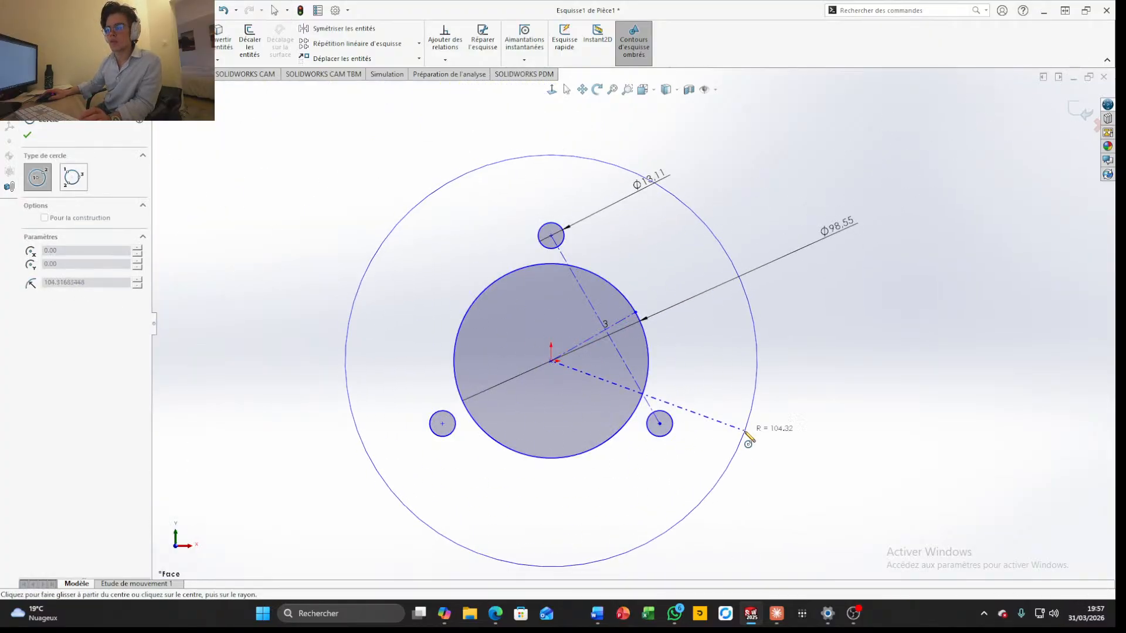
left_click(766, 438)
key("Escape")
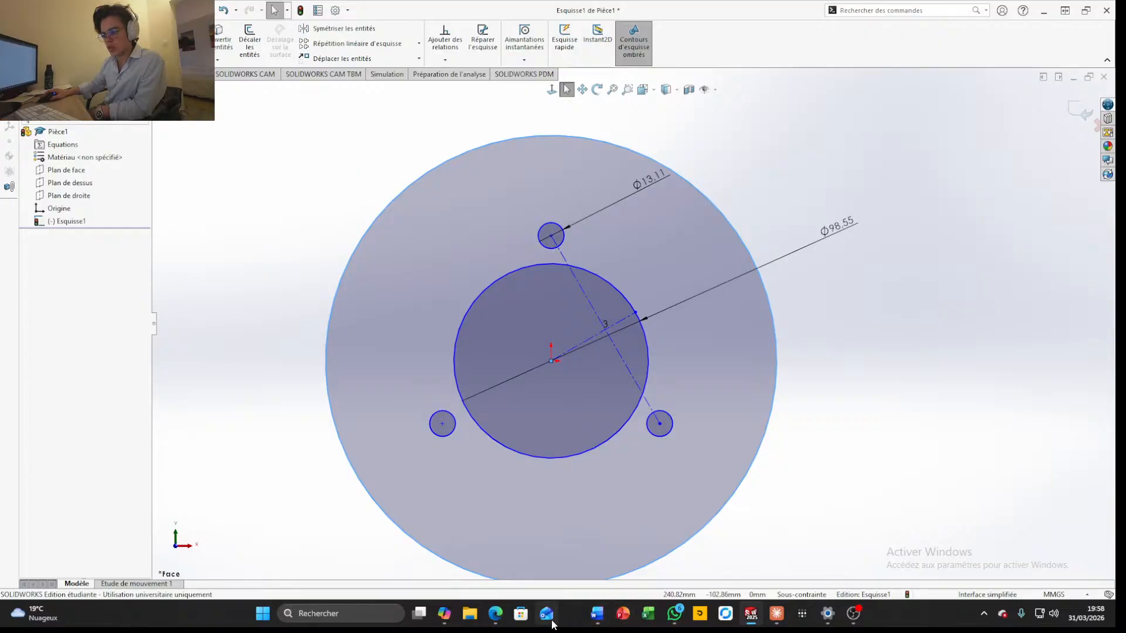
mouse_move(493, 624)
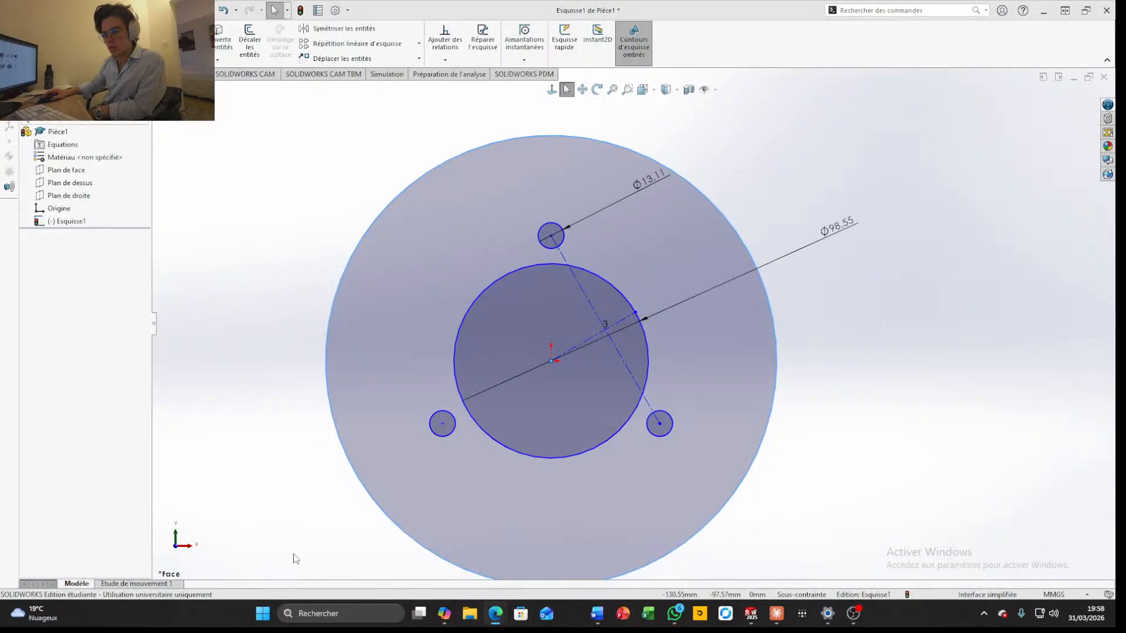